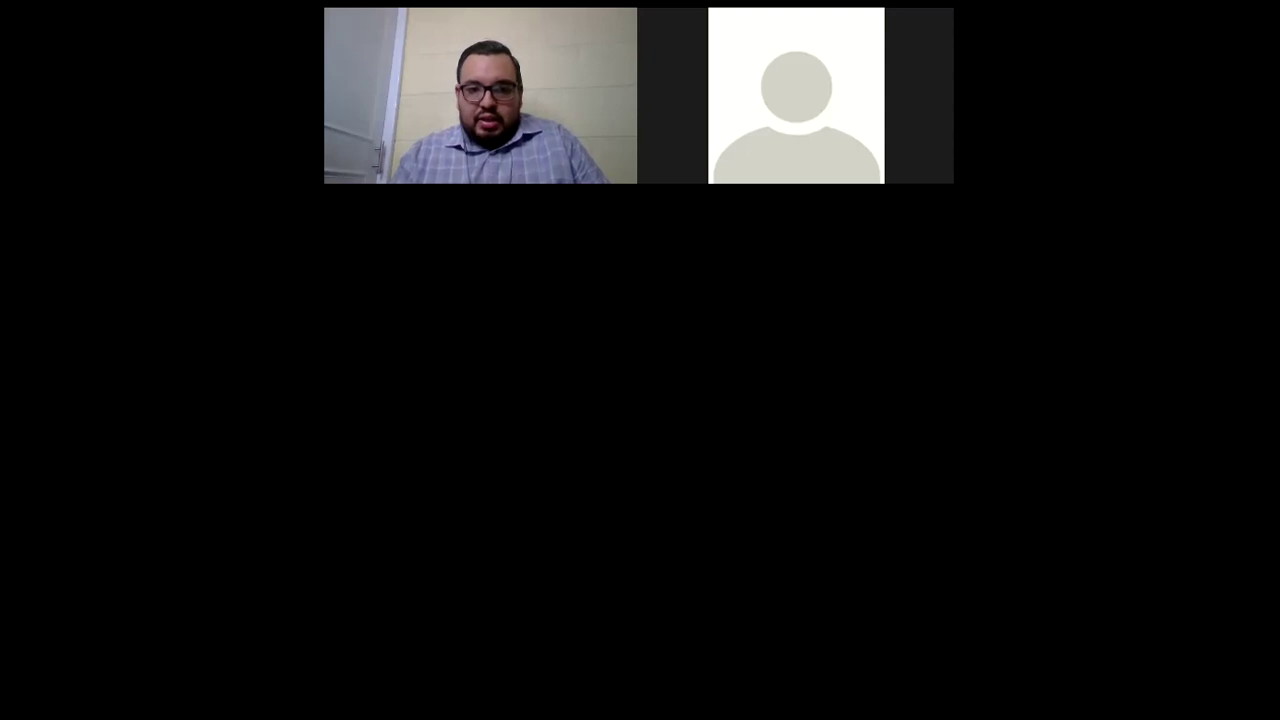
- Shrink the full-screen Zoom meeting to floating thumbnails and bring the Excel Principiante title image forward
left_click(567, 700)
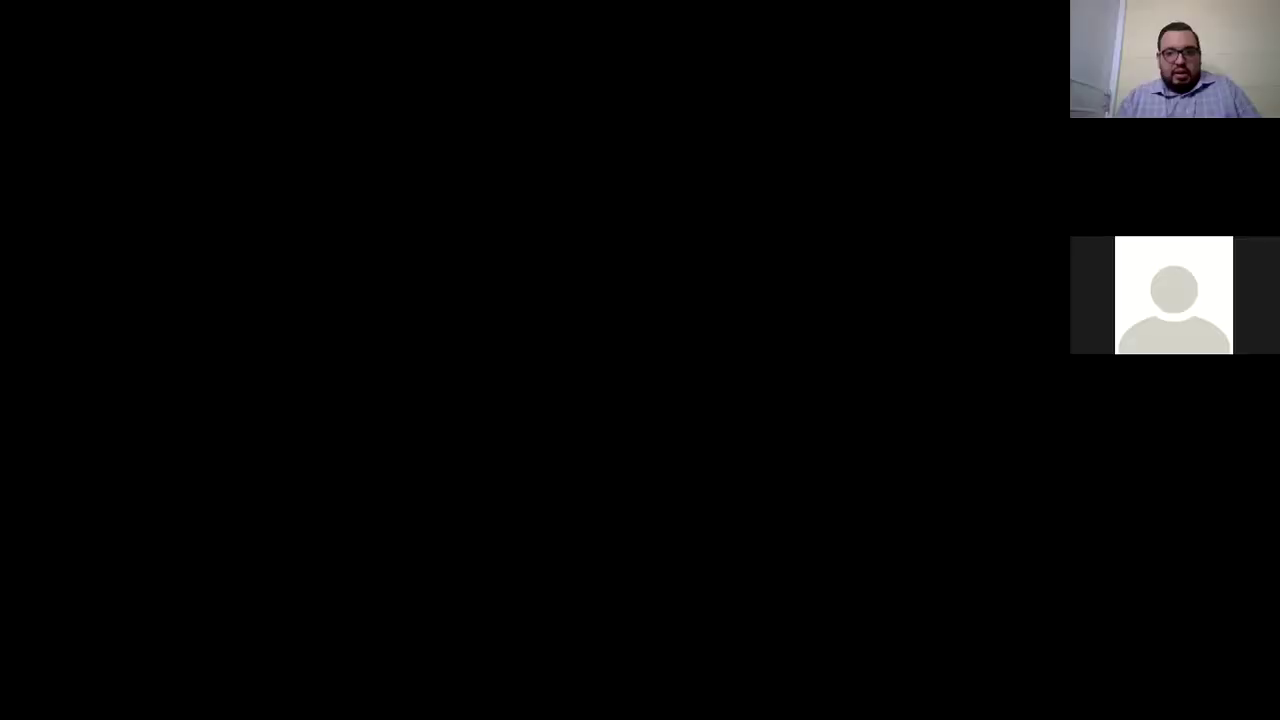
left_click(530, 701)
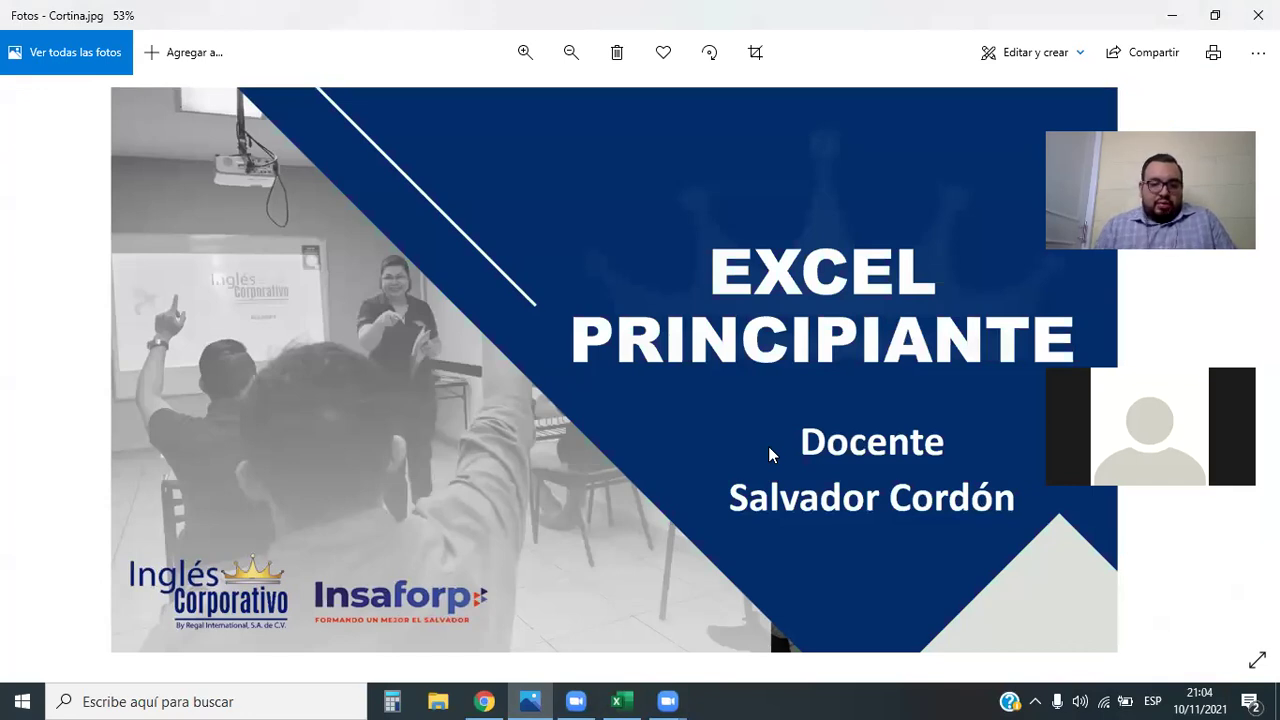
- Read the objective on the 1.6 Objetivo de la lección page, then return to the Excel Principiante title image
left_click(485, 700)
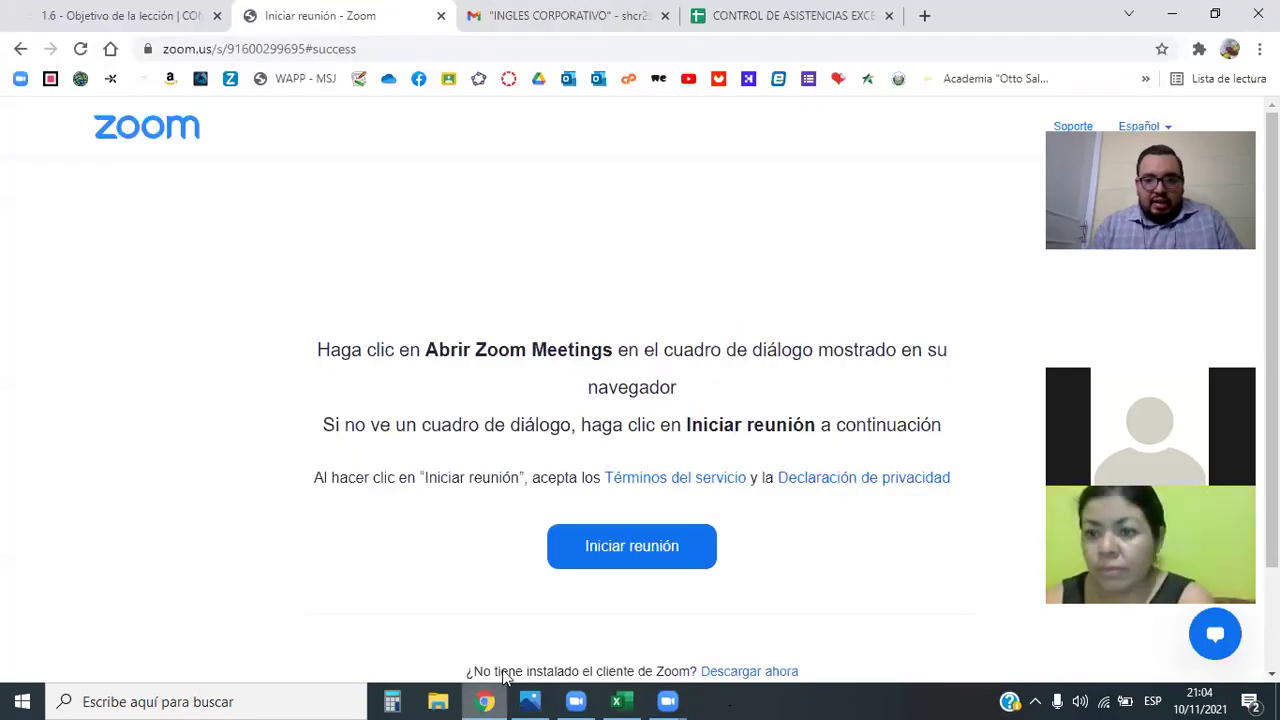
left_click(100, 15)
scroll(716, 420, "up", 3)
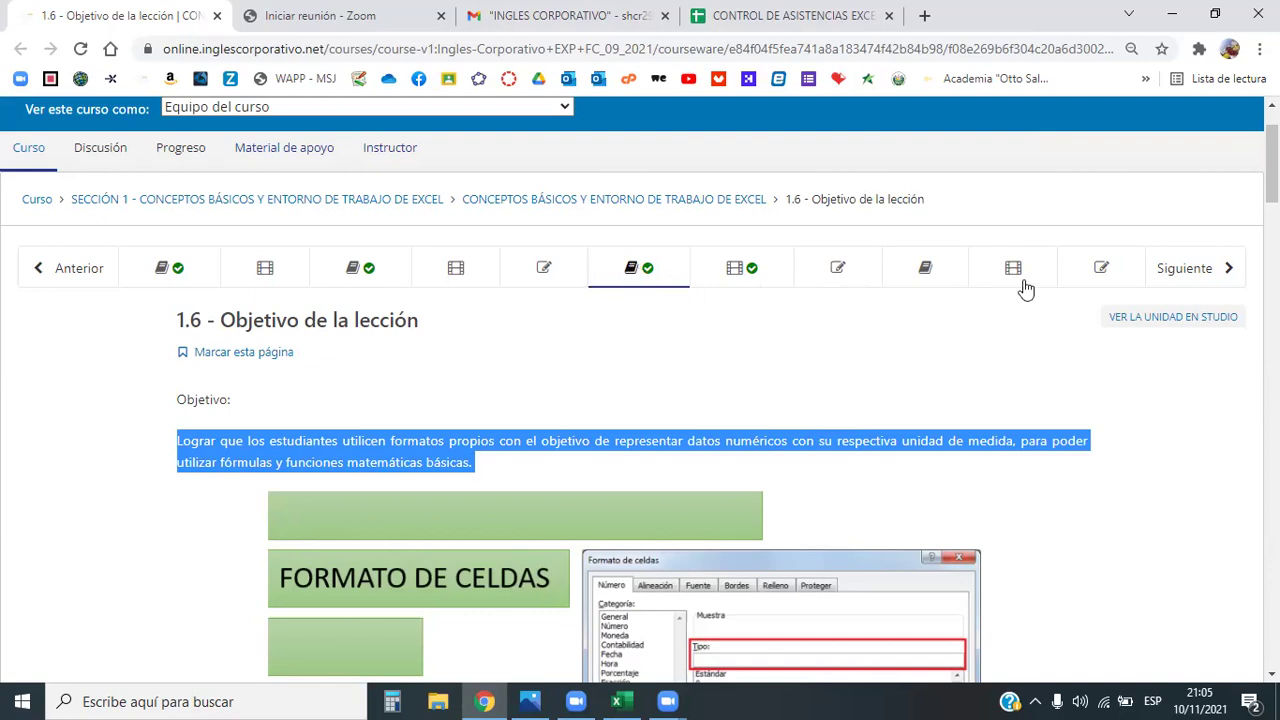
scroll(863, 388, "down", 1)
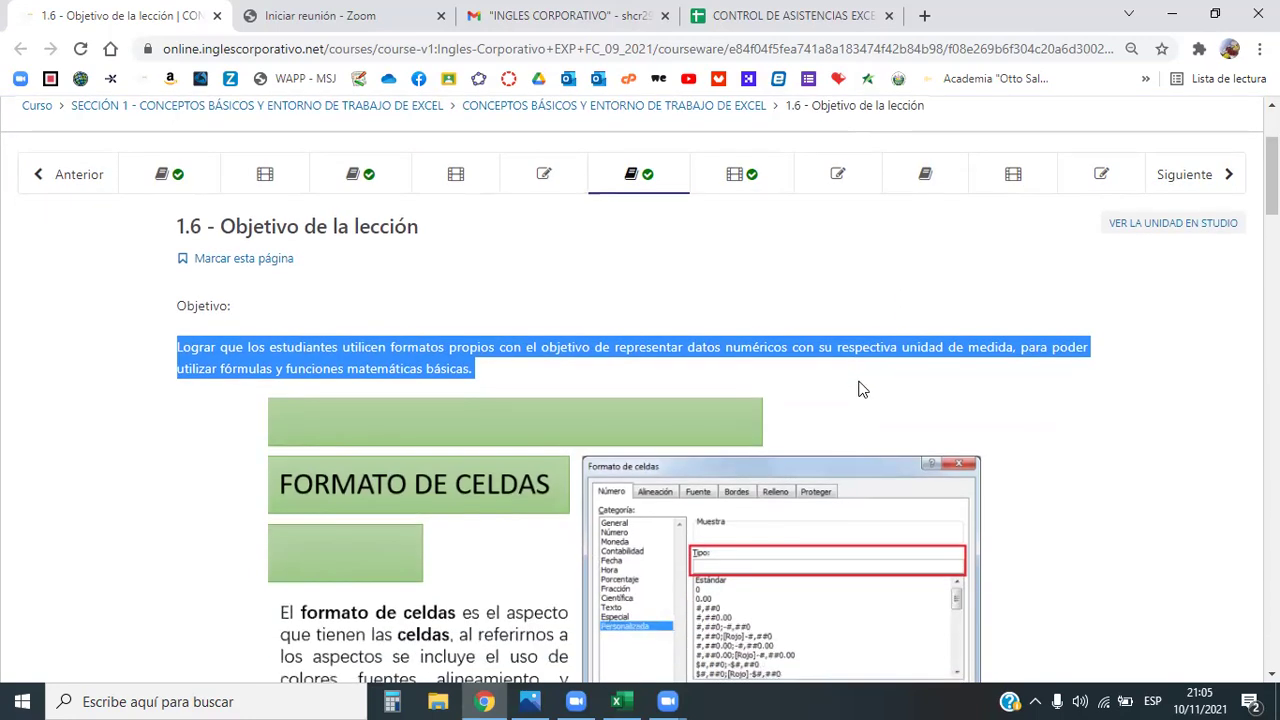
scroll(863, 388, "down", 1)
scroll(860, 387, "up", 1)
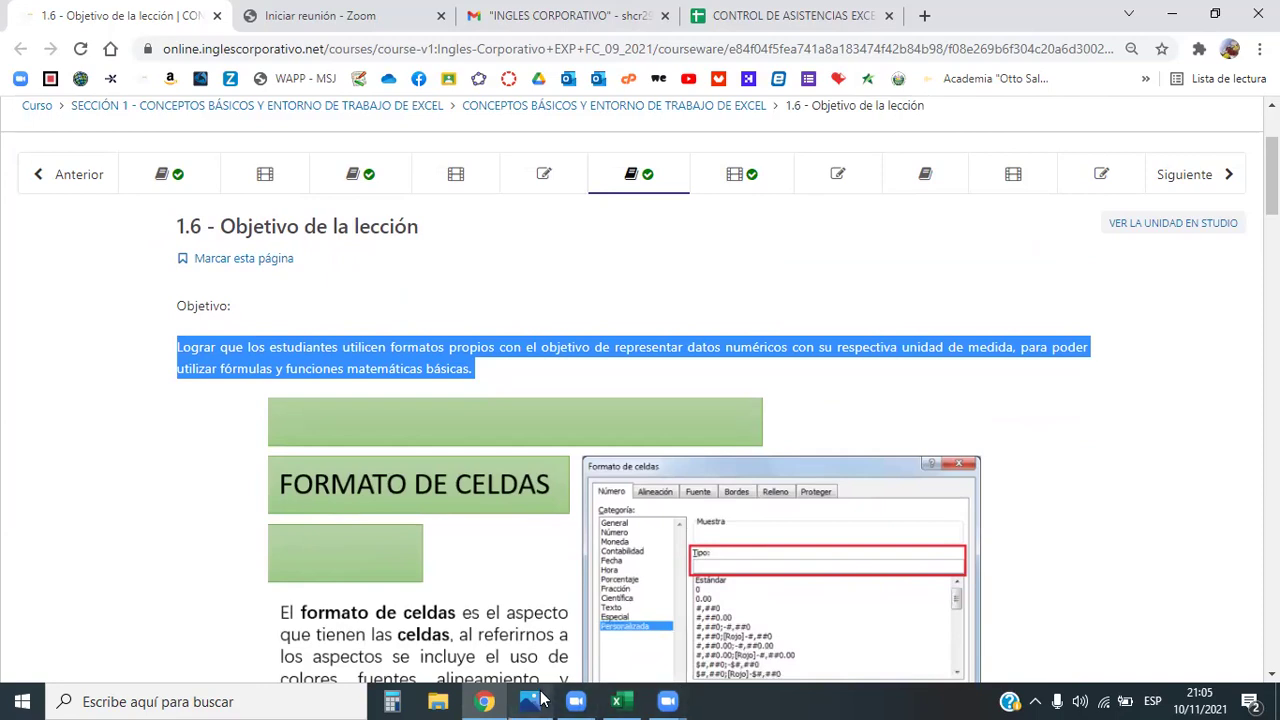
left_click(533, 700)
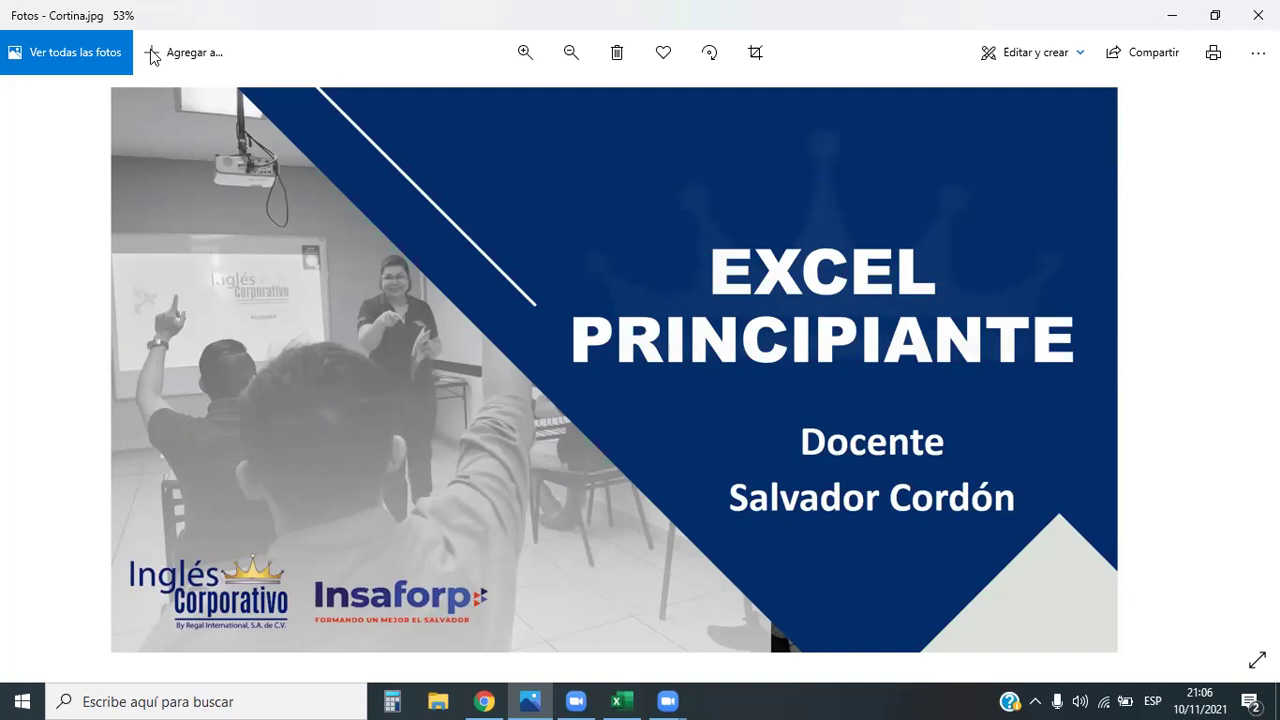
- Bring the 1.6 Objetivo de la lección course page back in the browser
left_click(484, 701)
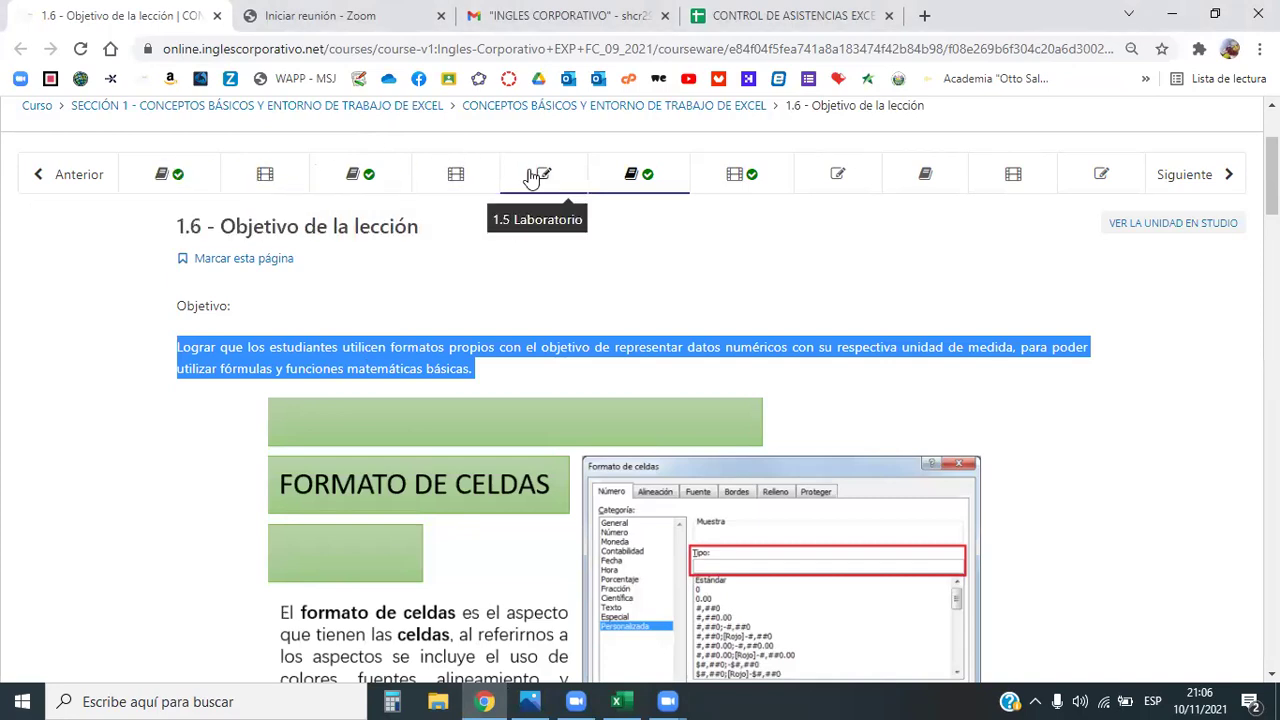
- Look over the lesson 1.6 objective, then switch to the HOJA PRÁCTICA - SECCION 1 workbook in Excel
scroll(774, 332, "down", 1)
scroll(821, 323, "up", 1)
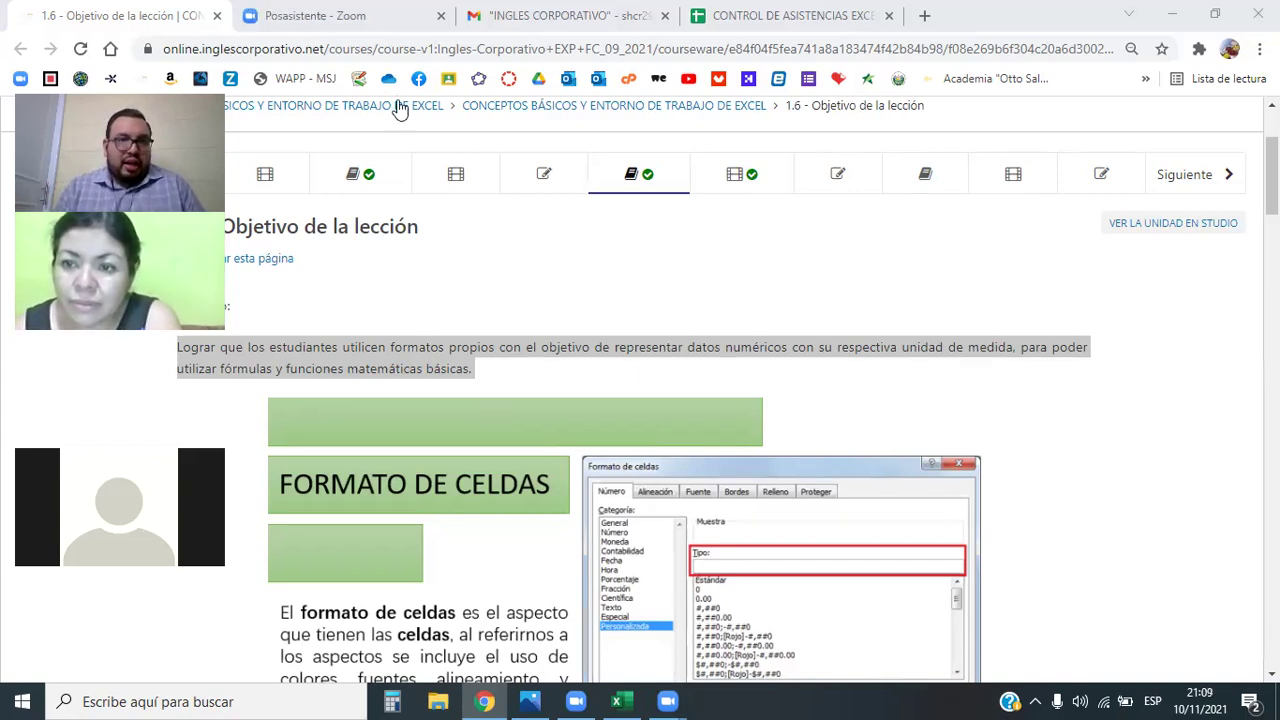
left_click(620, 701)
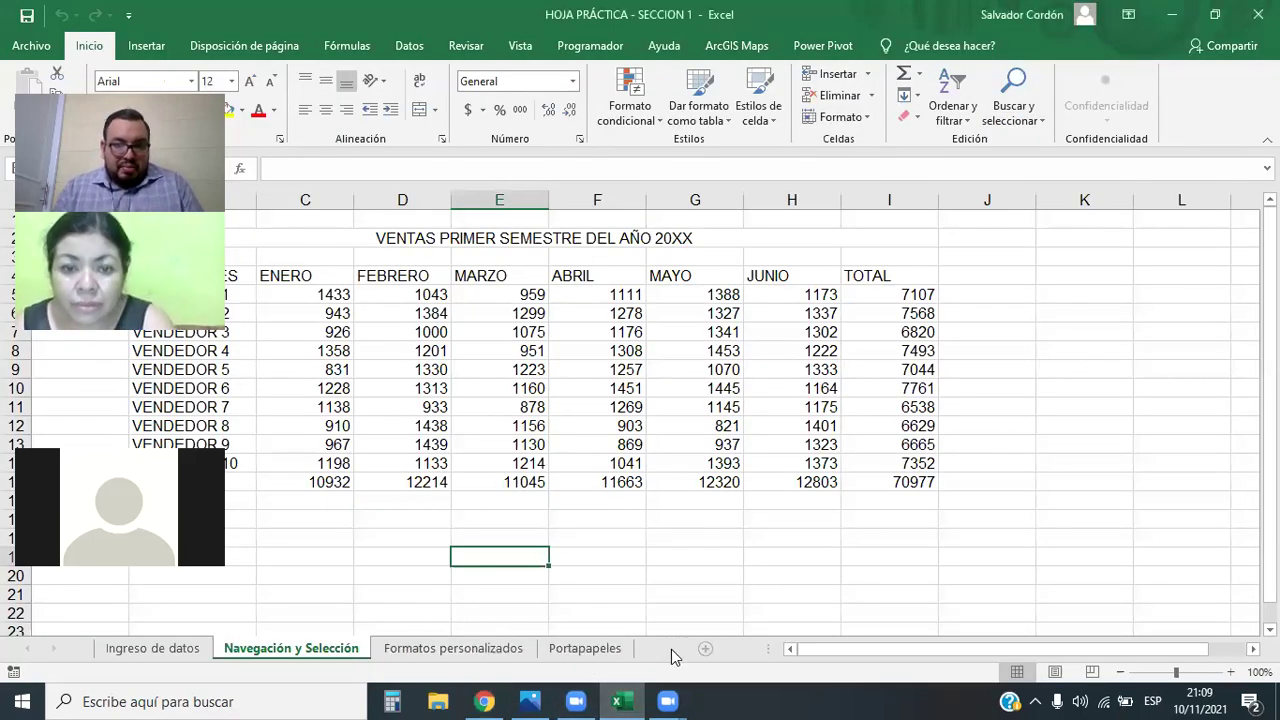
- Add a new blank sheet Hoja1 and enter the word 'hola' in cell D4
left_click(672, 648)
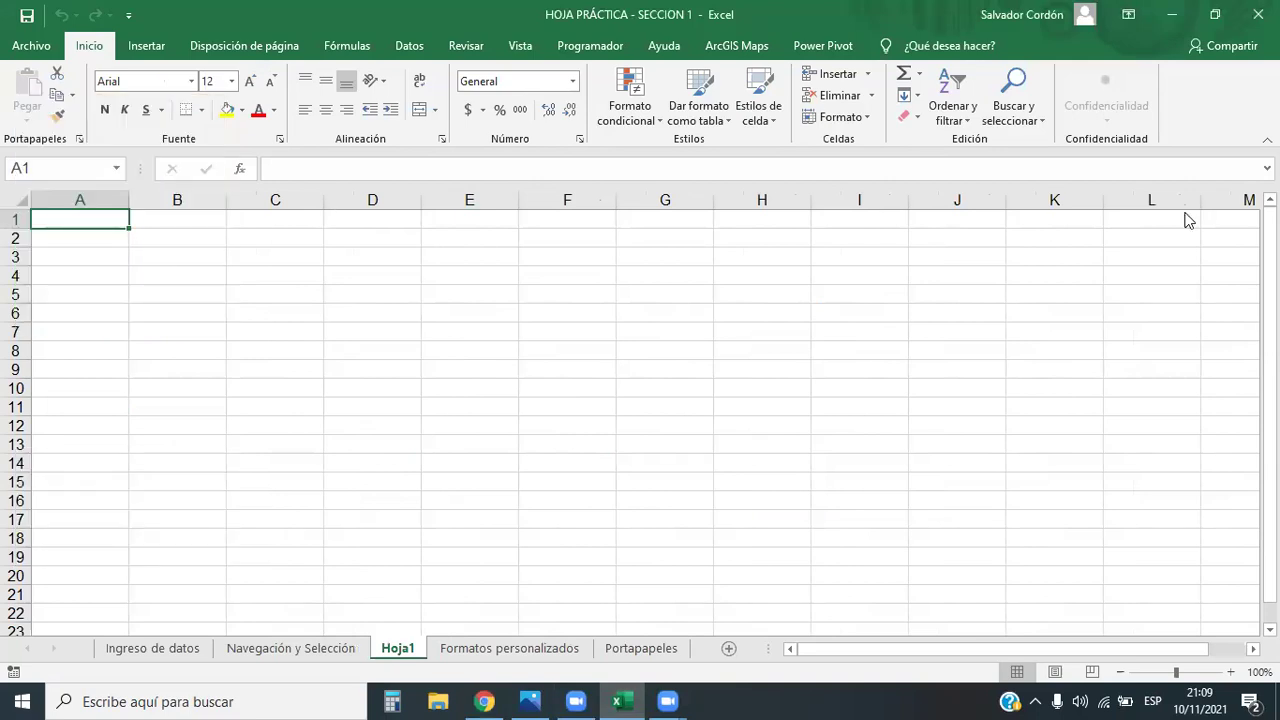
left_click(372, 277)
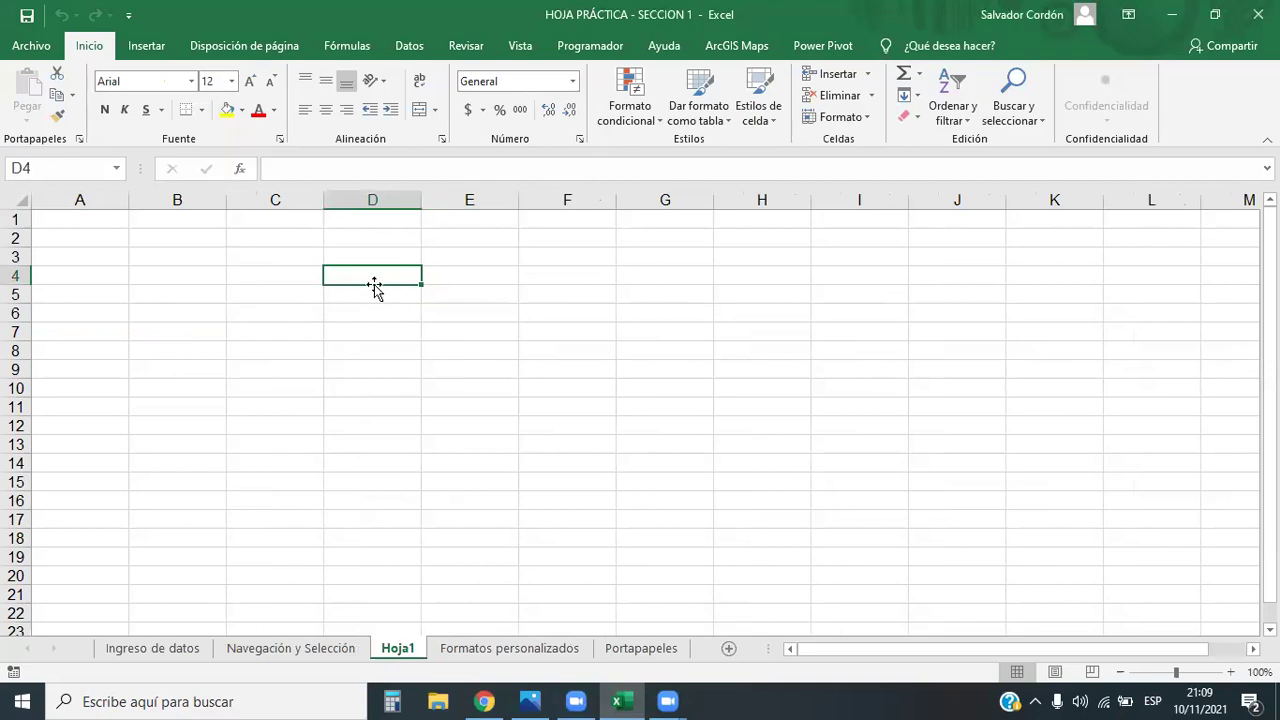
type("hola")
key("Return")
left_click(371, 270)
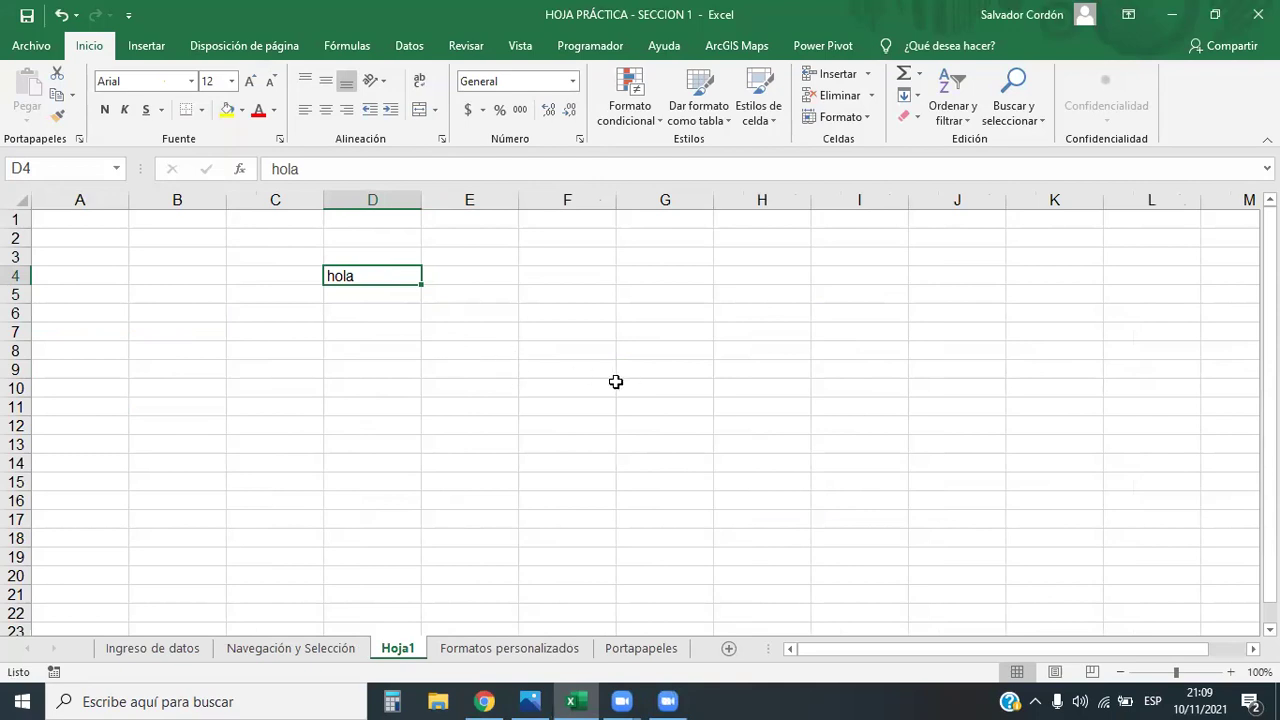
left_click(146, 45)
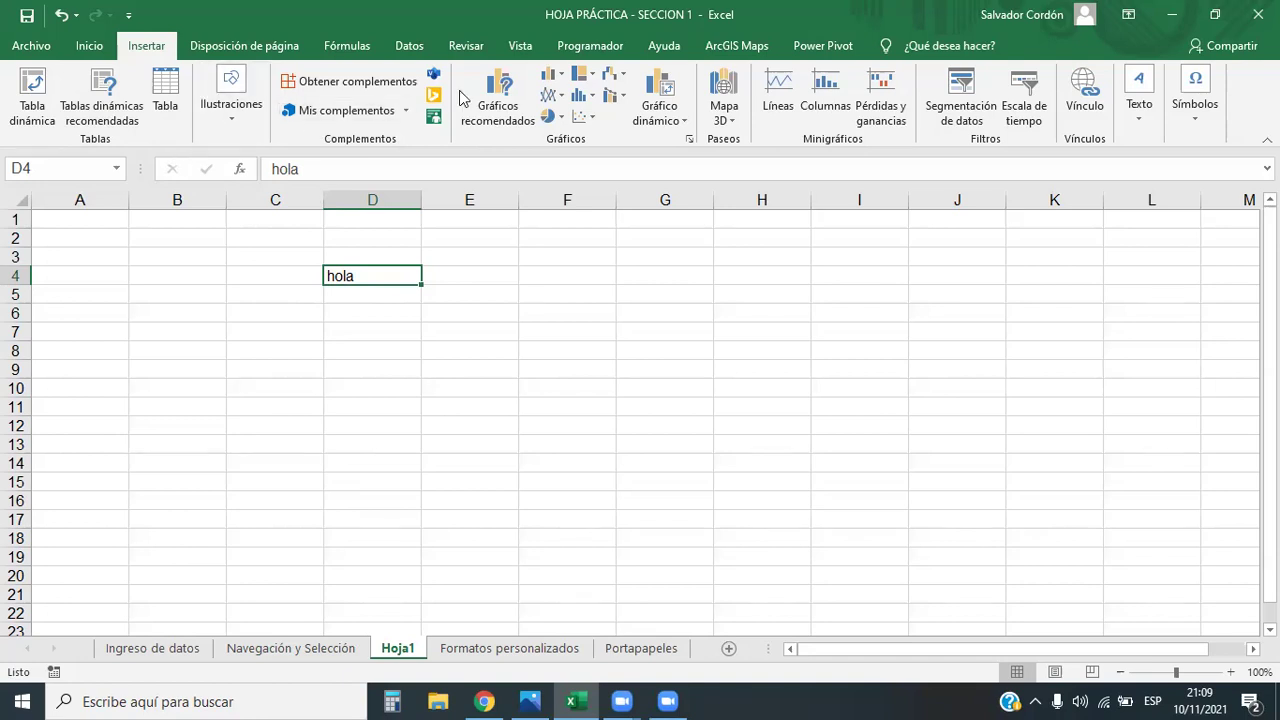
left_click(347, 46)
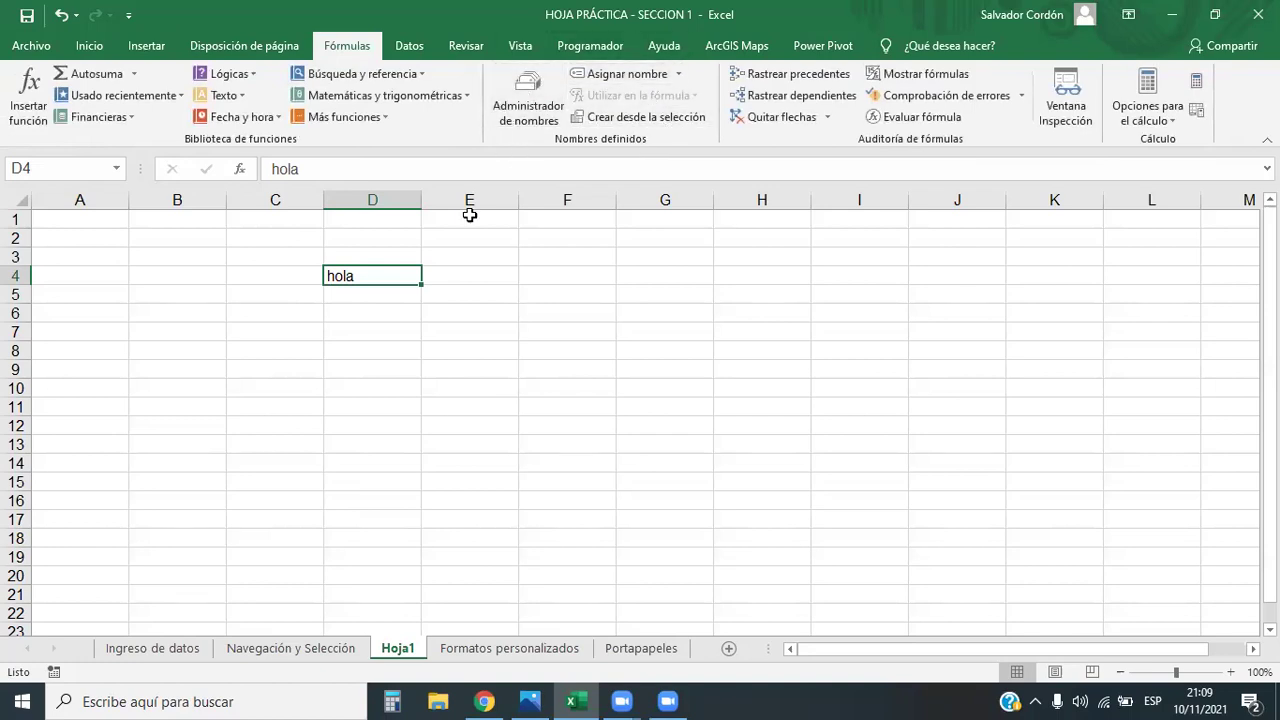
left_click(530, 97)
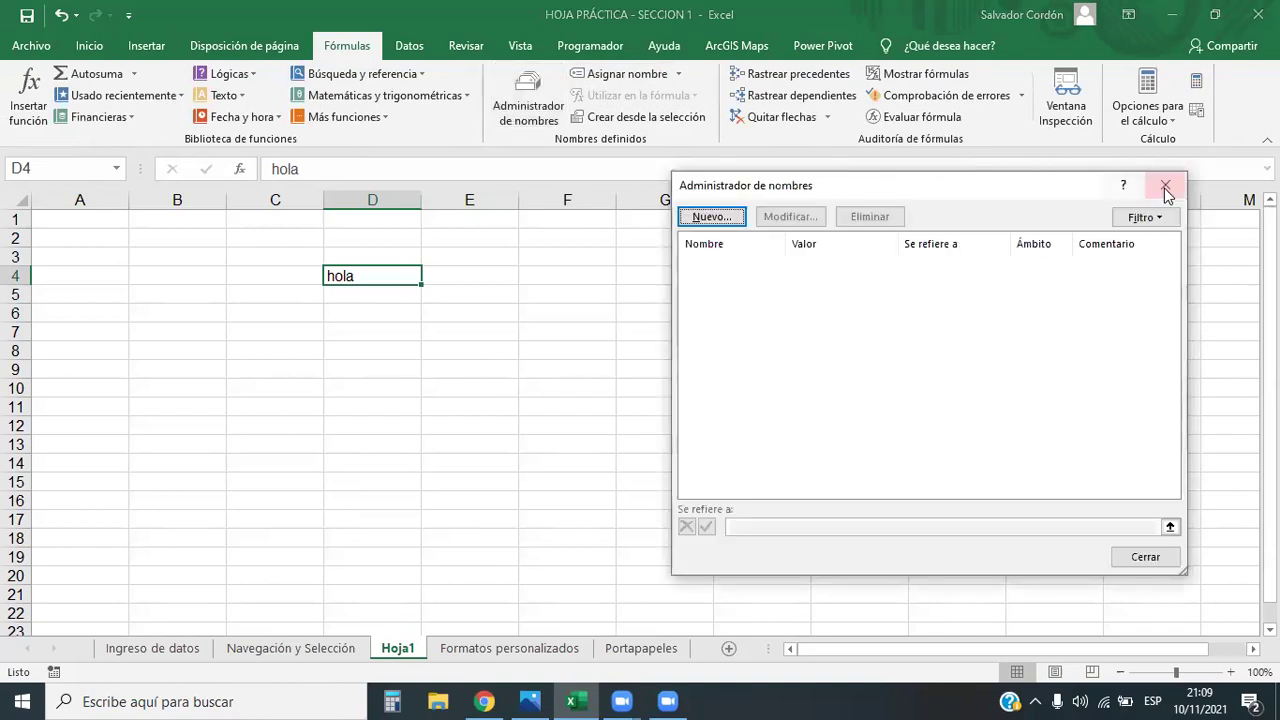
key("Escape")
left_click(640, 74)
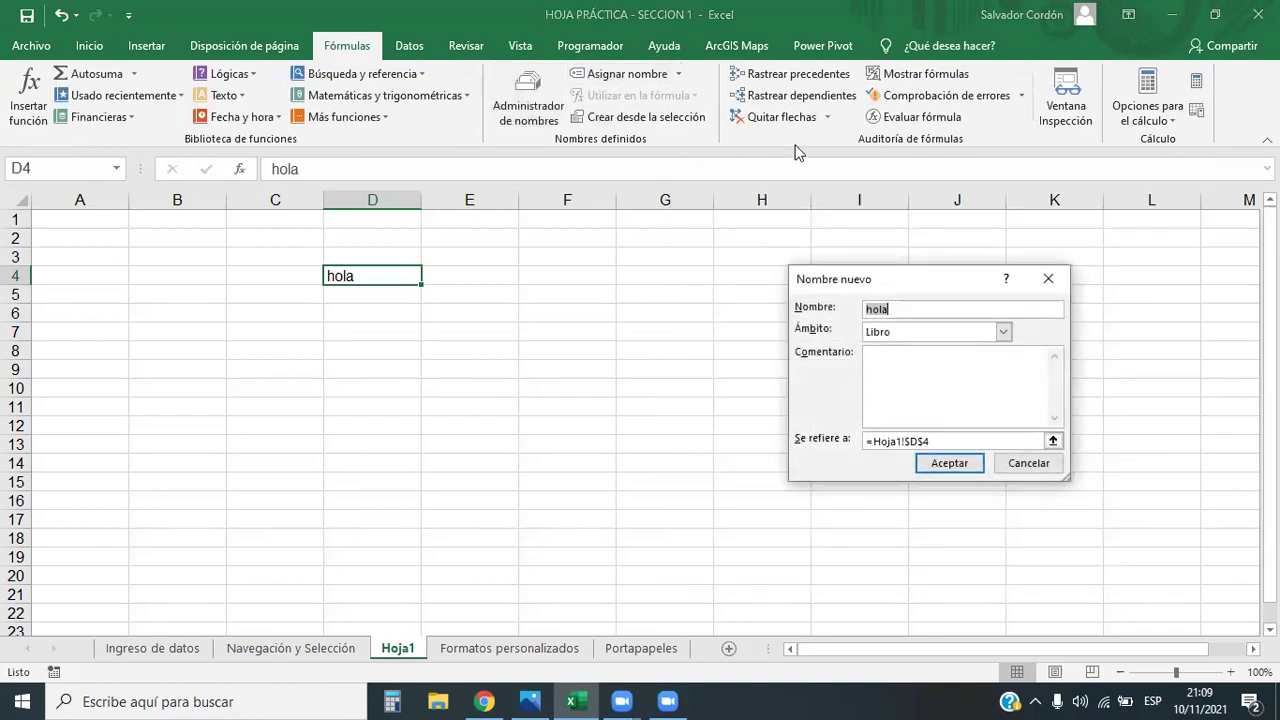
left_click(1046, 279)
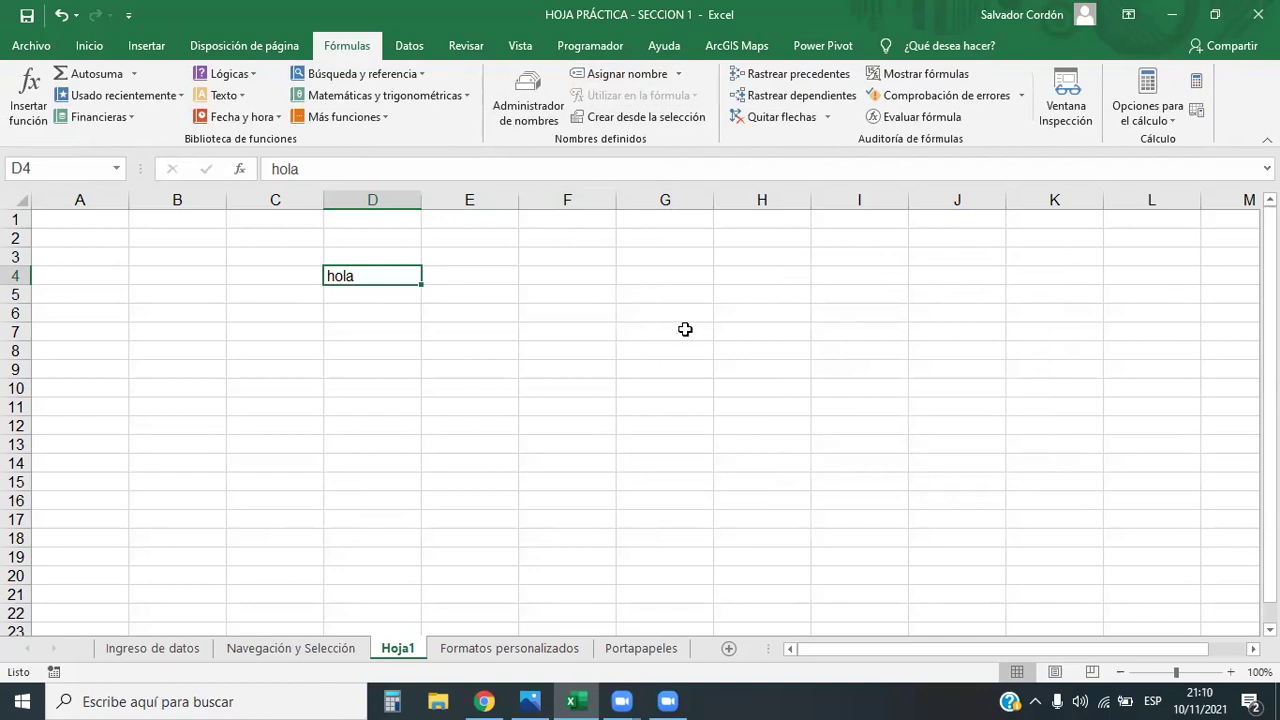
- Make the word hola in cell D4 red
left_click(90, 48)
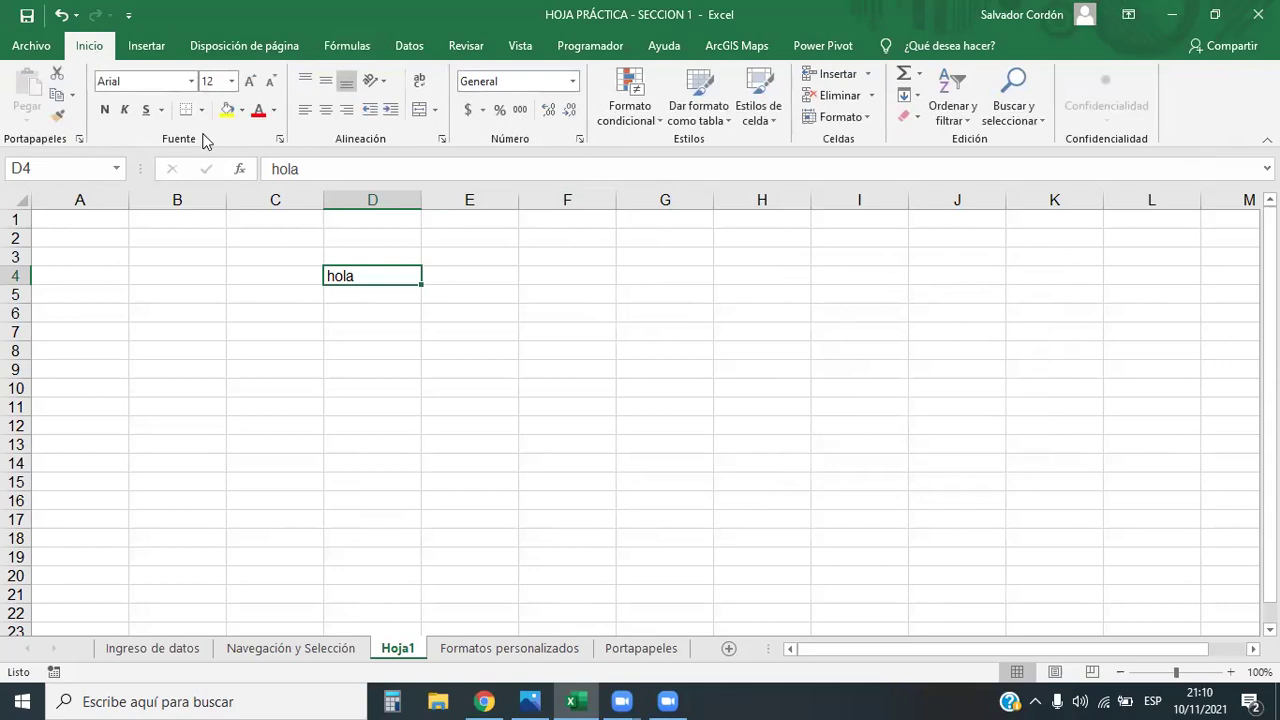
left_click(262, 114)
left_click(570, 402)
left_click(364, 280)
left_click(390, 372)
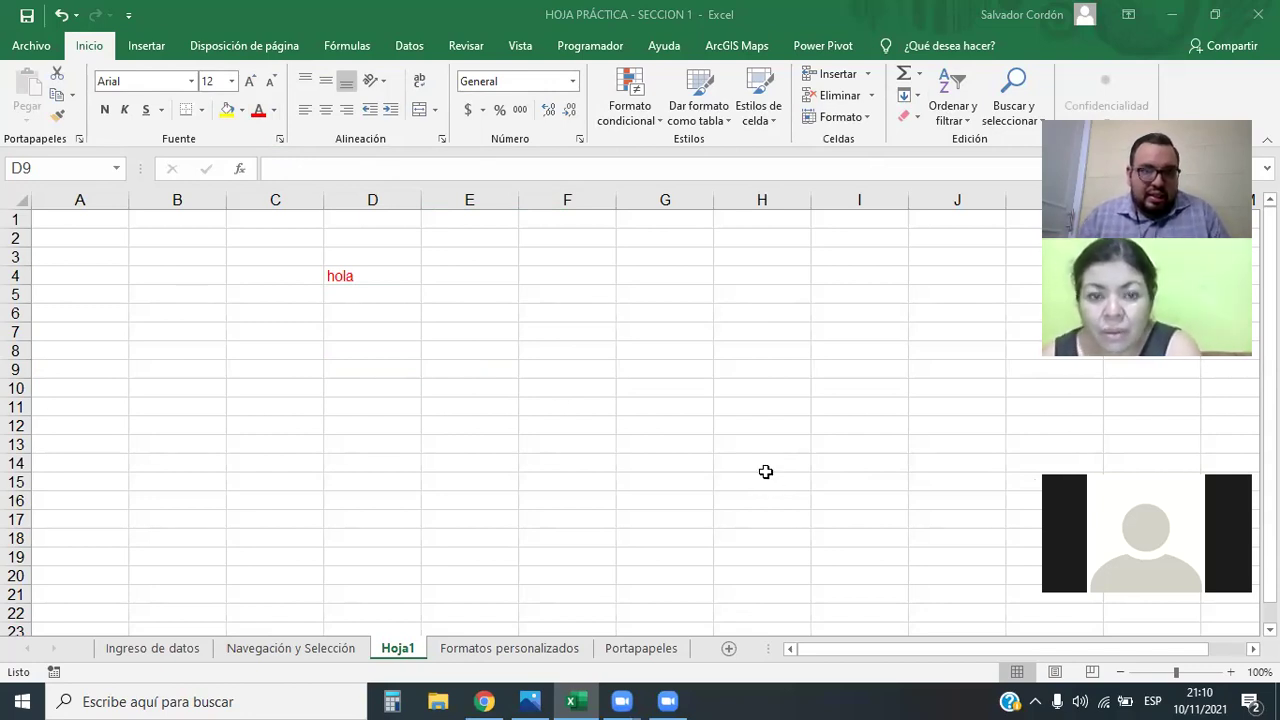
left_click(587, 406)
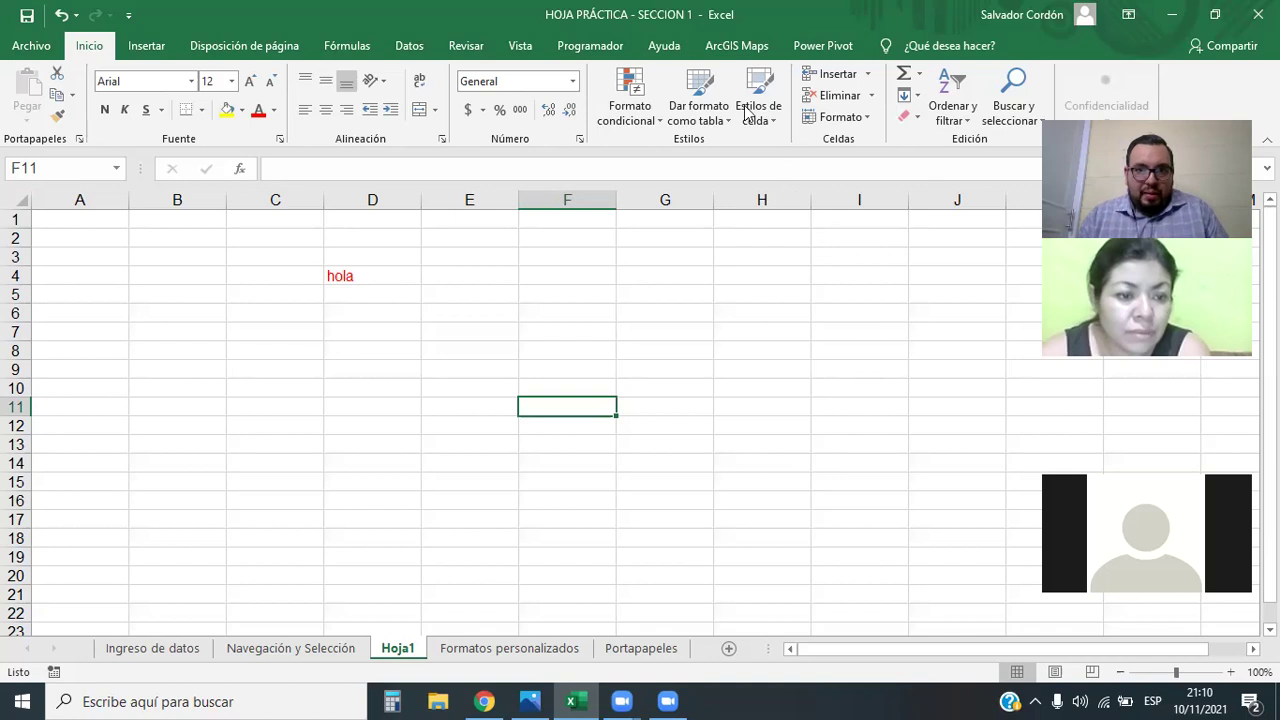
- Delete hola from cell D4 and switch to the course page in the browser
left_click(389, 272)
key("Delete")
left_click(534, 420)
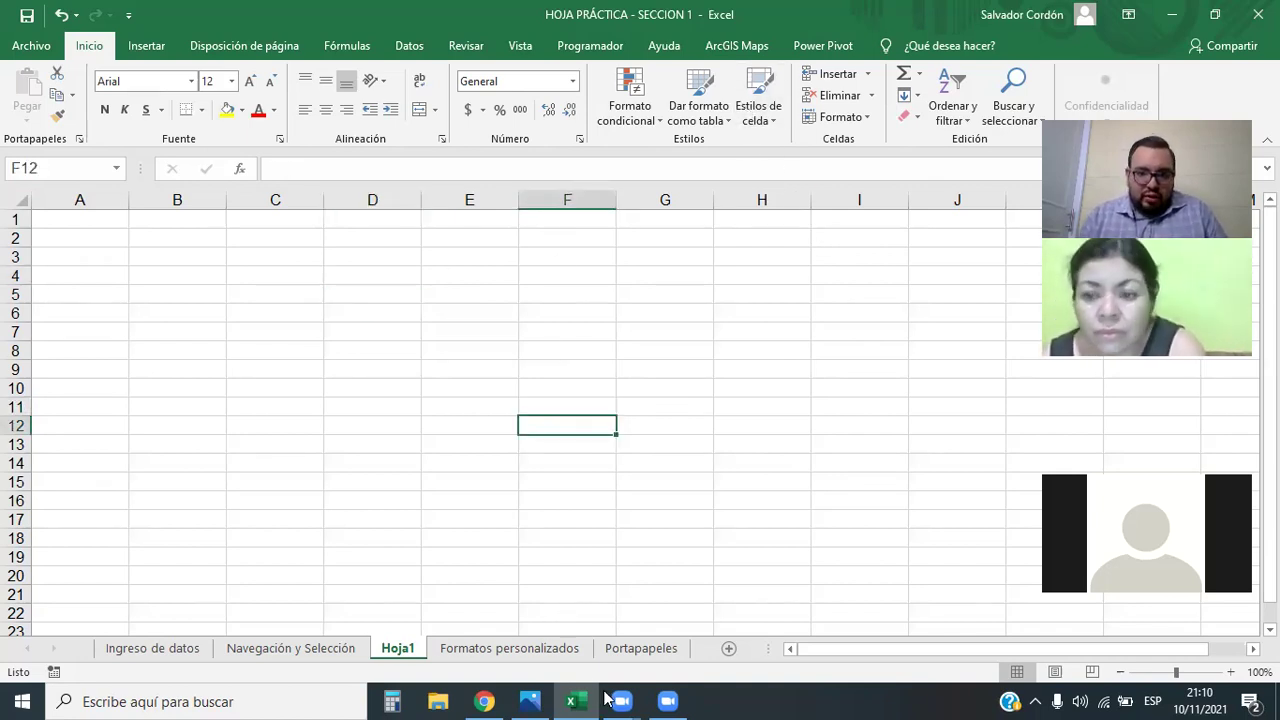
left_click(532, 700)
- Open lesson 1.3 and scroll through its keyboard-and-mouse cell navigation content
left_click(484, 701)
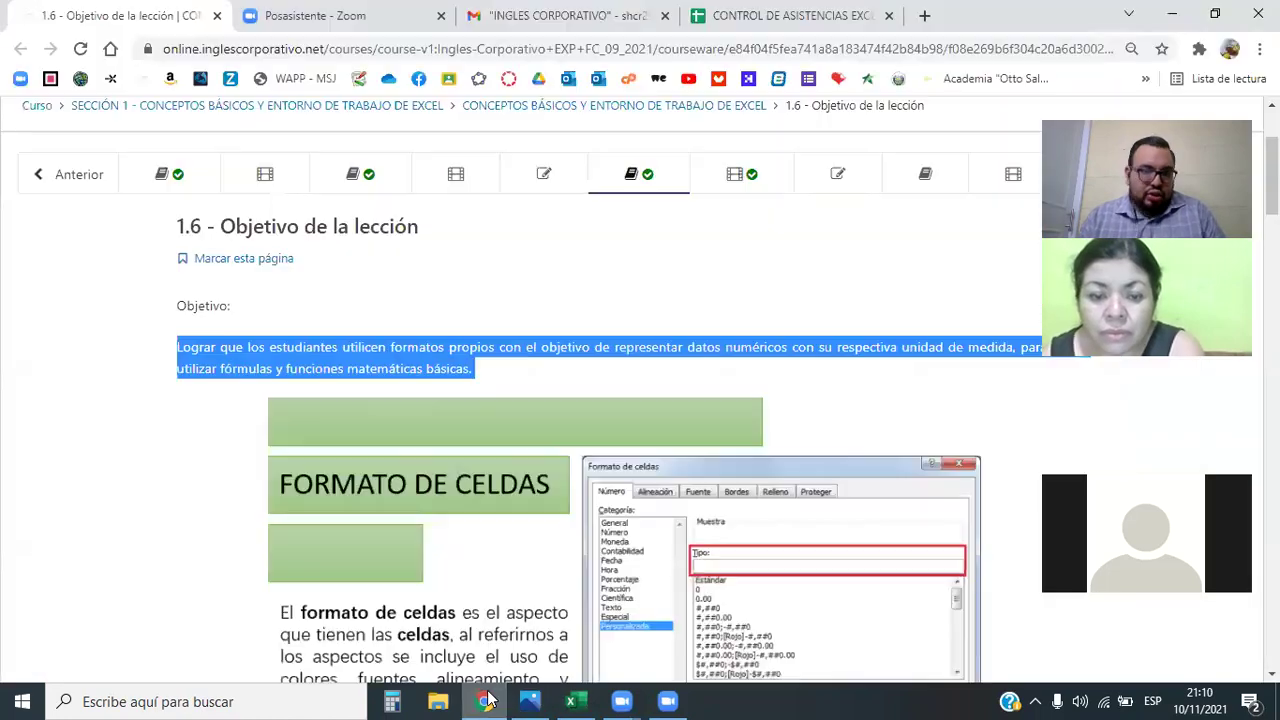
scroll(742, 320, "down", 1)
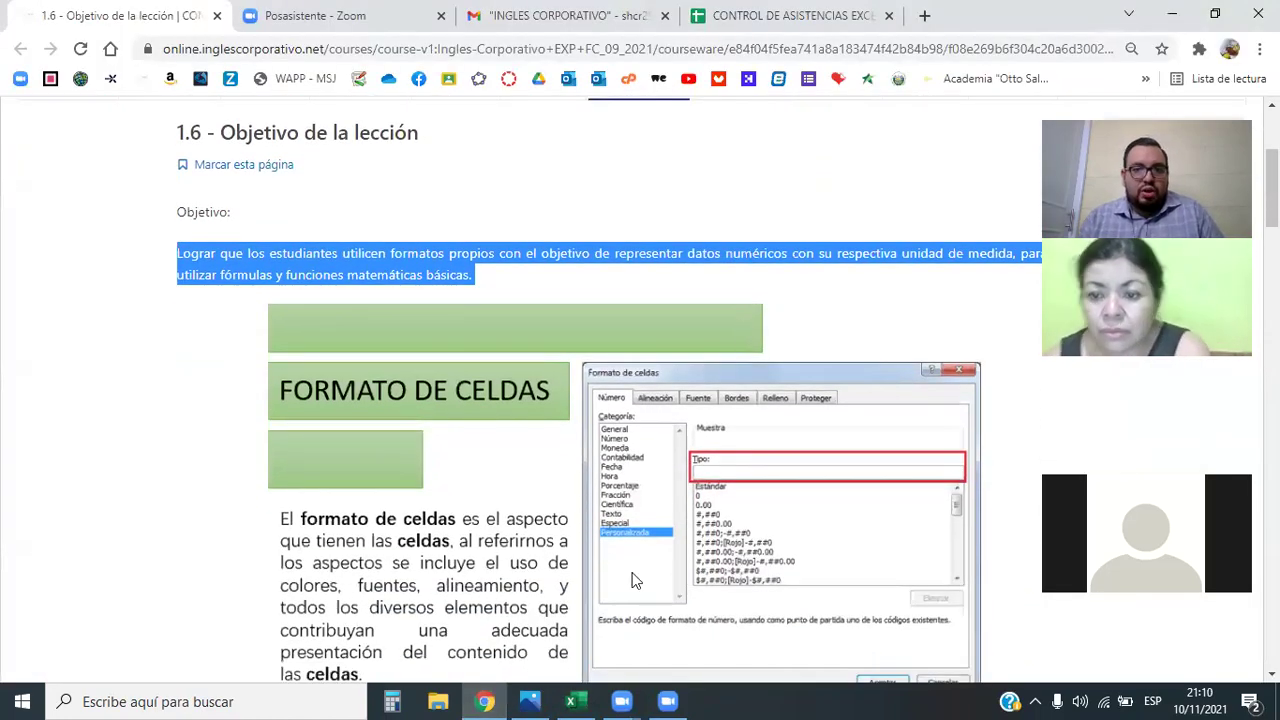
scroll(504, 457, "up", 2)
left_click(376, 272)
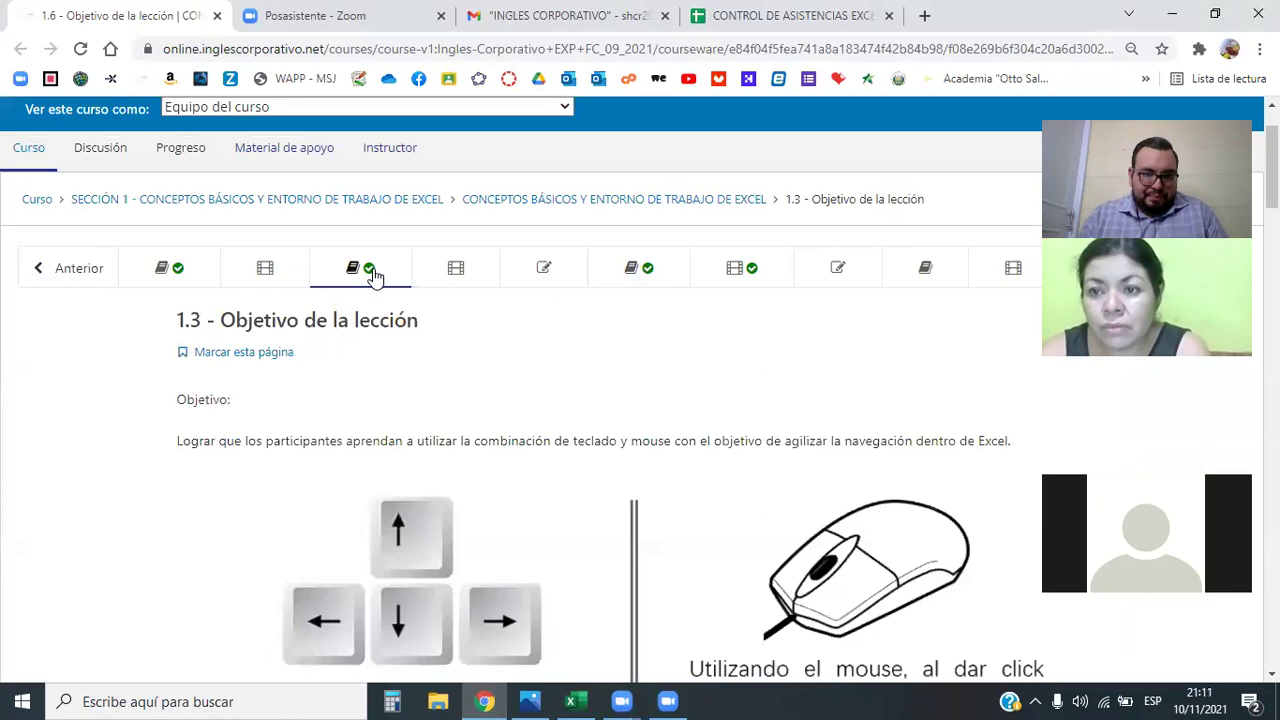
scroll(843, 338, "down", 3)
scroll(843, 338, "up", 1)
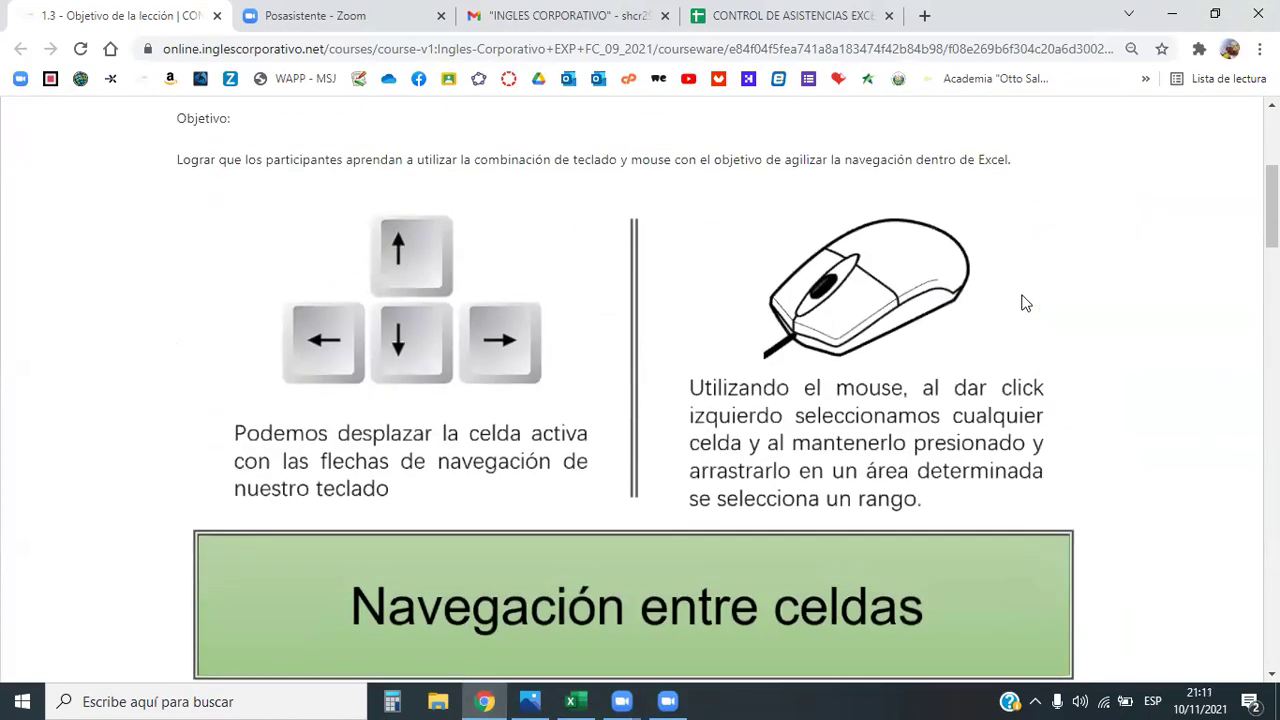
scroll(764, 402, "down", 1)
scroll(766, 405, "up", 1)
scroll(766, 405, "down", 1)
scroll(766, 405, "up", 1)
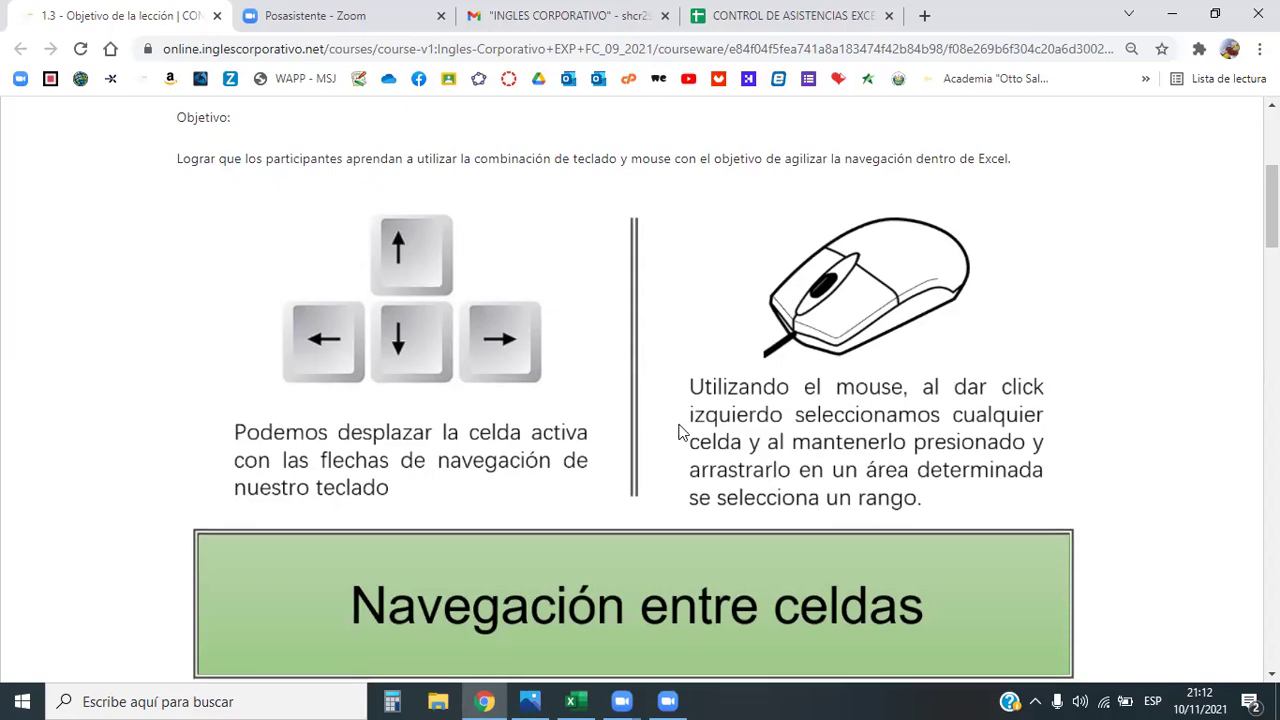
- Scroll lesson 1.3 down to the 'Otro tipo de navegación entre celdas' Ctrl+arrow slide
scroll(678, 435, "down", 4)
scroll(677, 435, "down", 5)
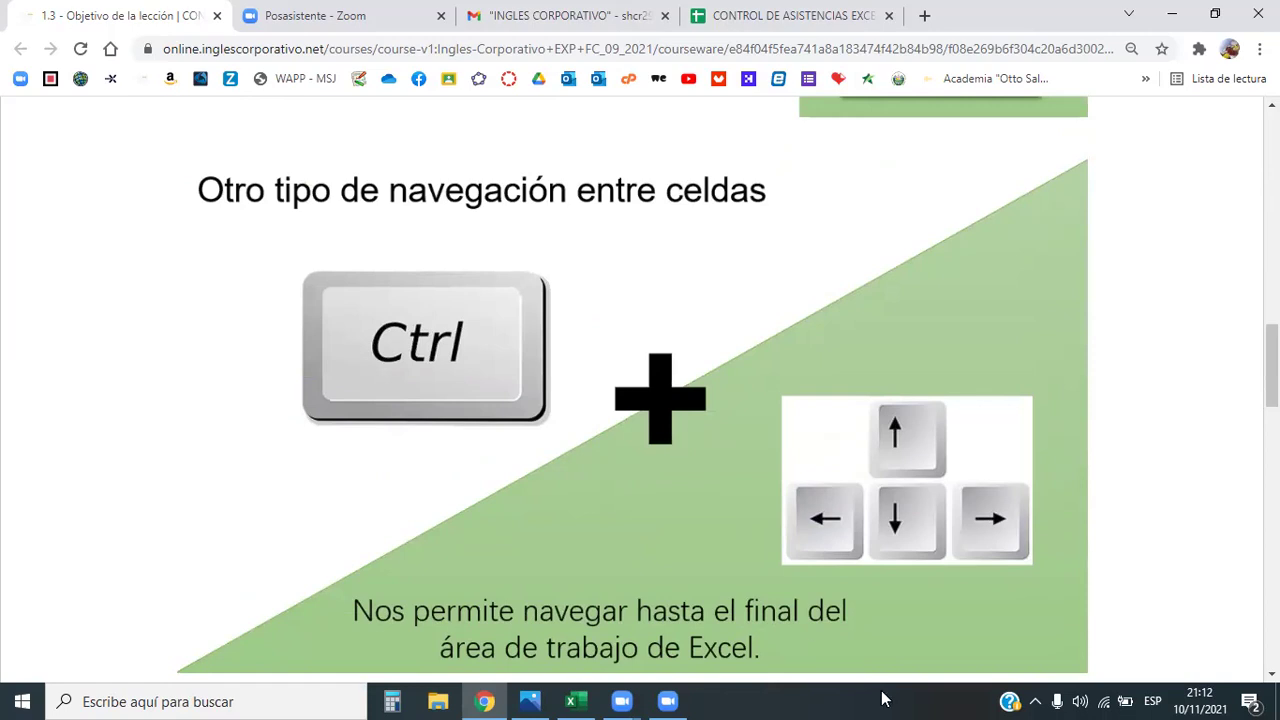
- In Excel, open the Navegación y Selección sheet and select the FEBRERO figure in D10
left_click(571, 701)
left_click(435, 464)
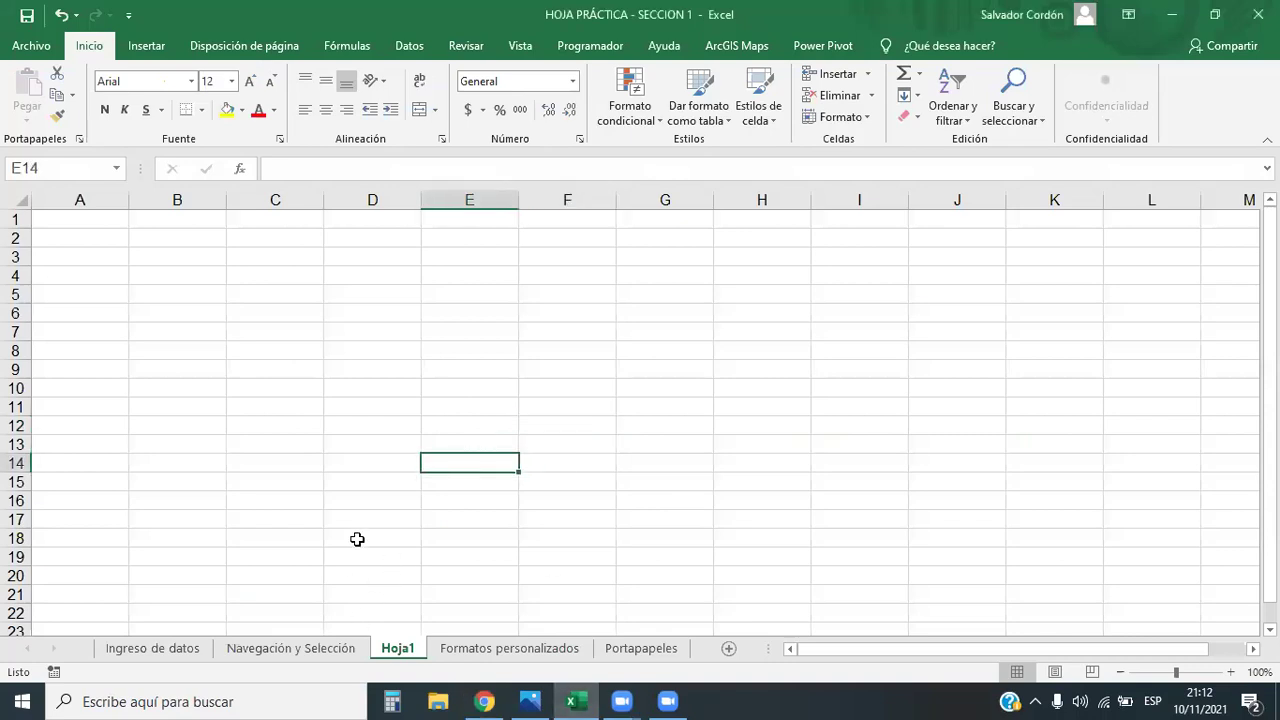
left_click(345, 650)
left_click(446, 393)
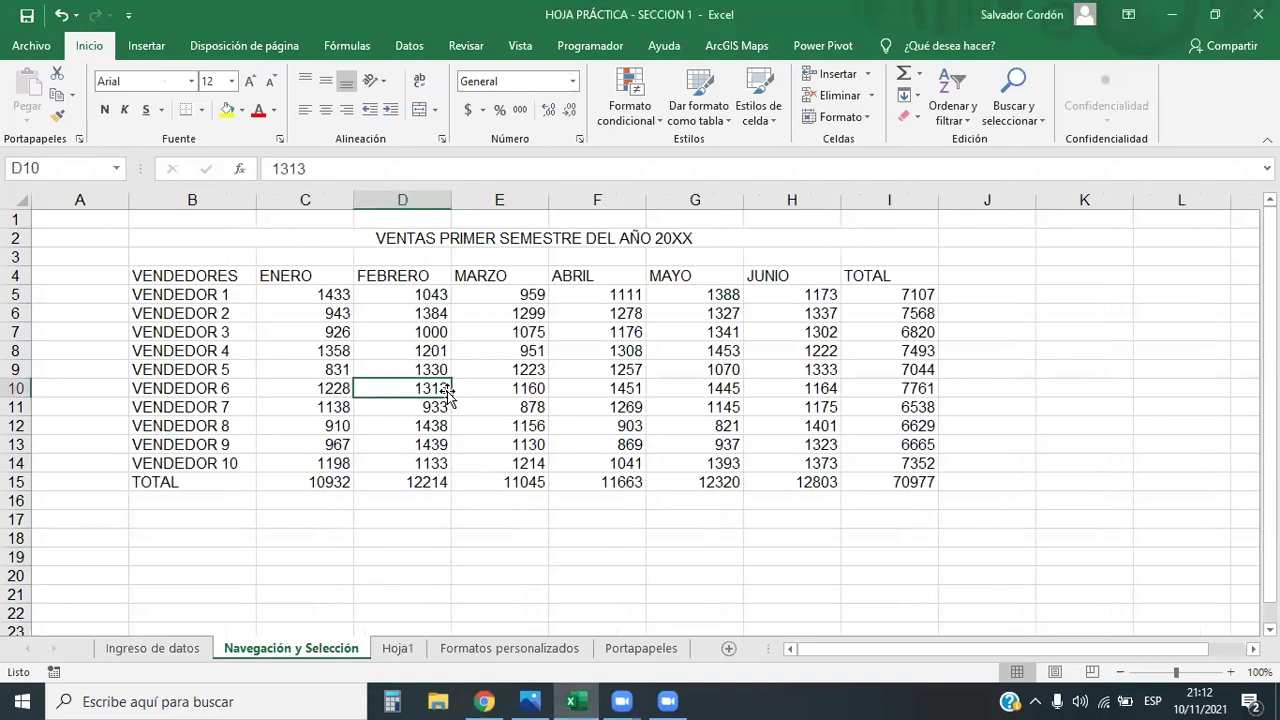
- Step the active cell around the sales figures with arrow keys, extending the selection over G8:G9
key("Left")
key("Left")
key("Right")
key("Right")
key("Right")
key("Right")
key("Right")
key("Up")
key("Up")
key("Up")
key("Up")
key("Down")
key("Down")
key("Down")
key("Left")
key("Left")
key("Left")
key("Left")
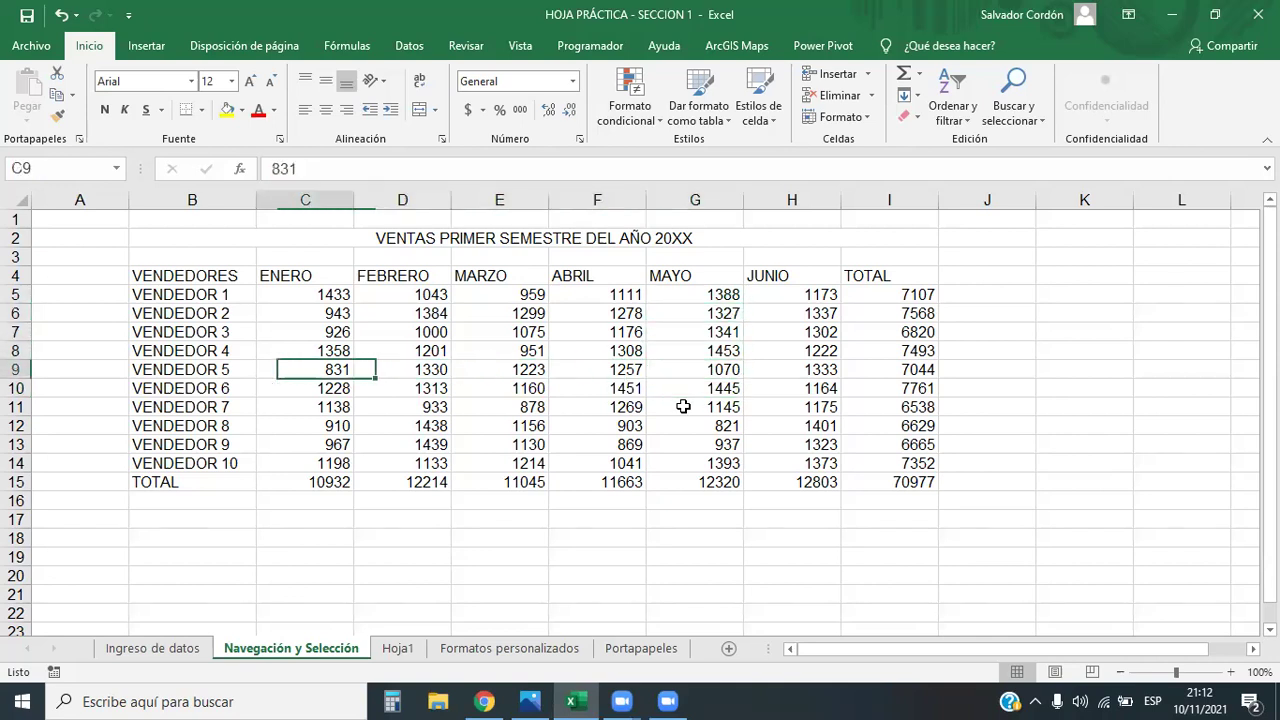
key("Left")
key("Left")
key("Up")
- Land on MARZO value 878 in E11, then Ctrl+arrow to VENDEDOR 7 and the VENDEDORES header
key("Up")
key("Up")
key("Right")
key("Right")
key("Right")
key("Right")
key("Down")
key("Left")
key("Left")
key("Left")
key("Left")
key("Right")
key("Right")
key("Right")
key("Right")
key("Right")
key("Down")
key("Down")
key("Down")
key("Down")
key("Up")
key("Up")
key("Up")
key("shift+Down")
key("Up")
key("Up")
key("Up")
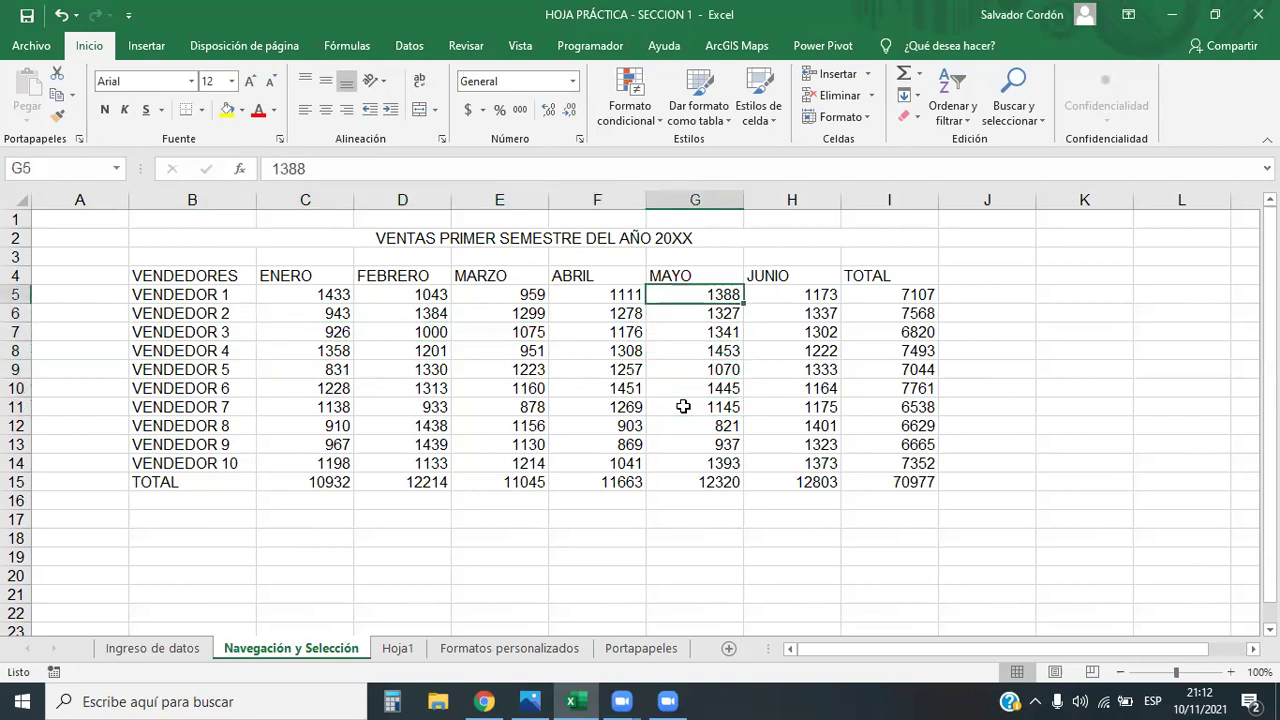
key("Up")
key("Left")
key("Left")
key("Left")
key("Left")
key("Left")
key("Left")
key("Down")
key("Down")
key("Down")
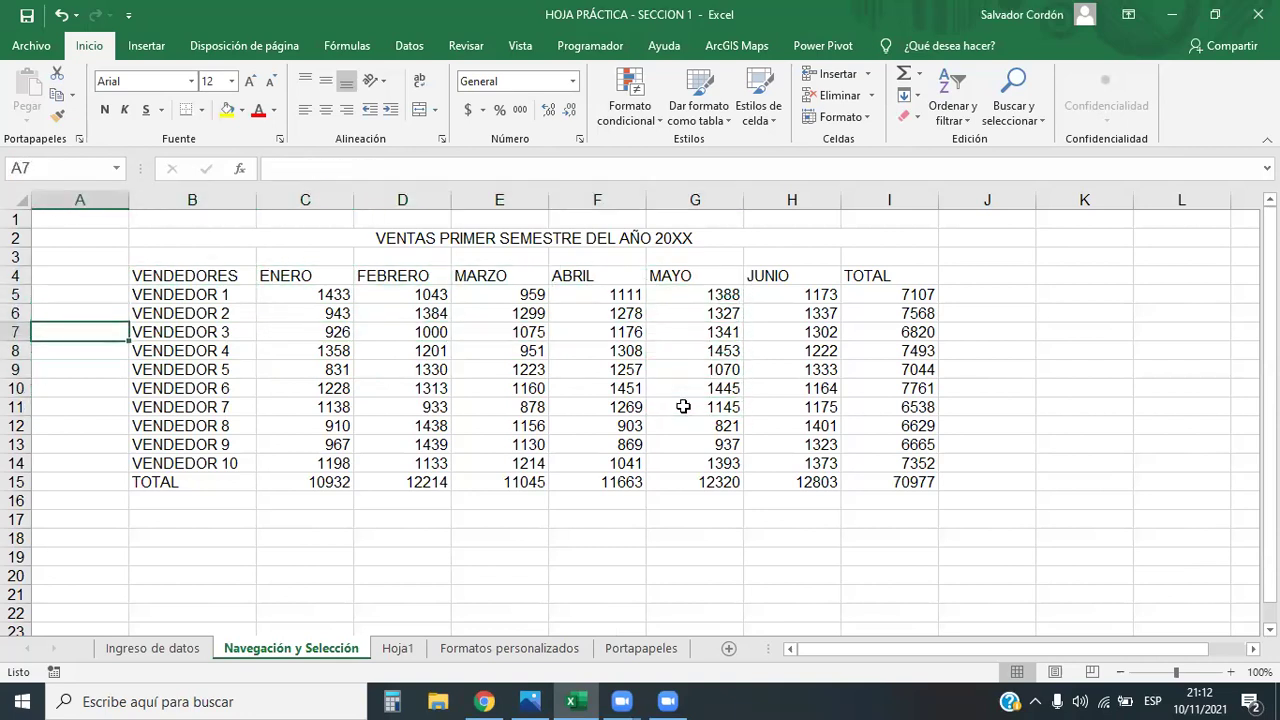
key("Right")
key("Right")
key("Right")
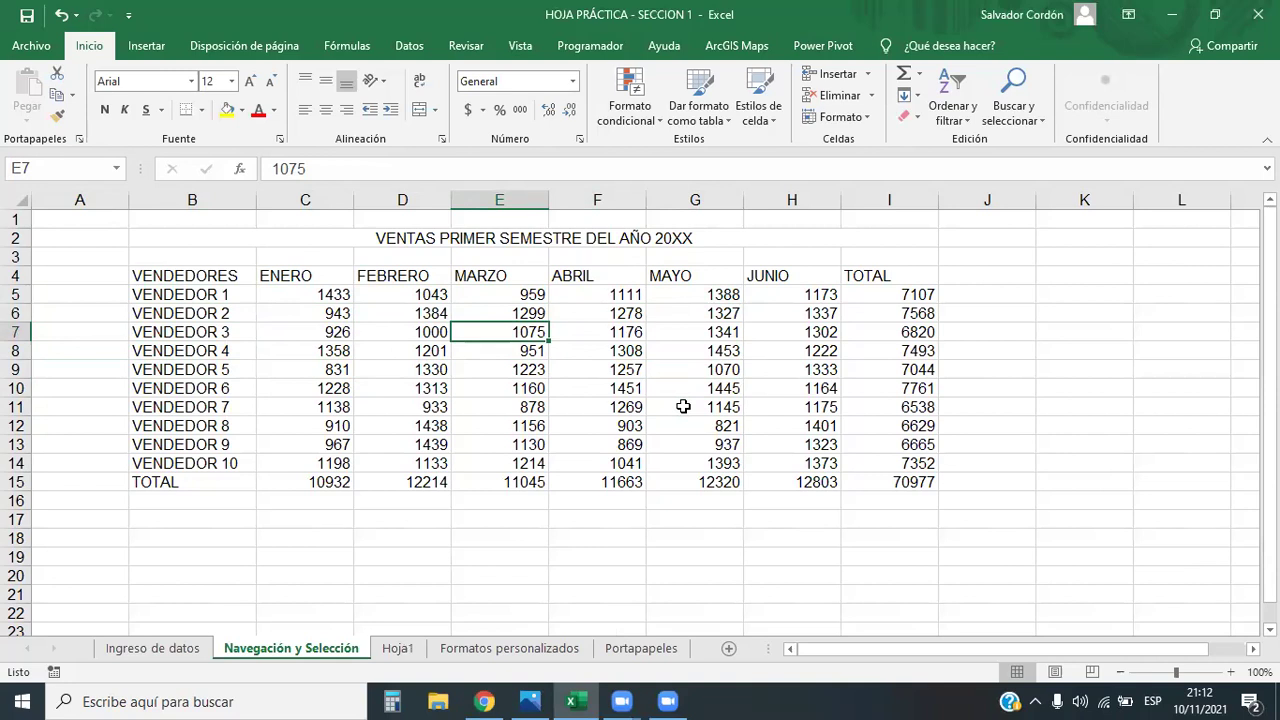
key("Down")
key("Down")
key("Down")
key("Down")
key("Left")
key("Left")
key("Right")
key("Right")
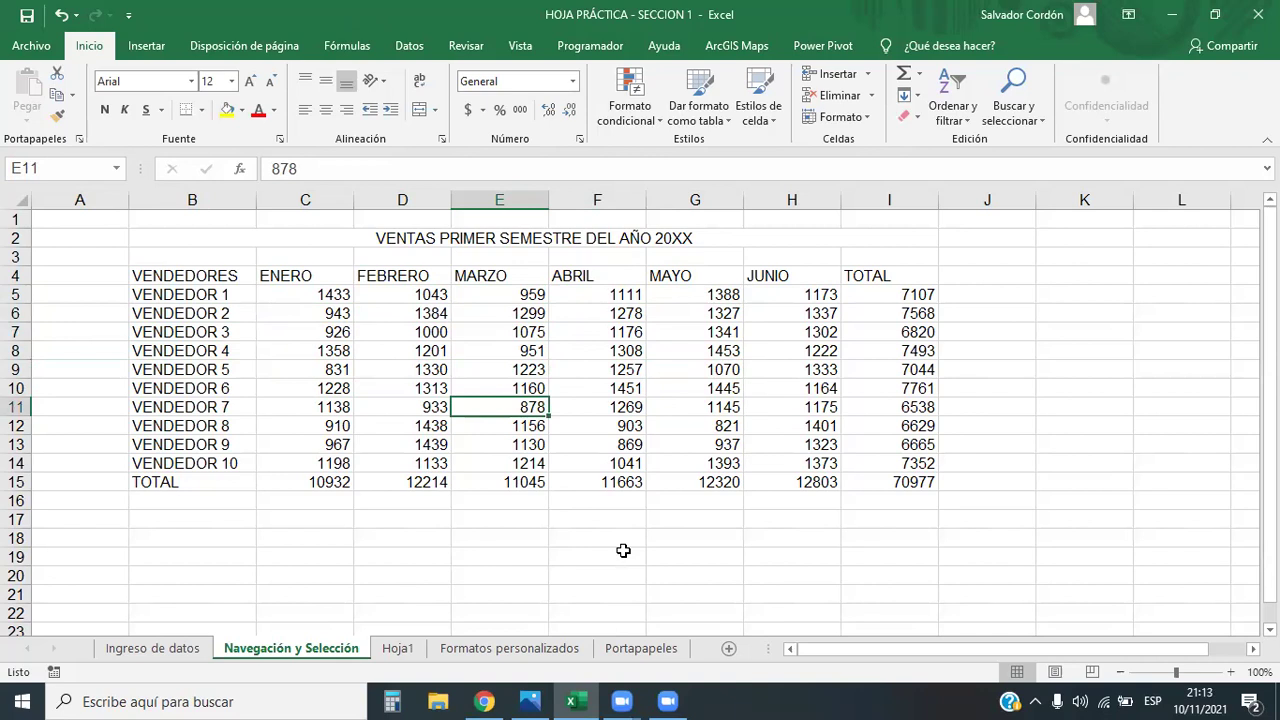
key("ctrl+Left")
key("ctrl+Up")
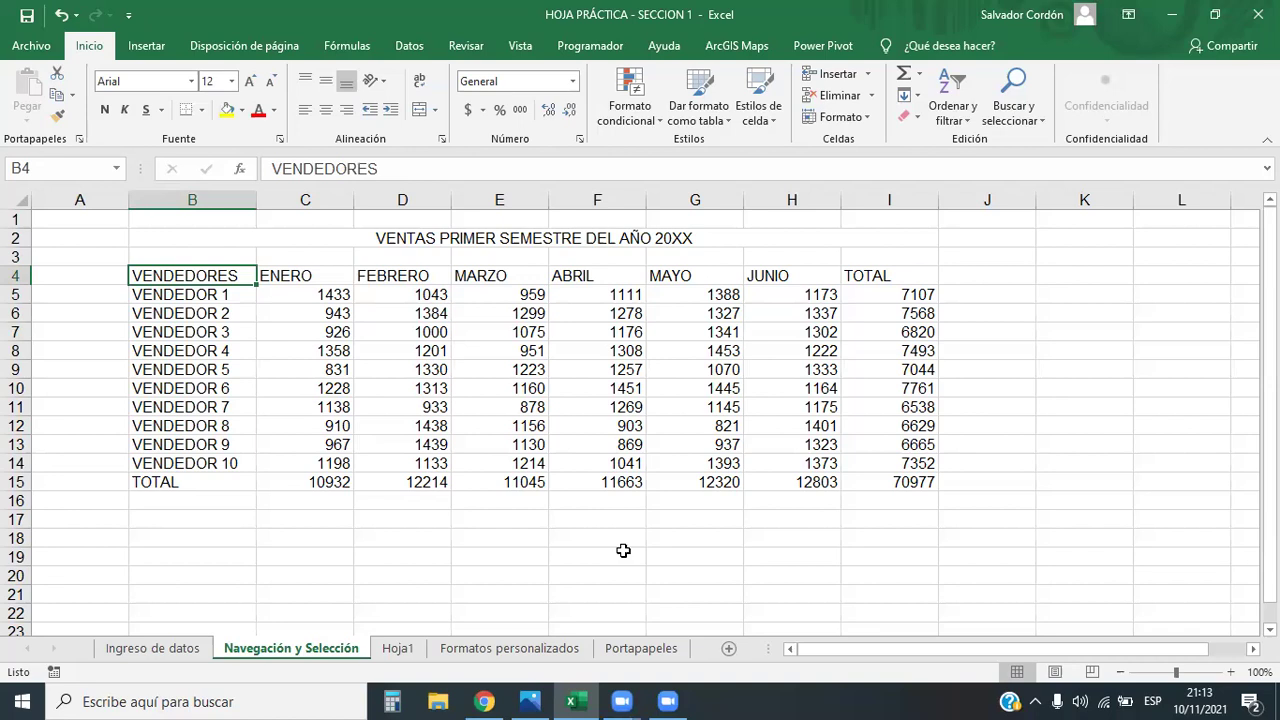
- Jump to the grand total 70977 in I15, then Ctrl+Up/Down through column C to ENERO
key("ctrl+End")
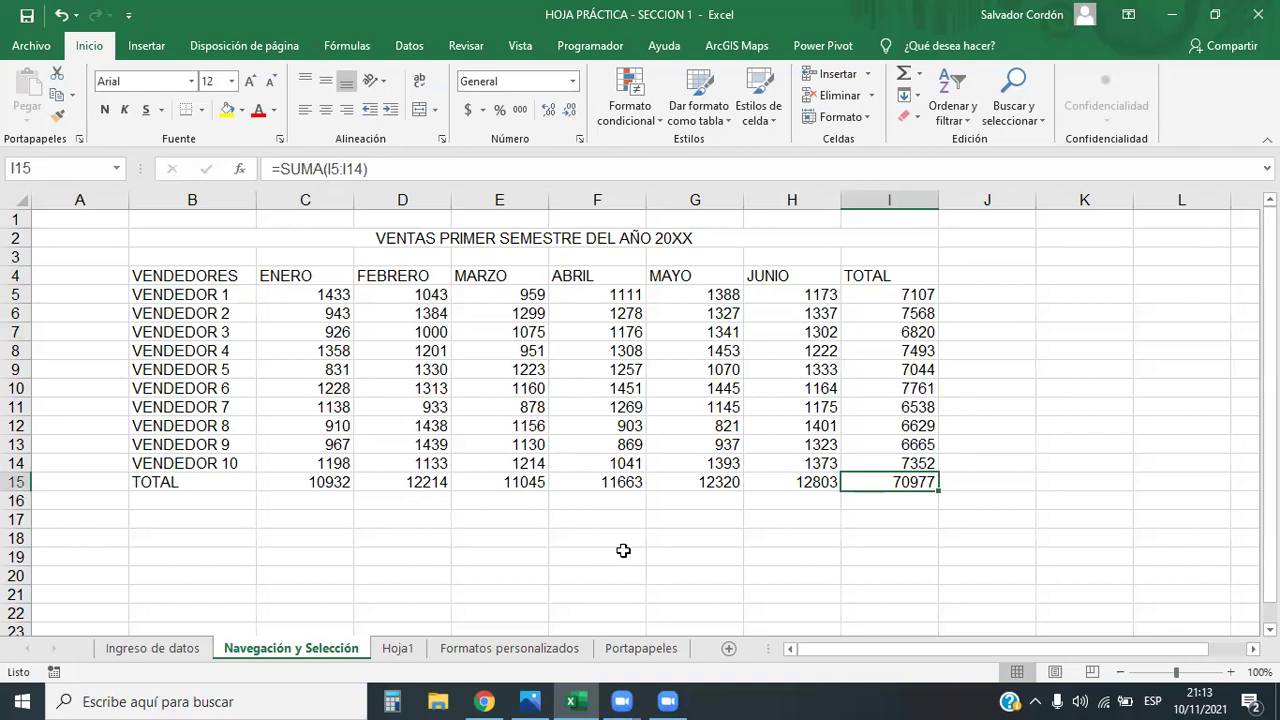
key("Down")
key("Down")
key("Down")
key("Down")
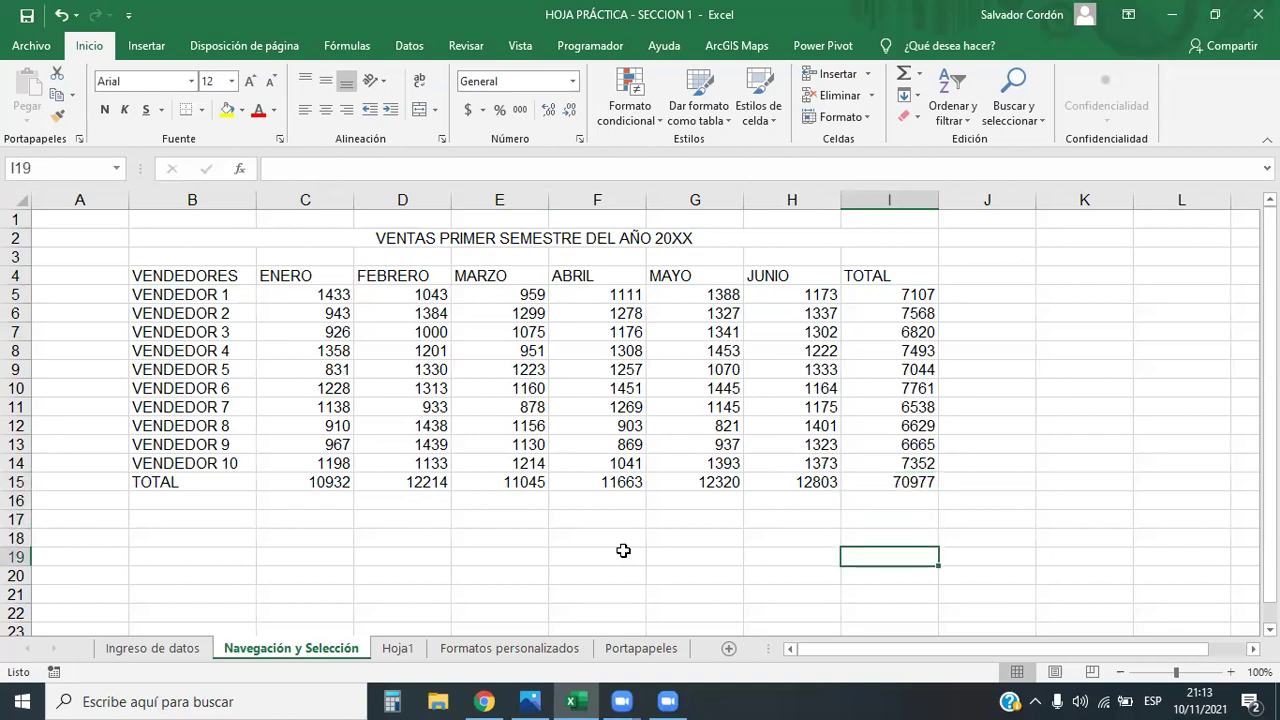
key("Down")
key("Down")
key("Down")
key("Down")
key("Down")
key("Down")
key("Left")
key("Left")
key("Left")
key("Left")
key("Left")
key("Left")
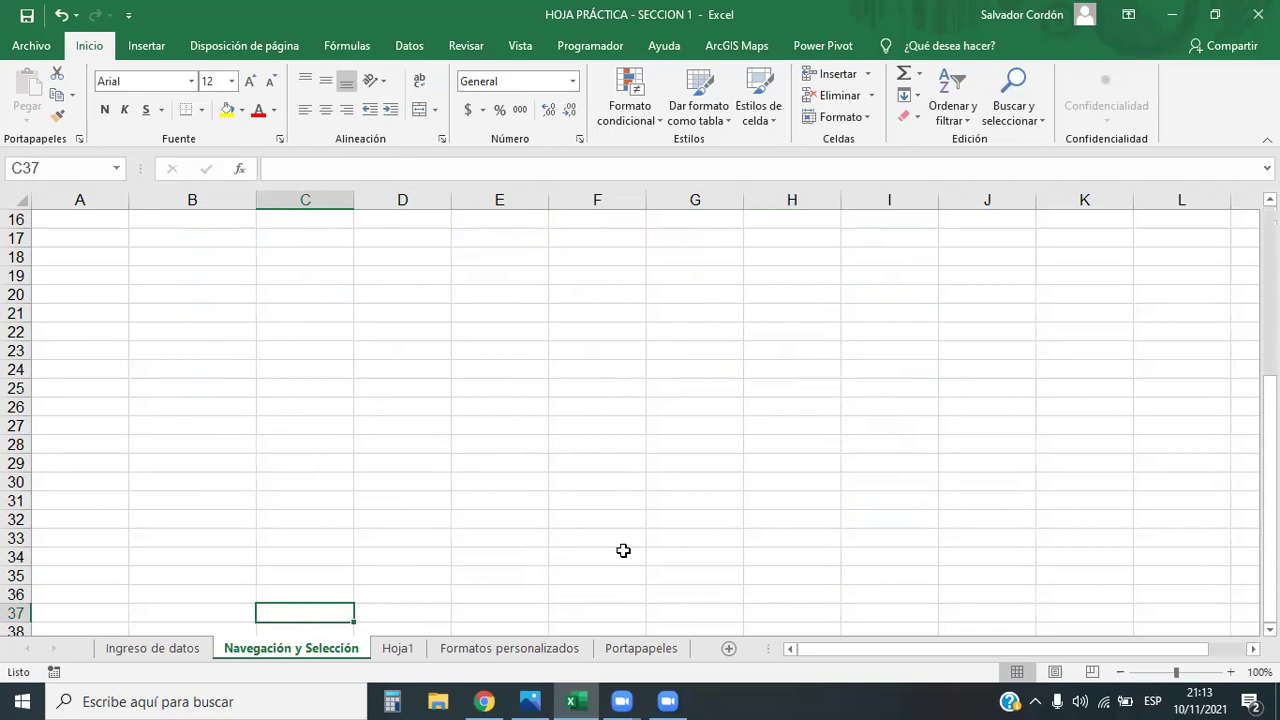
key("ctrl+Up")
key("ctrl+Up")
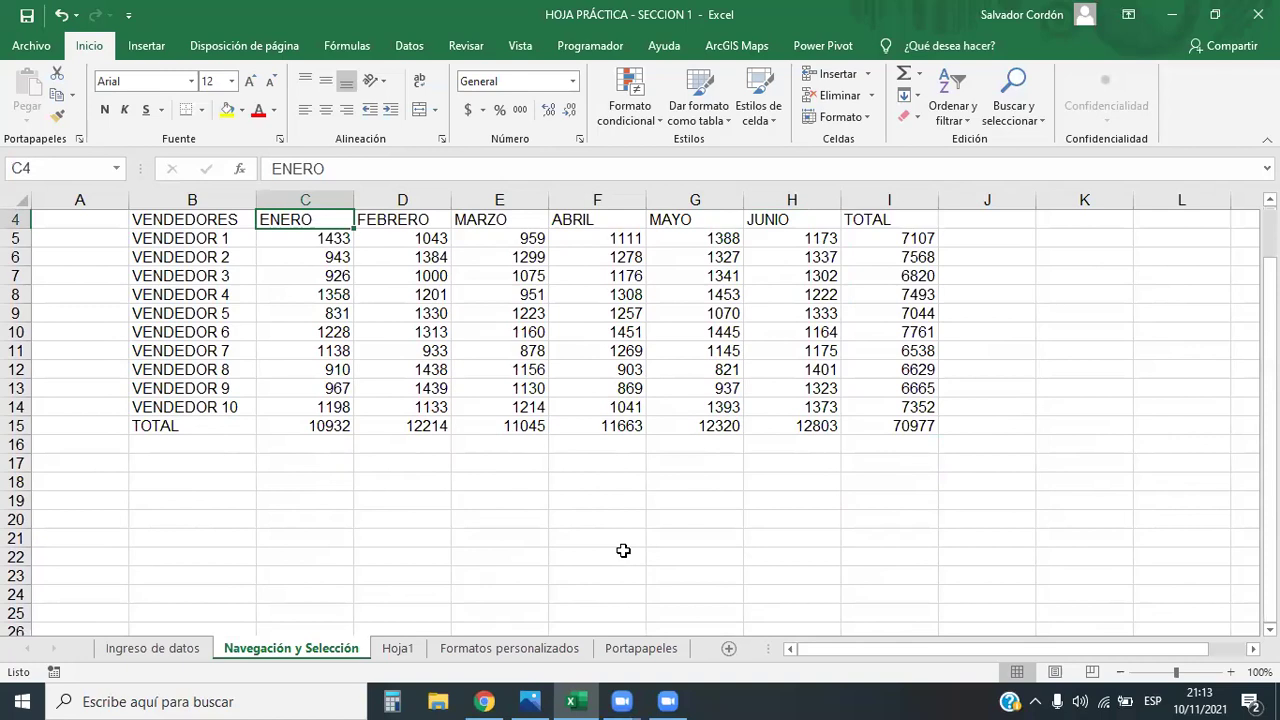
key("ctrl+Up")
key("ctrl+Down")
key("Down")
key("Down")
key("Down")
- Ctrl+arrow between the table's edges and TOTAL header, land on MARZO 951 in E8, then Alt+Tab to Chrome
key("ctrl+Right")
key("ctrl+Left")
key("ctrl+Up")
key("ctrl+Right")
key("ctrl+Down")
key("ctrl+Left")
key("ctrl+Up")
key("ctrl+Right")
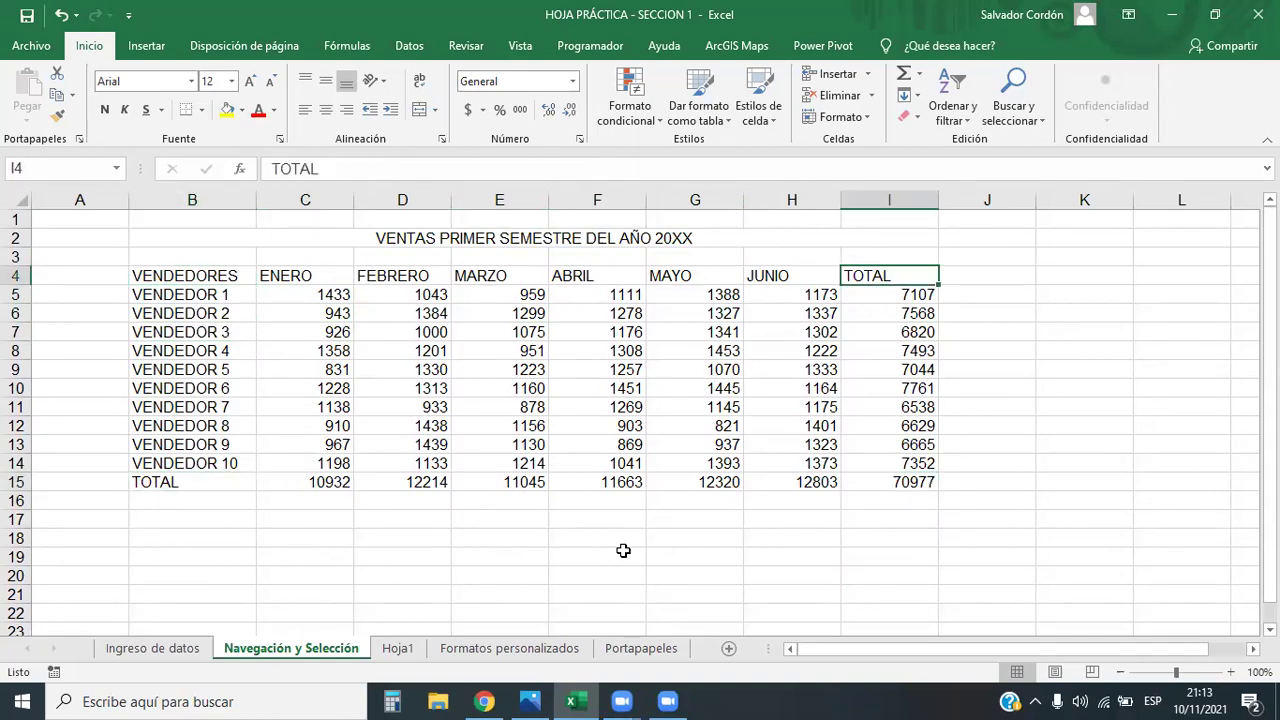
key("Down")
key("Left")
key("Left")
key("Left")
key("Left")
key("Down")
key("Down")
key("Down")
key("alt+Tab")
key("alt+Tab")
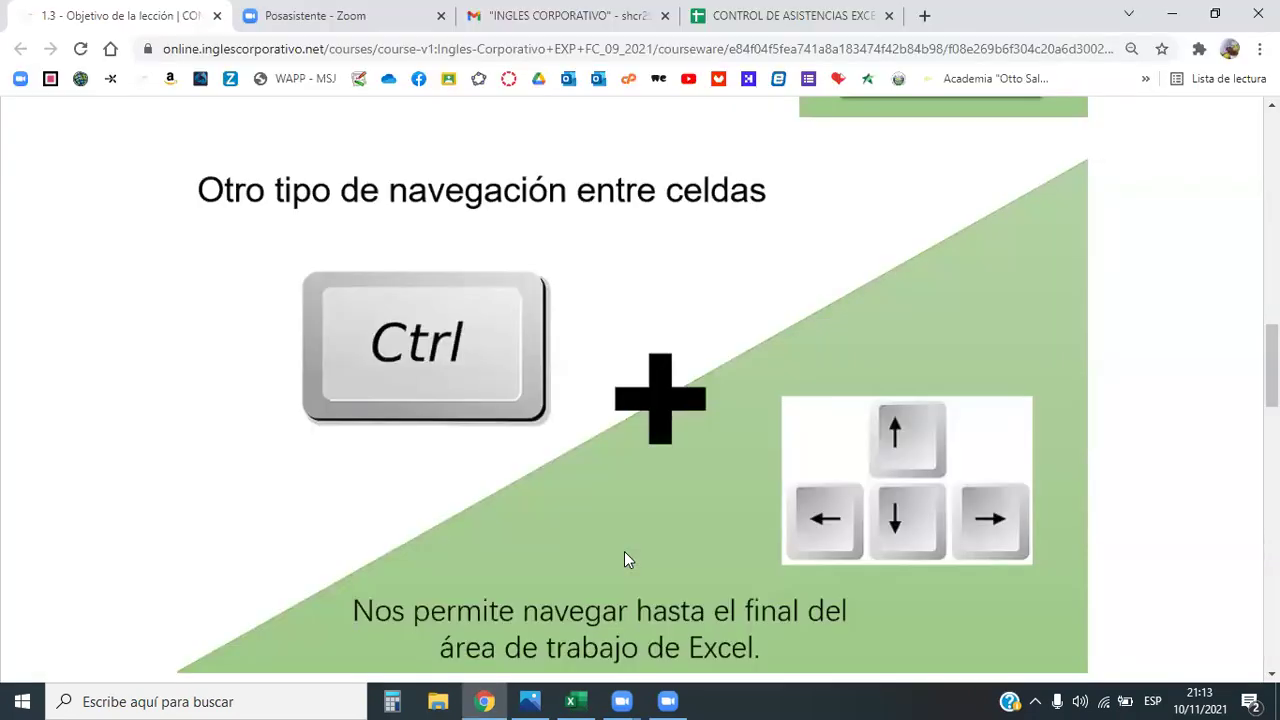
- Scroll the course page to the 'Selección correlativa' Shift+arrows slide, then switch back to Excel
scroll(624, 551, "down", 1)
scroll(624, 551, "down", 4)
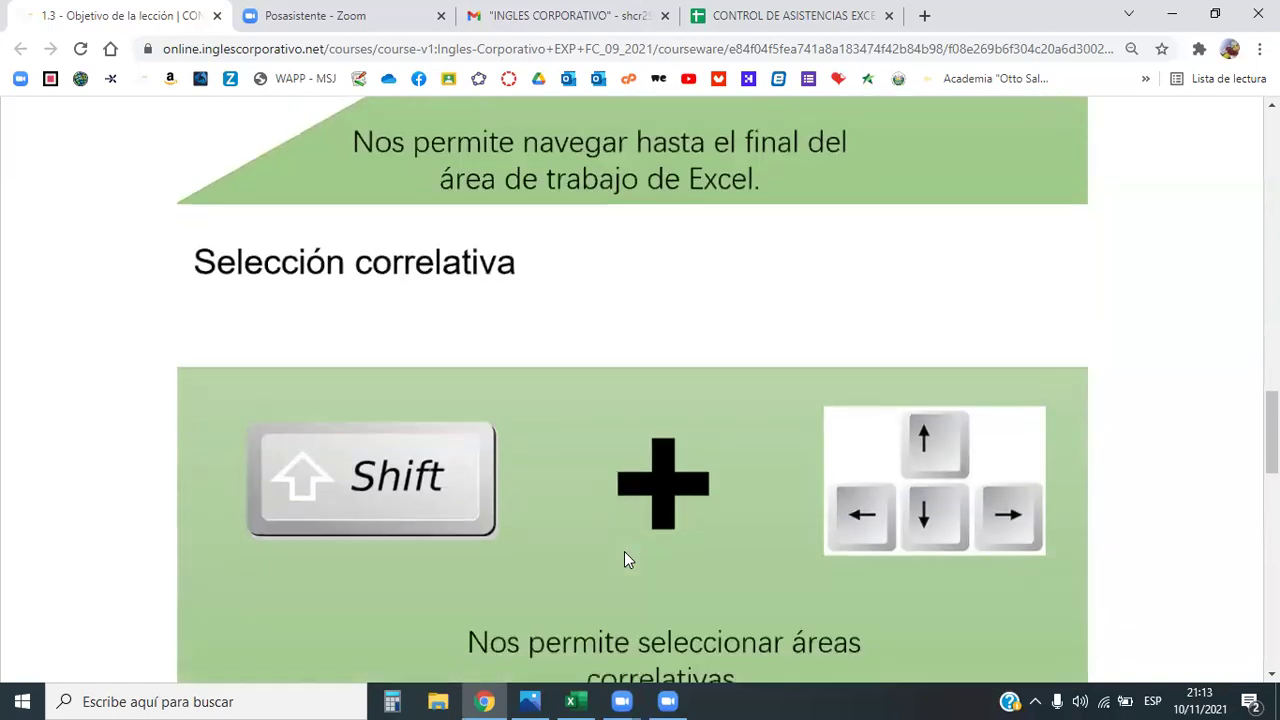
scroll(624, 551, "down", 1)
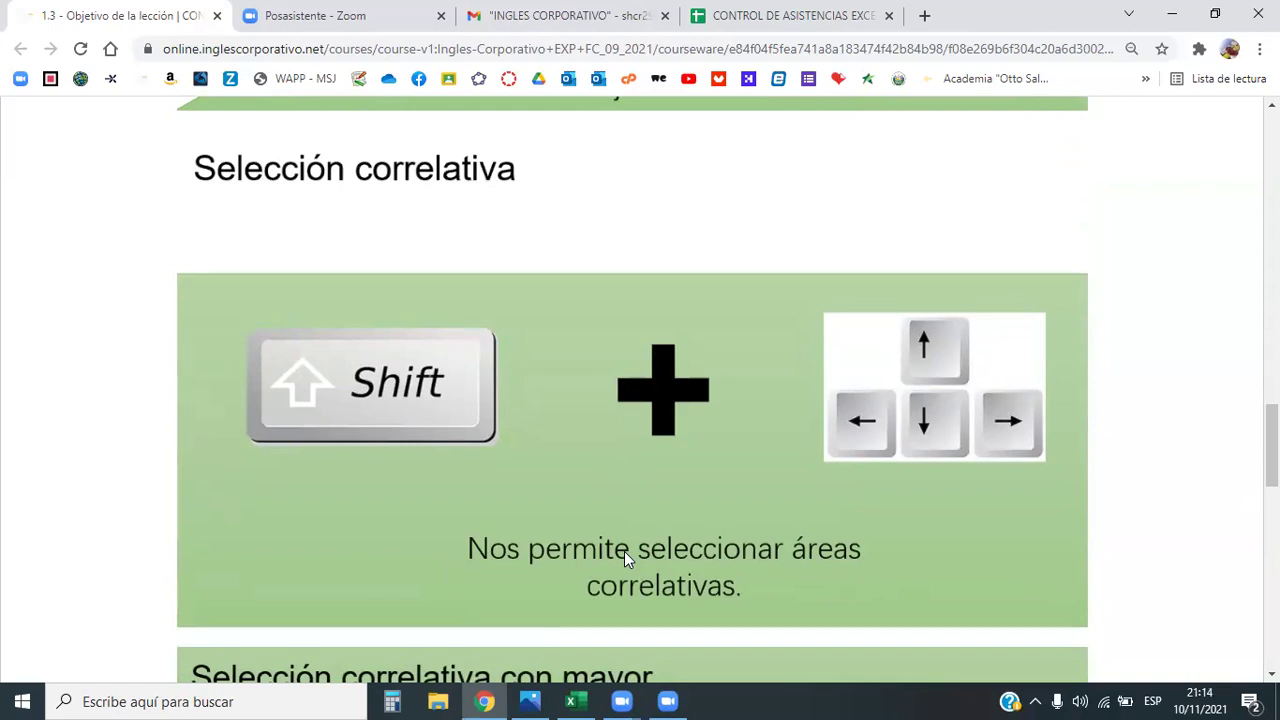
scroll(624, 551, "down", 1)
scroll(624, 553, "up", 2)
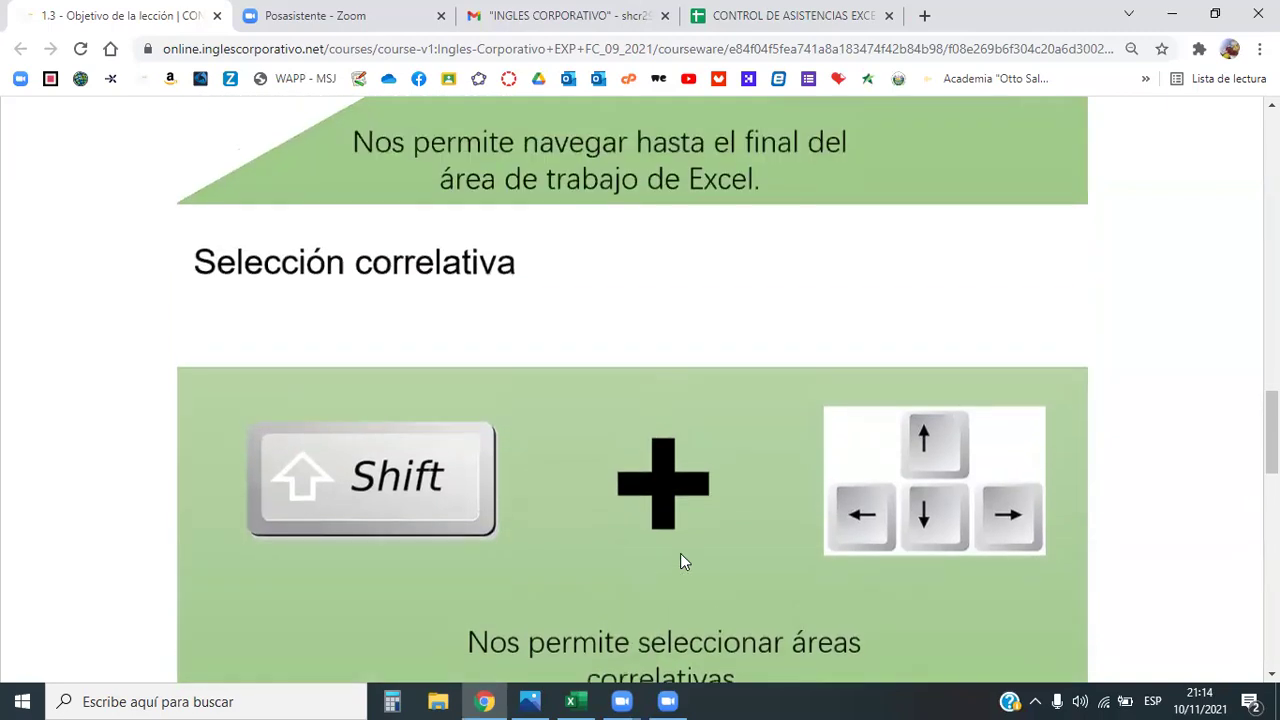
scroll(997, 421, "down", 1)
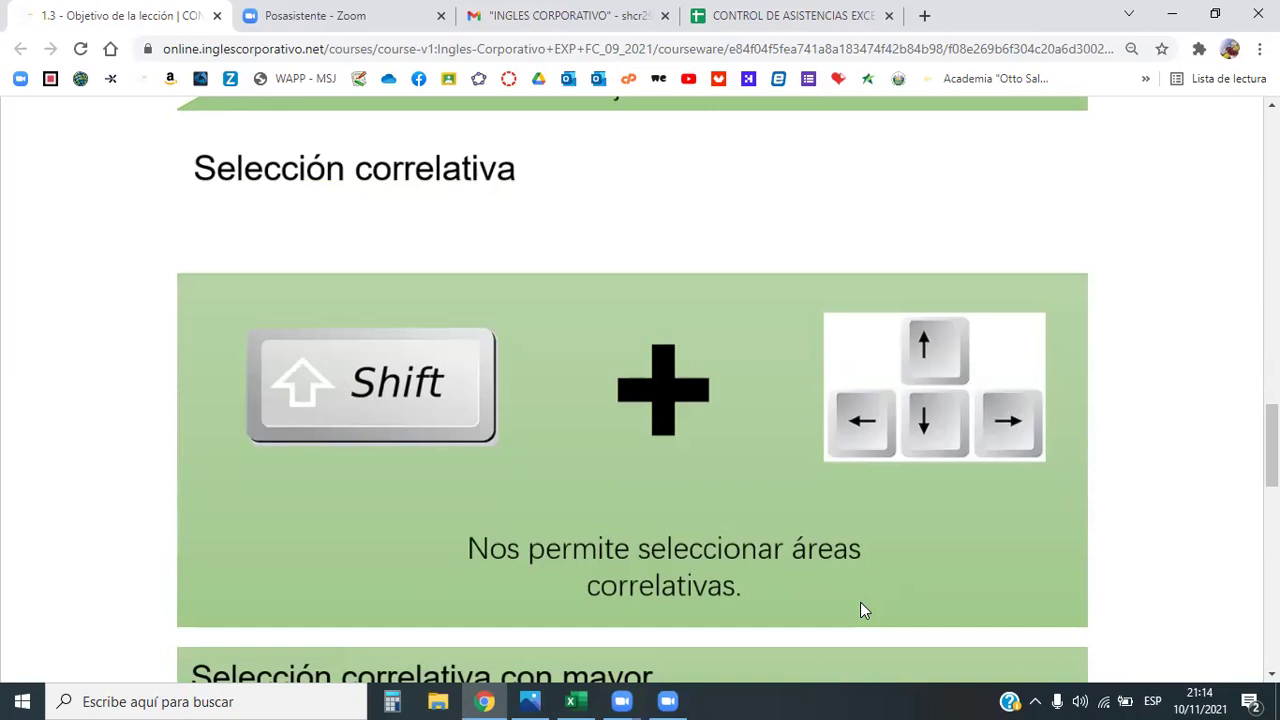
key("alt+Tab")
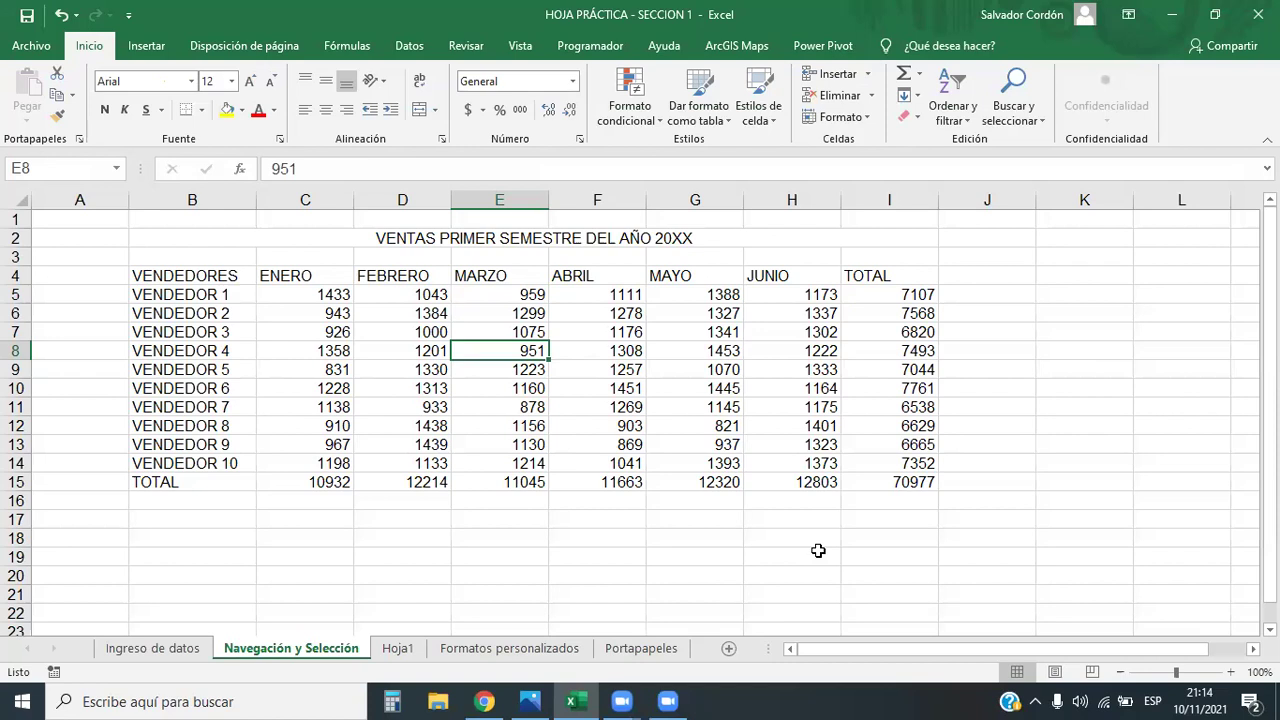
key("Up")
key("Up")
key("Up")
key("Down")
key("Down")
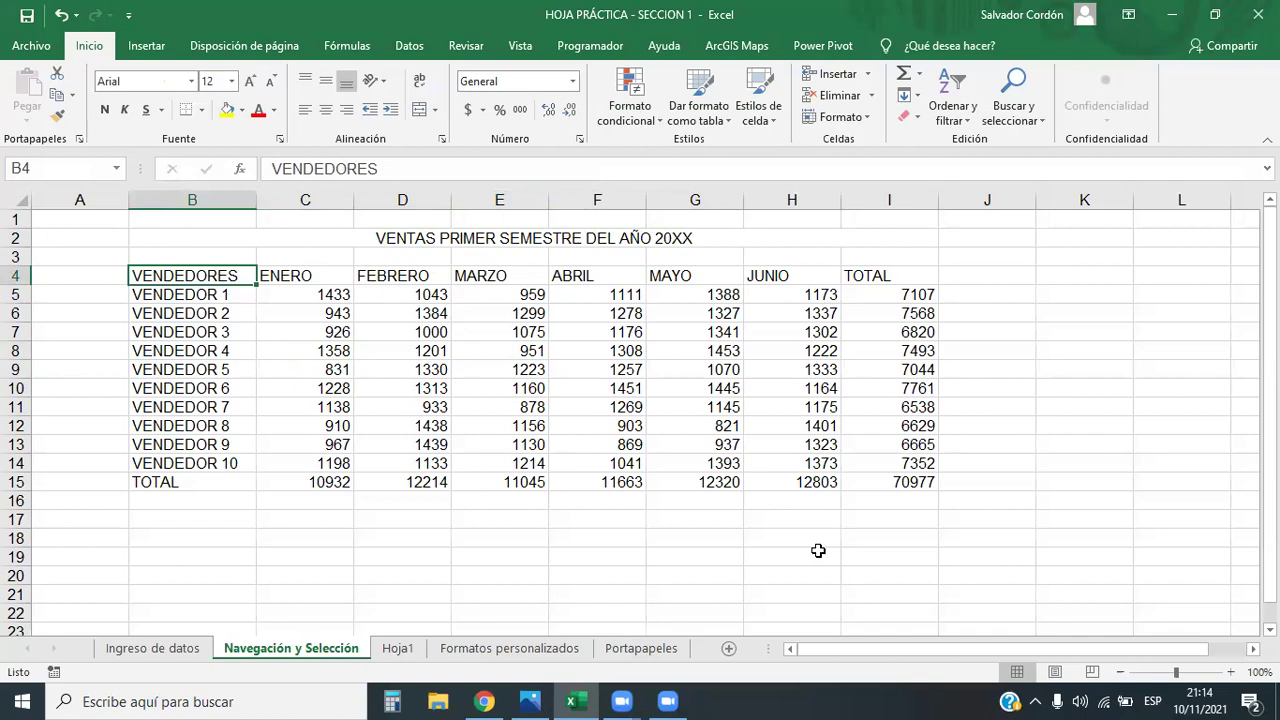
key("shift+Right")
key("shift+Right")
key("shift+Right")
key("shift+Right")
key("shift+Right")
key("shift+Right")
key("shift+Down")
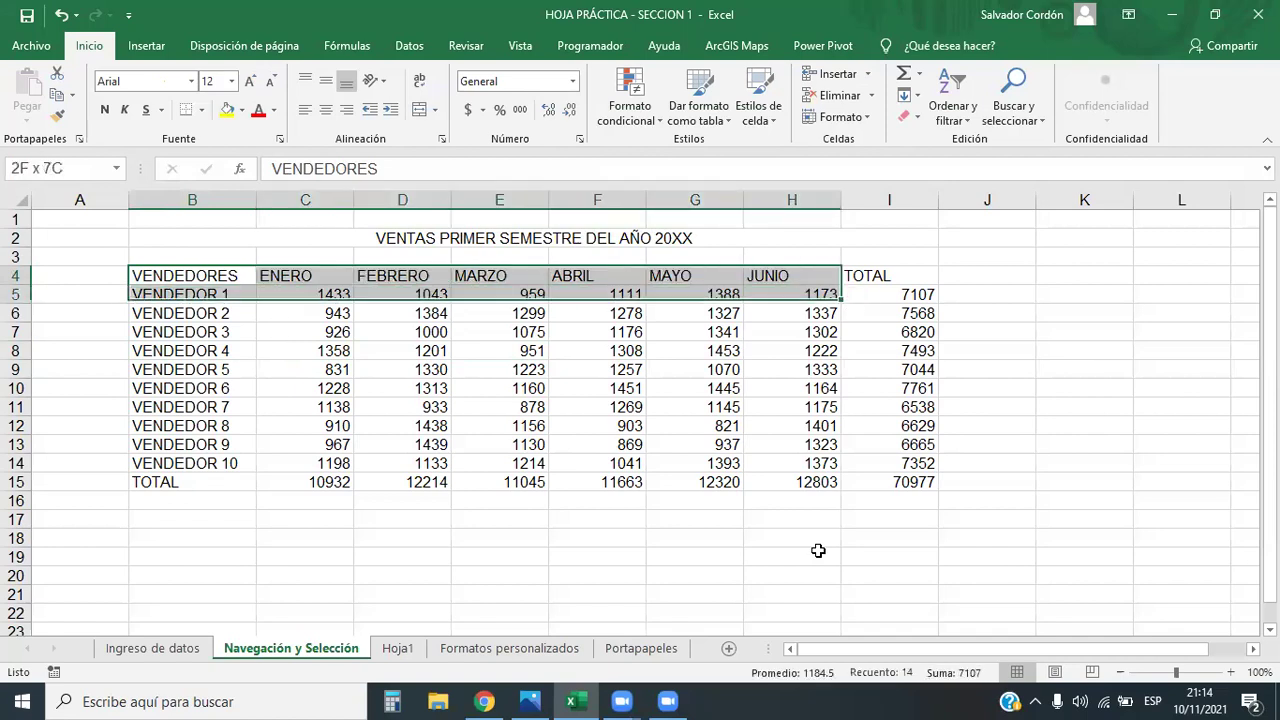
key("shift+Down")
key("shift+Down")
key("shift+Down")
key("shift+Down")
key("shift+Down")
key("shift+Down")
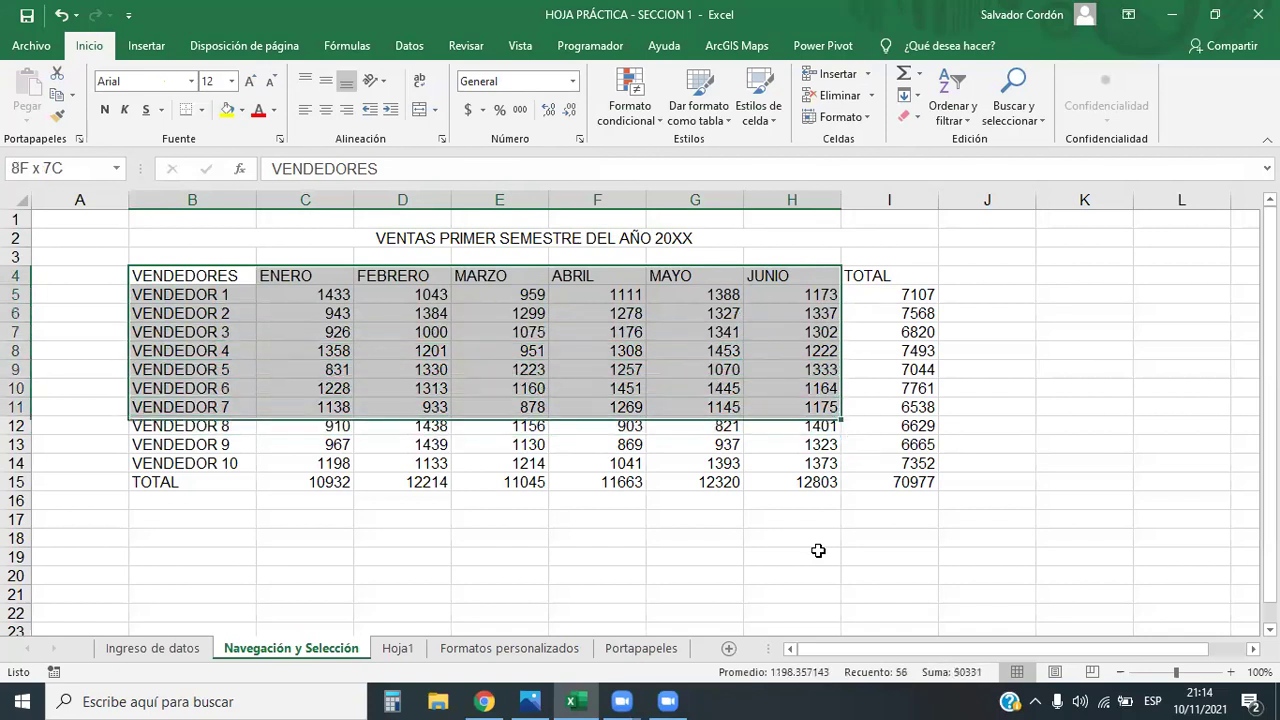
key("shift+Up")
key("shift+Up")
key("shift+Left")
key("shift+Left")
key("shift+Left")
key("shift+Left")
key("shift+Left")
key("shift+Right")
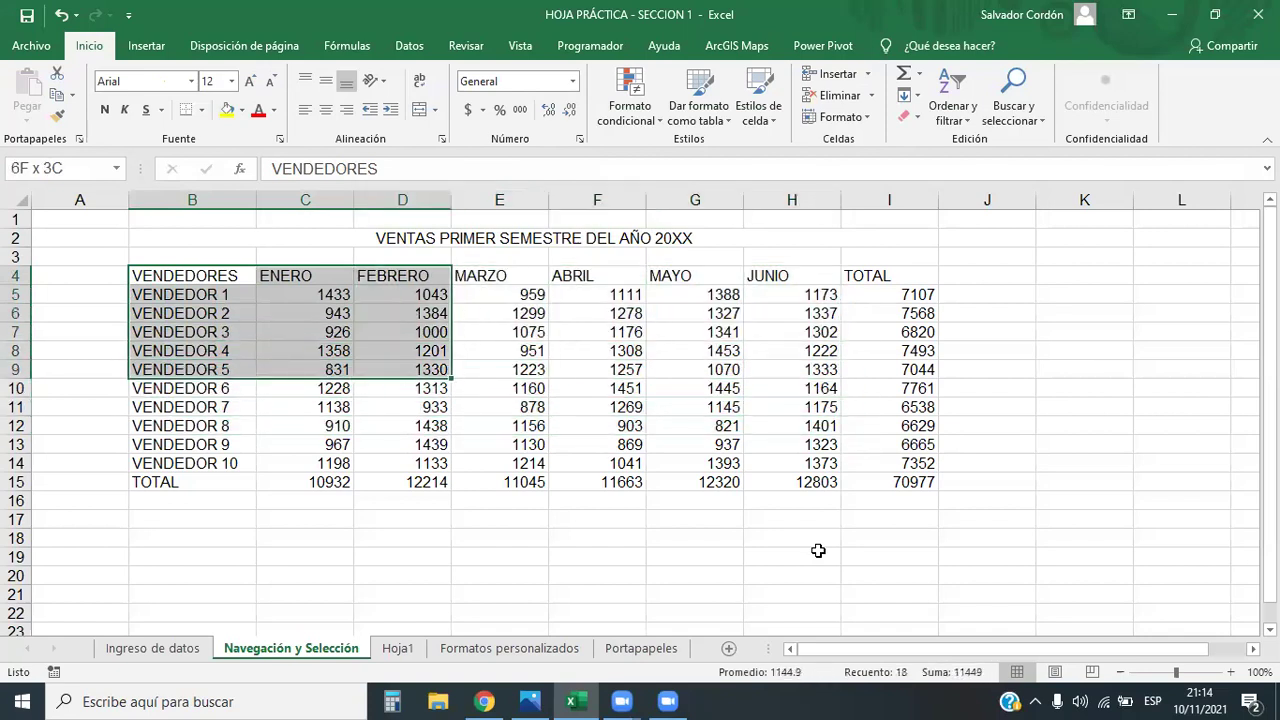
key("shift+Right")
key("shift+Right")
key("shift+Right")
key("shift+Right")
key("shift+Down")
key("shift+Down")
key("shift+Down")
key("shift+Down")
key("shift+Up")
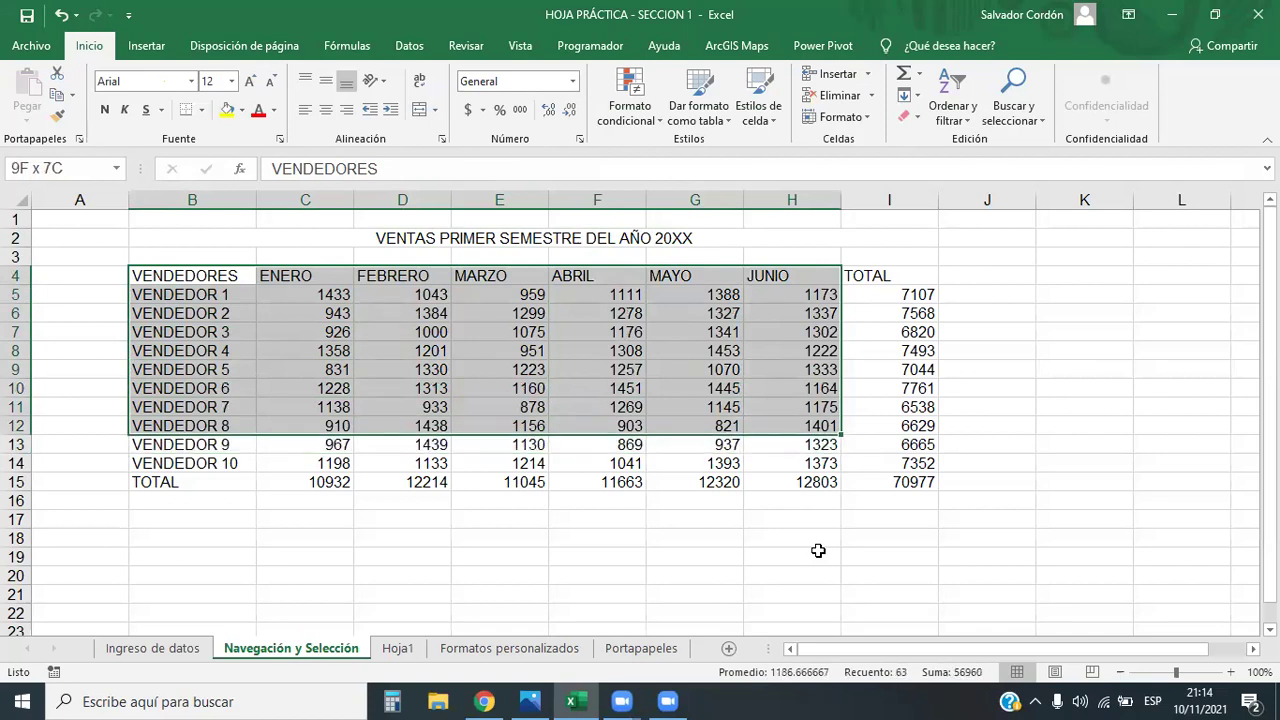
key("shift+Up")
key("shift+Up")
key("shift+Left")
key("shift+Left")
key("shift+Left")
key("shift+Left")
key("shift+Left")
key("shift+Right")
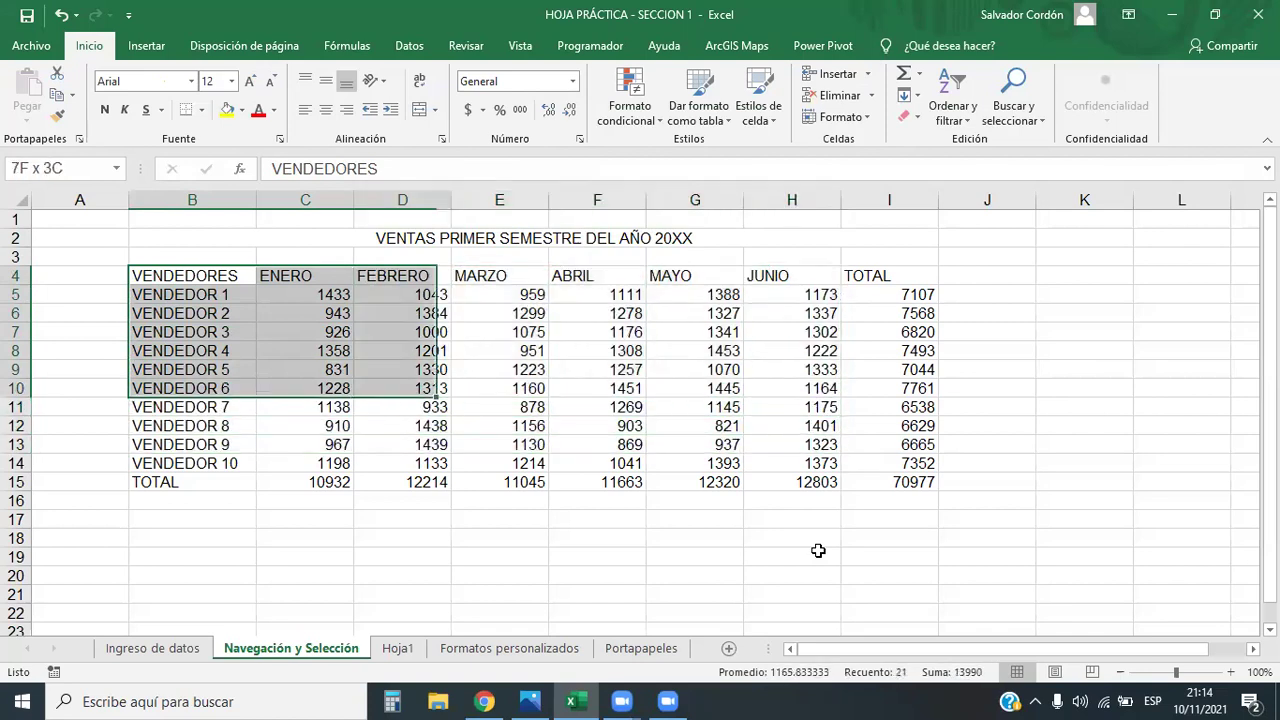
key("shift+Up")
key("shift+Up")
key("shift+Up")
key("shift+Up")
key("shift+Down")
key("shift+Down")
key("shift+Down")
key("shift+Down")
key("shift+Down")
key("shift+Up")
key("shift+Up")
key("shift+Up")
key("shift+Up")
key("shift+Right")
key("shift+Right")
key("shift+Right")
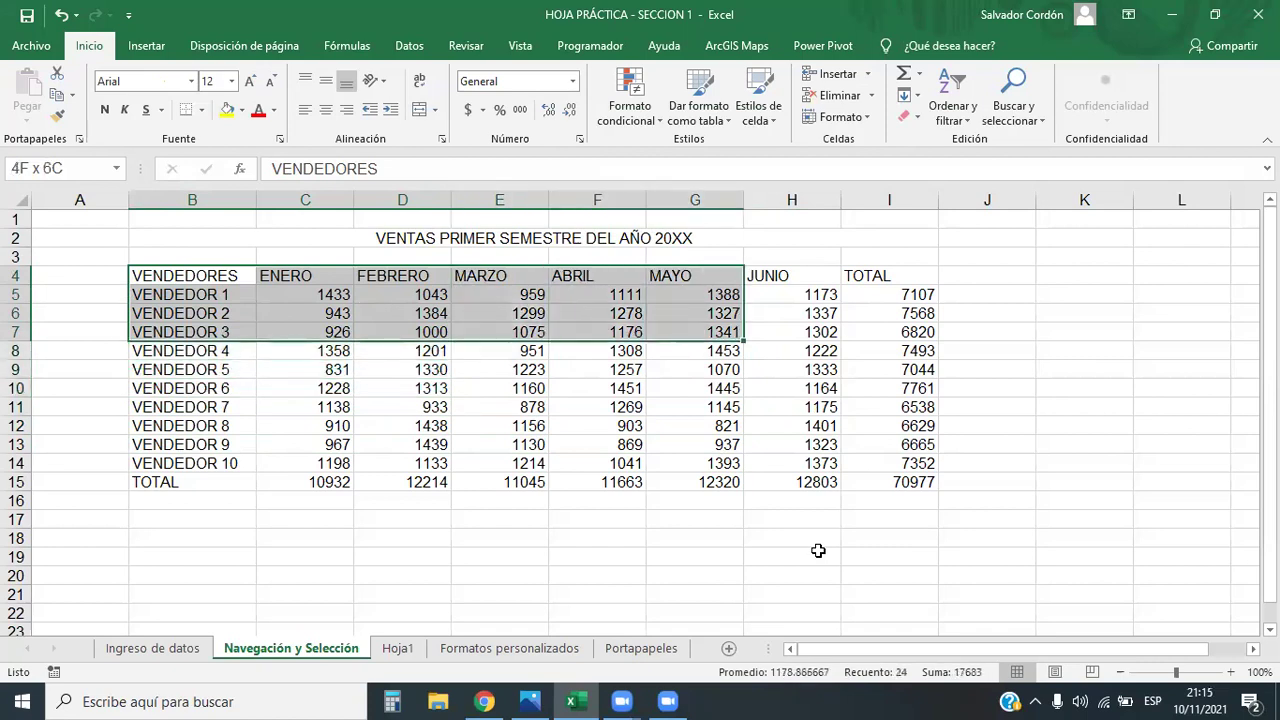
key("shift+Down")
key("shift+Down")
key("shift+Left")
key("shift+Left")
key("shift+Left")
key("shift+Left")
key("shift+Left")
key("shift+Right")
key("shift+Right")
key("shift+Right")
key("shift+Right")
key("shift+Left")
key("shift+Left")
key("shift+Left")
key("shift+Left")
key("shift+Left")
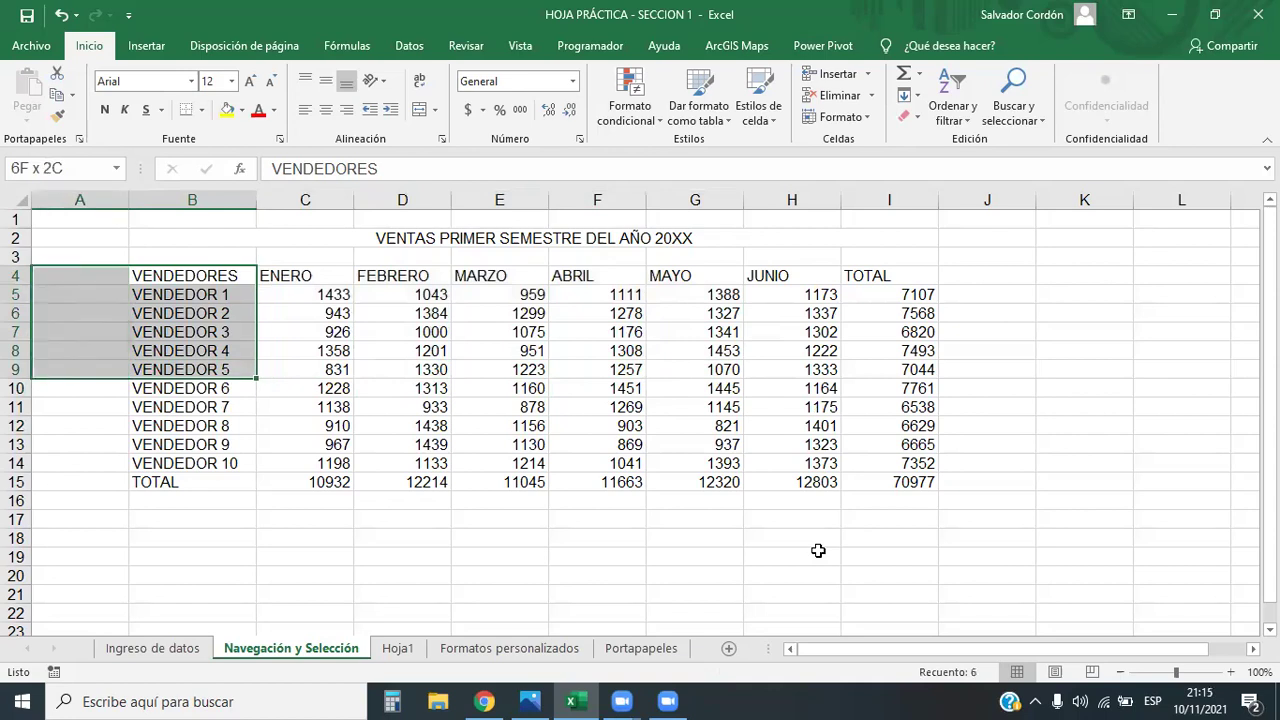
key("shift+Up")
key("shift+Left")
key("Up")
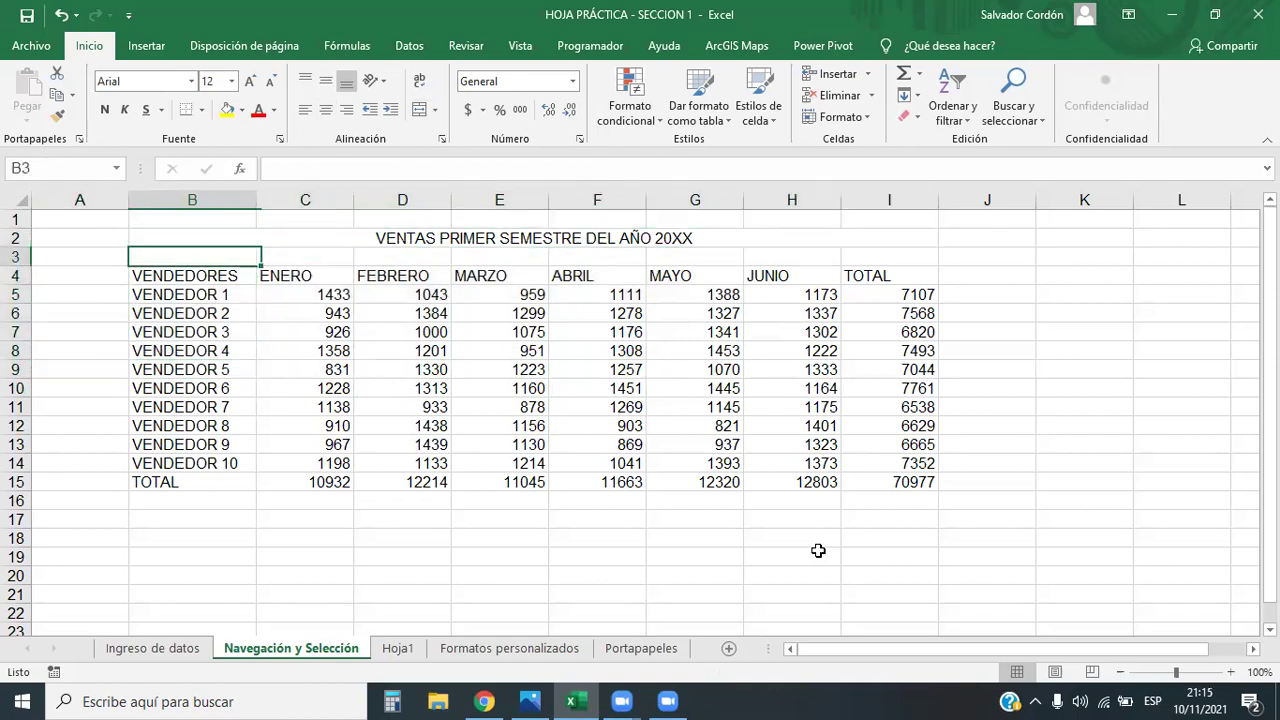
key("Down")
key("Down")
key("Up")
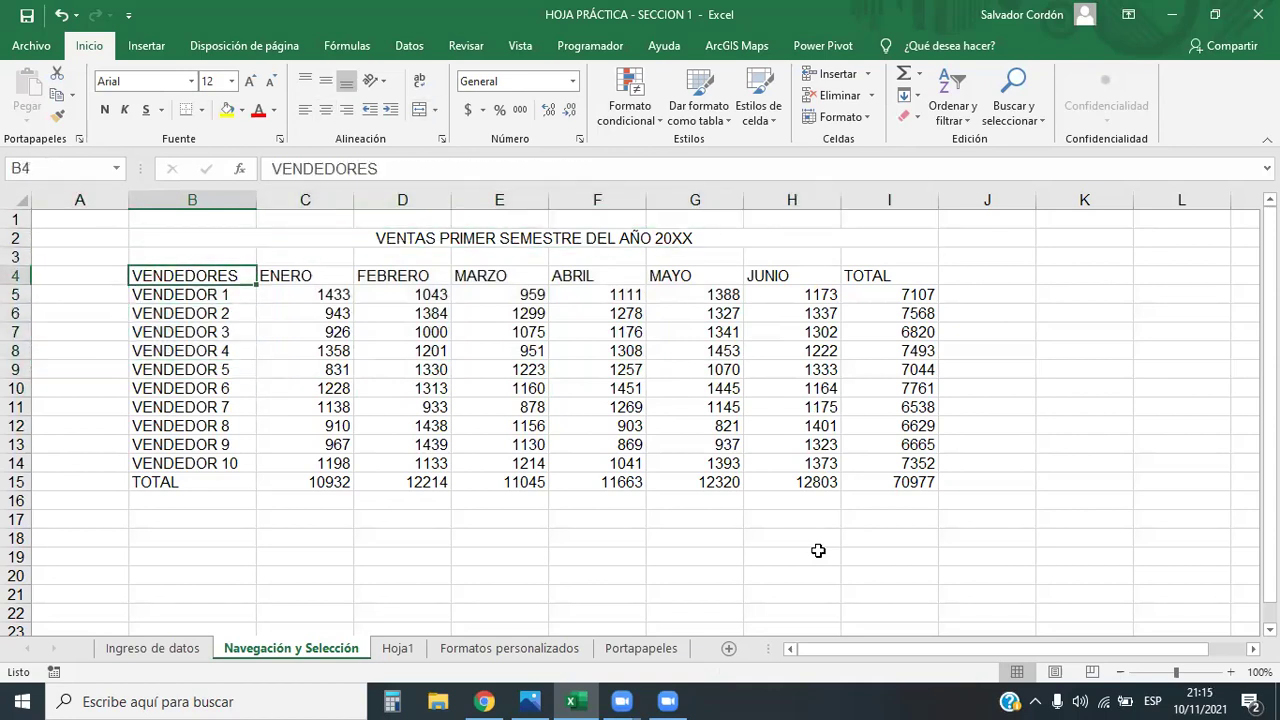
key("alt+Tab")
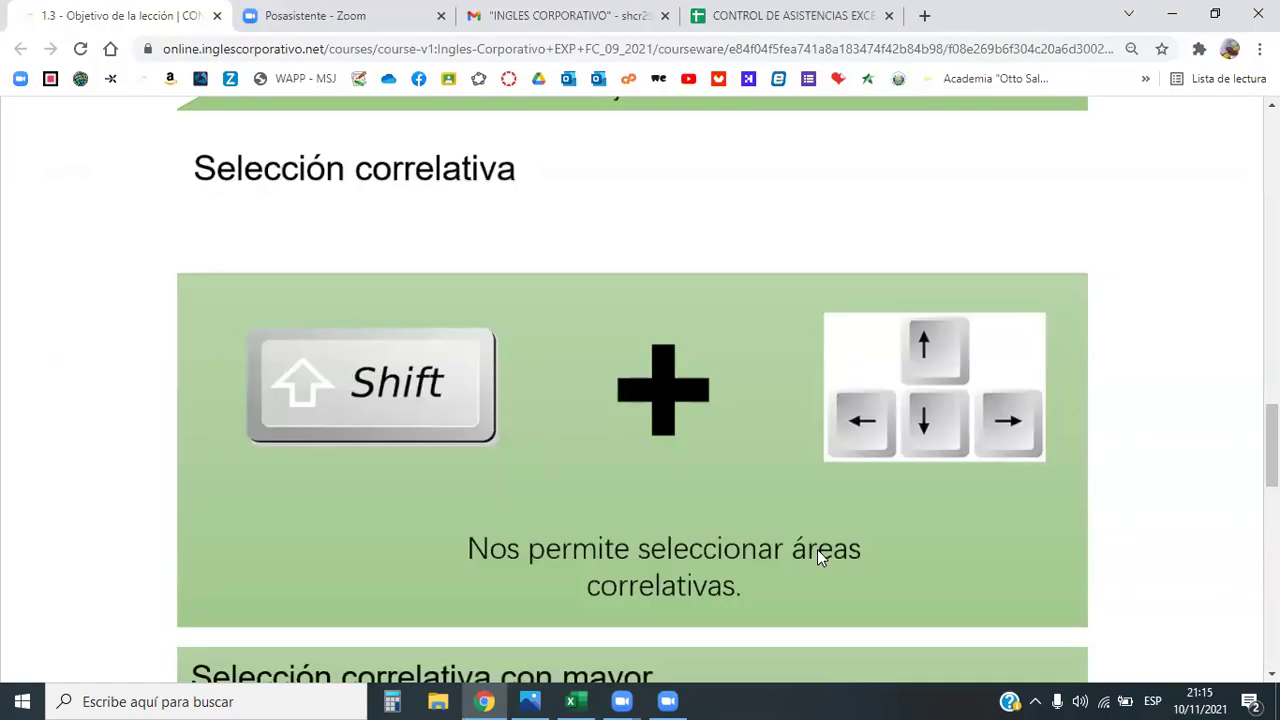
- Read the 'Selección correlativa con mayor desplazamiento entre áreas' slide, then switch back to Excel
scroll(817, 549, "down", 5)
scroll(837, 534, "down", 1)
scroll(843, 543, "up", 1)
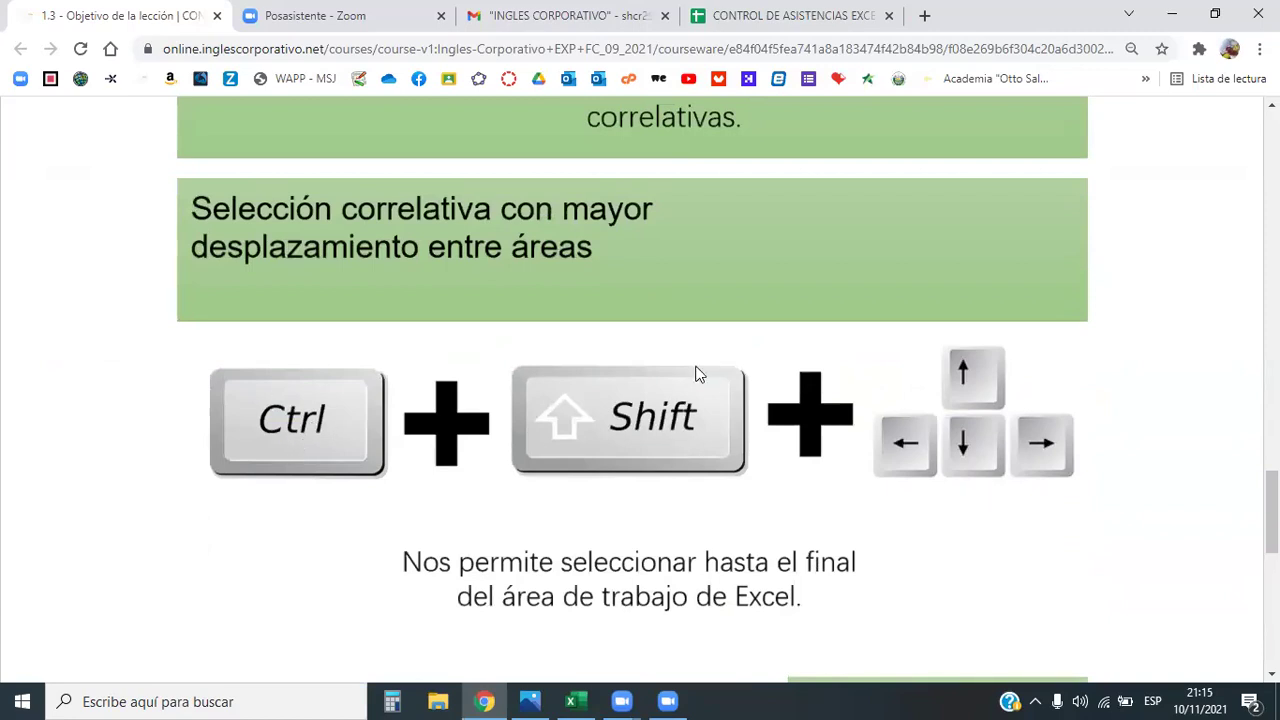
key("alt+Tab")
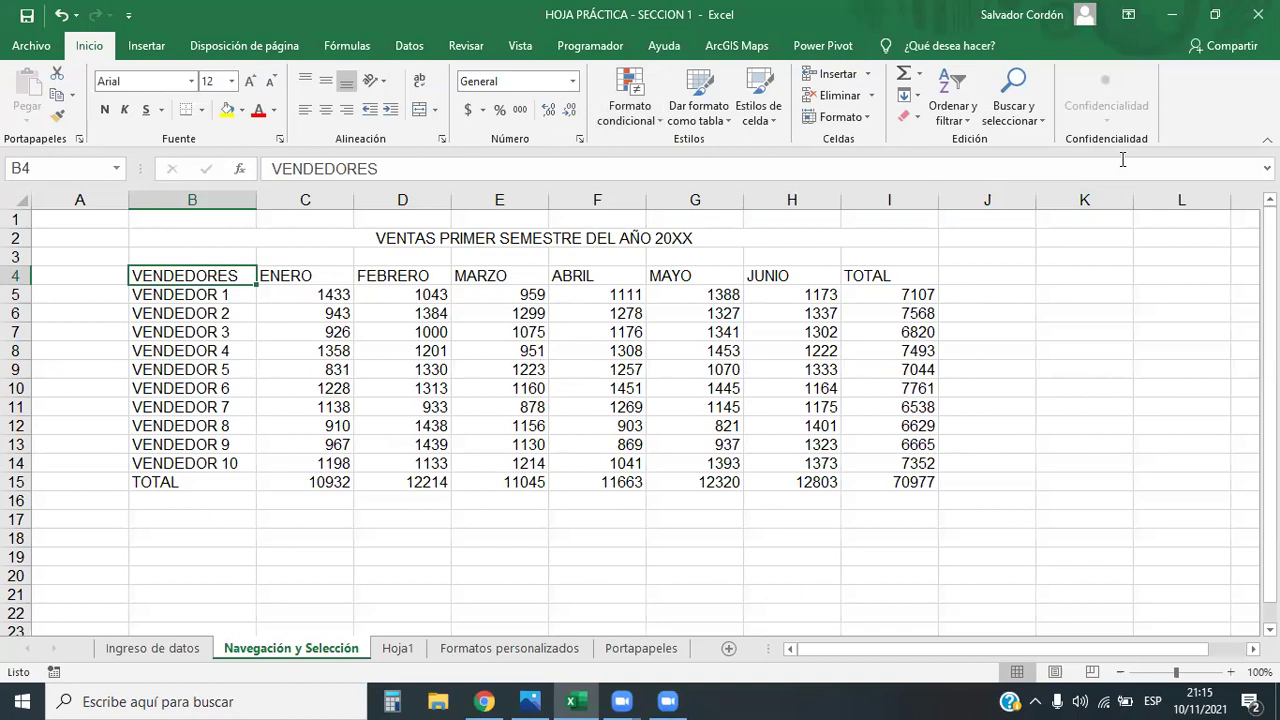
- Jump between the VENDEDORES heading B4 and grand total I15 using Ctrl+arrow keys
left_click(305, 369)
left_click(214, 279)
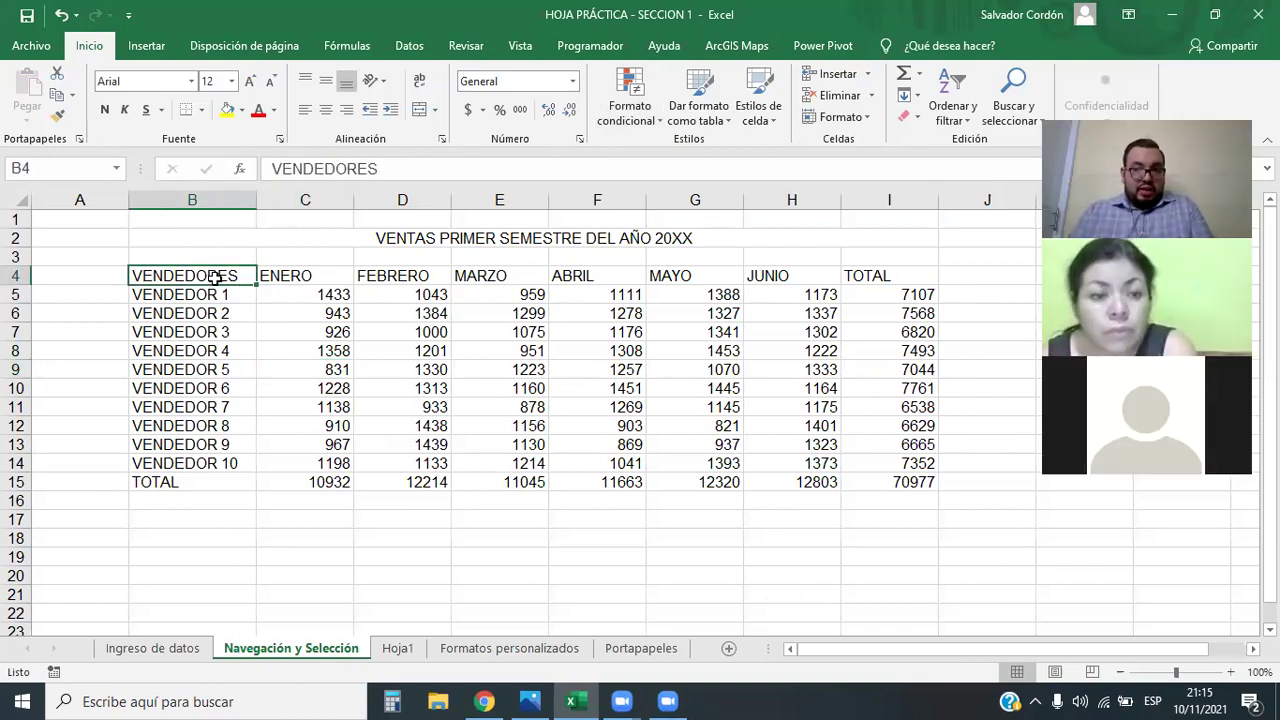
left_click(615, 350)
left_click(331, 349)
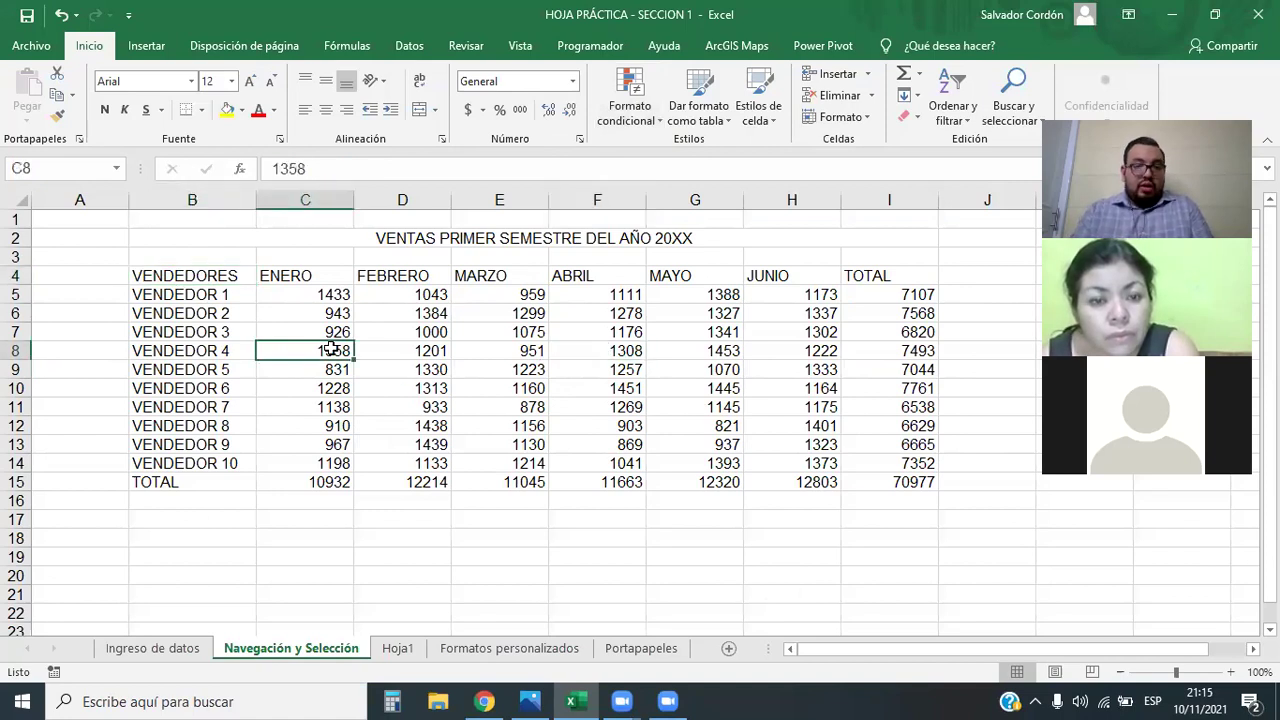
key("ctrl+Left")
key("ctrl+Up")
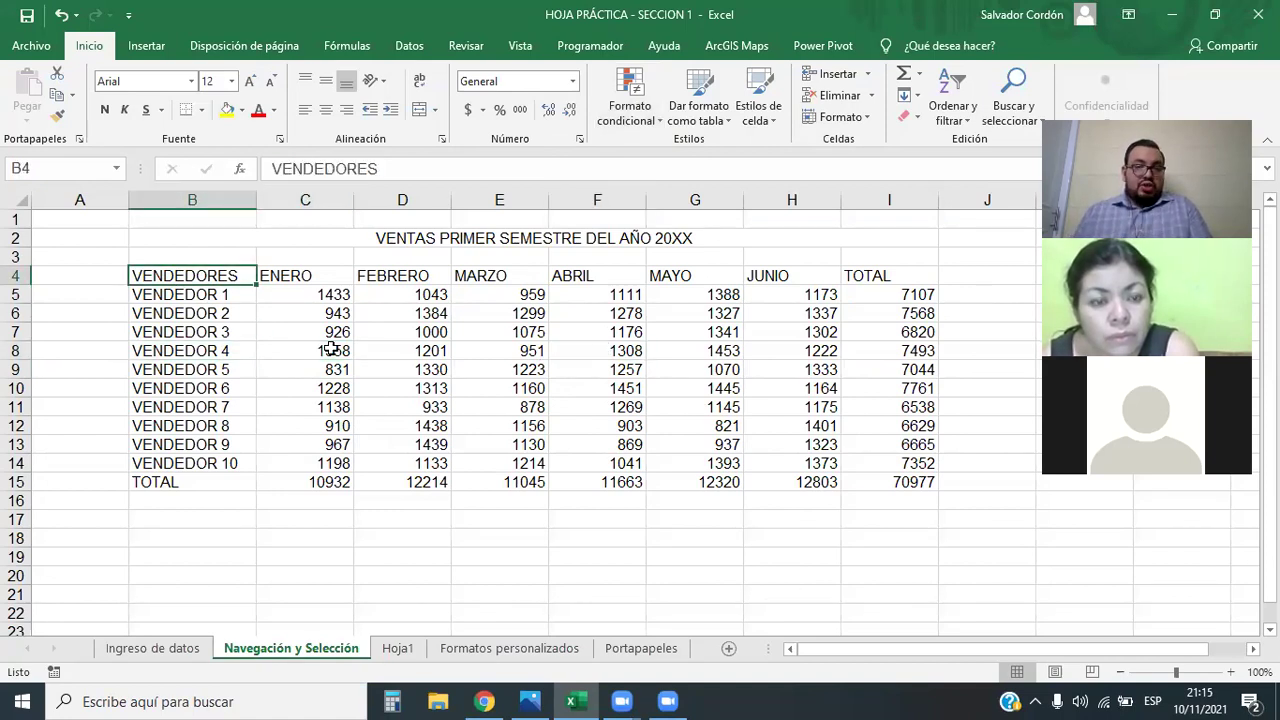
key("ctrl+Down")
key("ctrl+Right")
key("ctrl+Left")
key("ctrl+Up")
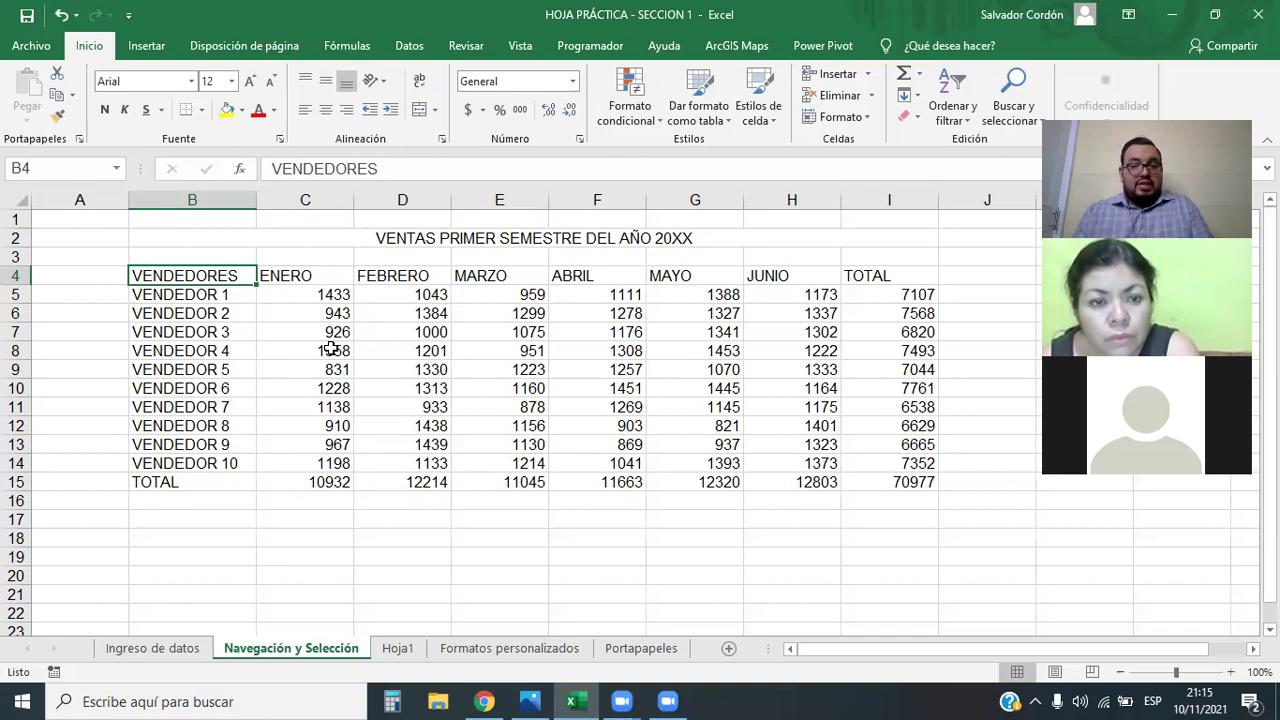
- Select the whole table B4:I15 from B4 with Ctrl+Shift+Right and Ctrl+Shift+Down
key("ctrl+shift+Right")
key("ctrl+shift+Down")
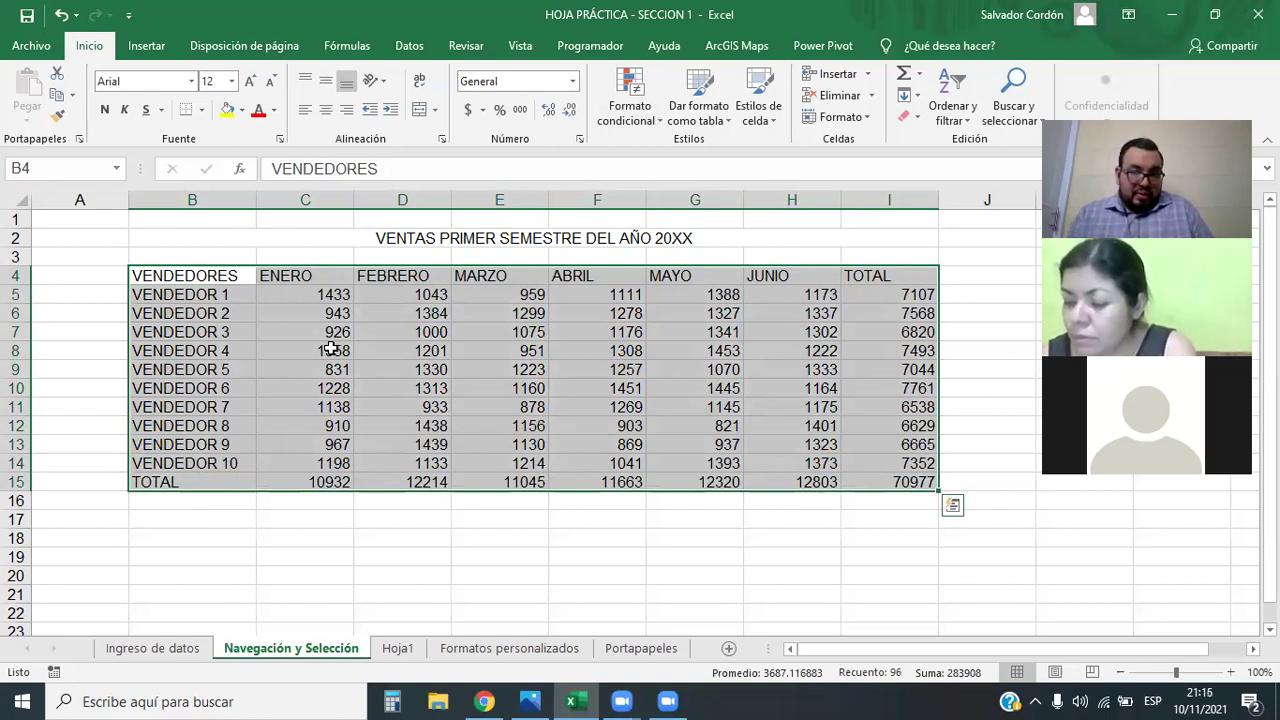
key("Left")
key("Up")
key("Down")
key("Right")
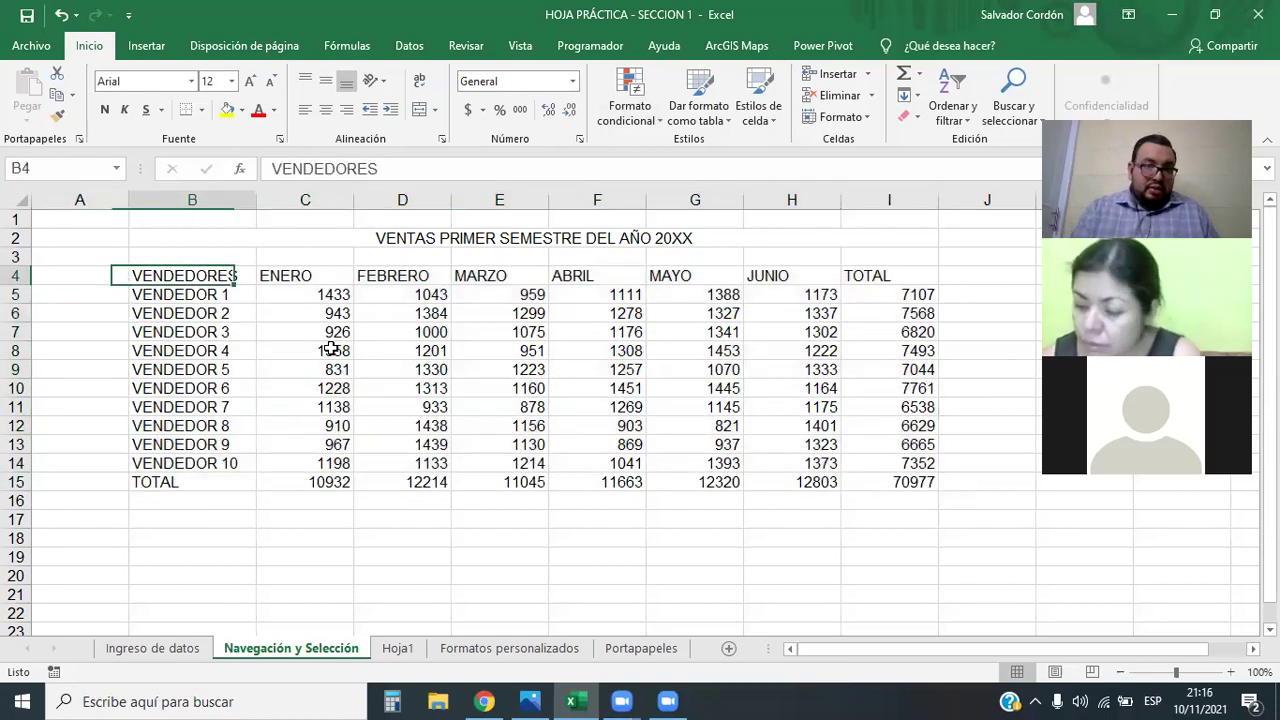
key("ctrl+shift+Right")
key("ctrl+shift+Down")
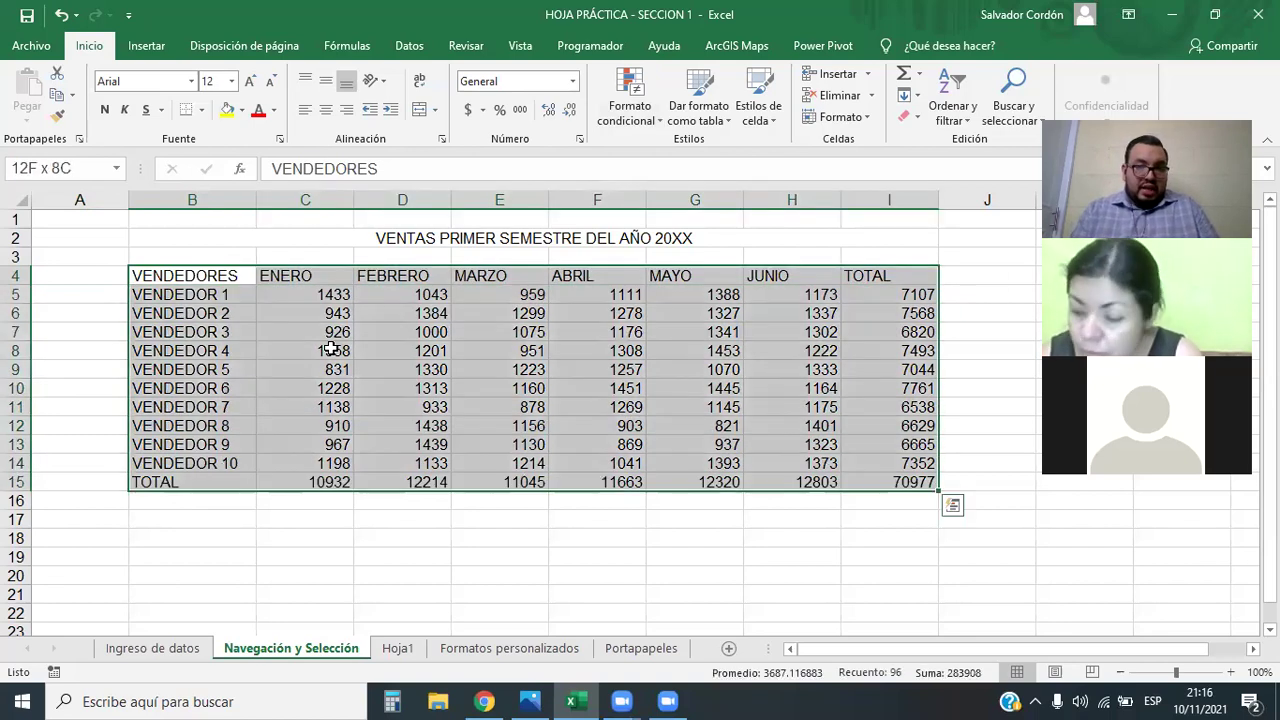
- Select the table in reverse from grand total I15 with Ctrl+Shift+Up and Ctrl+Shift+Left
key("Down")
key("Right")
key("ctrl+Down")
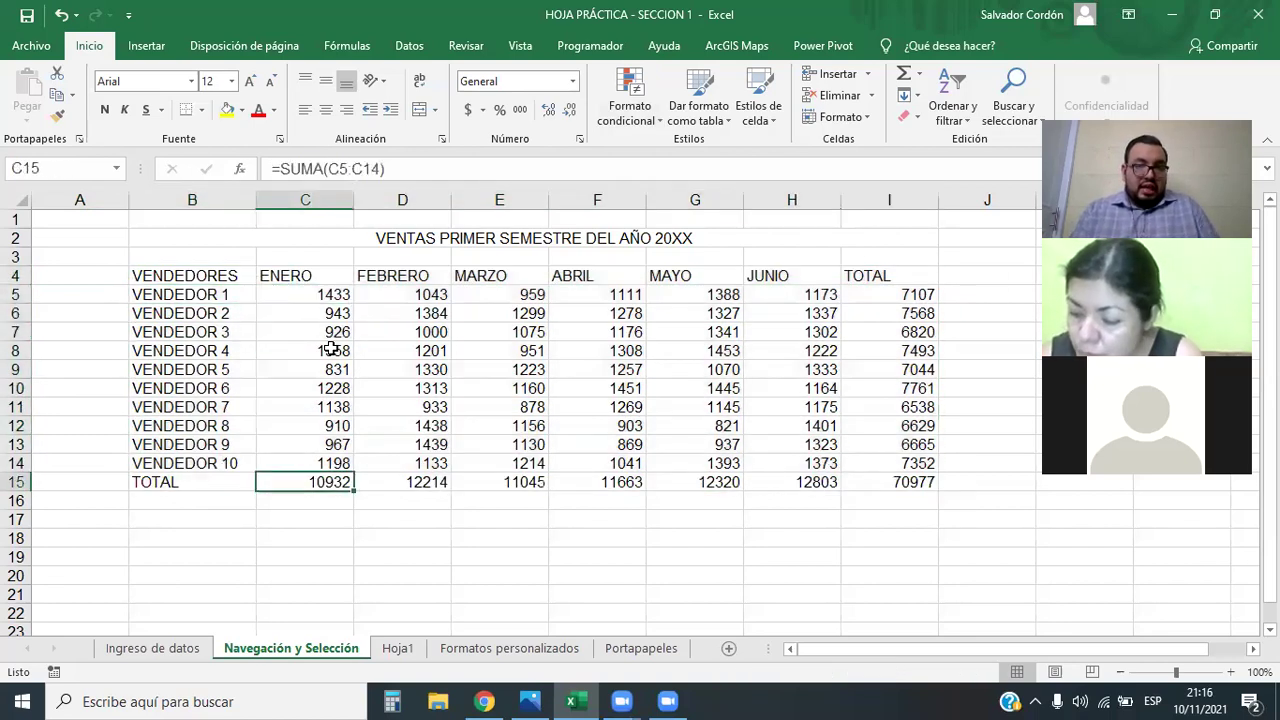
key("ctrl+Right")
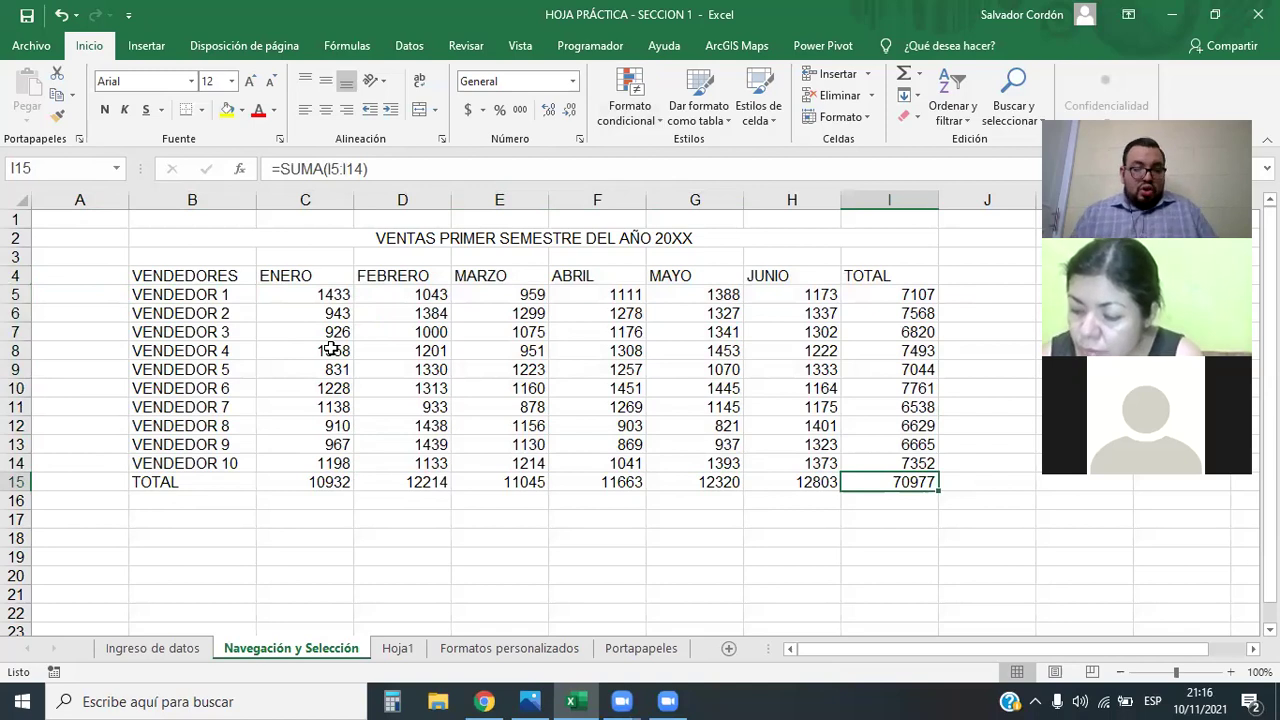
key("ctrl+shift+Up")
key("ctrl+shift+Left")
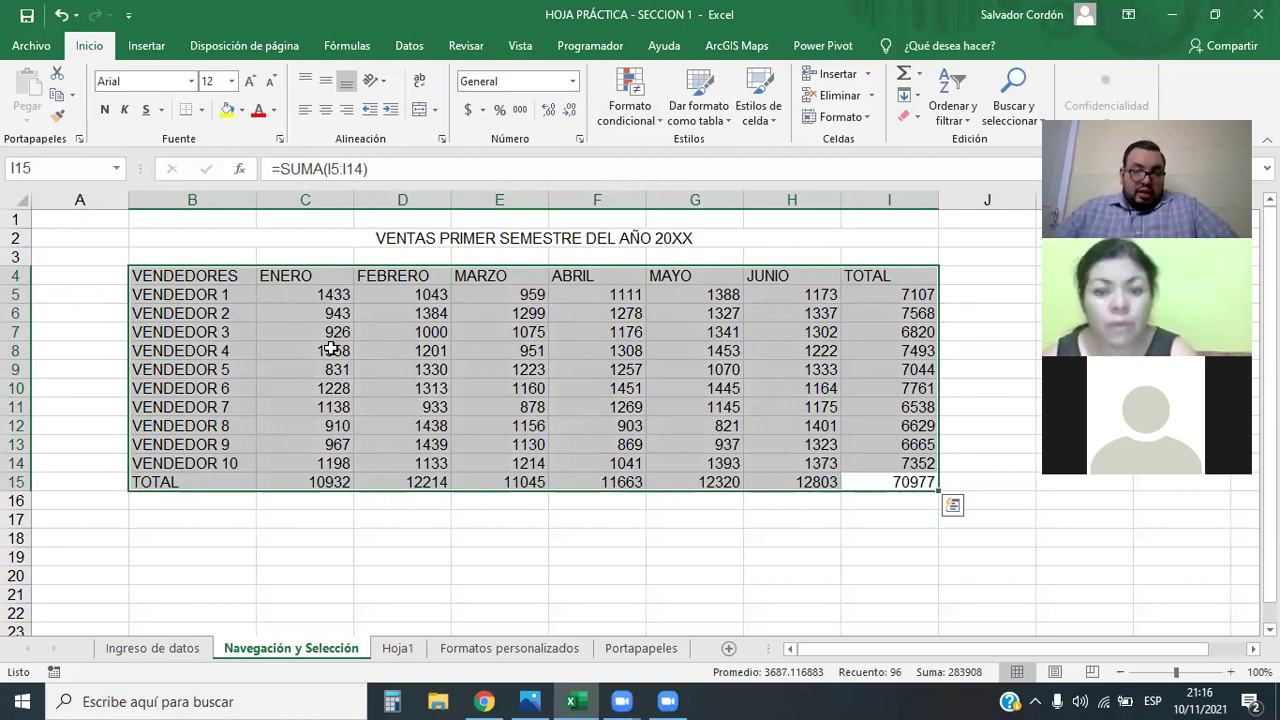
- Navigate back to VENDEDOR 1 with Ctrl+arrows and bring up the window switcher
key("Down")
key("Up")
key("Up")
key("Up")
key("Up")
key("ctrl+Left")
key("ctrl+Left")
key("ctrl+Right")
key("ctrl+Right")
key("ctrl+Up")
key("ctrl+Left")
key("Down")
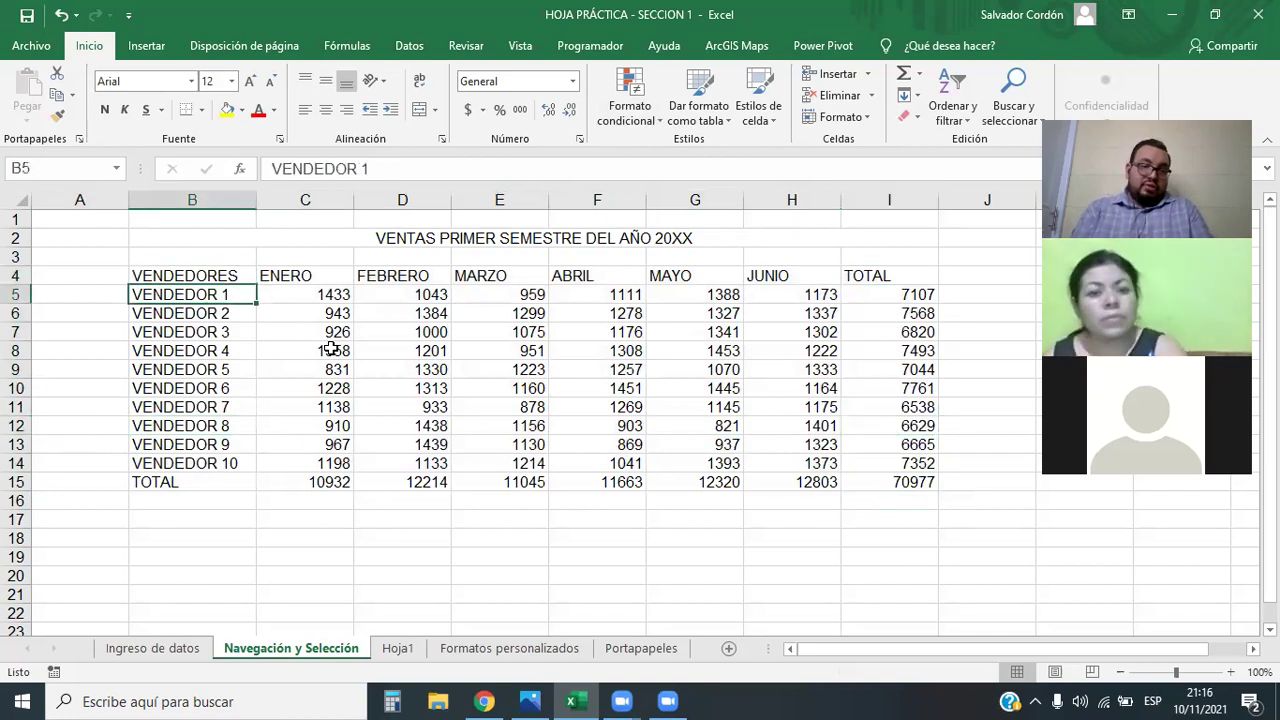
key("alt+Tab")
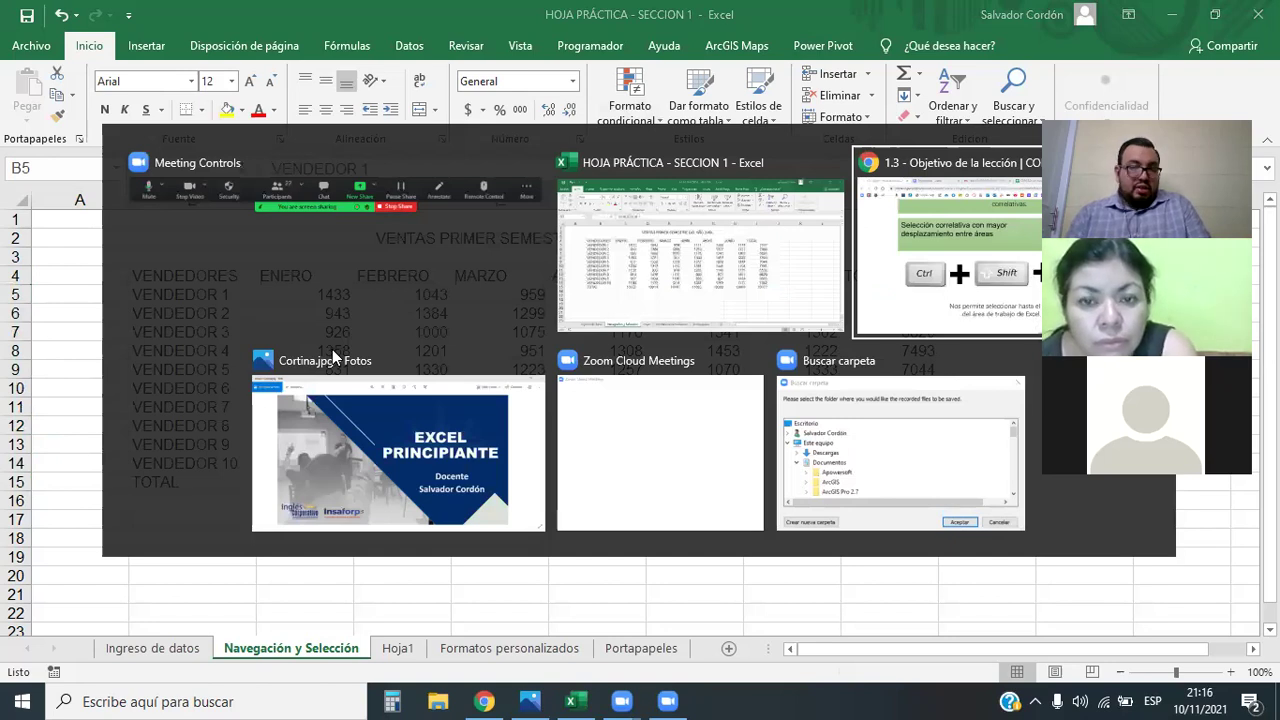
- Scroll to the 'Selección no correlativa.' slide, then return to the HOJA PRÁCTICA workbook
scroll(420, 457, "down", 3)
scroll(420, 457, "down", 2)
scroll(418, 463, "down", 2)
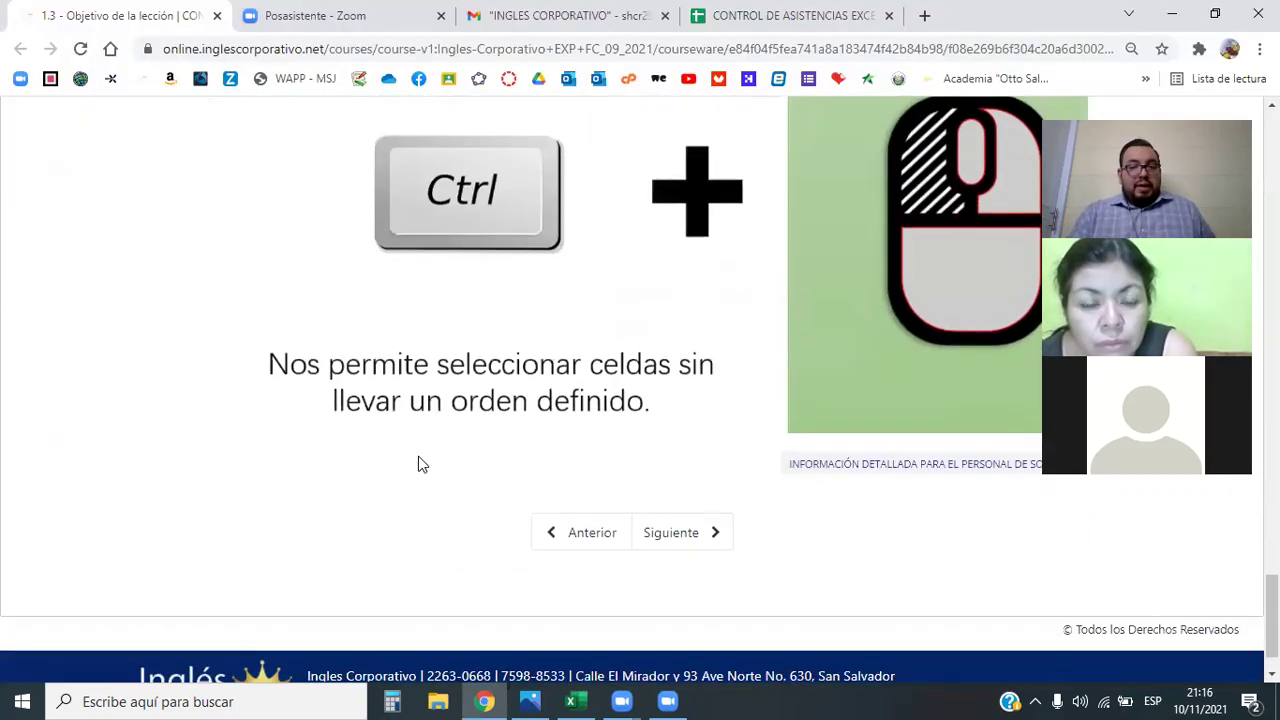
scroll(419, 465, "up", 2)
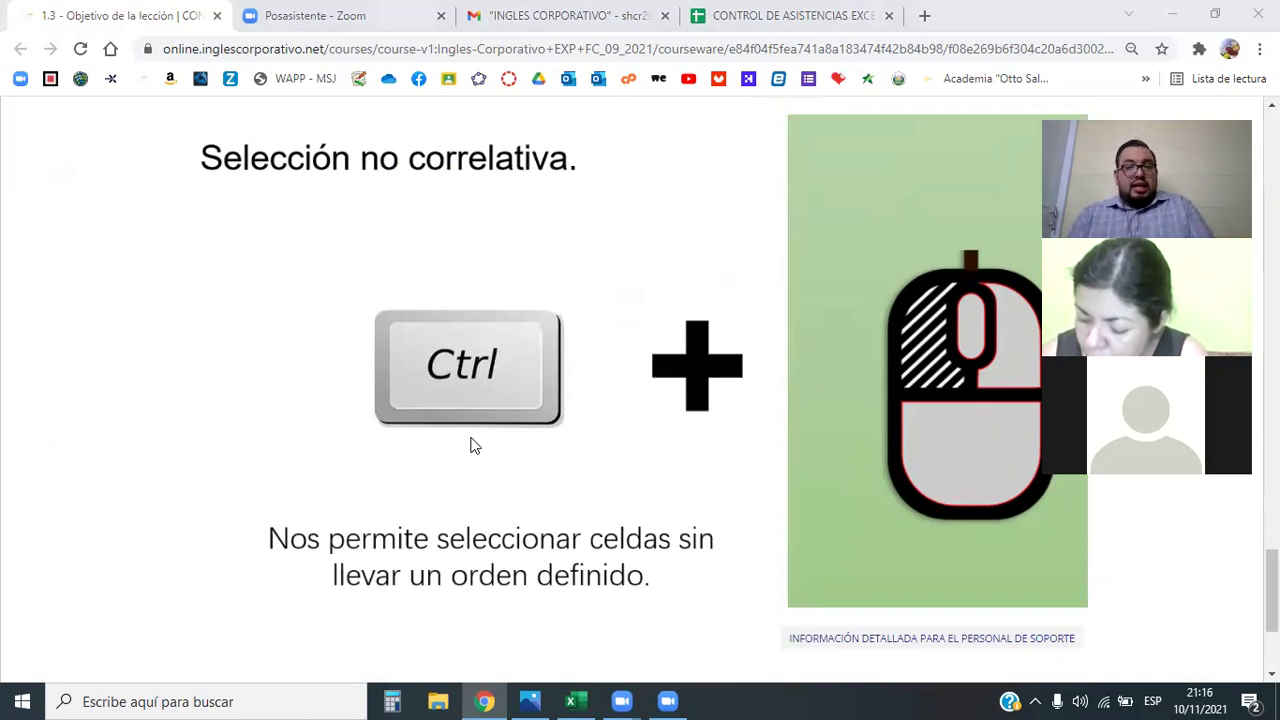
key("alt+Tab")
key("Tab")
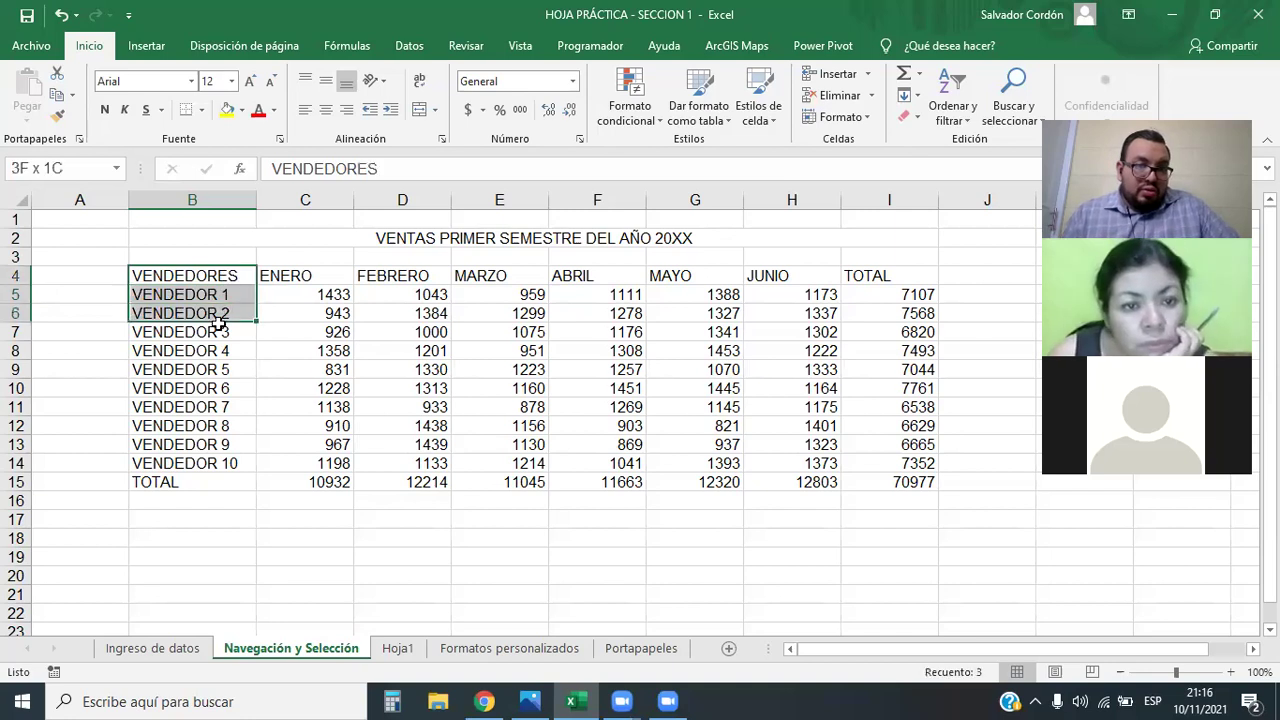
- Select the seller names B4:B14, then Ctrl-drag to add the MARZO values E4:E14
left_click_drag(230, 278, 220, 369)
left_click(306, 350)
left_click(322, 300)
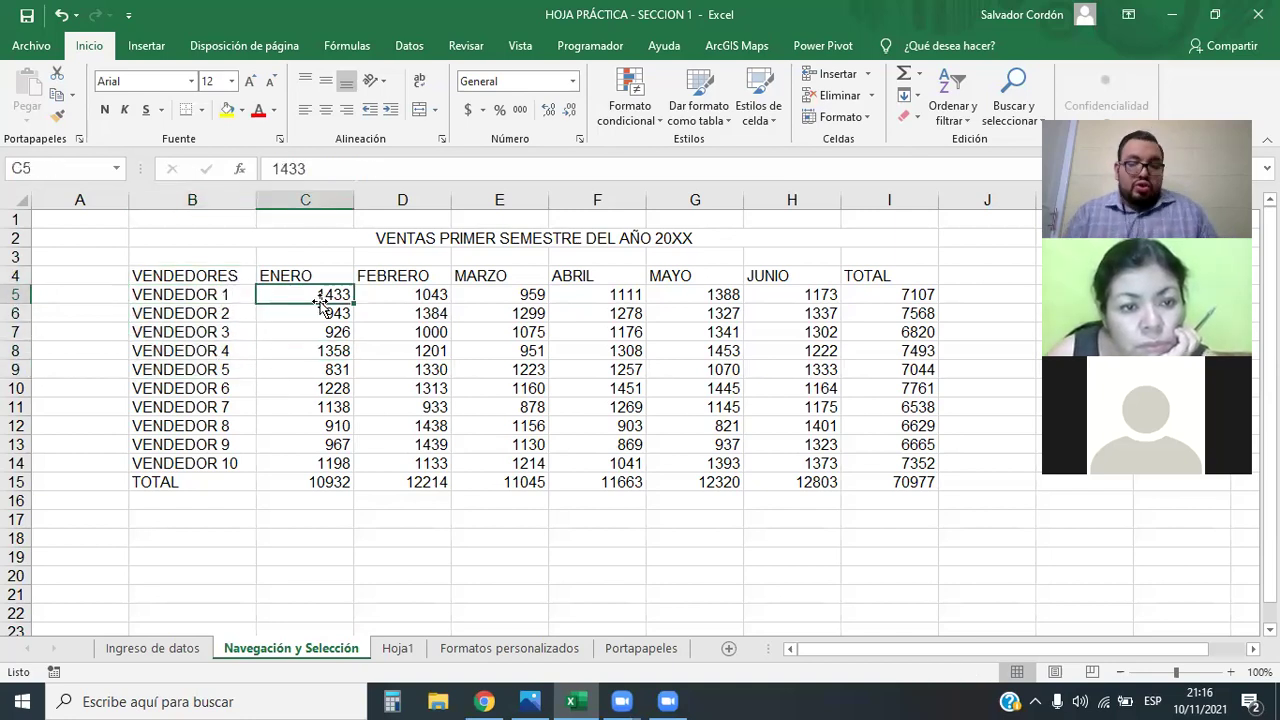
key("Left")
key("Up")
key("ctrl+shift+Down")
key("shift+Up")
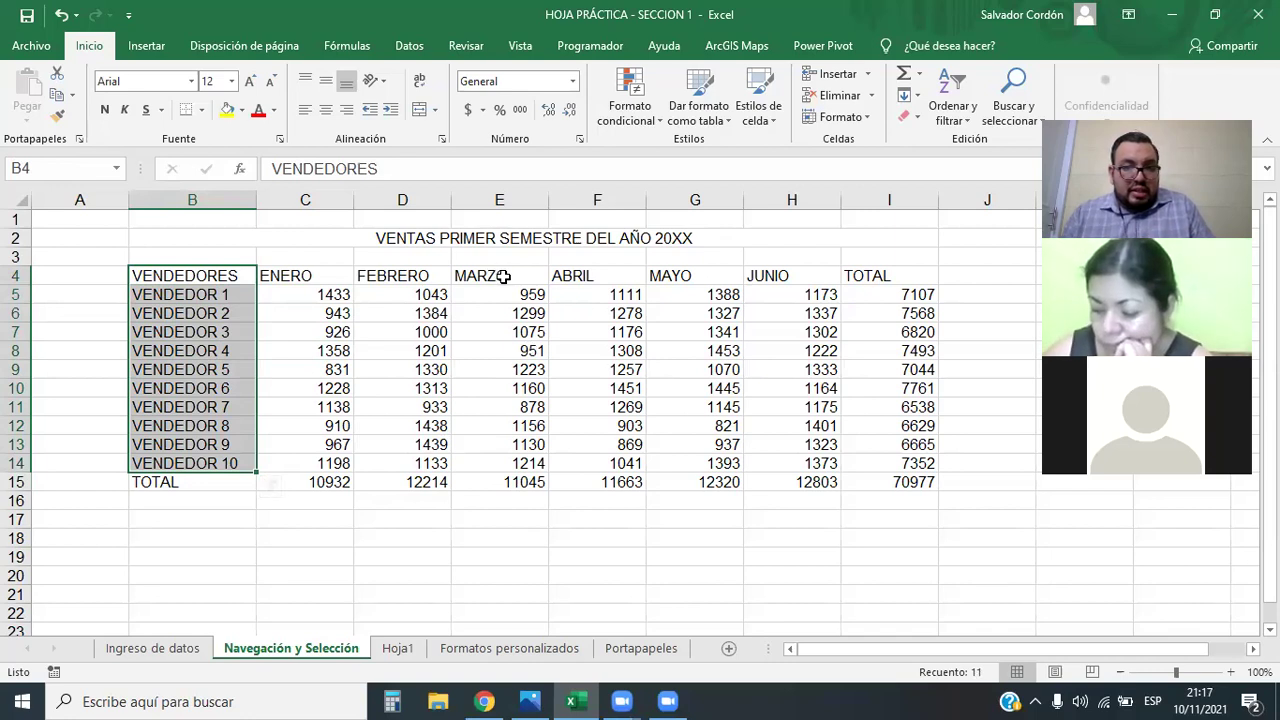
left_click_drag(505, 277, 512, 463, "ctrl")
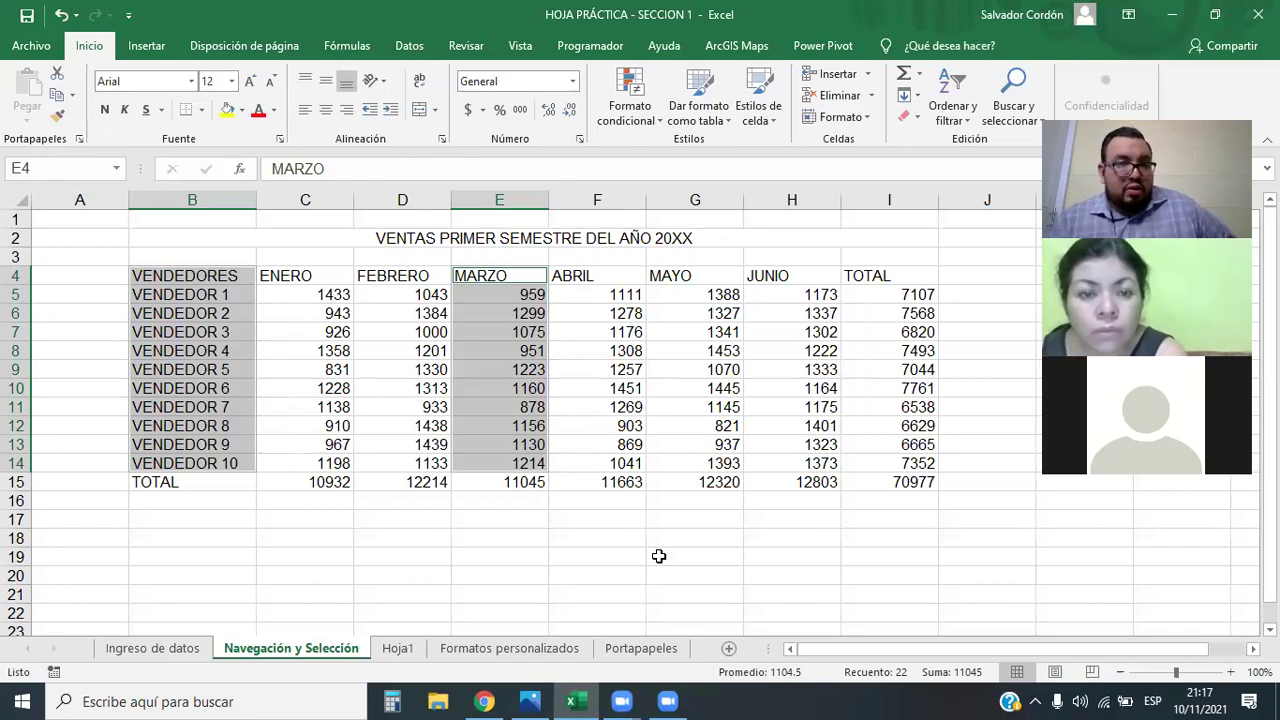
- Fill the names and MARZO columns yellow, and the ENERO and MAYO columns light blue
left_click(227, 109)
left_click(680, 461)
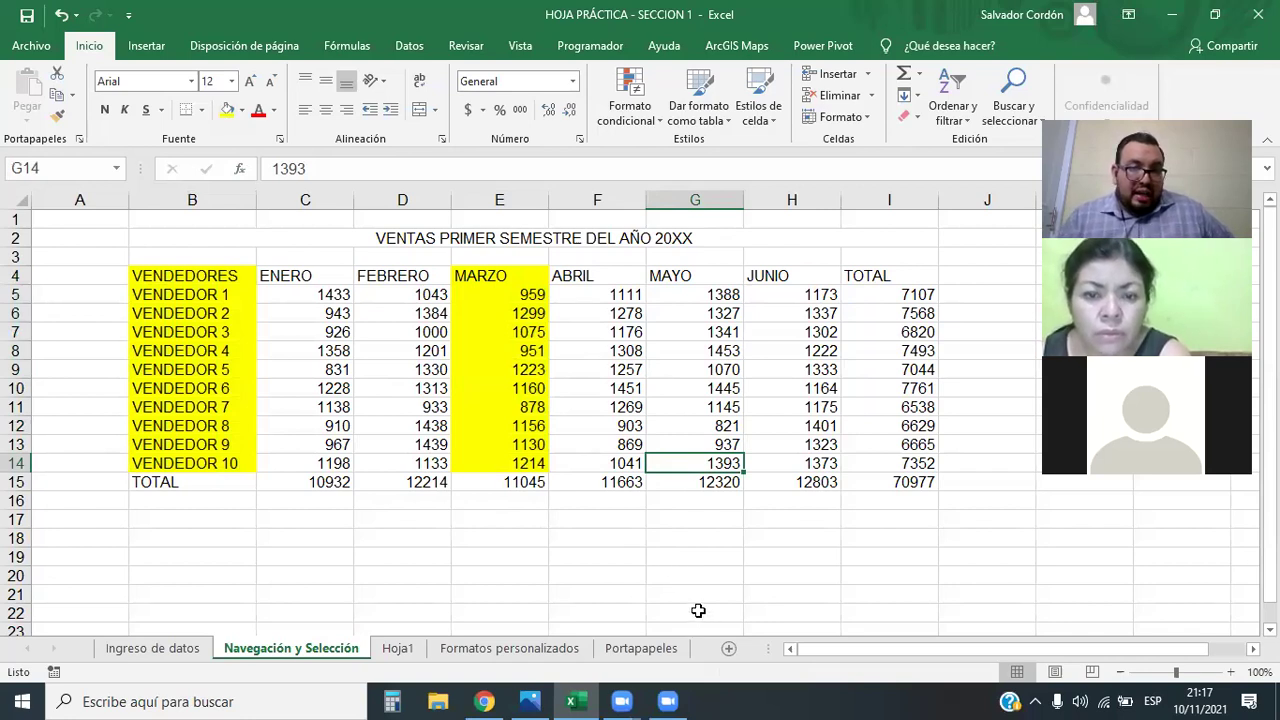
left_click_drag(313, 280, 308, 462)
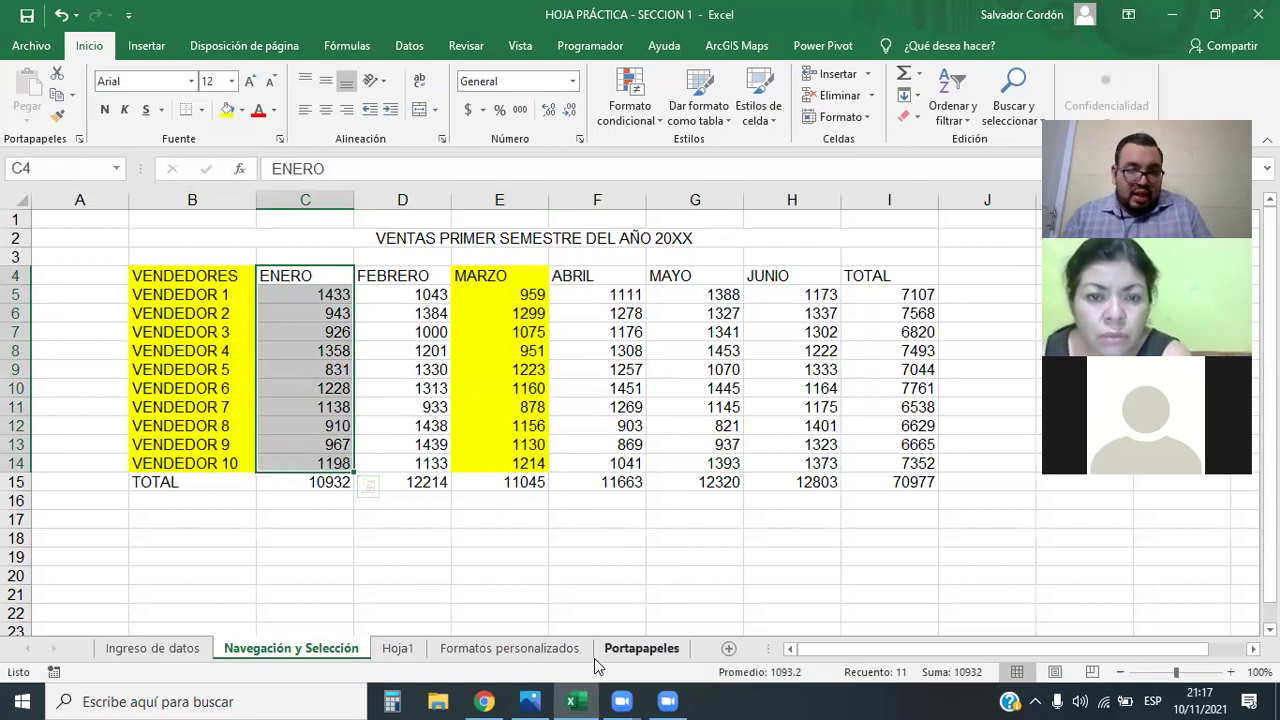
left_click_drag(717, 272, 709, 467)
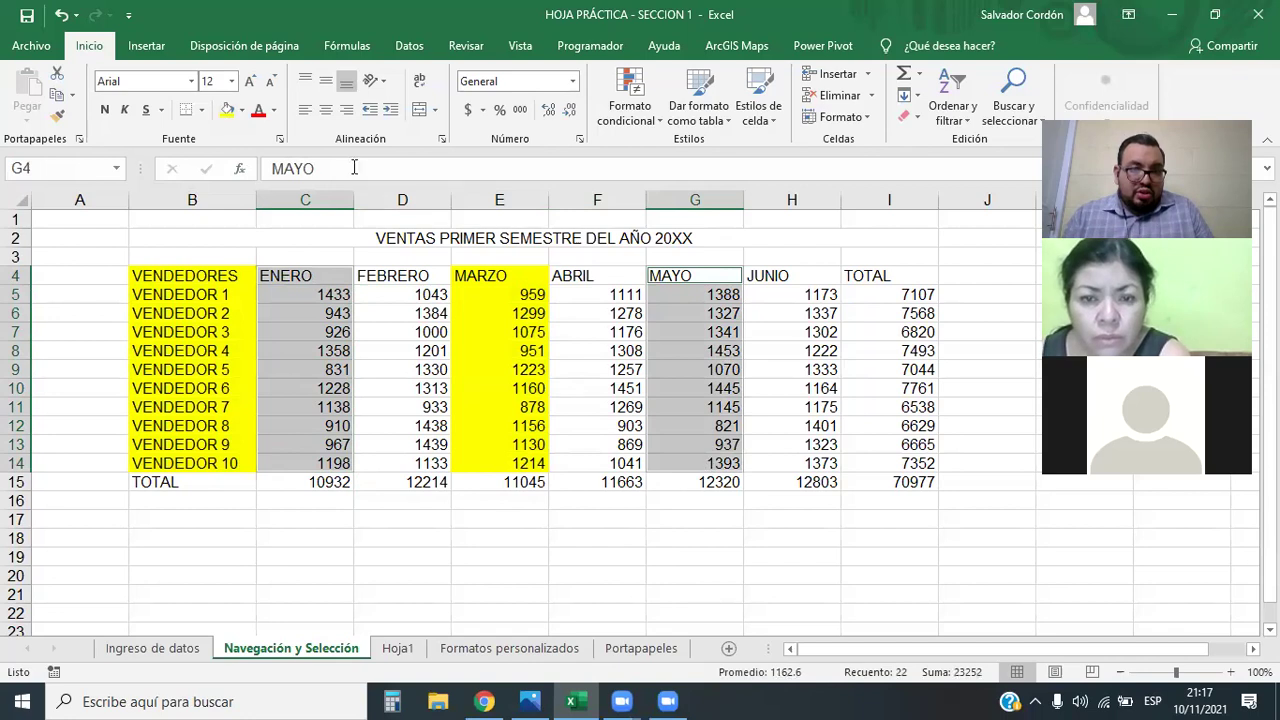
left_click(241, 110)
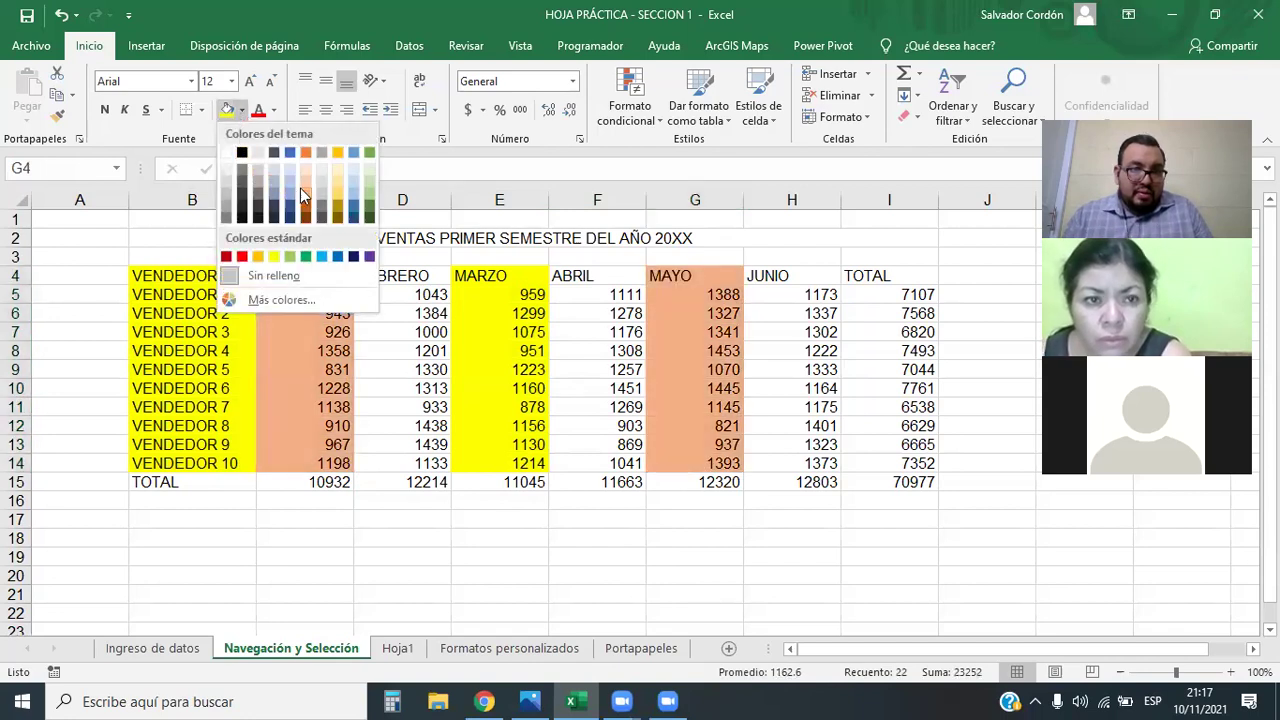
key("Escape")
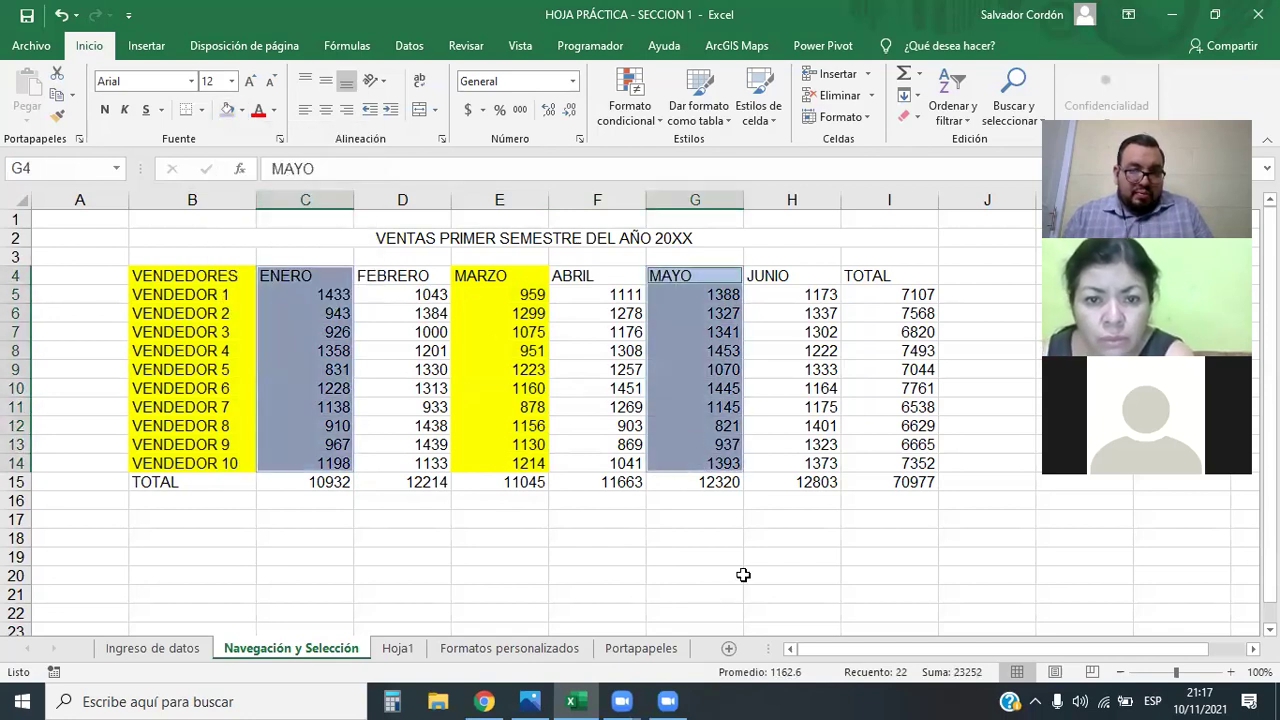
left_click(743, 575)
- Give the FEBRERO D4:D14 and JUNIO H4:H14 columns a light orange fill
left_click_drag(420, 277, 427, 464)
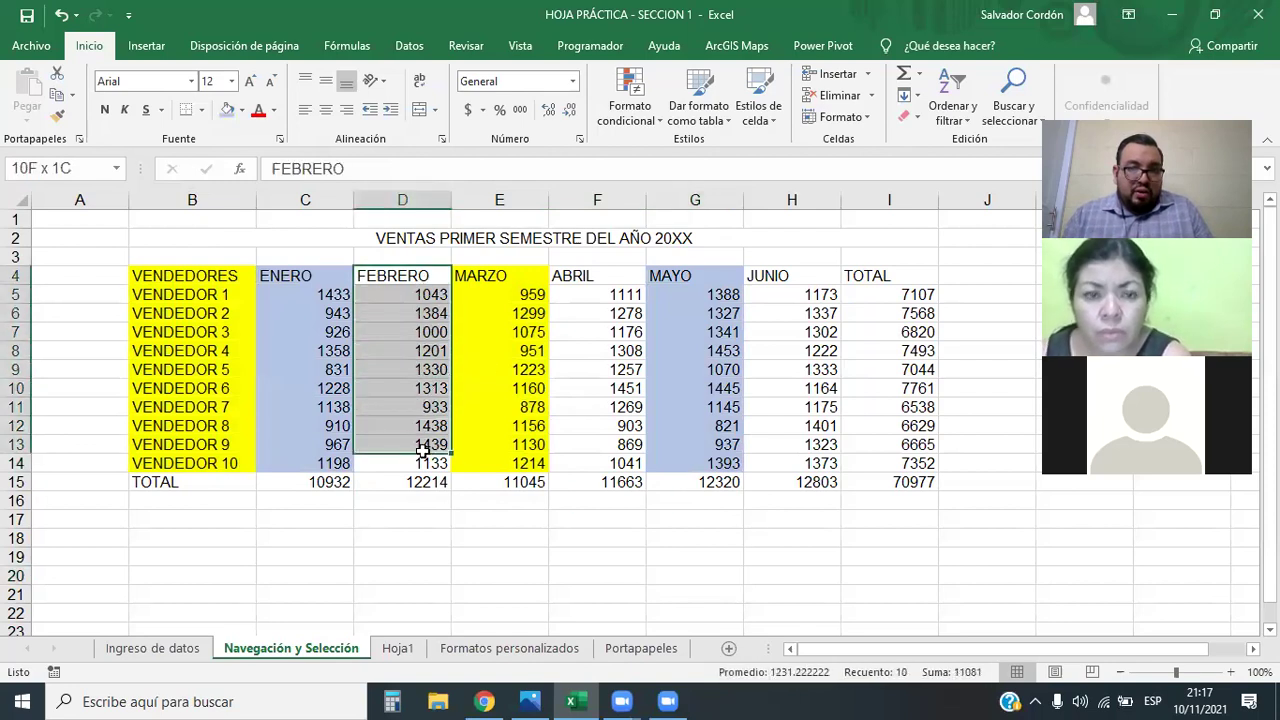
left_click_drag(785, 277, 782, 462, "ctrl")
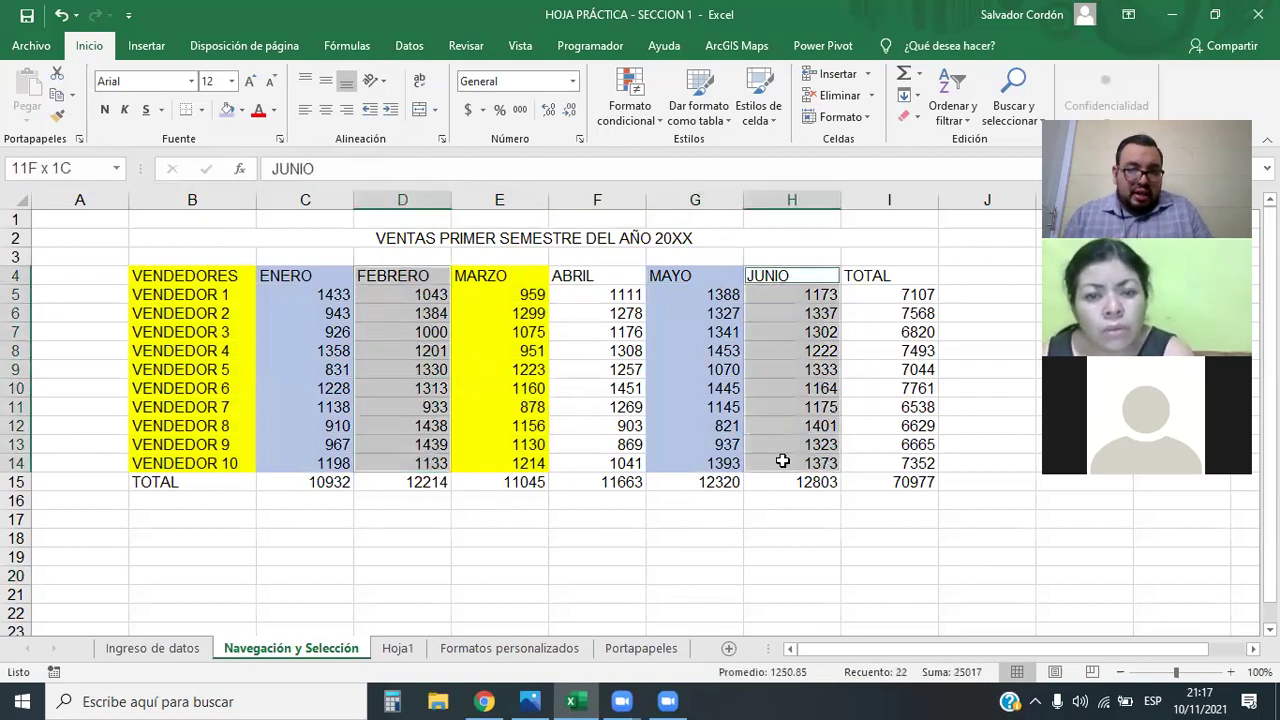
left_click(227, 109)
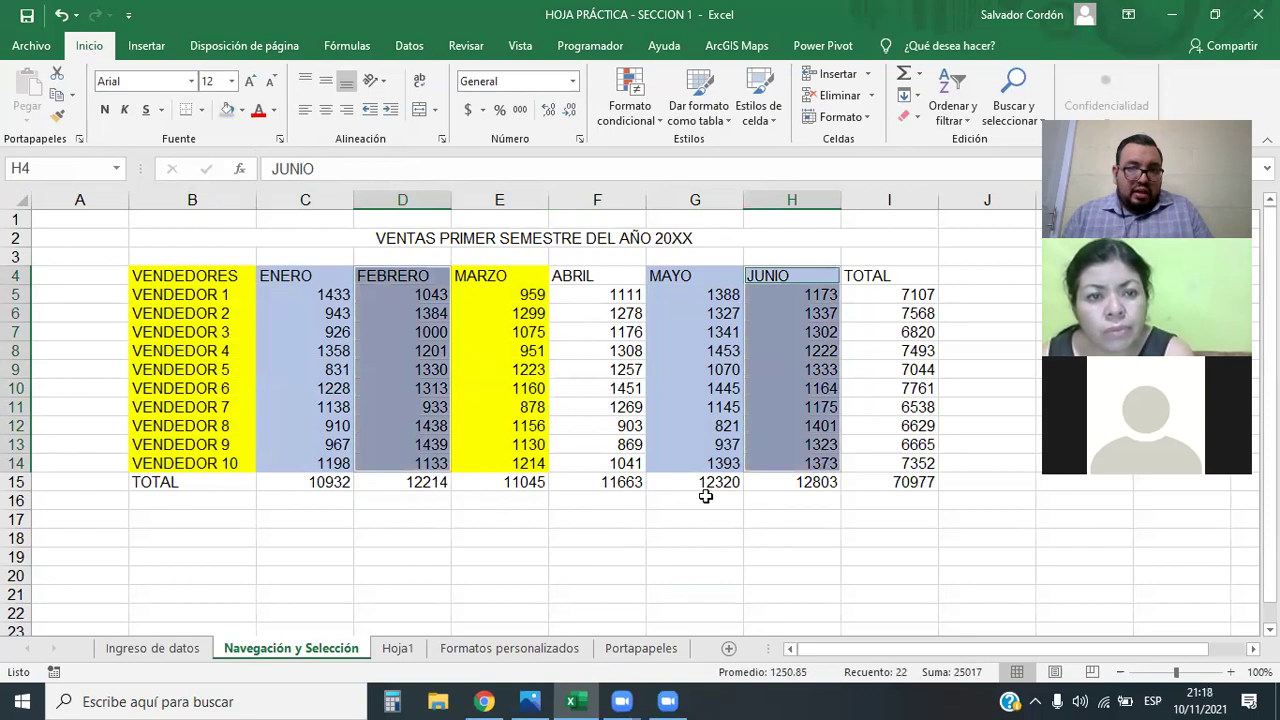
left_click(241, 110)
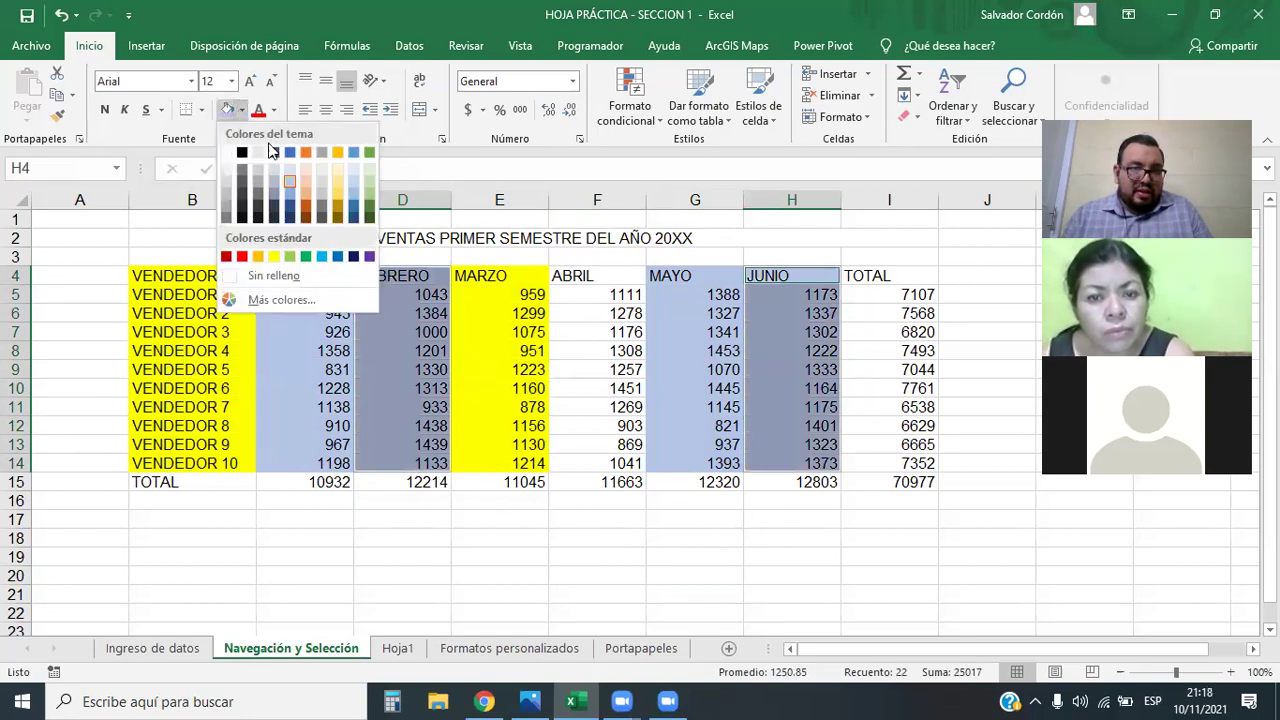
left_click(302, 188)
left_click(705, 557)
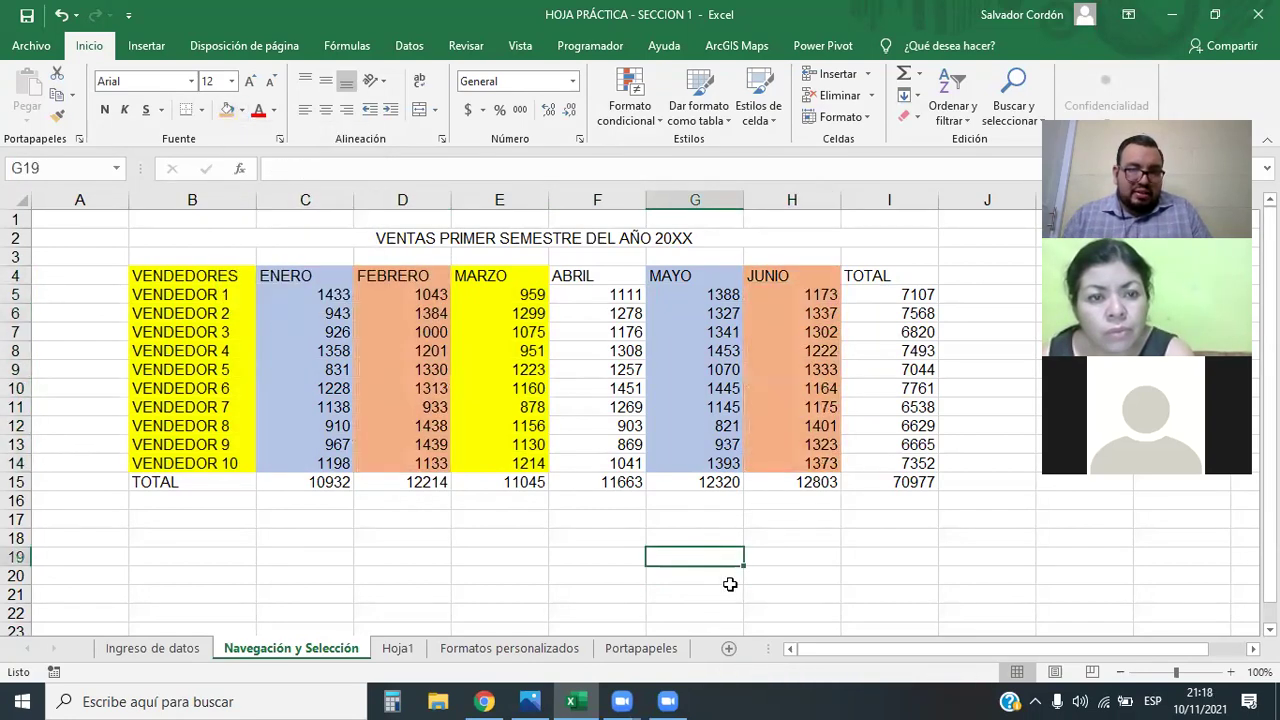
left_click(763, 597)
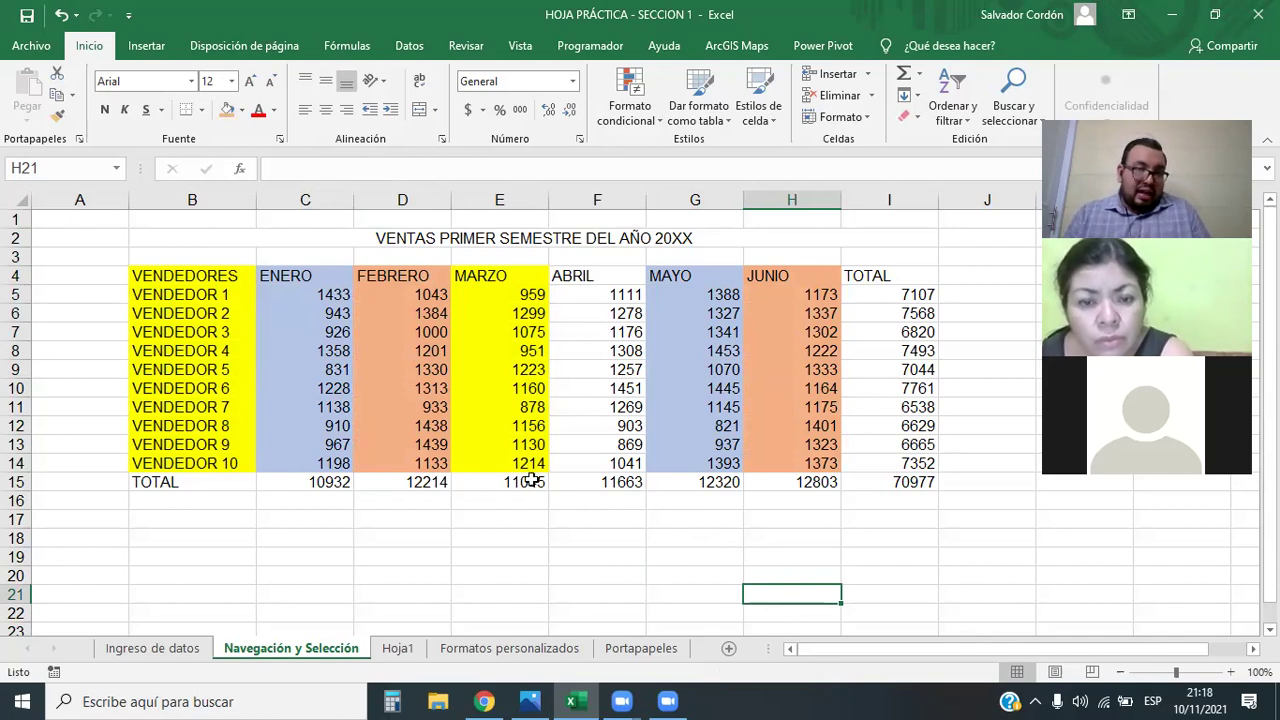
- Bold the TOTAL row, TOTAL column and header row together, then undo it
left_click_drag(180, 481, 901, 485)
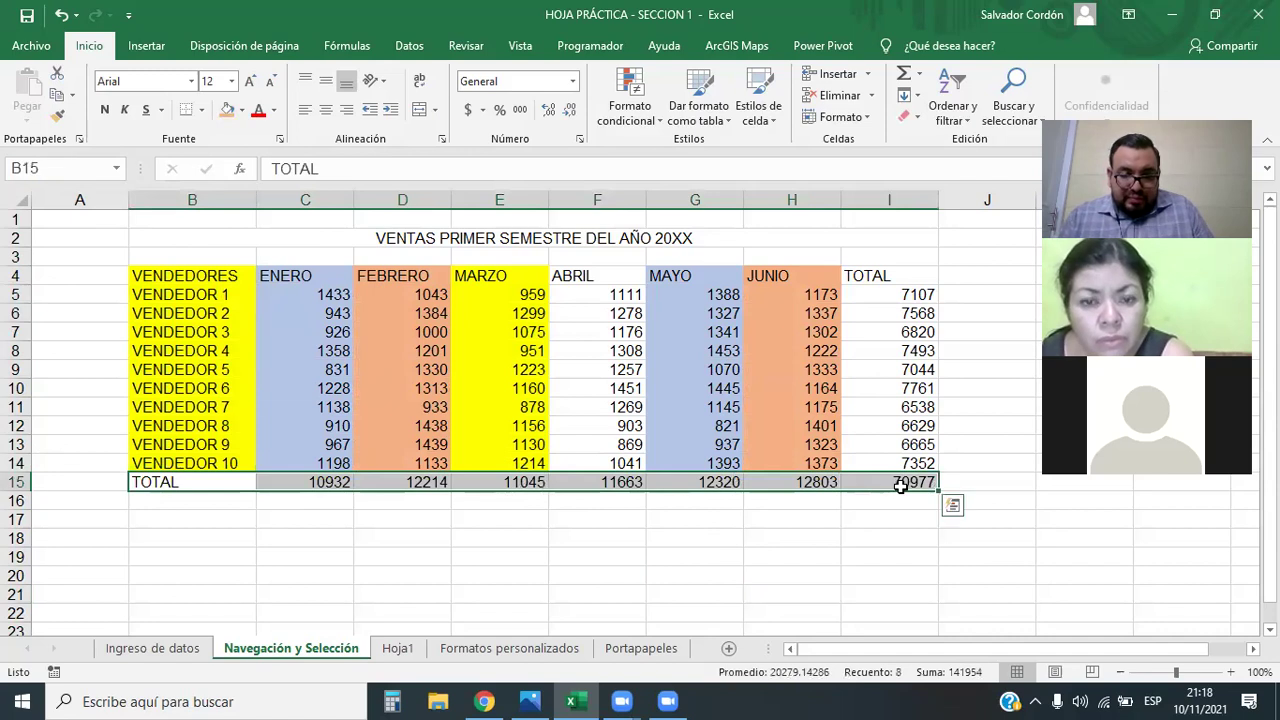
left_click_drag(890, 276, 895, 466)
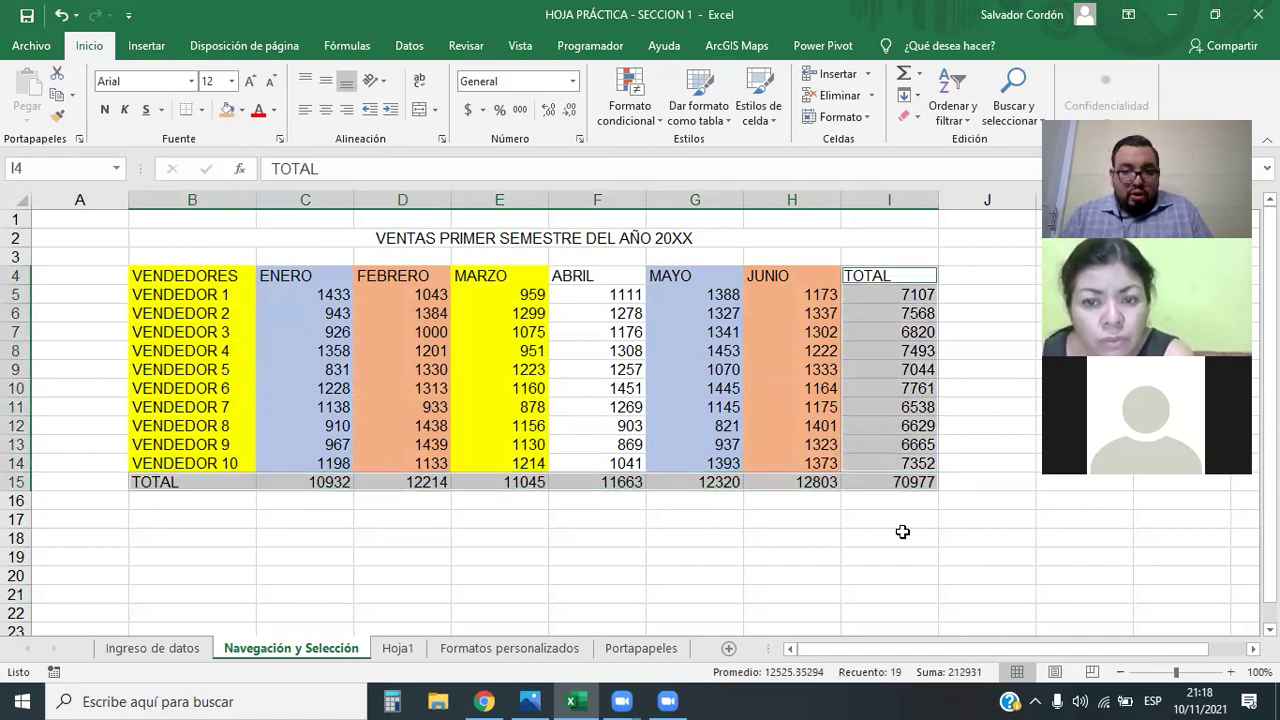
left_click_drag(196, 485, 891, 487)
left_click_drag(903, 294, 905, 466)
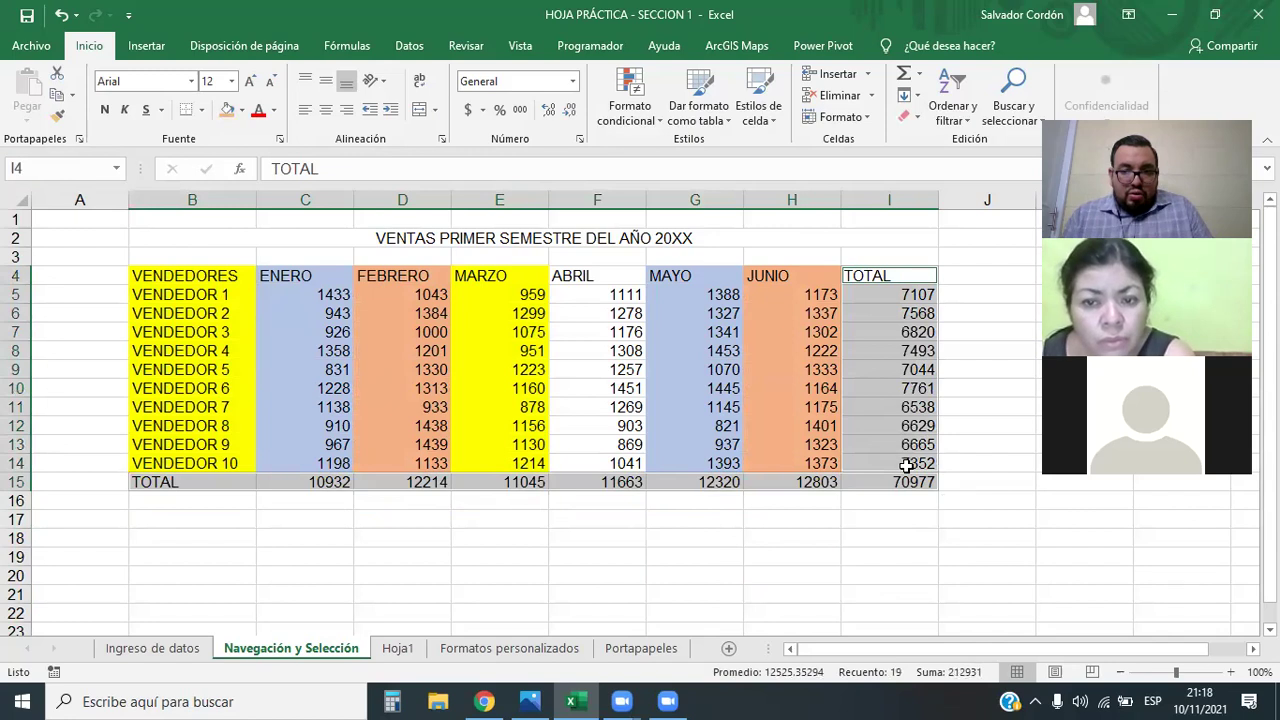
left_click_drag(199, 275, 845, 277)
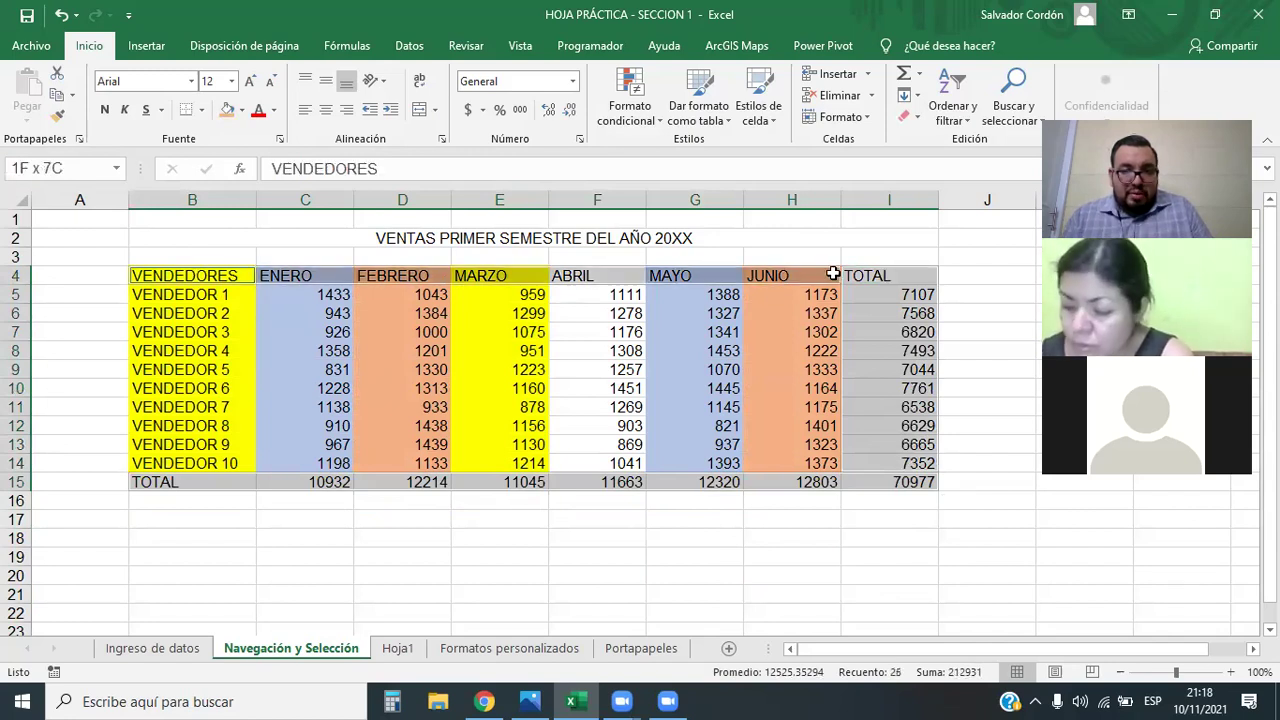
left_click(105, 110)
left_click(705, 550)
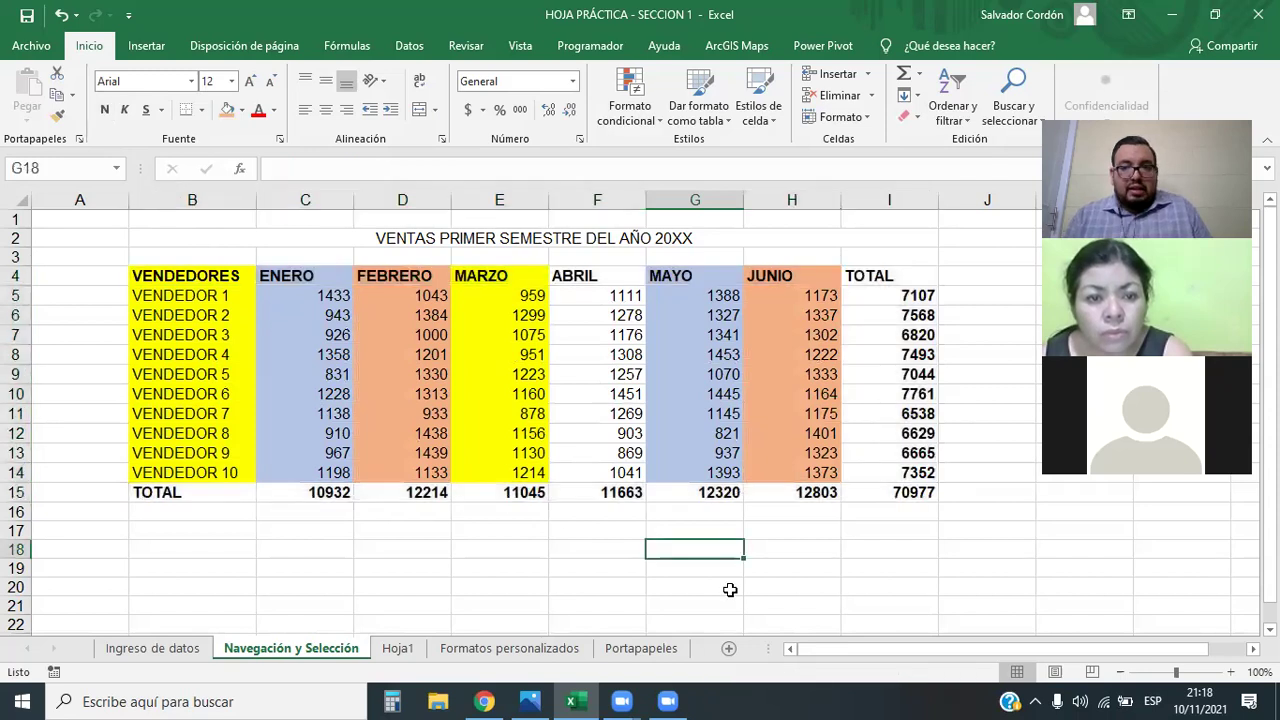
key("ctrl+z")
left_click(667, 591)
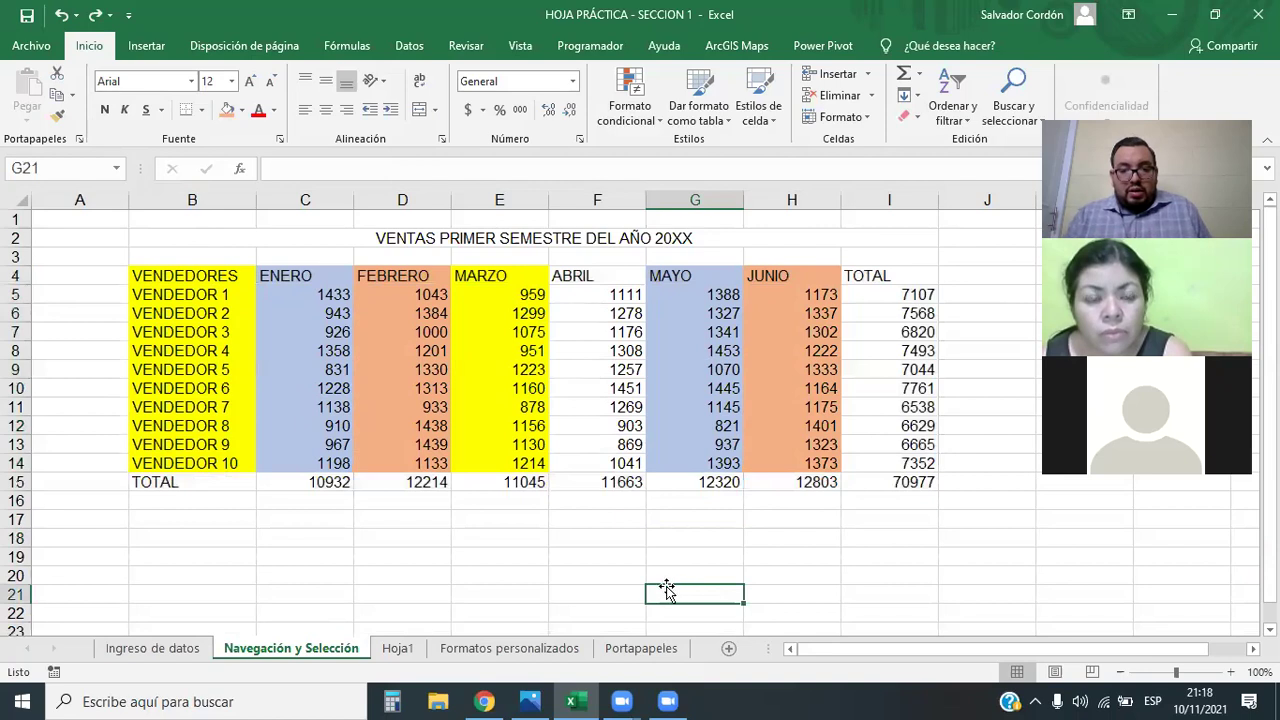
- Bold the TOTAL row B15:I15, header row B4:I4 and TOTAL values I5:I14 separately
left_click_drag(203, 480, 885, 482)
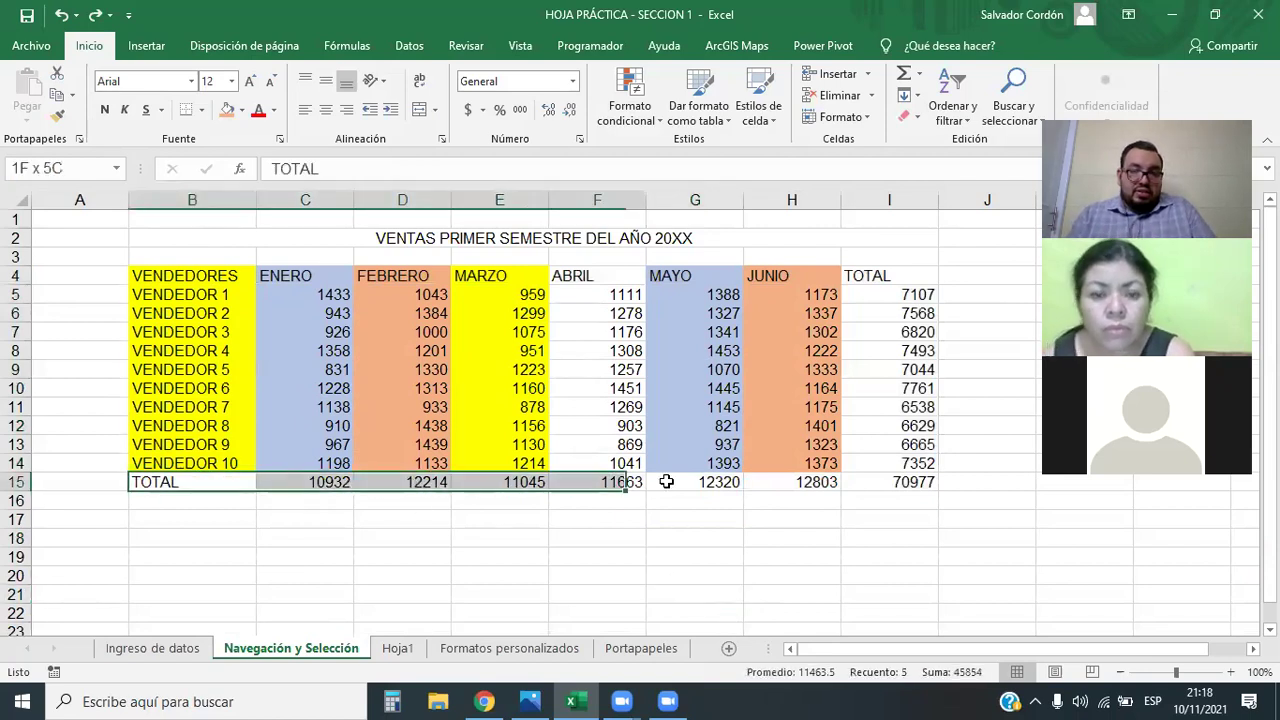
left_click(107, 110)
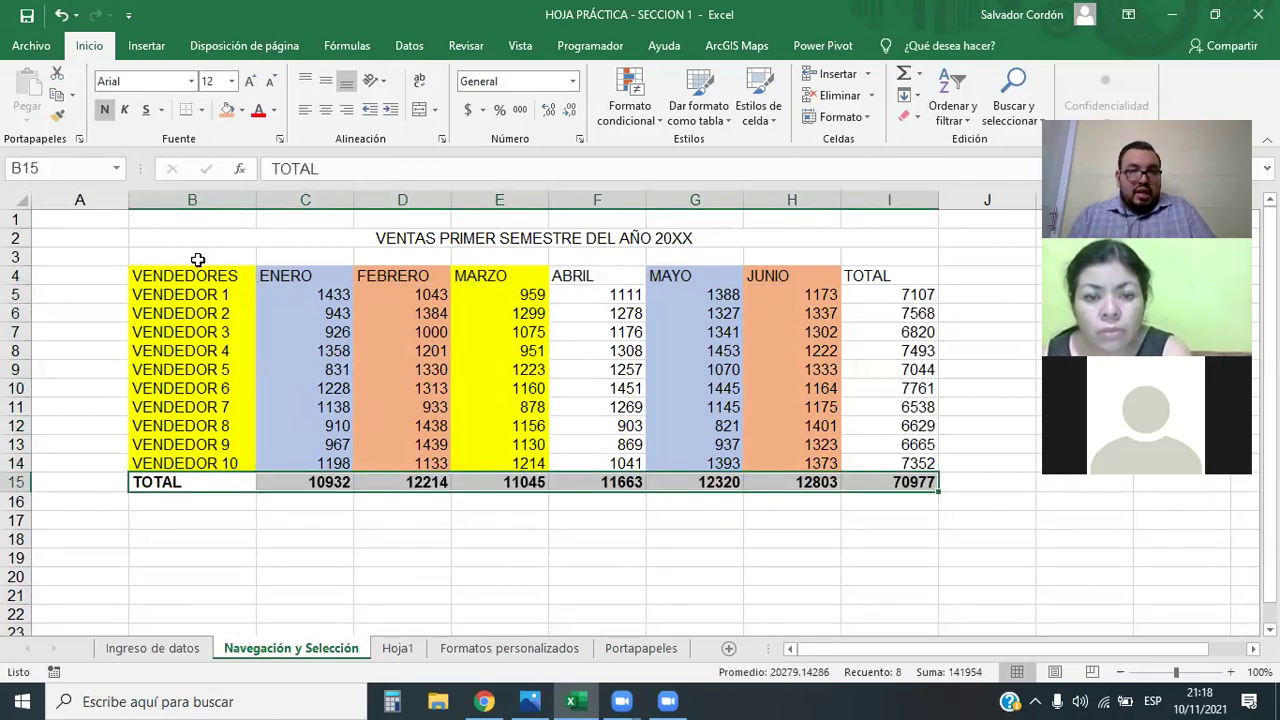
left_click_drag(200, 276, 990, 277)
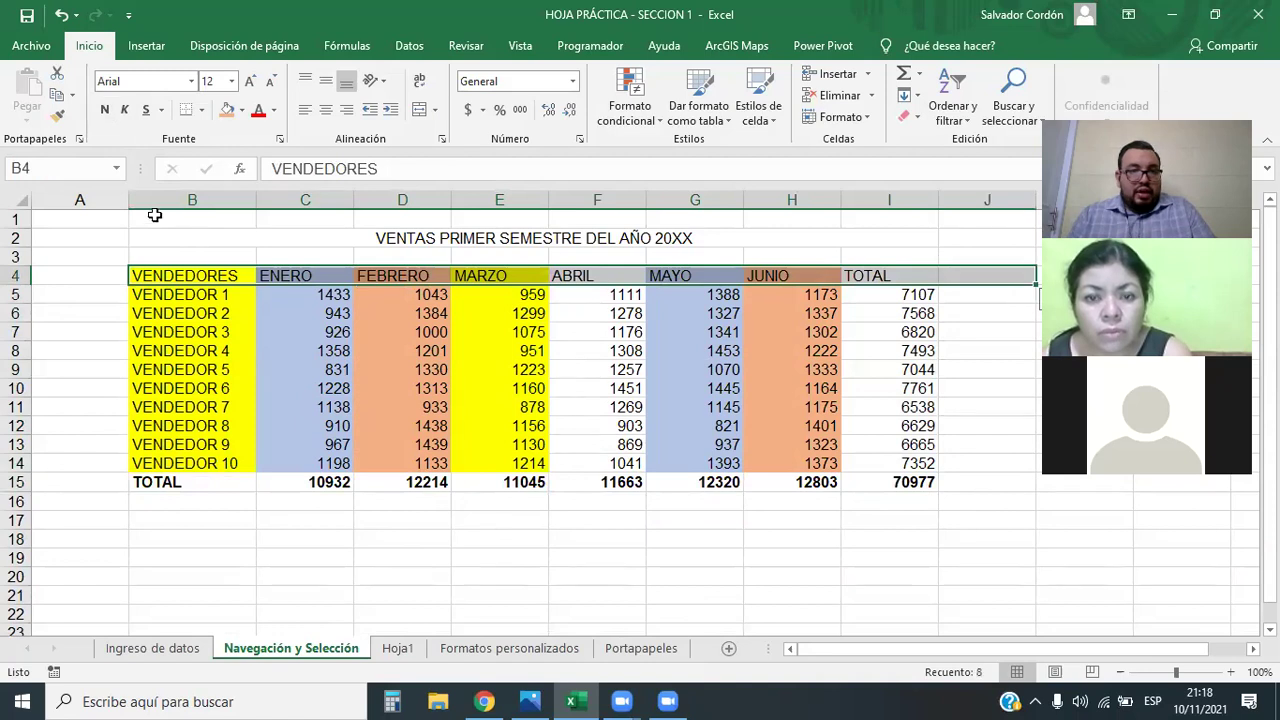
left_click_drag(200, 277, 885, 277)
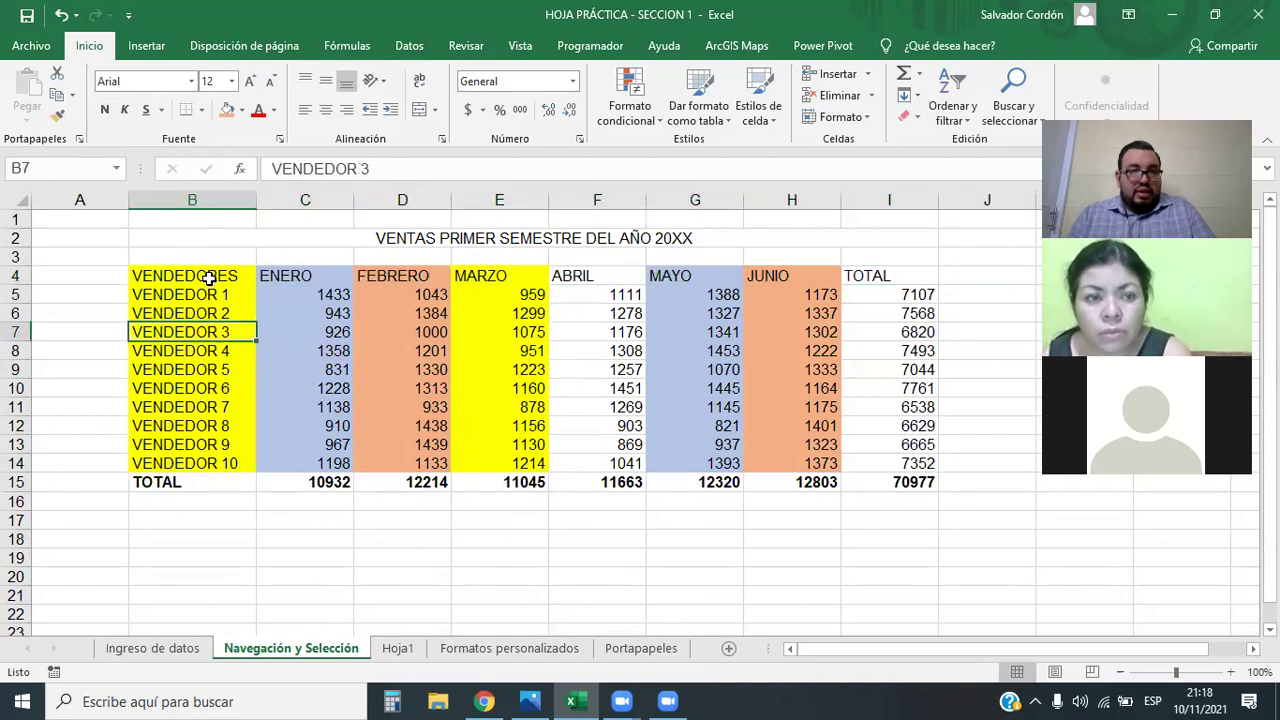
left_click(105, 110)
left_click_drag(903, 295, 917, 465)
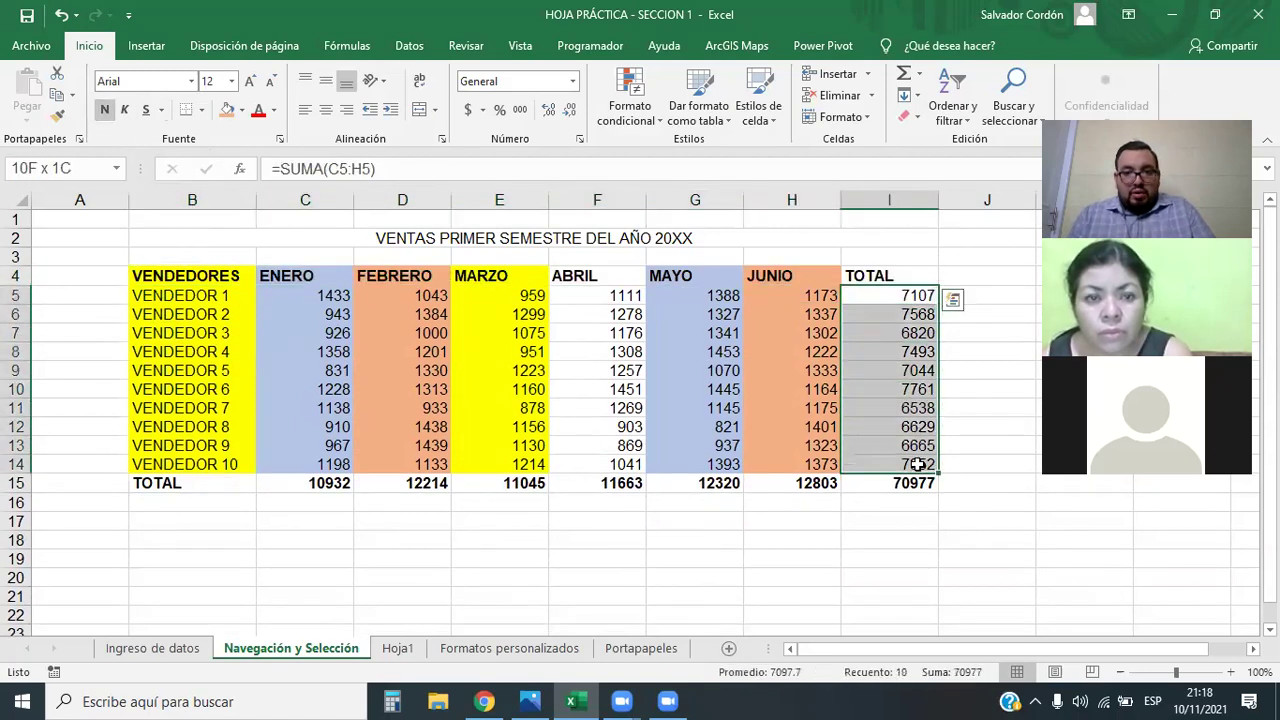
left_click(105, 110)
left_click(690, 567)
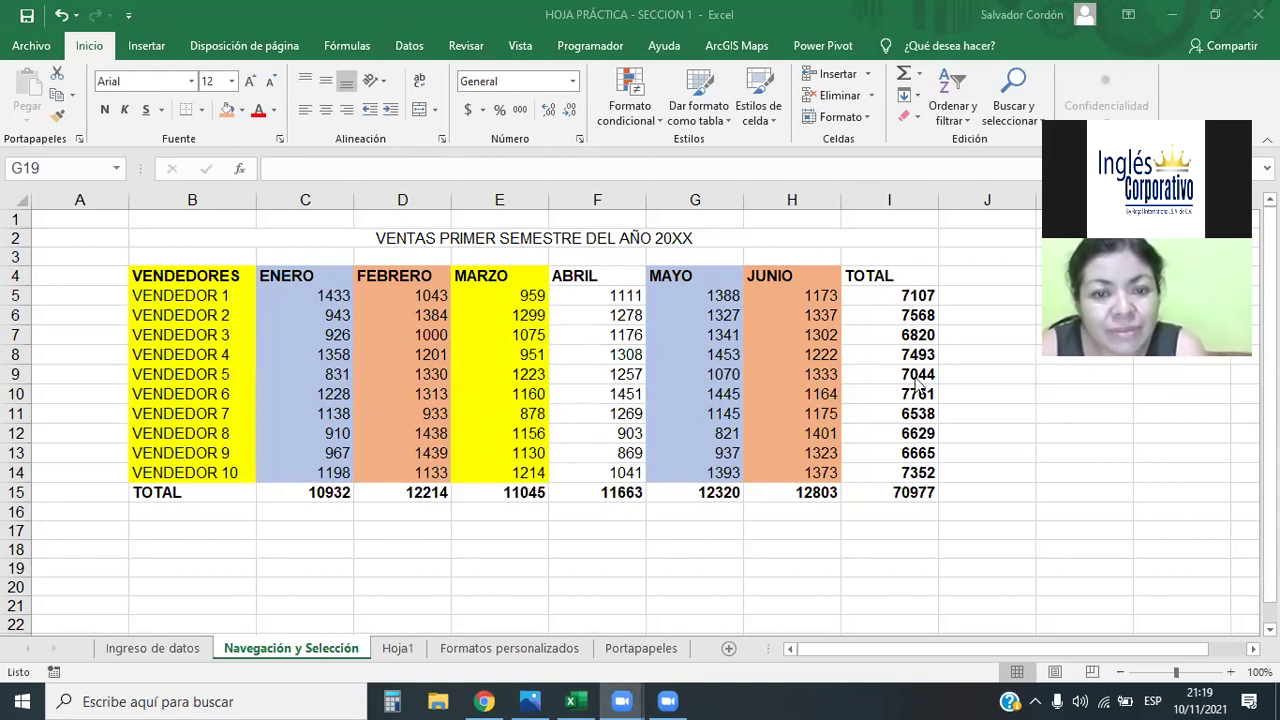
- Clear all formatting from the sales table B4:I15 with Borrar formatos
left_click(209, 284)
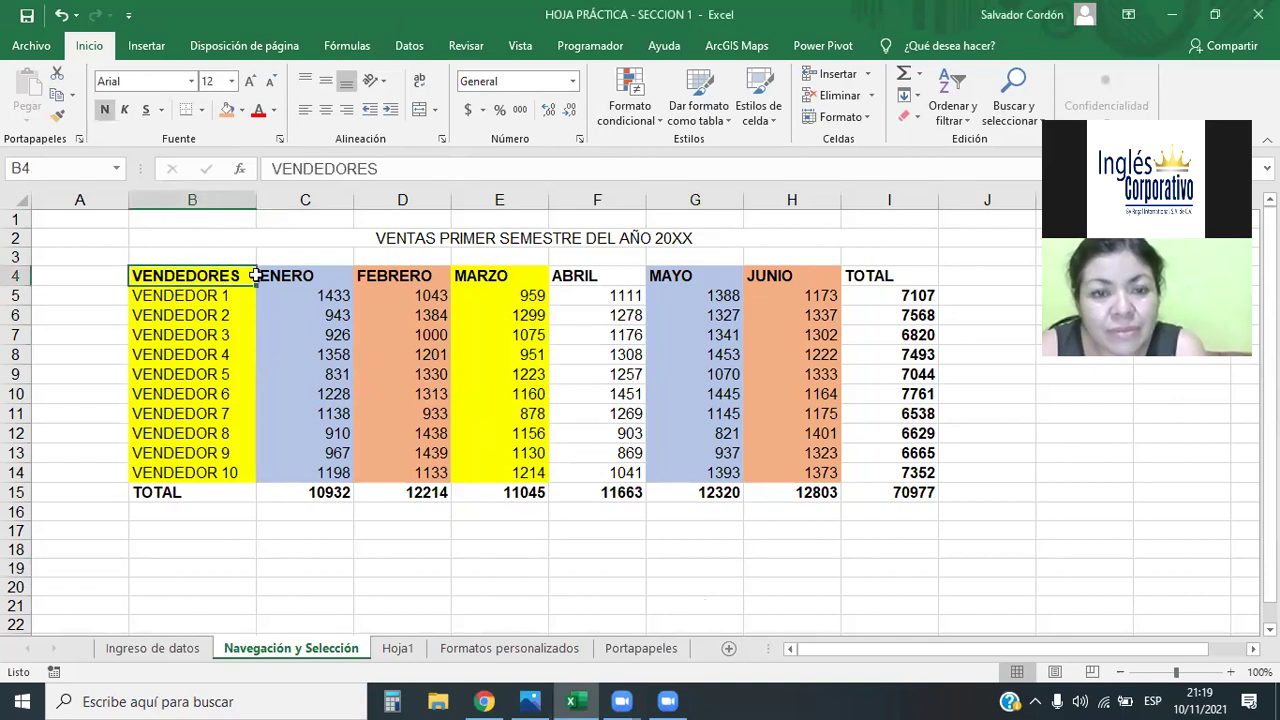
left_click_drag(255, 275, 920, 488)
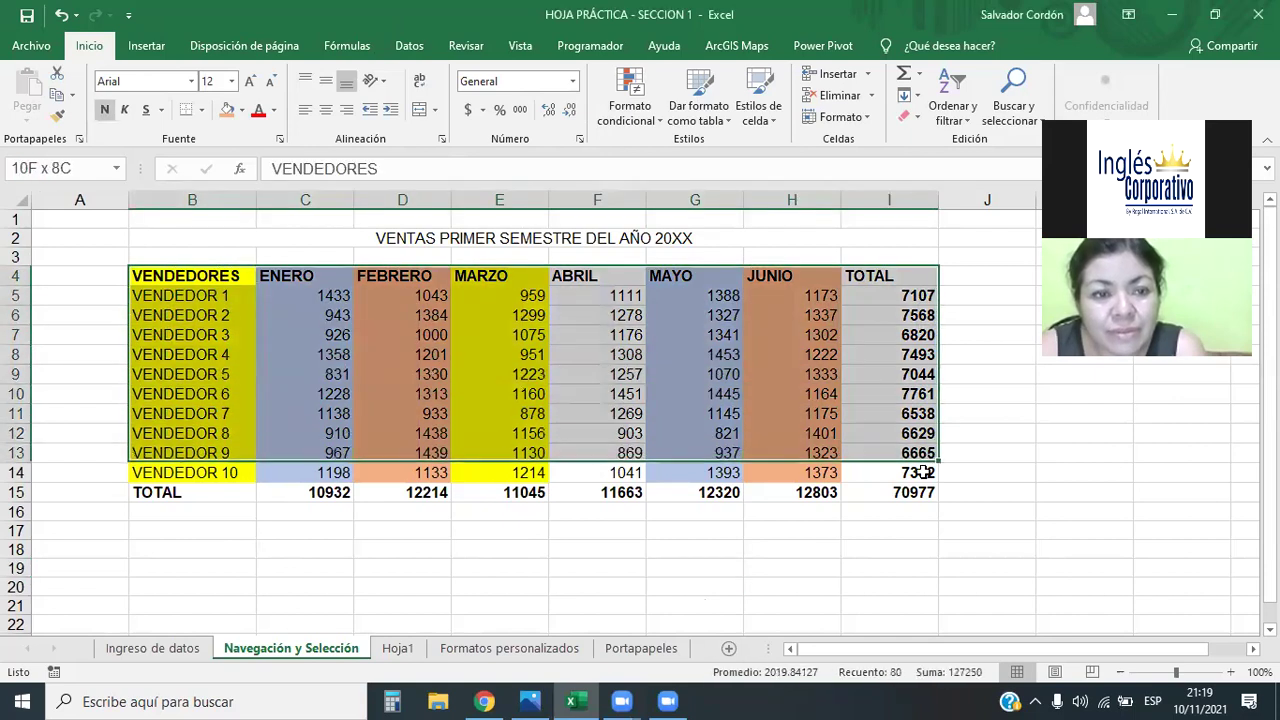
left_click(917, 117)
left_click(952, 165)
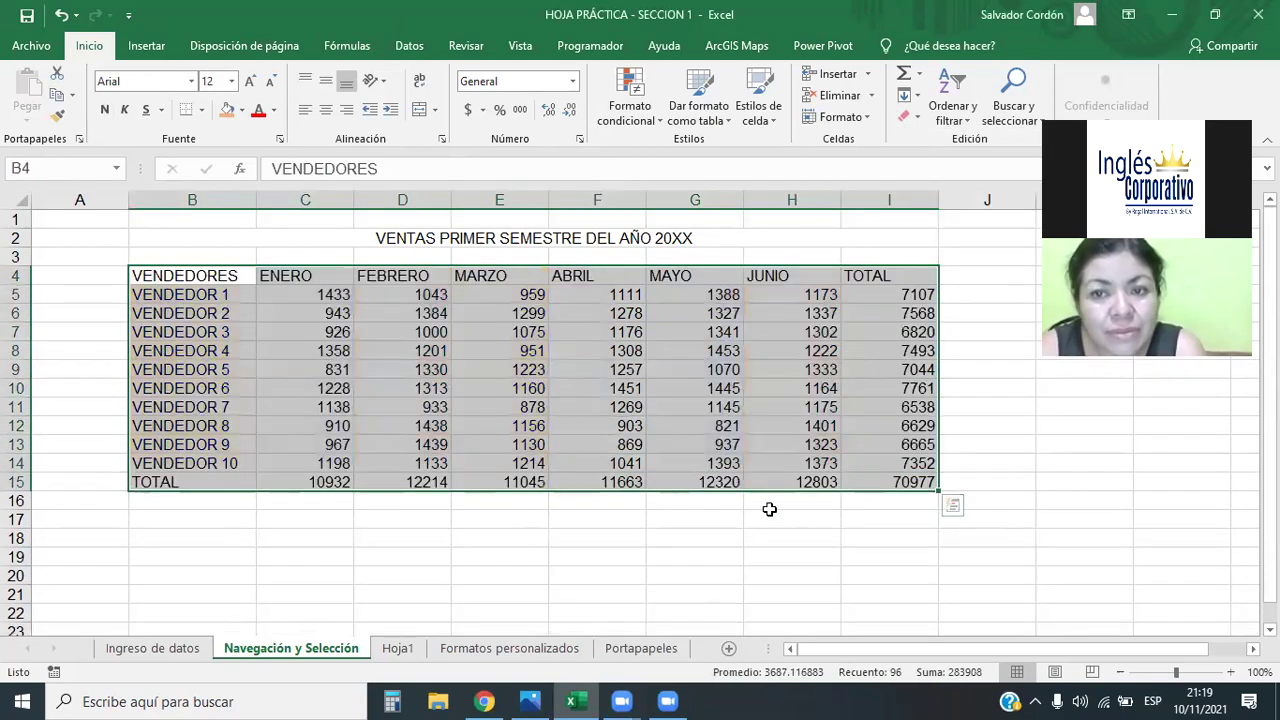
left_click(745, 540)
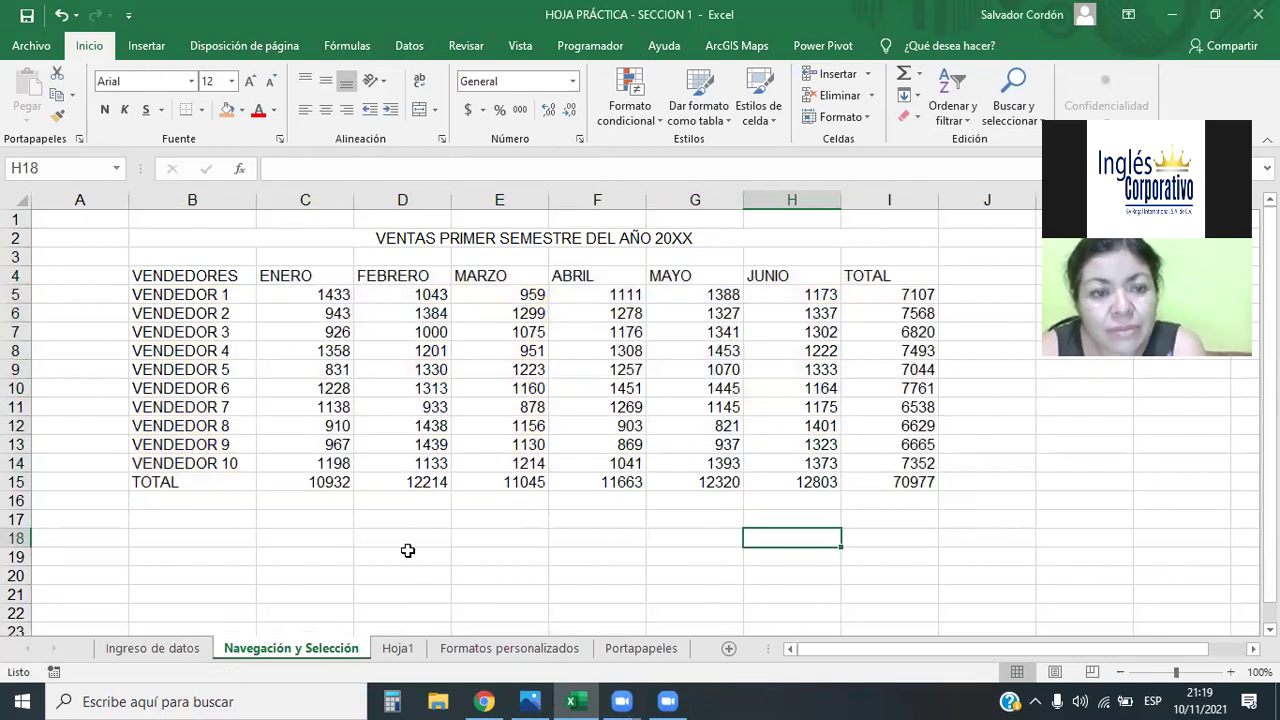
- Fill the VENDEDORES names column and the ABRIL column yellow
left_click_drag(216, 273, 218, 463)
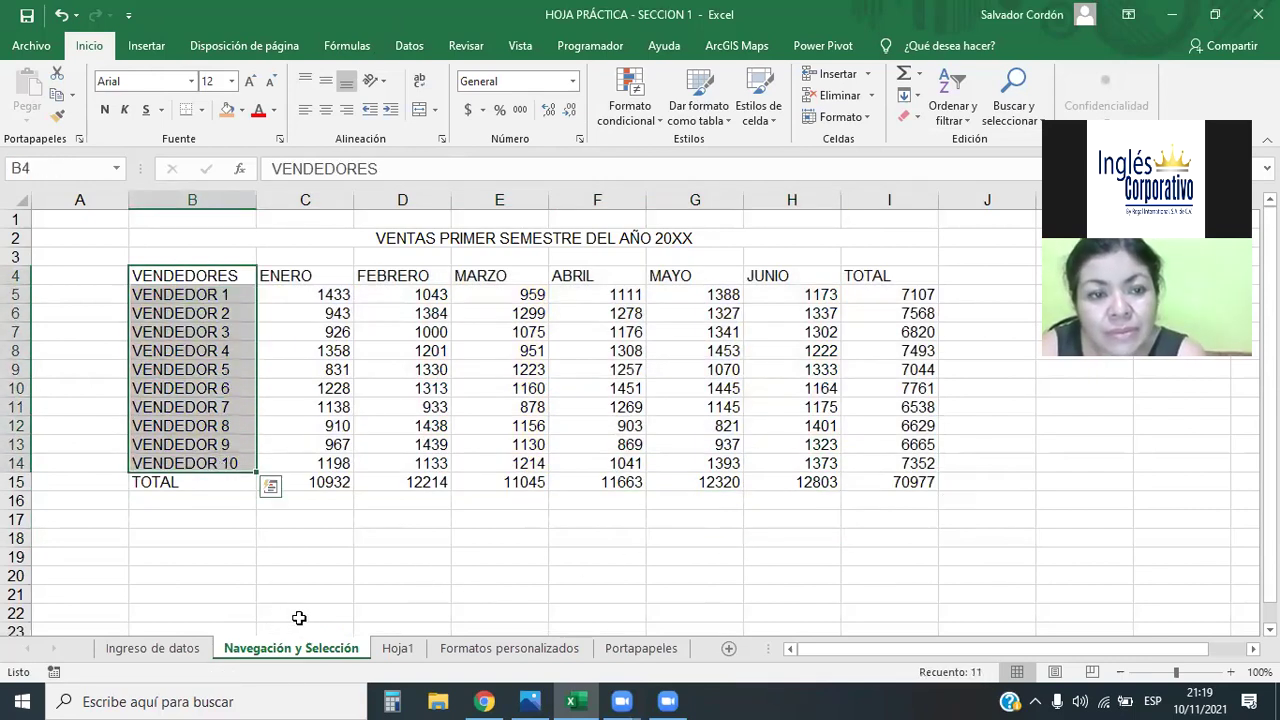
left_click(241, 110)
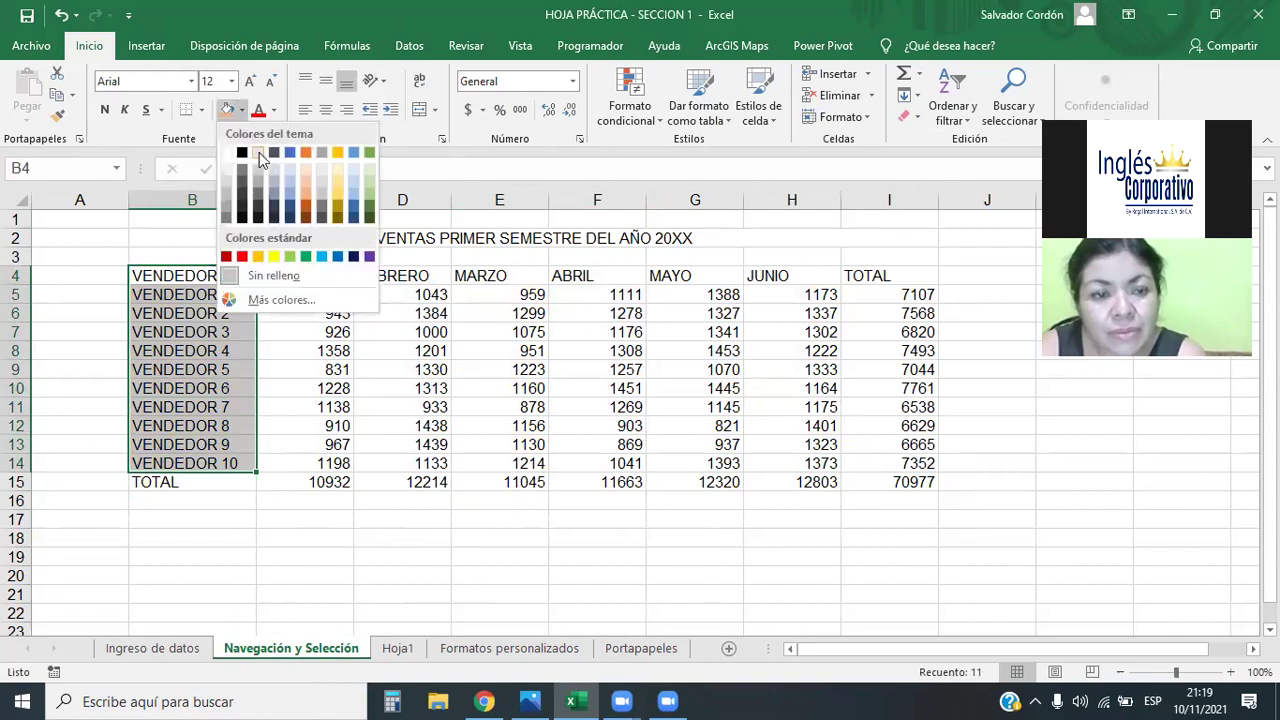
left_click(278, 258)
left_click_drag(595, 276, 614, 463)
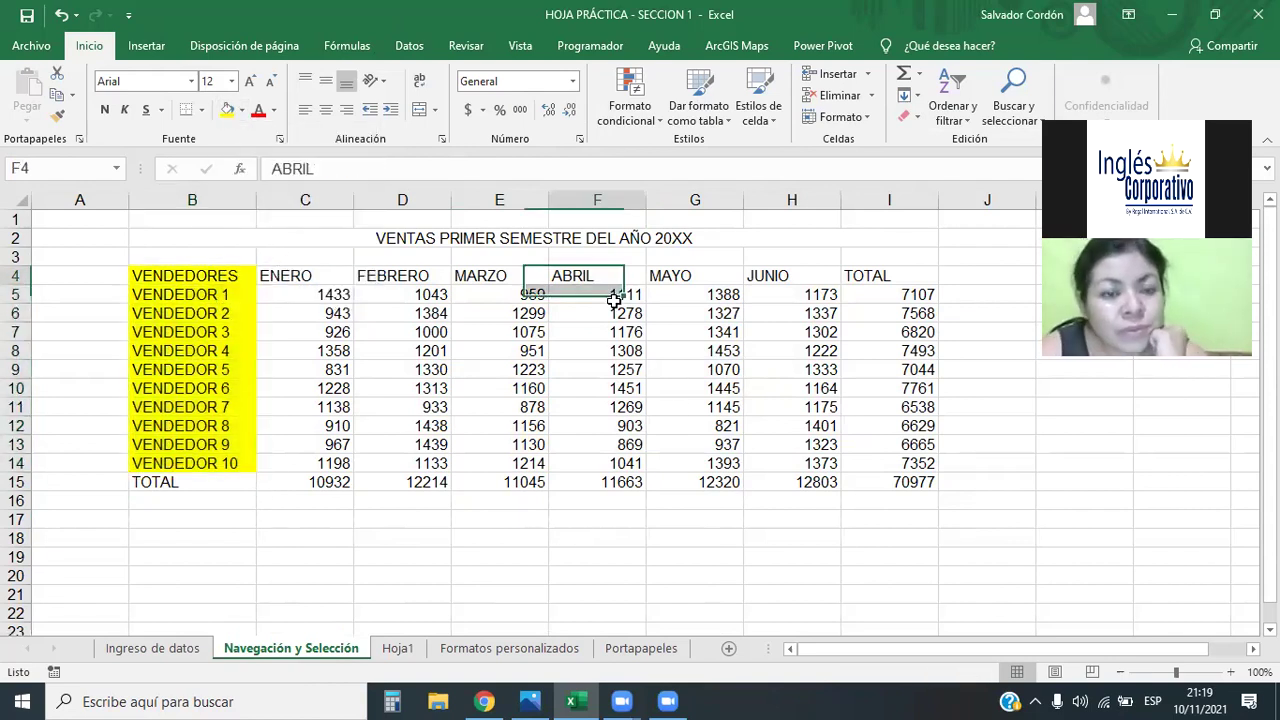
left_click(227, 110)
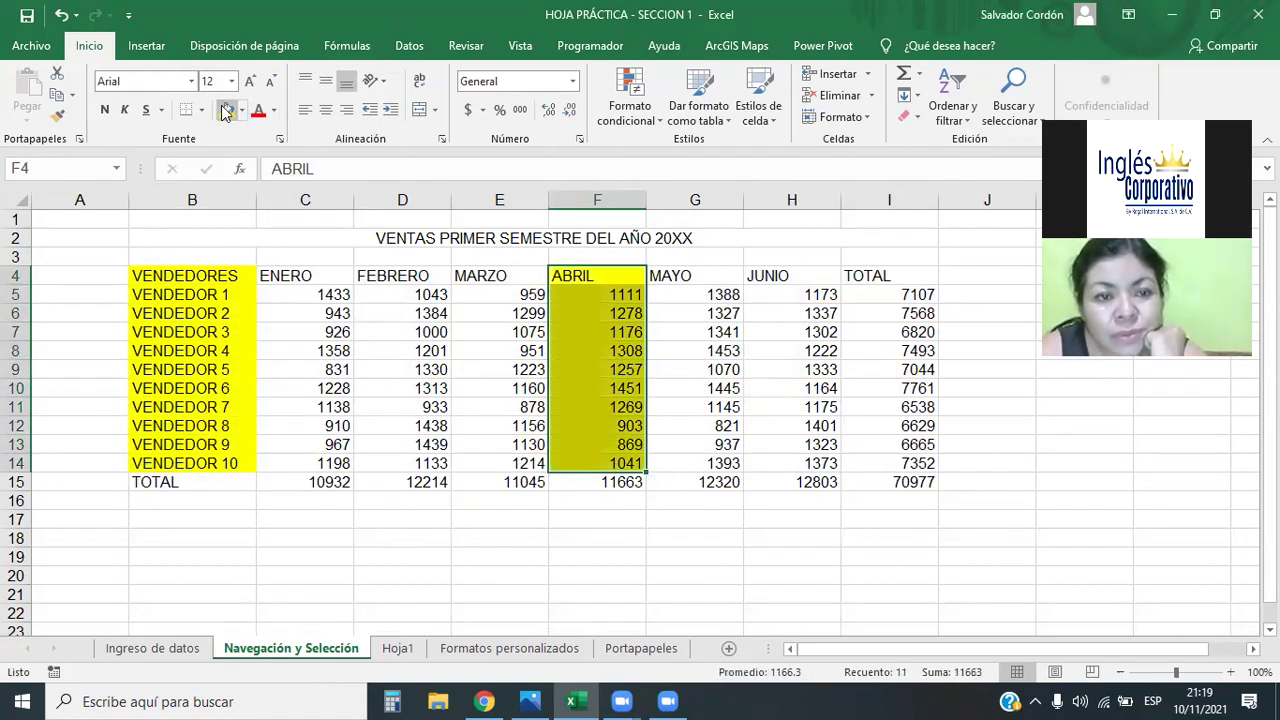
- Fill the ENERO column C4:C14 light blue
left_click_drag(325, 281, 335, 463)
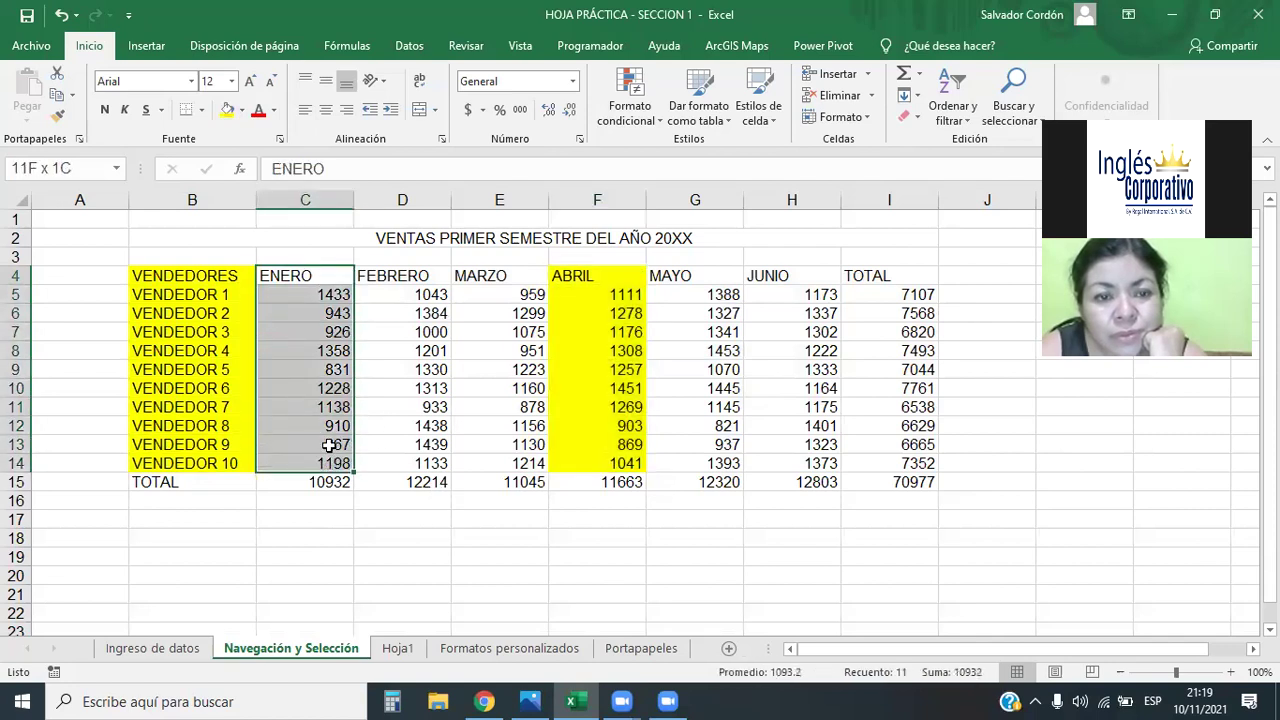
left_click(242, 110)
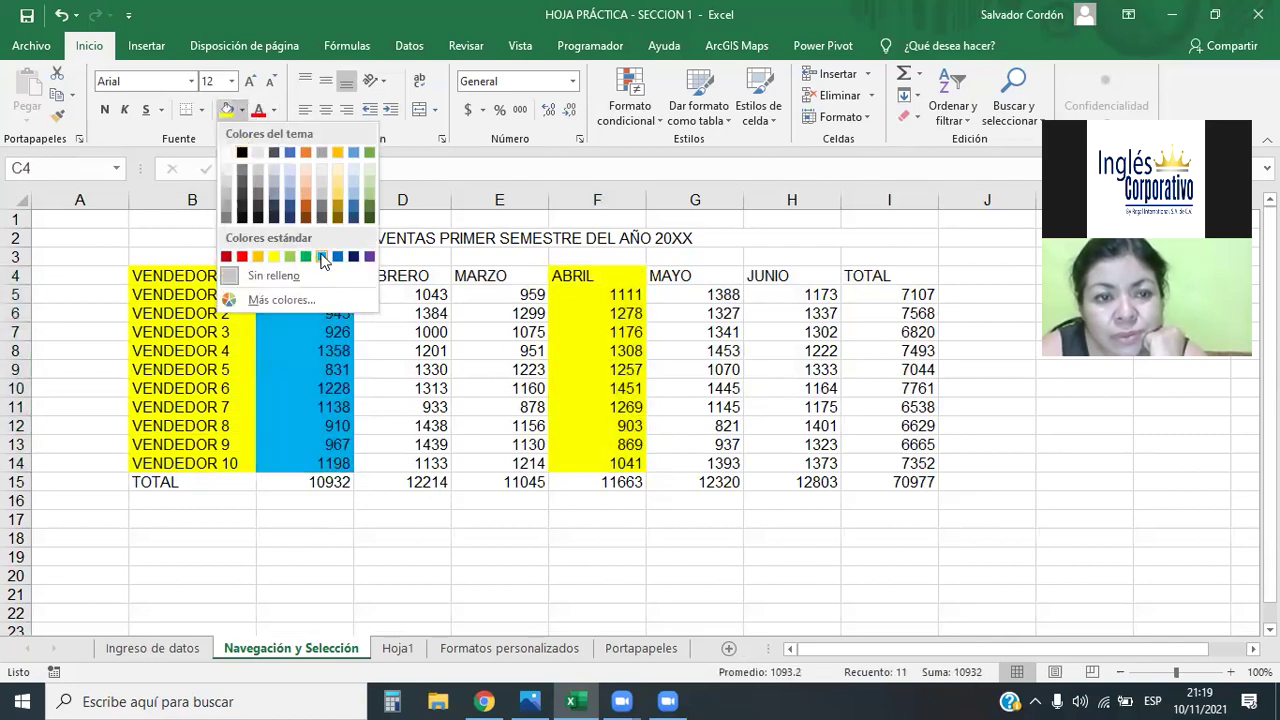
left_click(289, 182)
left_click(805, 388)
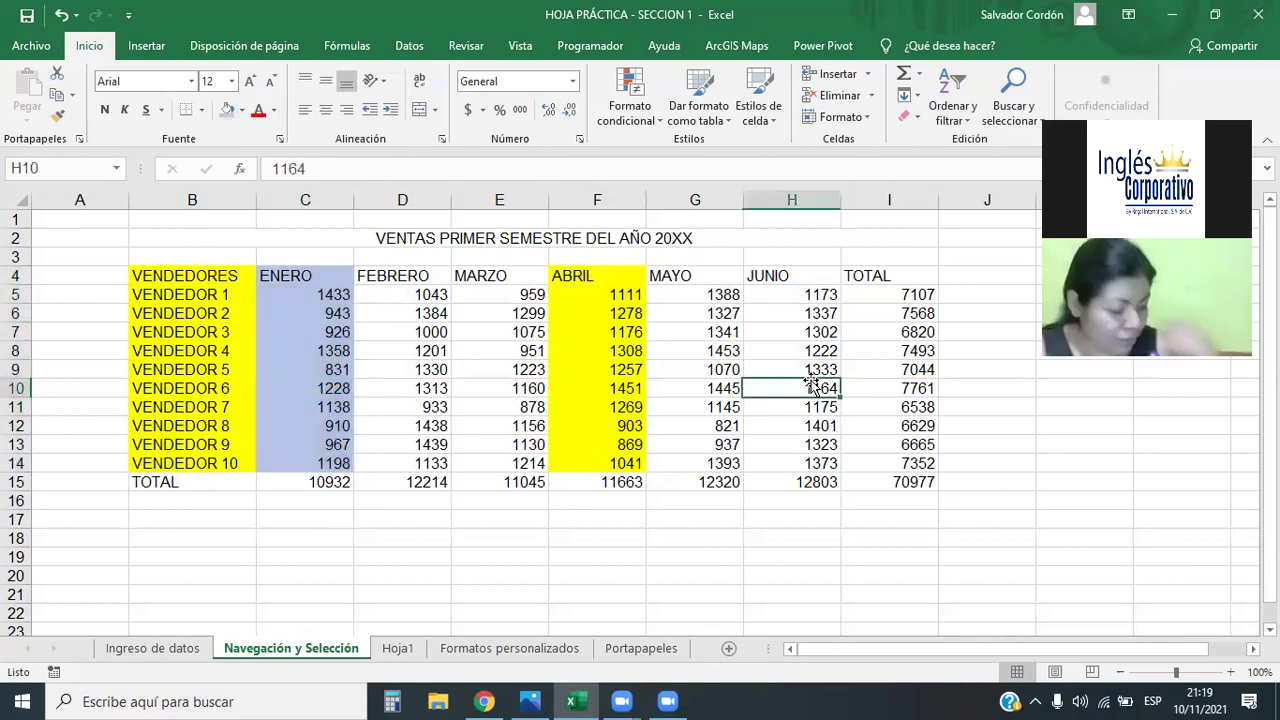
left_click_drag(720, 280, 728, 468)
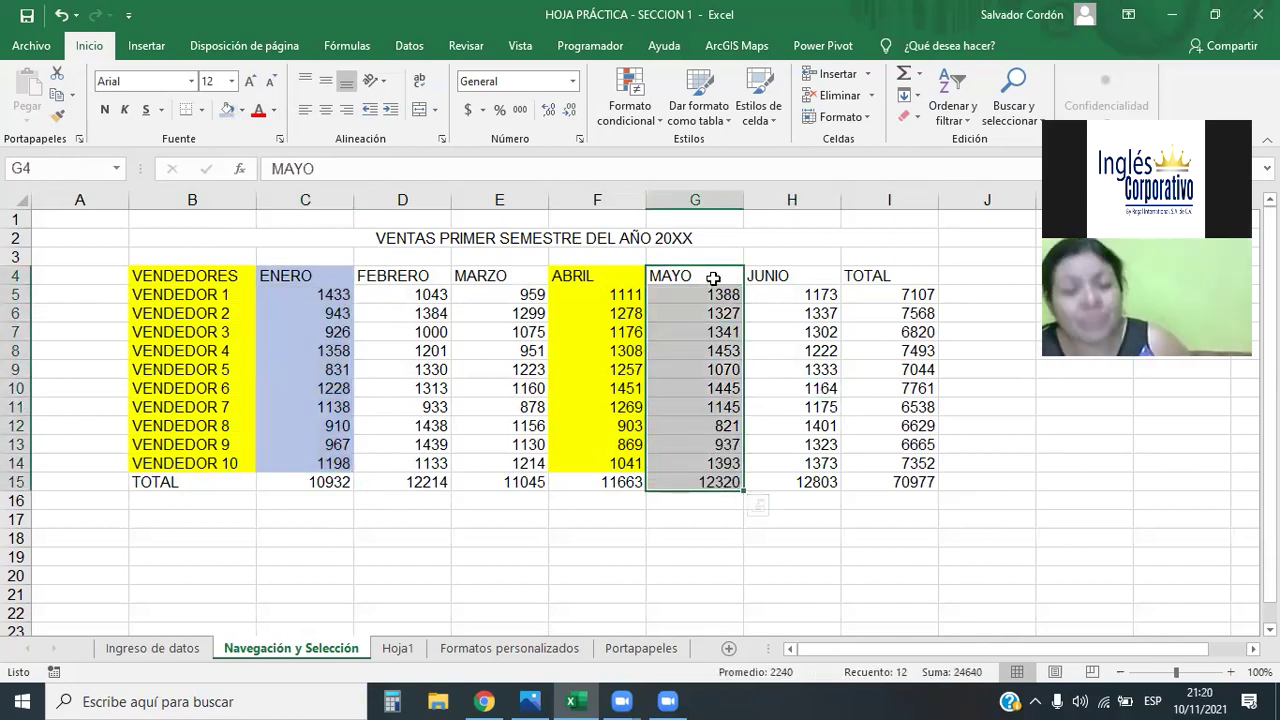
left_click_drag(714, 276, 712, 464)
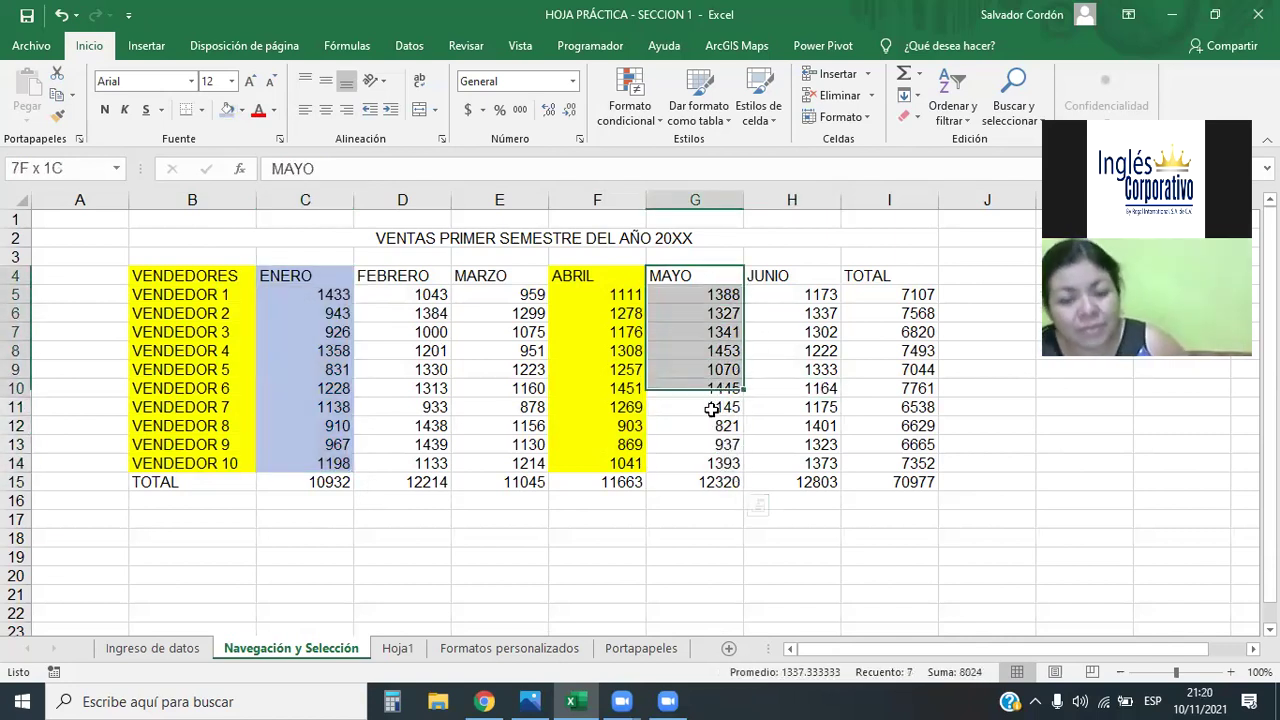
- Give the MAYO column G4:G14 a light blue fill
left_click(246, 111)
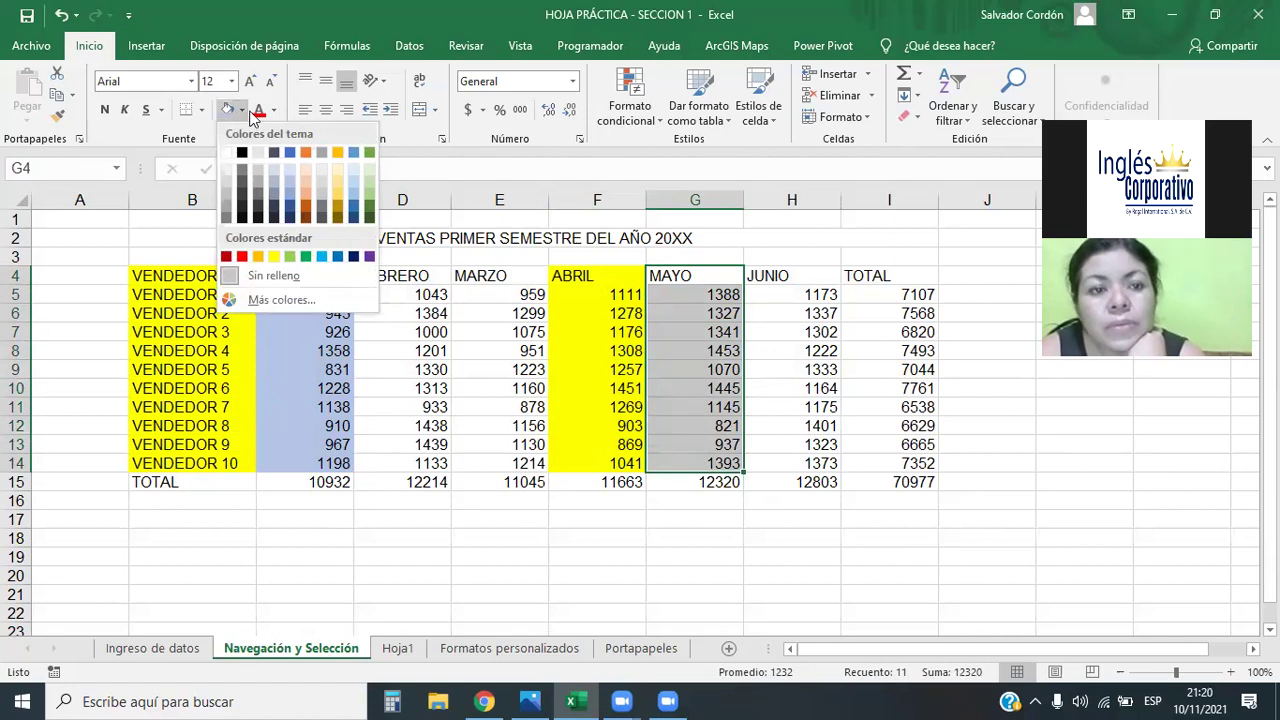
left_click(287, 182)
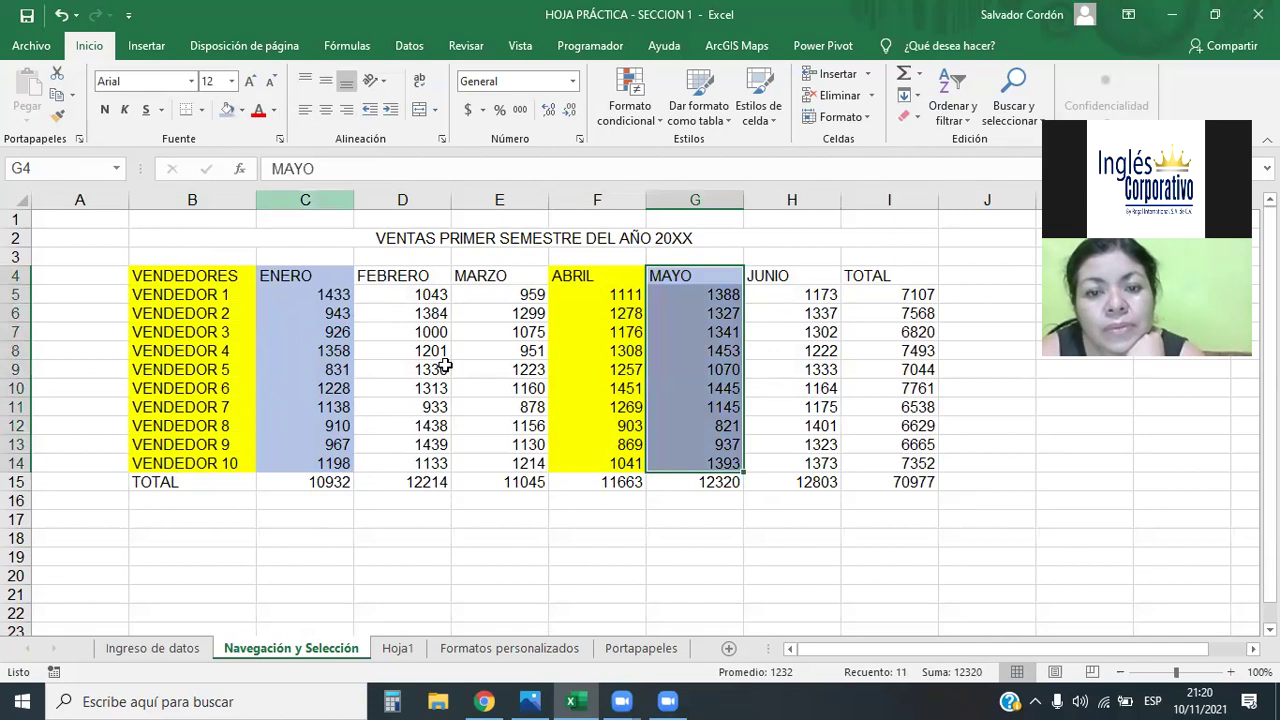
left_click(243, 110)
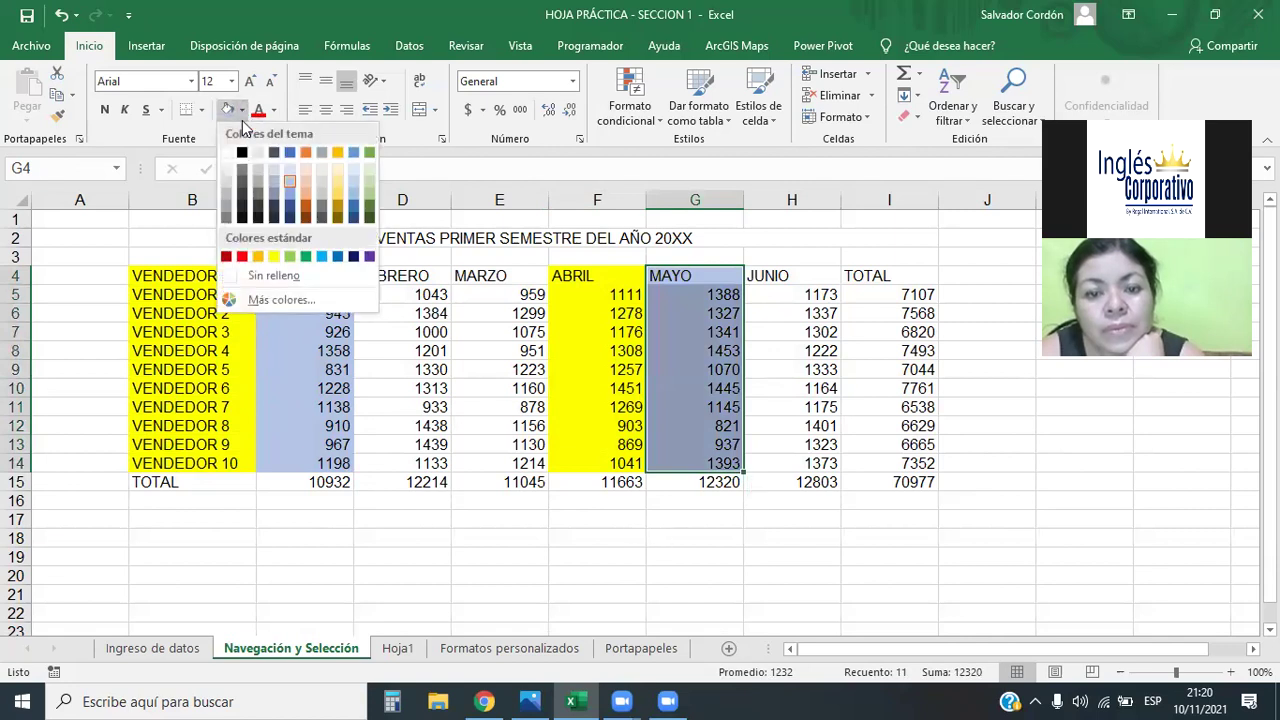
left_click(287, 186)
left_click(662, 545)
left_click(312, 343)
left_click(692, 337)
left_click(304, 300)
left_click(714, 303)
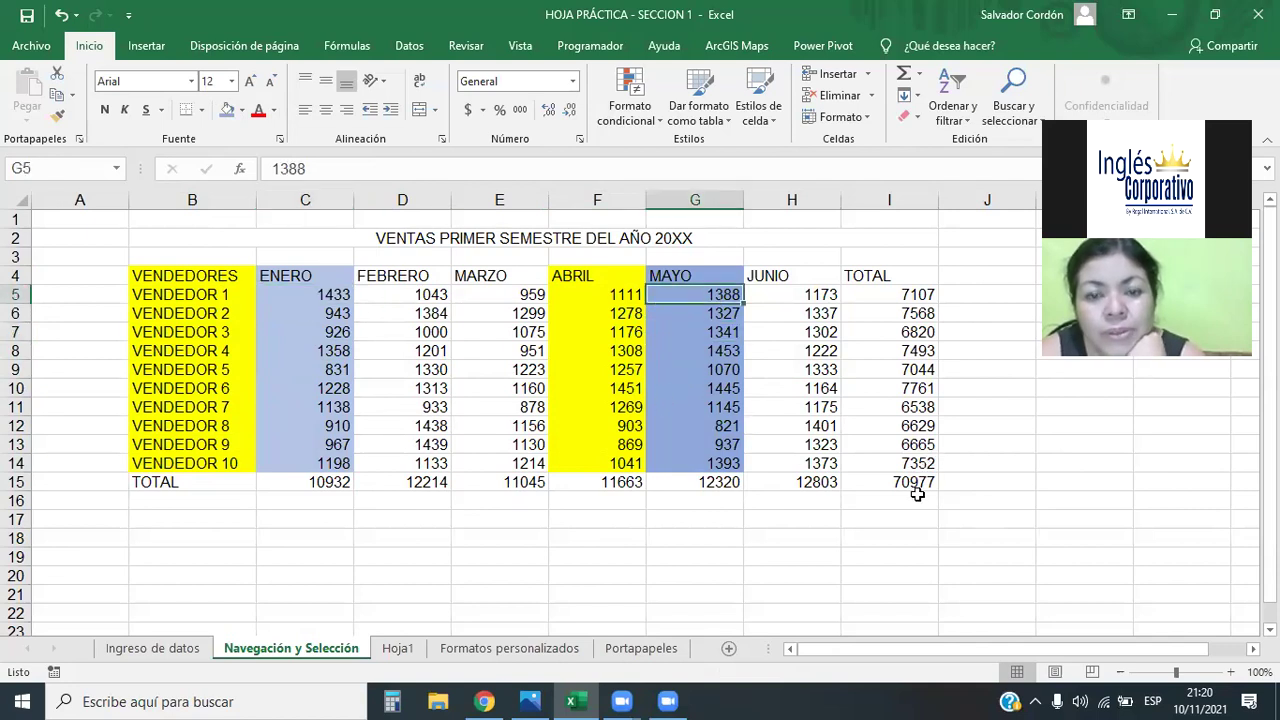
- Fill the FEBRERO and JUNIO columns light green one at a time
left_click_drag(412, 280, 425, 463)
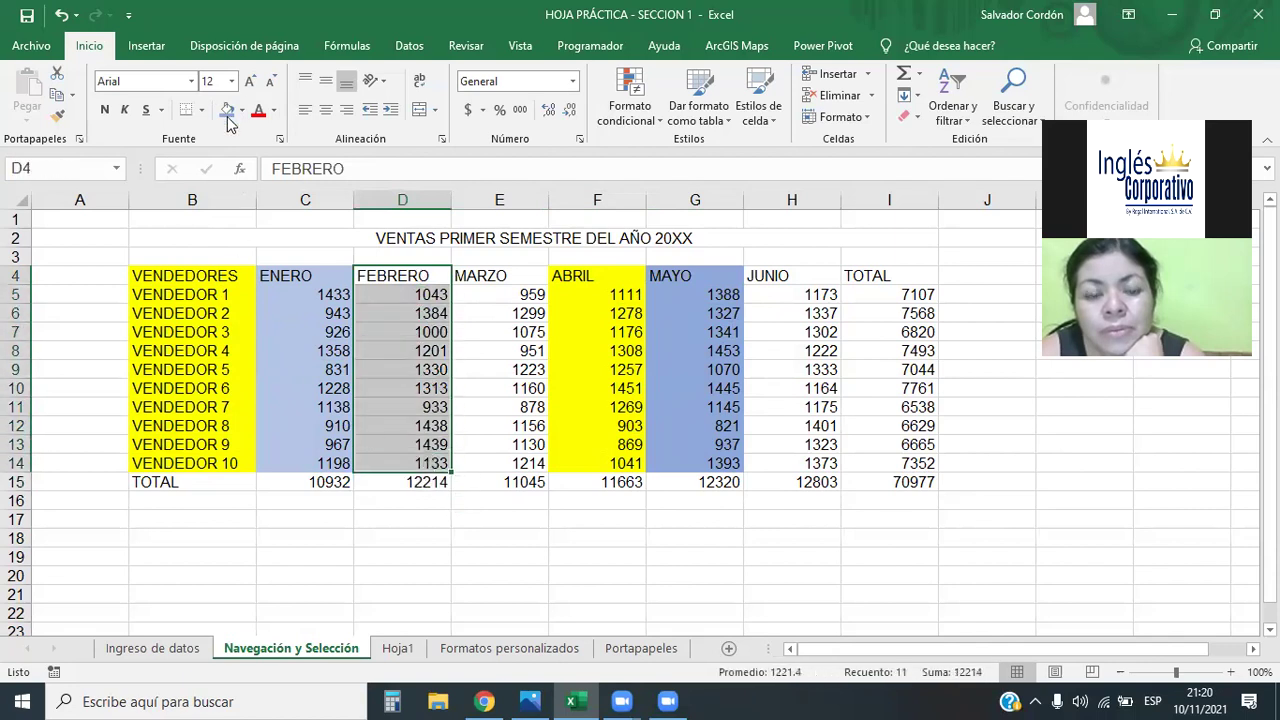
left_click(242, 110)
left_click(371, 199)
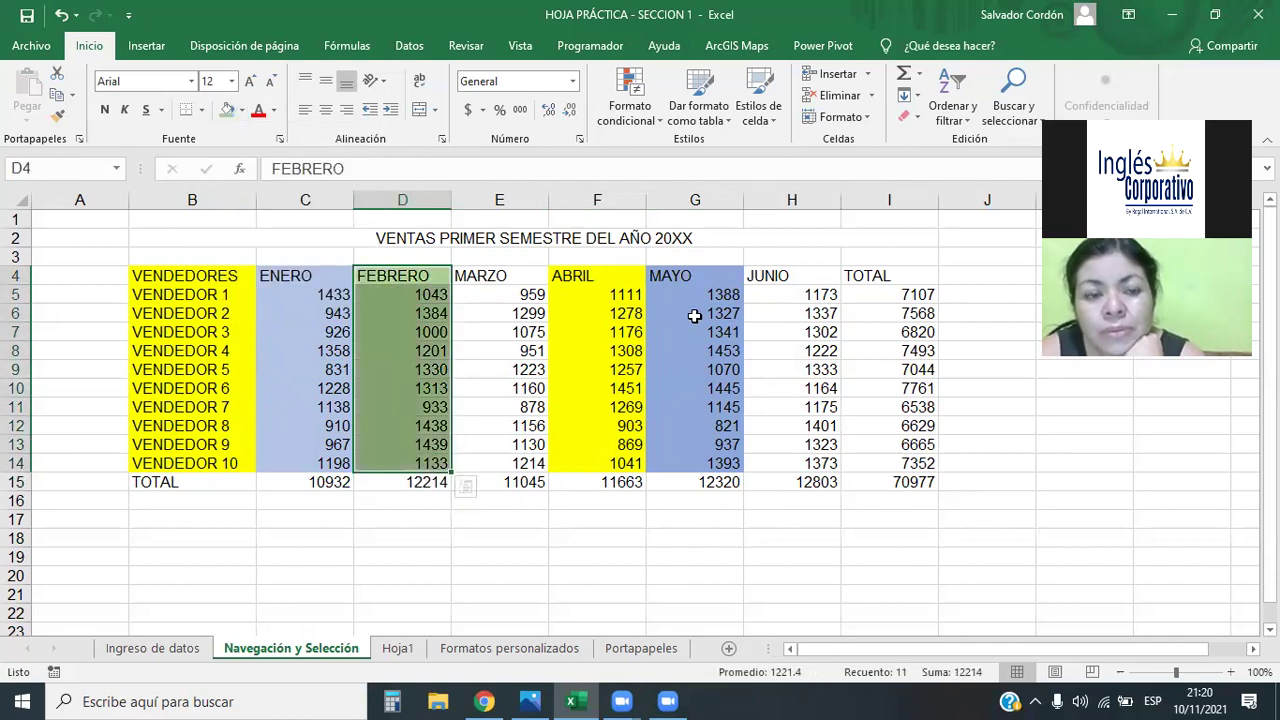
left_click_drag(803, 275, 803, 463)
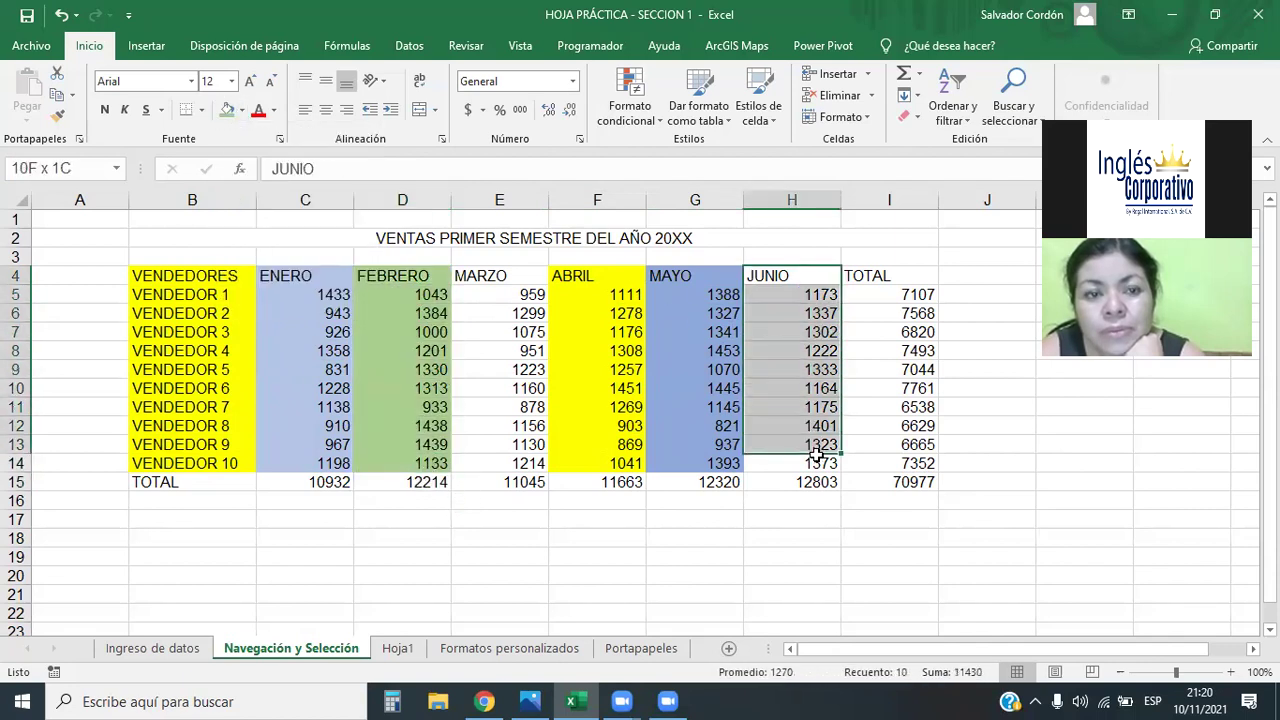
left_click(242, 110)
left_click(373, 180)
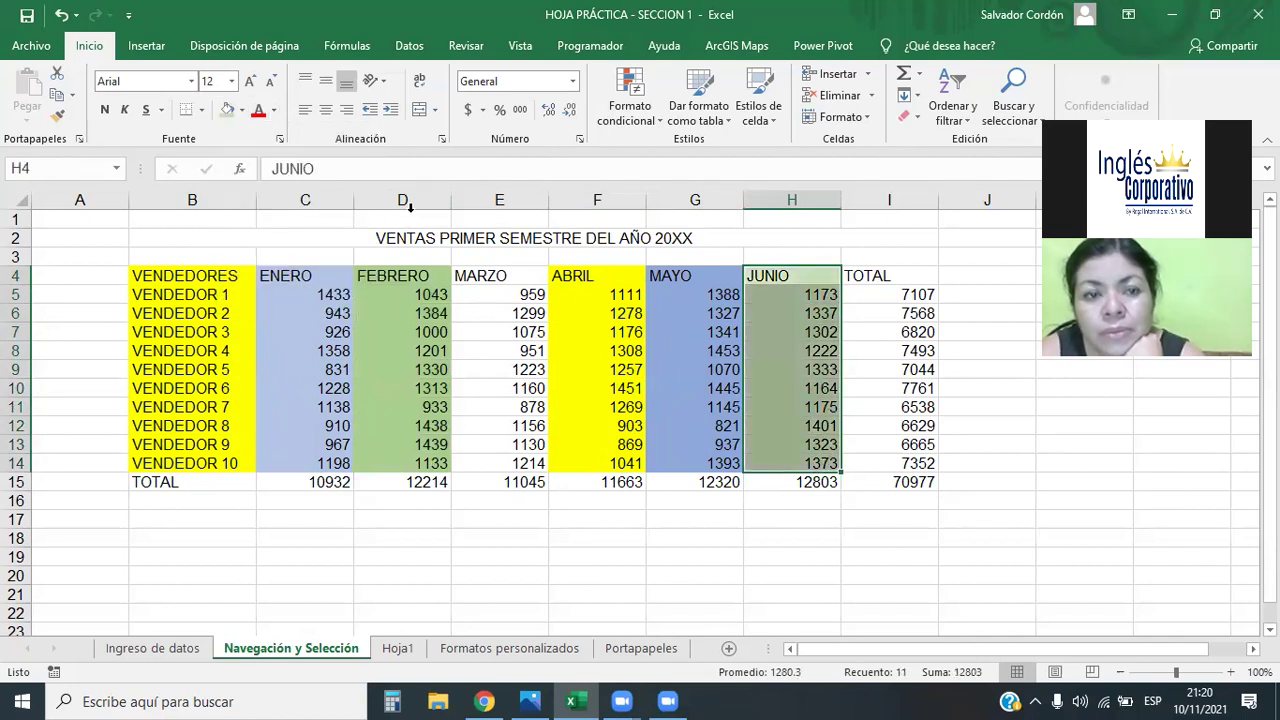
left_click(848, 592)
left_click(378, 335)
left_click(786, 345)
left_click(423, 318)
left_click(780, 316)
left_click(428, 370)
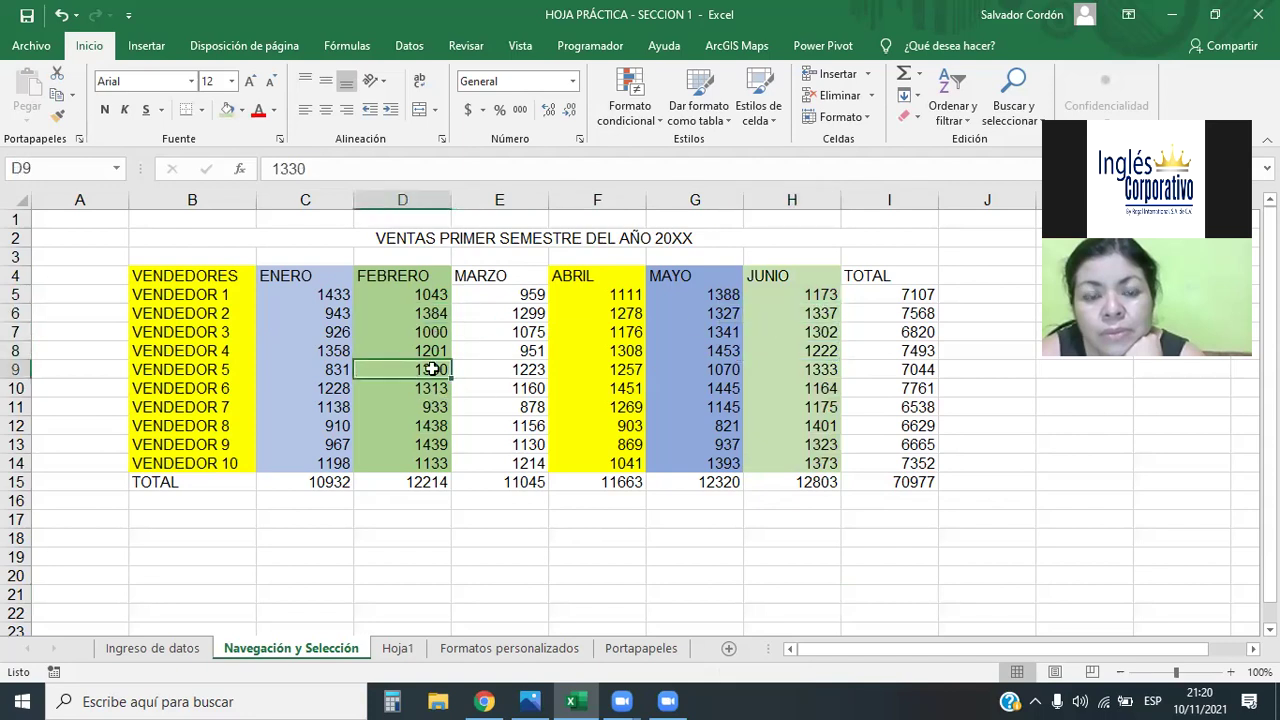
left_click(858, 373)
- Undo both green fills and reapply light green to FEBRERO and JUNIO together
key("ctrl+z")
key("ctrl+z")
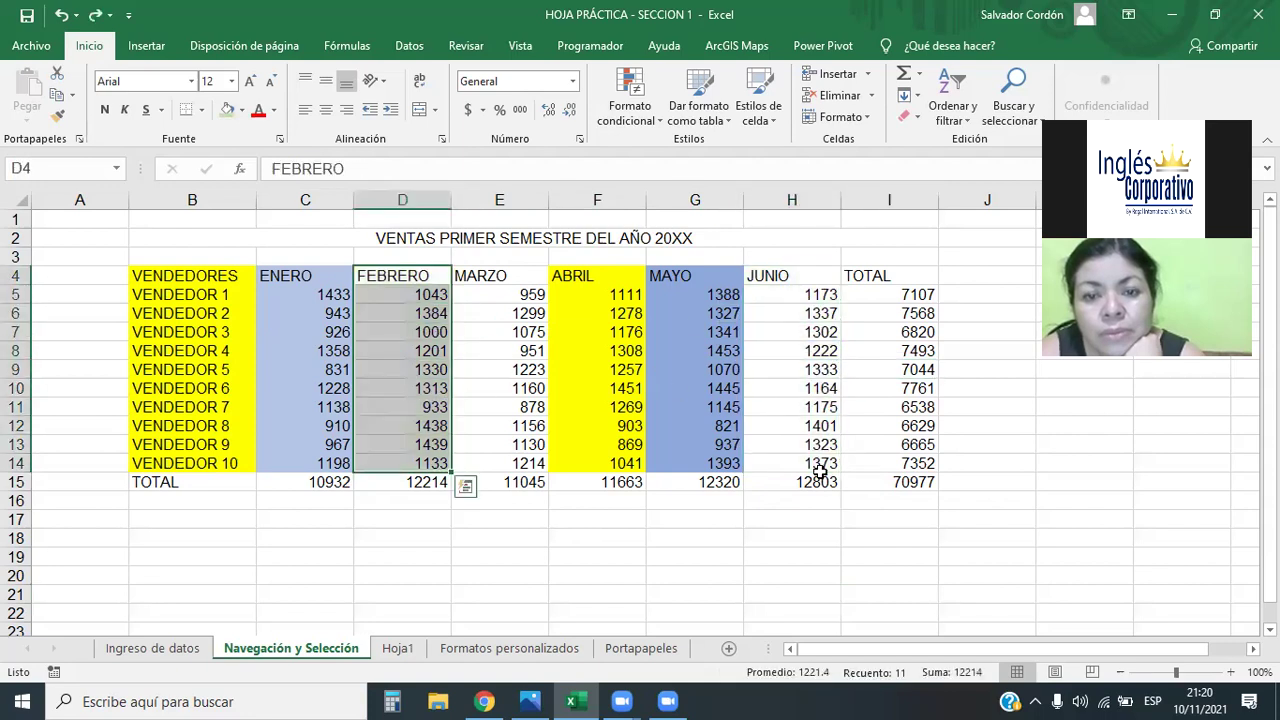
key("ctrl+z")
left_click_drag(421, 278, 400, 463)
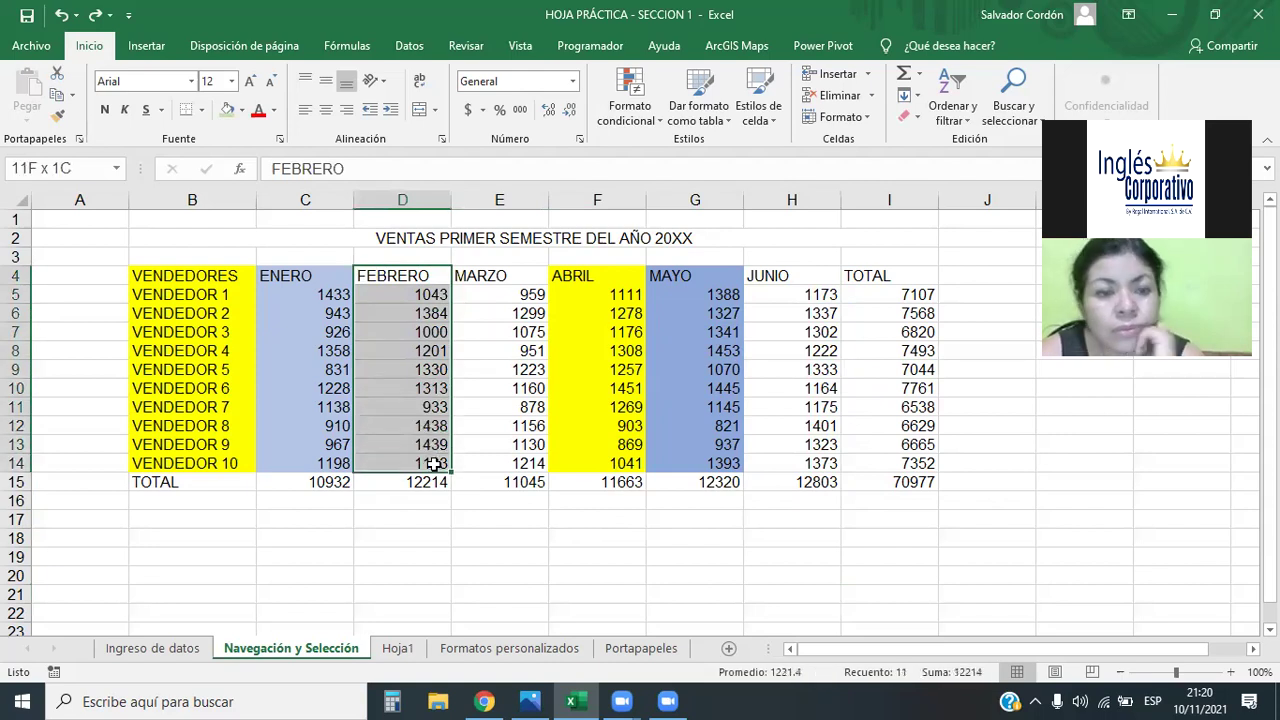
left_click_drag(766, 276, 808, 465, "ctrl")
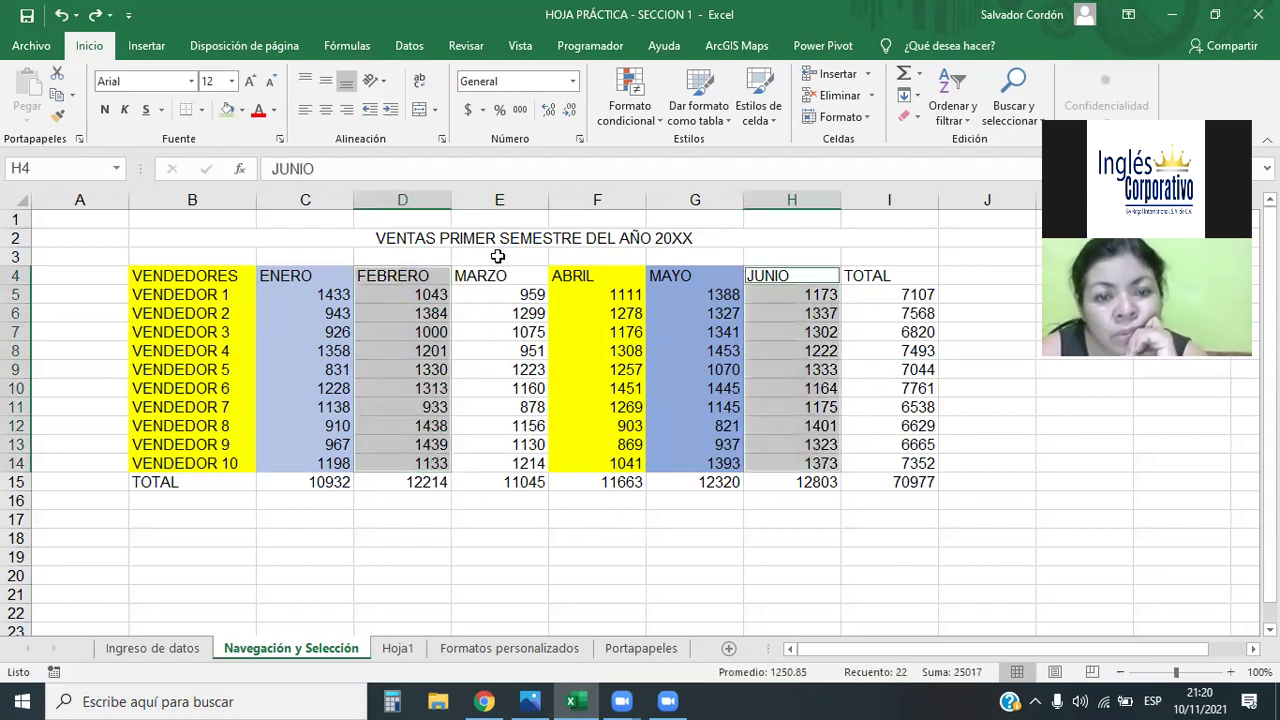
left_click(228, 110)
left_click(857, 540)
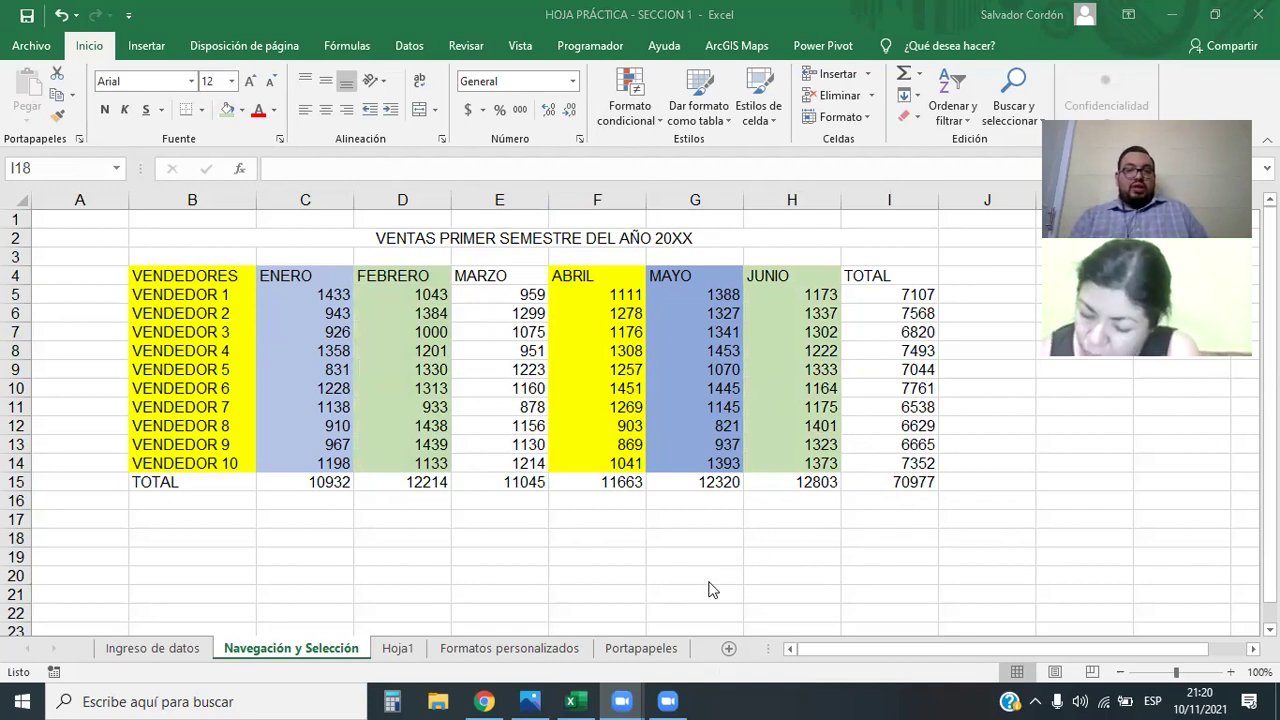
- Scroll down to the empty rows below the table and select cell B22
scroll(540, 548, "down", 4)
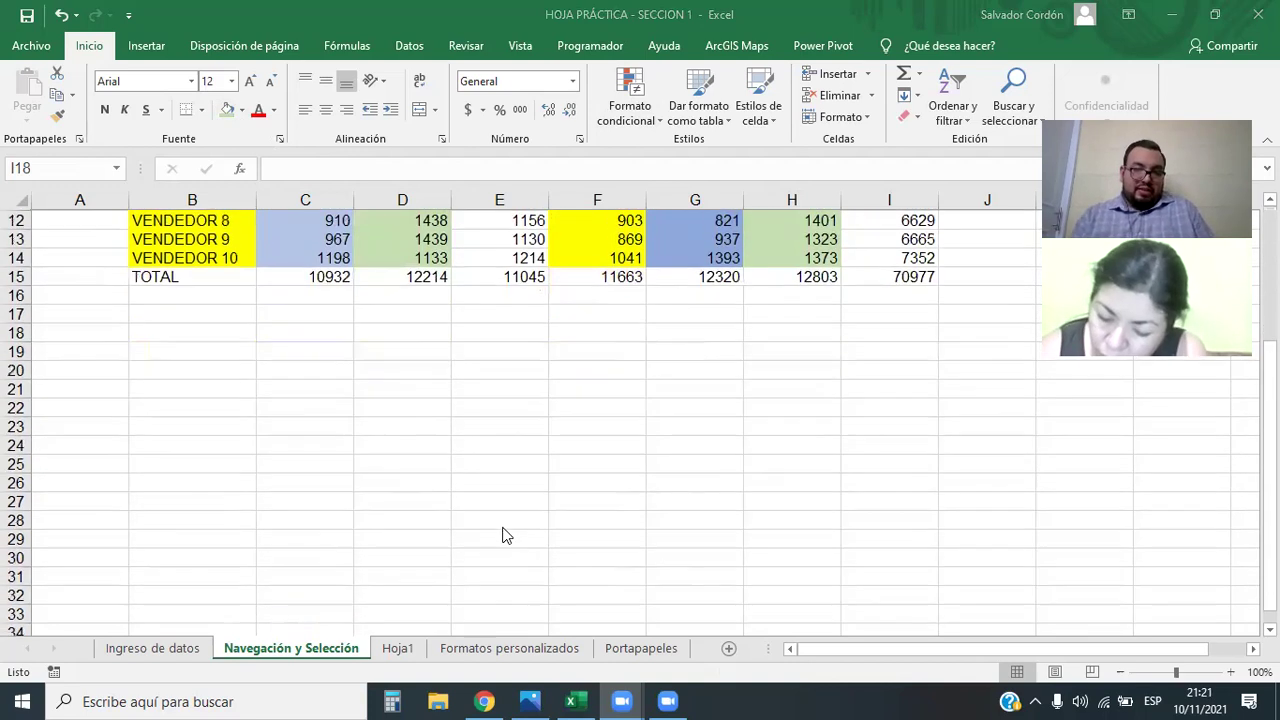
scroll(314, 429, "down", 2)
left_click(214, 269)
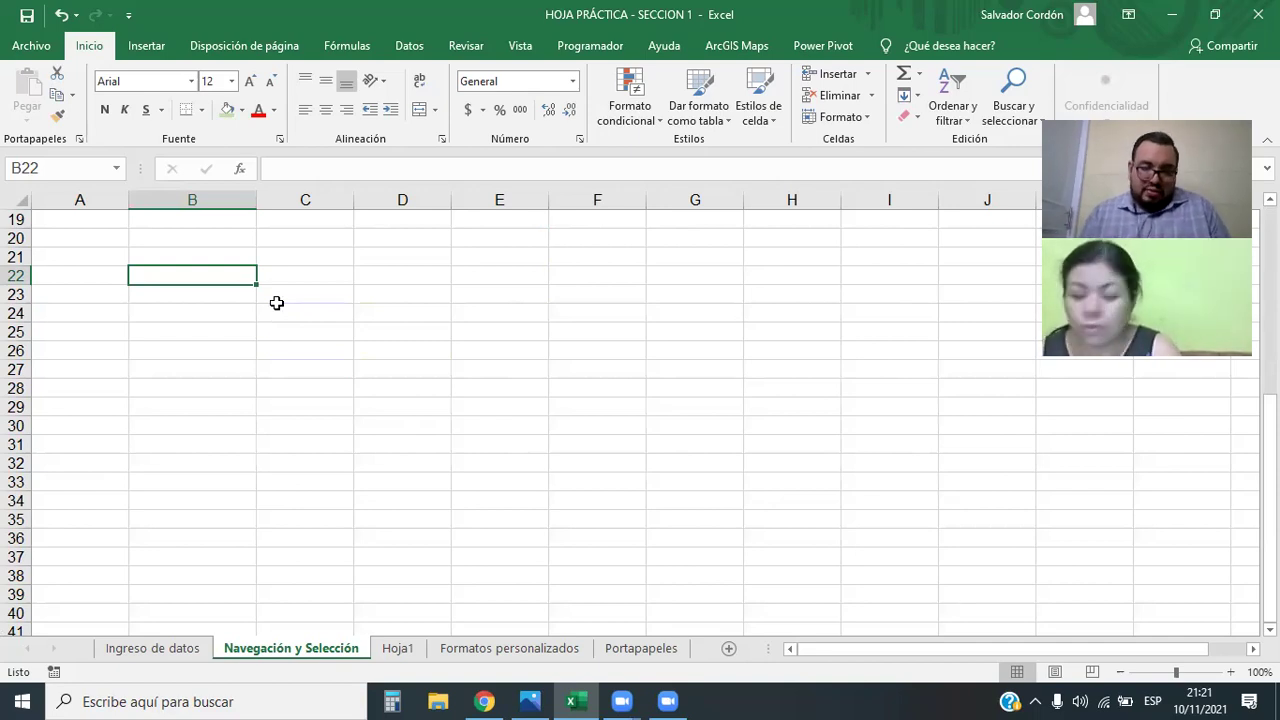
- Enter VENDEDOR 1 in B22 and fill it down to VENDEDOR 10 in B31
type("vED")
key("BackSpace")
key("BackSpace")
key("BackSpace")
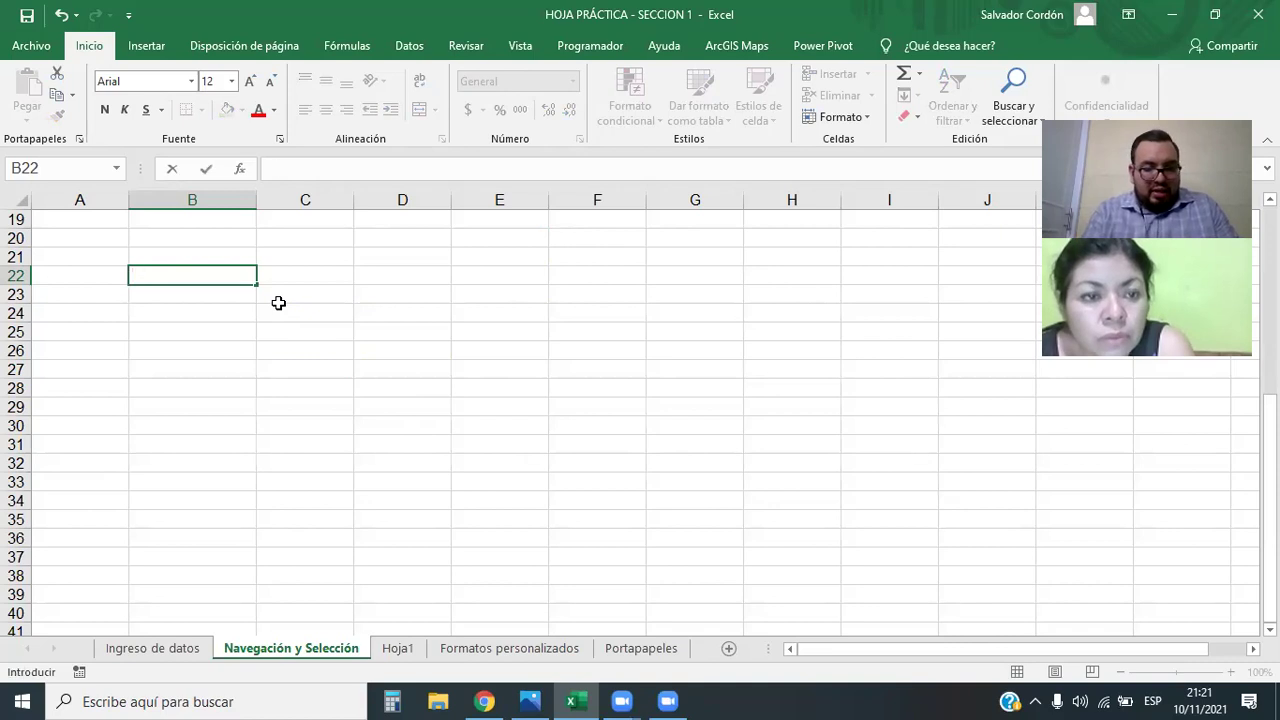
type("DEDOR ")
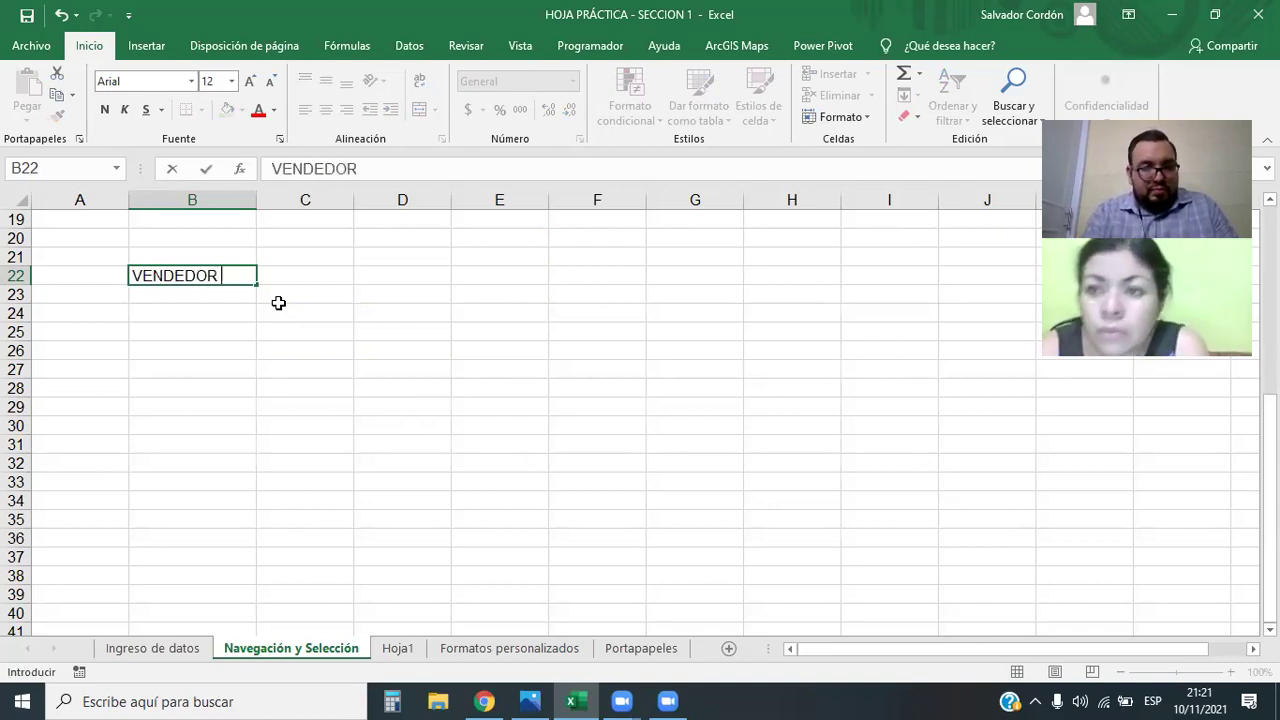
type("1")
key("Return")
left_click(242, 280)
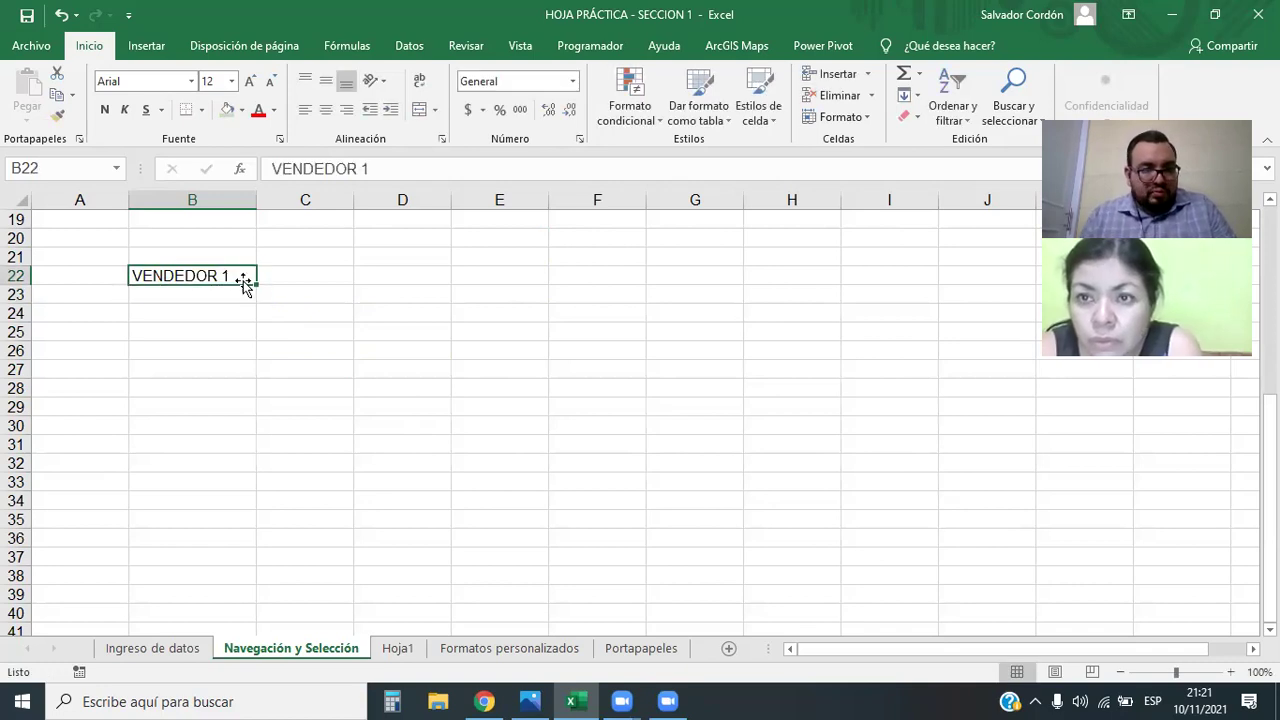
left_click_drag(255, 285, 236, 533)
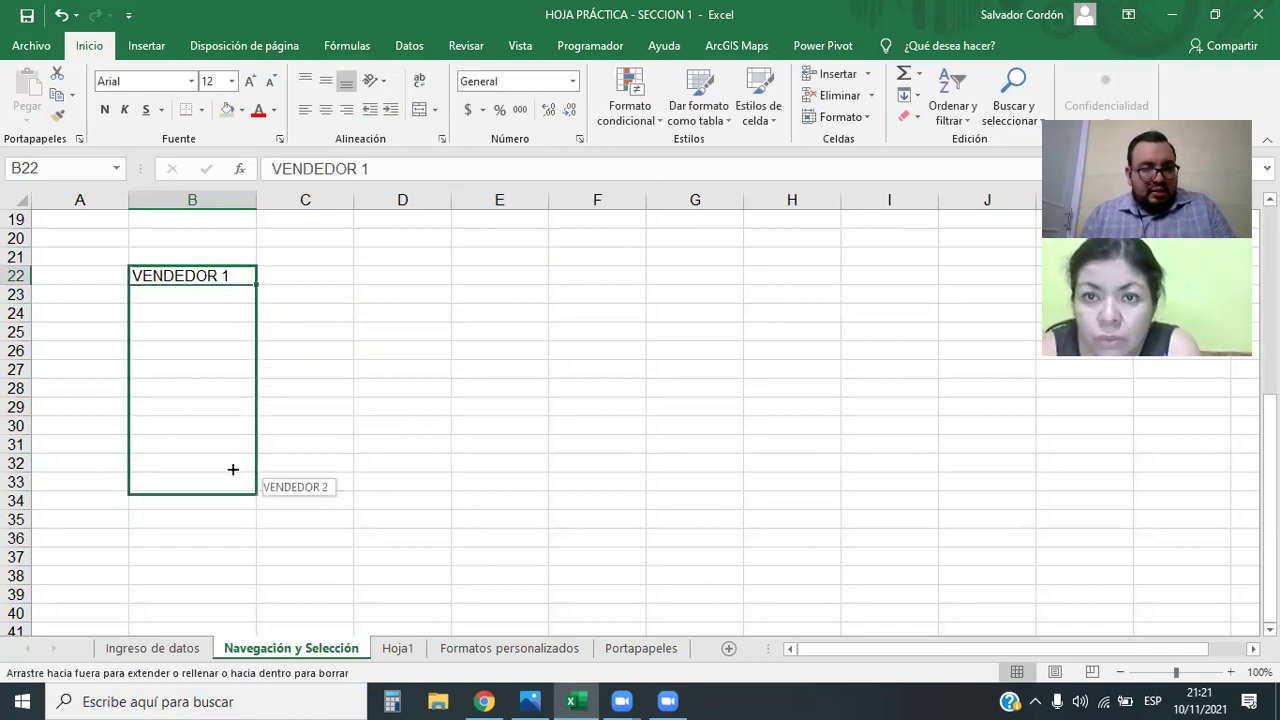
left_click_drag(236, 533, 234, 451)
- Review the filled B22:B31 list, then select cell C21 above it
left_click(402, 518)
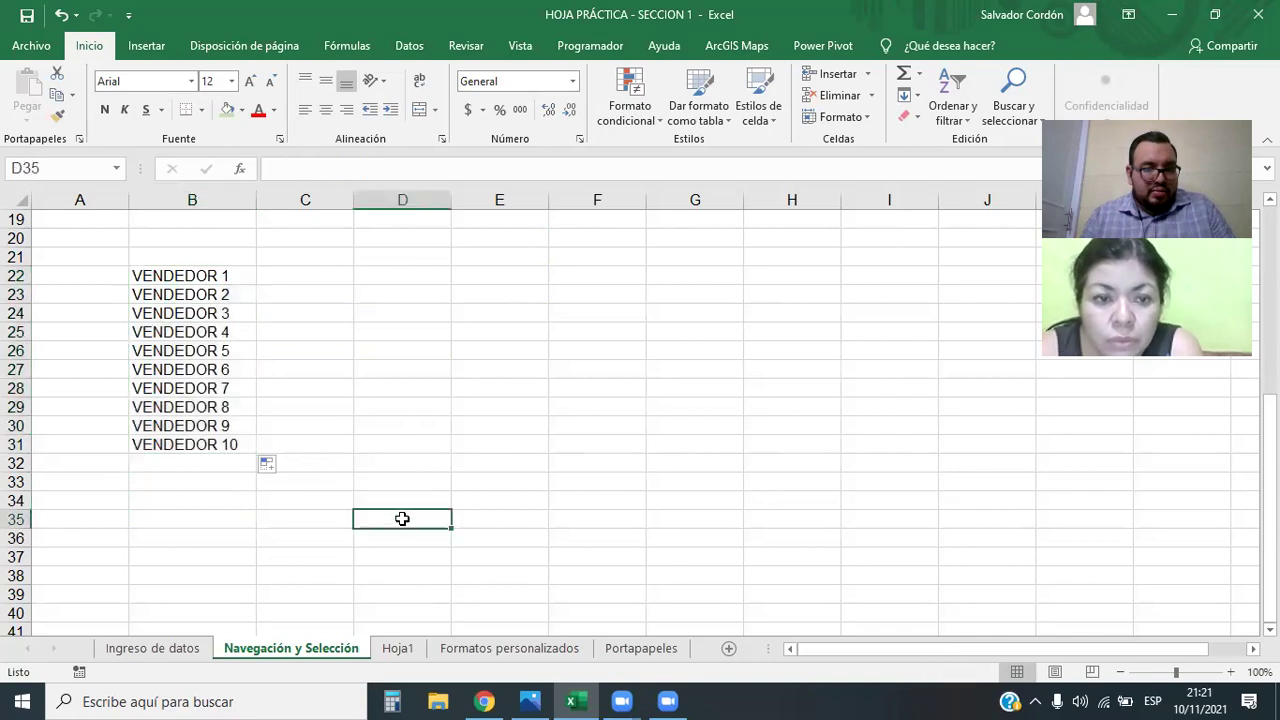
left_click_drag(198, 272, 190, 445)
left_click(249, 575)
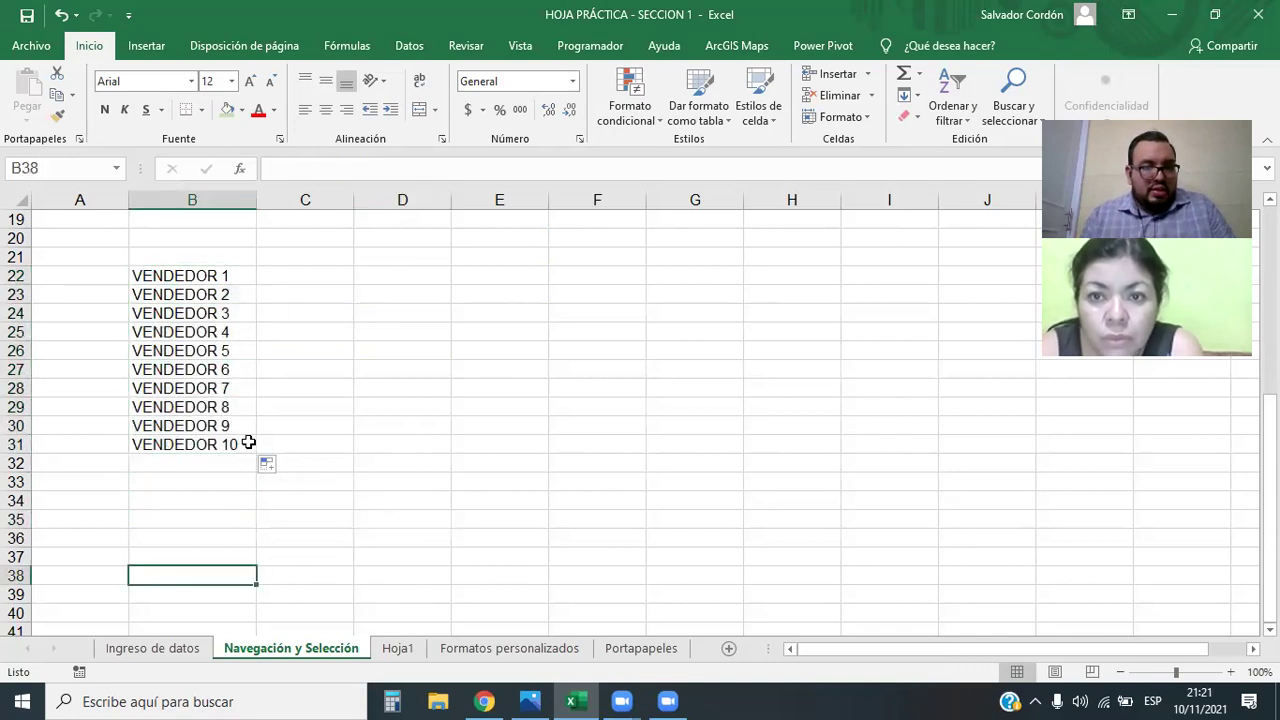
left_click(280, 260)
- Enter 10 in C21 and 11 in D21, then fill the series across to 16 in I21
type("10")
key("Return")
left_click(343, 255)
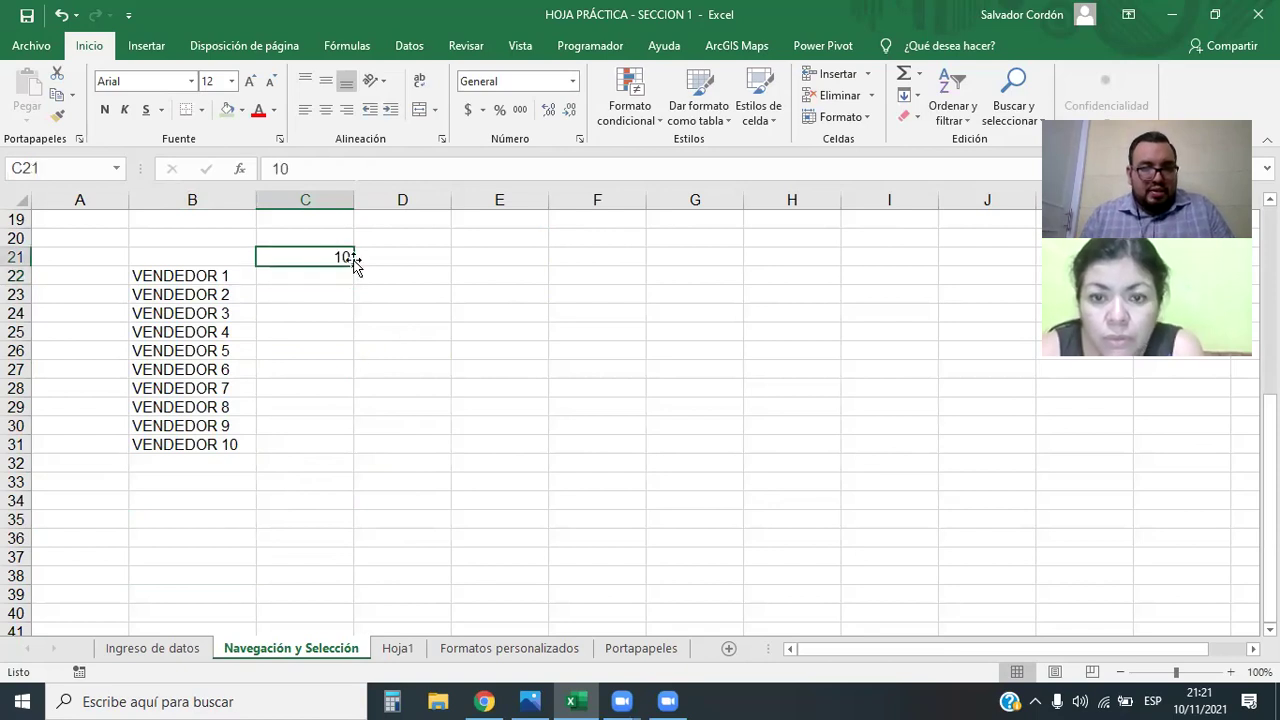
mouse_move(354, 265)
left_mouse_down()
mouse_move(793, 271)
mouse_move(351, 270)
left_mouse_up()
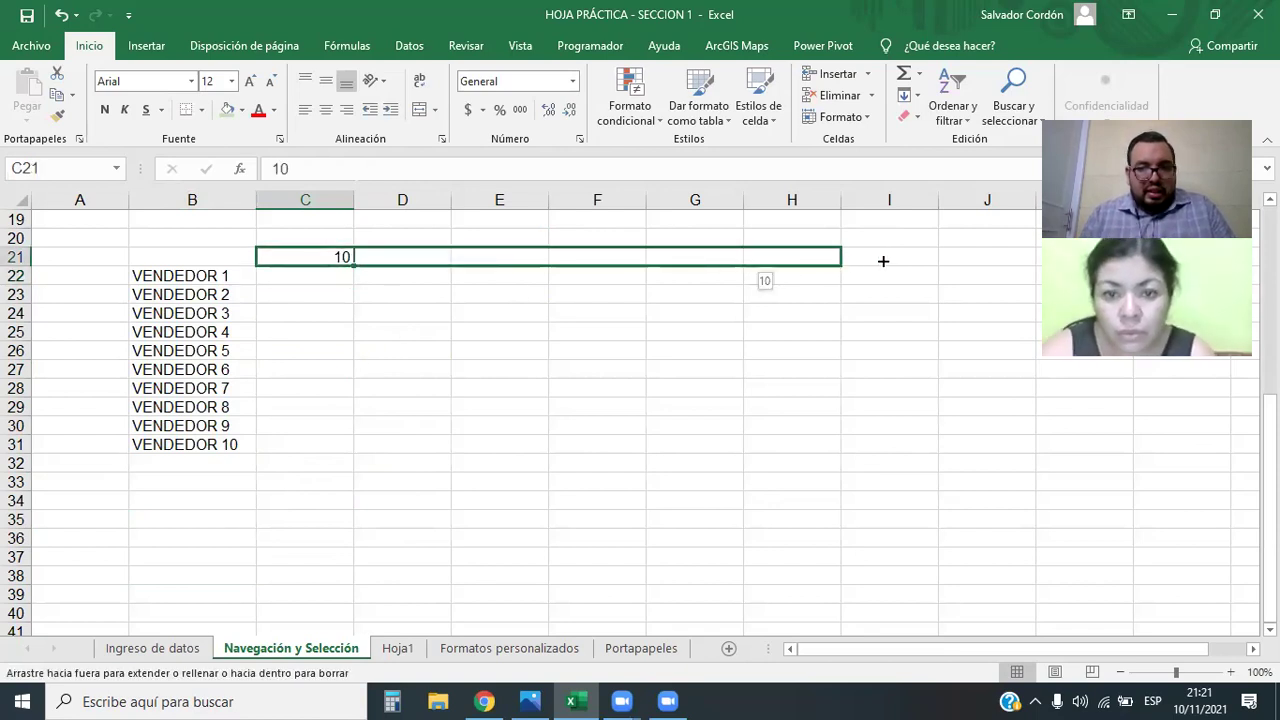
left_click(386, 255)
type("11")
key("Return")
left_click_drag(330, 257, 943, 255)
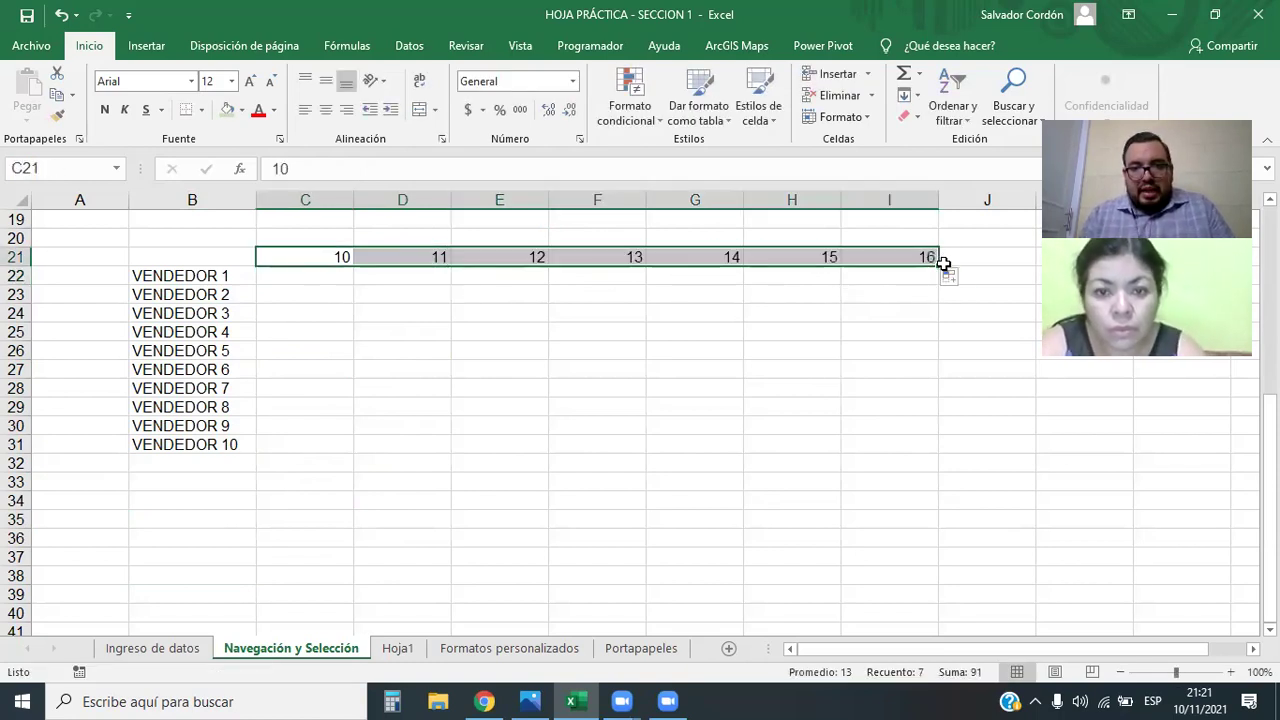
left_click(885, 424)
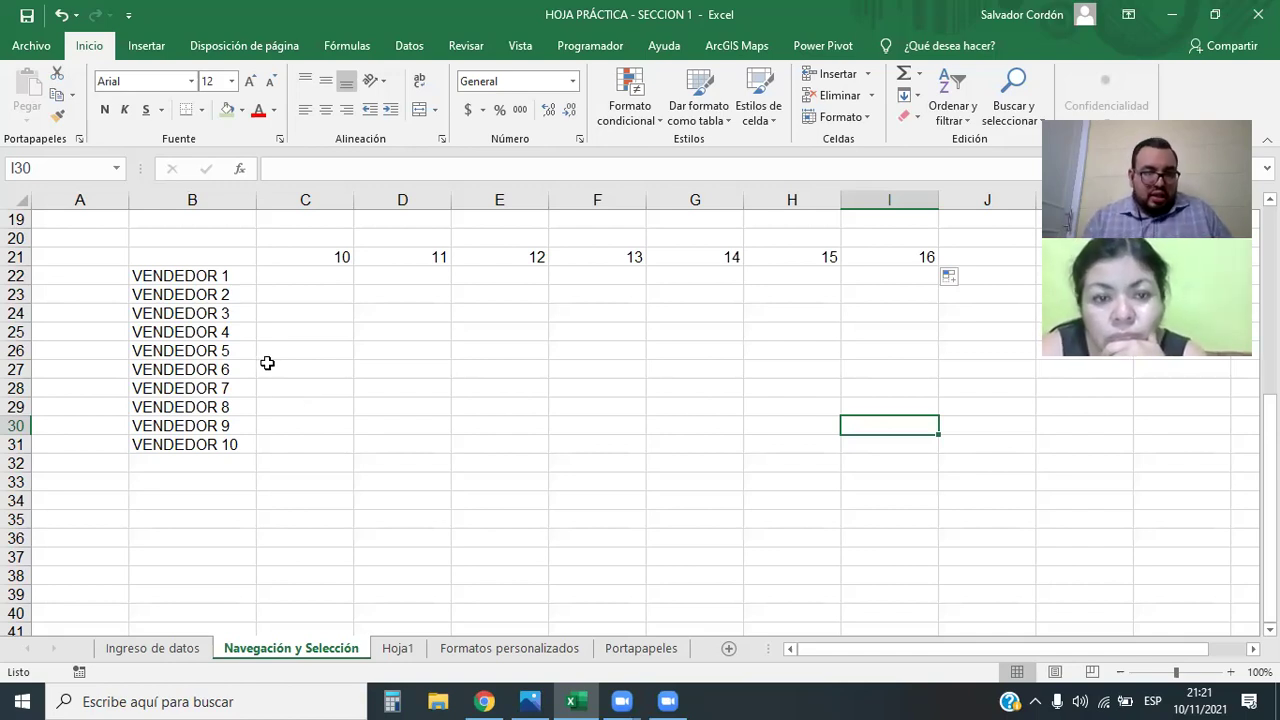
- Make the VENDEDOR list B22:B31 and the numbers C21:I21 bold and centred
left_click_drag(234, 275, 234, 446)
left_click_drag(323, 257, 916, 251, "ctrl")
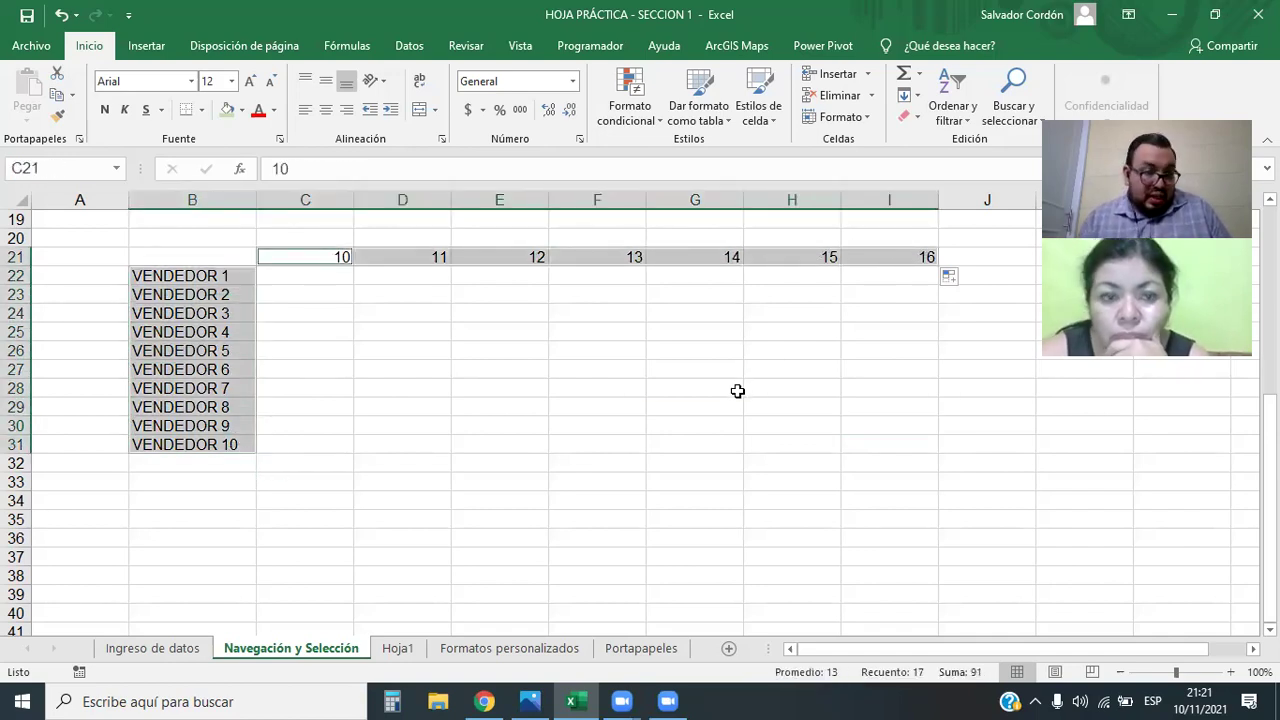
left_click(466, 456)
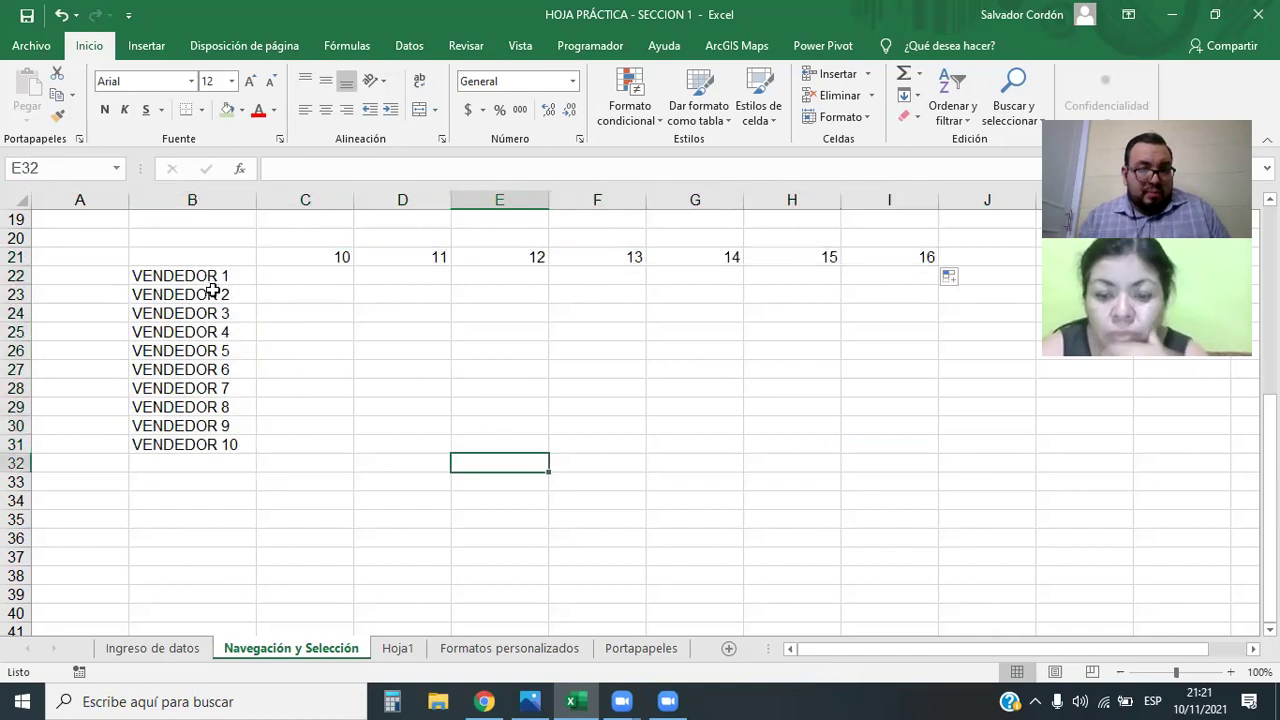
left_click_drag(209, 278, 209, 445)
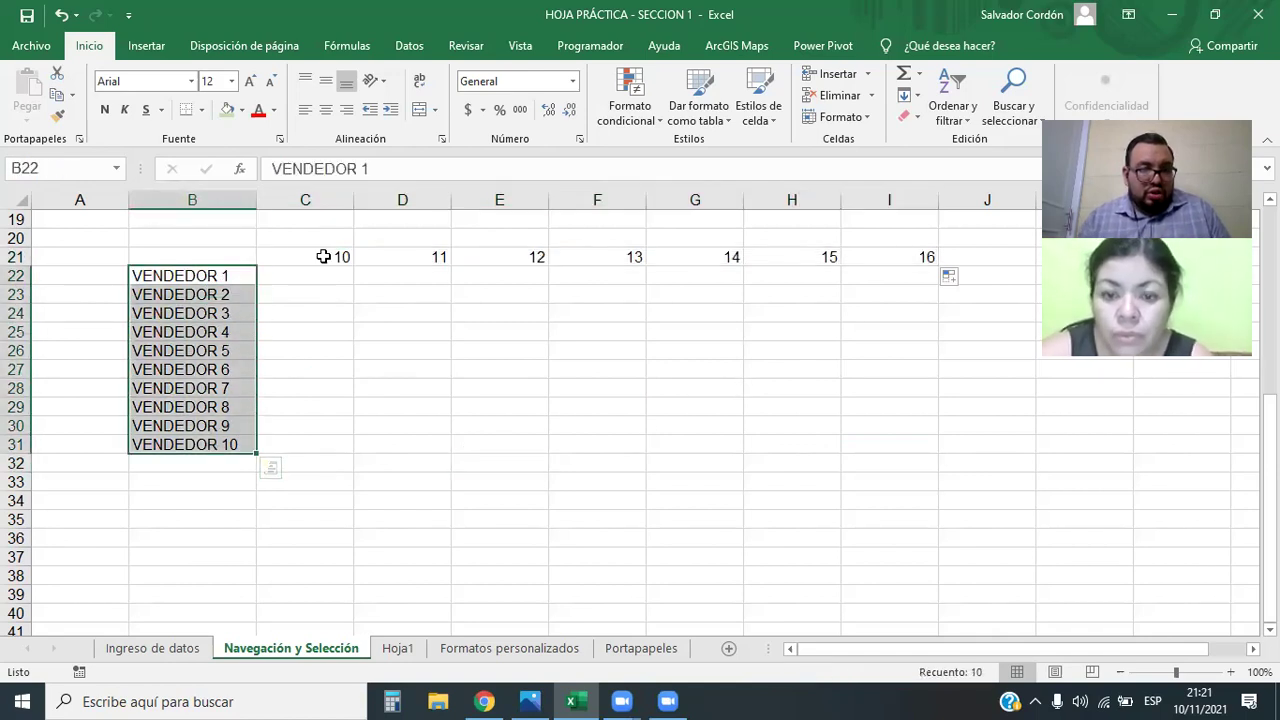
left_click_drag(329, 256, 897, 256, "ctrl")
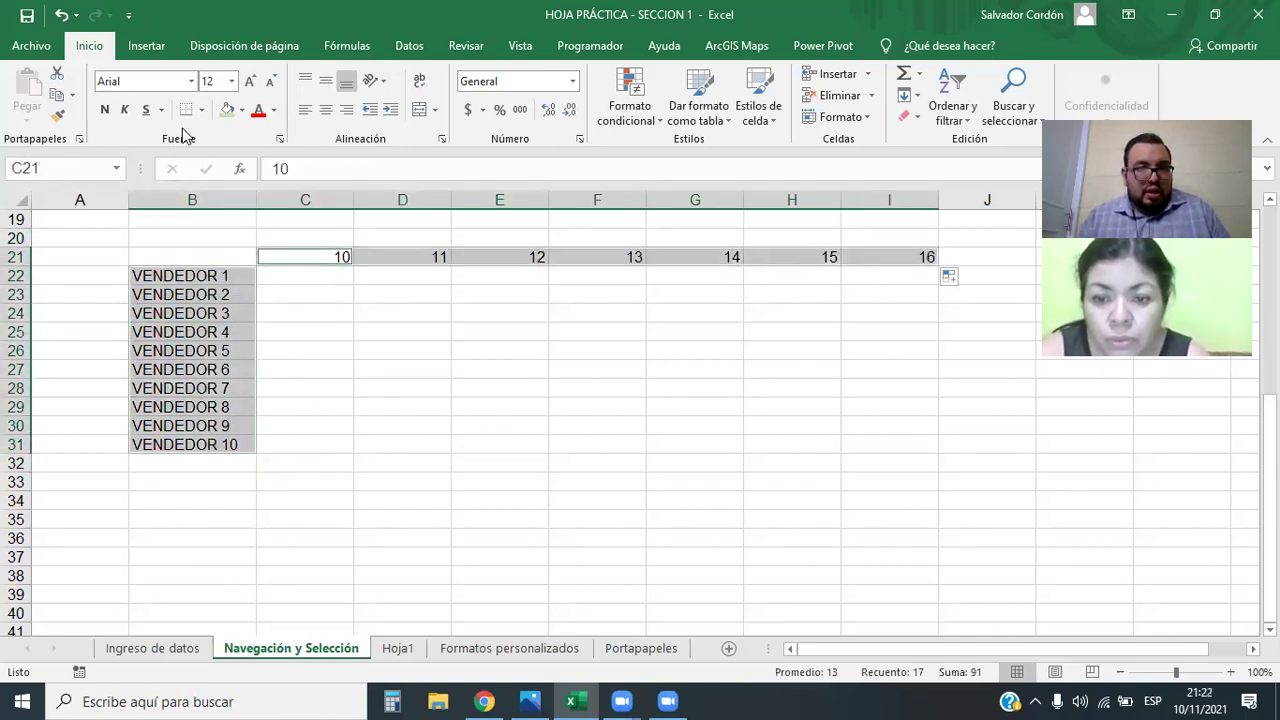
left_click(104, 109)
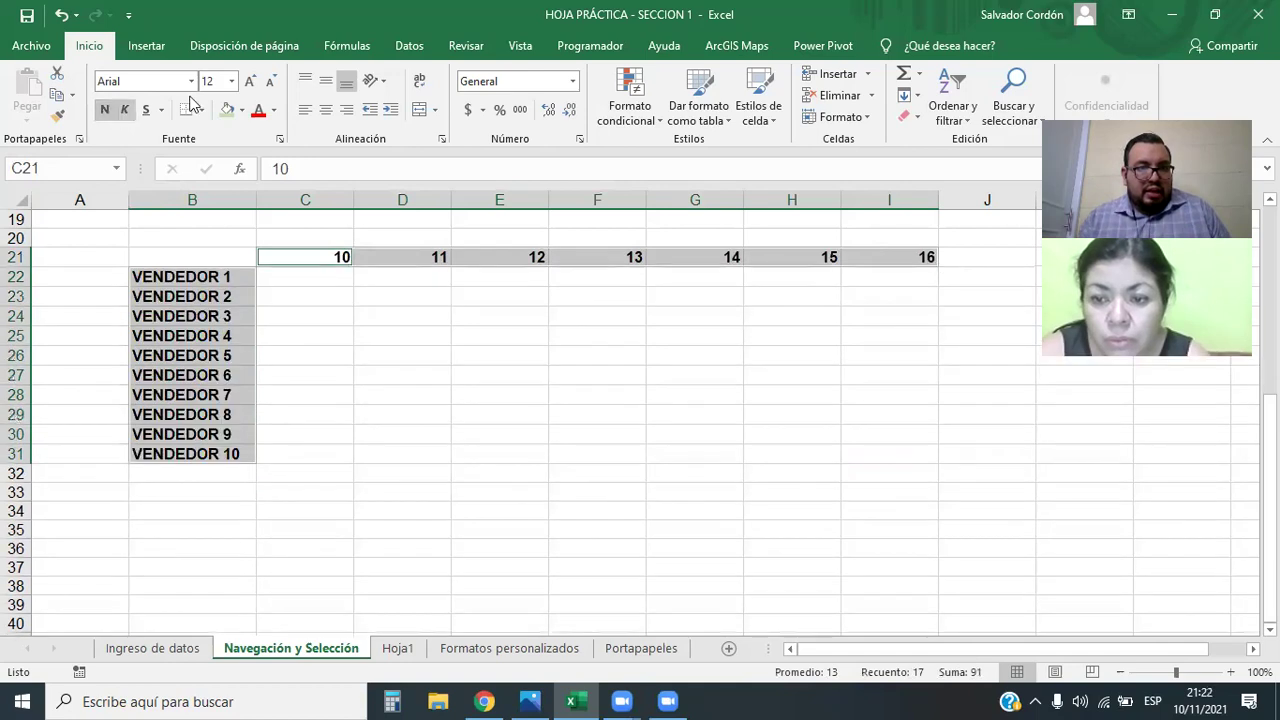
left_click(325, 109)
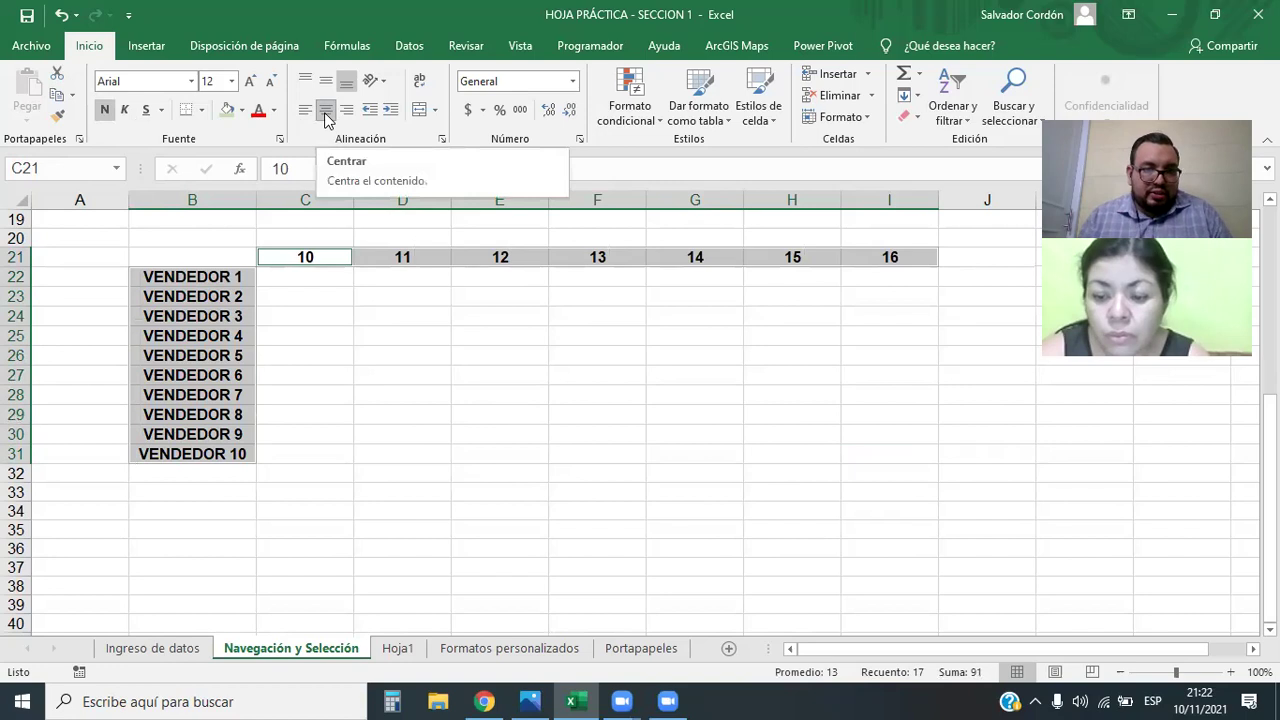
left_click(370, 320)
- Apply All Borders to the table body B22:I31 together with the C21:I21 header row
left_click_drag(254, 271, 889, 455)
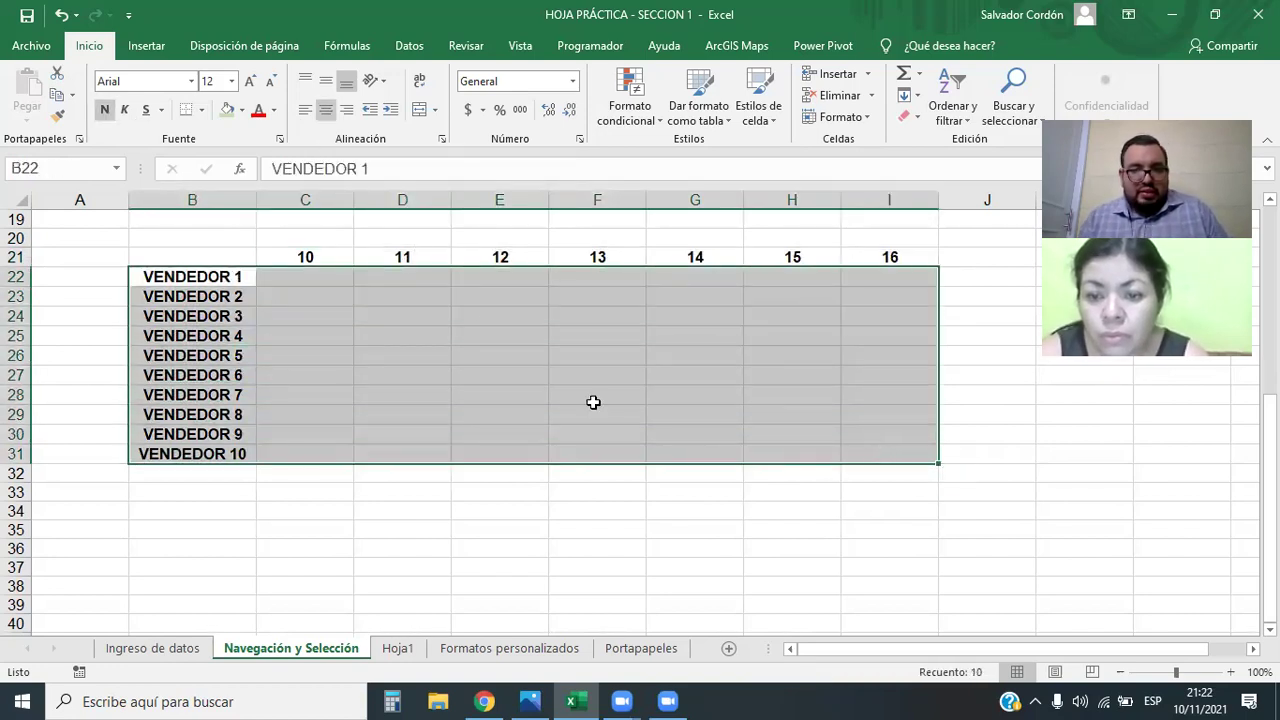
left_click_drag(309, 259, 889, 257, "ctrl")
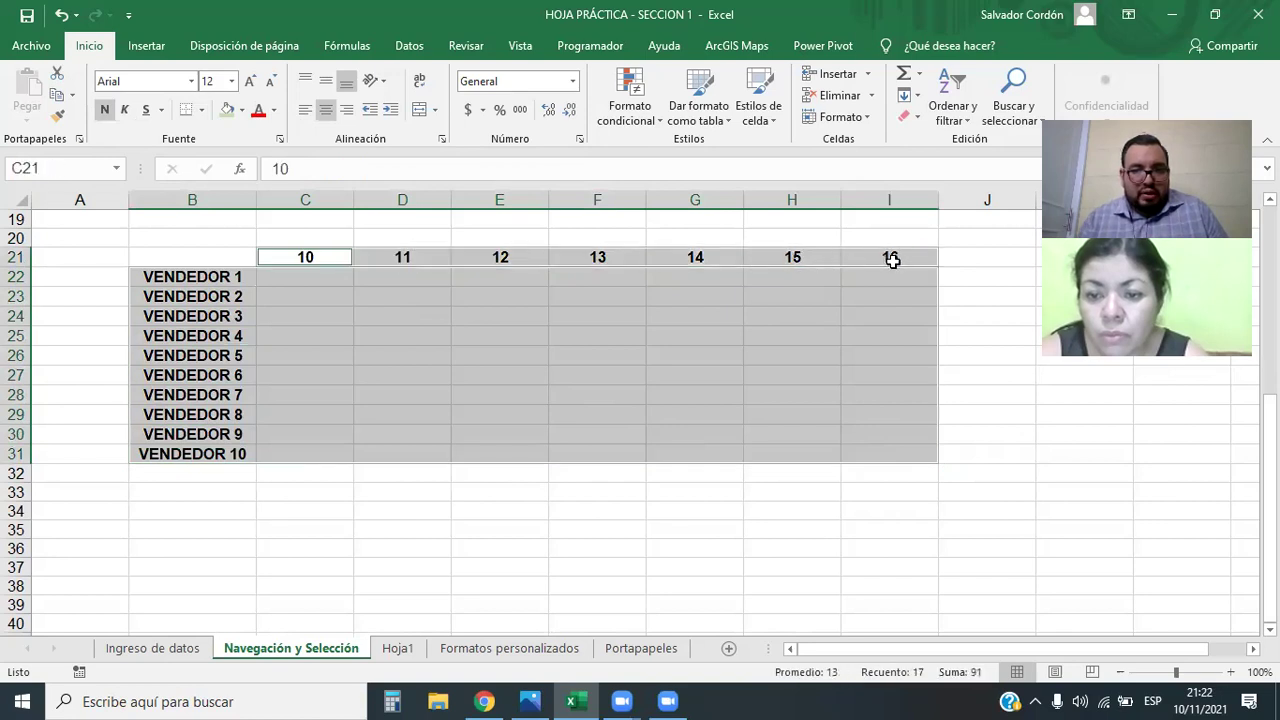
left_click(201, 110)
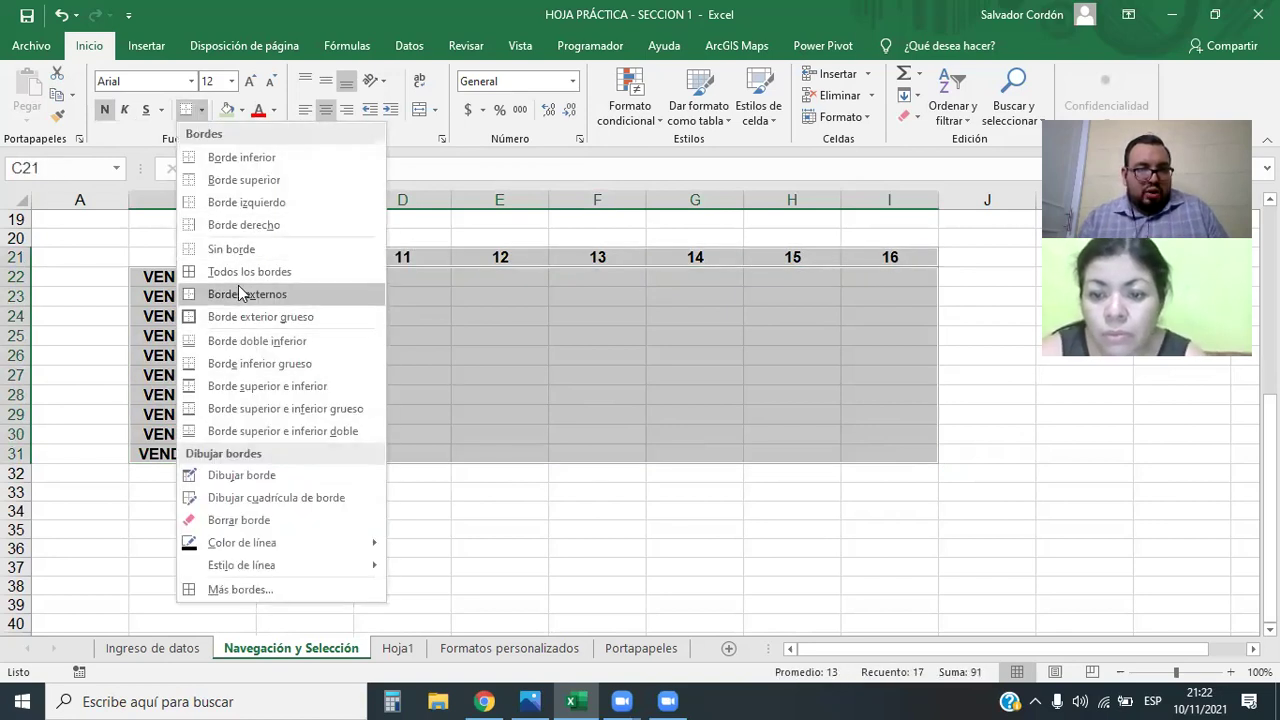
left_click(243, 269)
left_click(660, 530)
left_click(717, 606)
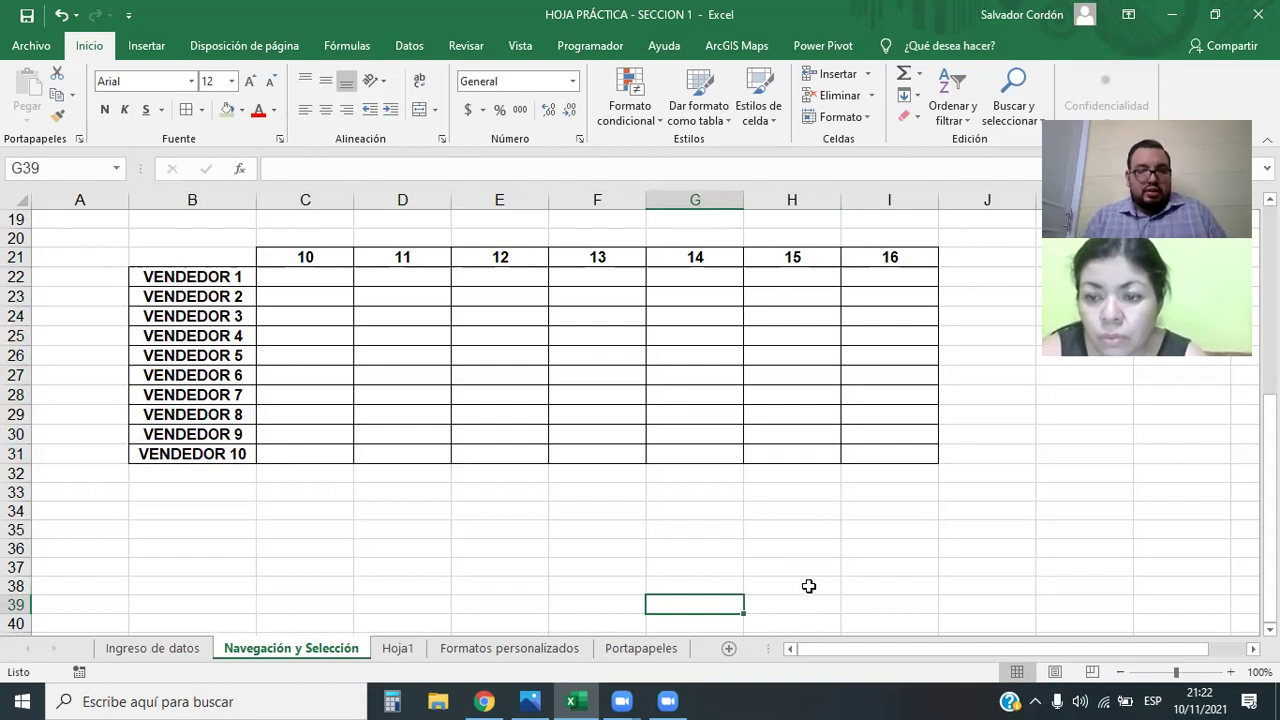
key("ctrl+z")
key("ctrl+z")
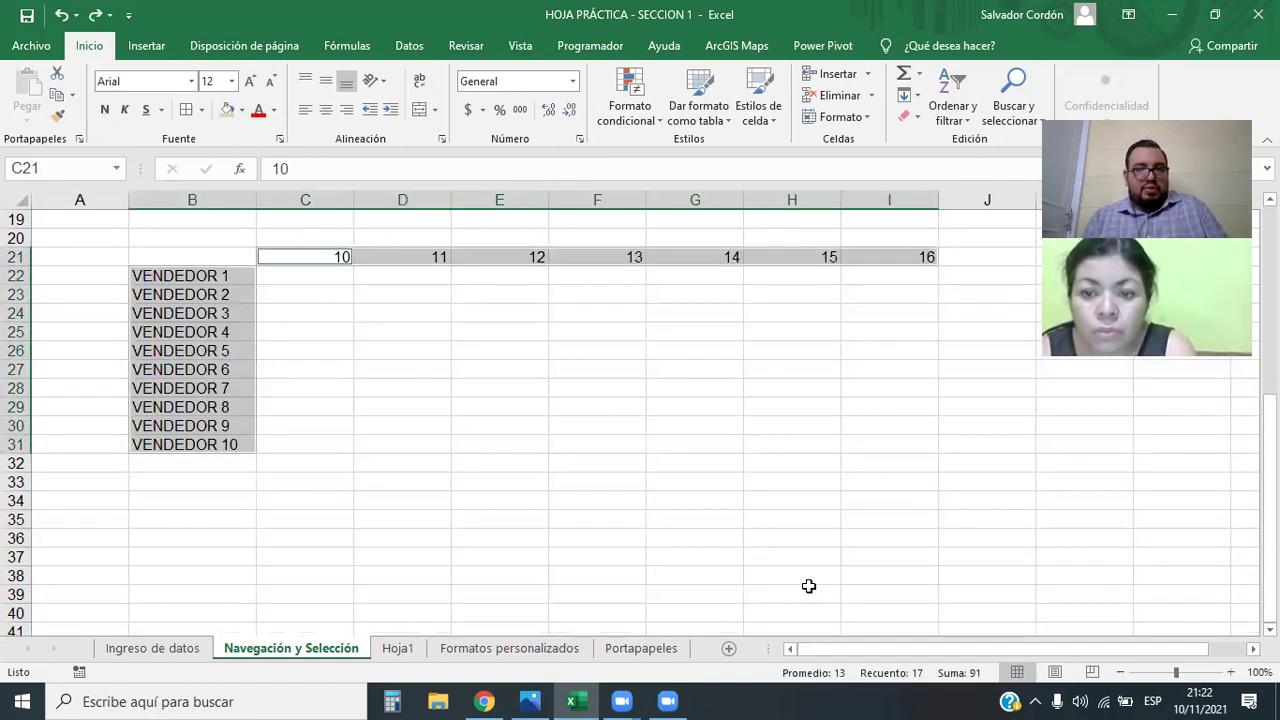
left_click(591, 557)
left_click_drag(214, 283, 229, 450)
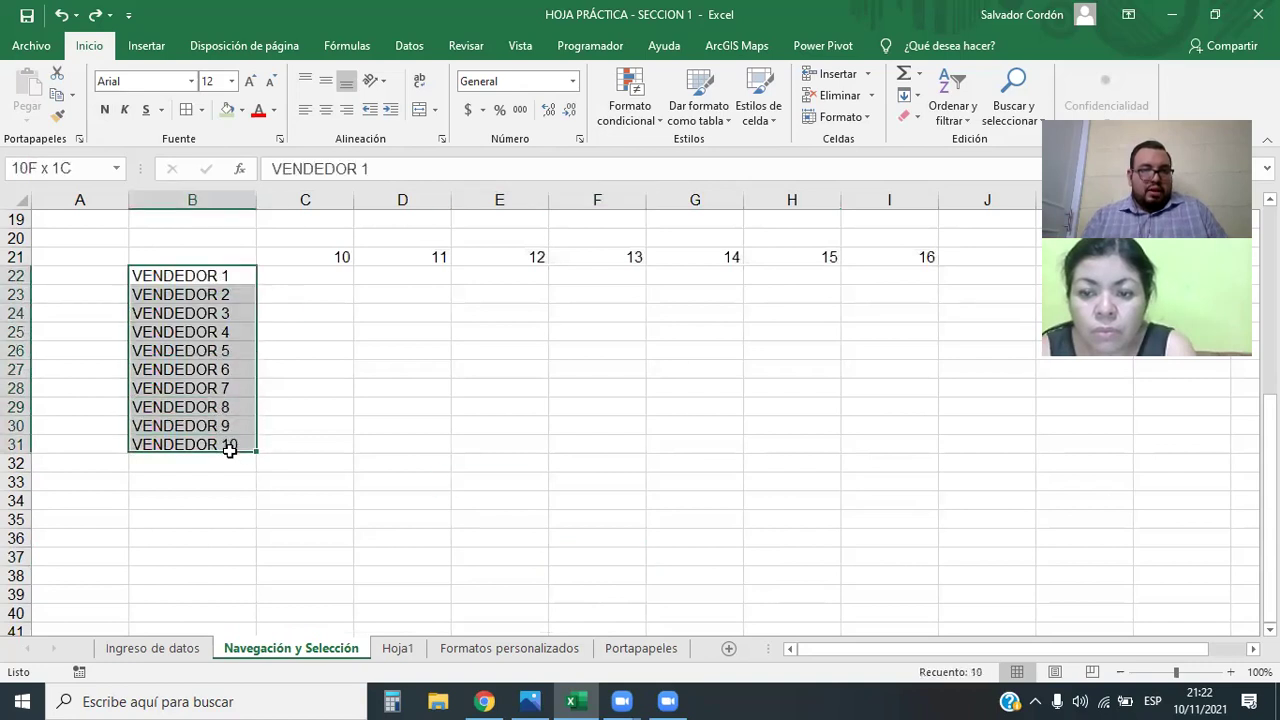
left_click(104, 109)
mouse_move(328, 256)
left_mouse_down()
mouse_move(730, 272)
mouse_move(940, 256)
left_mouse_up()
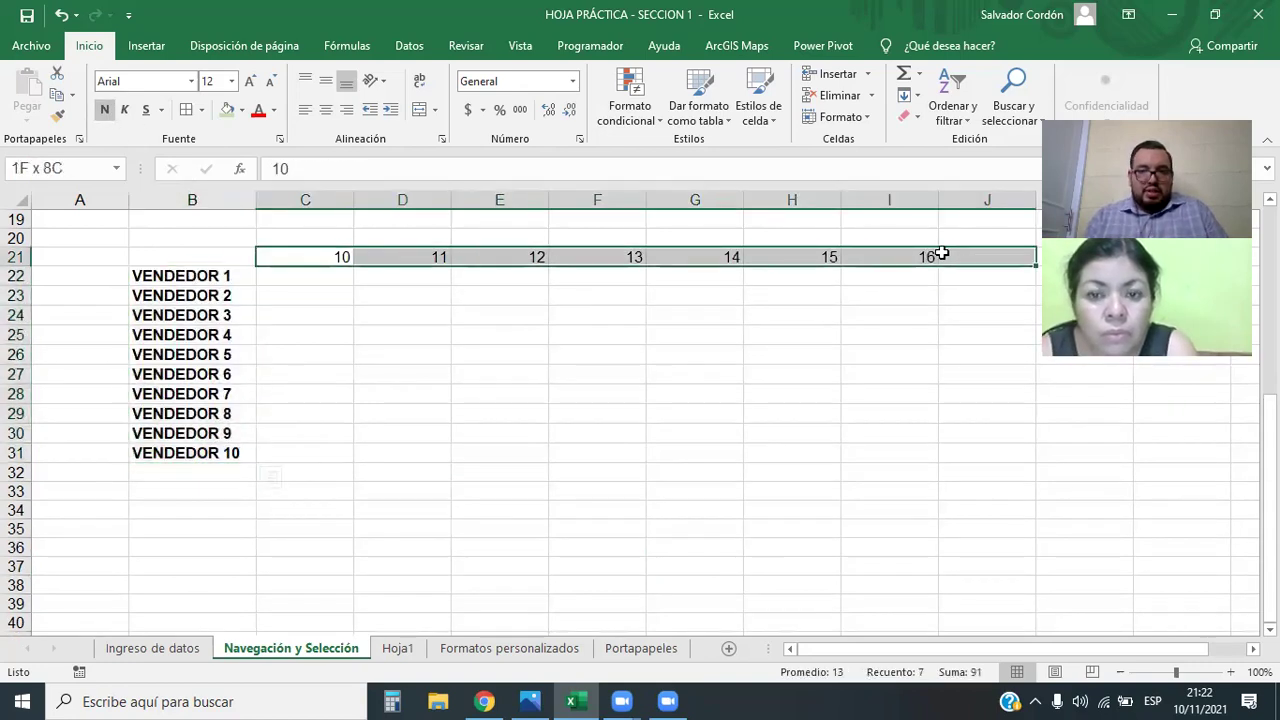
left_click(104, 109)
left_click(402, 414)
left_click_drag(190, 276, 902, 449)
left_click(186, 109)
left_click(313, 261)
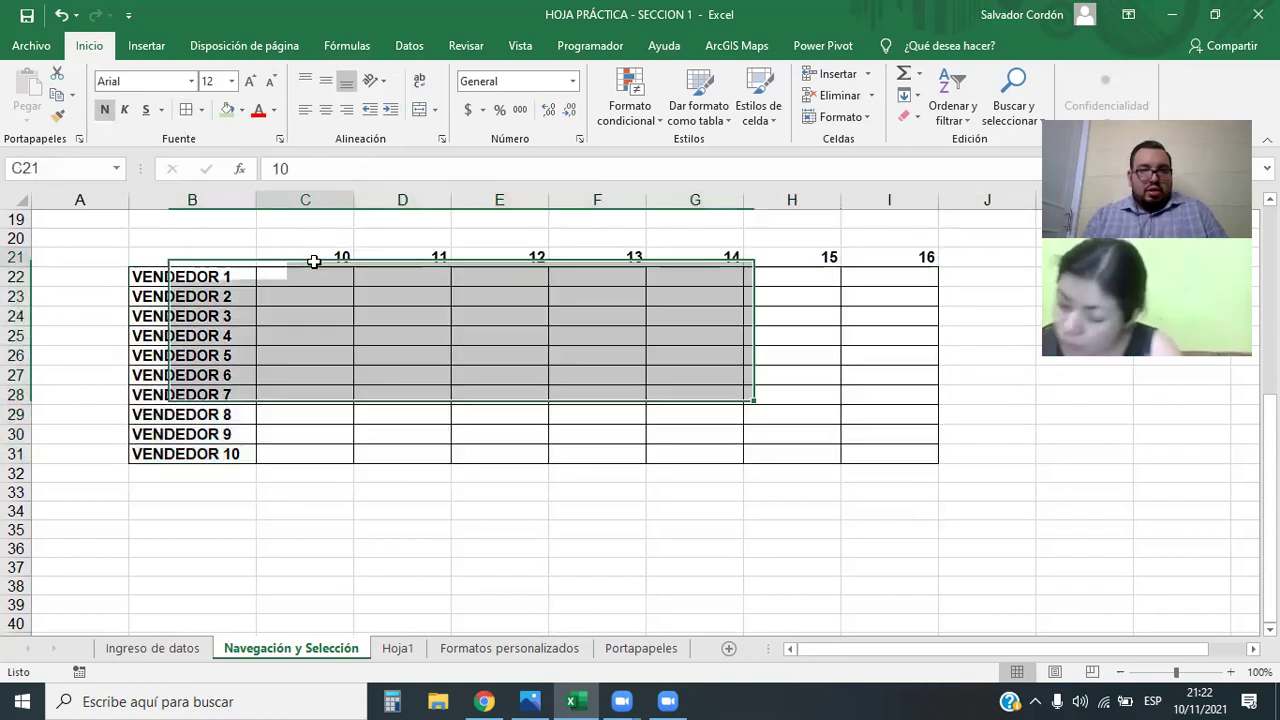
left_click_drag(313, 261, 915, 258)
left_click(178, 110)
left_click(316, 430)
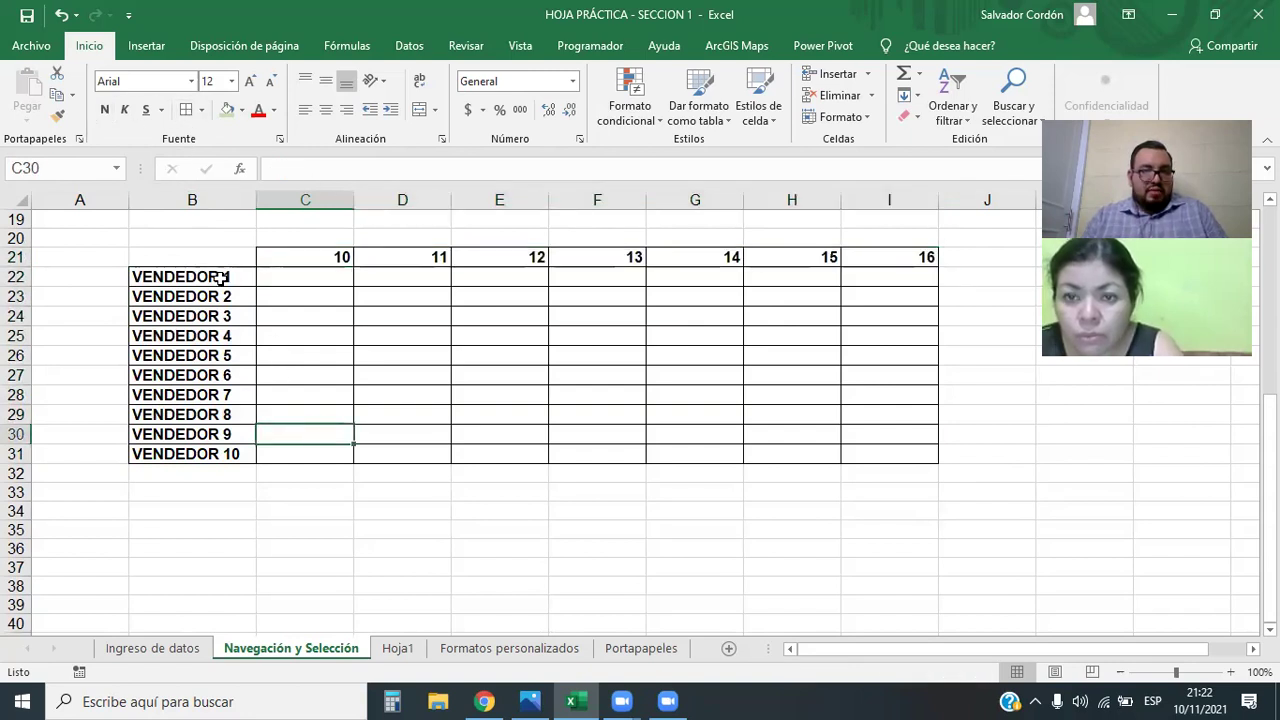
left_click_drag(220, 279, 246, 453)
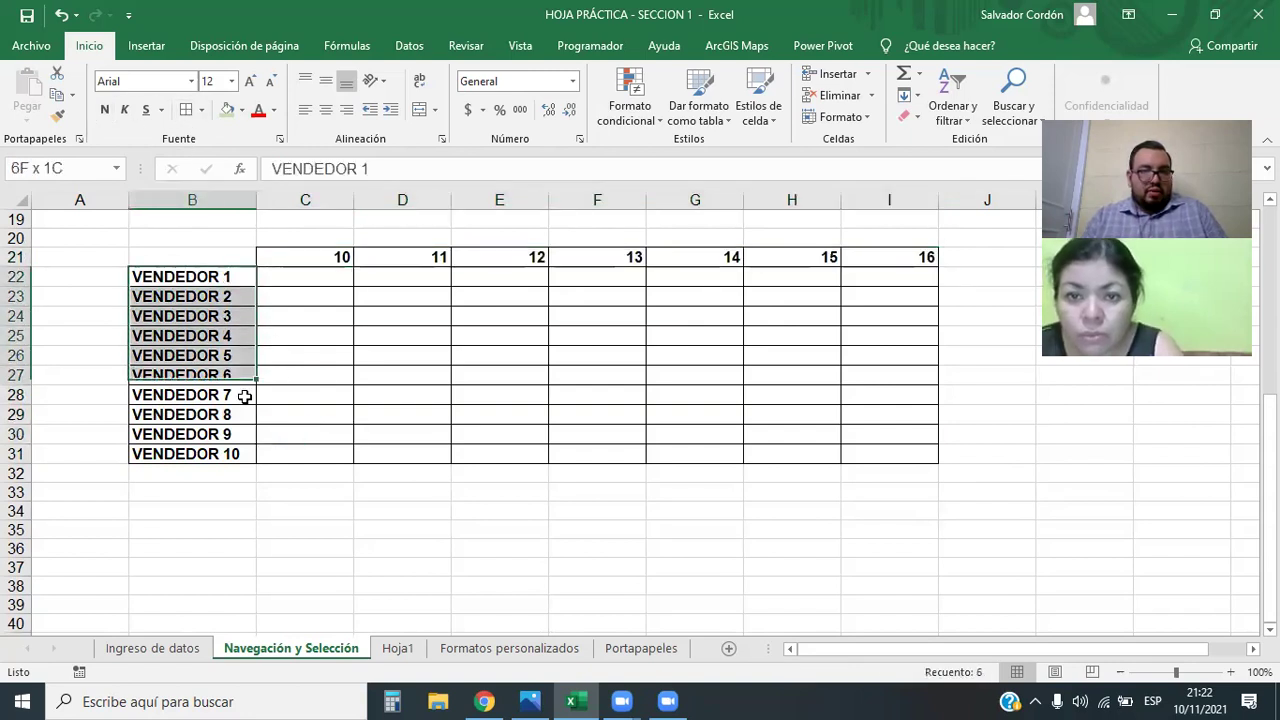
left_click(326, 110)
left_click_drag(337, 257, 905, 258)
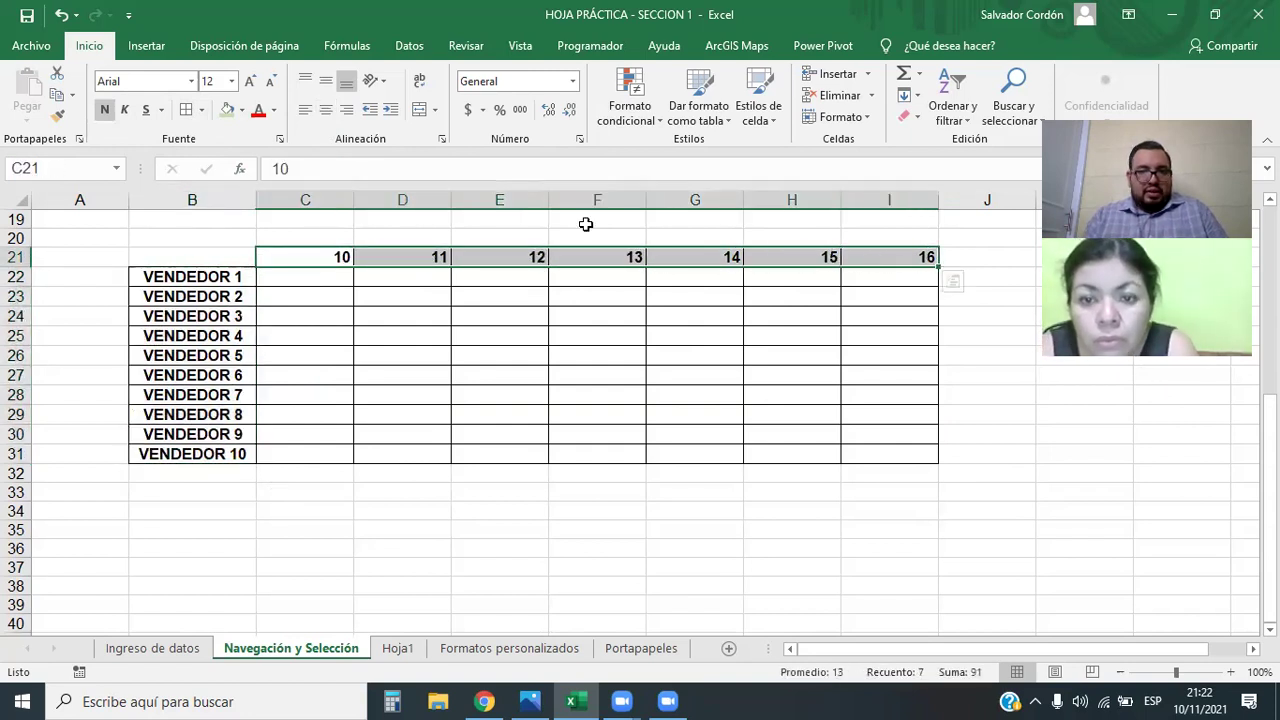
left_click(326, 110)
left_click(626, 529)
left_click(700, 584)
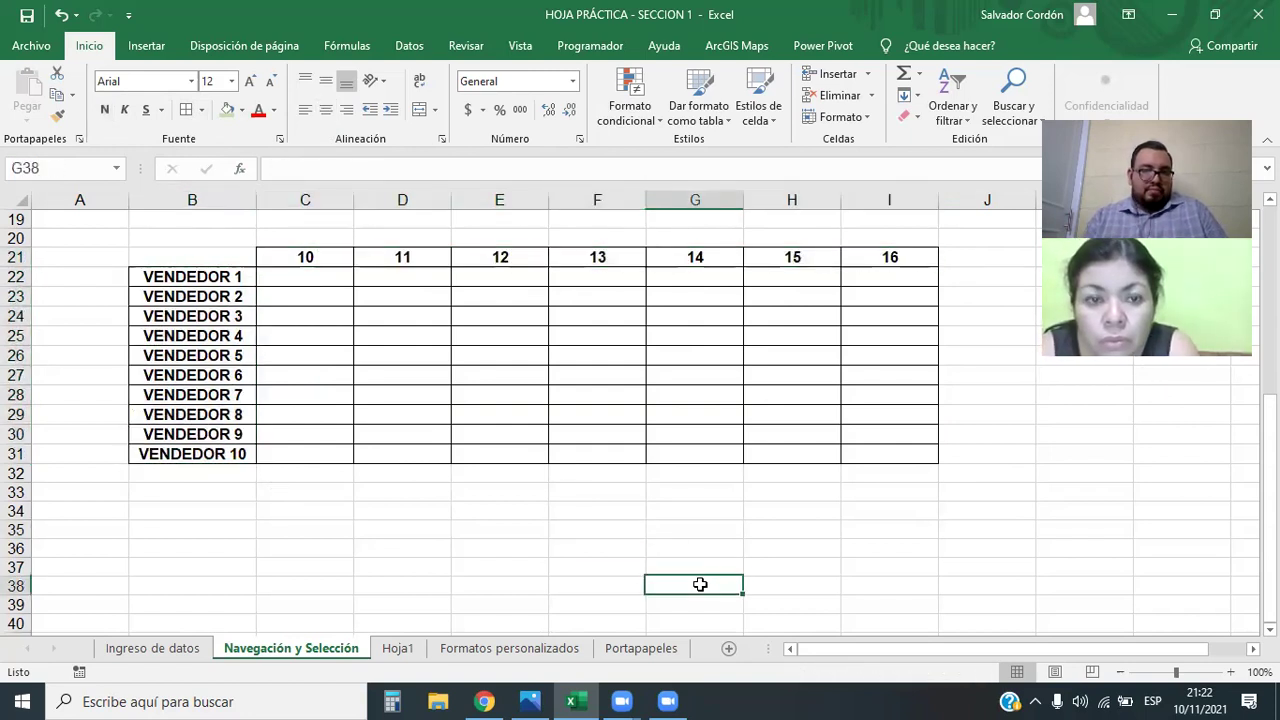
left_click(705, 571)
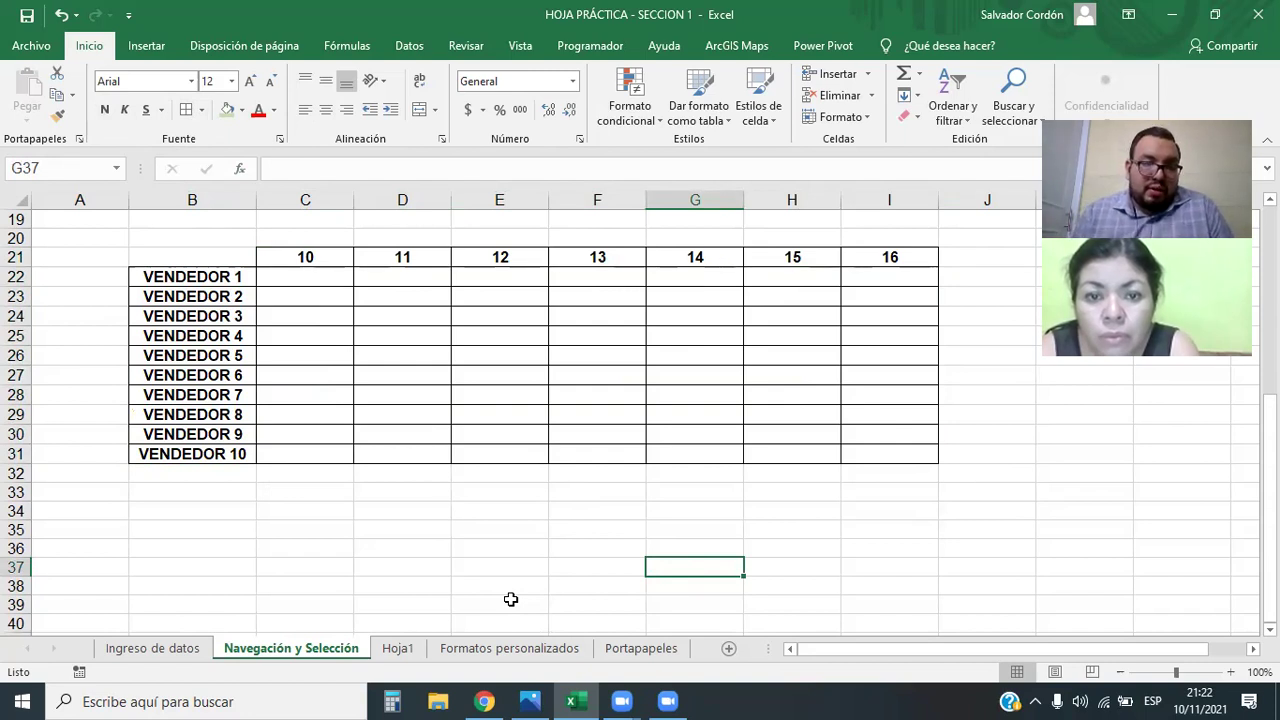
- Type RUTA 1 in B22 and fill it down to RUTA 10 in B31, replacing the VENDEDOR labels
left_click(195, 276)
type("RUTA")
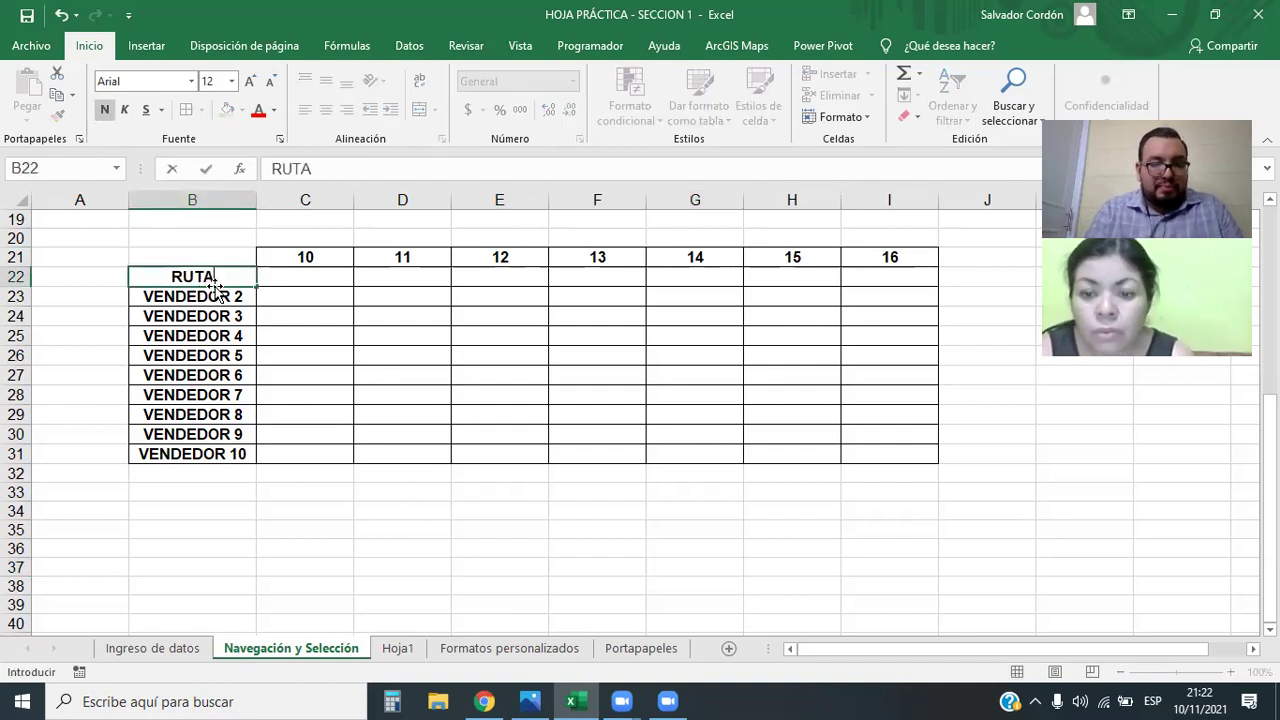
type(" 1")
key("Return")
left_click(214, 278)
left_click_drag(256, 286, 256, 455)
left_click(551, 528)
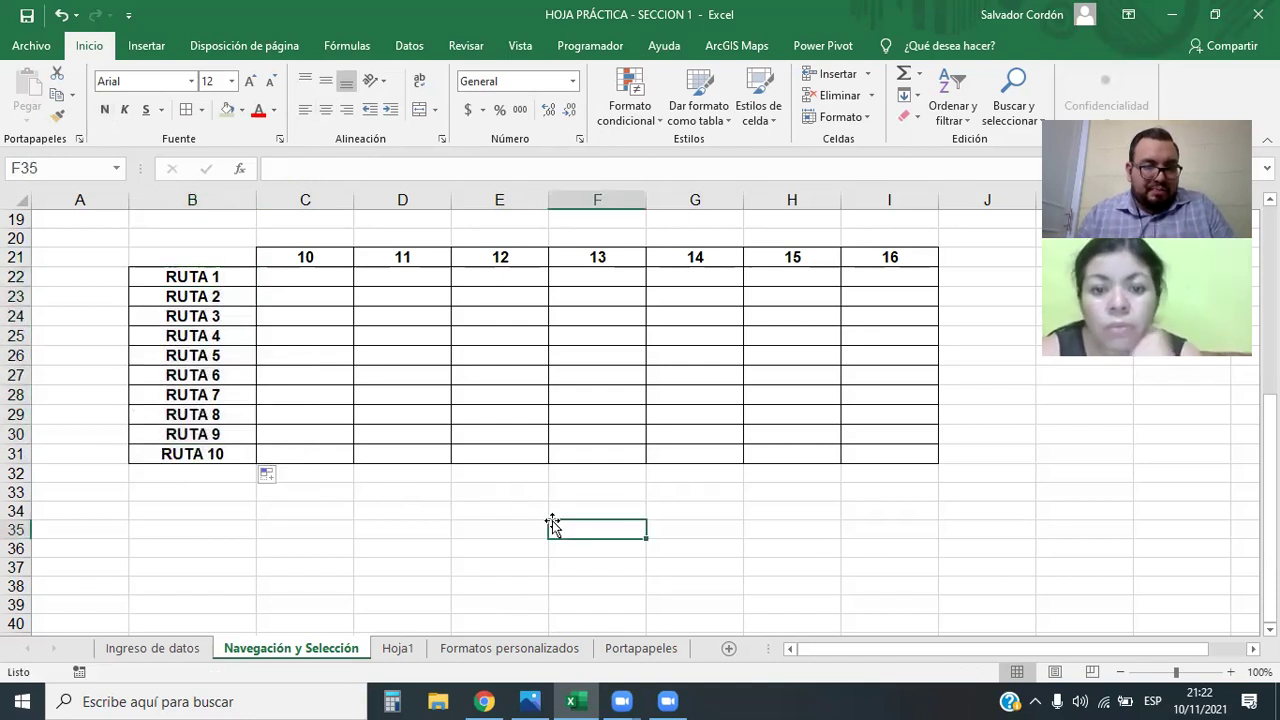
left_click(368, 552)
left_click(246, 296)
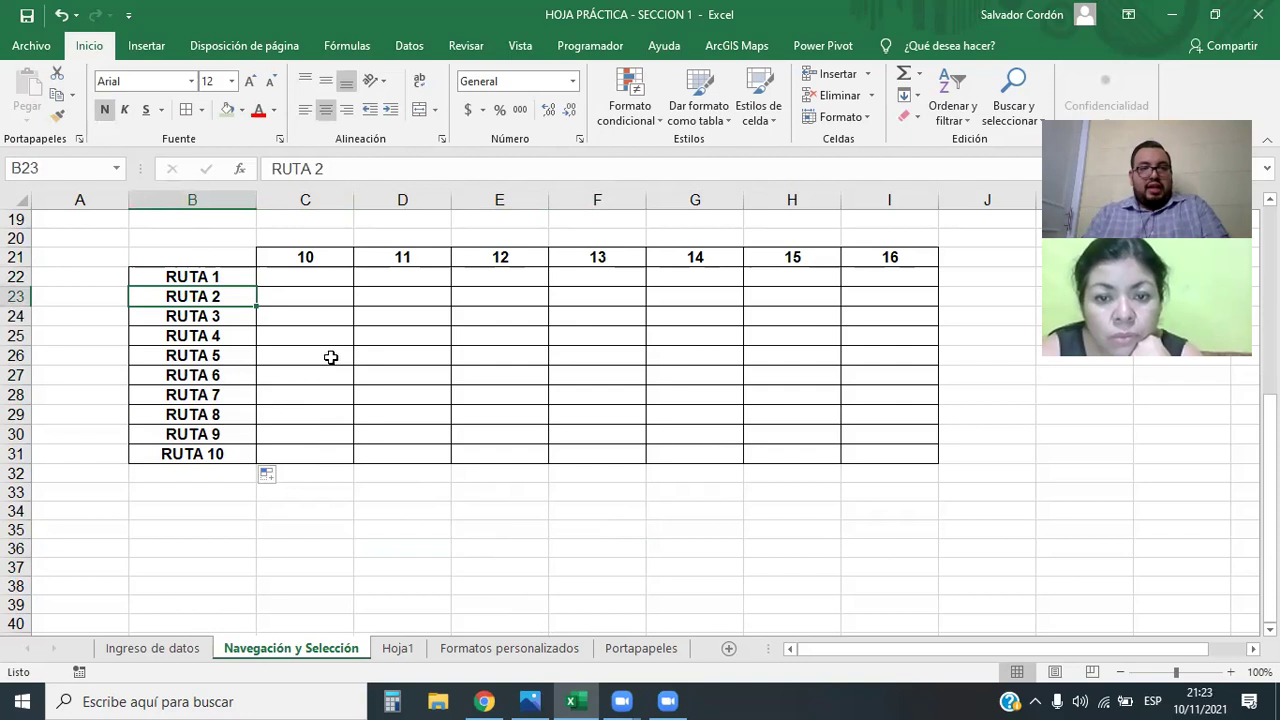
left_click(426, 580)
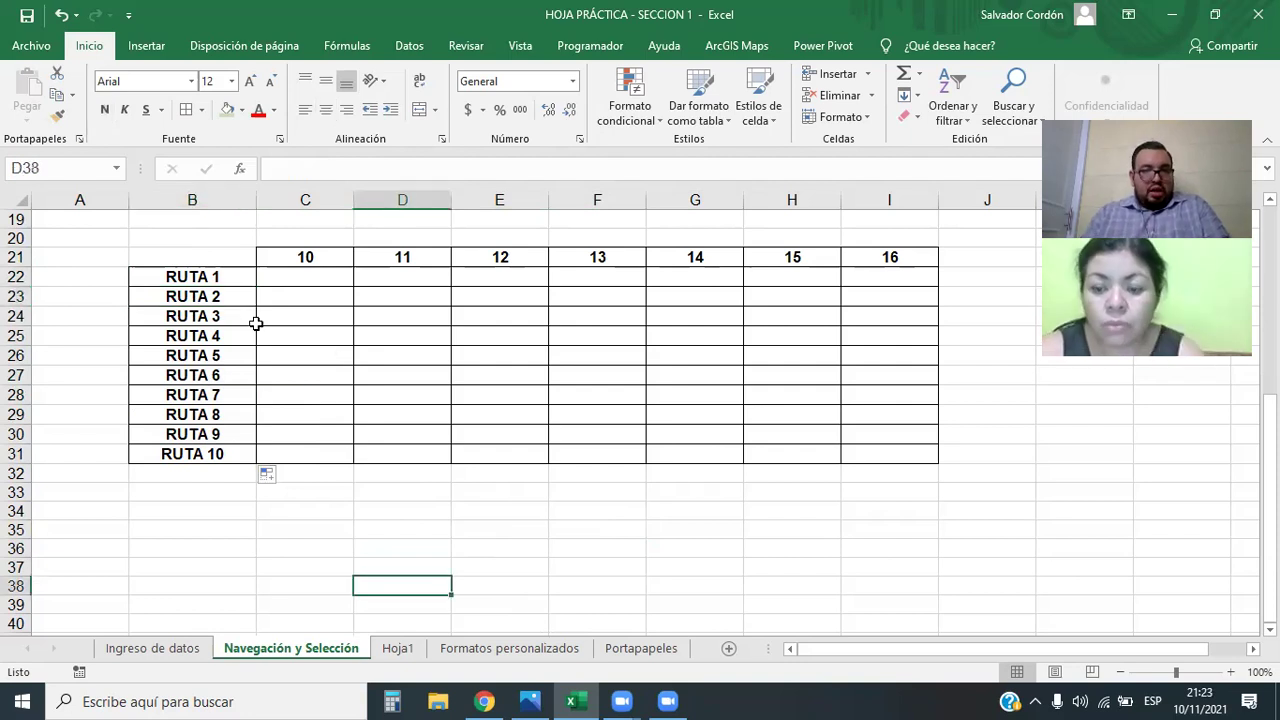
- Fill C22:C24 light green, then undo that fill and an accidental cell move
left_click(308, 279)
left_click_drag(317, 301, 319, 319)
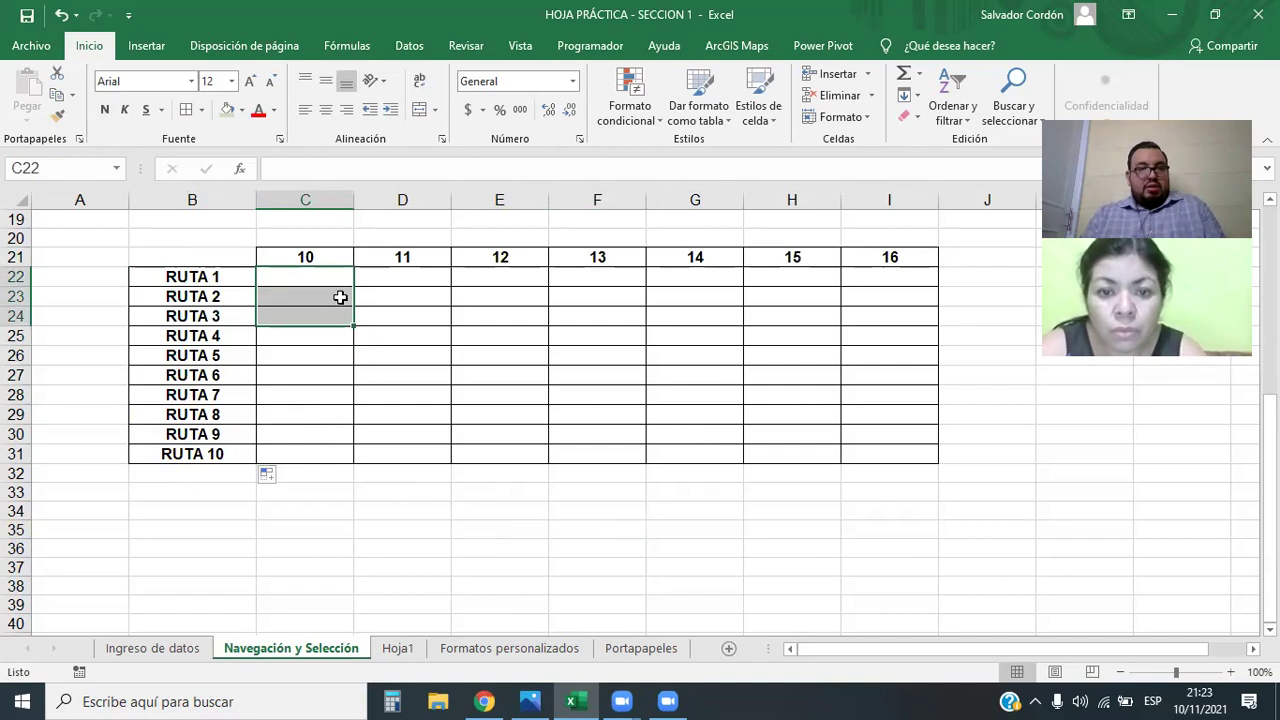
left_click(241, 110)
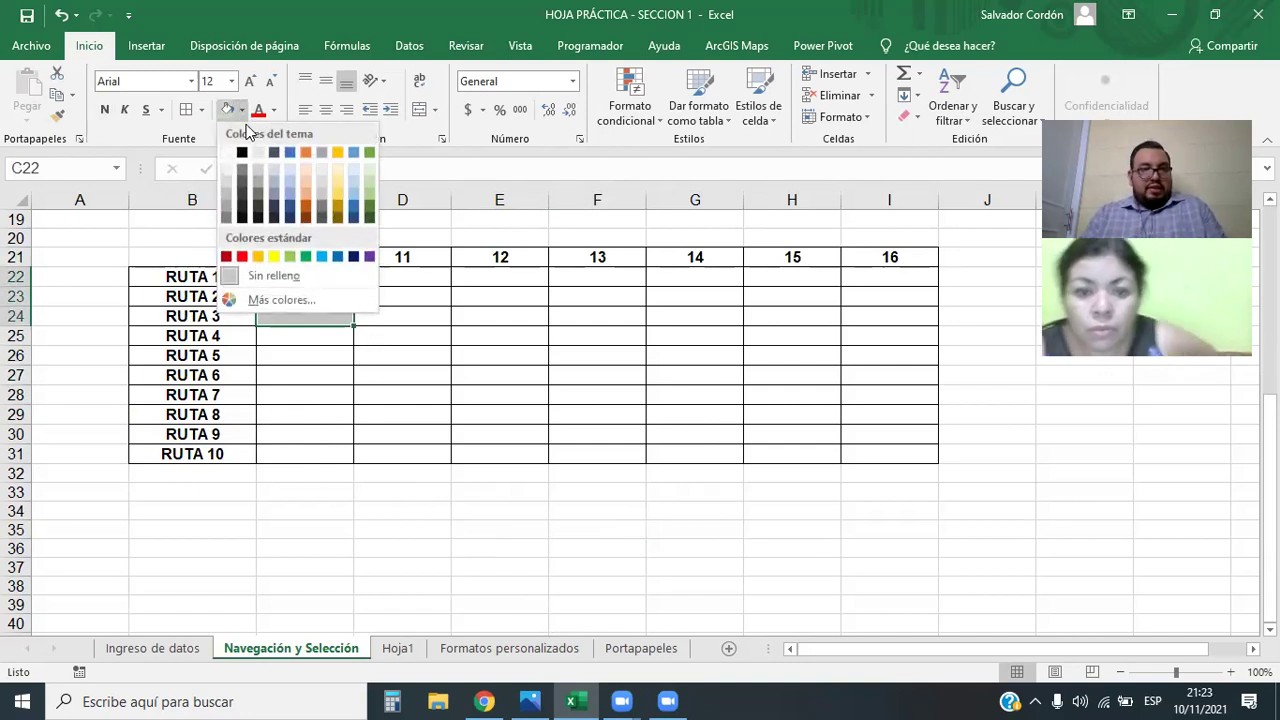
left_click(289, 257)
left_click_drag(403, 316, 403, 336)
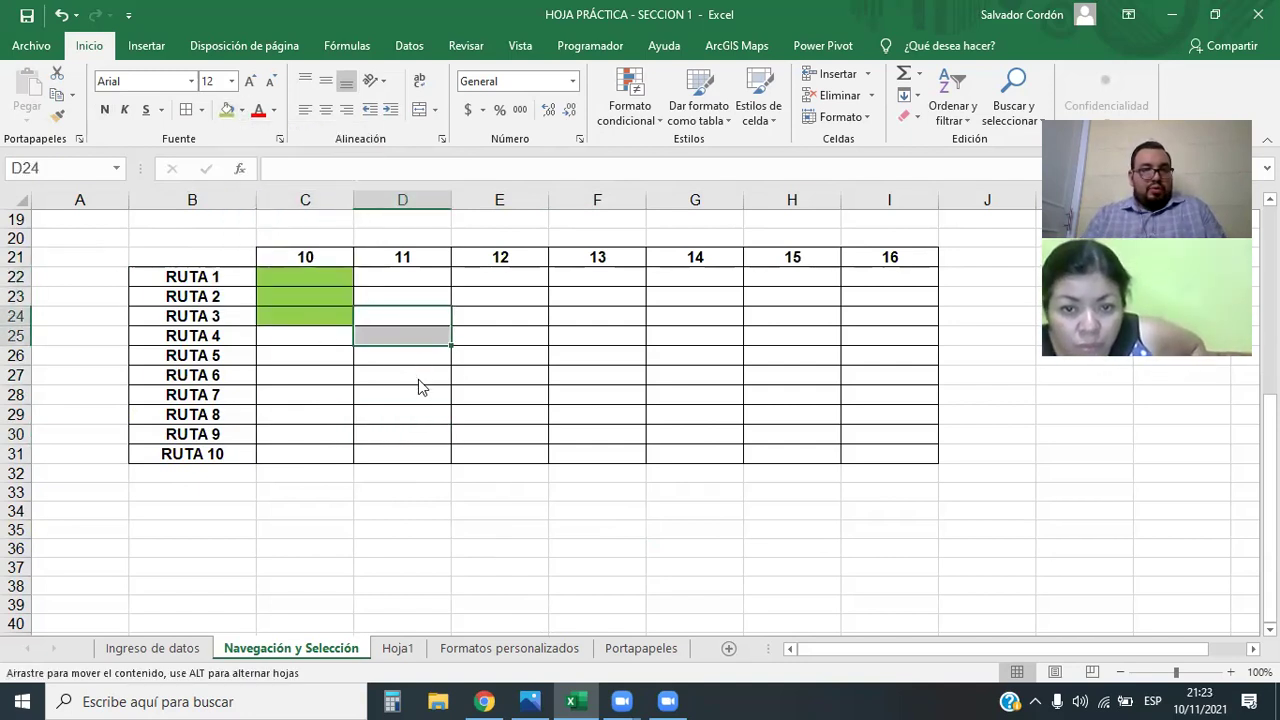
left_click_drag(420, 387, 420, 390)
key("ctrl+z")
key("ctrl+z")
left_click(420, 509)
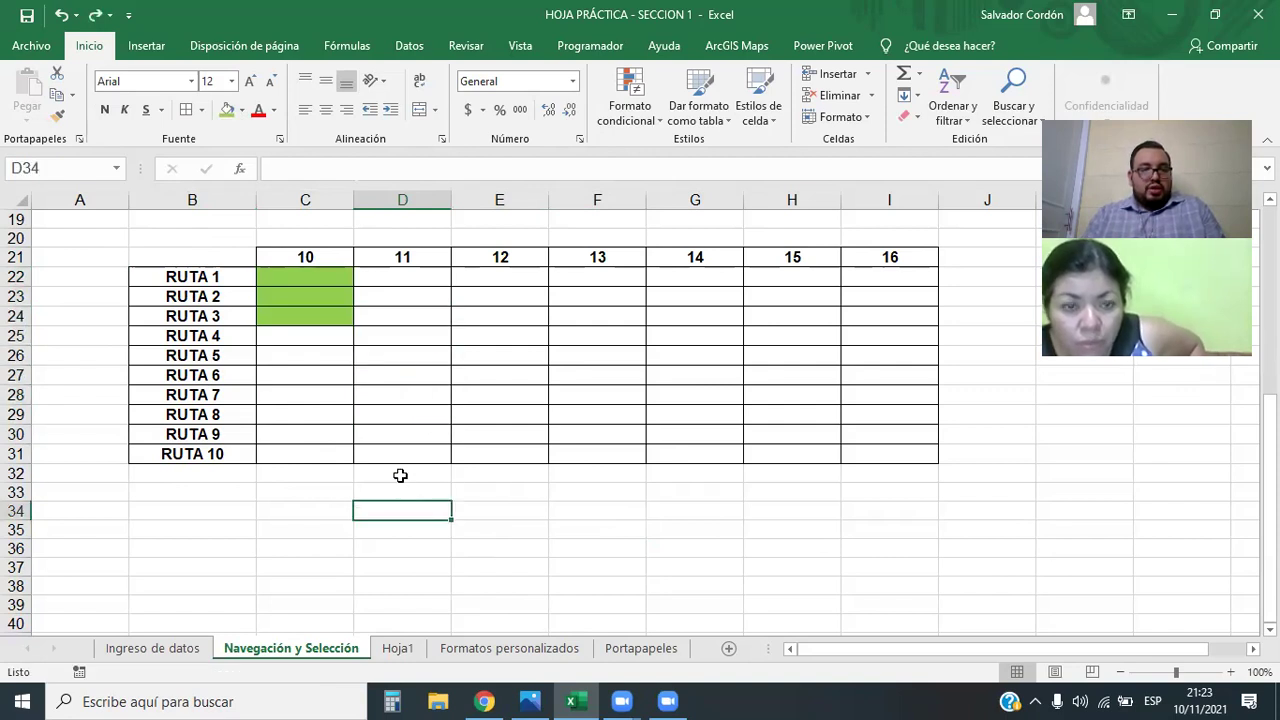
key("ctrl+z")
left_click(443, 557)
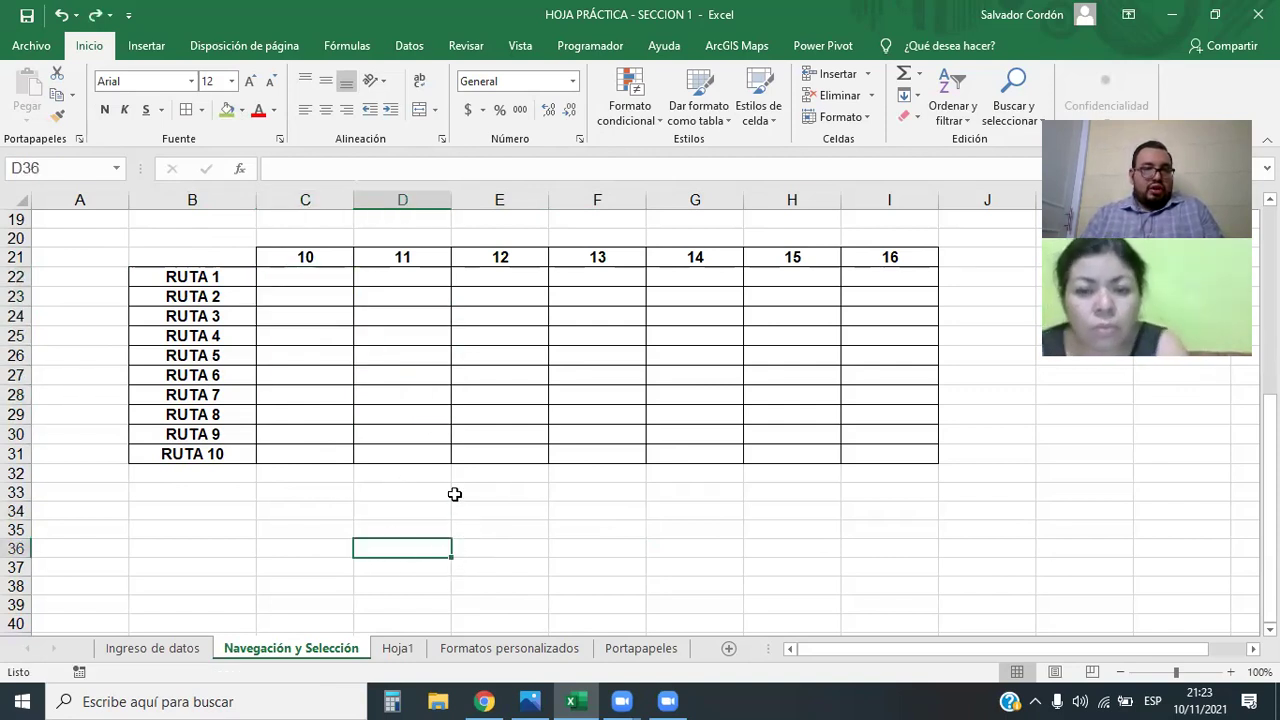
- Fill C22:C24, D25:D27, E28:E30, F31, G22:G23, H24:H25 and I27:I29 green together
left_click_drag(317, 274, 314, 316)
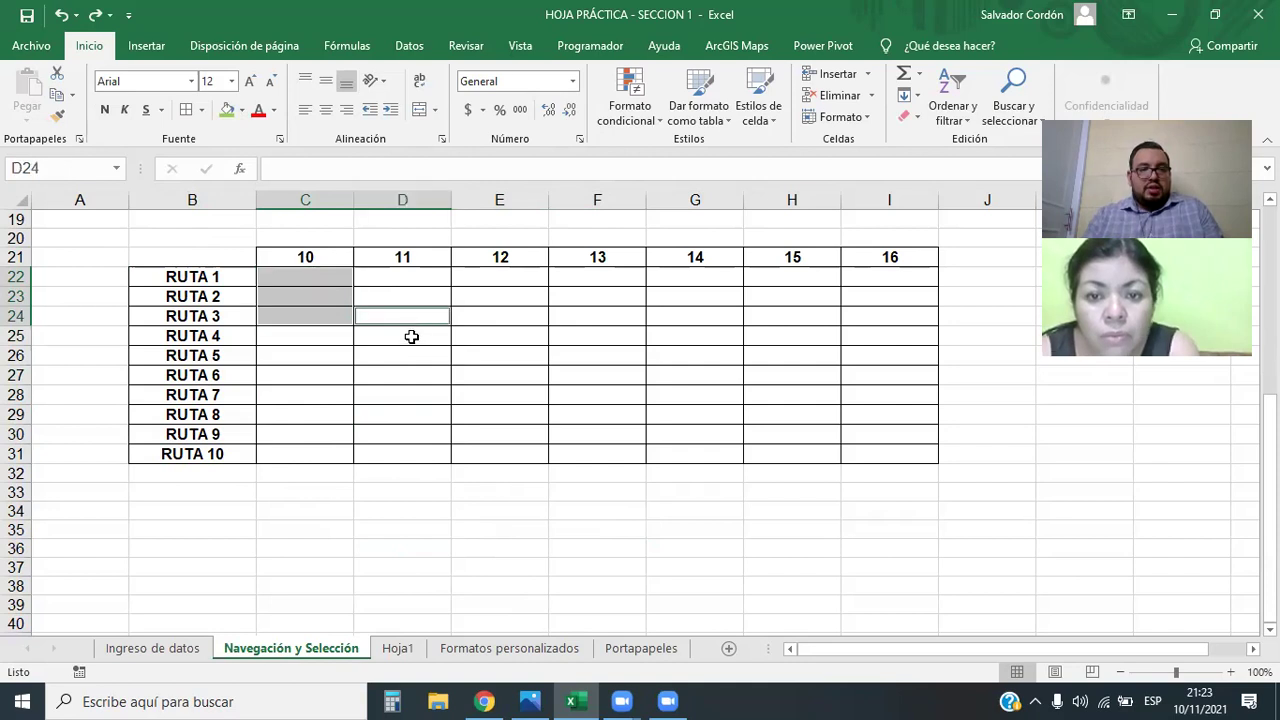
left_click_drag(400, 315, 410, 356)
left_click(400, 395)
left_click_drag(314, 277, 329, 316)
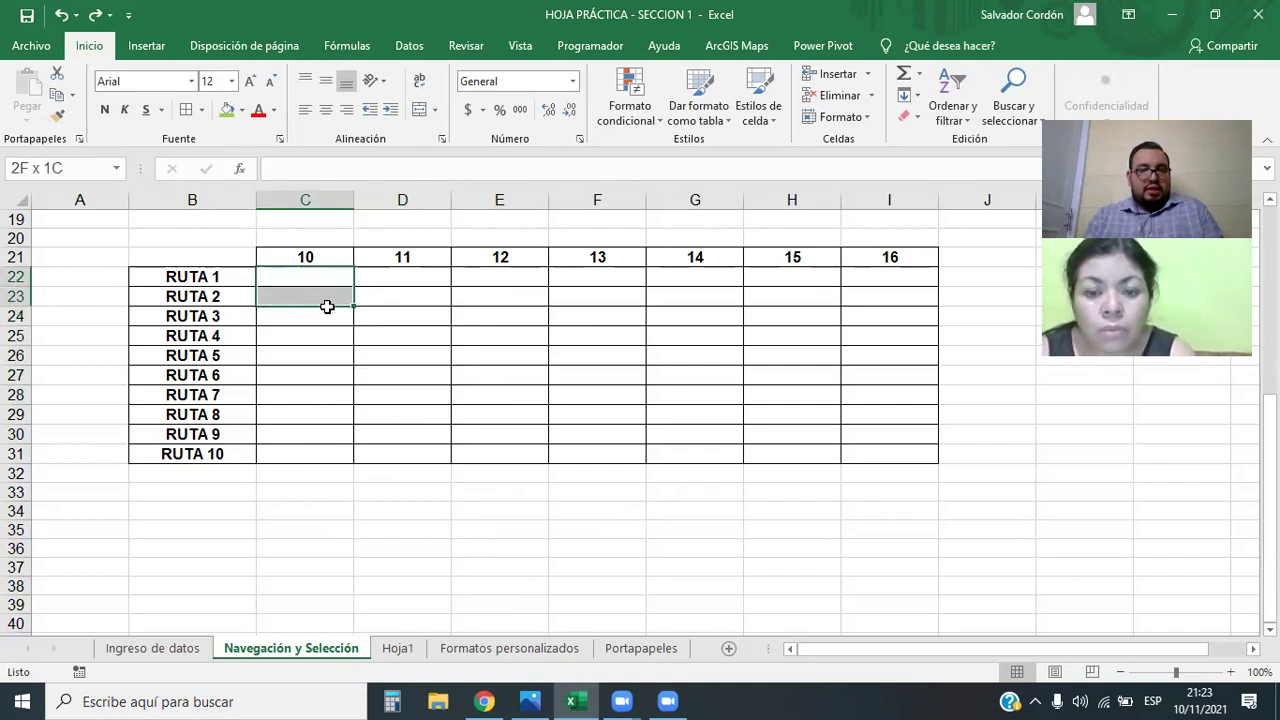
left_click_drag(400, 336, 396, 379, "ctrl")
left_click_drag(486, 393, 495, 432, "ctrl")
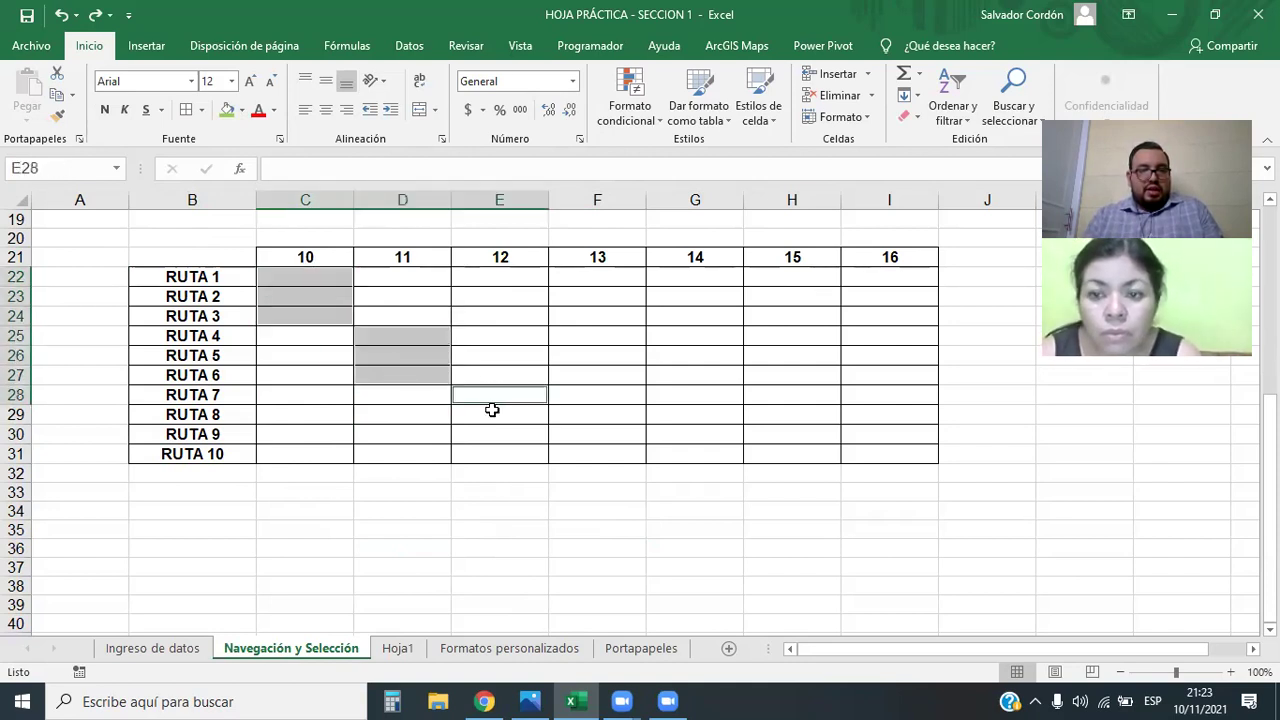
left_click(586, 458, "ctrl")
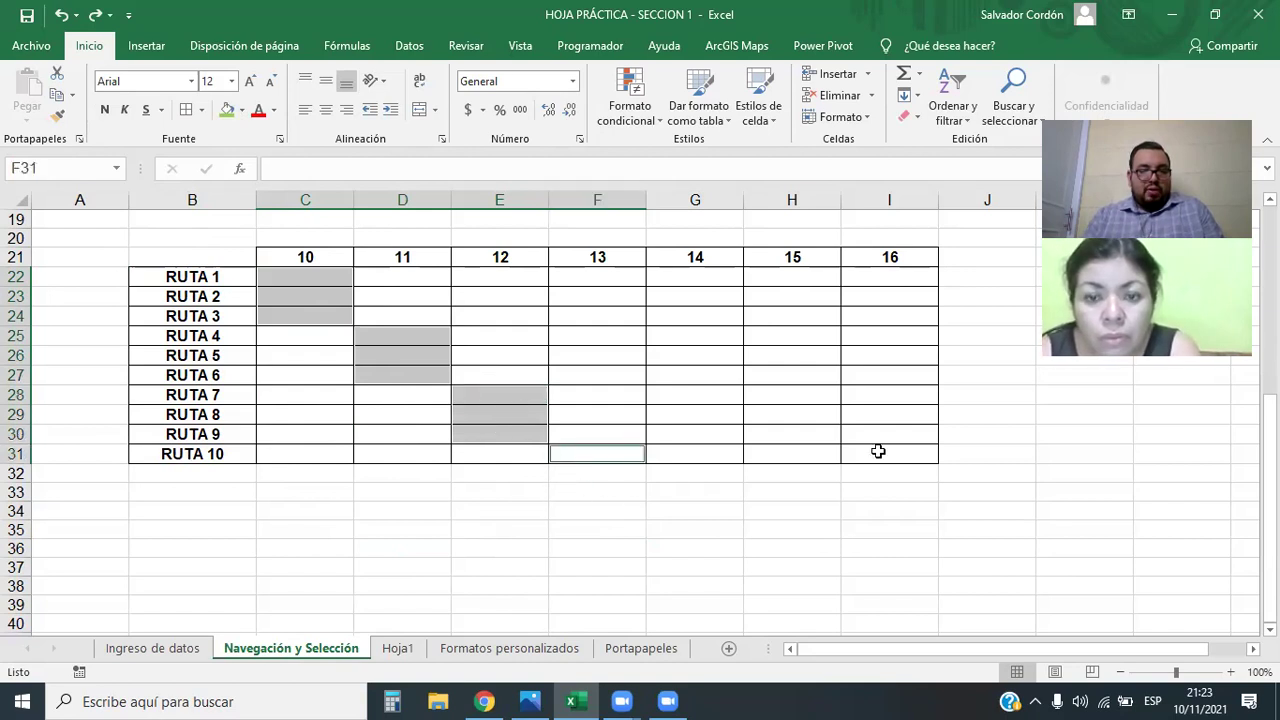
left_click_drag(690, 268, 691, 294, "ctrl")
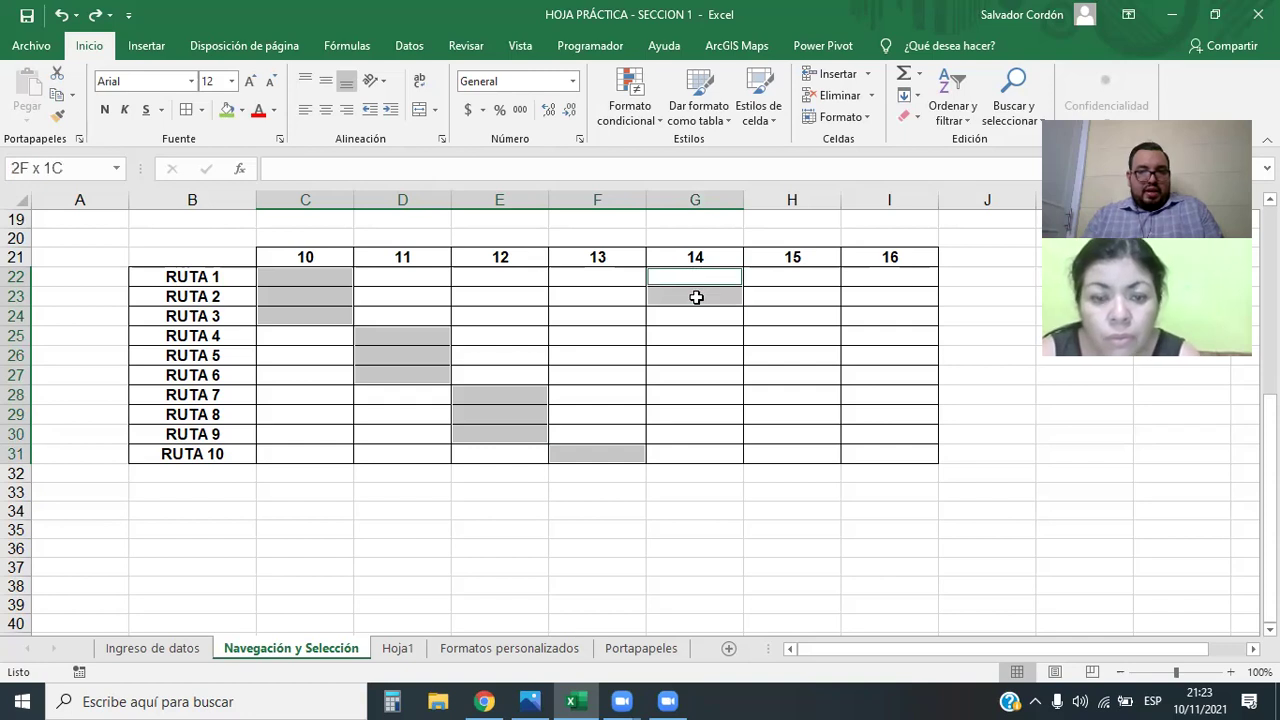
left_click_drag(803, 318, 801, 341, "ctrl")
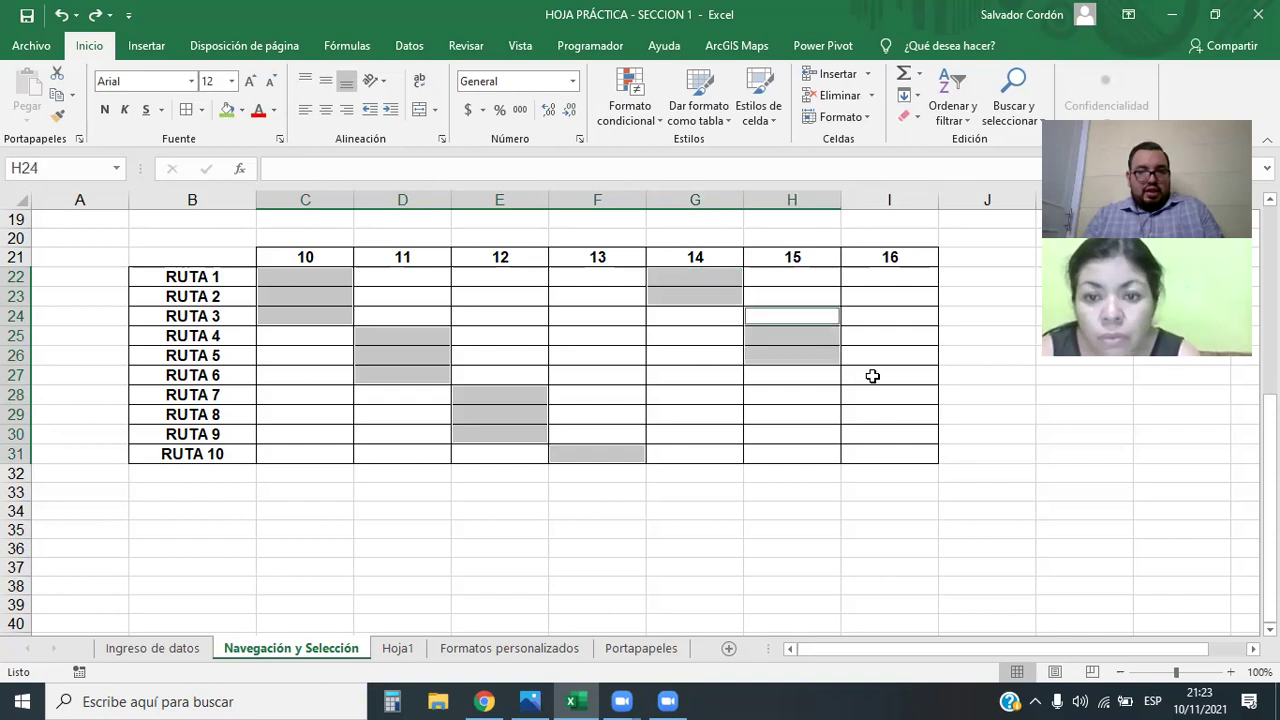
left_click_drag(871, 374, 871, 412, "ctrl")
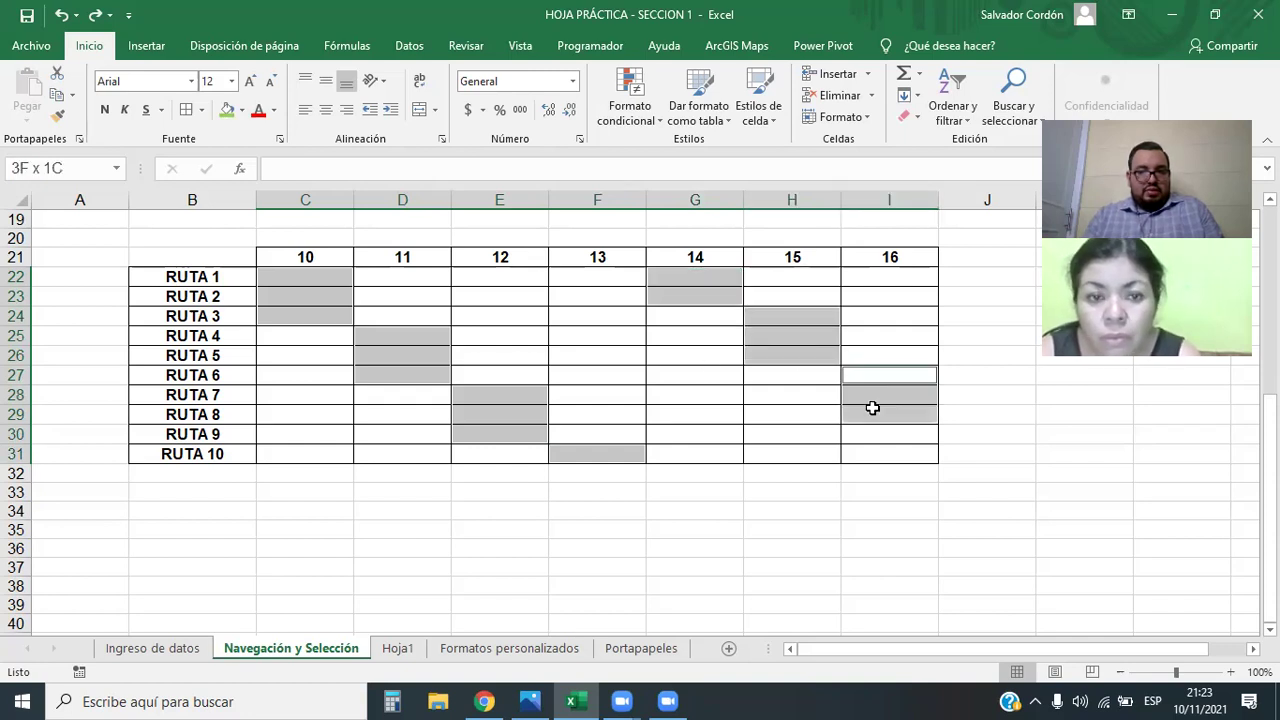
left_click(227, 110)
left_click(812, 528)
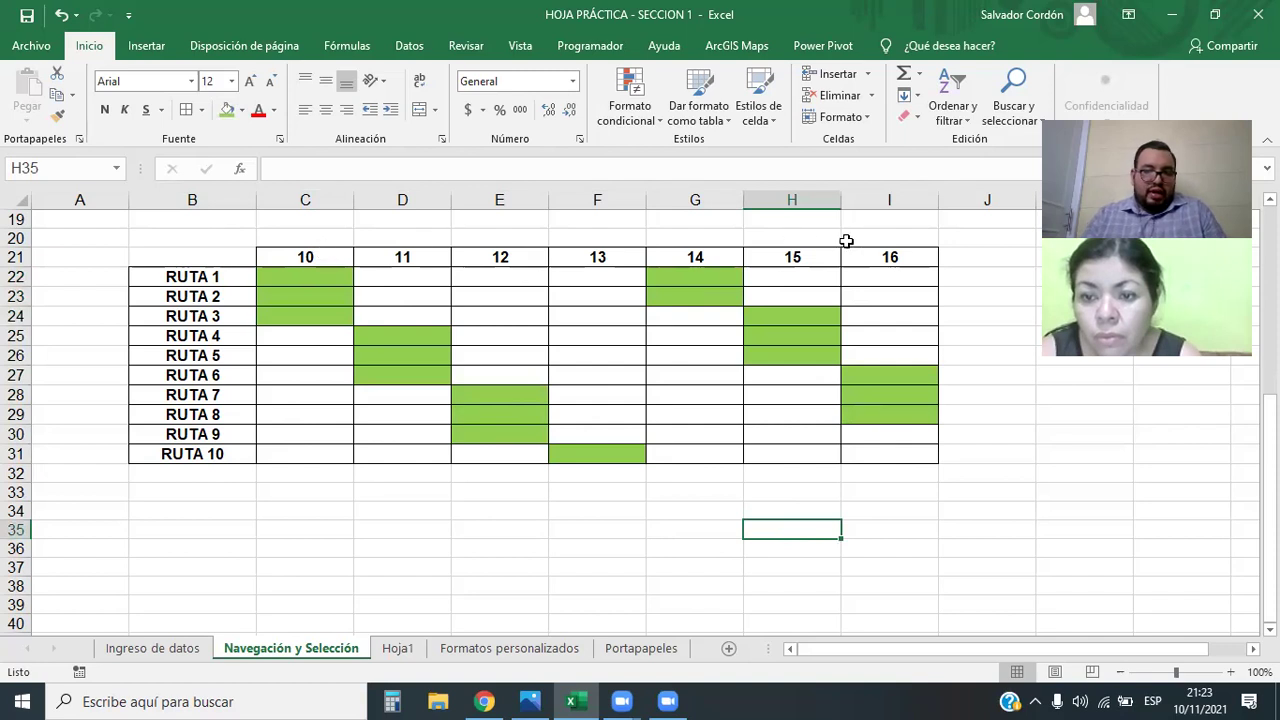
- Remove the green fill so the RUTA table is blank, then return to the course slide
key("Down")
key("Down")
key("Down")
left_click(500, 508)
left_click(486, 490)
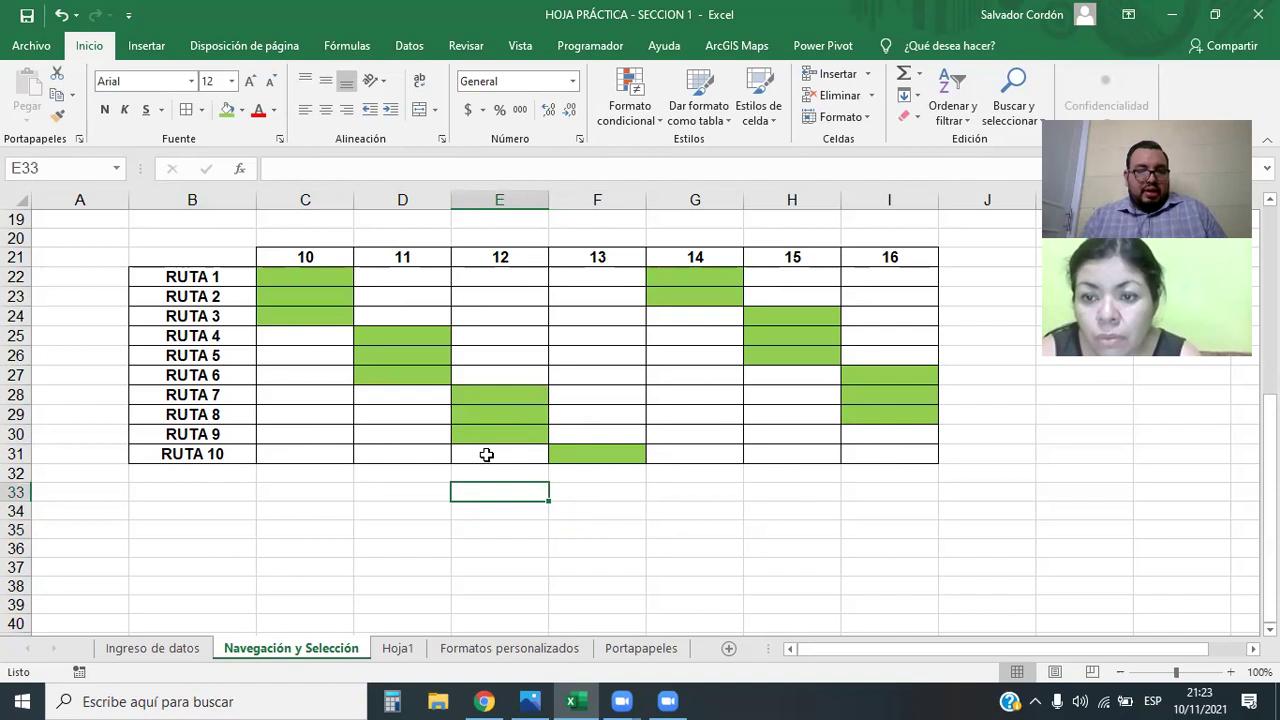
key("F5")
key("Return")
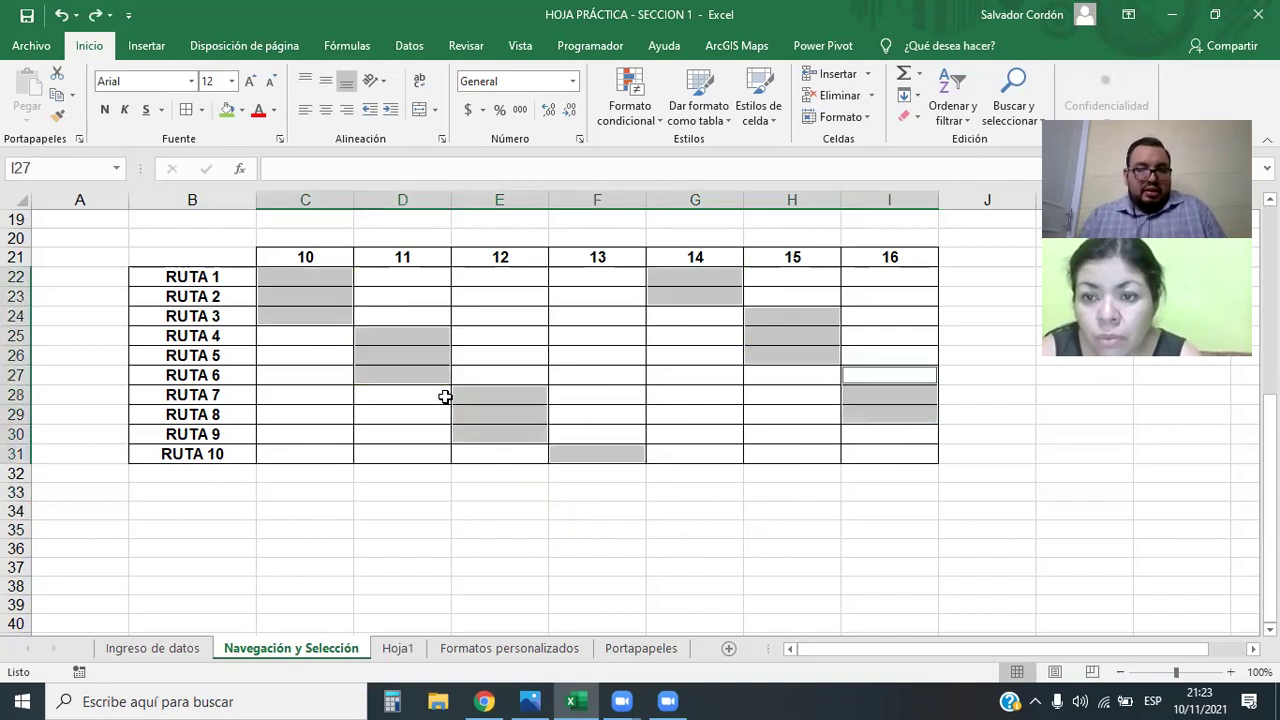
left_click(575, 528)
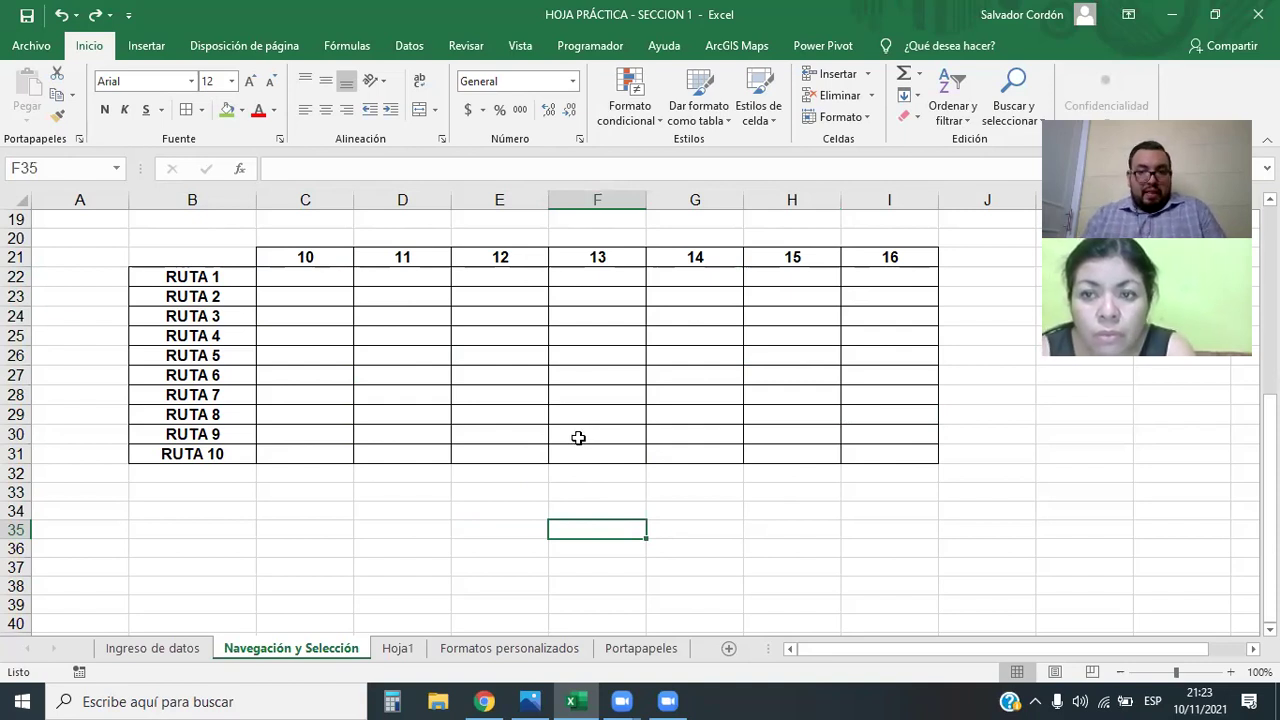
left_click(484, 701)
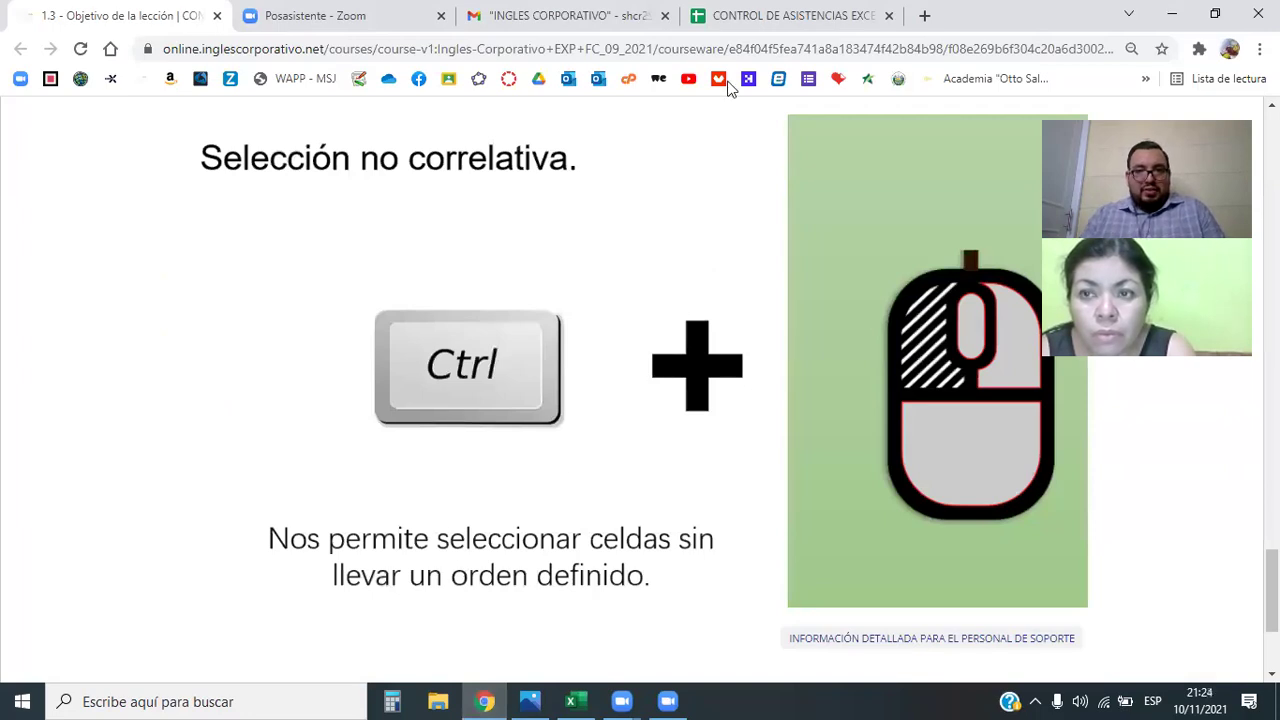
- Show Google image results for 'MARIO BROS CON EXCEL' in a new first tab, Chrome snapped left
left_click(924, 15)
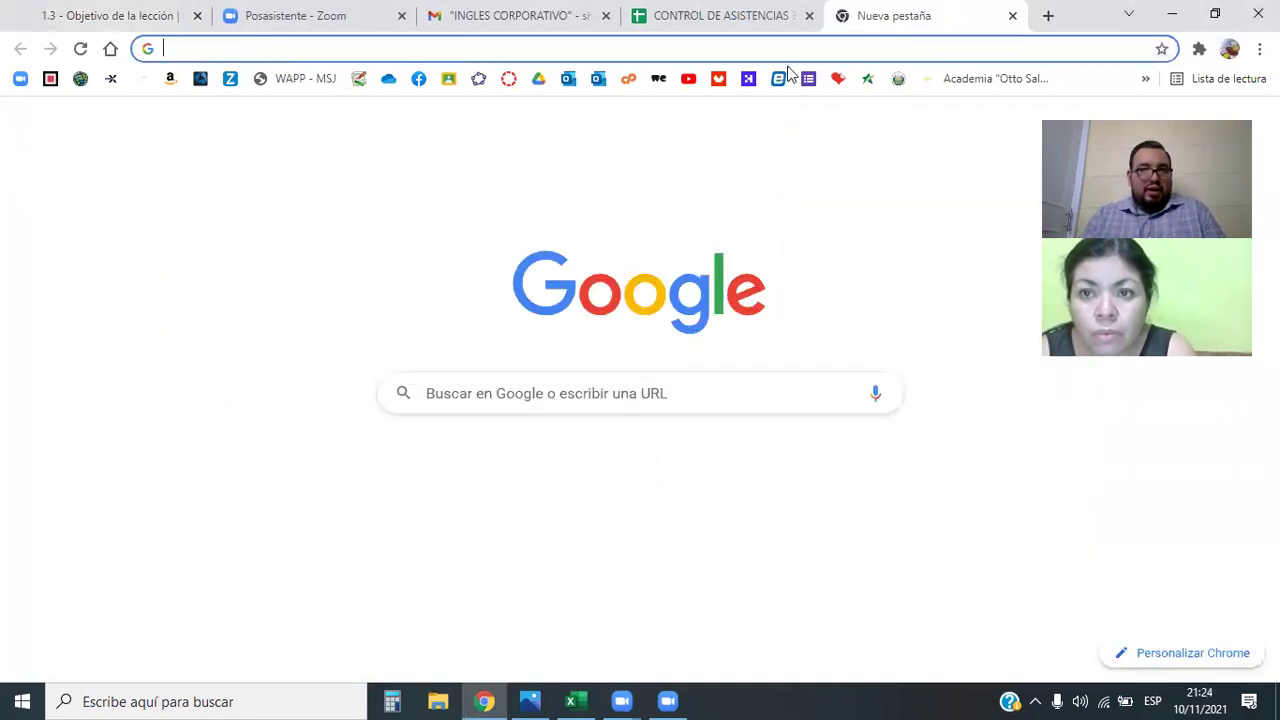
left_click_drag(900, 15, 150, 8)
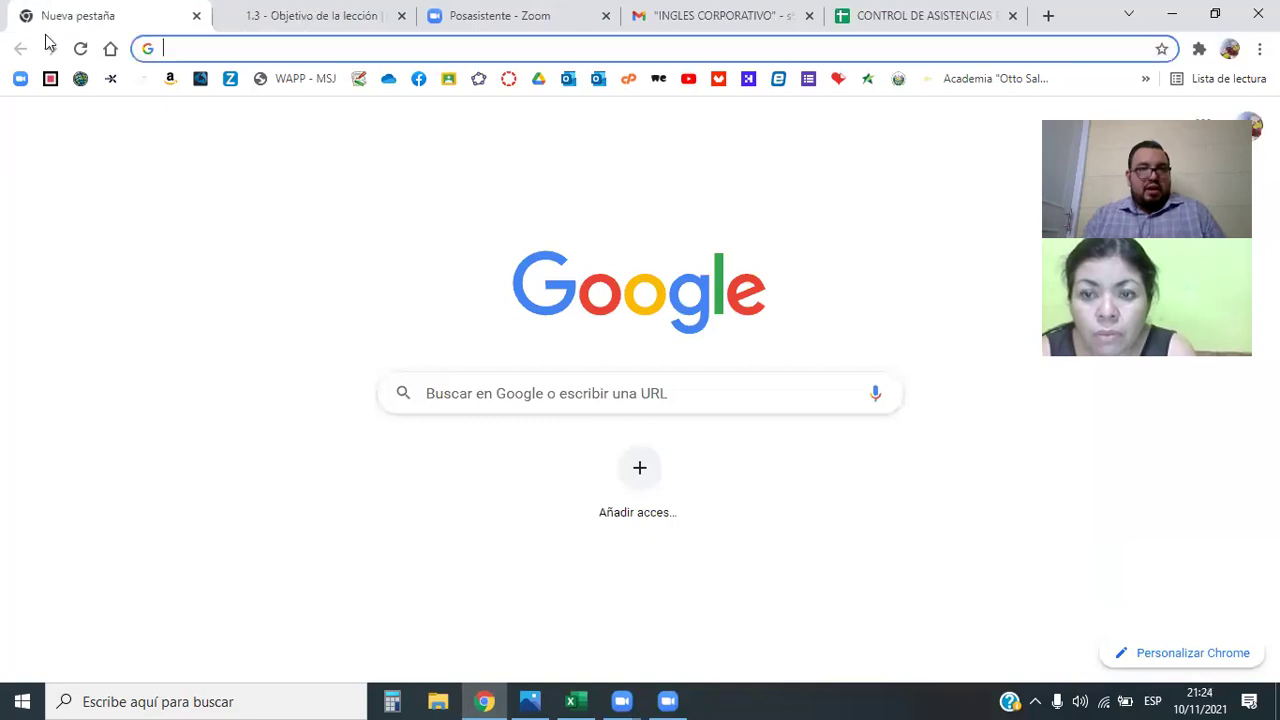
left_click(236, 44)
type("MARIO BROS CON EXCEL")
key("Return")
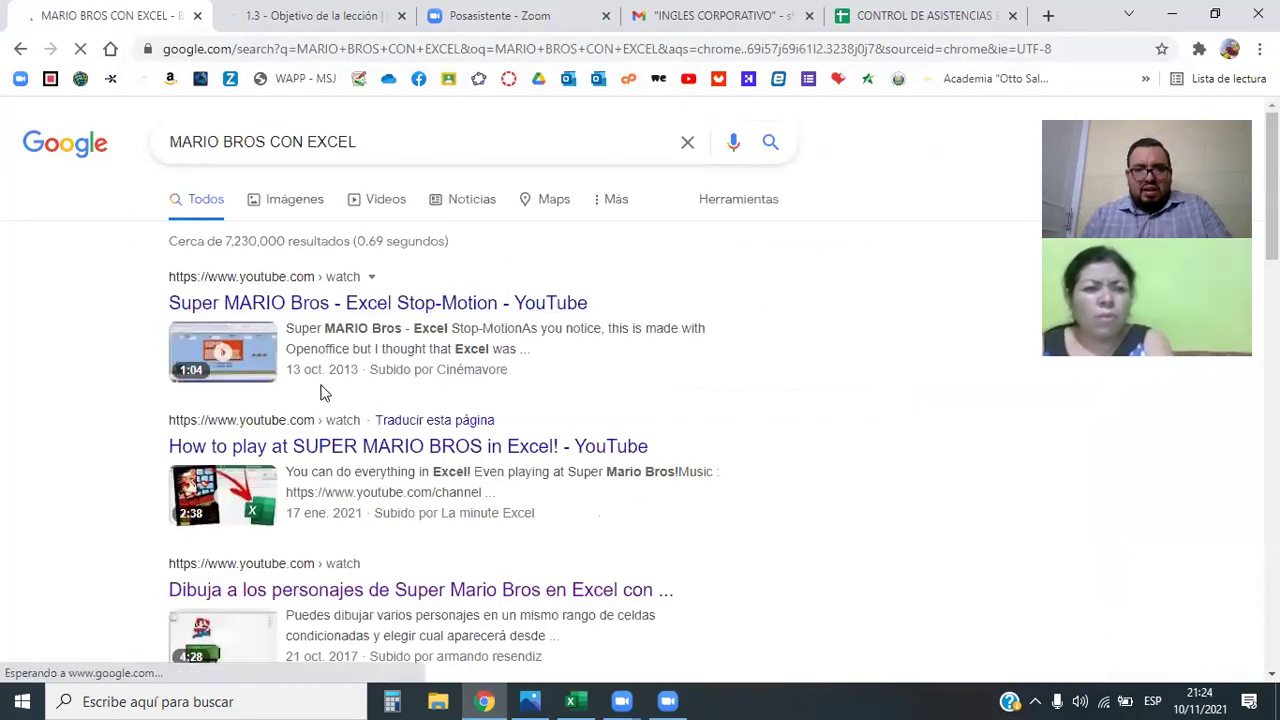
left_click(294, 205)
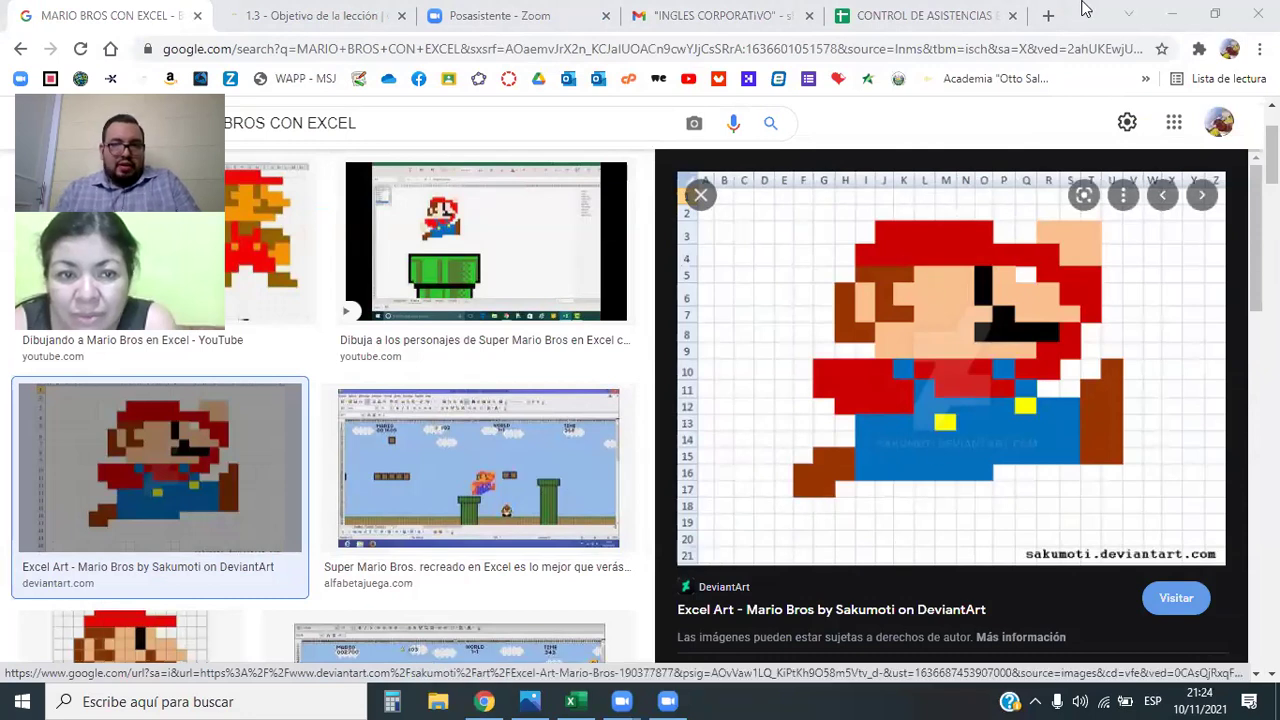
key("super+Left")
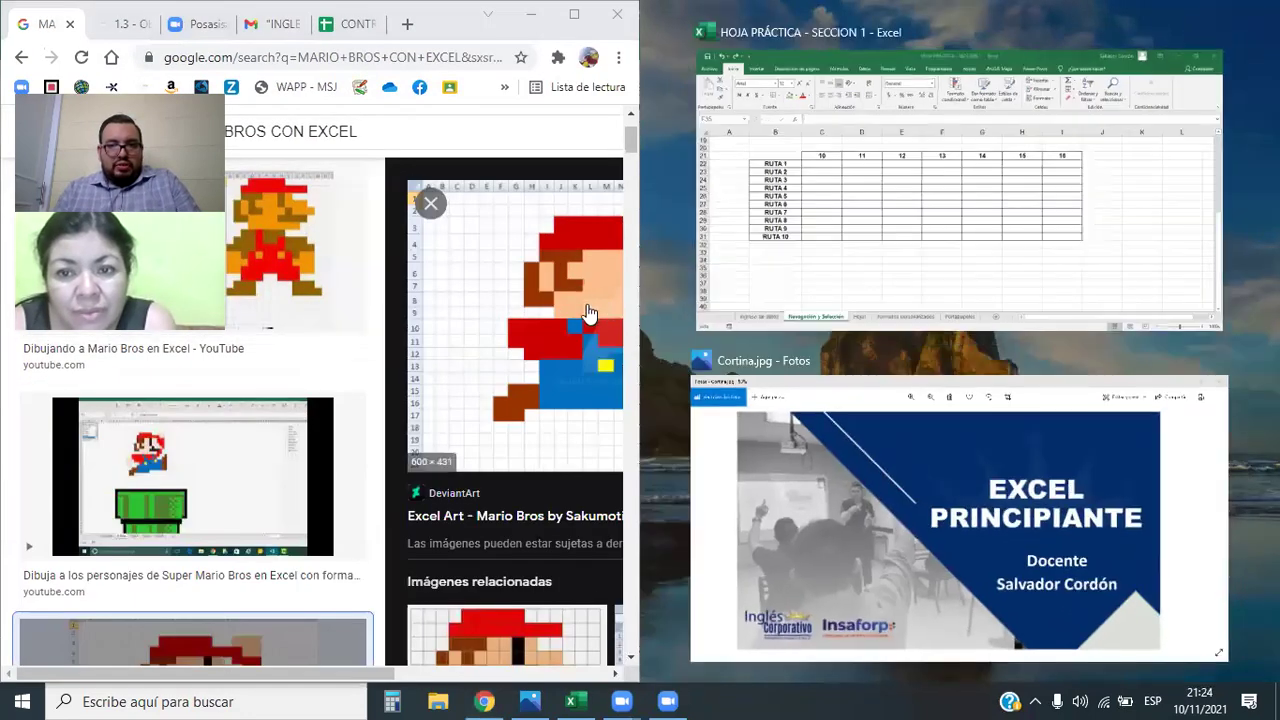
- Snap the Excel workbook to the right half of the screen beside Chrome
left_click(410, 680)
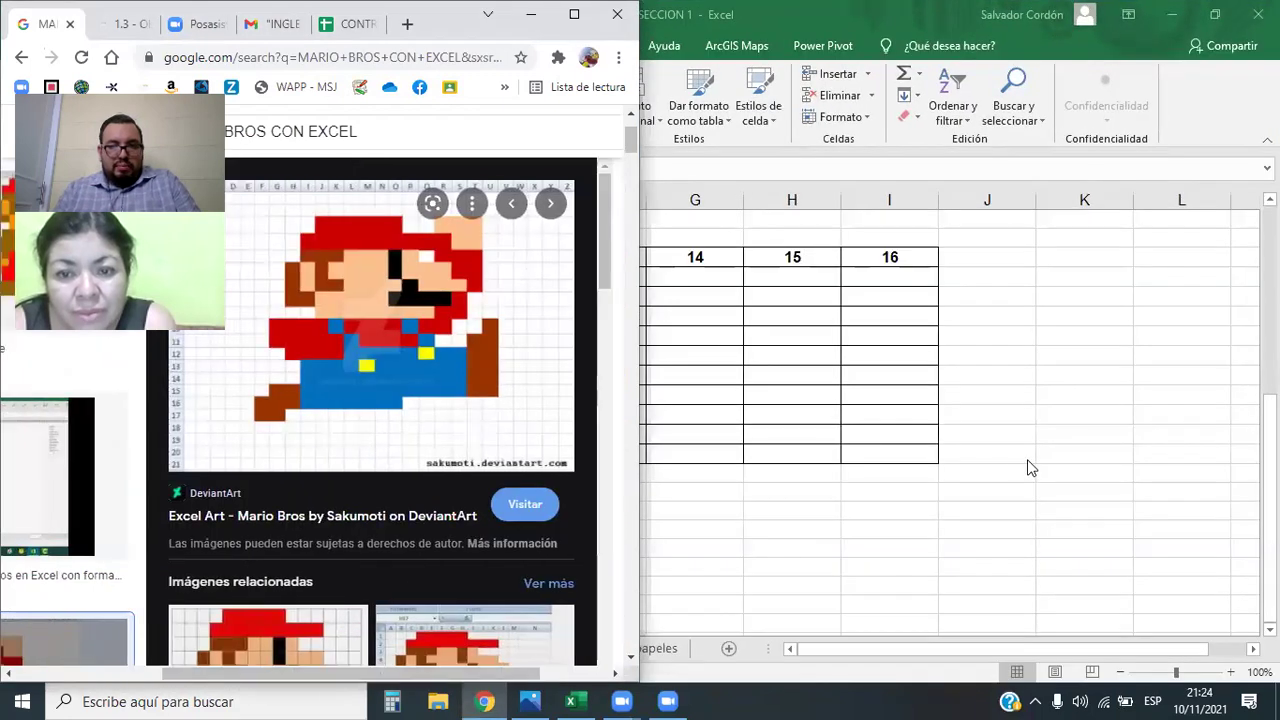
left_click(1029, 466)
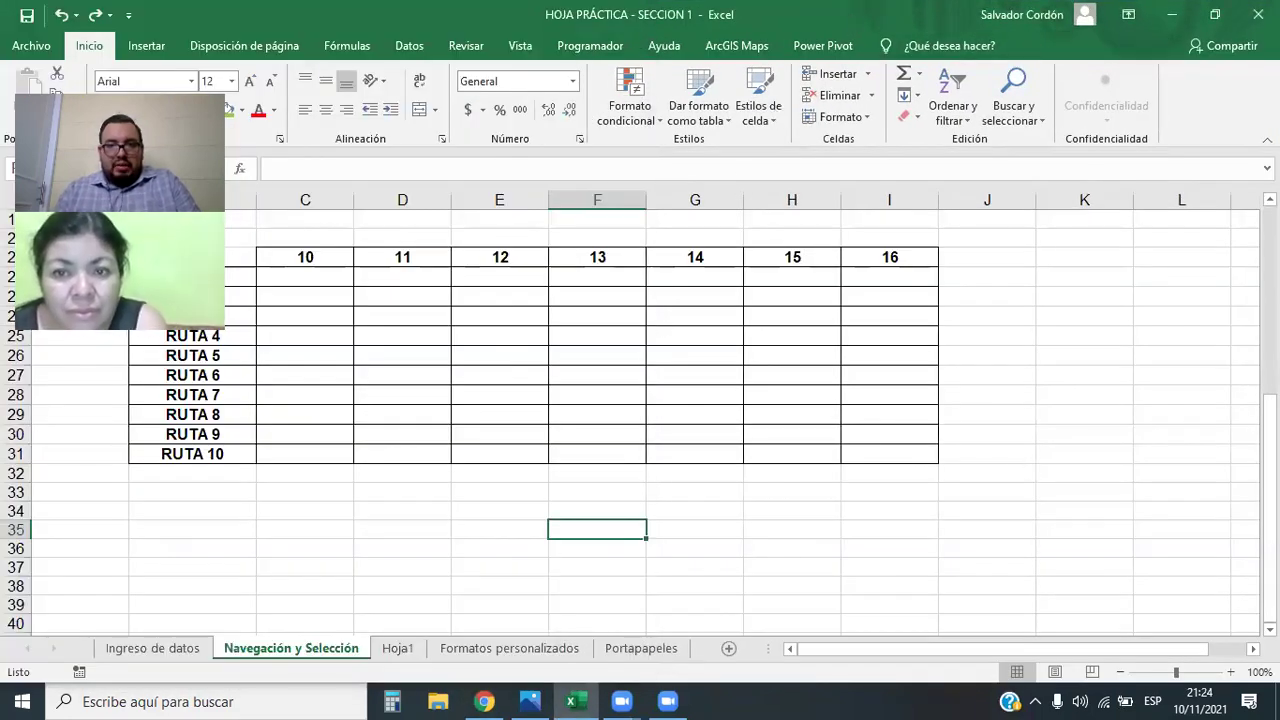
key("super+Right")
- Fill cells B42:E42 red from the Font fill colour options, then select B44
scroll(840, 490, "down", 6)
scroll(843, 477, "down", 1)
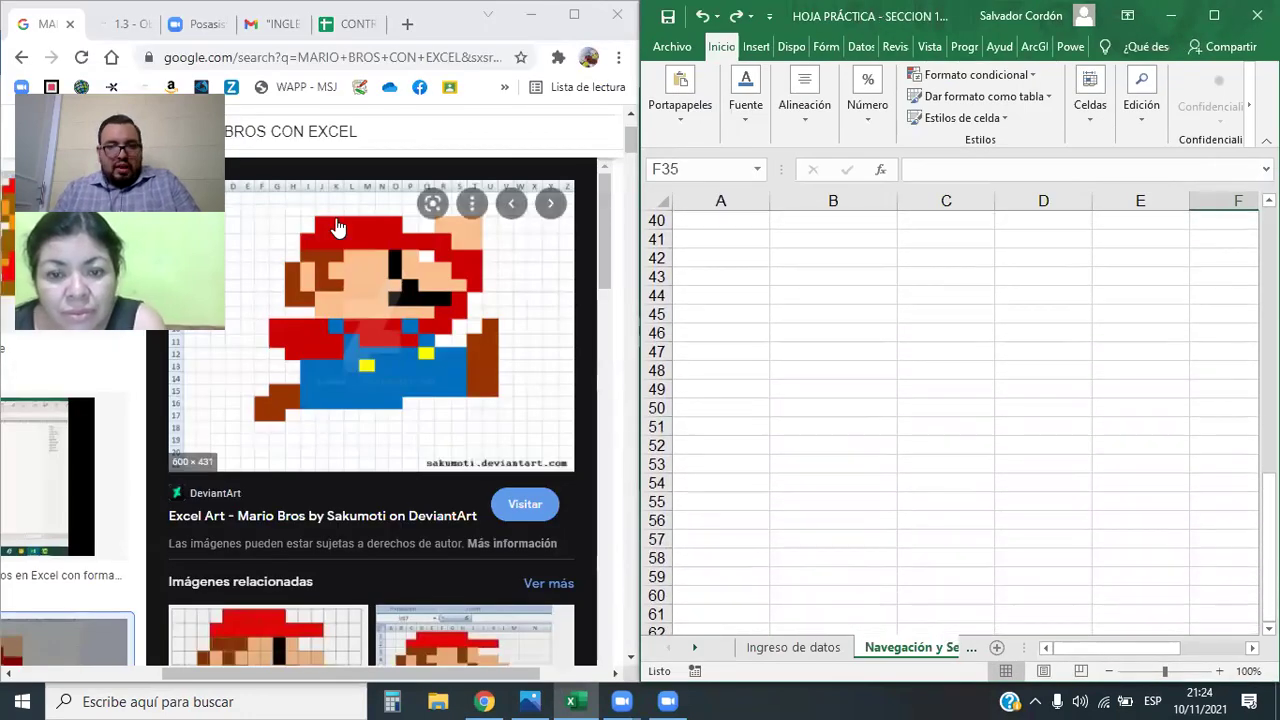
left_click_drag(851, 262, 1114, 259)
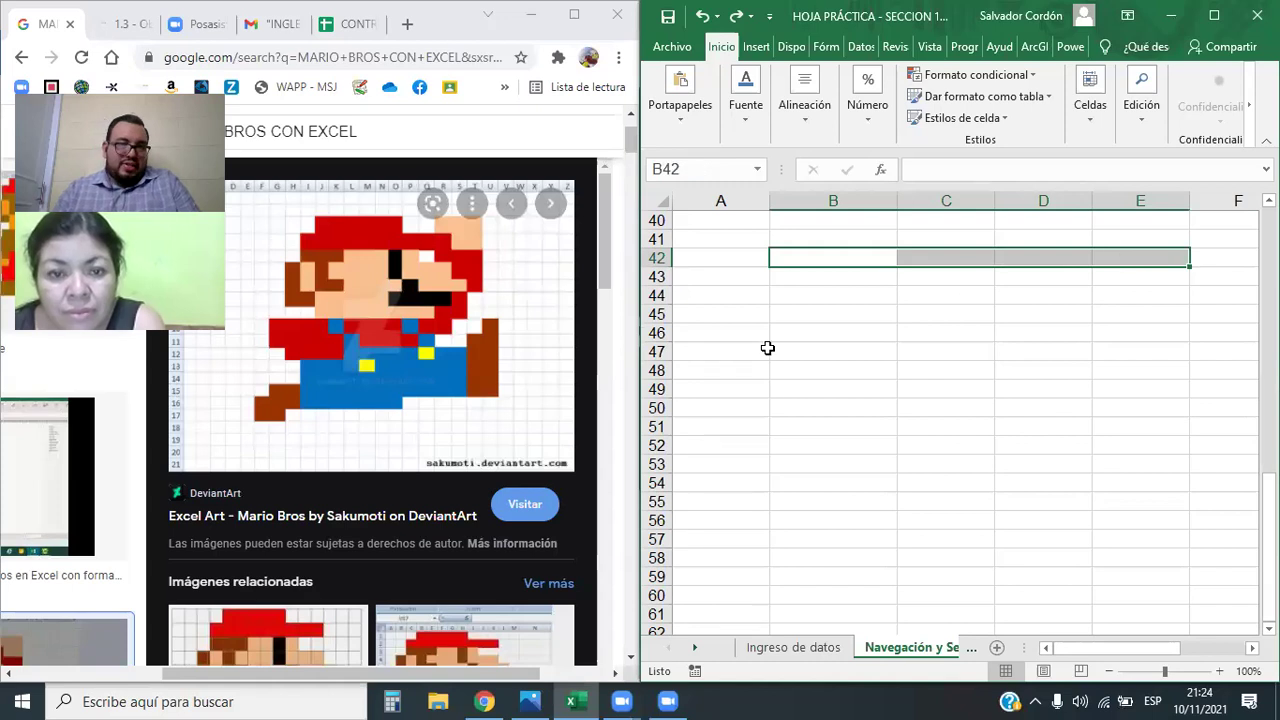
left_click(752, 130)
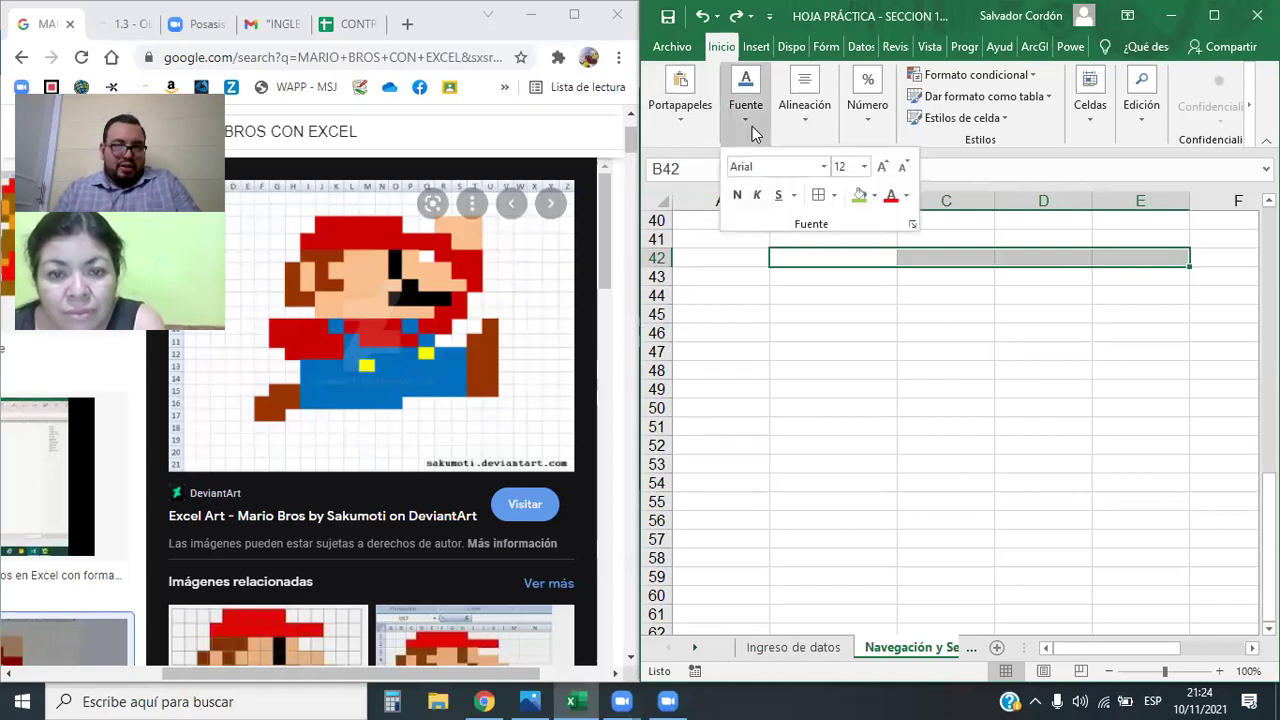
left_click(872, 195)
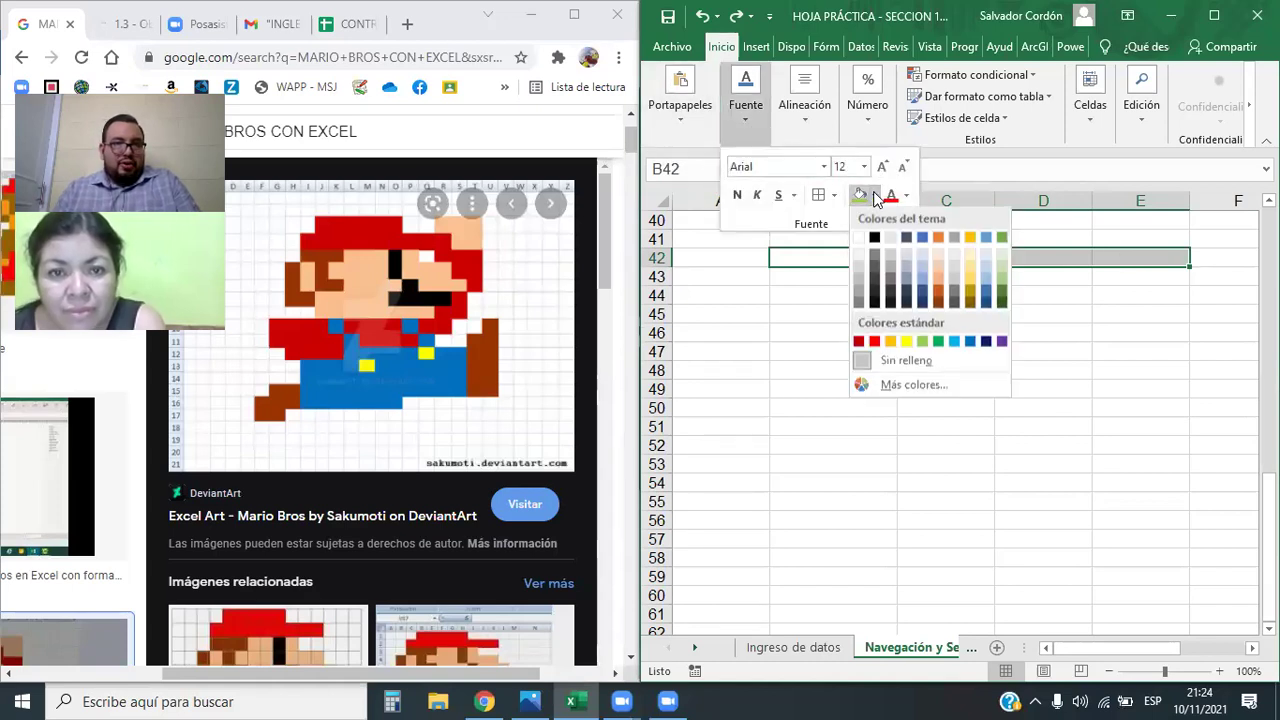
left_click(875, 343)
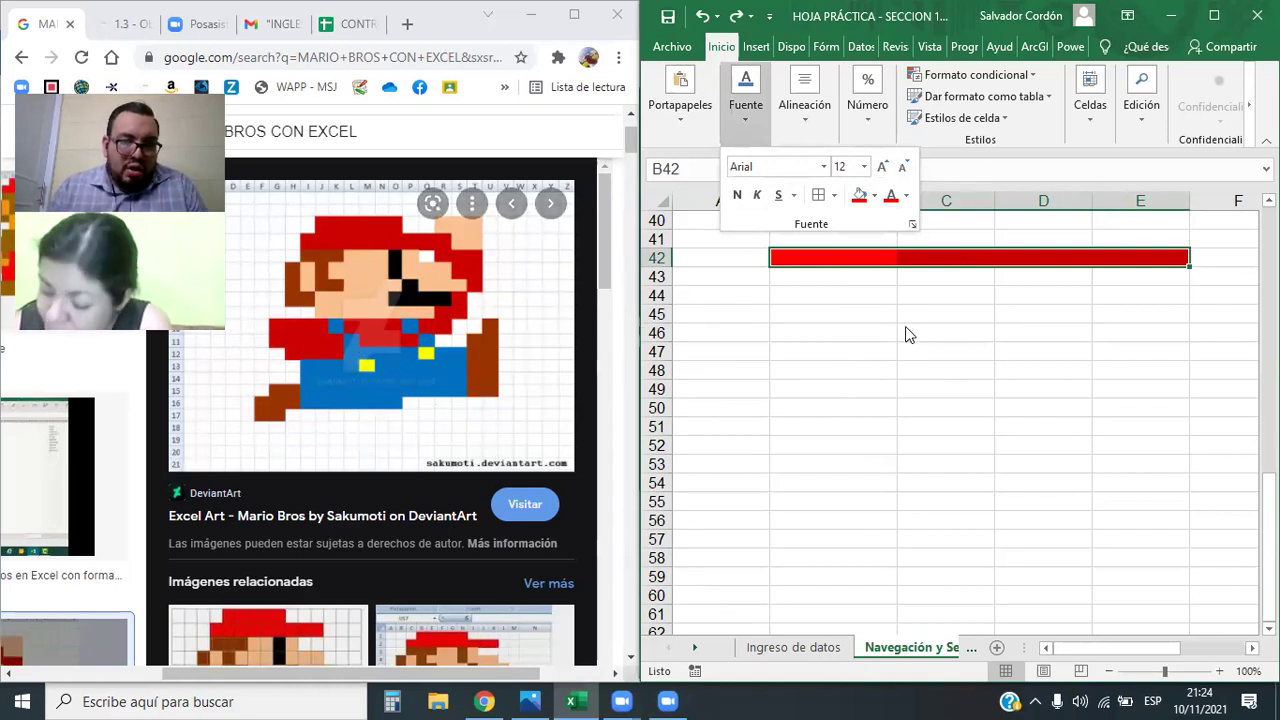
left_click(877, 297)
left_click(875, 295)
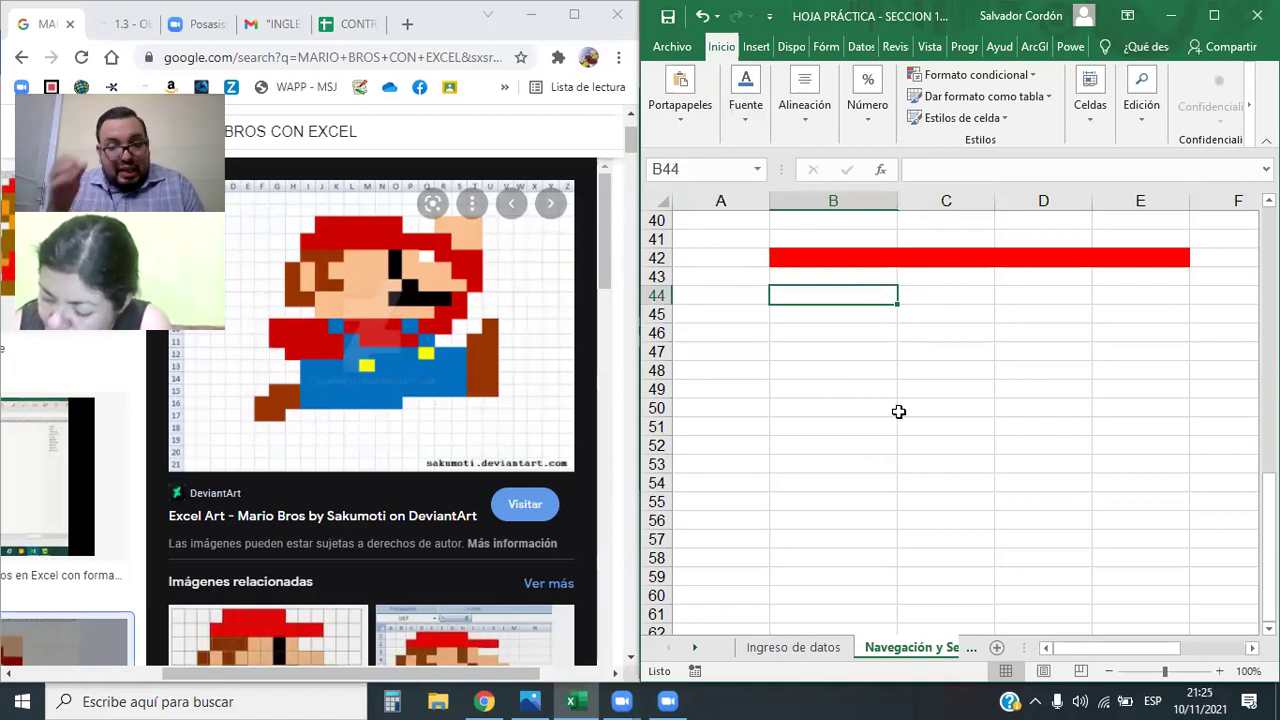
scroll(900, 411, "up", 5)
scroll(900, 411, "up", 4)
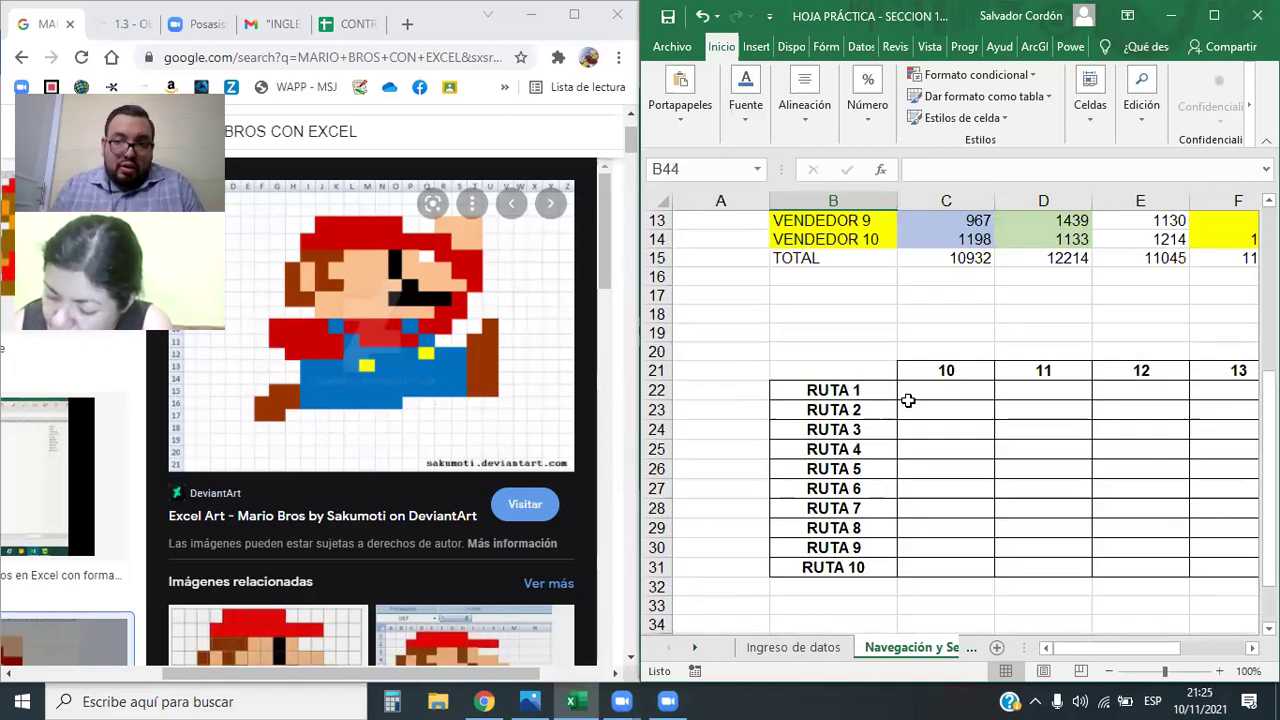
- Maximize Excel and multi-select route blocks C22:C25, D26:D29, E30:E31, F22:F24 and E22:E24
double_click(950, 16)
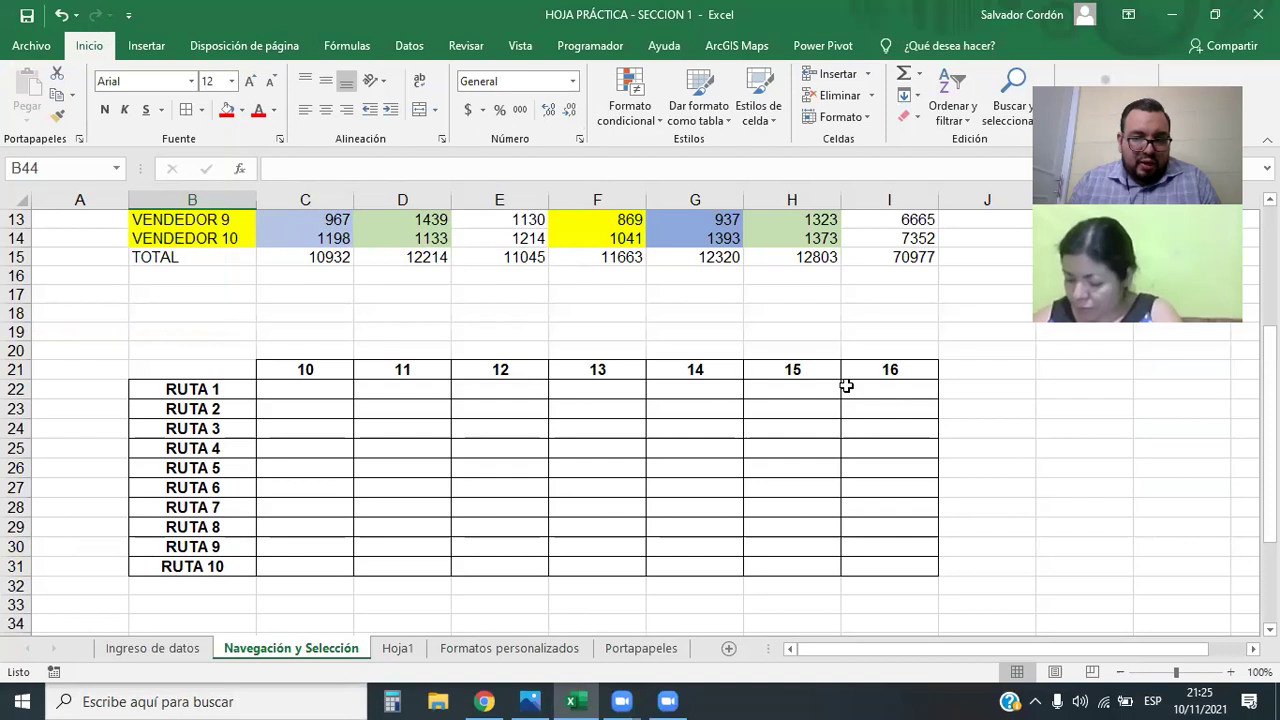
scroll(481, 419, "down", 2)
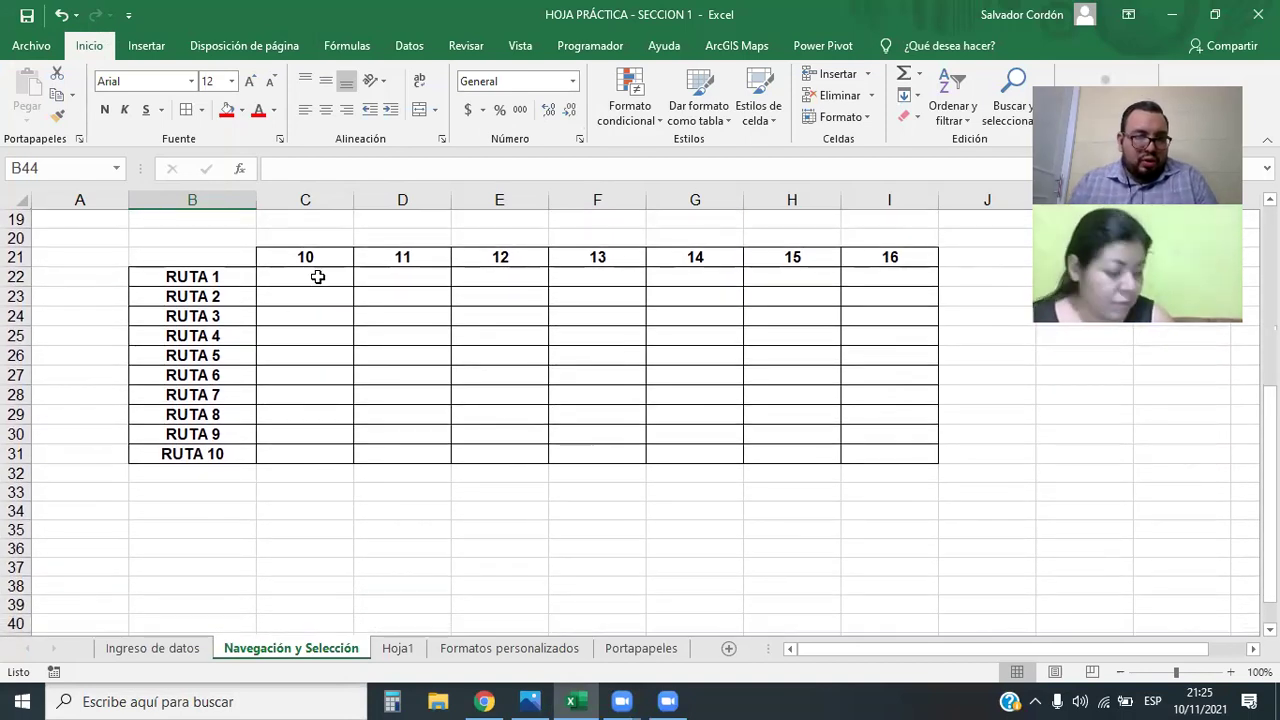
left_click_drag(315, 279, 315, 335)
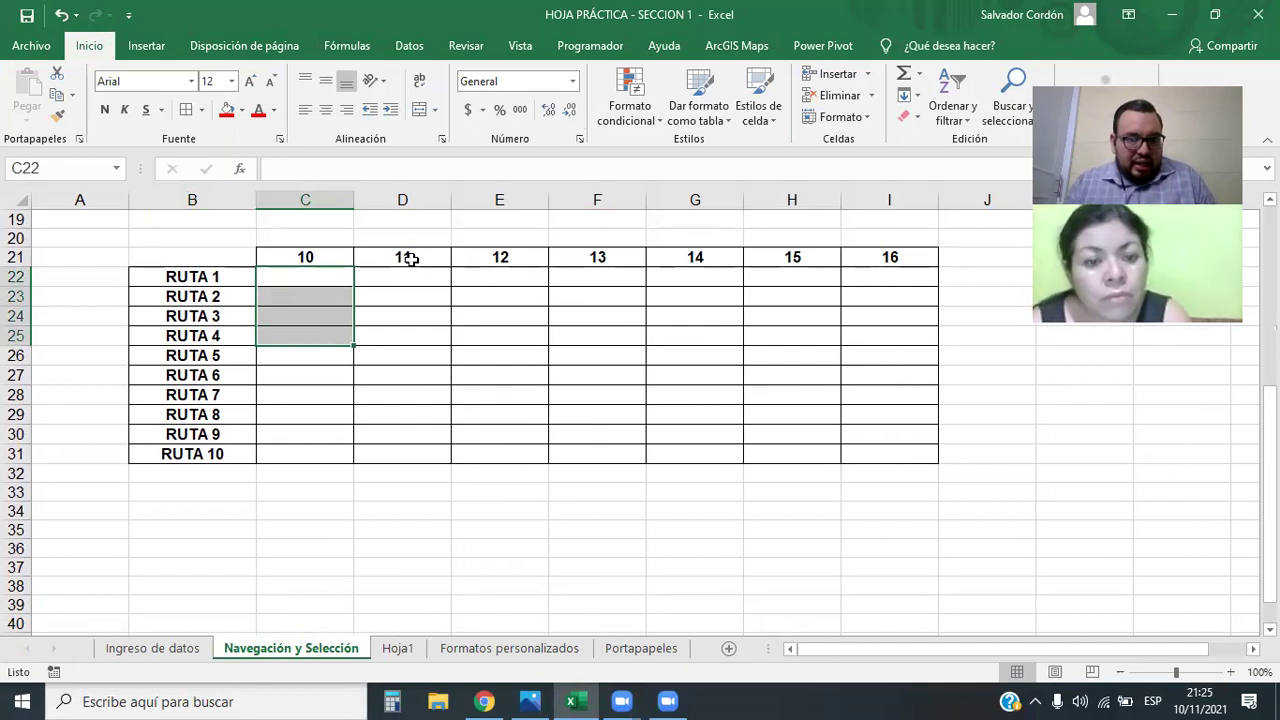
left_click_drag(409, 355, 417, 423, "ctrl")
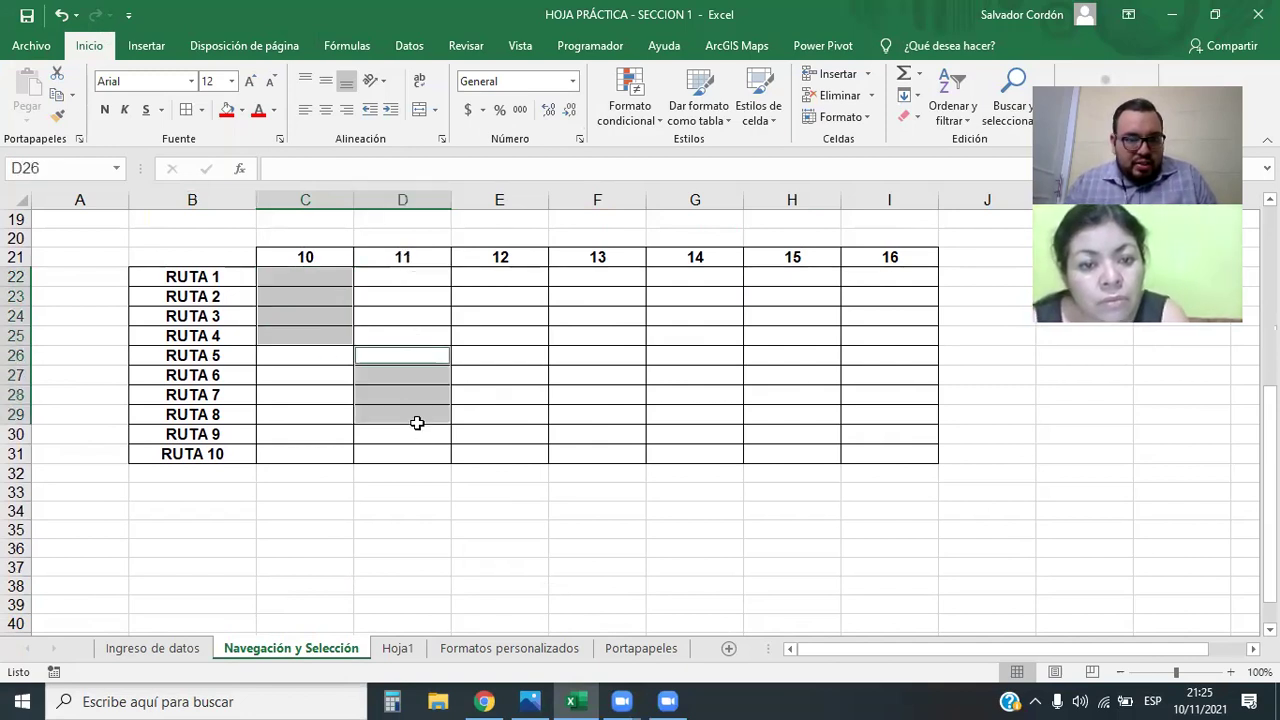
left_click_drag(501, 443, 494, 456, "ctrl")
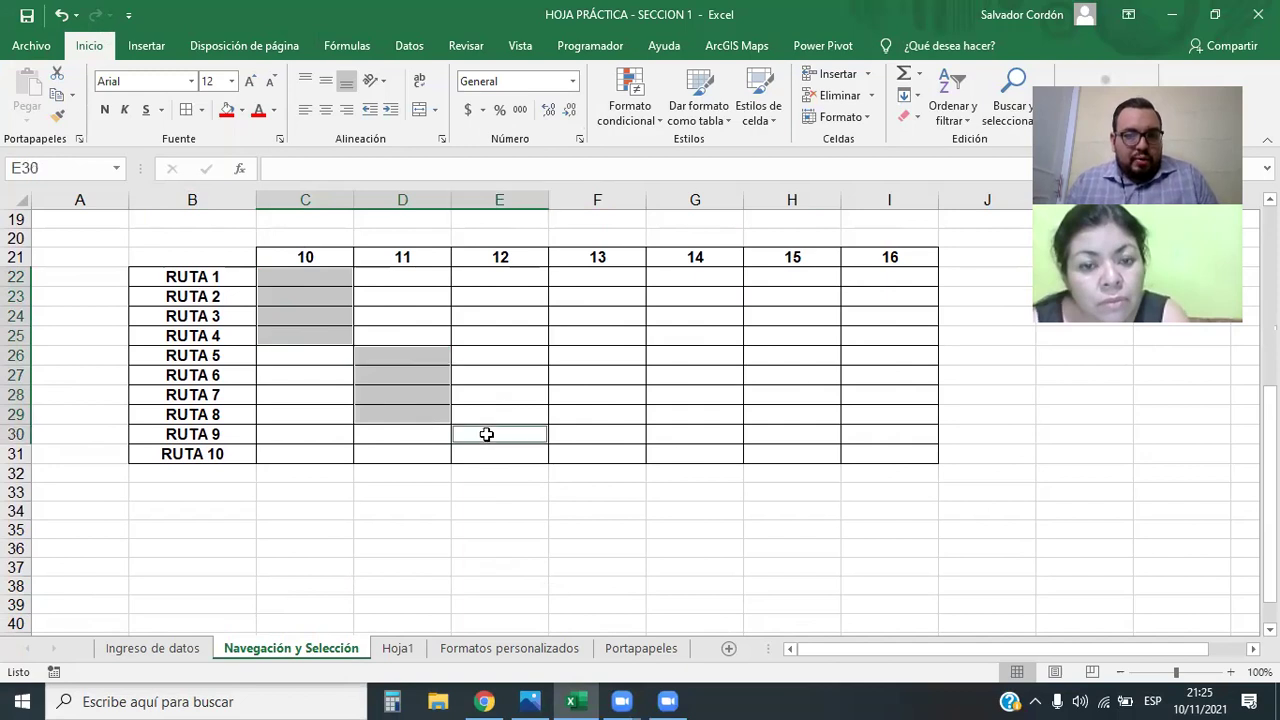
left_click_drag(594, 277, 598, 316, "ctrl")
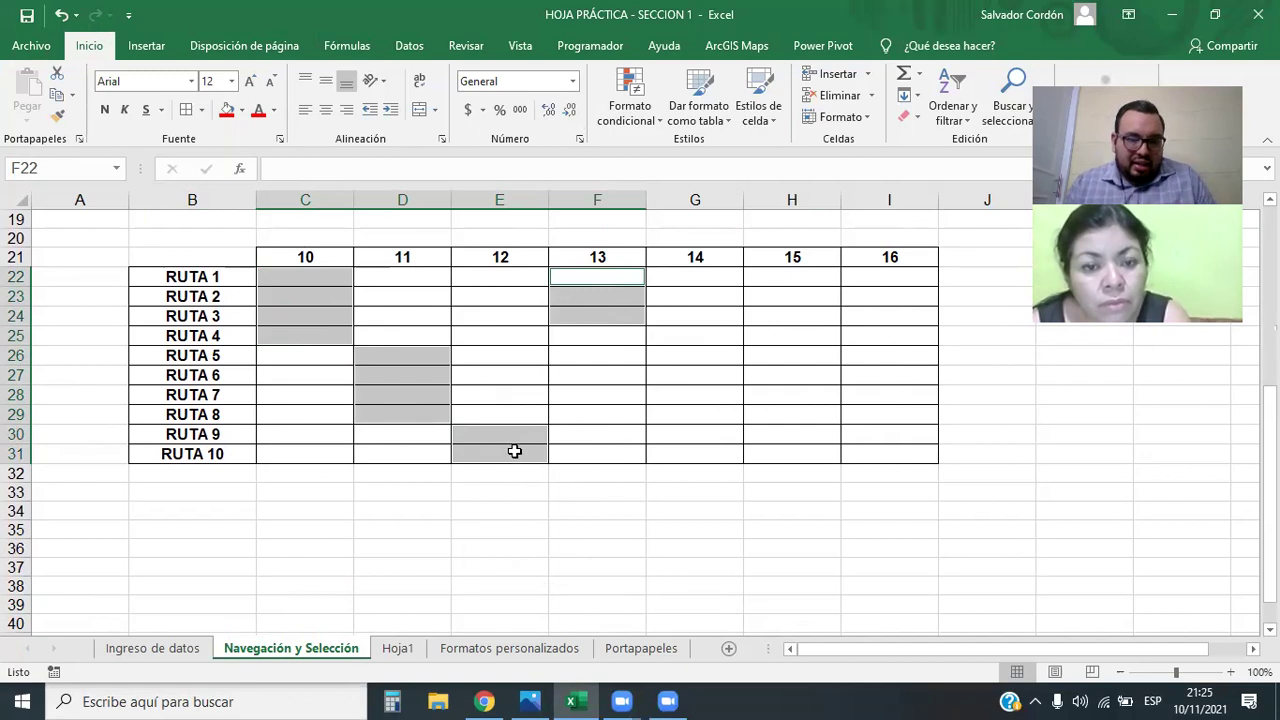
left_click_drag(511, 284, 514, 300, "ctrl")
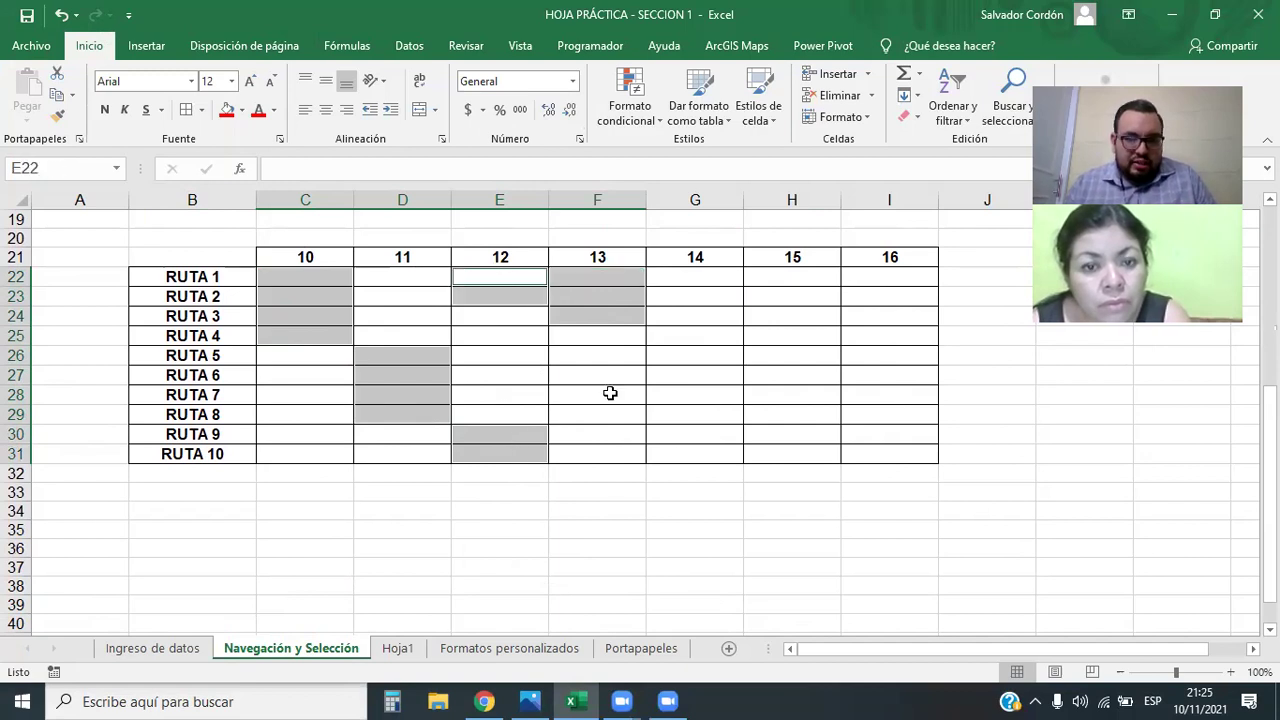
left_click_drag(573, 278, 598, 325, "ctrl")
left_click_drag(526, 274, 614, 323, "ctrl")
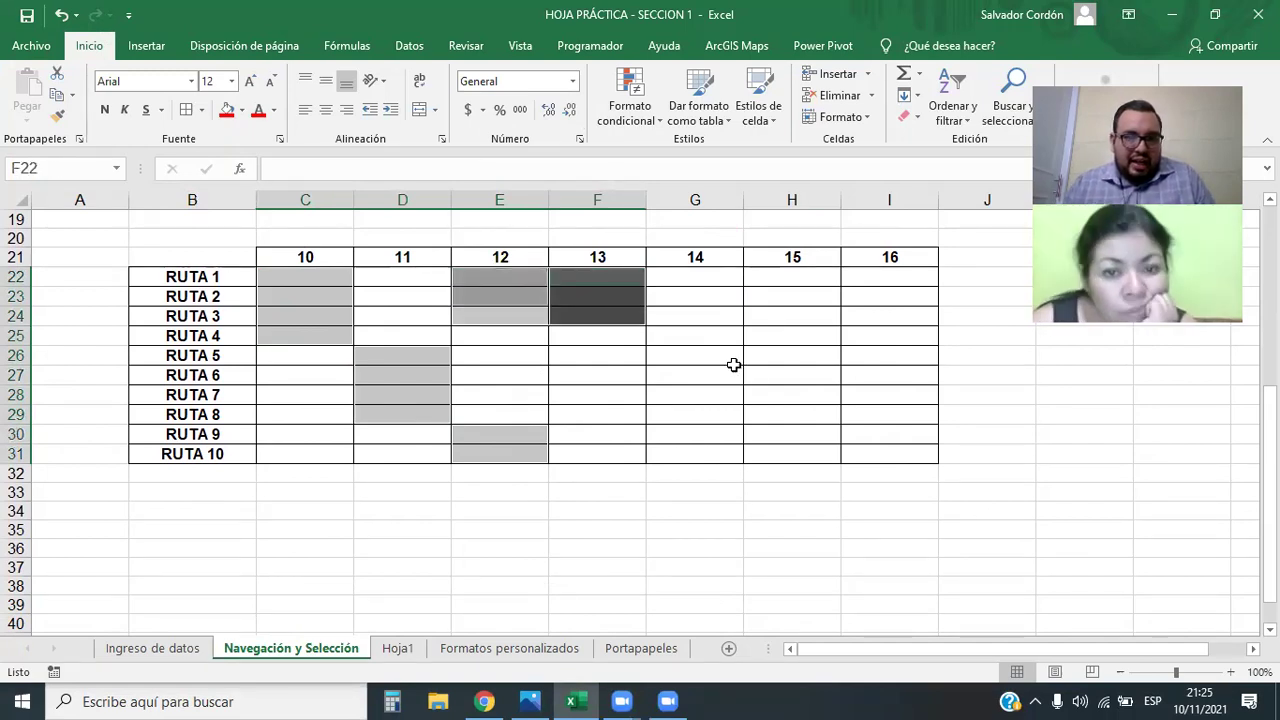
left_click(748, 398)
left_click_drag(314, 280, 325, 355)
left_click(482, 362)
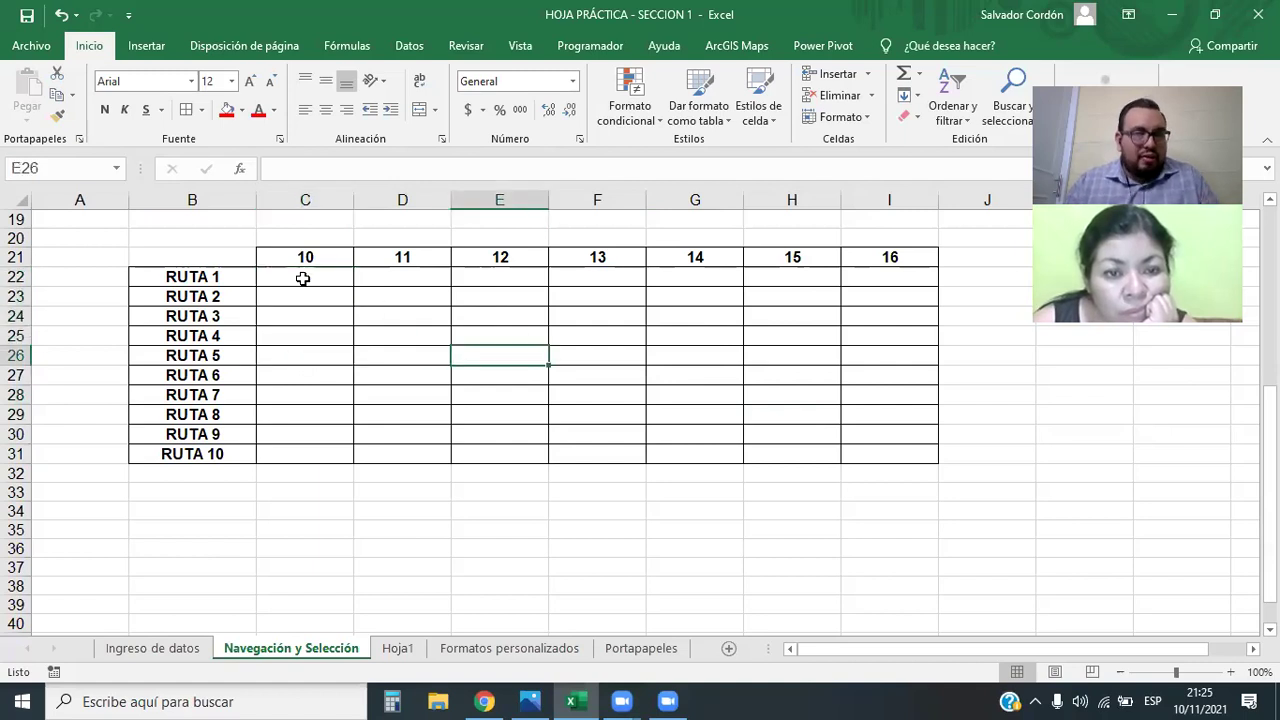
left_click_drag(303, 279, 314, 331)
left_click_drag(398, 355, 408, 408)
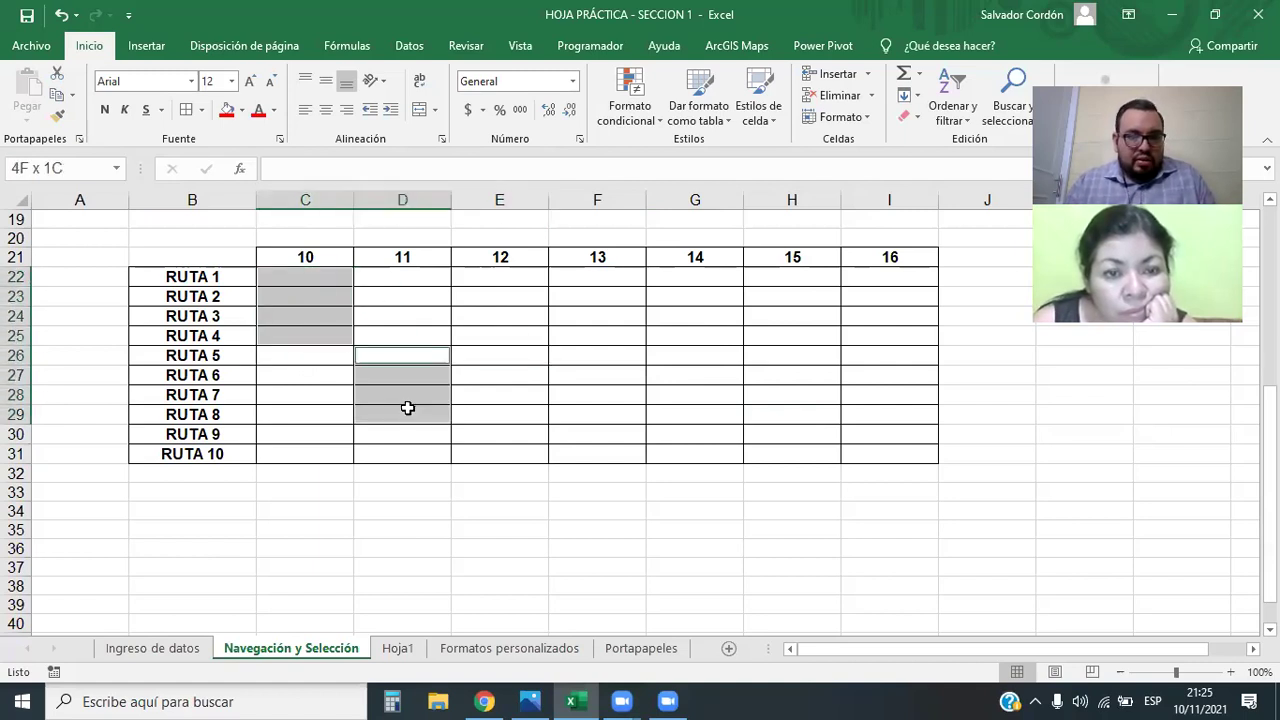
left_click_drag(484, 440, 488, 452)
left_click_drag(486, 276, 494, 297)
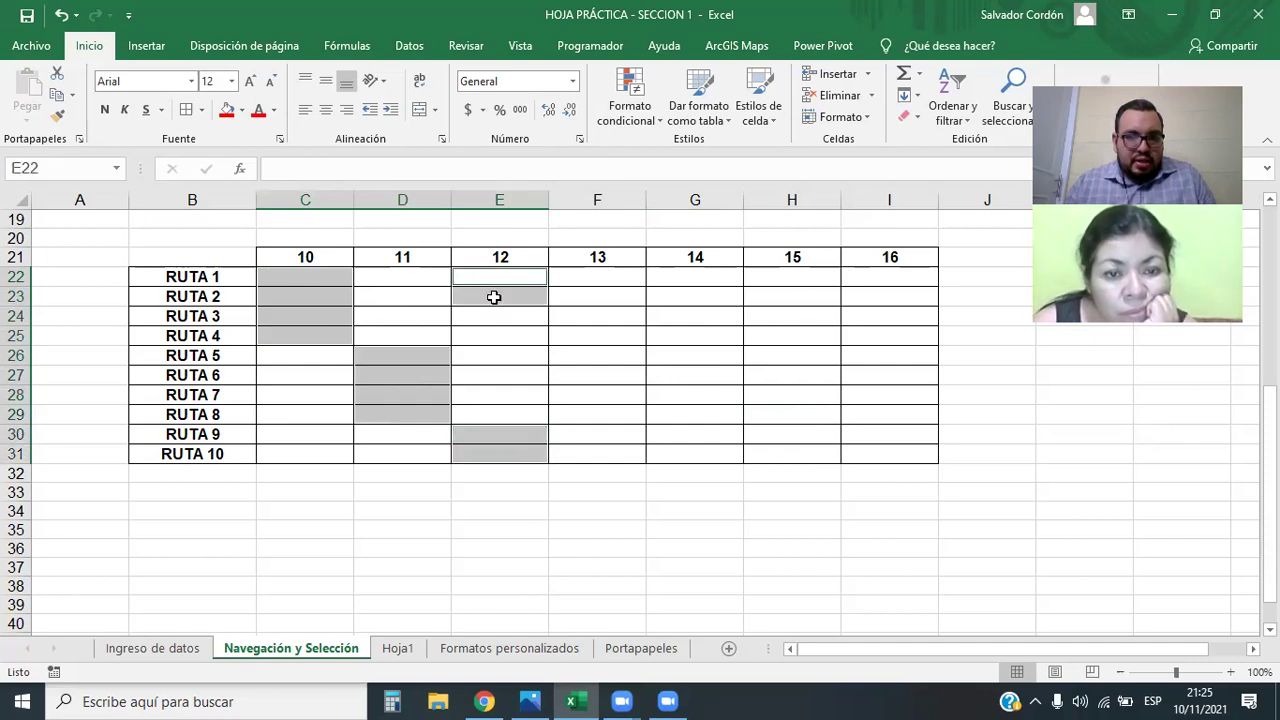
left_click_drag(600, 313, 598, 374)
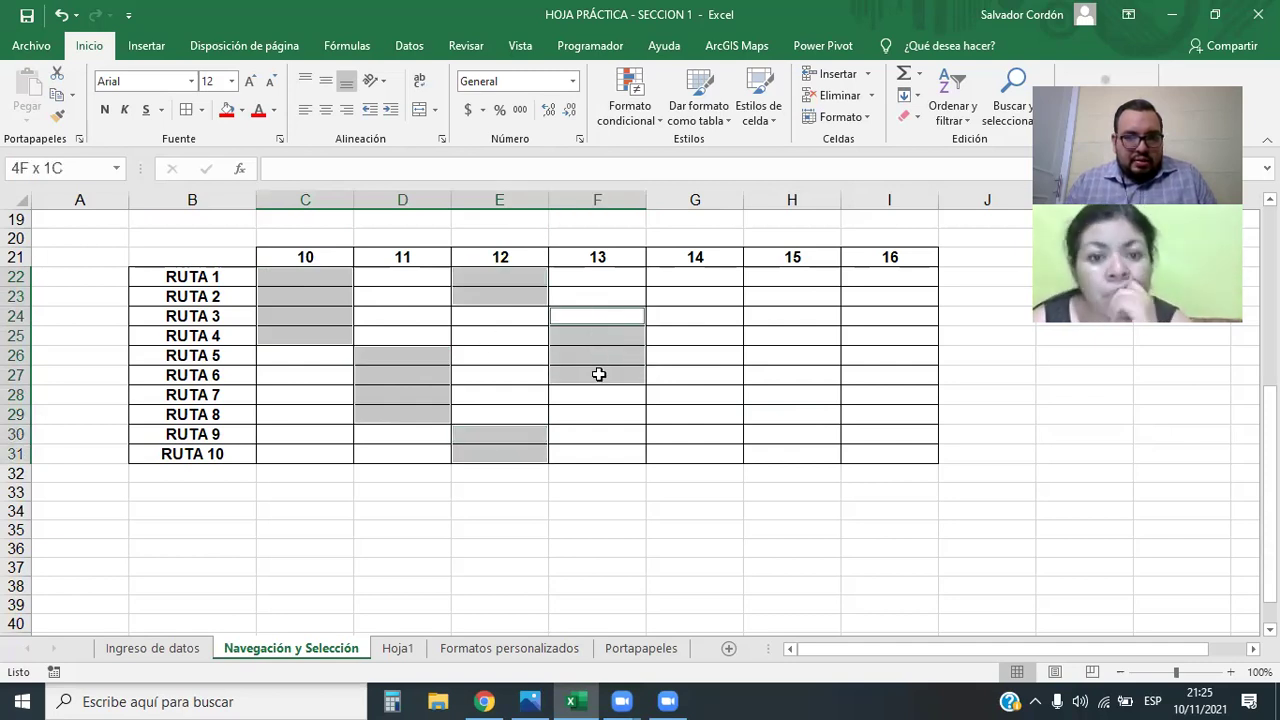
left_click_drag(707, 398, 700, 452)
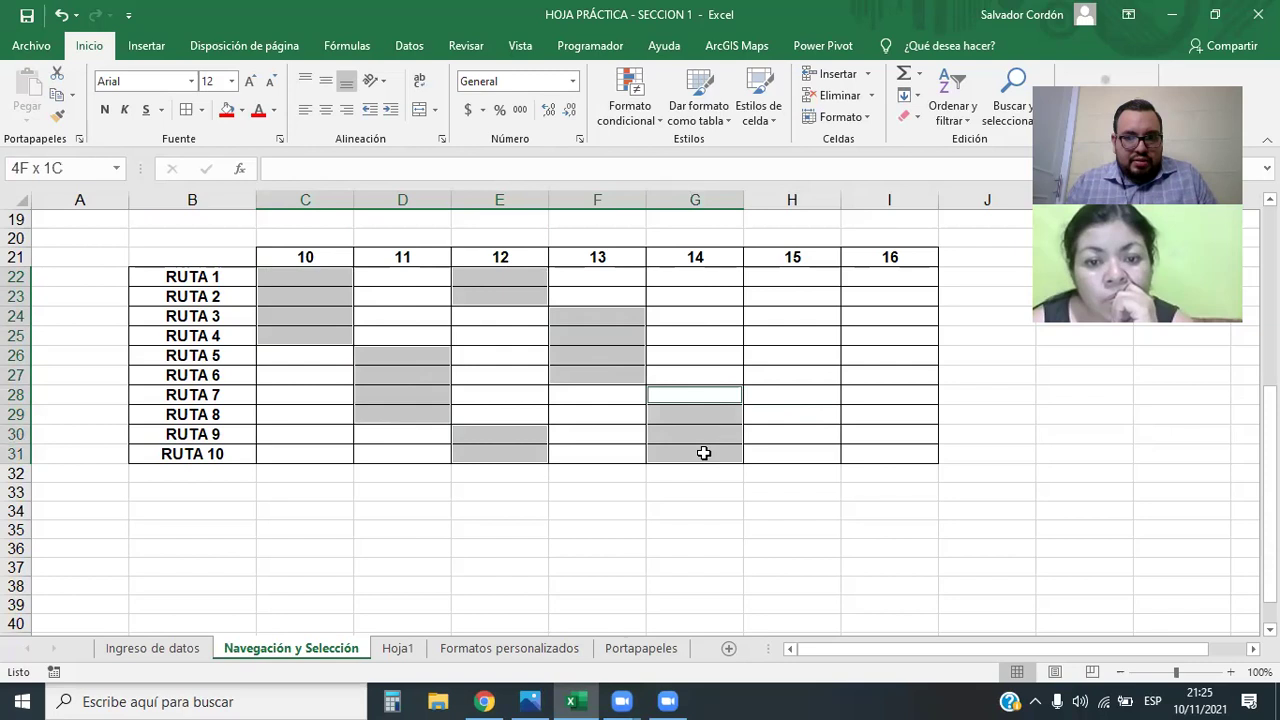
left_click_drag(807, 277, 812, 360)
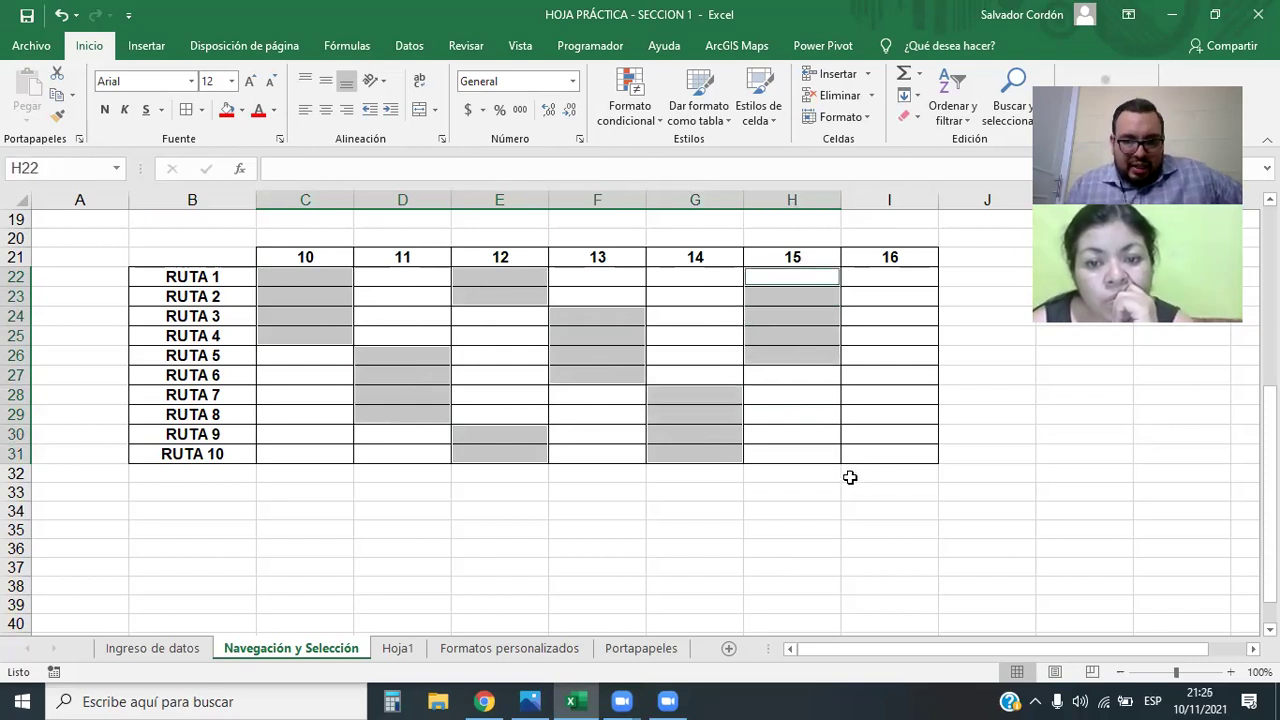
left_click(400, 584)
left_click_drag(290, 277, 305, 336)
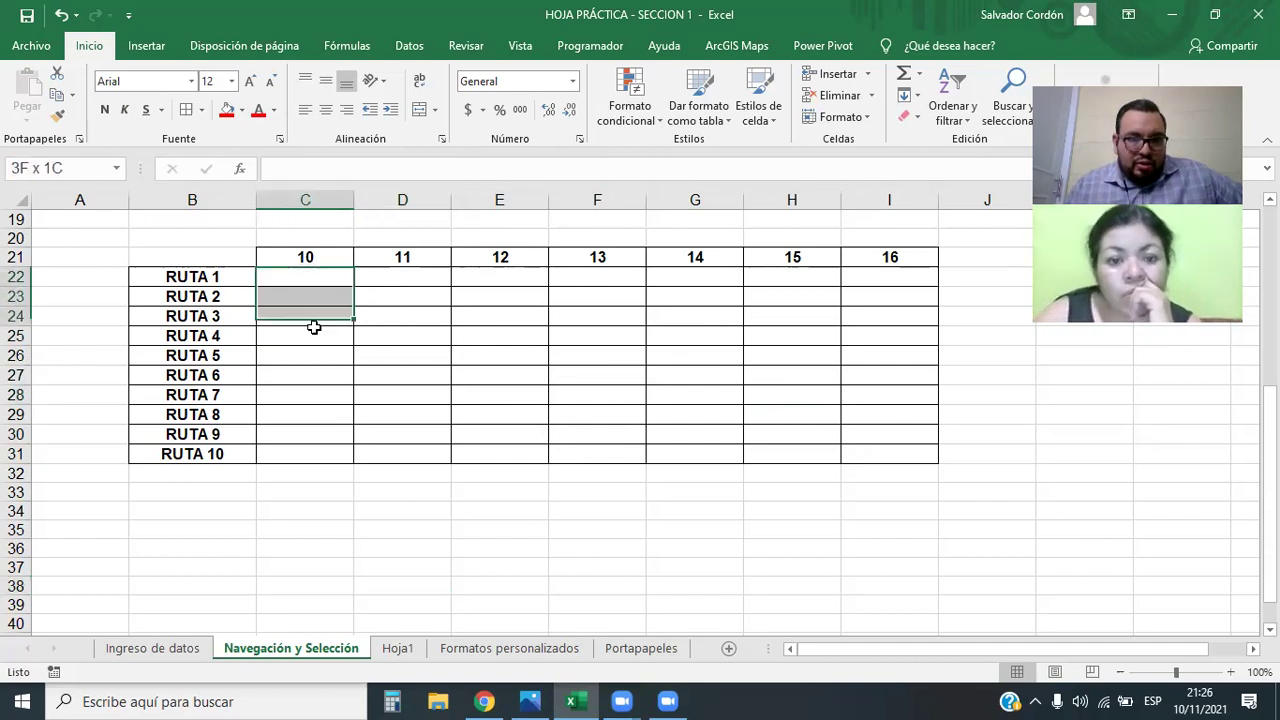
left_click(608, 379)
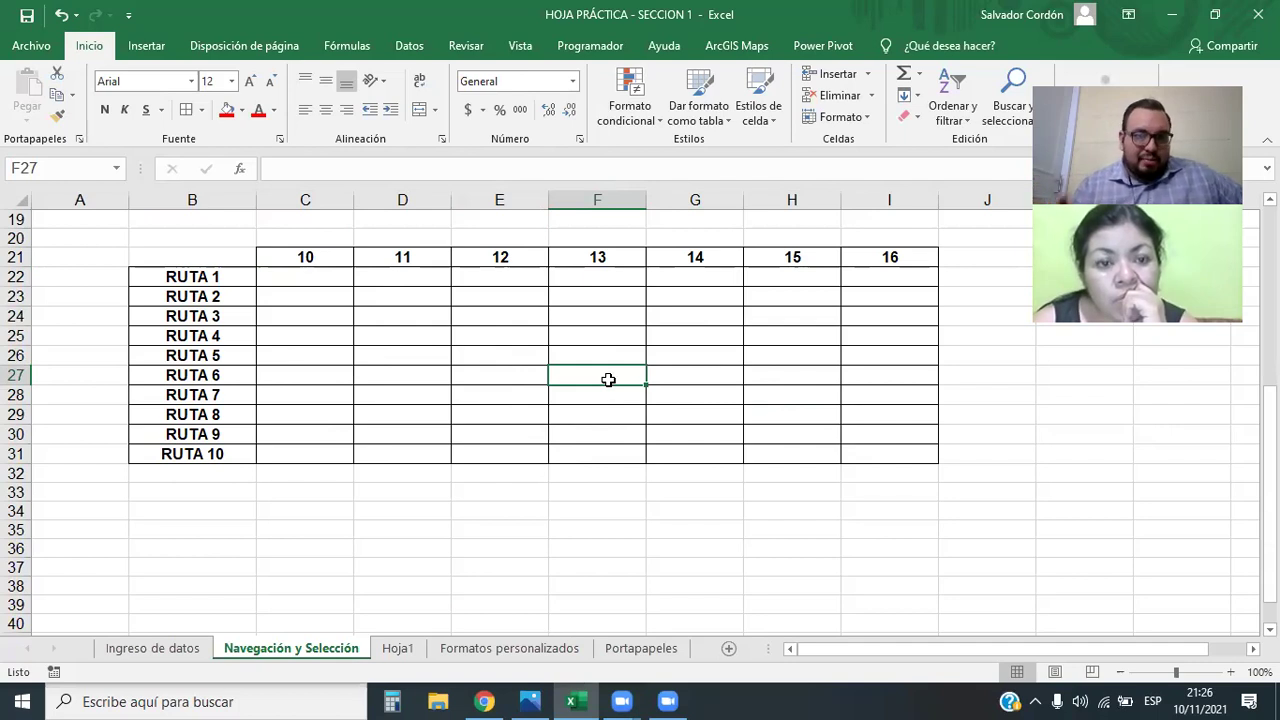
- Bring the Mario Bros image search forward and maximize Chrome to full screen
left_click(484, 701)
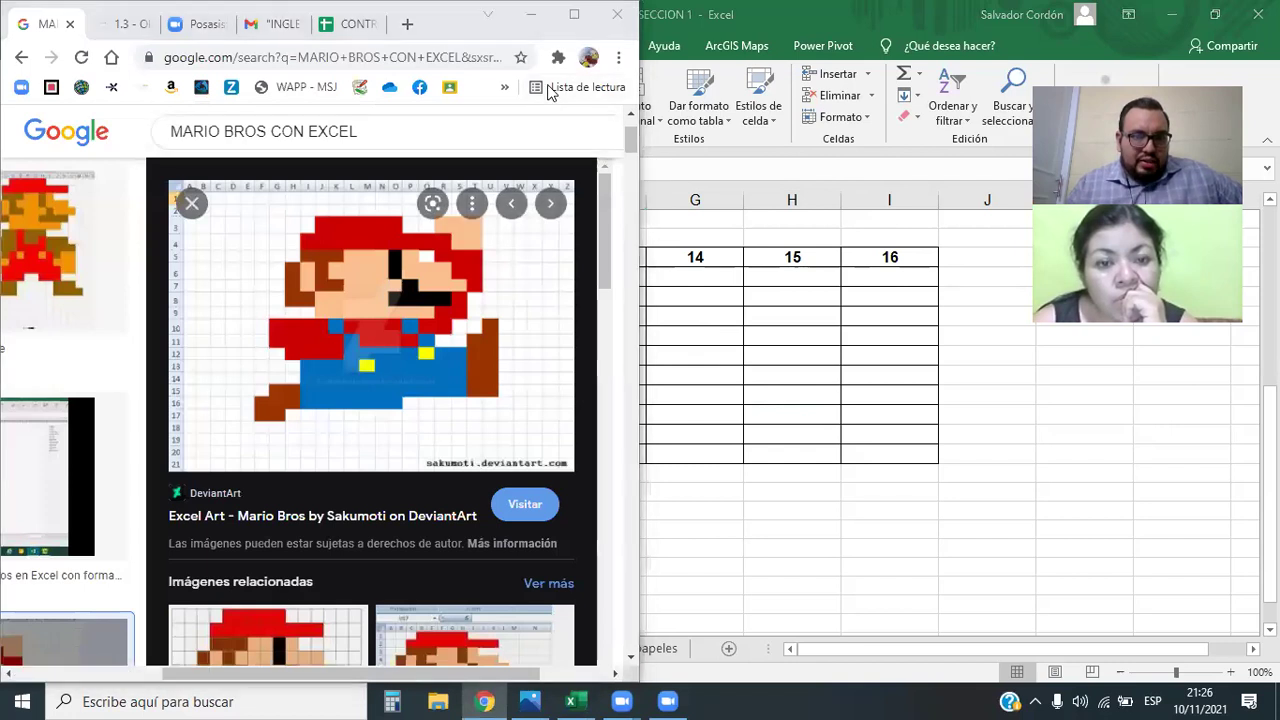
left_click_drag(428, 22, 448, 441)
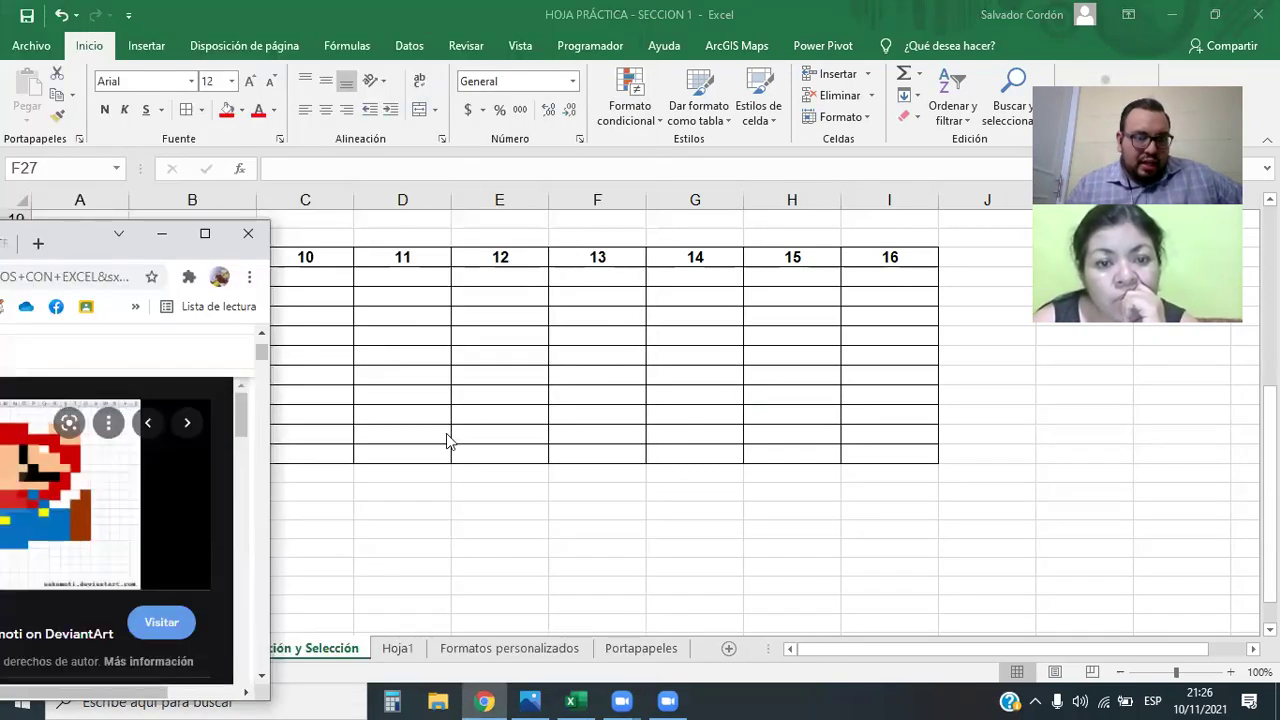
left_click_drag(82, 240, 683, 240)
left_click(806, 234)
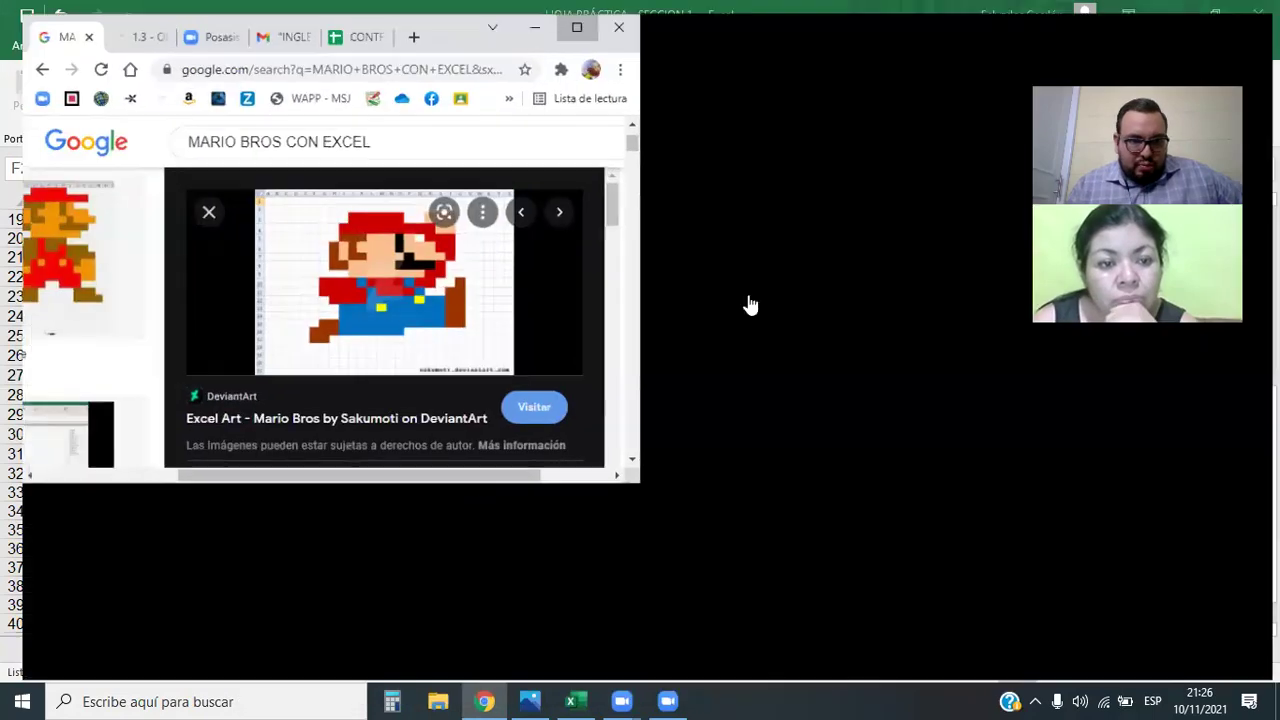
- Open the Toad, Luigi and Mario Excel image's source blog page, 'DIBUJOS EN EXCEL: agosto 2015'
scroll(524, 503, "down", 3)
scroll(526, 505, "down", 4)
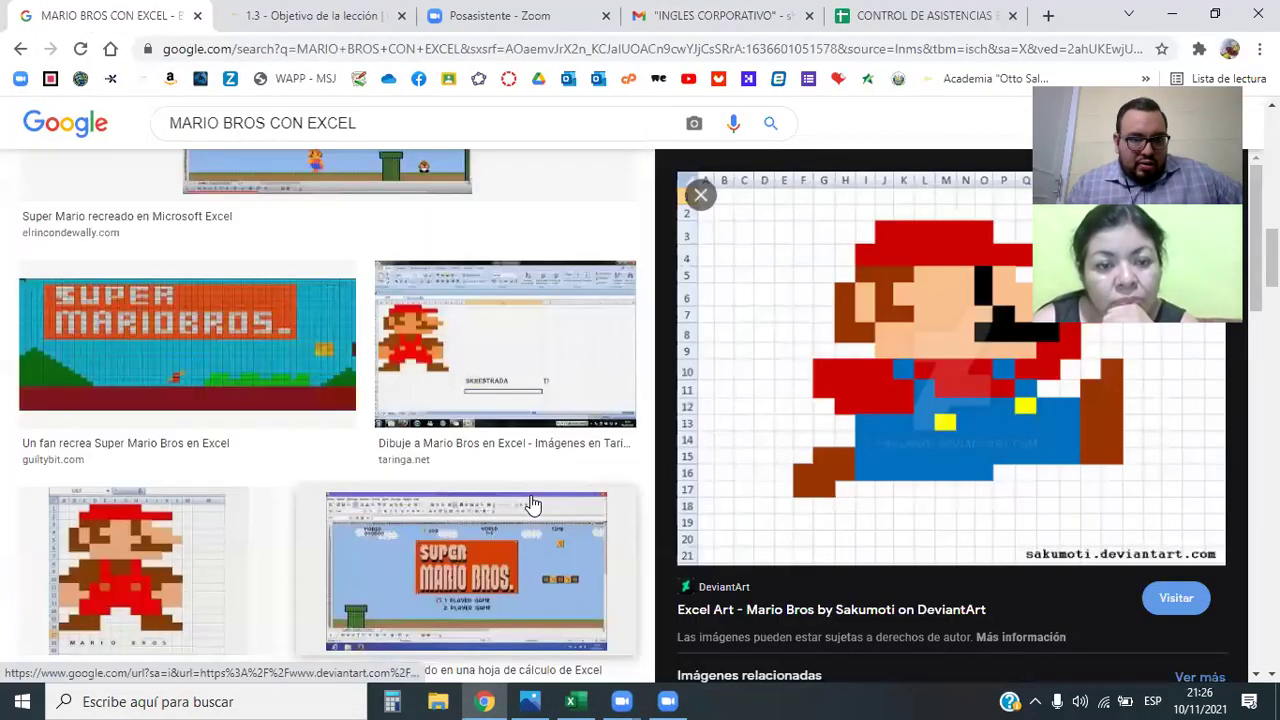
scroll(530, 504, "down", 2)
scroll(533, 503, "down", 3)
left_click(553, 357)
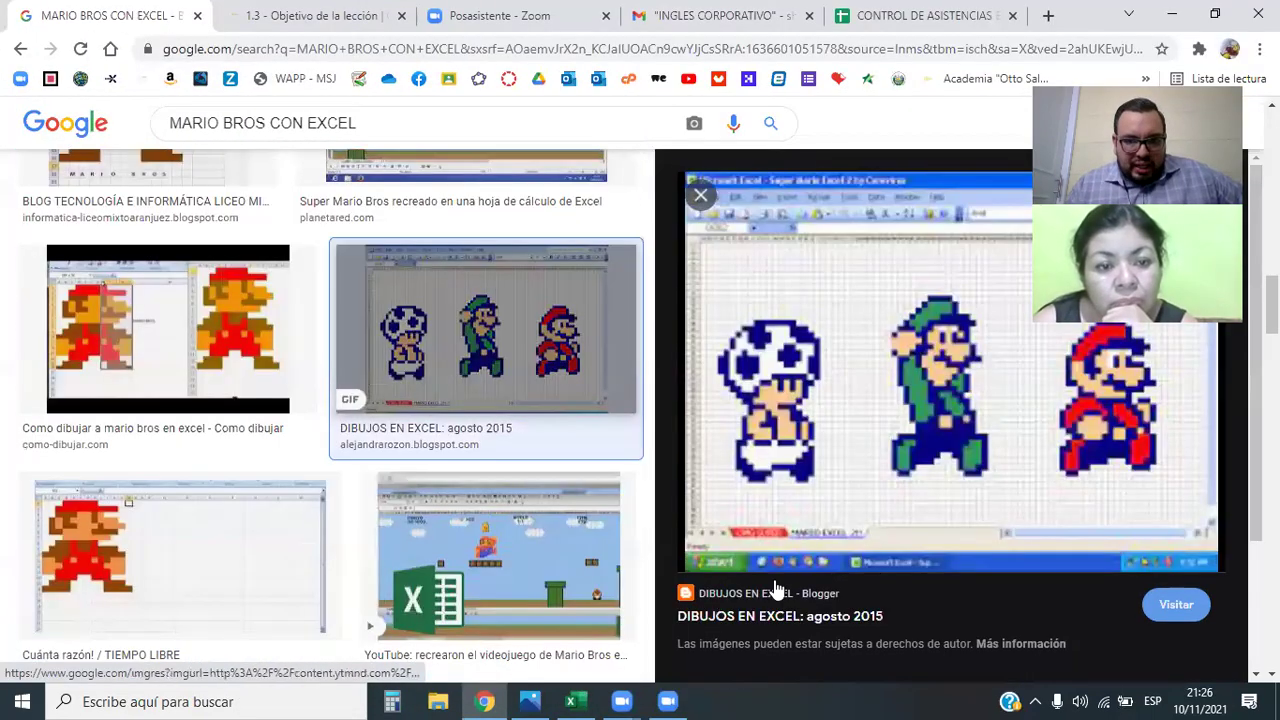
left_click(832, 495)
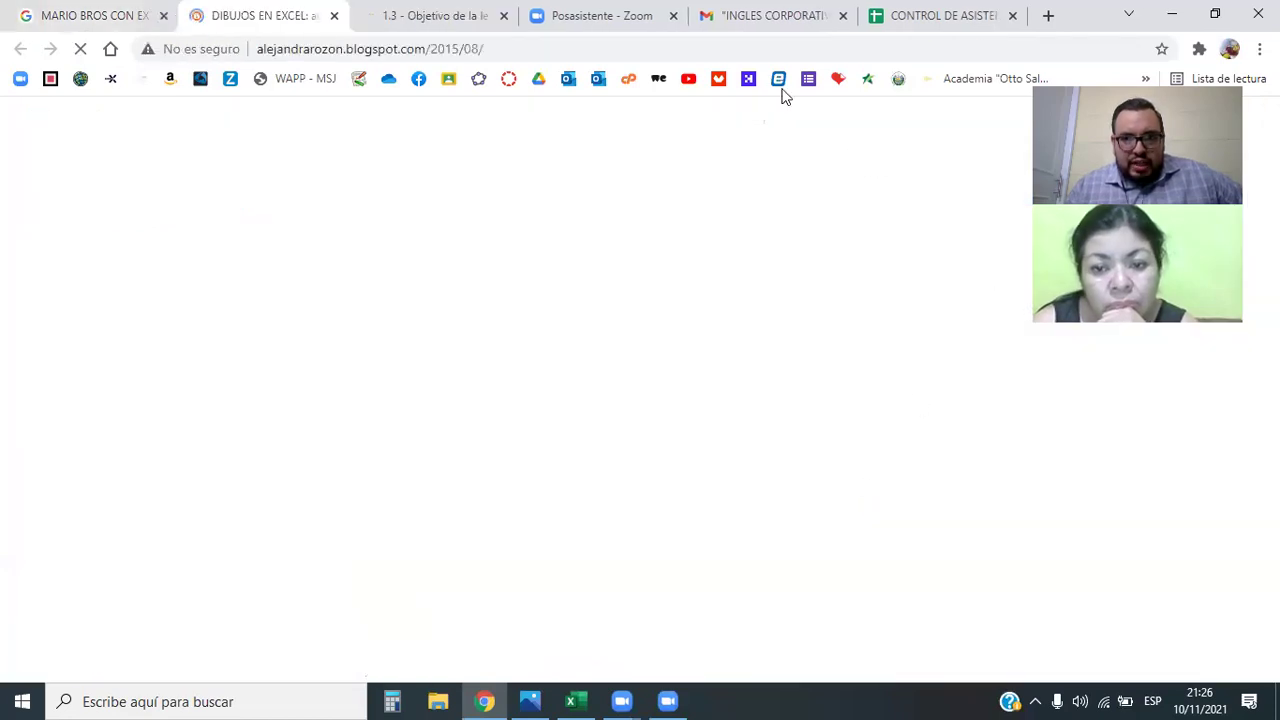
- Scroll through the blog's Mario pixel-art post, then return to the 1.3 course lesson tab
scroll(583, 410, "down", 3)
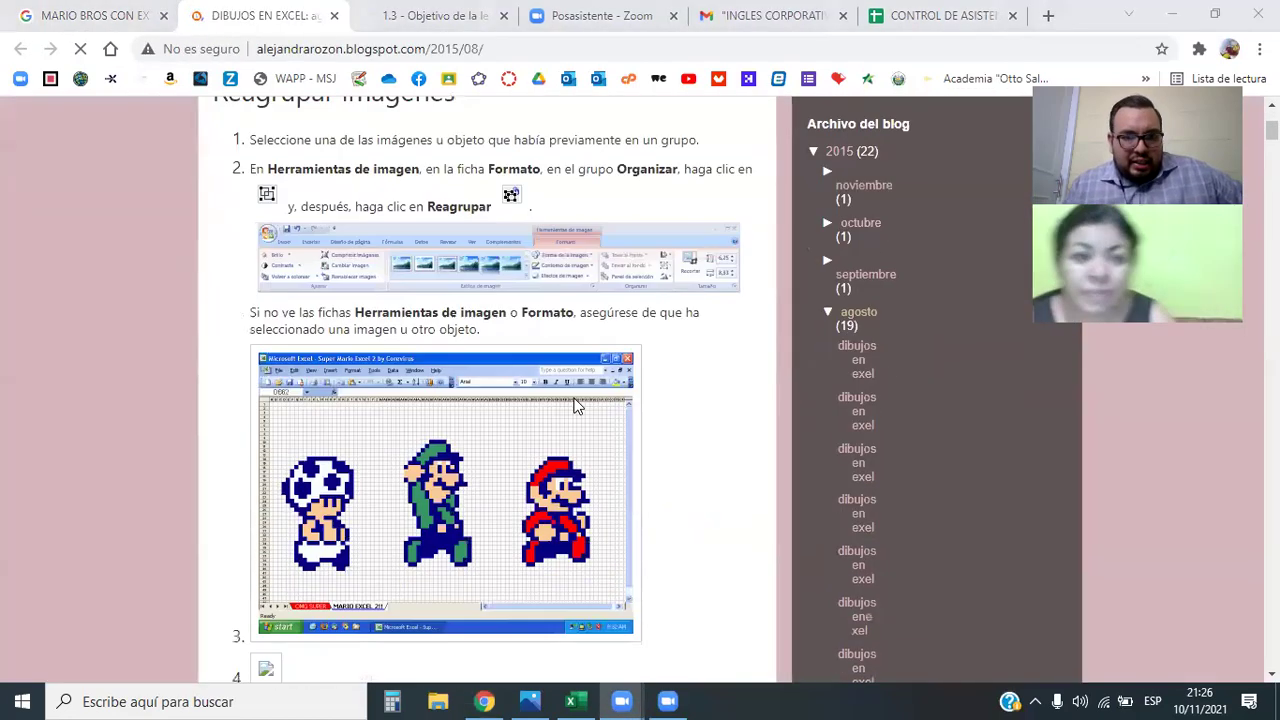
scroll(583, 410, "down", 1)
scroll(600, 460, "down", 1)
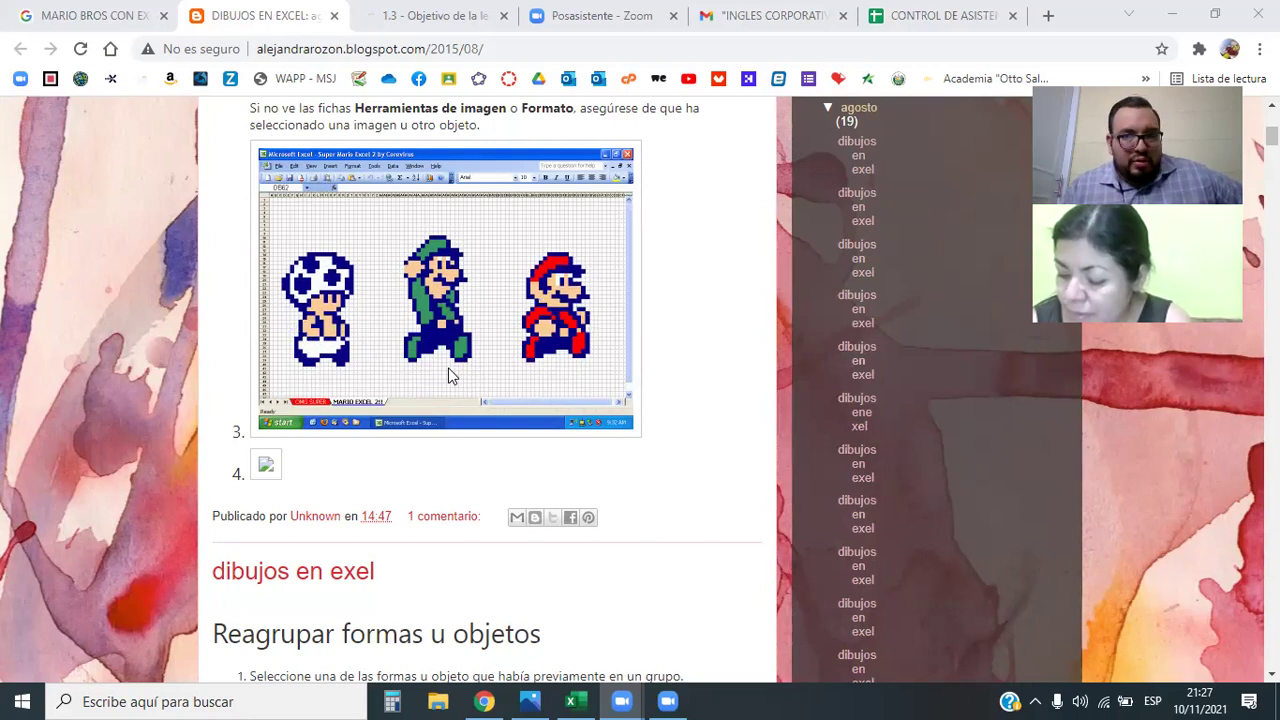
scroll(448, 375, "up", 2)
scroll(293, 165, "up", 3)
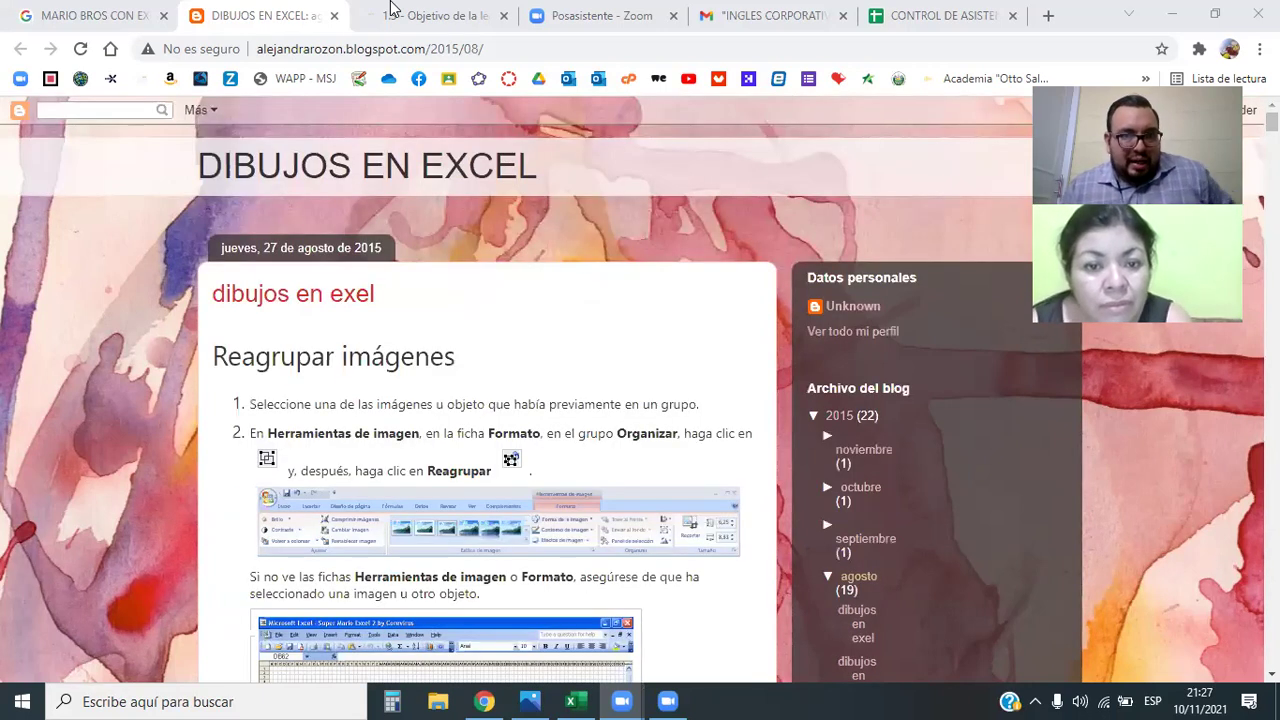
left_click(392, 12)
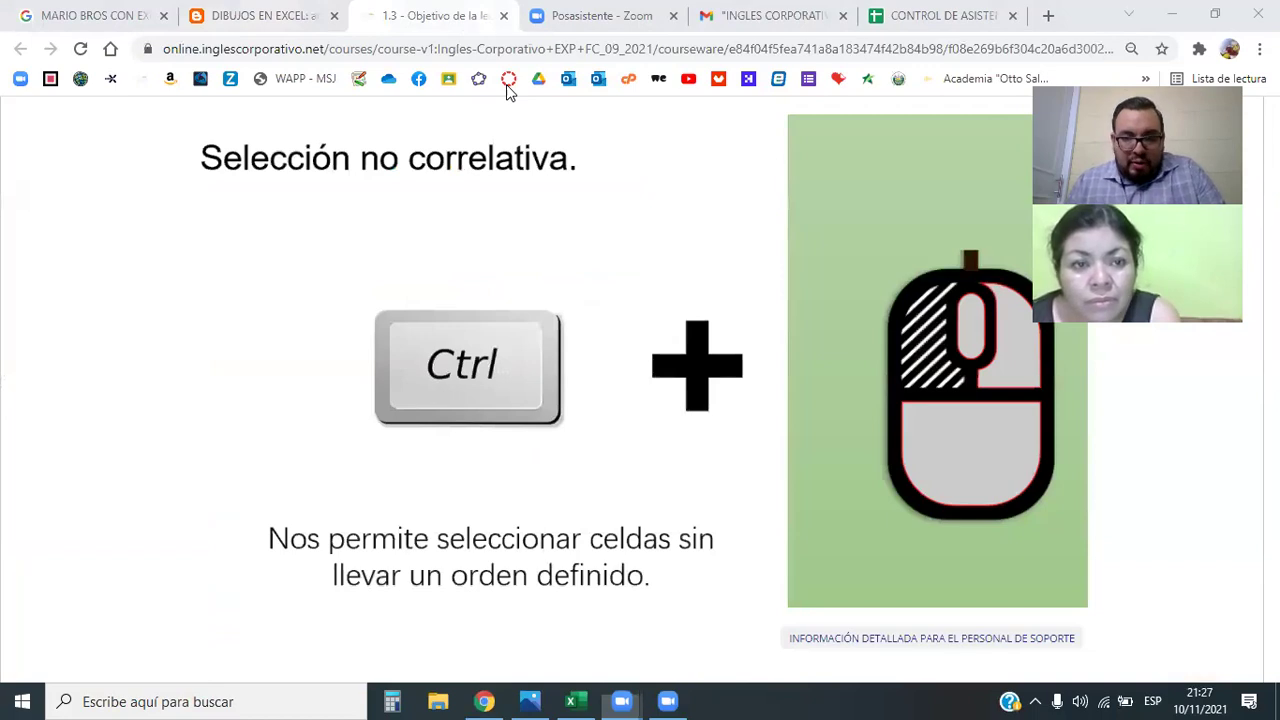
- Scroll back through the course slides and open the 1.5 Laboratorio quiz unit
scroll(282, 92, "up", 1)
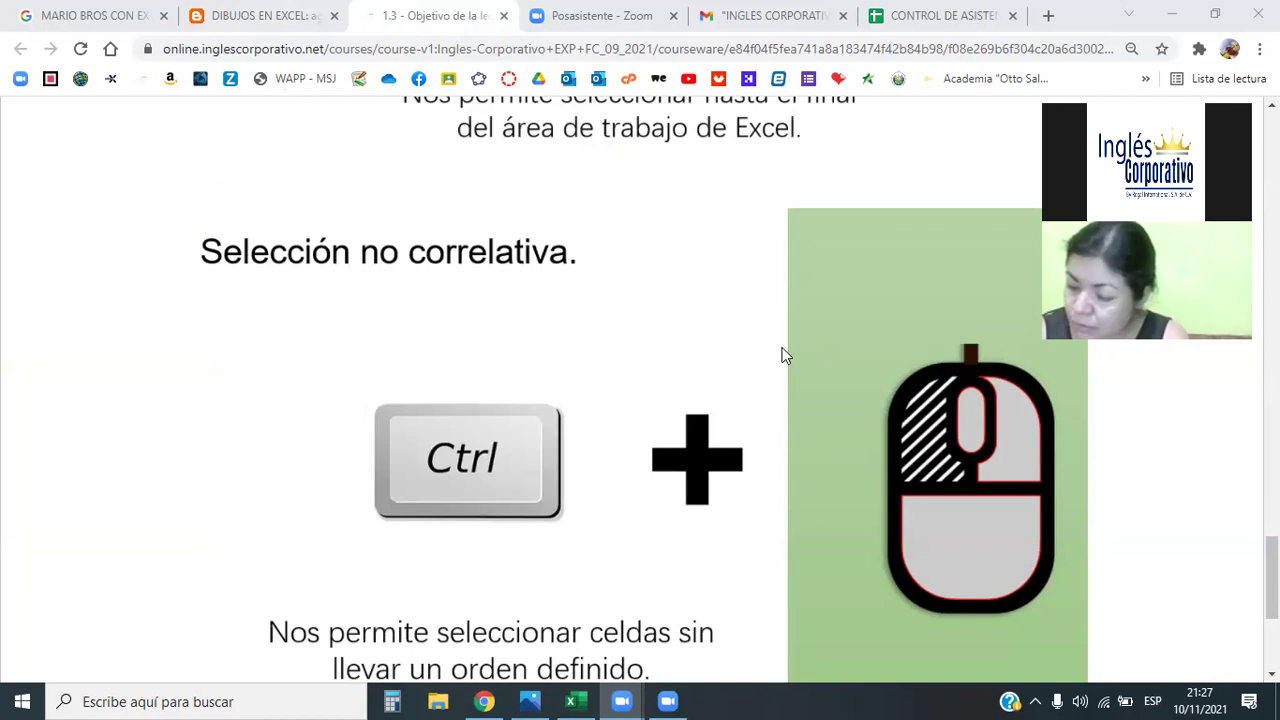
scroll(760, 500, "down", 3)
scroll(718, 507, "up", 2)
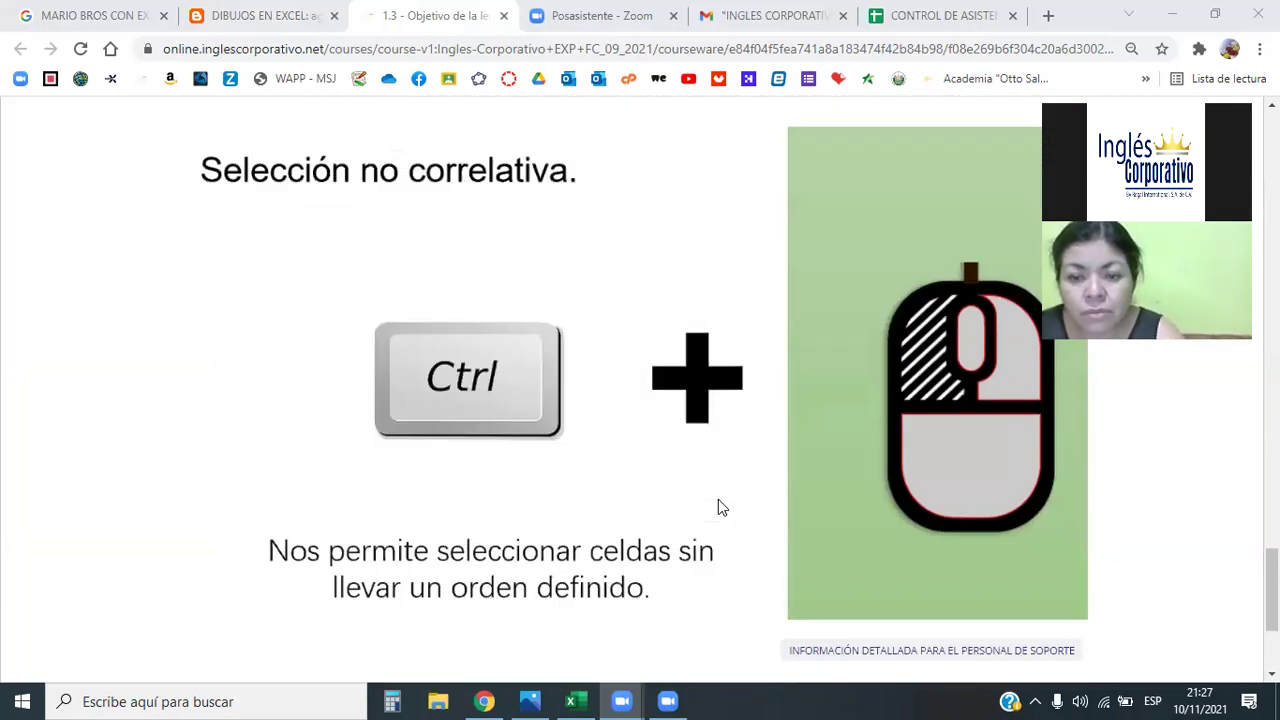
scroll(718, 507, "up", 5)
scroll(718, 507, "up", 1)
scroll(718, 507, "up", 5)
scroll(718, 507, "up", 5)
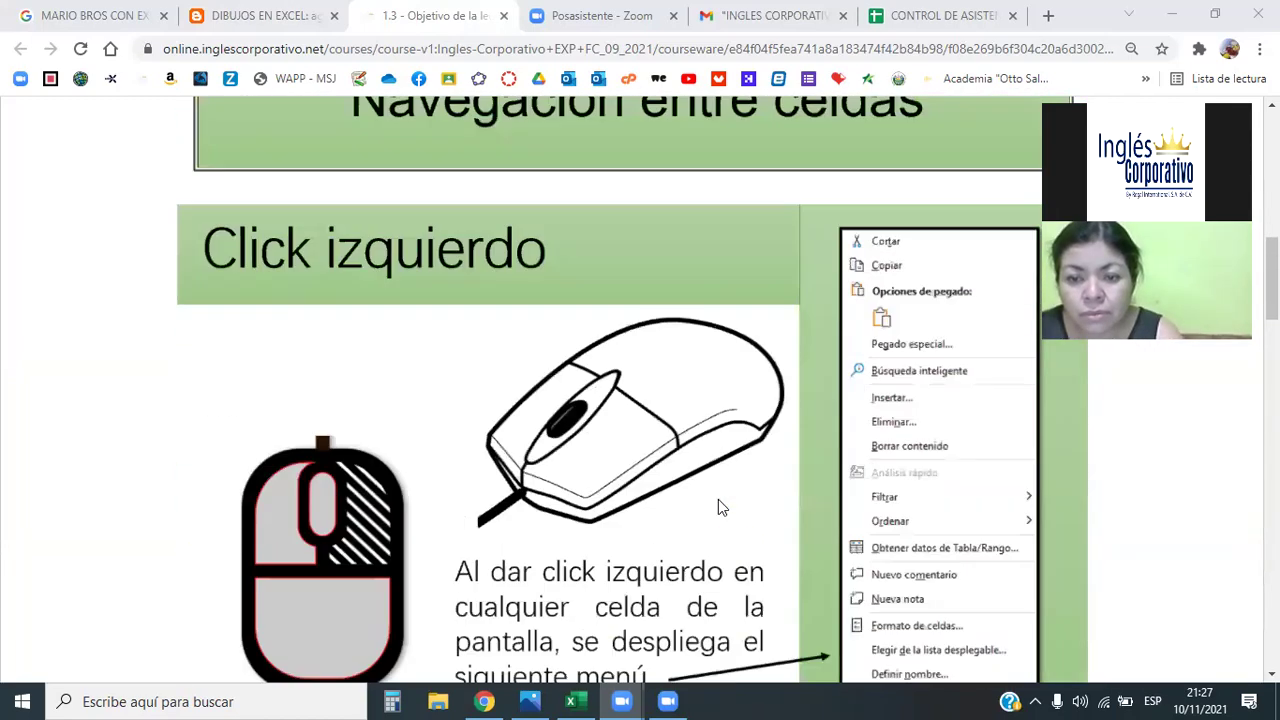
scroll(718, 500, "up", 1)
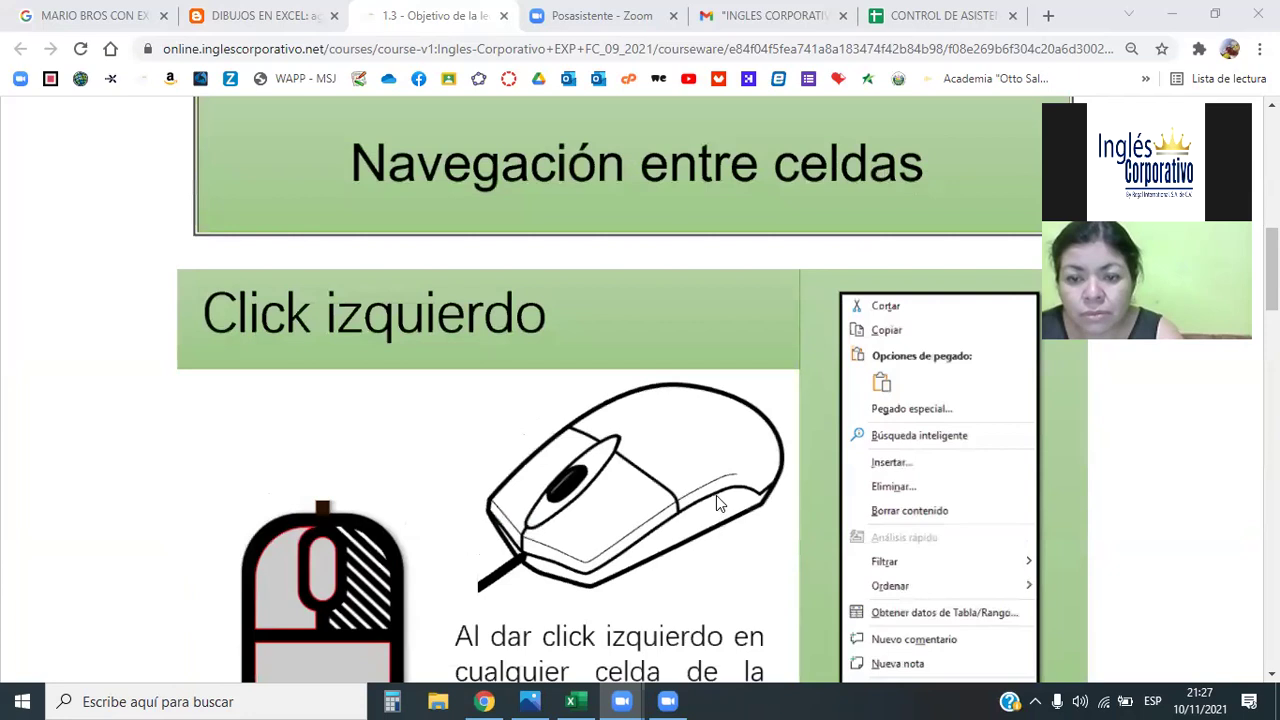
left_click(538, 342)
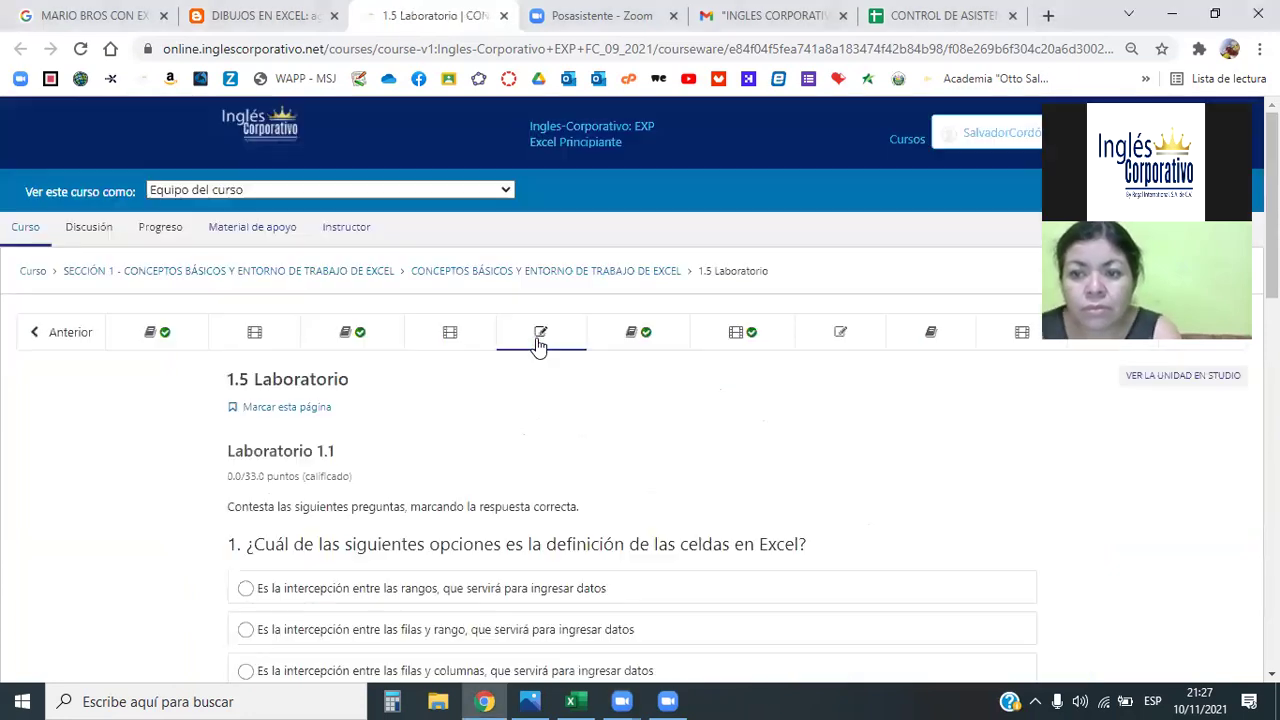
- Open lesson 1.6 - Objetivo de la lección, view the Formato de celdas part, then return to Excel
scroll(543, 363, "down", 1)
scroll(586, 398, "down", 1)
scroll(586, 398, "up", 4)
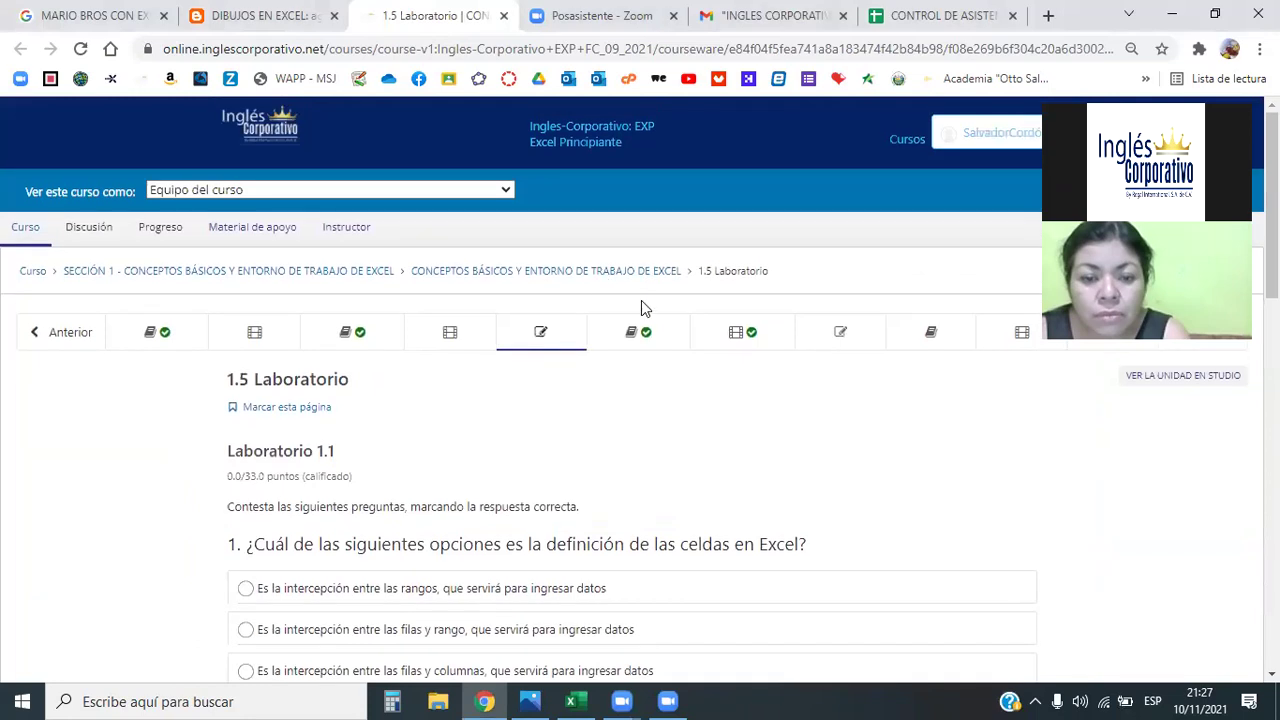
left_click(640, 313)
scroll(791, 378, "down", 2)
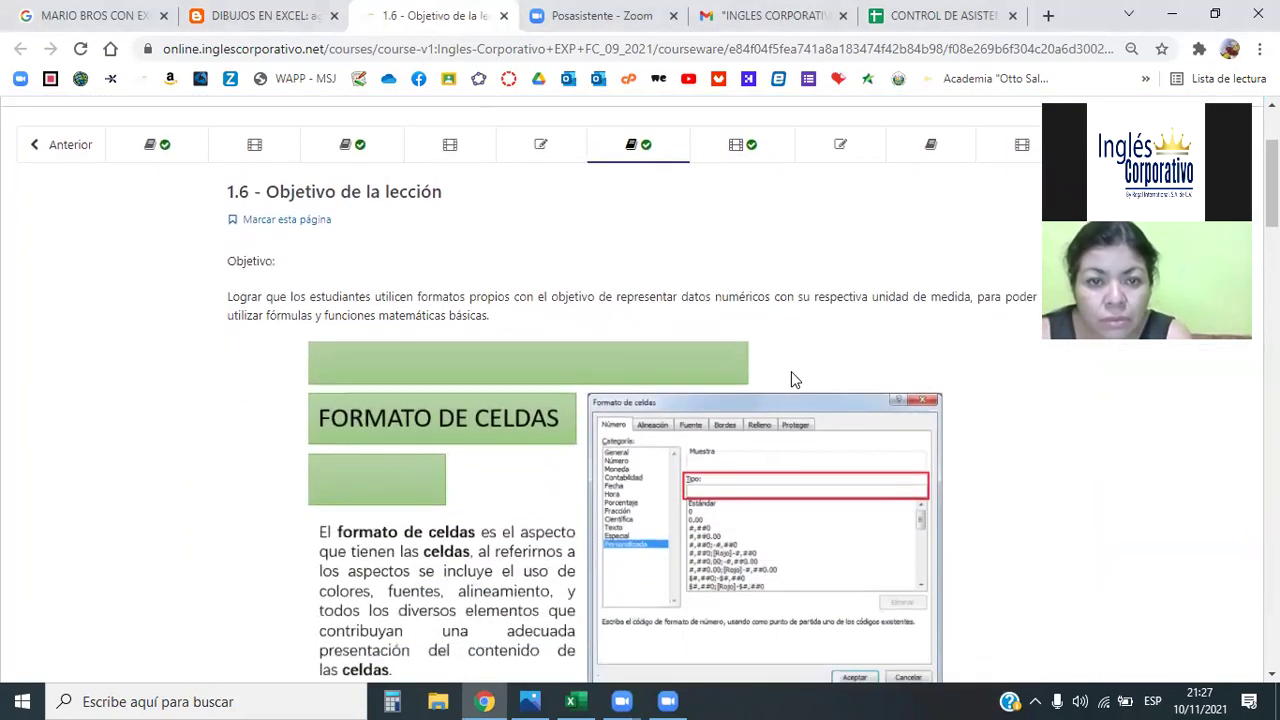
scroll(791, 378, "down", 1)
scroll(789, 373, "down", 1)
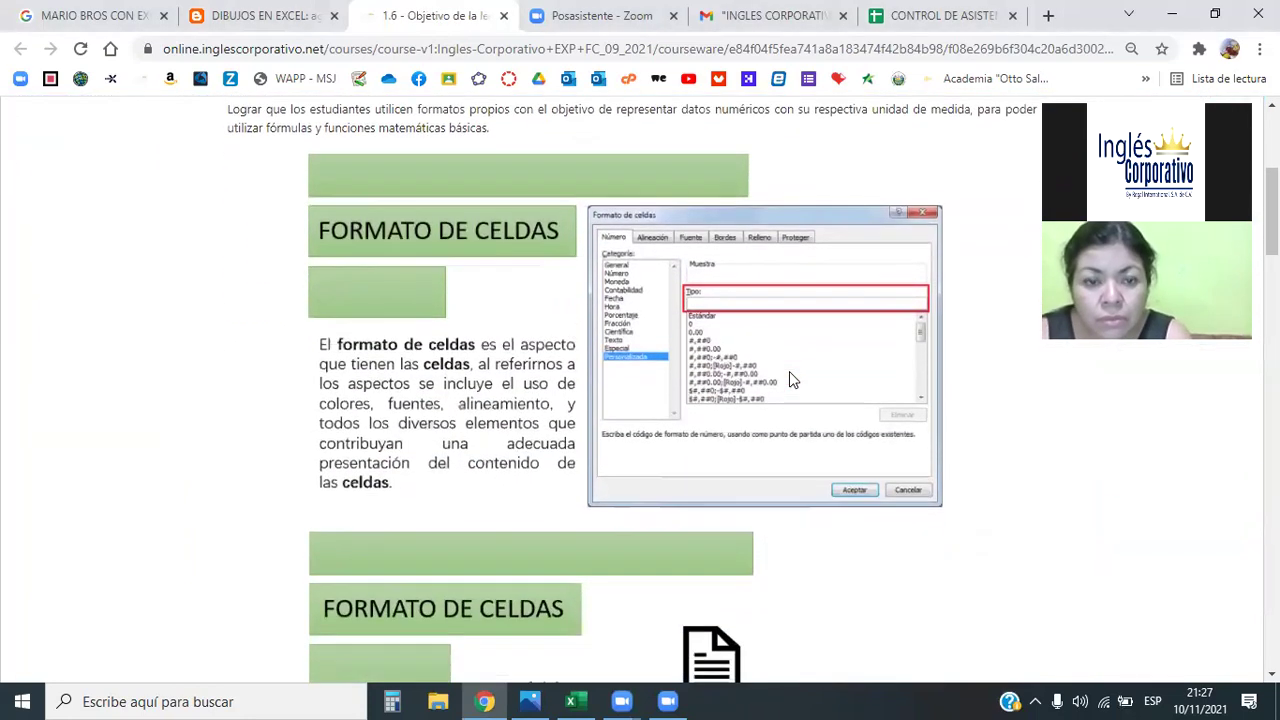
scroll(789, 373, "up", 1)
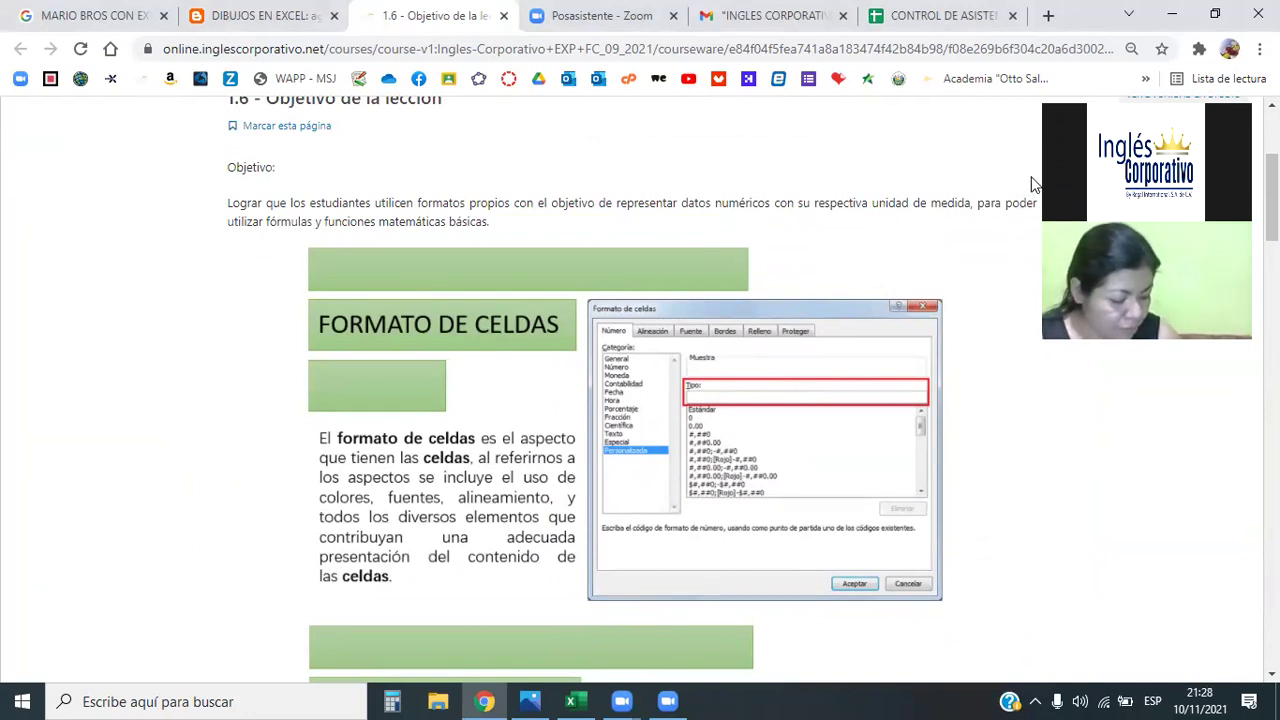
key("alt+Tab")
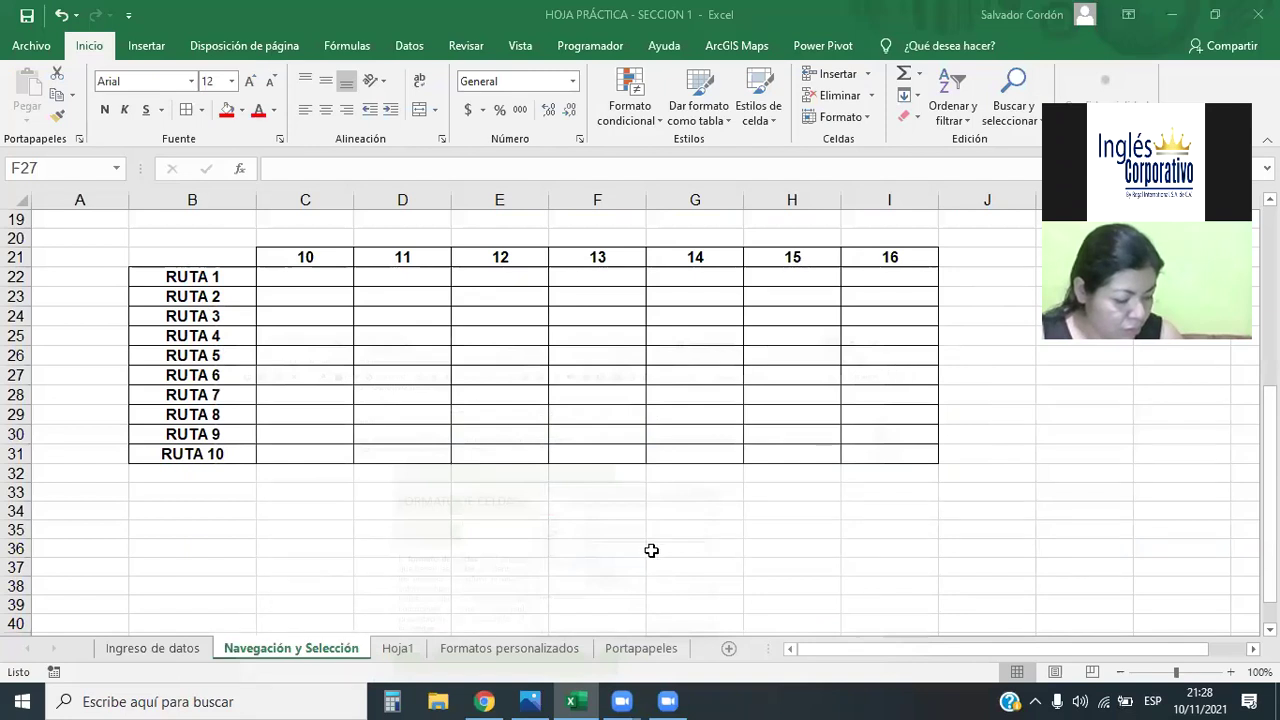
- Switch to the blank Hoja1 sheet, select cell C7, and open the number format list
scroll(580, 528, "down", 2)
left_click(403, 658)
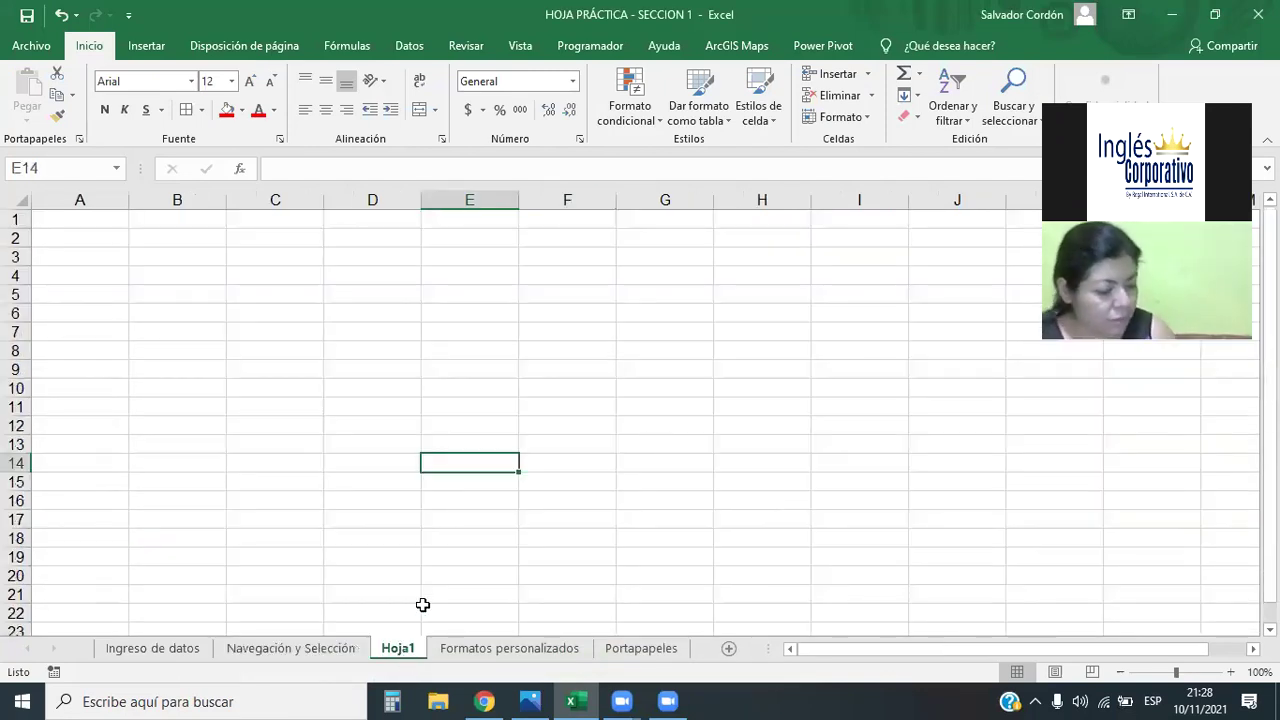
left_click(304, 329)
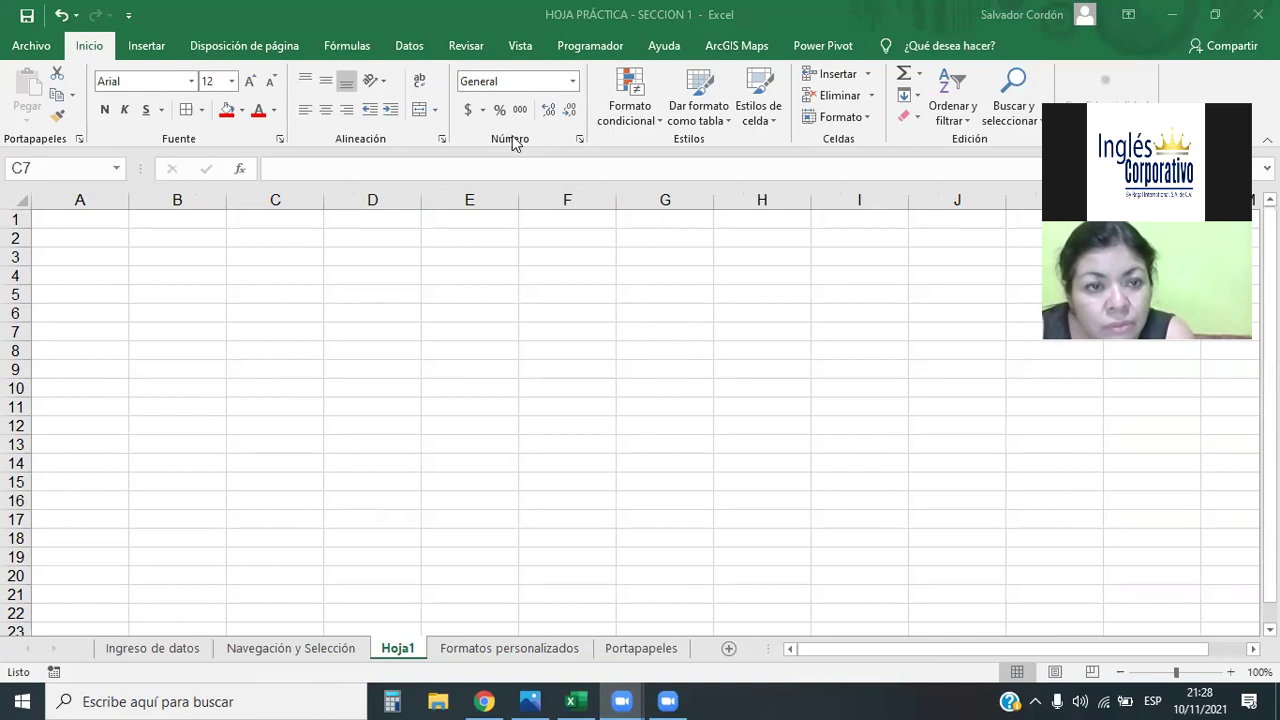
left_click(573, 81)
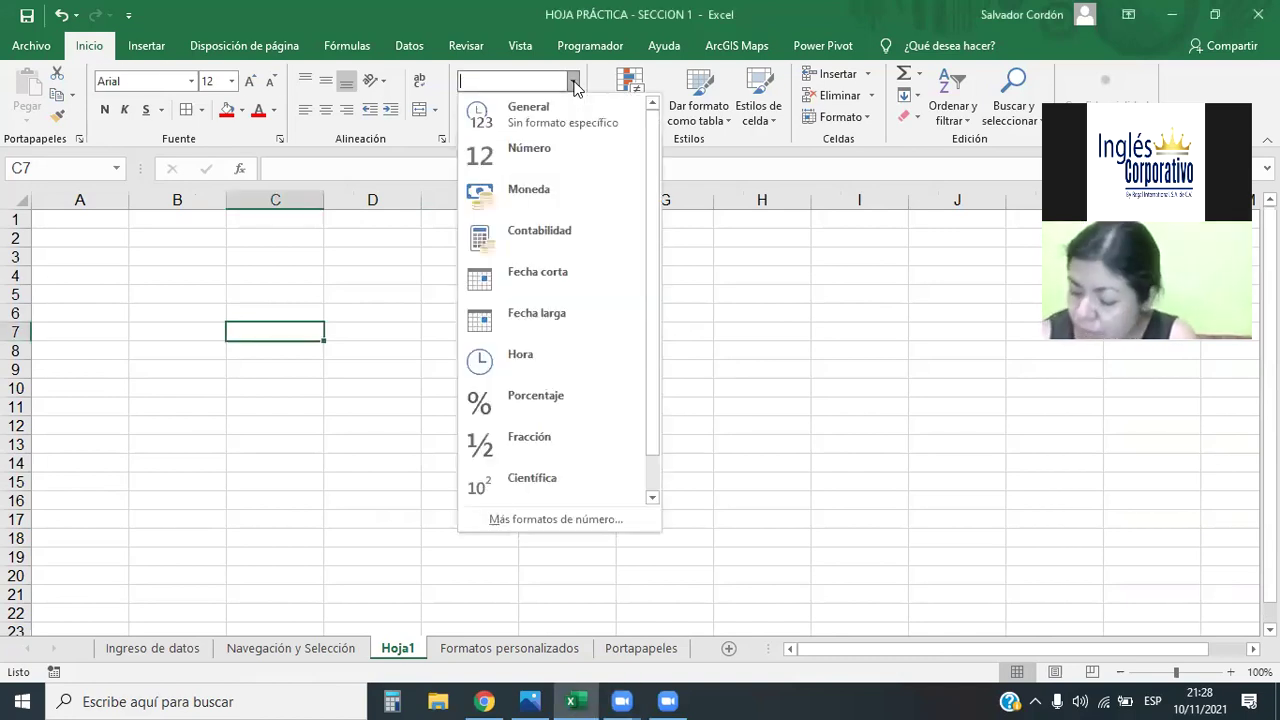
left_click(553, 518)
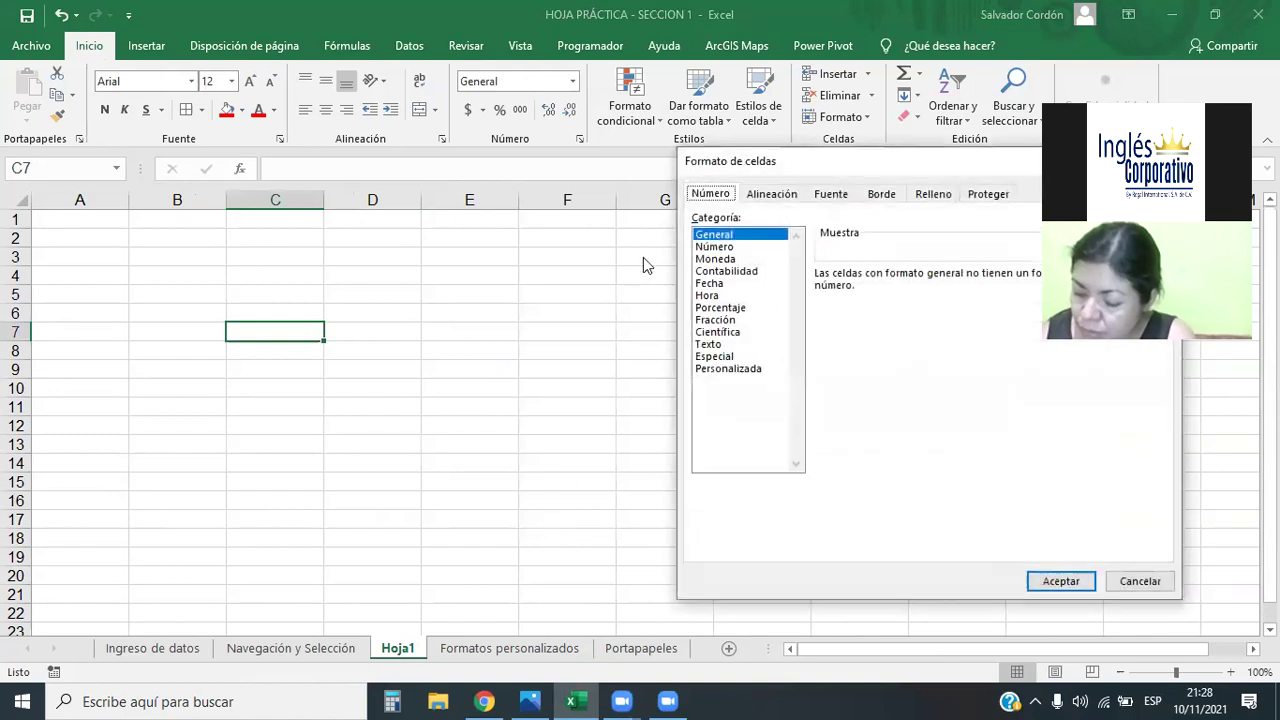
left_click_drag(799, 177, 471, 203)
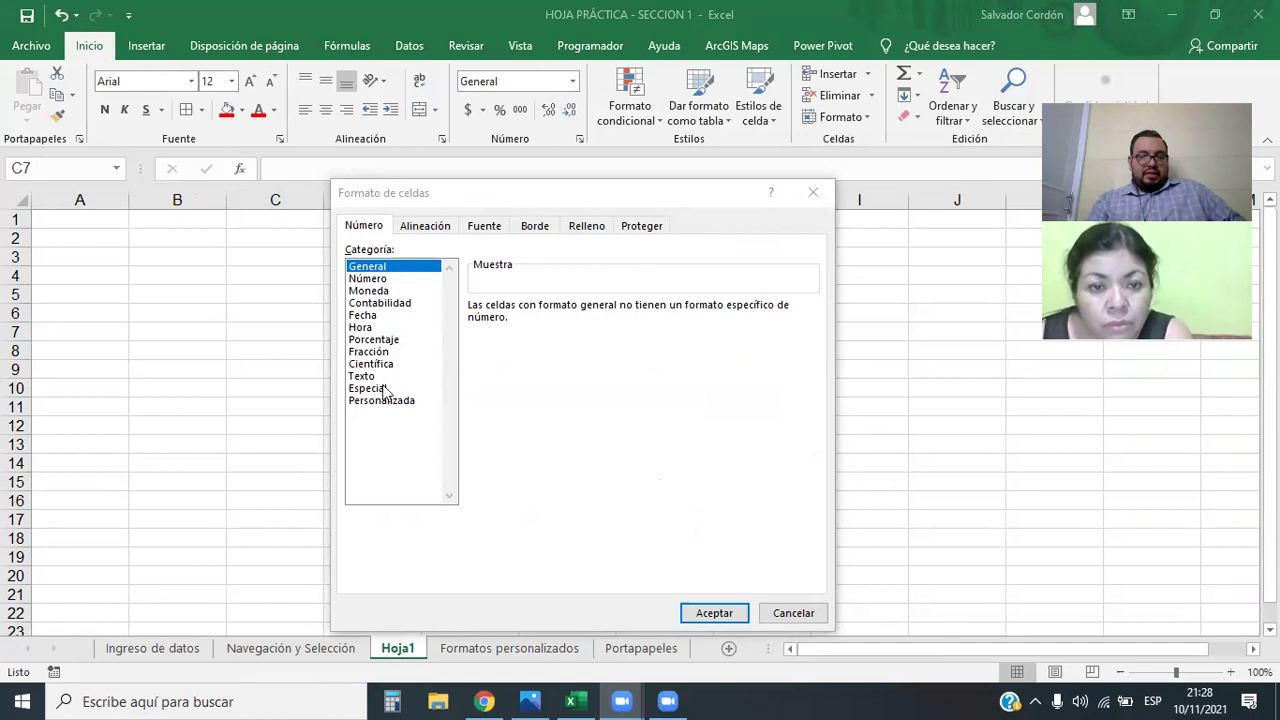
left_click(420, 228)
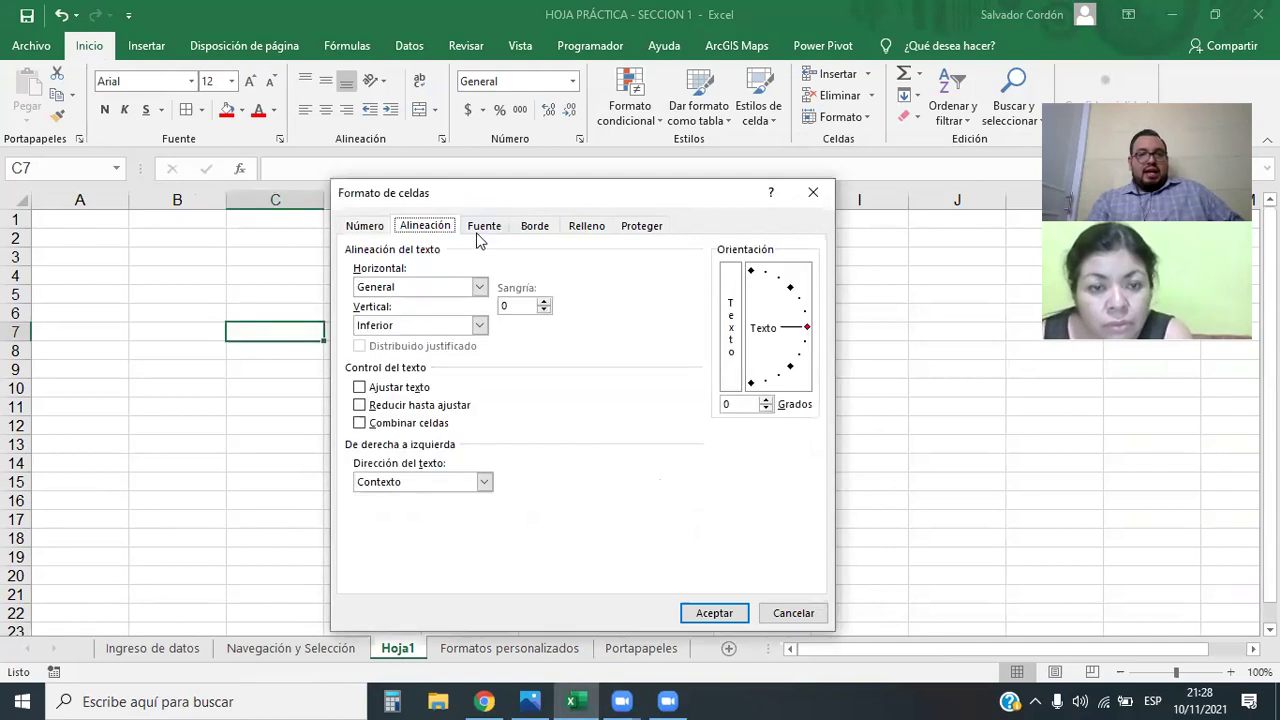
left_click(497, 226)
left_click(527, 226)
left_click(590, 226)
left_click(632, 230)
left_click(440, 228)
left_click(478, 228)
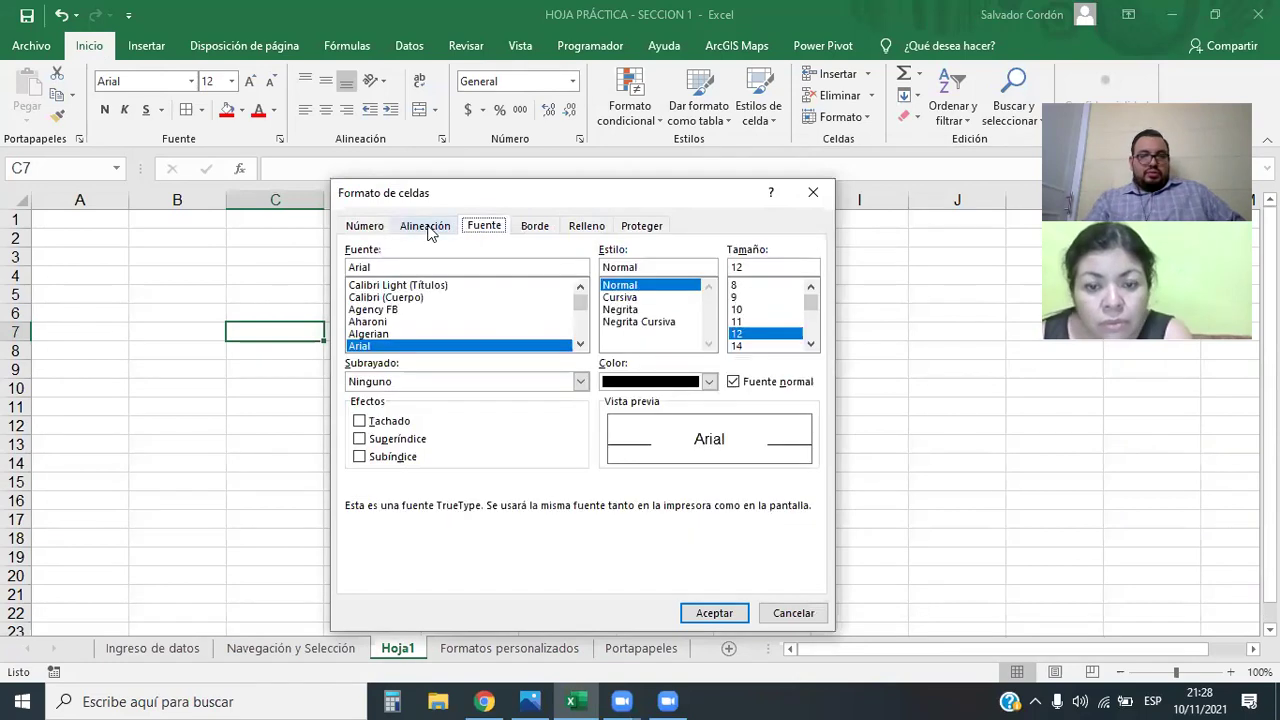
left_click(370, 229)
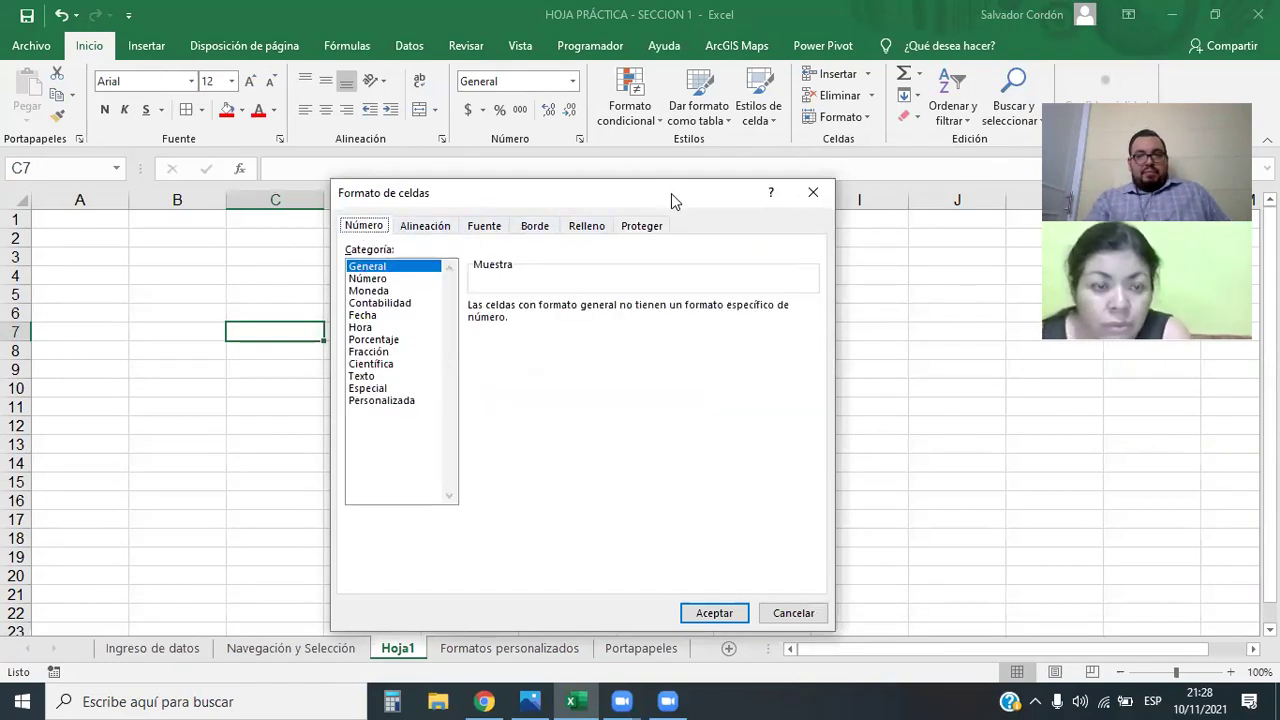
left_click_drag(671, 193, 831, 125)
left_click(588, 159)
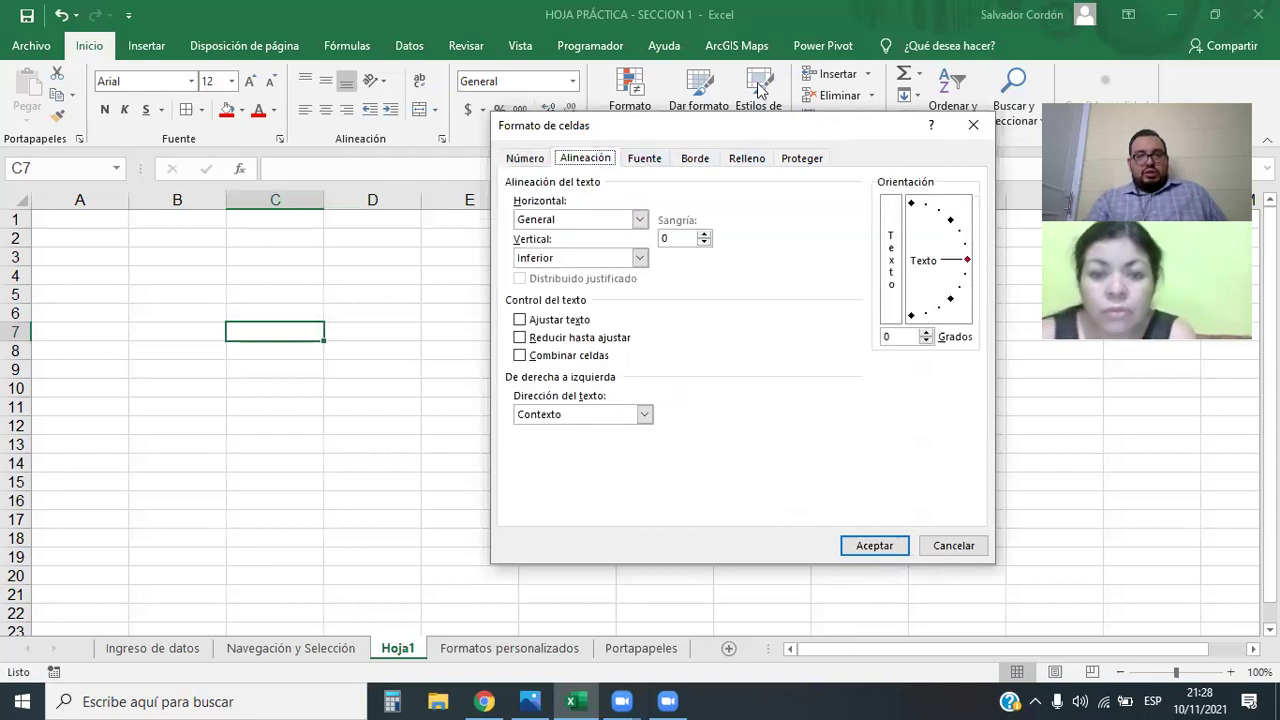
left_click_drag(552, 157, 332, 143)
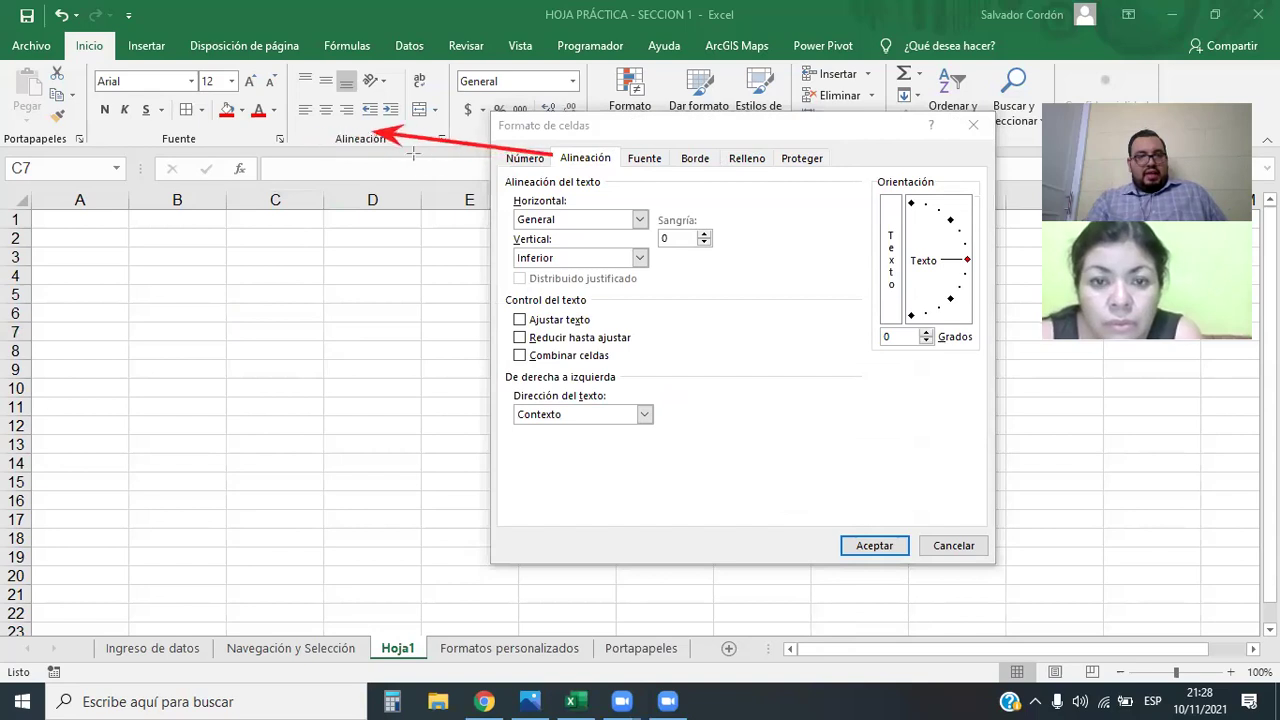
left_click_drag(412, 152, 398, 141)
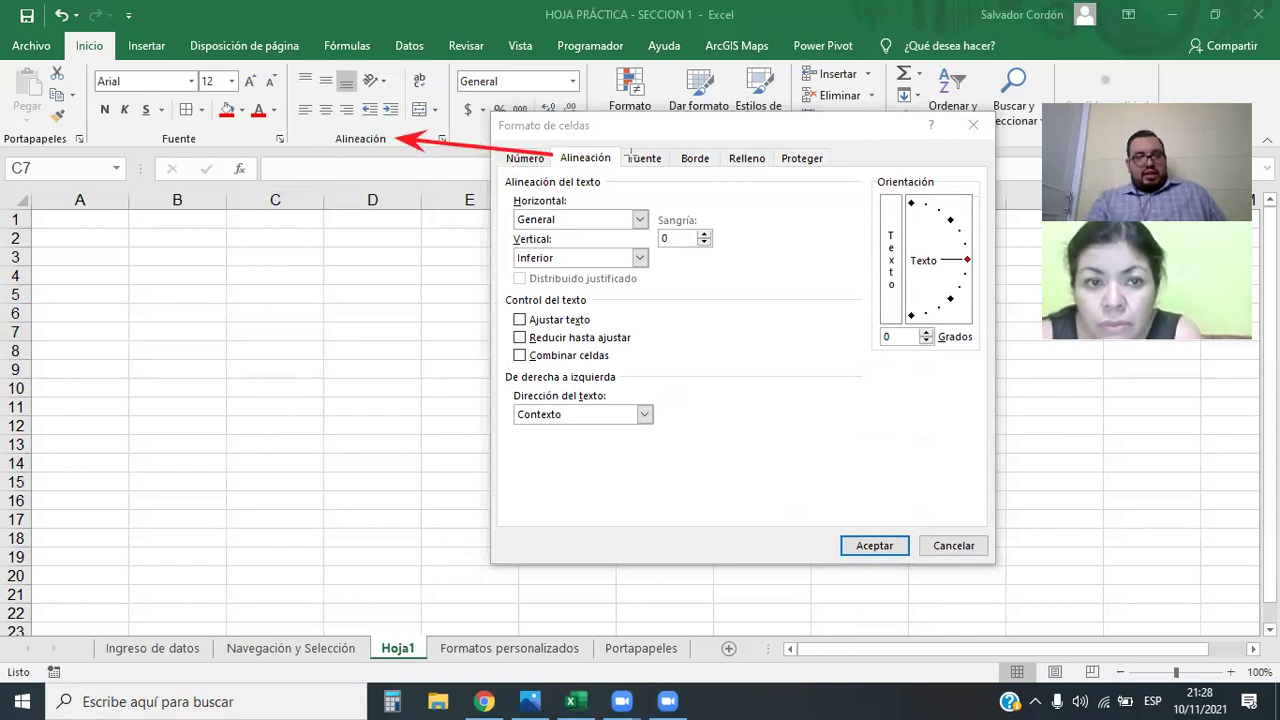
left_click_drag(333, 295, 208, 142)
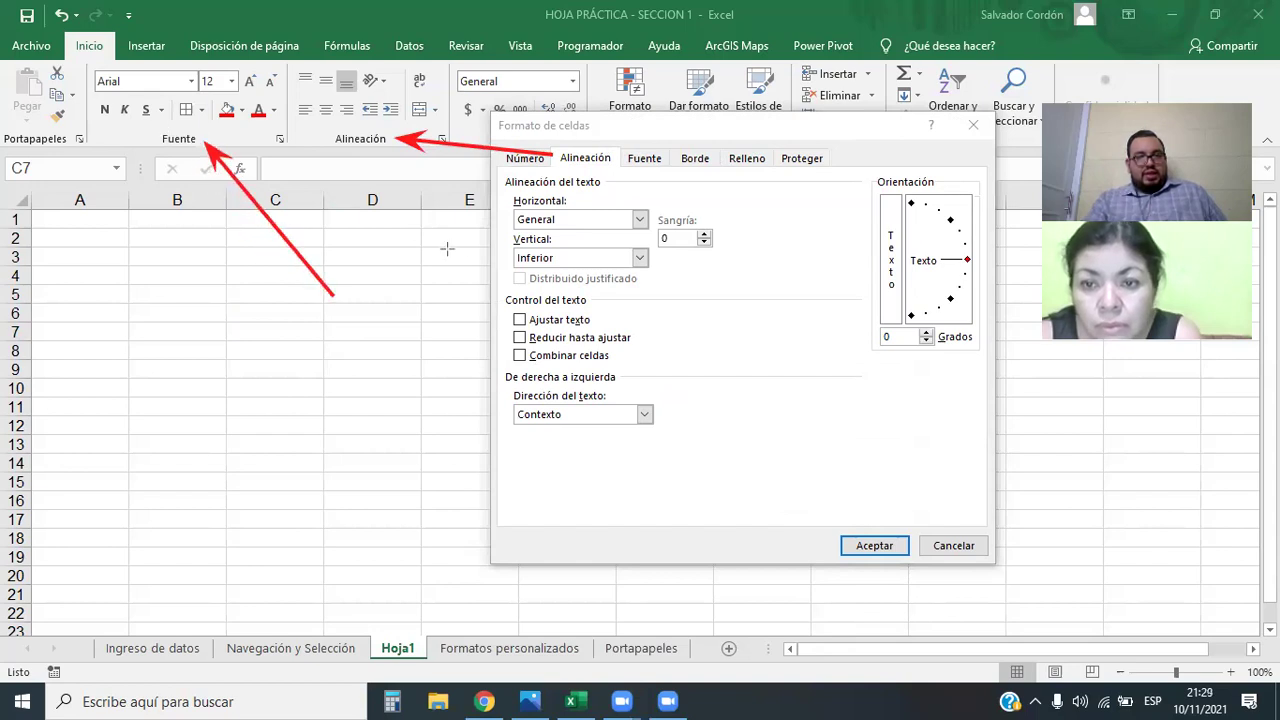
left_click_drag(338, 300, 622, 166)
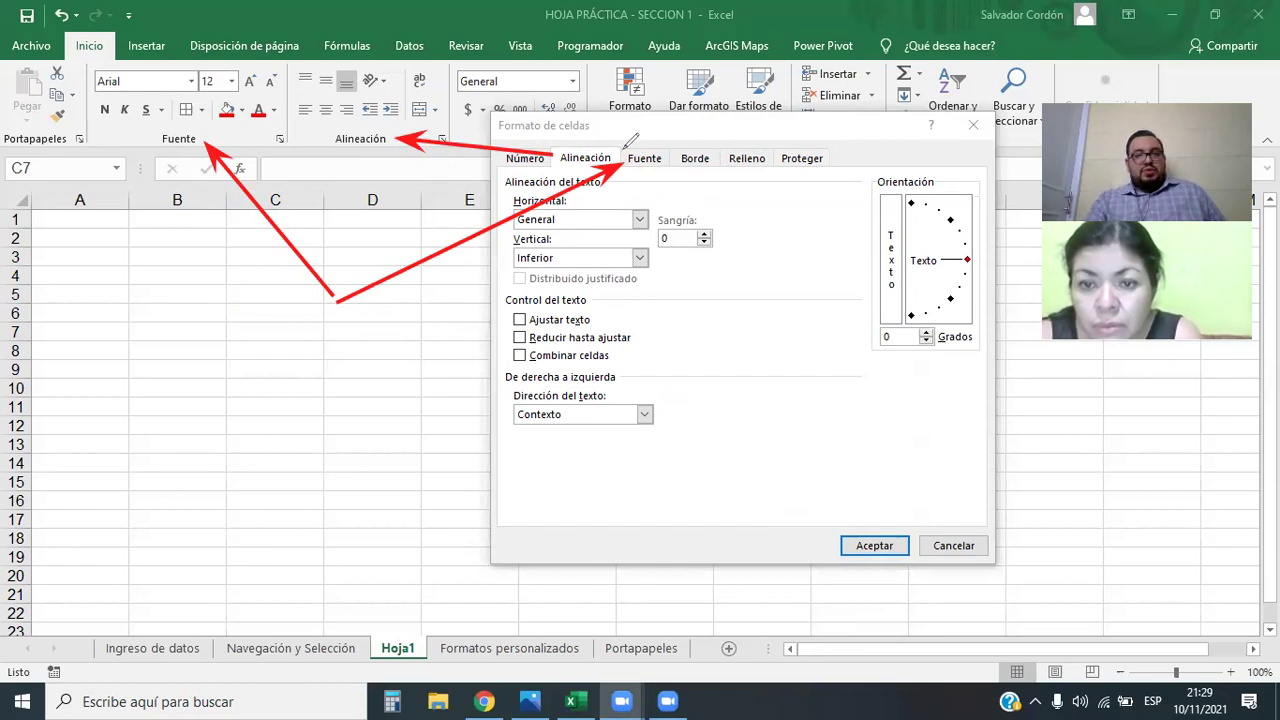
left_click(247, 205)
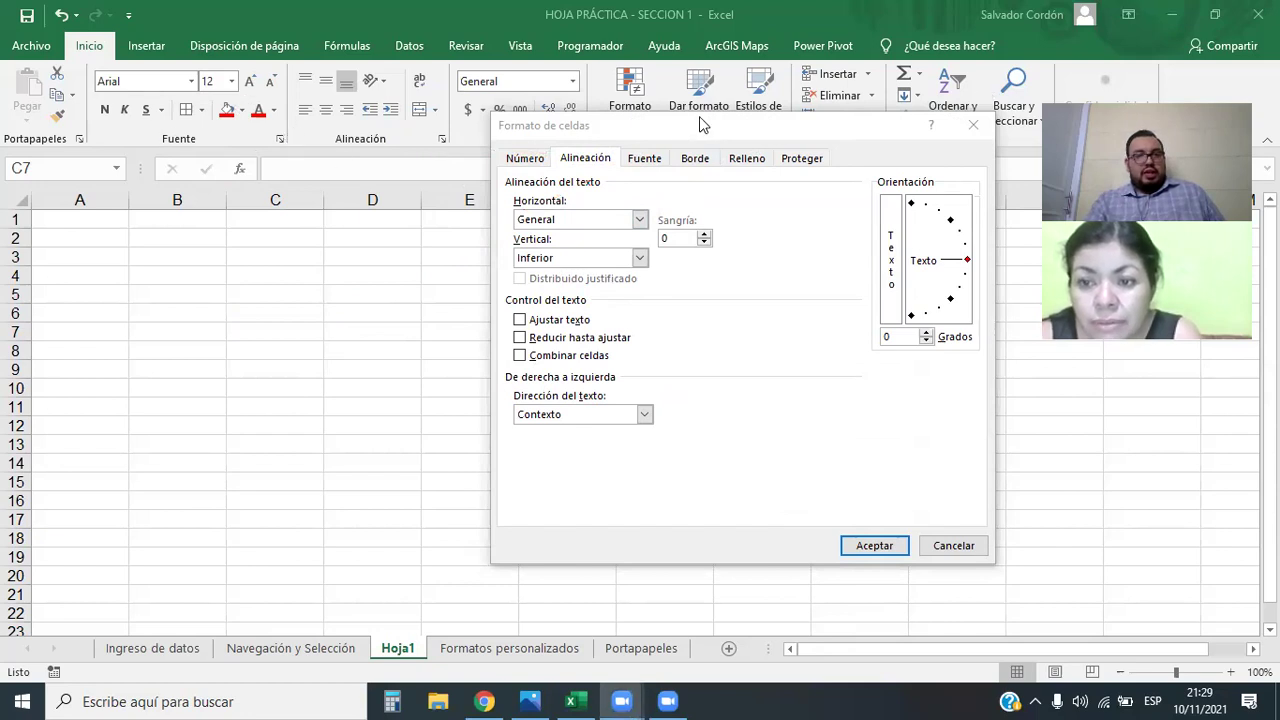
left_click_drag(840, 125, 500, 202)
left_click(633, 203)
left_click(480, 350)
left_click(150, 313)
left_click(275, 257)
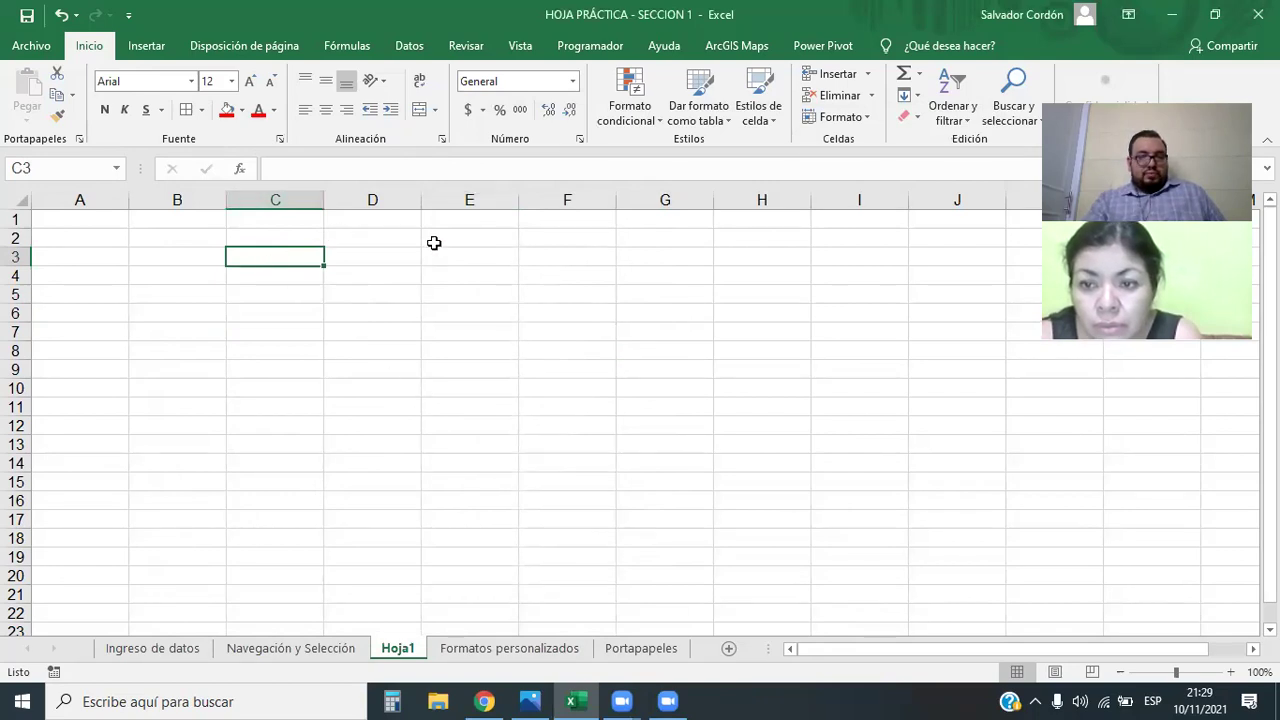
- Open Formato de celdas at Alineación, first from the launcher, then from the number format list, closing both times, and select cell F14
left_click(442, 139)
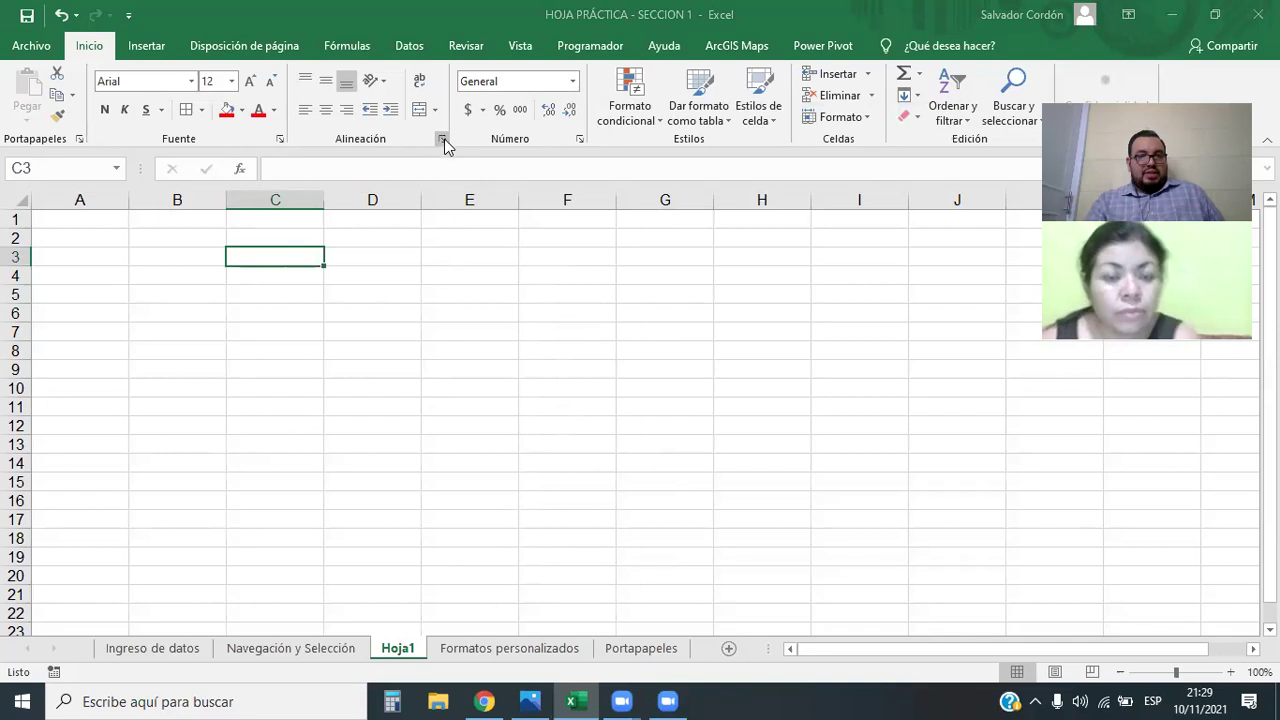
left_click_drag(323, 203, 525, 111)
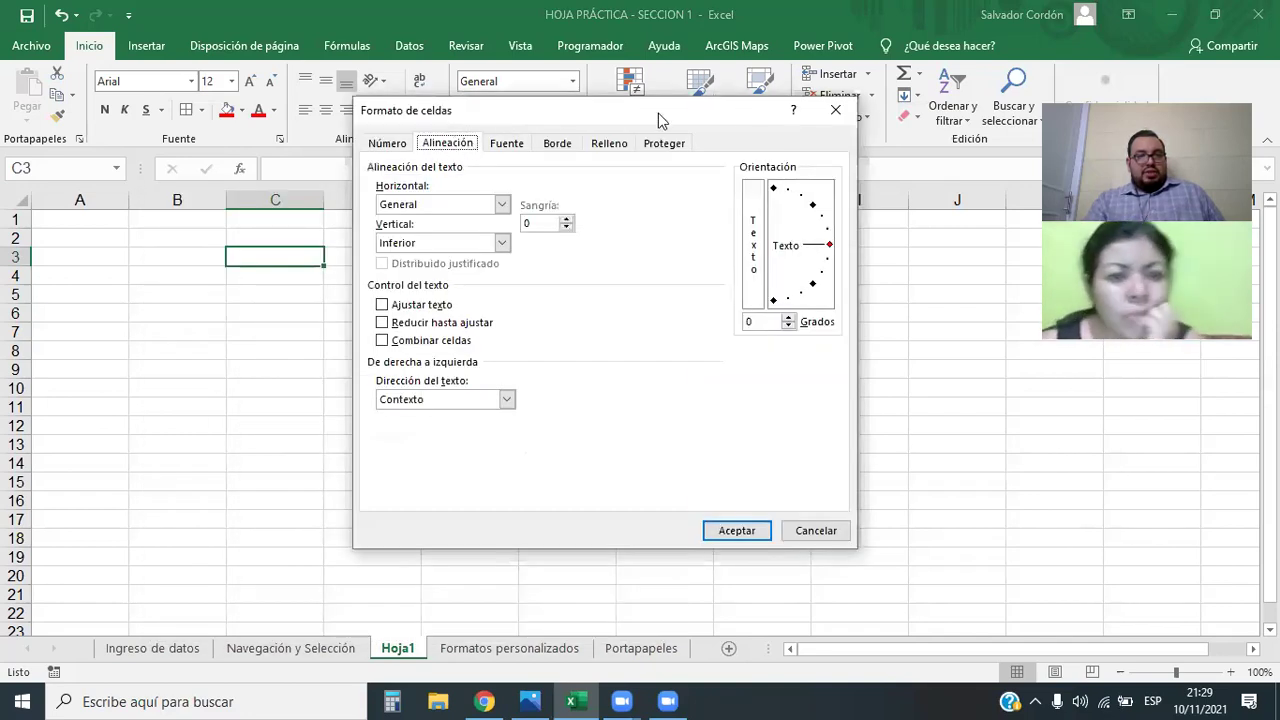
left_click(833, 111)
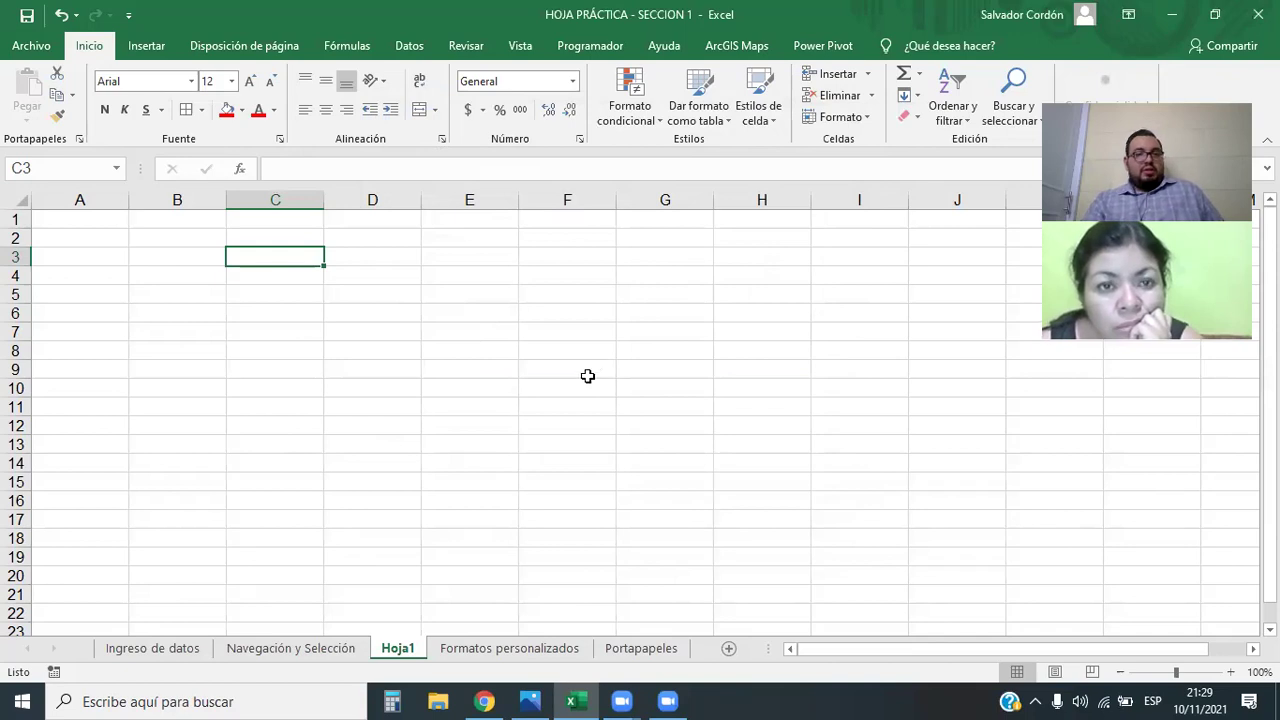
left_click(573, 81)
left_click(540, 520)
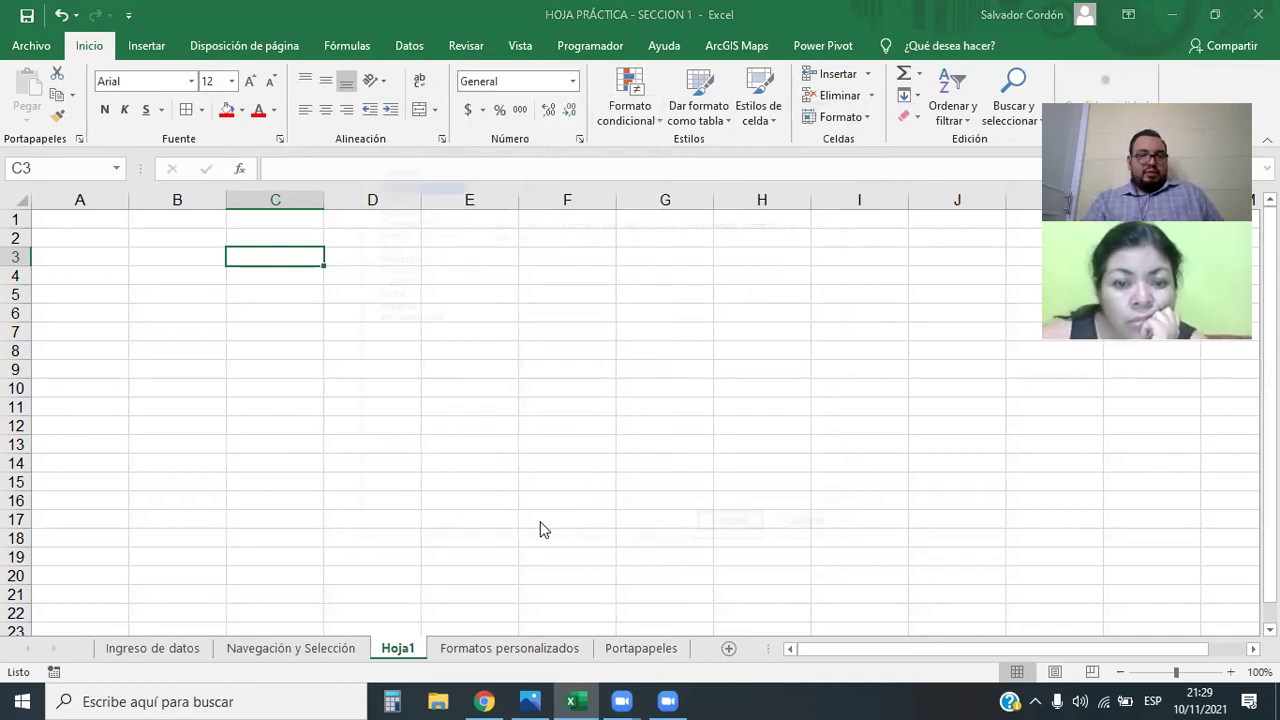
left_click(449, 145)
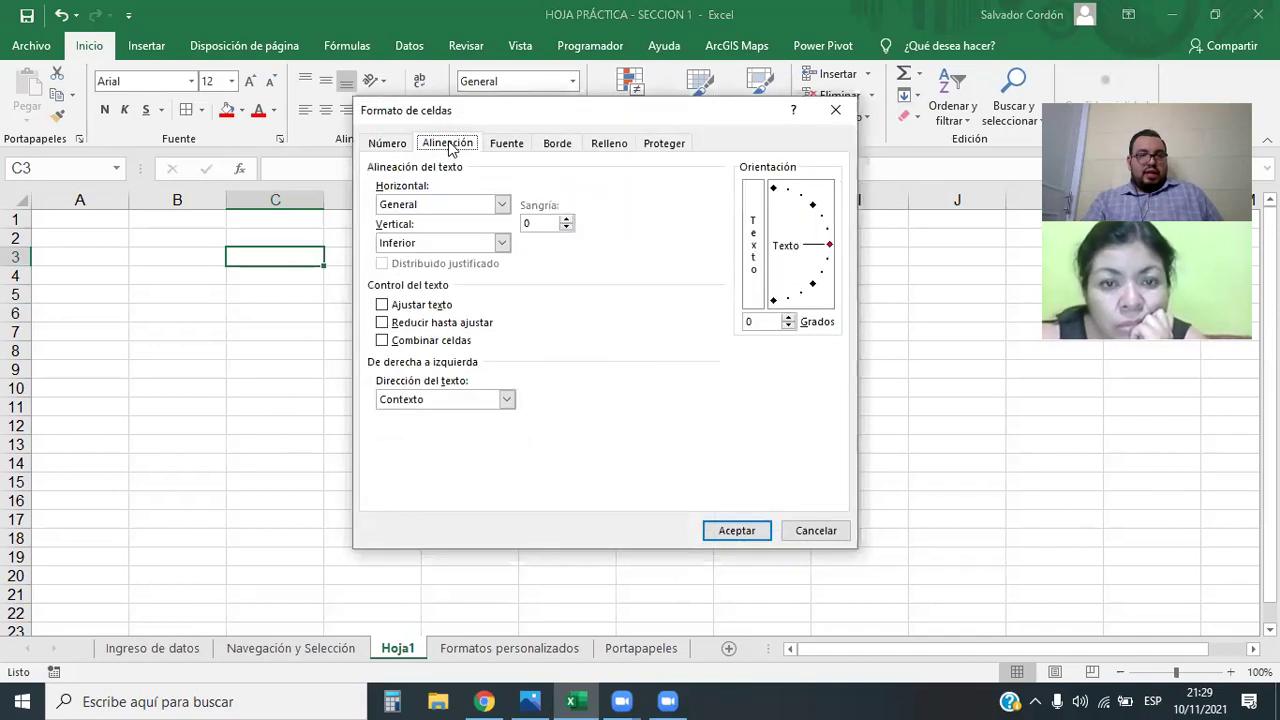
left_click(836, 108)
left_click(549, 458)
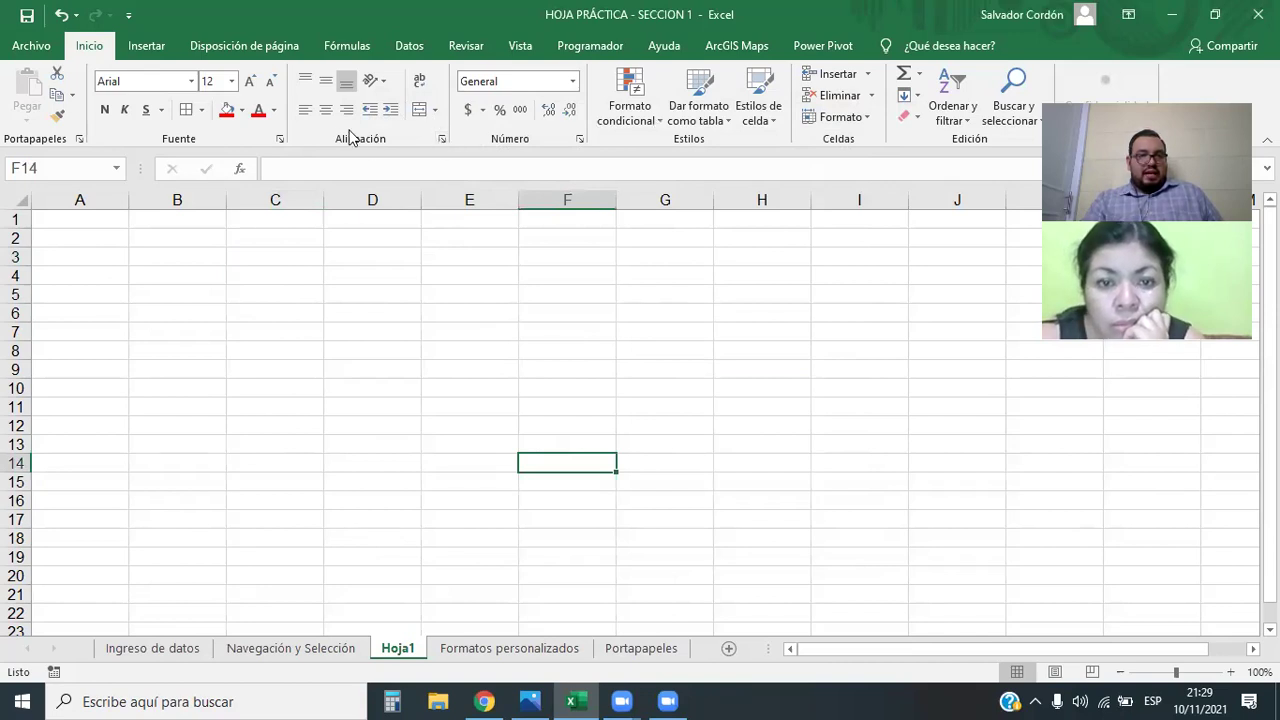
- Reopen Formato de celdas on Alineación for F14, start a blank Word document, and return to the dialog
left_click(441, 139)
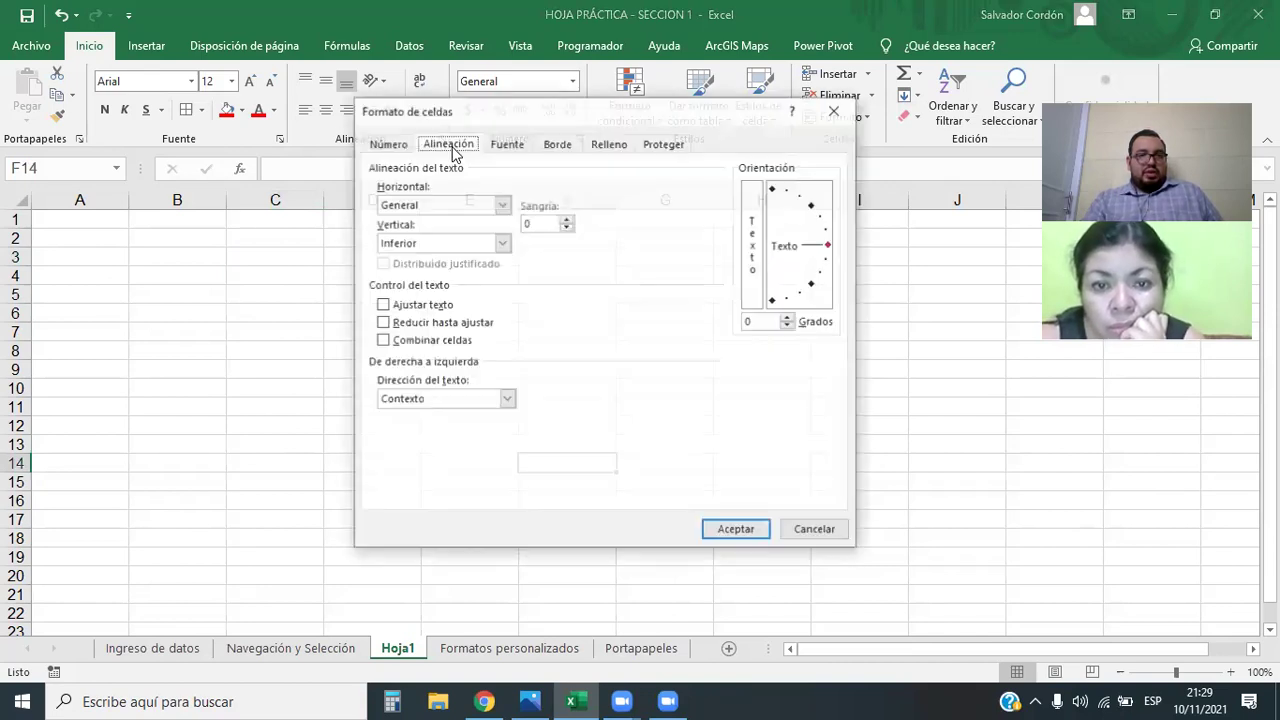
left_click_drag(503, 112, 422, 205)
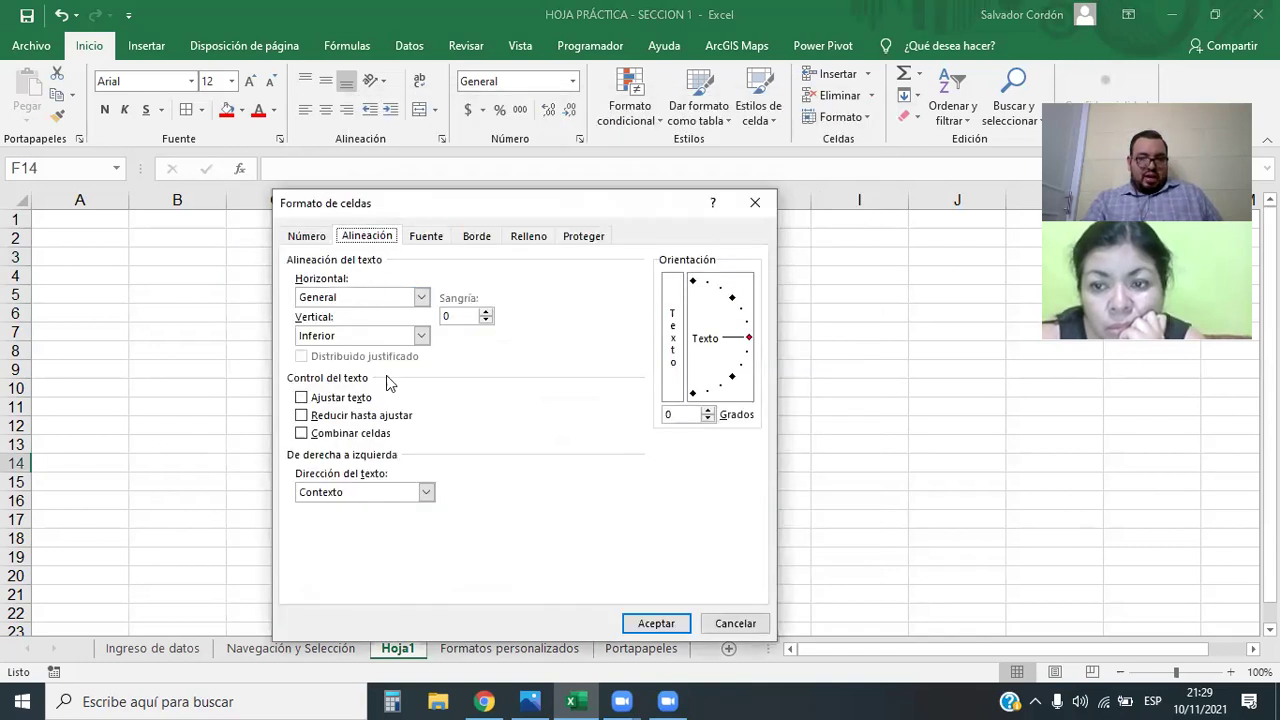
left_click(200, 701)
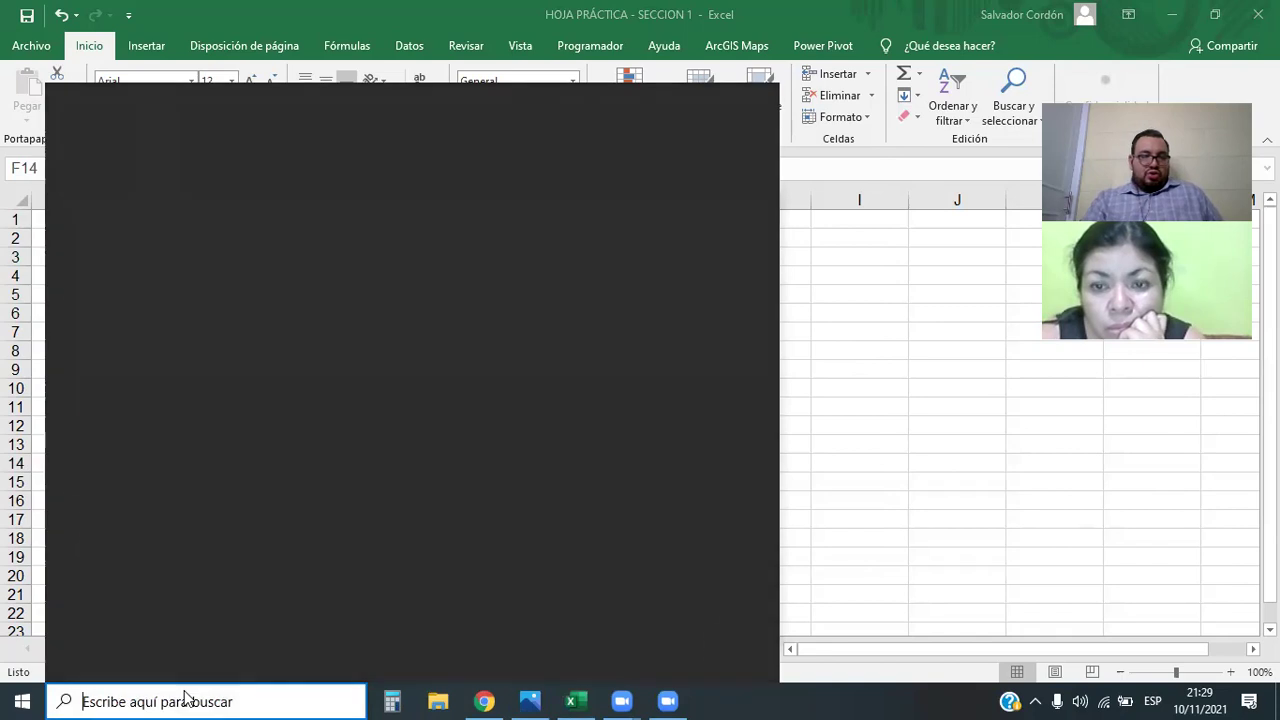
left_click(128, 338)
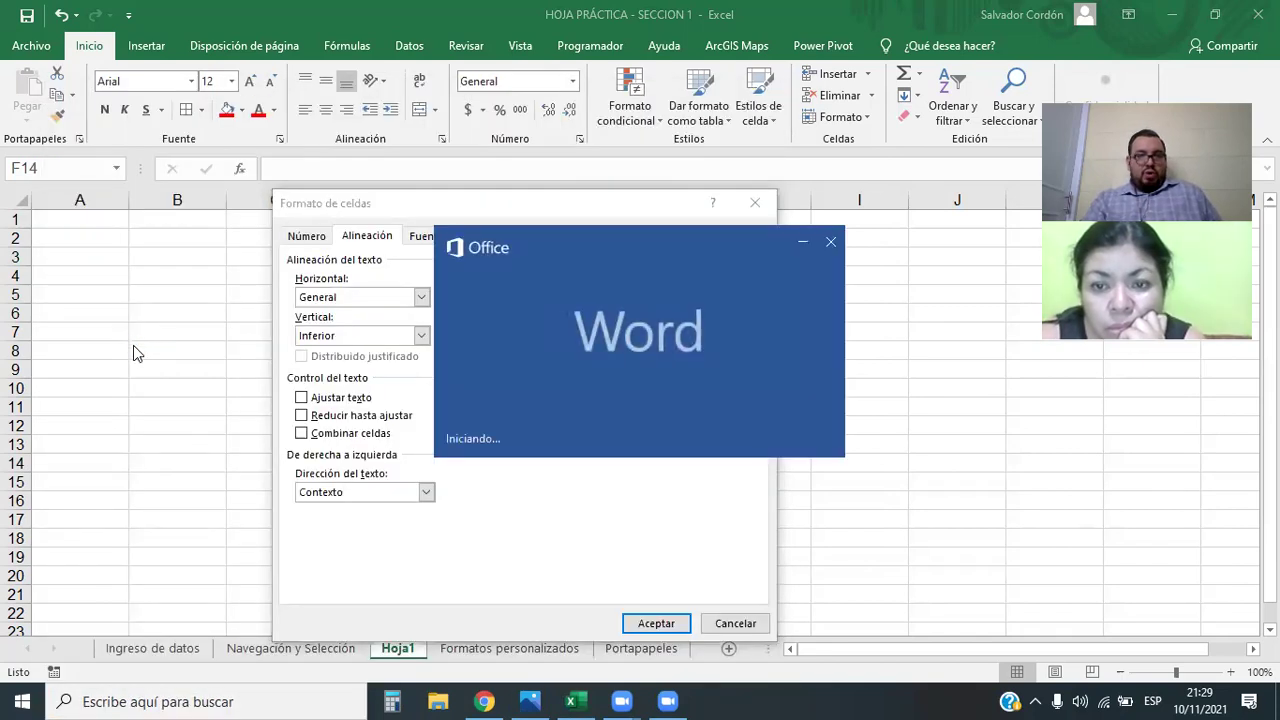
left_click(270, 190)
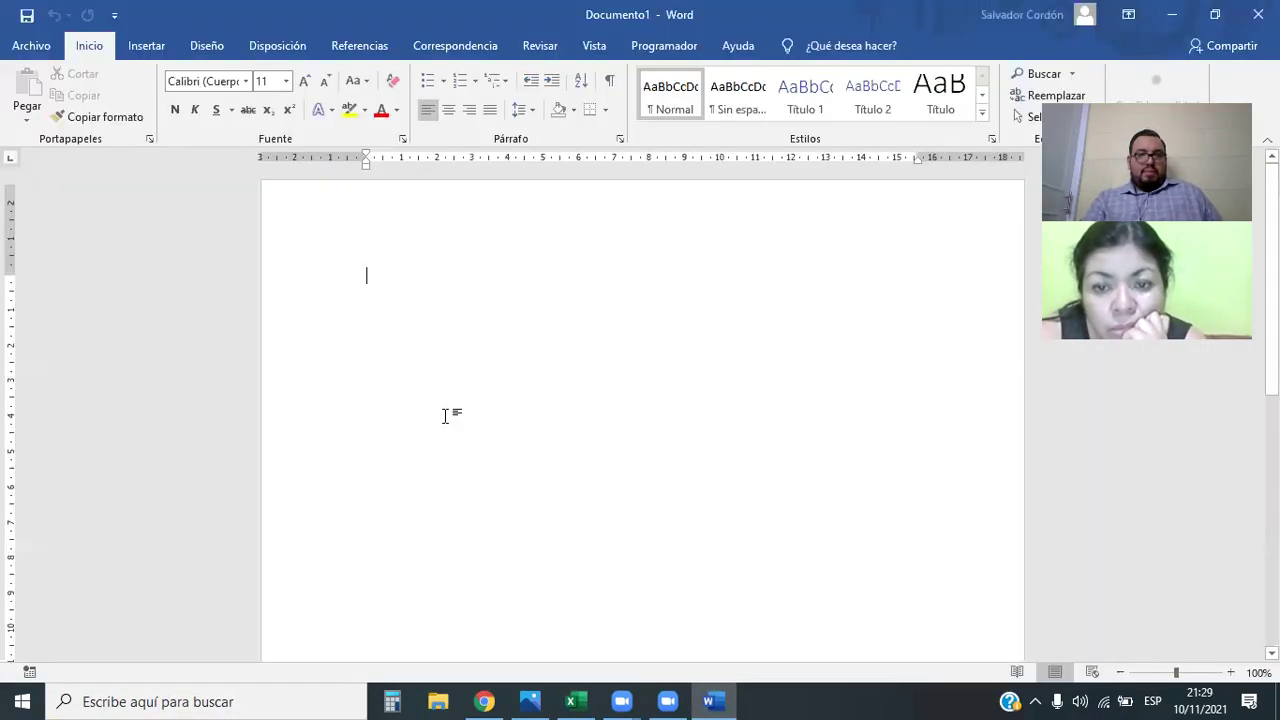
left_click(570, 701)
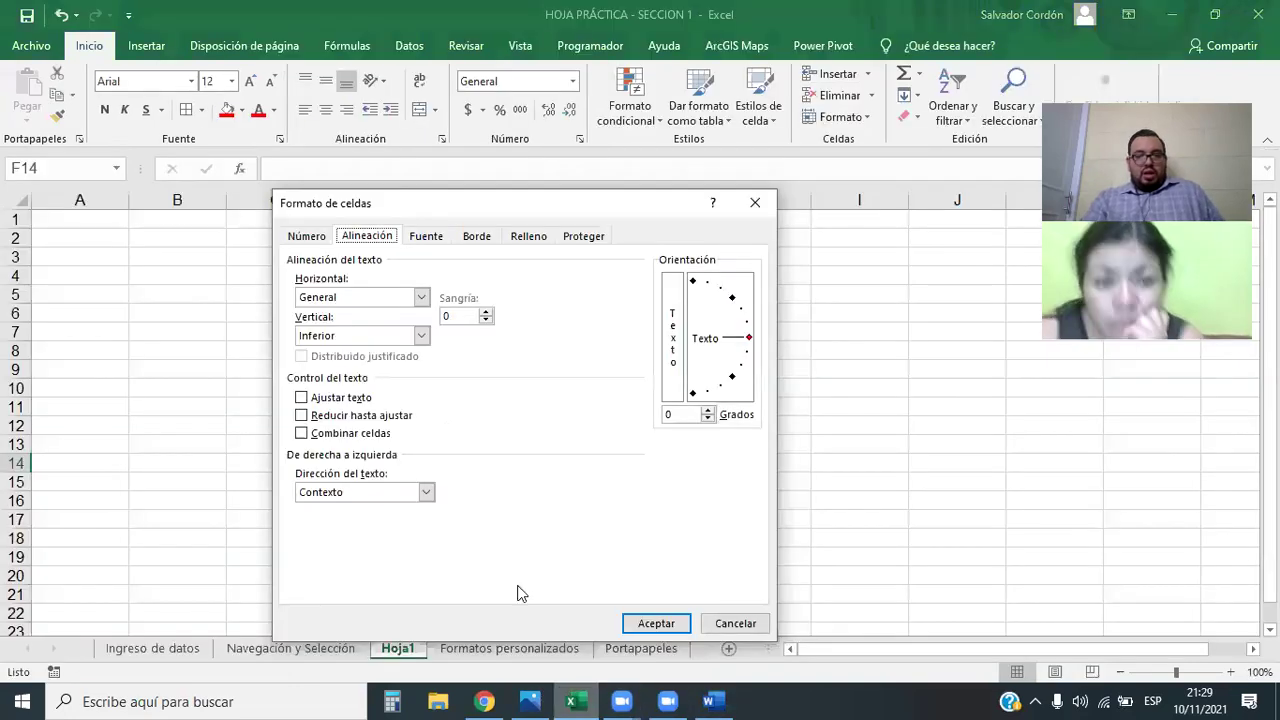
left_click_drag(431, 206, 610, 127)
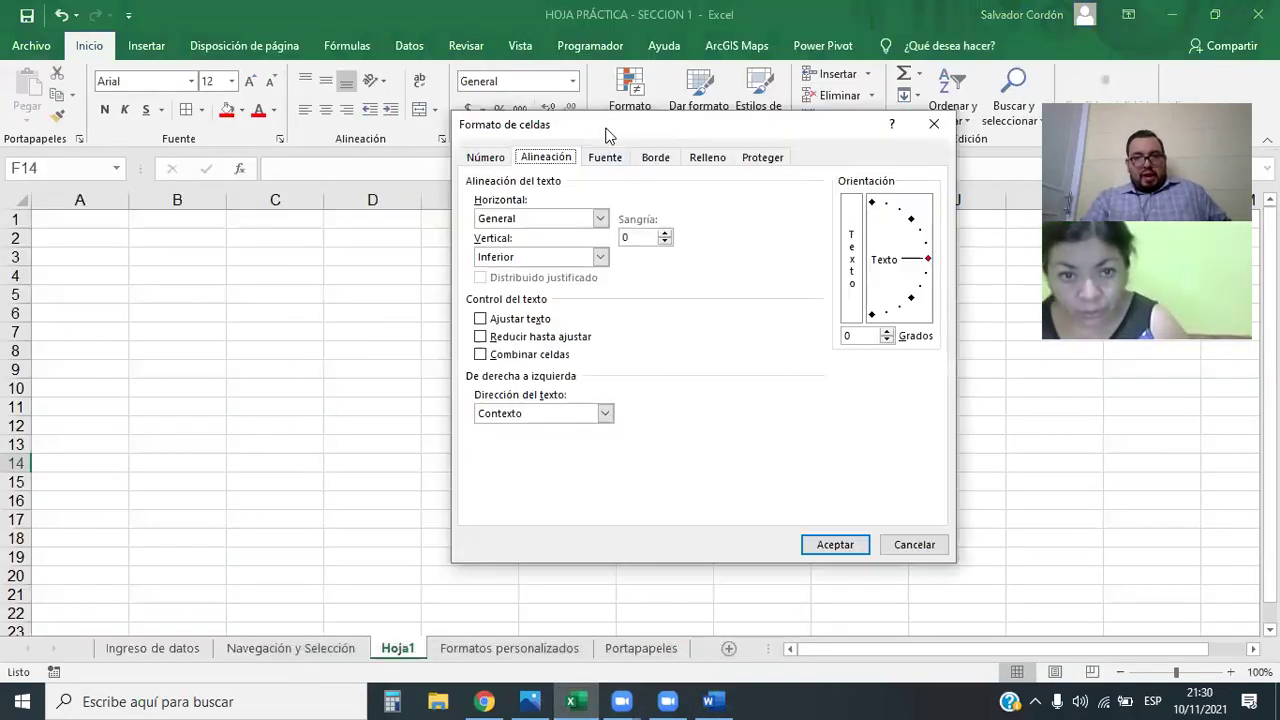
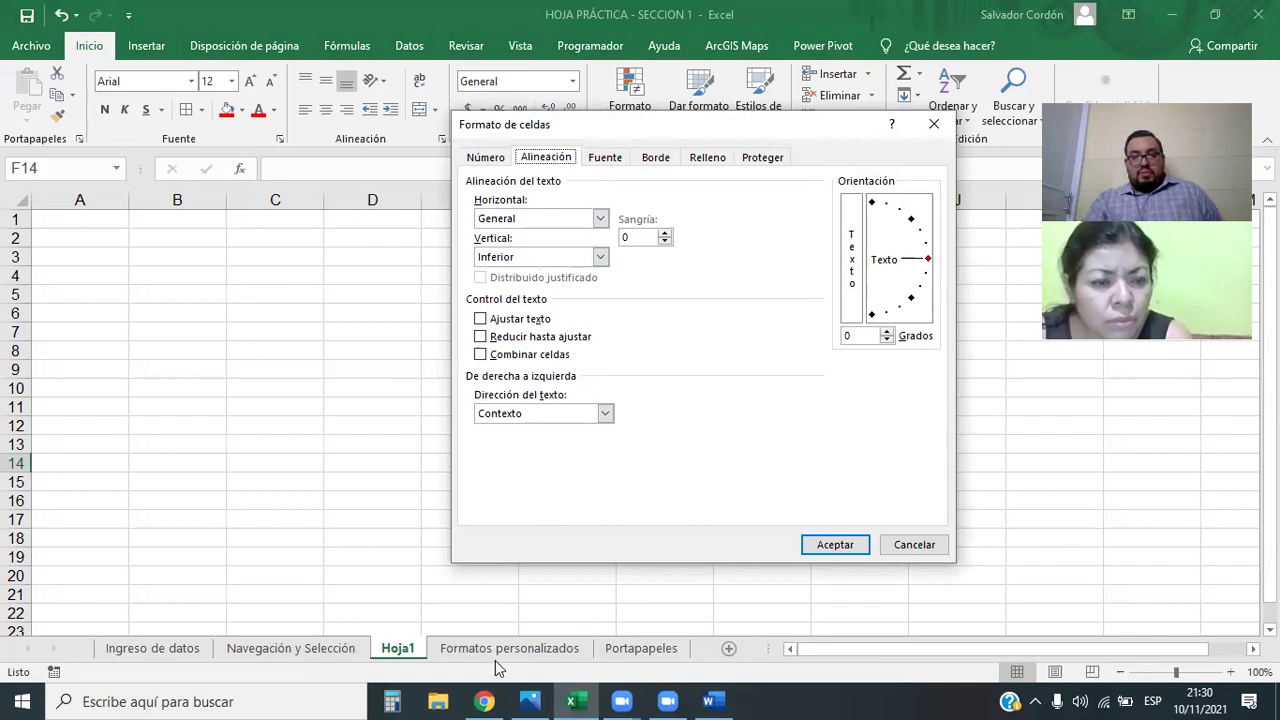
- Select the whole Objetivo paragraph of lesson 1.6 in Chrome, then bring the blank Word document forward
left_click(467, 697)
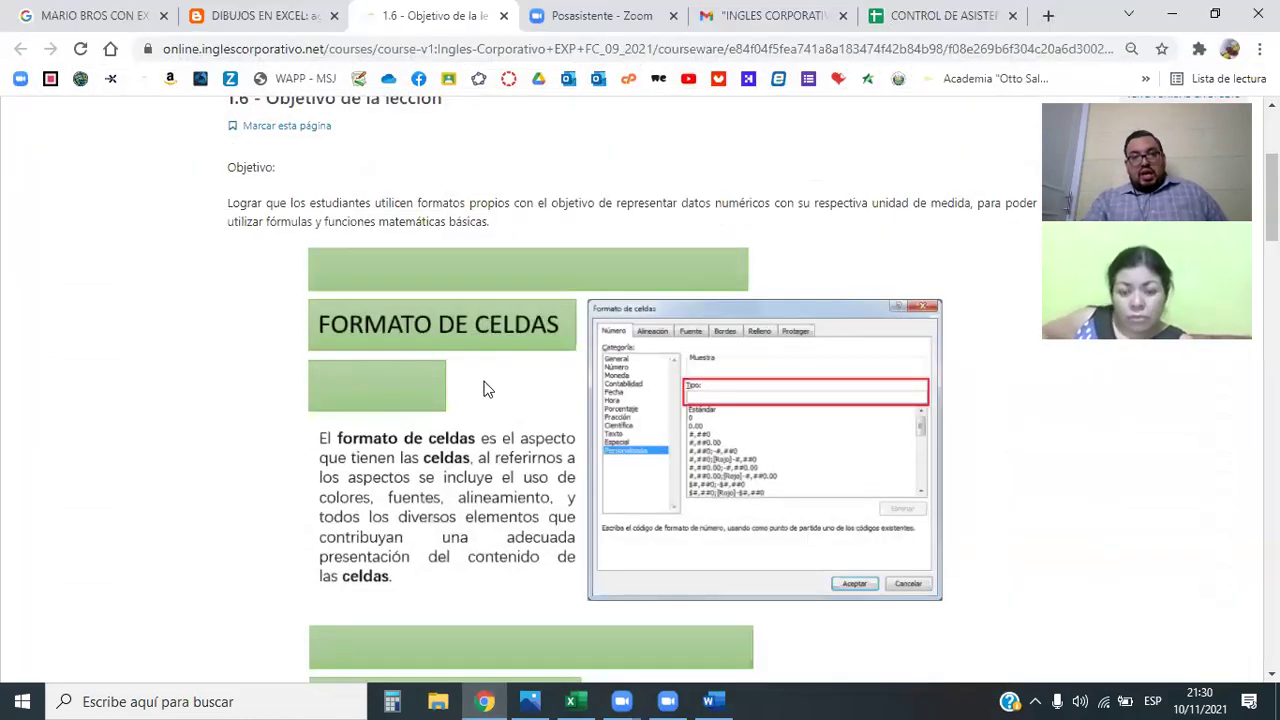
scroll(486, 389, "up", 1)
left_click_drag(500, 318, 228, 305)
key("super+c")
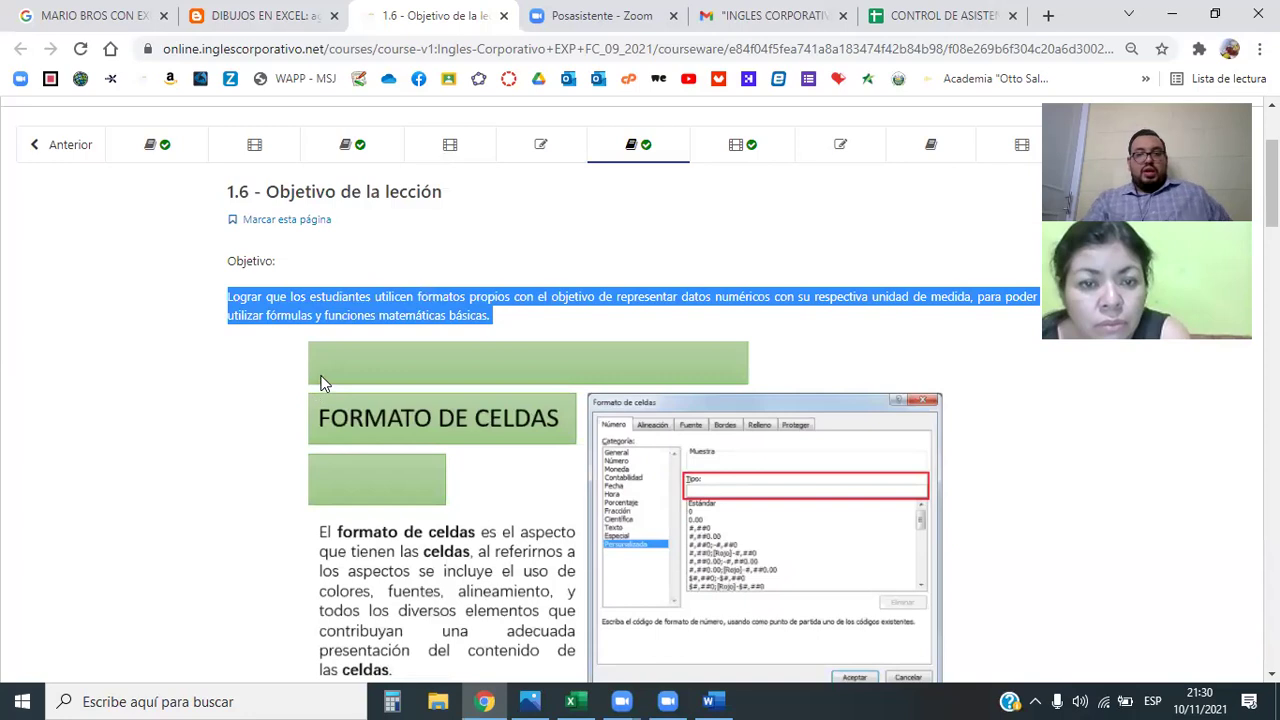
scroll(669, 418, "down", 1)
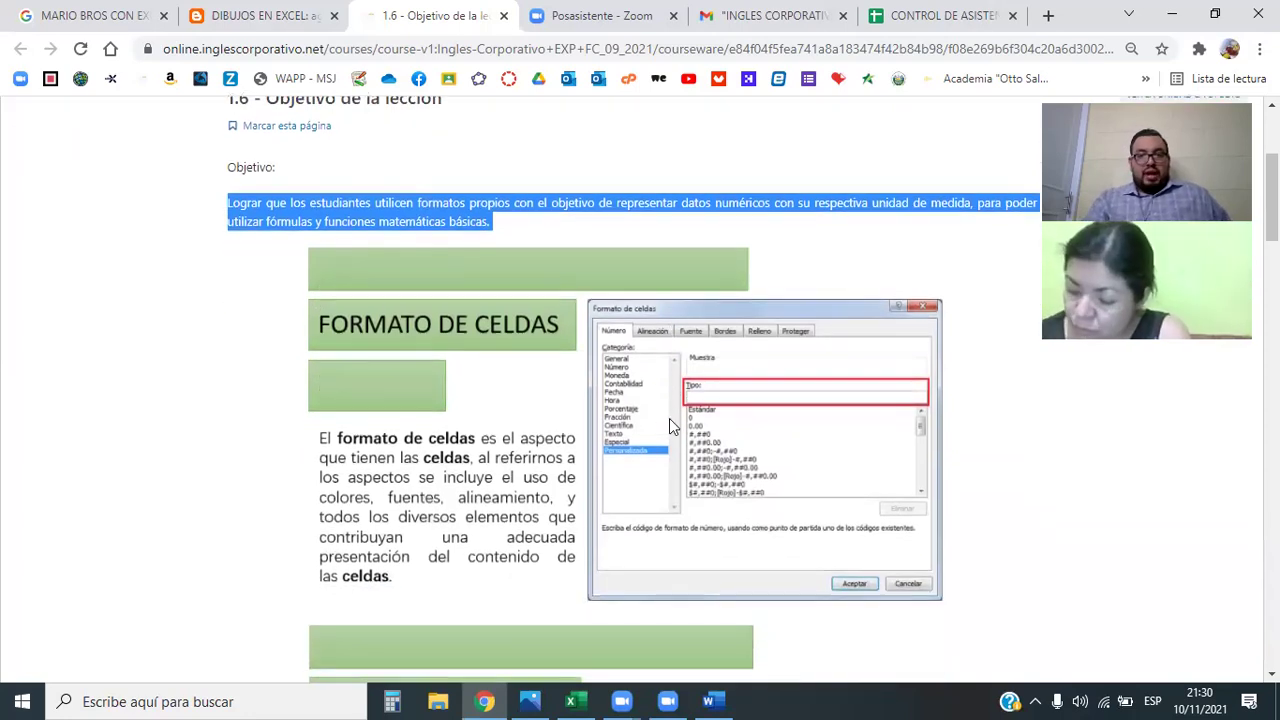
scroll(886, 224, "down", 1)
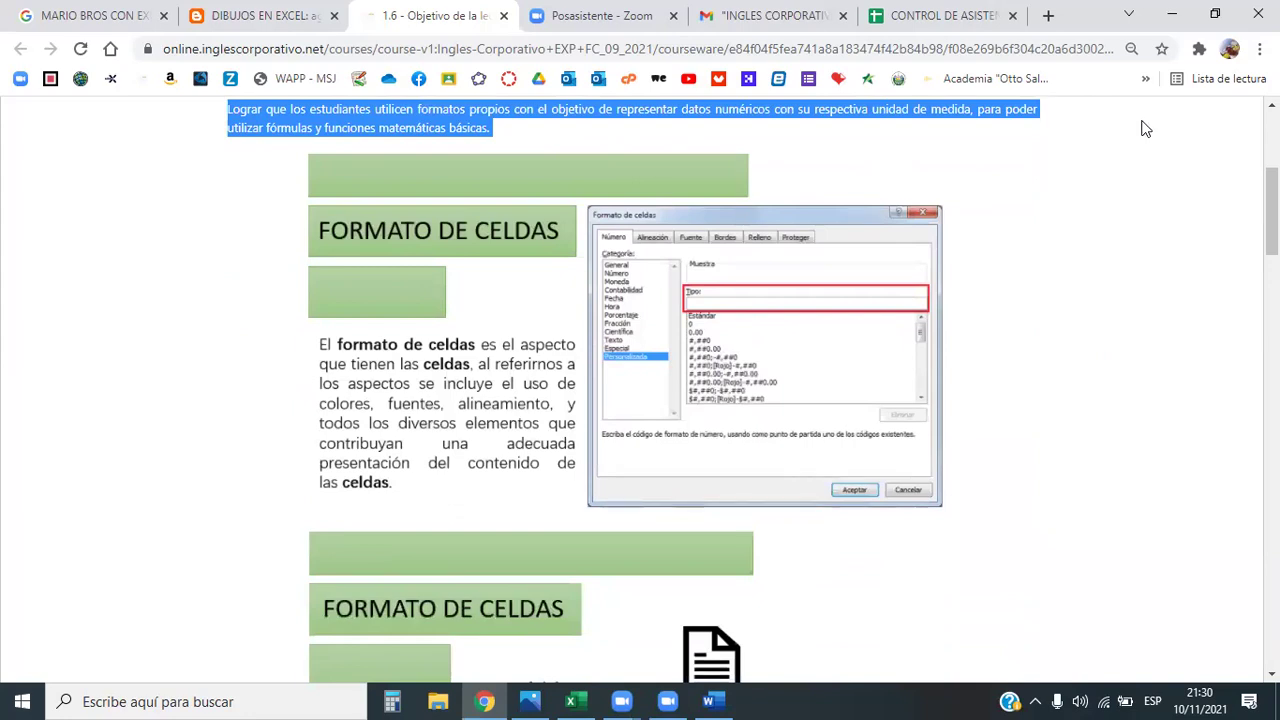
scroll(789, 267, "up", 2)
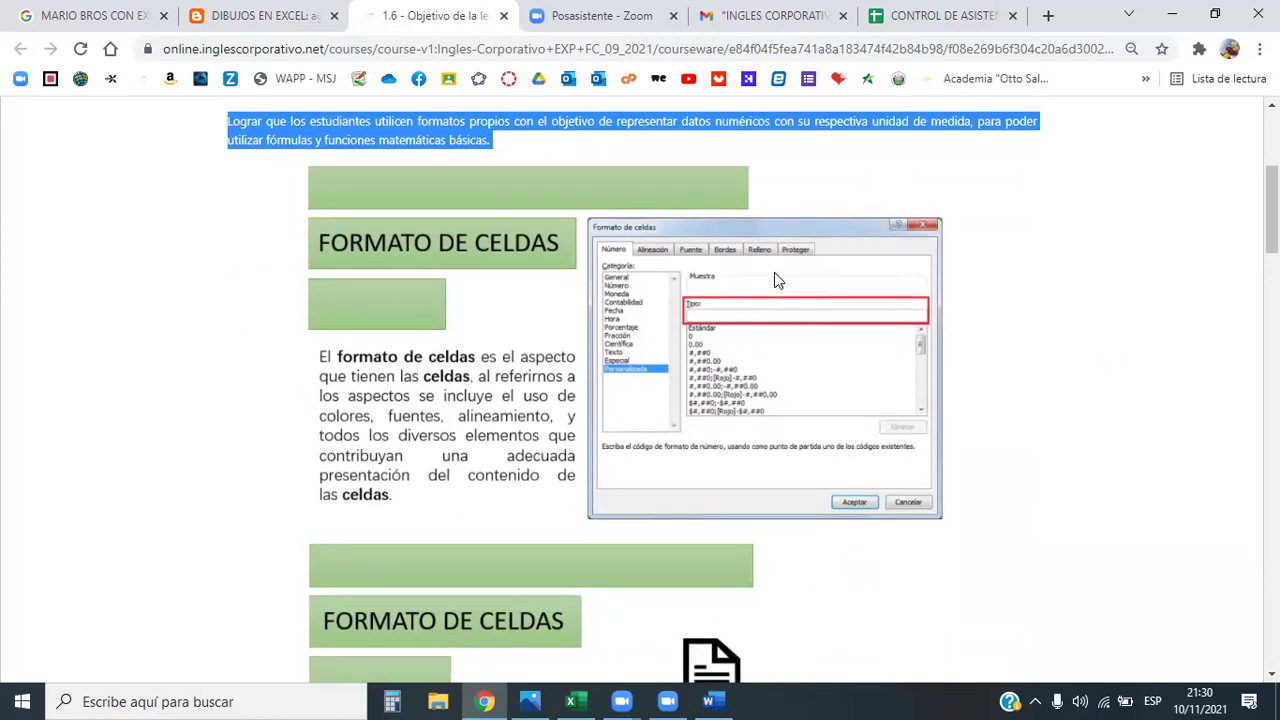
left_click_drag(513, 327, 233, 300)
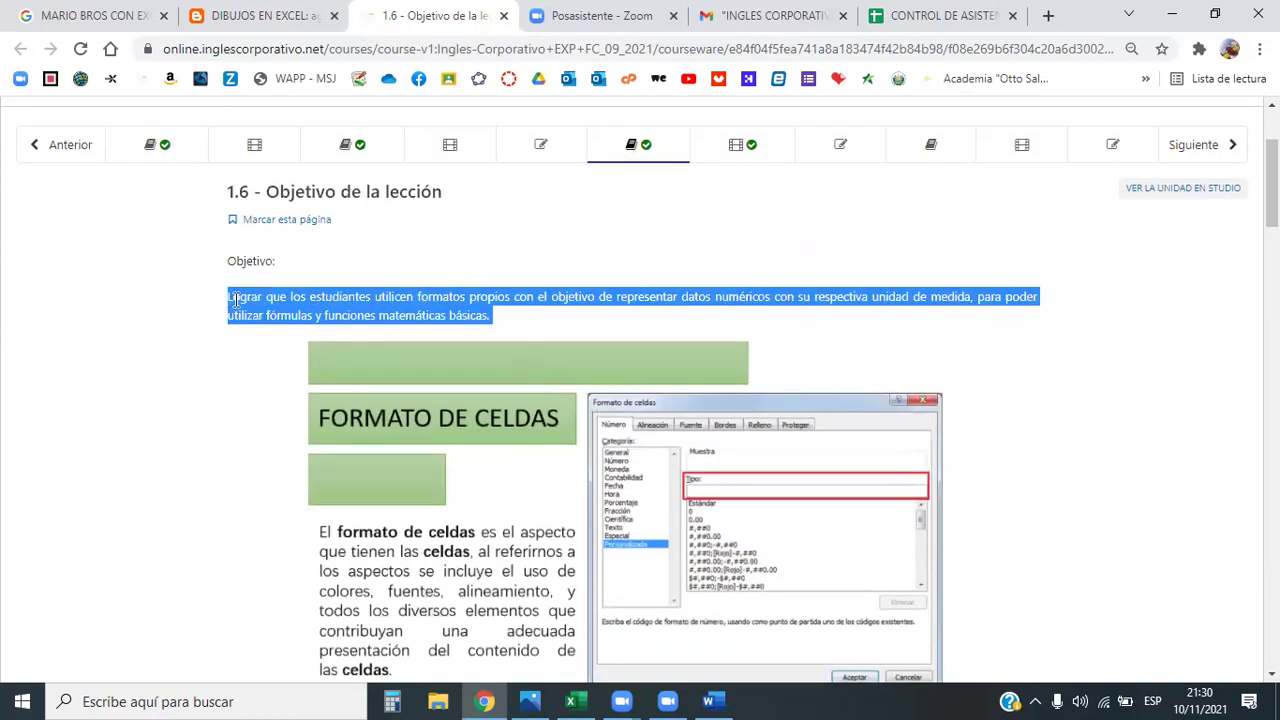
left_click(700, 700)
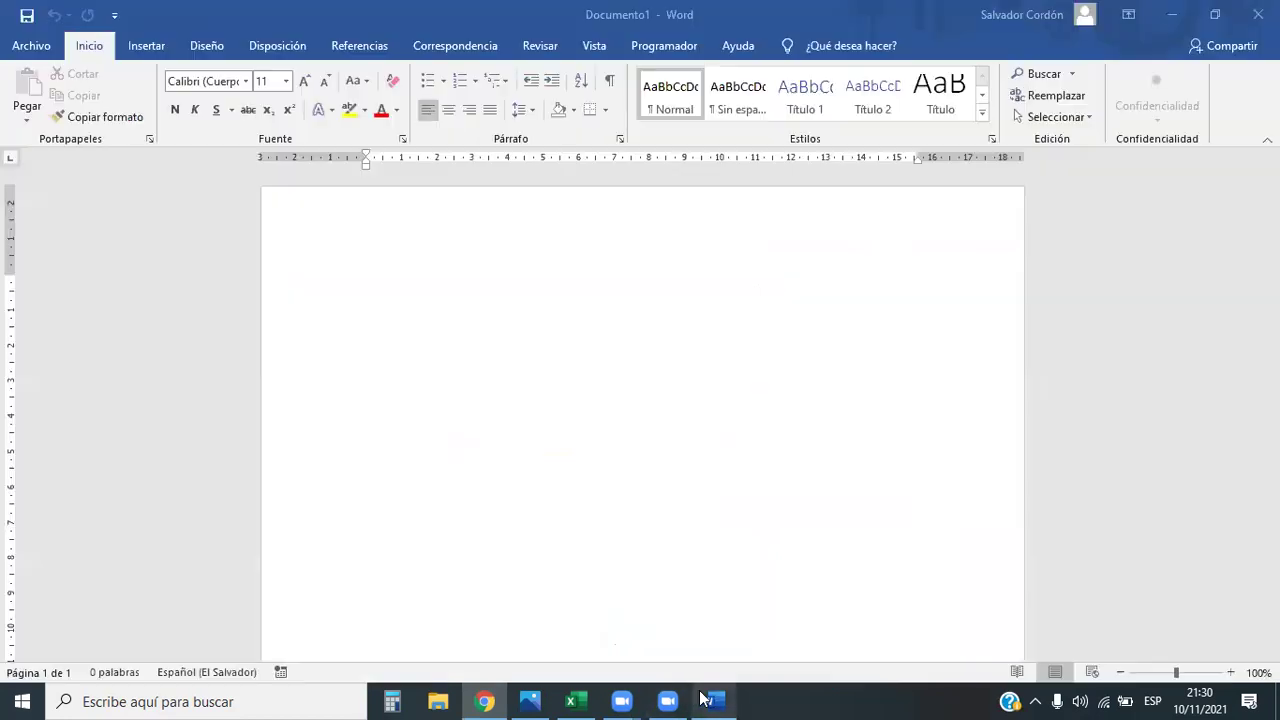
- Paste the objective paragraph into Documento1 and narrow its right indent to about 10 cm
right_click(395, 284)
left_click(484, 369)
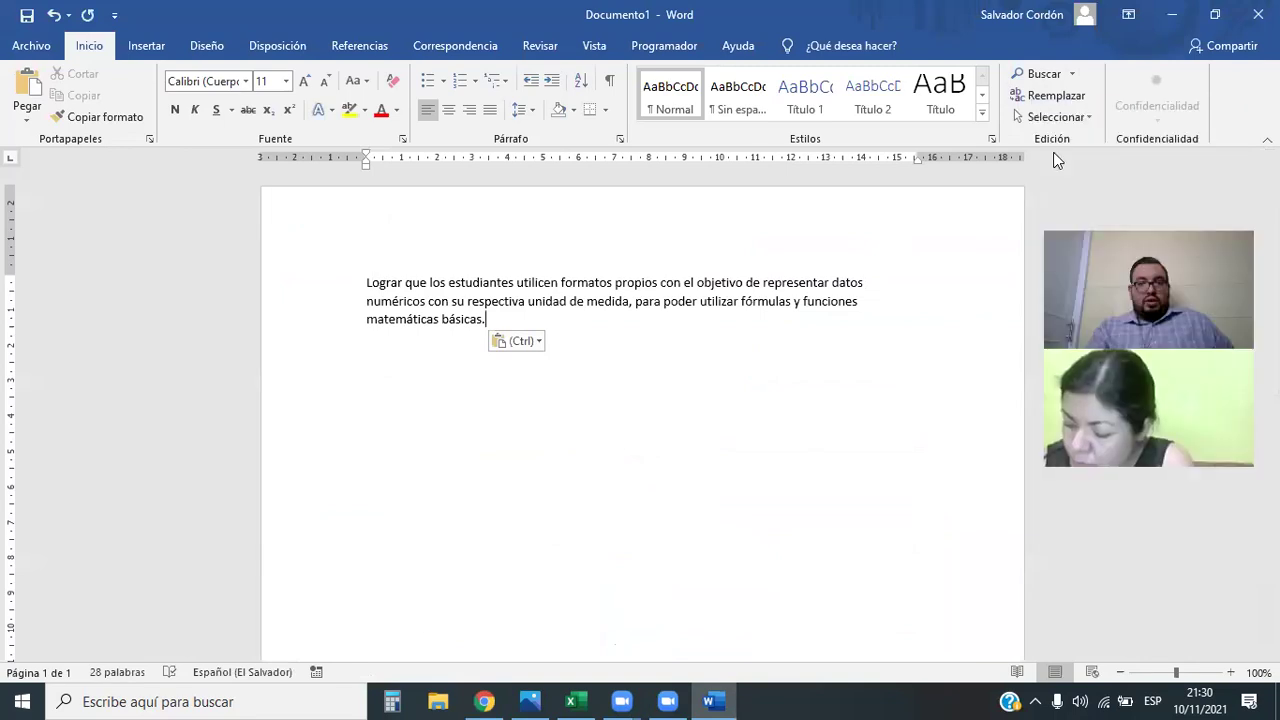
left_click_drag(505, 319, 346, 281)
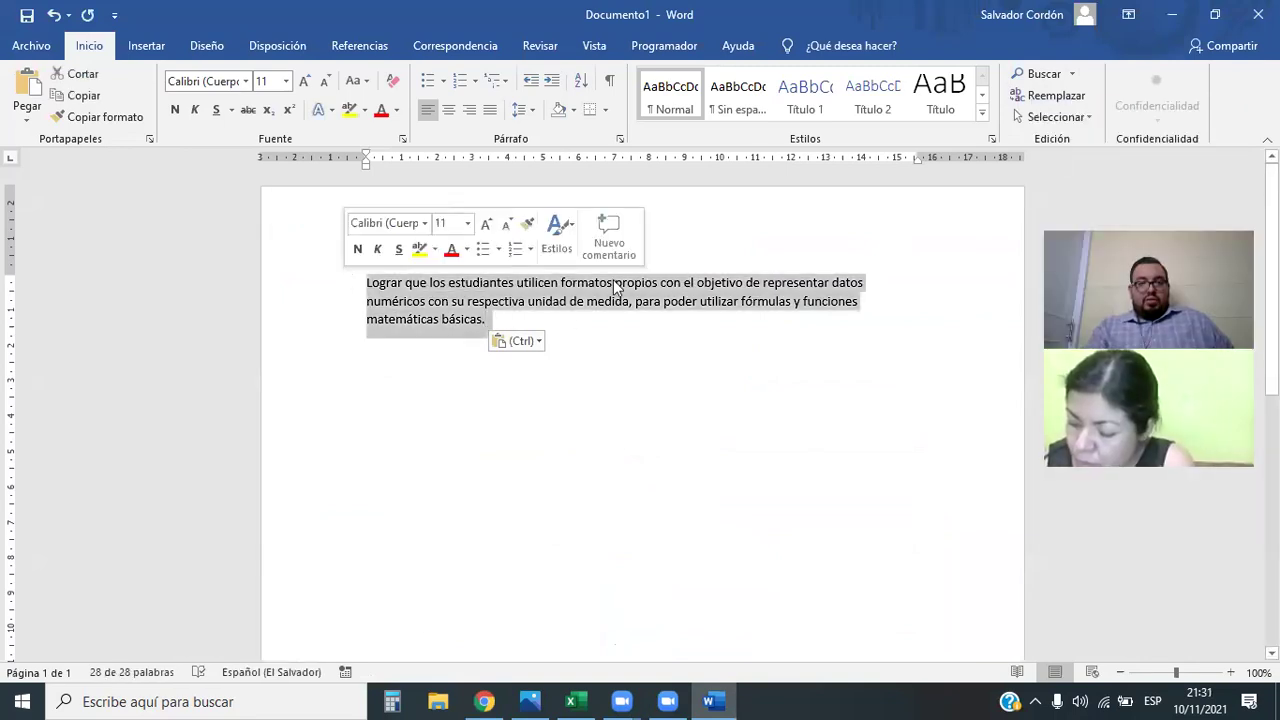
left_click_drag(917, 163, 551, 174)
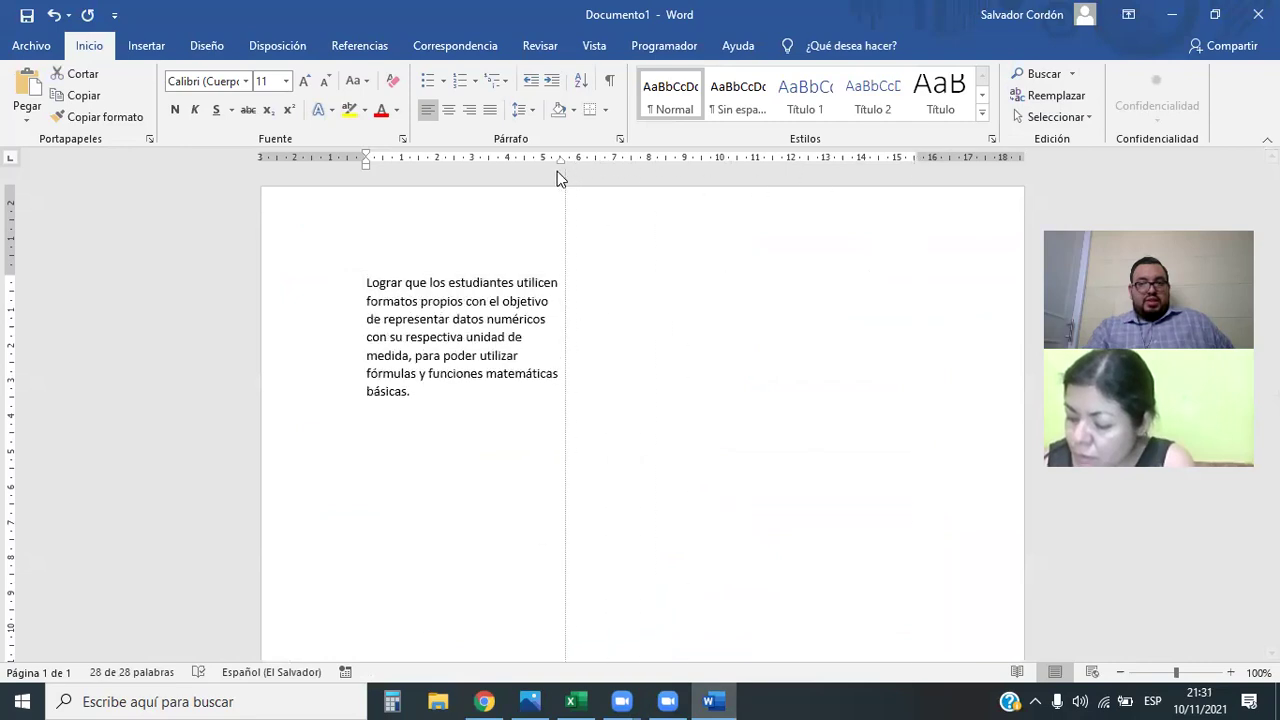
left_click(570, 220)
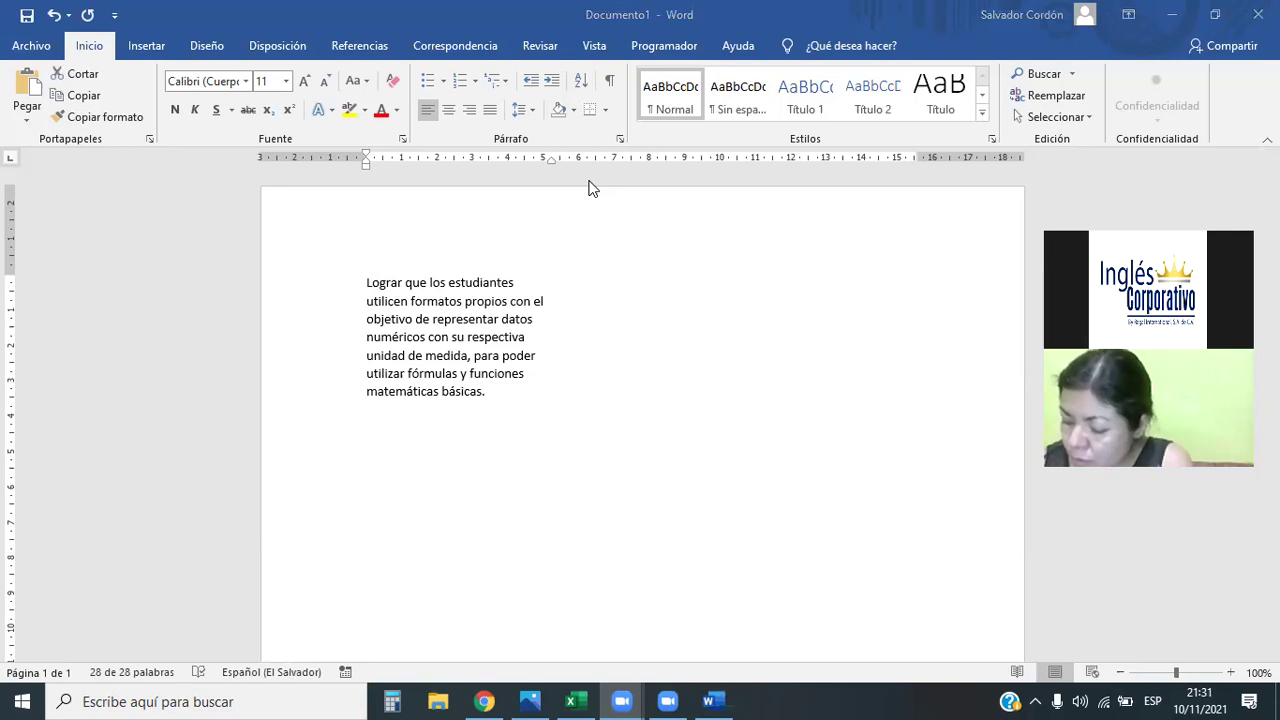
- Justify the pasted paragraph and undo the accidentally added comment
triple_click(505, 394)
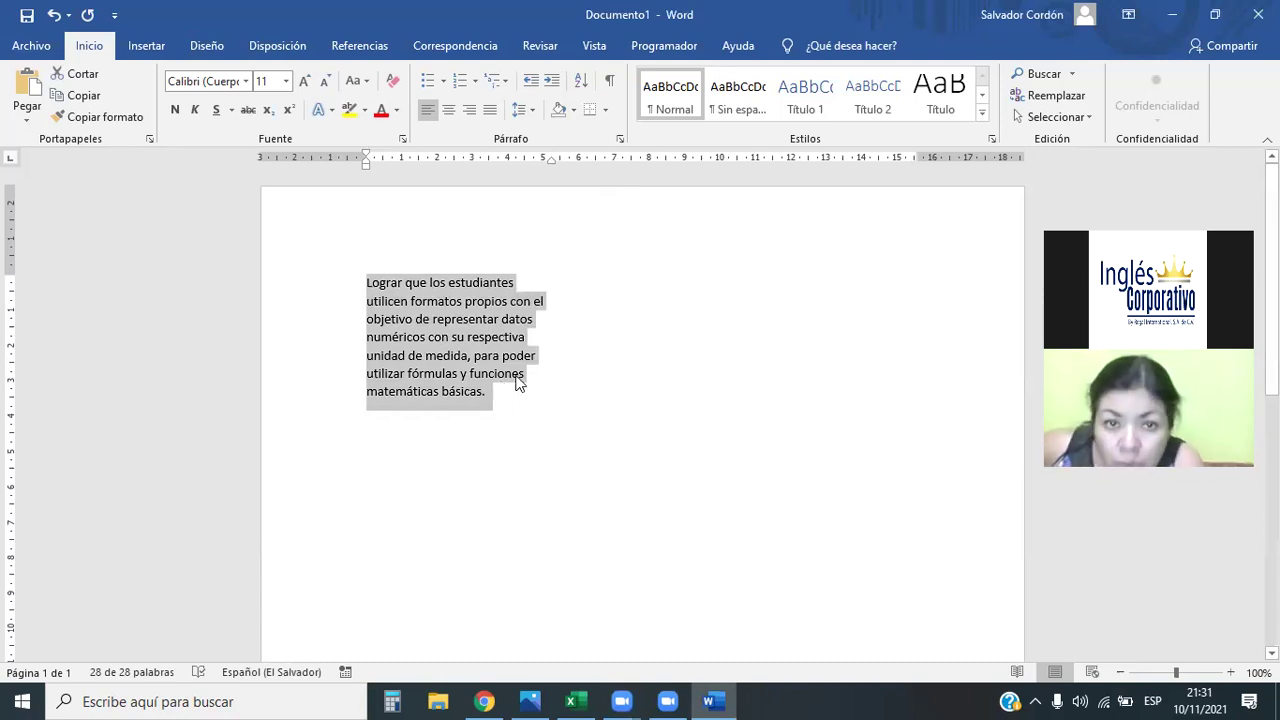
left_click(482, 113)
mouse_move(514, 400)
left_mouse_down()
mouse_move(355, 315)
mouse_move(355, 280)
left_mouse_up()
left_click(600, 243)
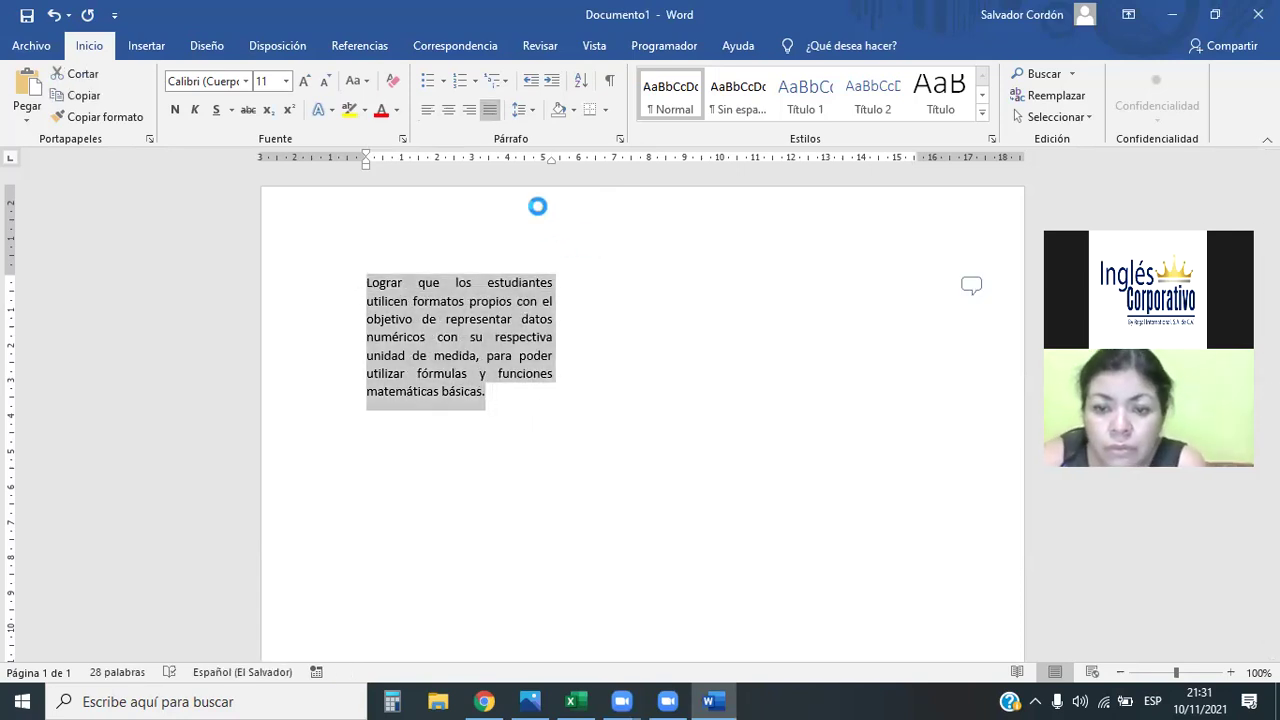
key("ctrl+z")
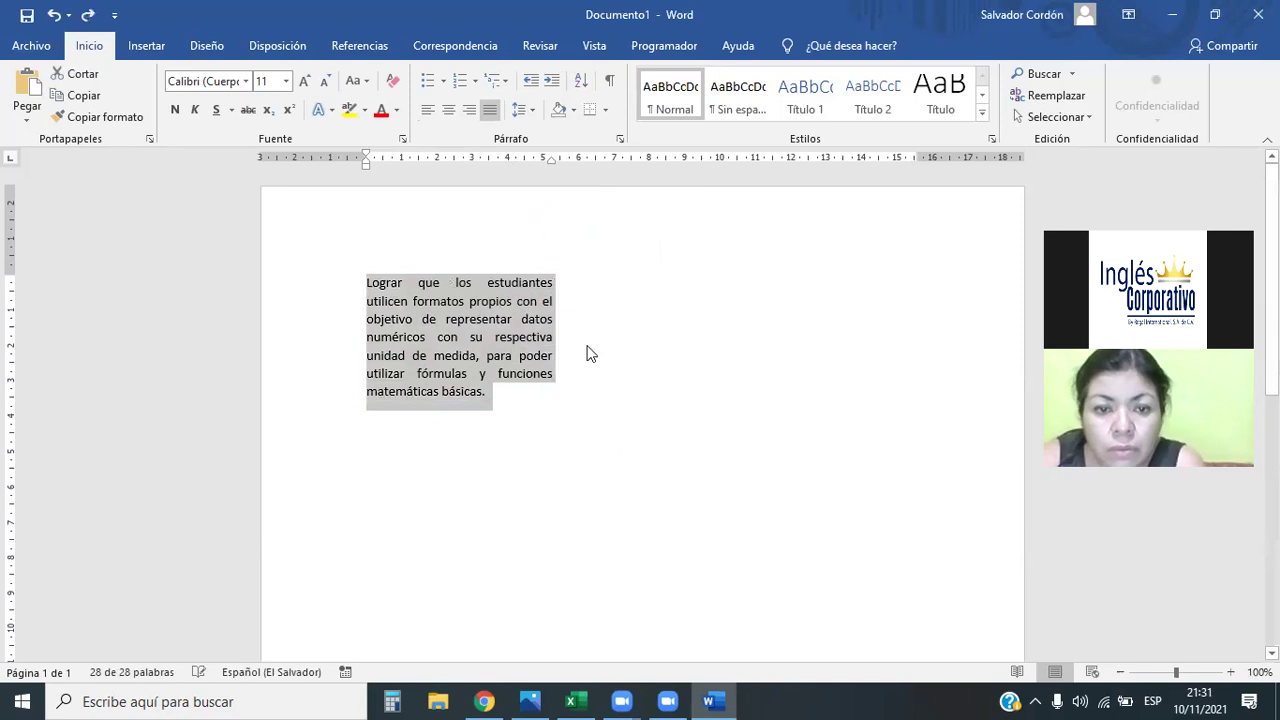
left_click(555, 283)
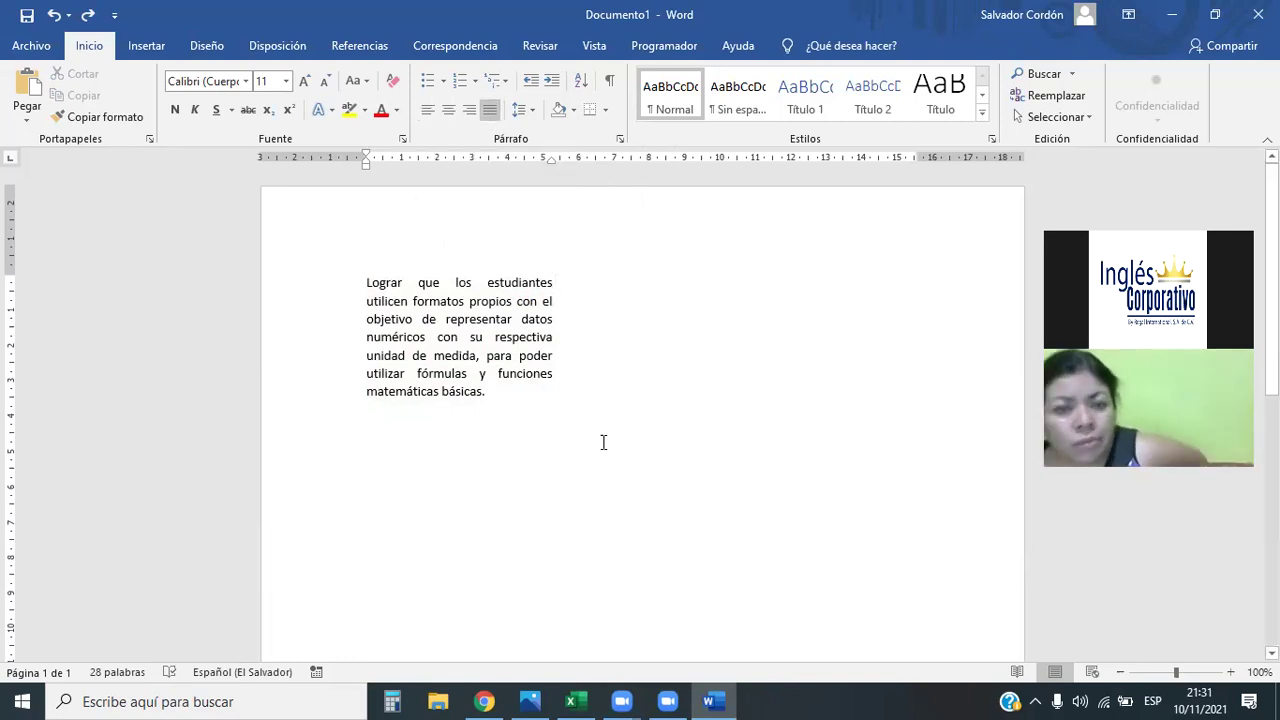
- Close the Formato de celdas dialog, apply left then center alignment, and select cell C4 on Hoja1
left_click(571, 701)
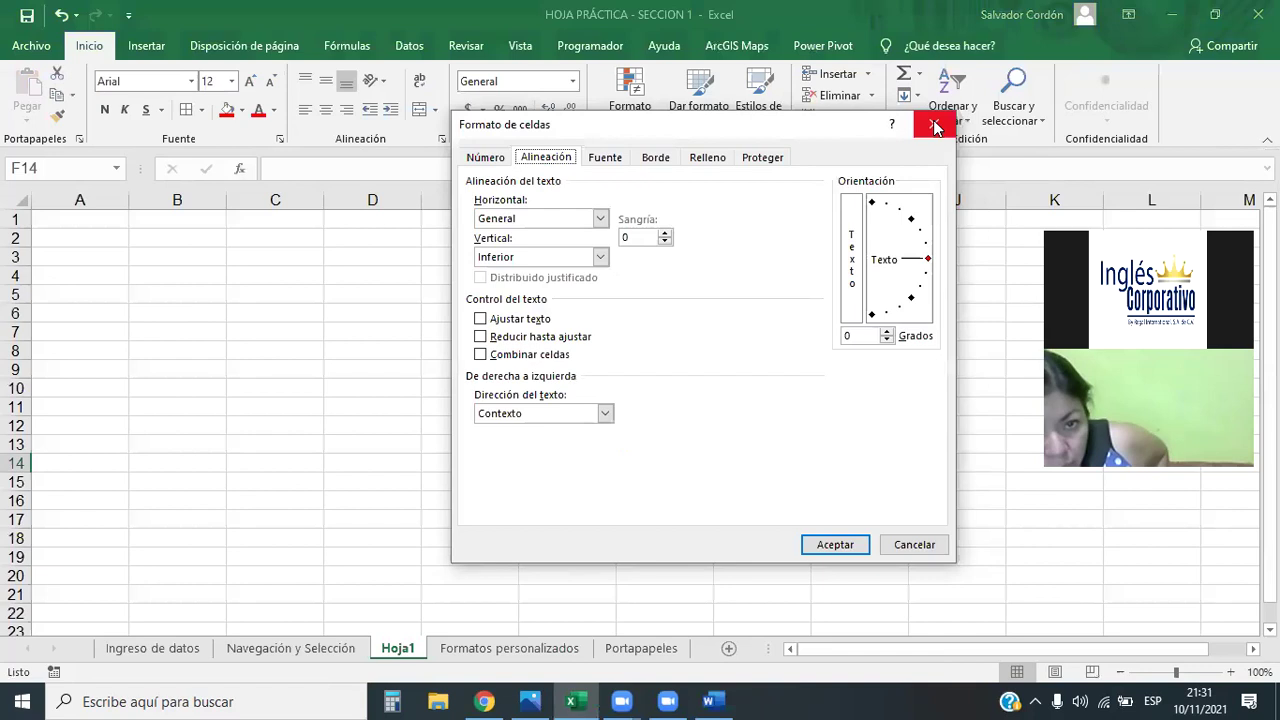
left_click(933, 123)
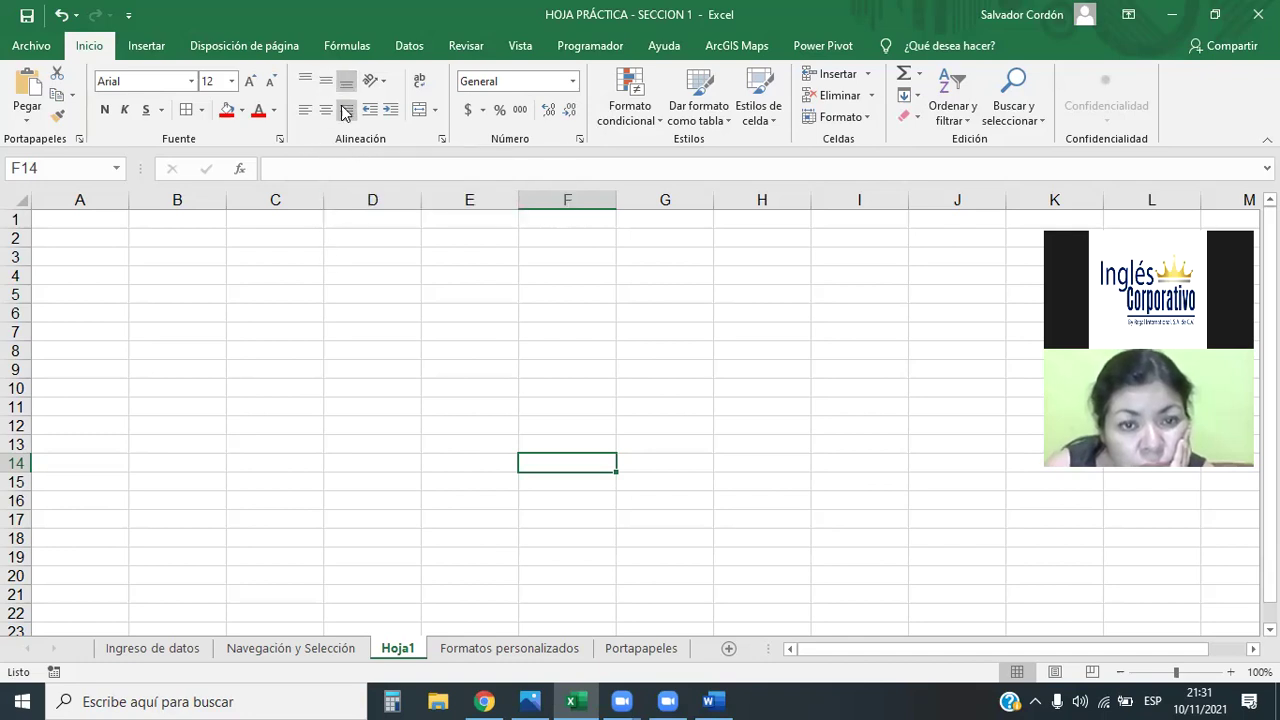
left_click(305, 110)
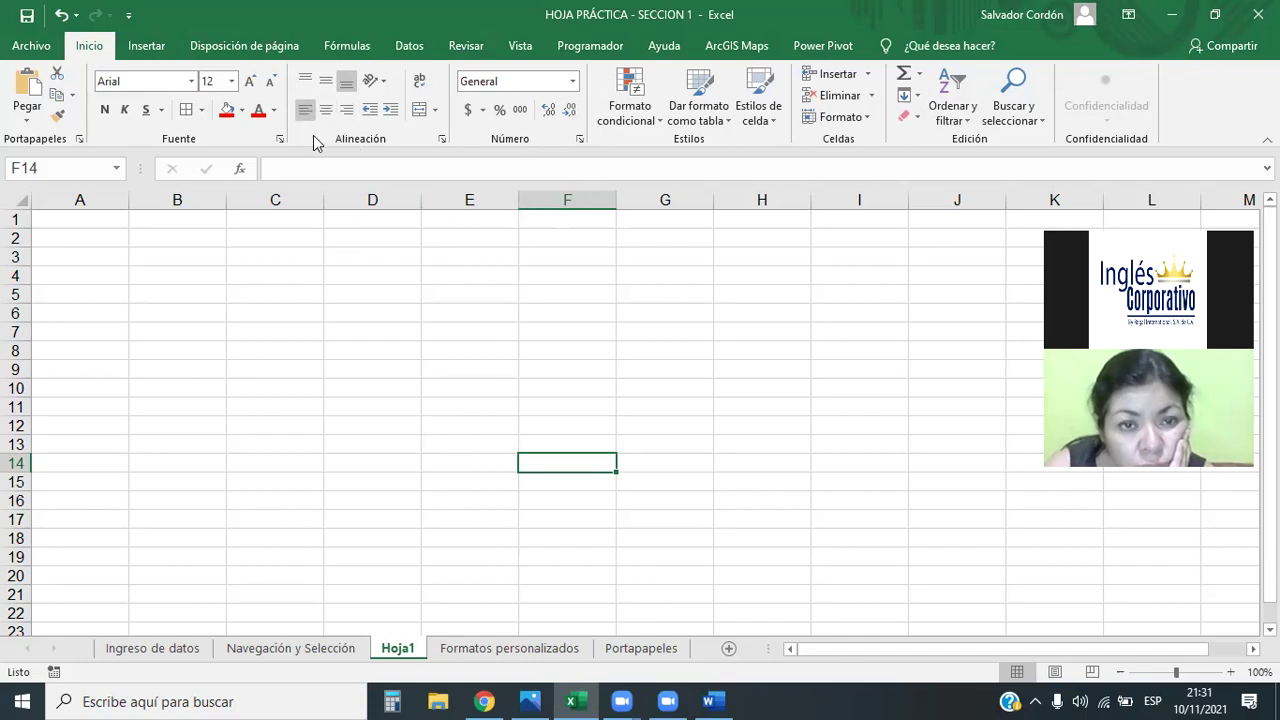
left_click(325, 112)
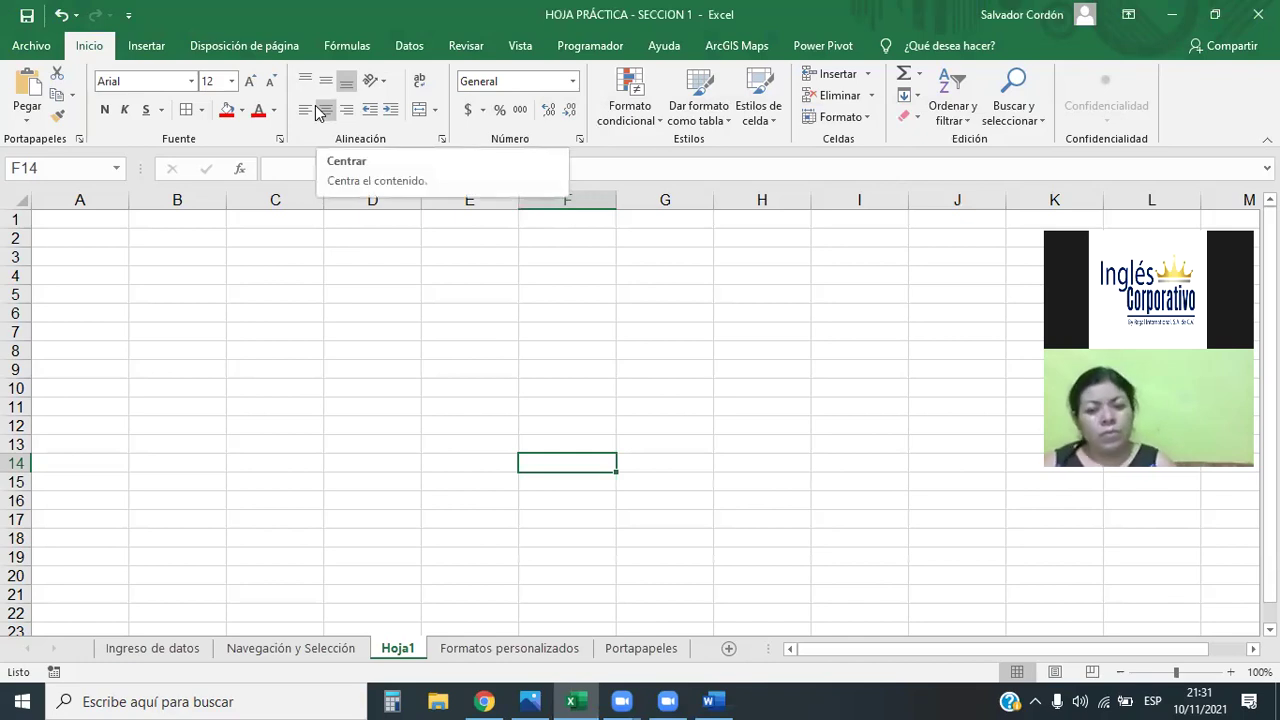
left_click(261, 281)
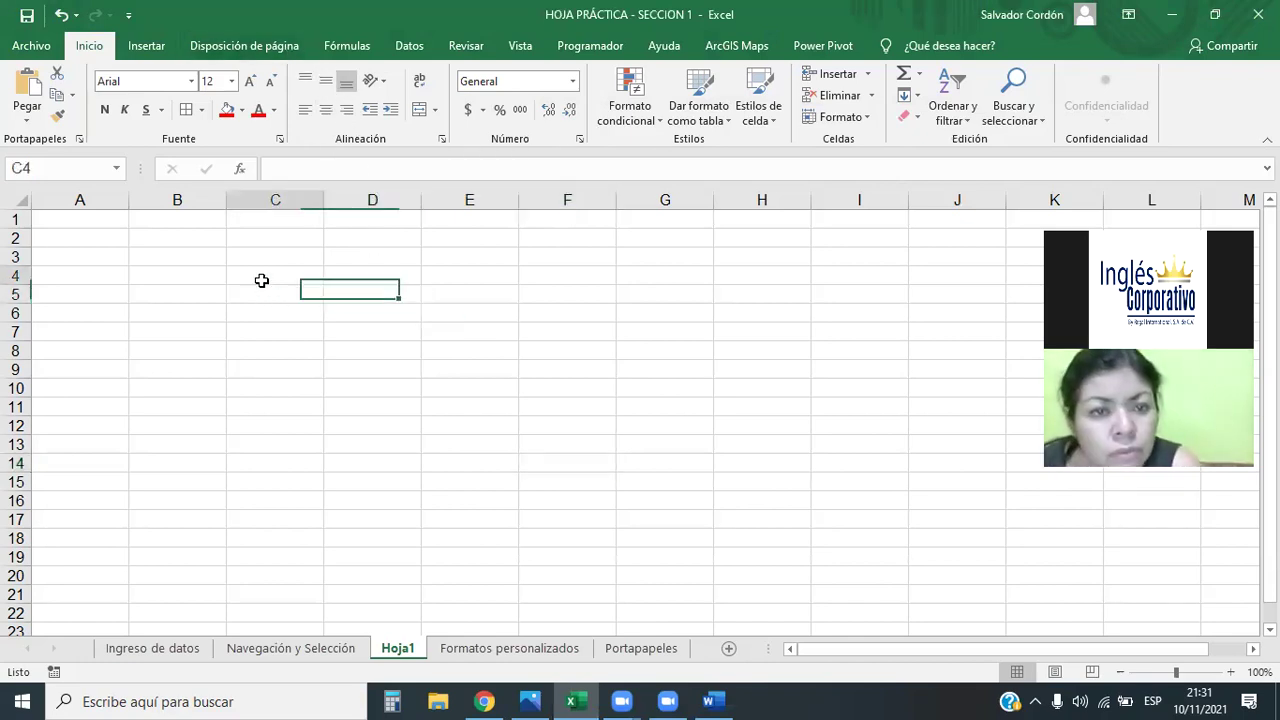
left_click(709, 701)
- Select the entire justified objective paragraph in Word and paste it into Excel cell C4
triple_click(469, 372)
left_click(367, 283)
left_click_drag(520, 403, 345, 290)
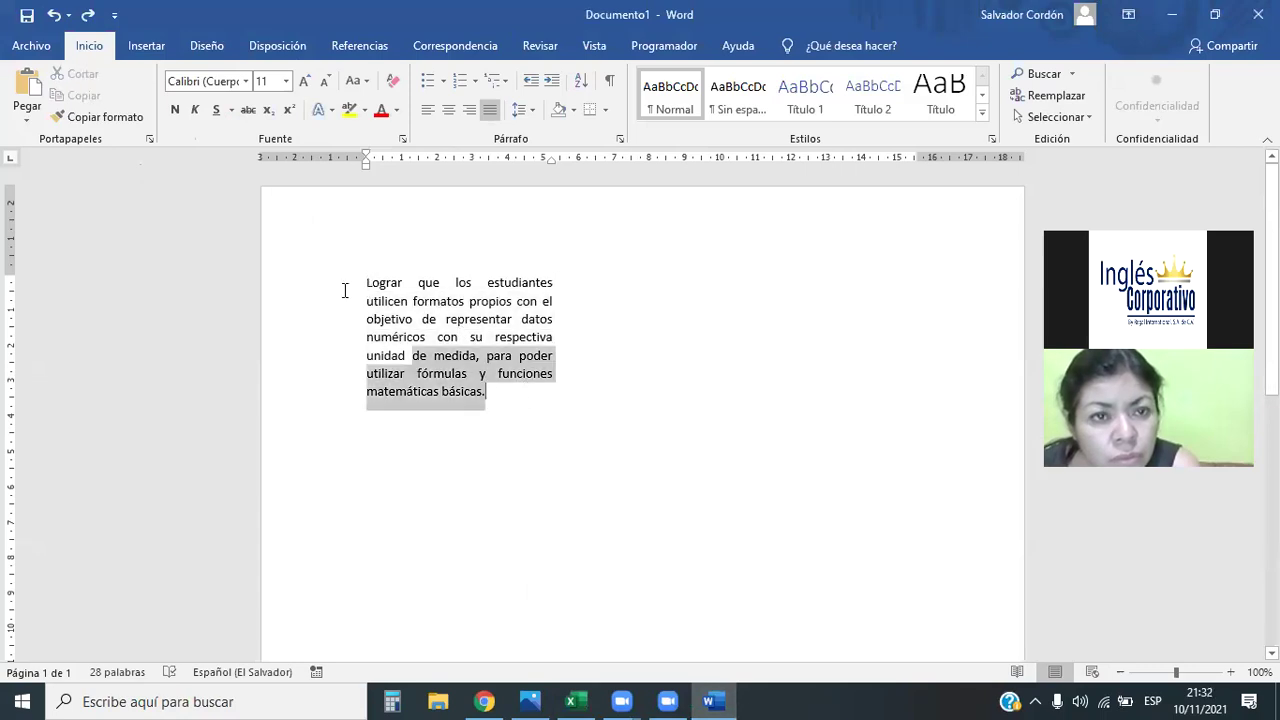
right_click(448, 303)
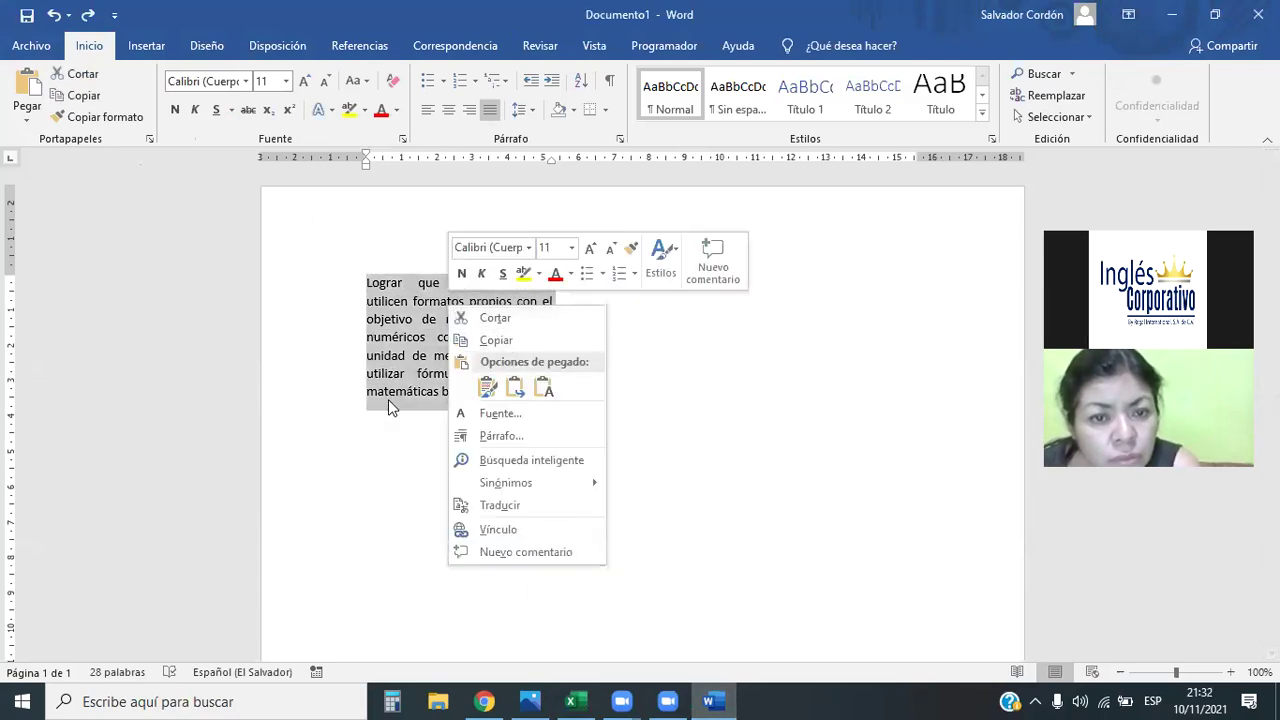
left_click(506, 389)
left_click_drag(489, 391, 343, 291)
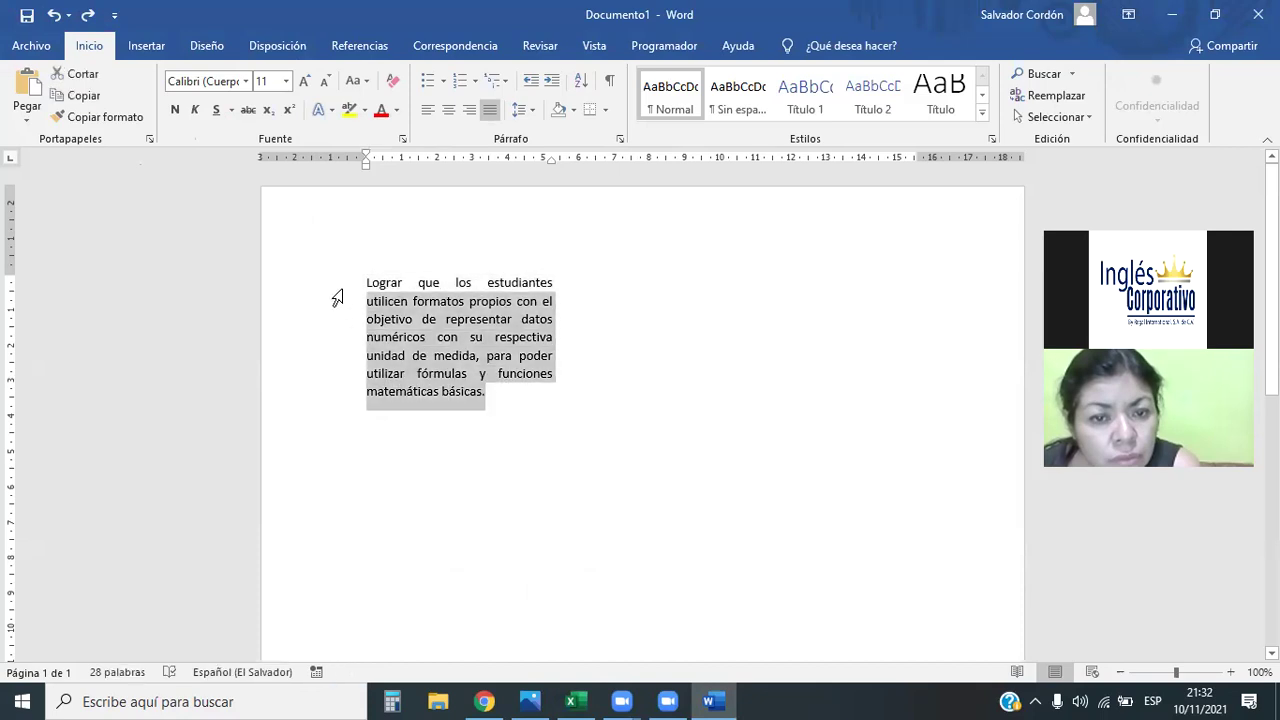
left_click(486, 392)
left_click_drag(486, 392, 362, 290)
key("ctrl+c")
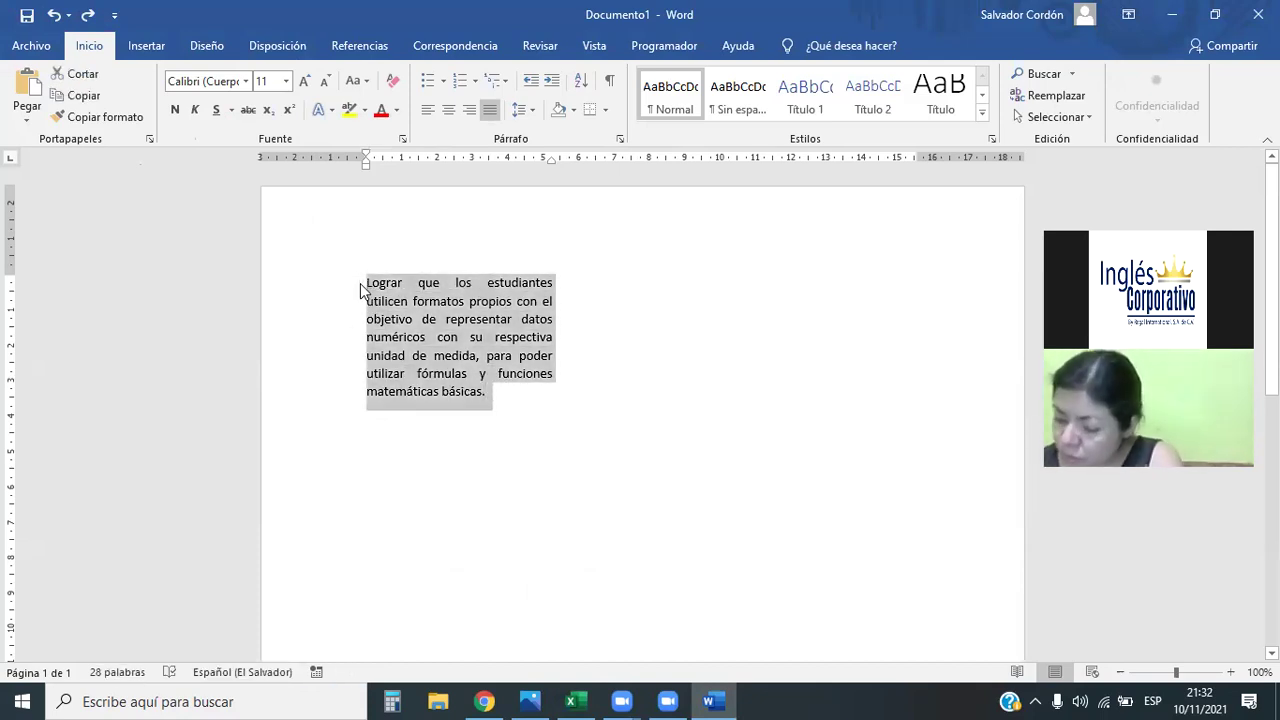
key("alt+Tab")
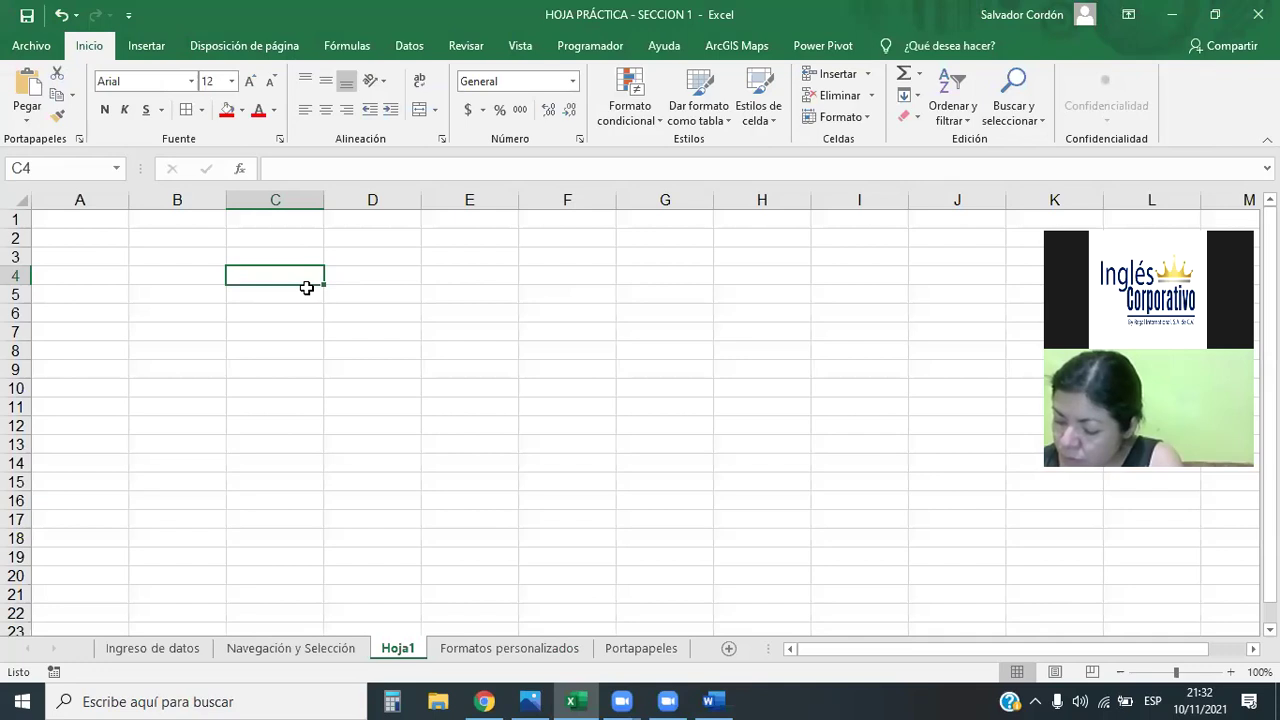
key("ctrl+v")
left_click(390, 384)
scroll(366, 300, "down", 6)
scroll(330, 350, "up", 6)
scroll(273, 361, "up", 1)
left_click(286, 334)
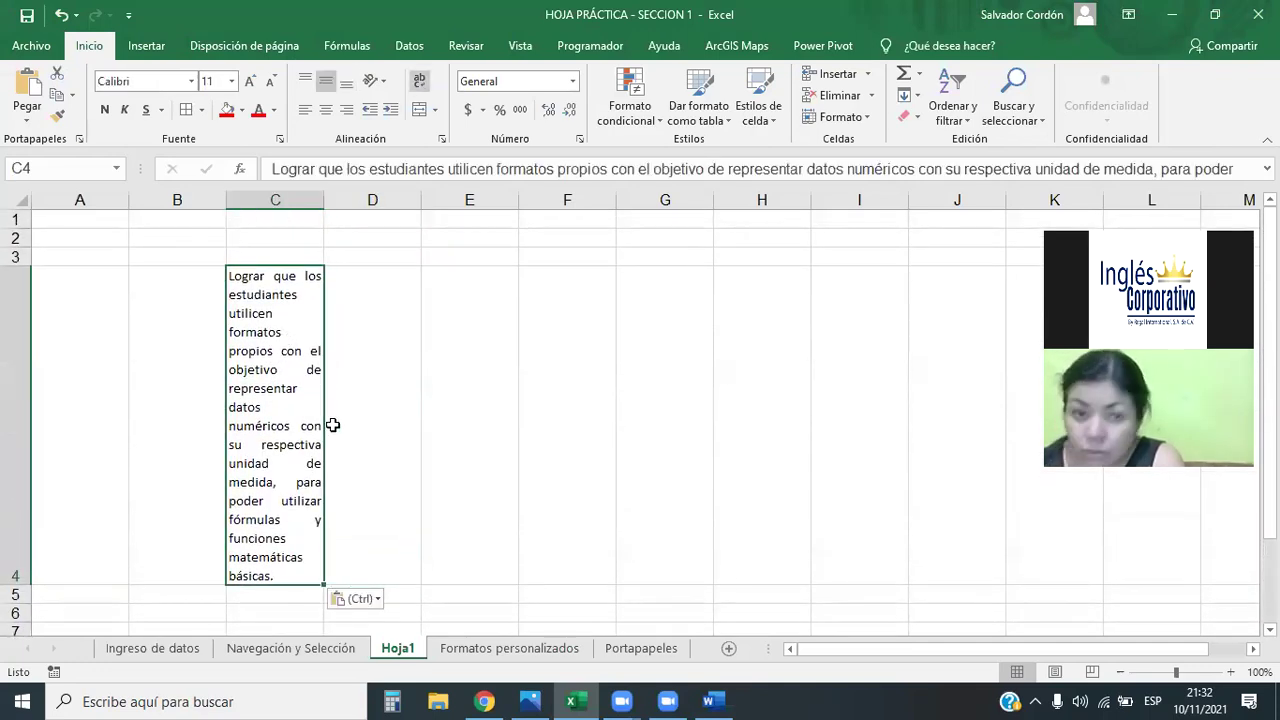
left_click(728, 652)
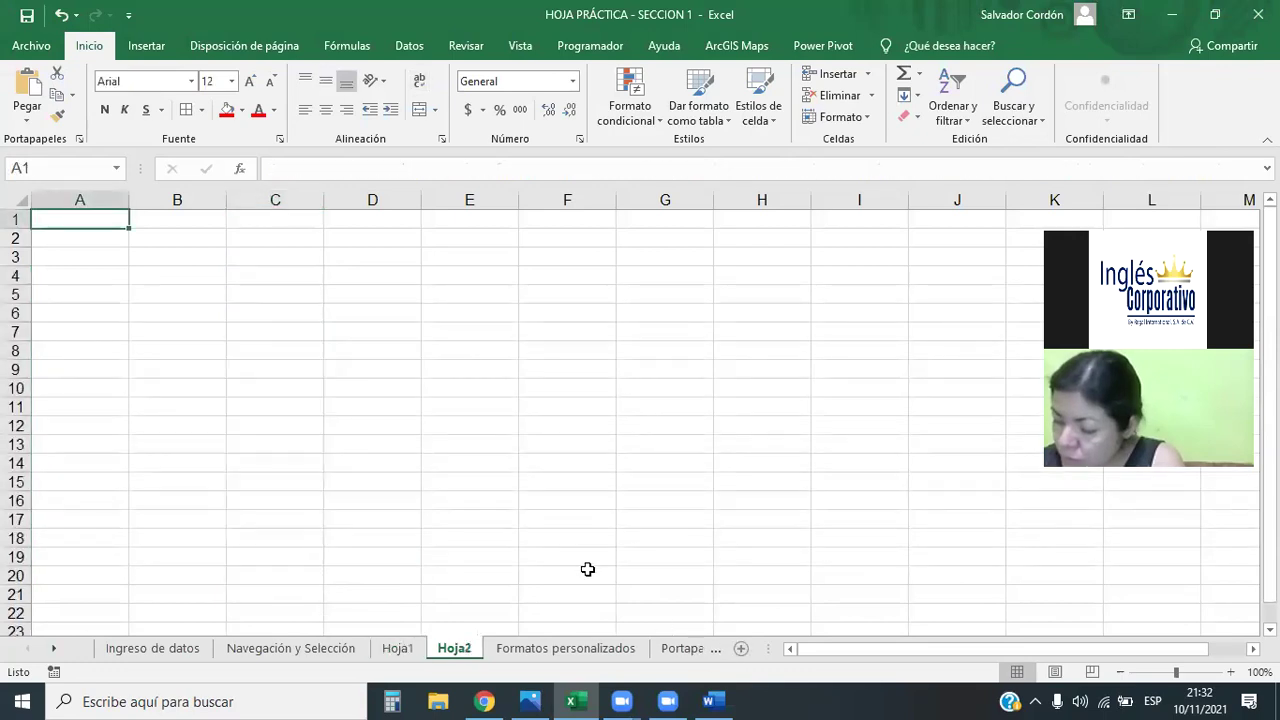
left_click(186, 290)
key("ctrl+v")
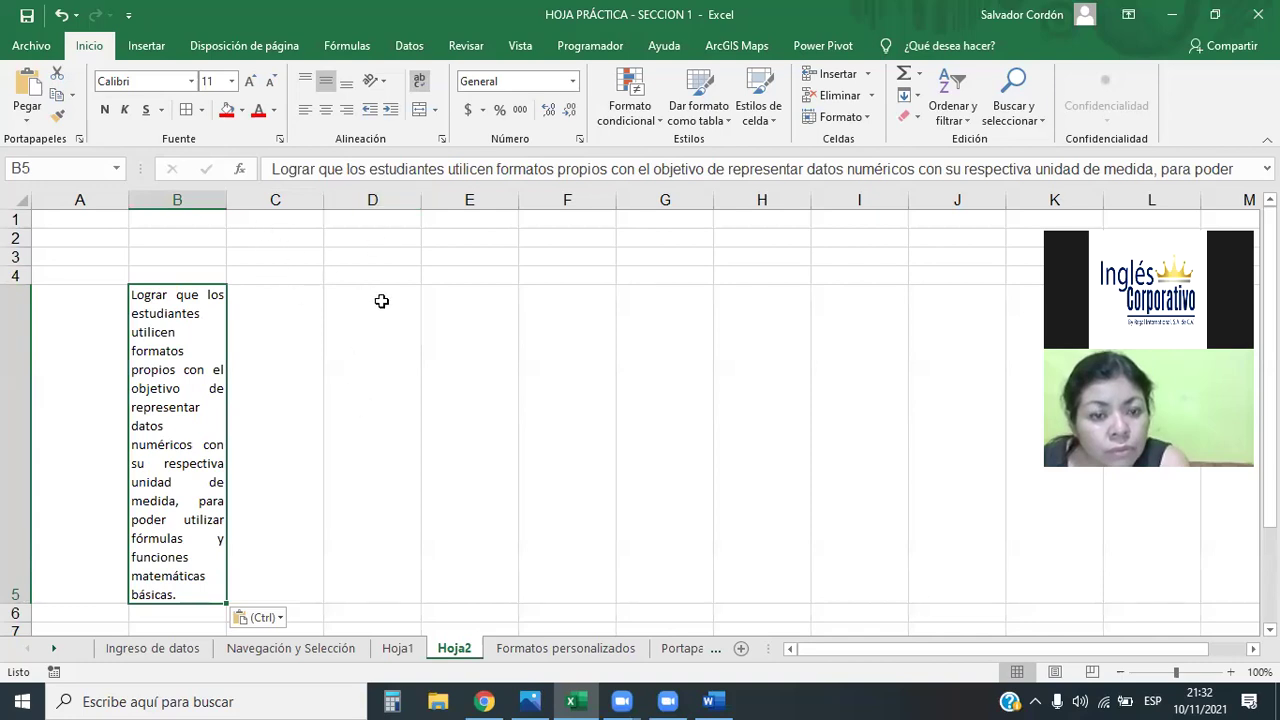
key("ctrl+z")
right_click(202, 290)
left_click(263, 266)
left_click(288, 385)
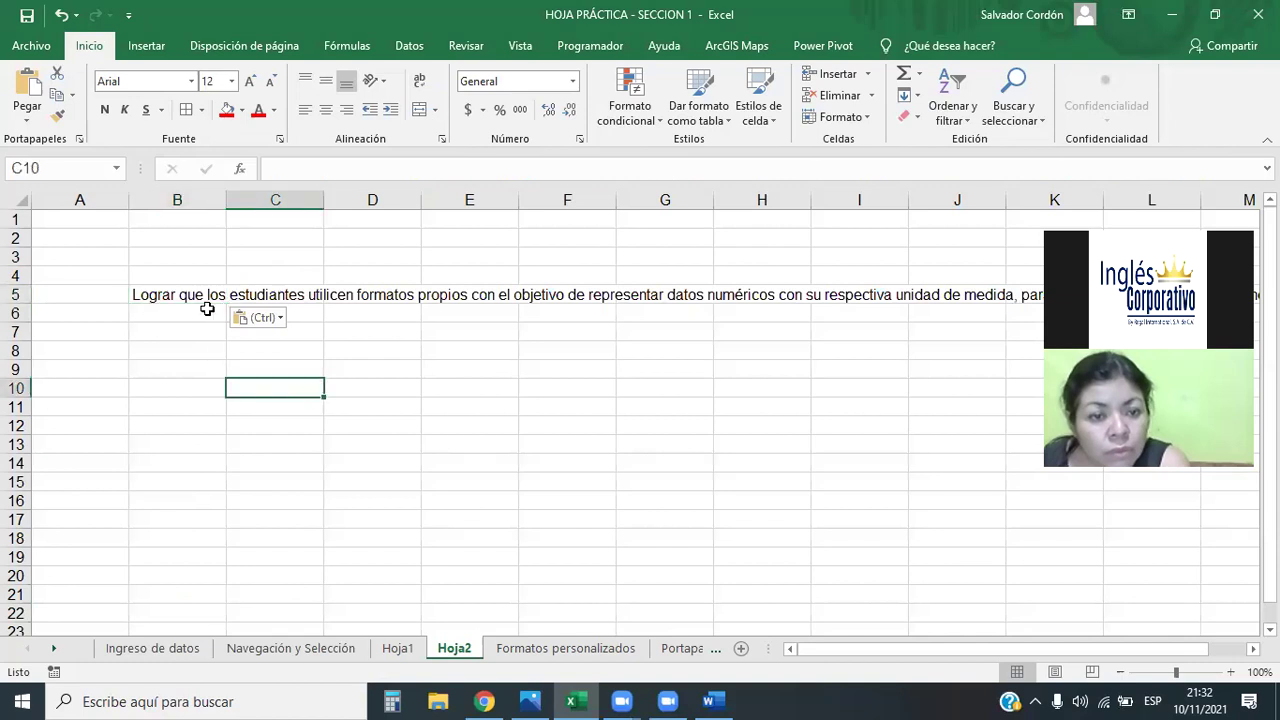
key("ctrl+z")
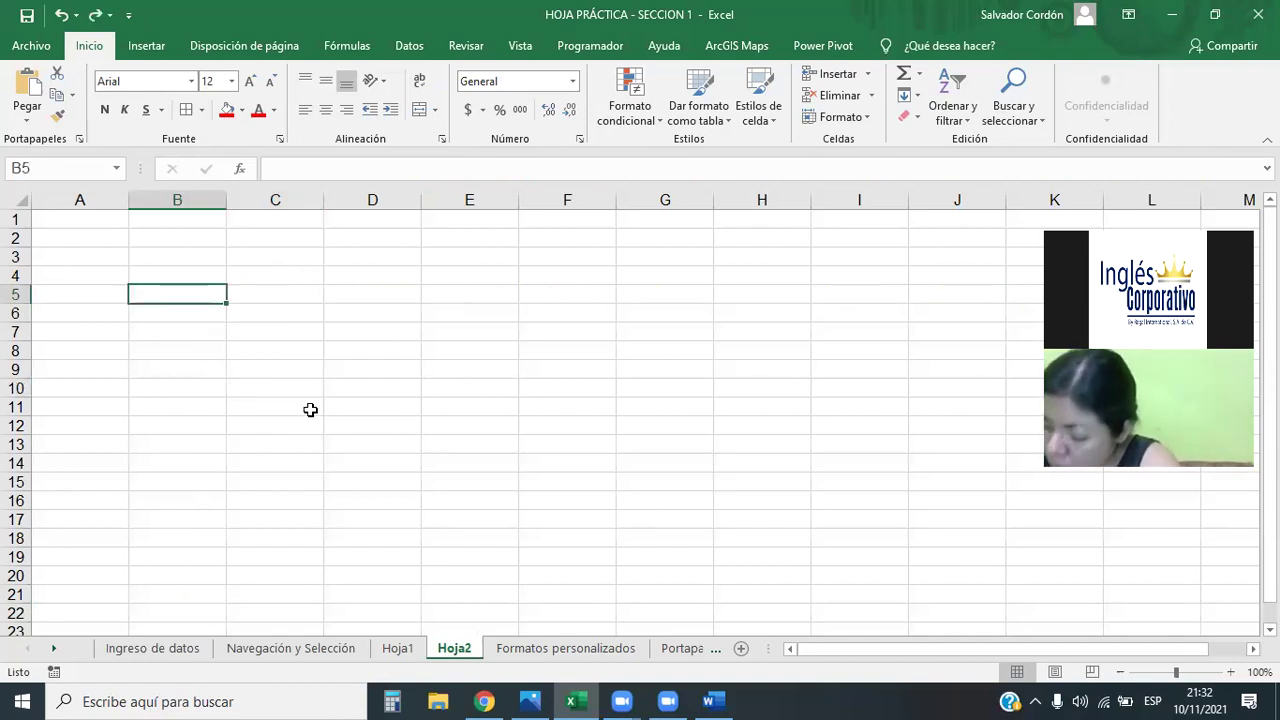
- Paste the objective sentence into cell B5 of Hoja2, matching the destination formatting
right_click(205, 296)
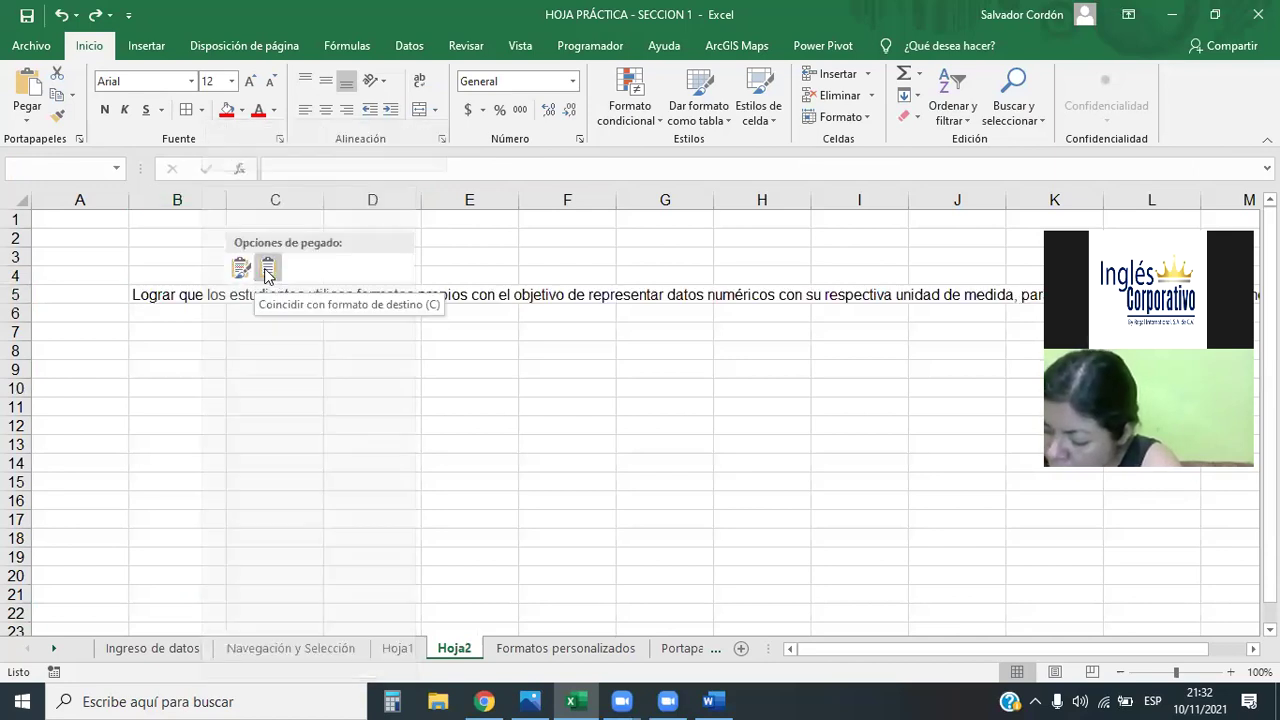
left_click(267, 270)
left_click(262, 319)
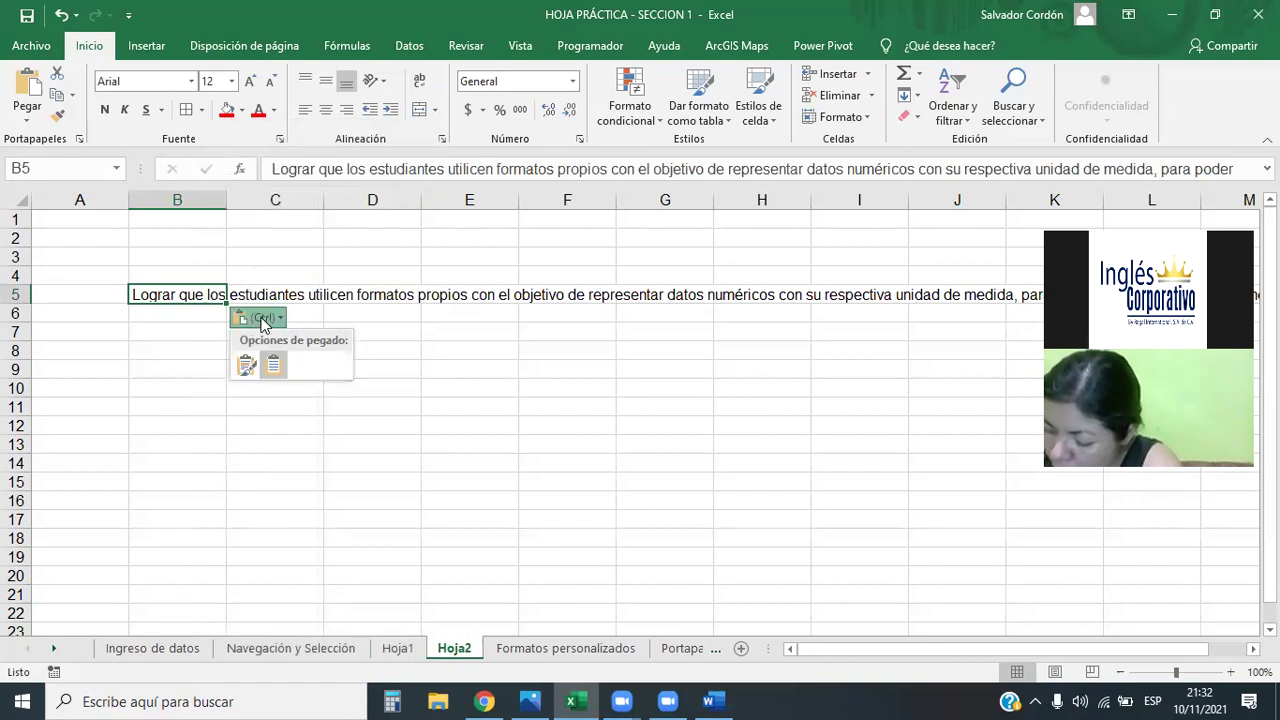
left_click(274, 366)
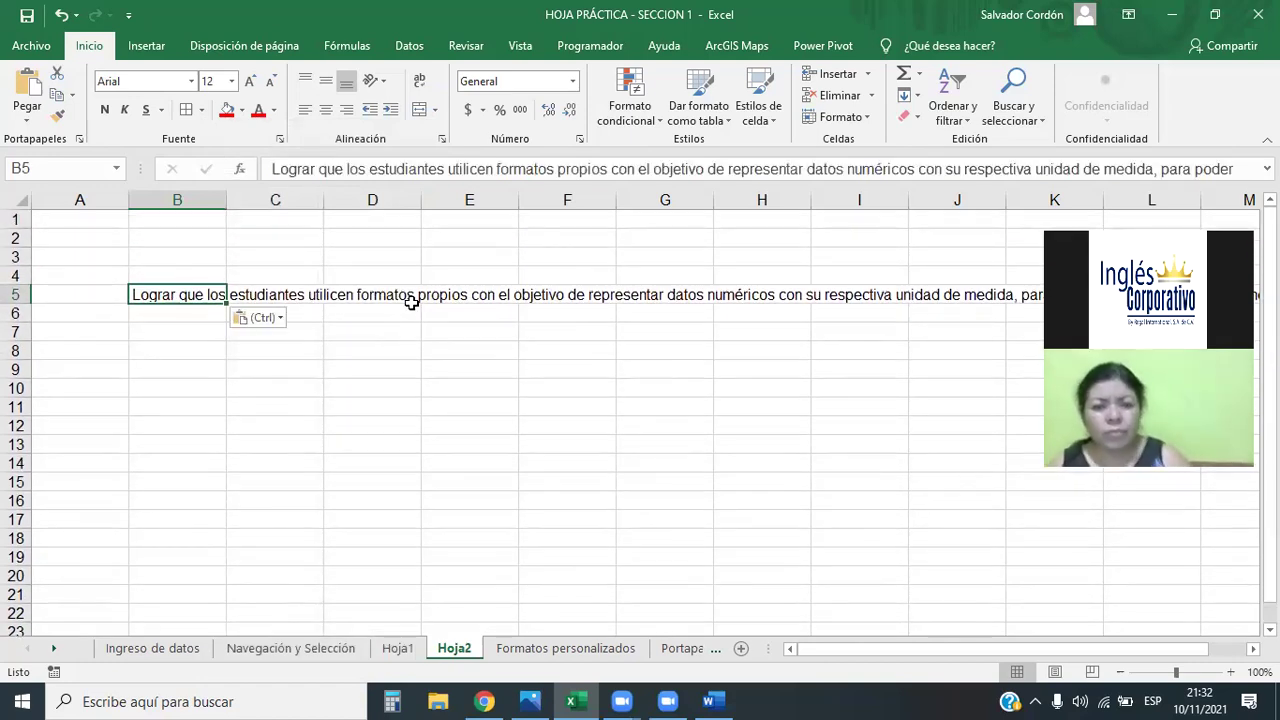
- Enter 2 in C5 to show the spilling sentence belongs only to B5
left_click(230, 296)
left_click(175, 295)
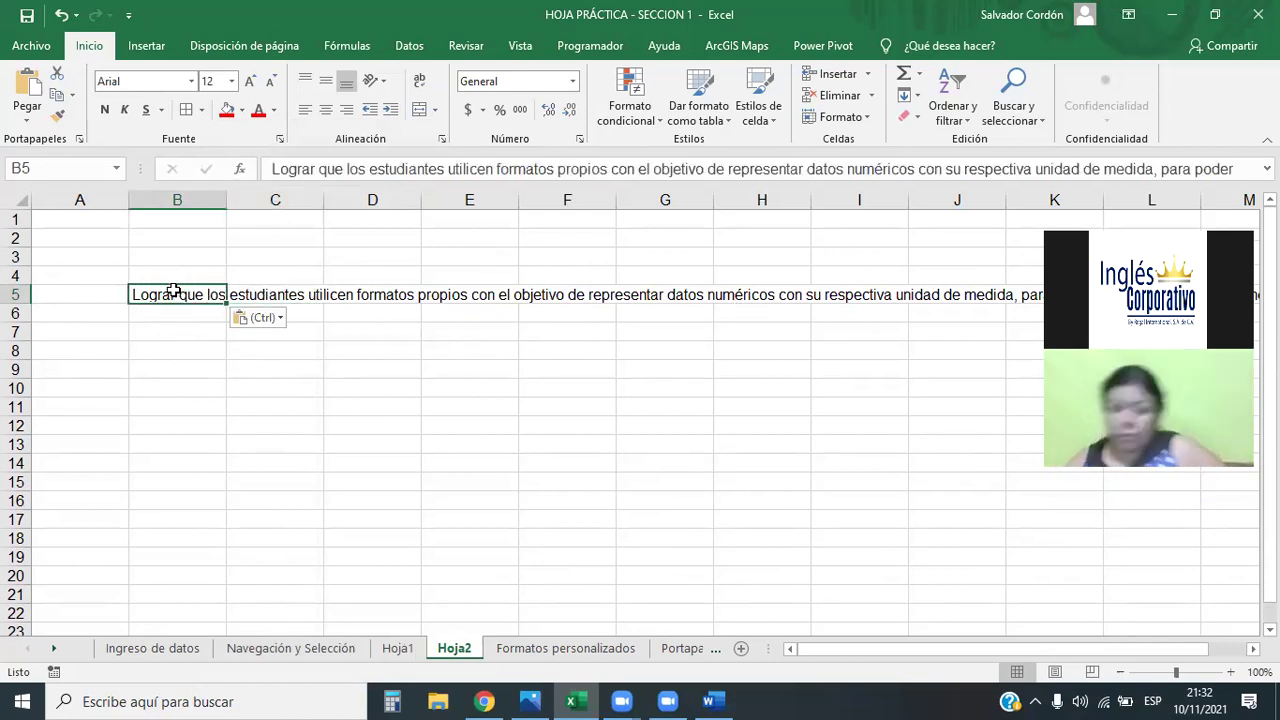
left_click(238, 294)
left_click(201, 294)
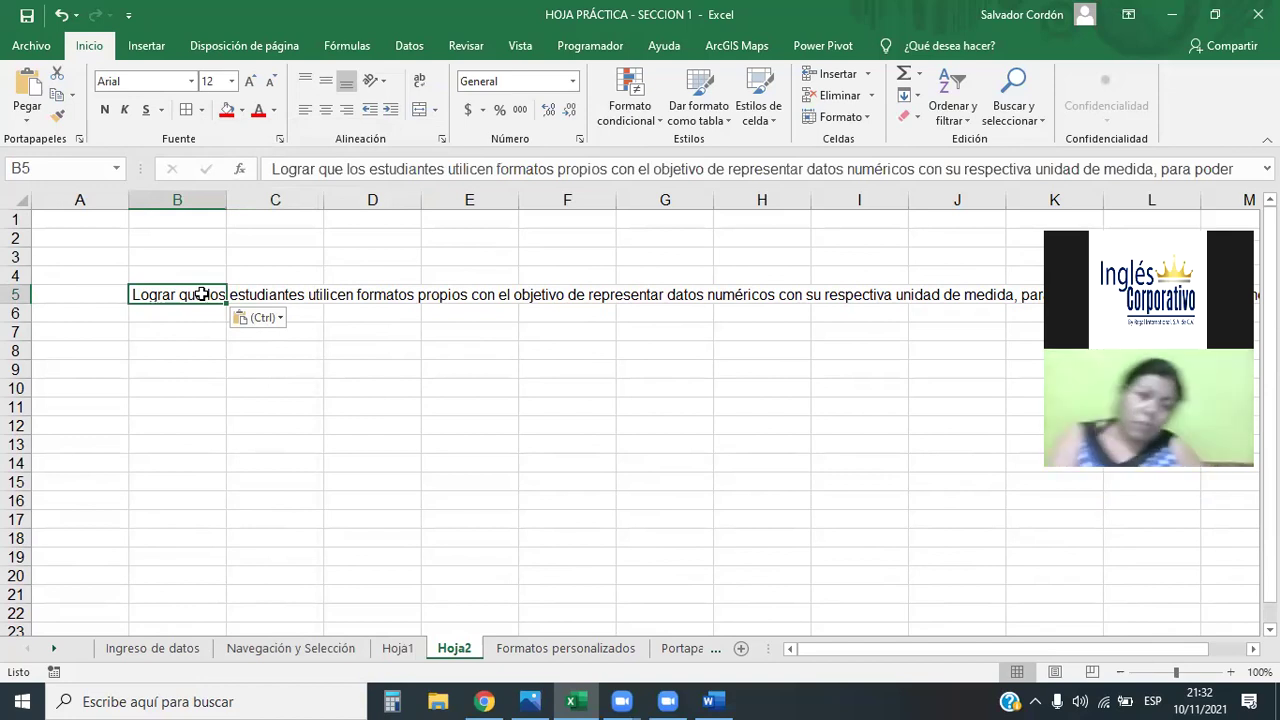
left_click(278, 296)
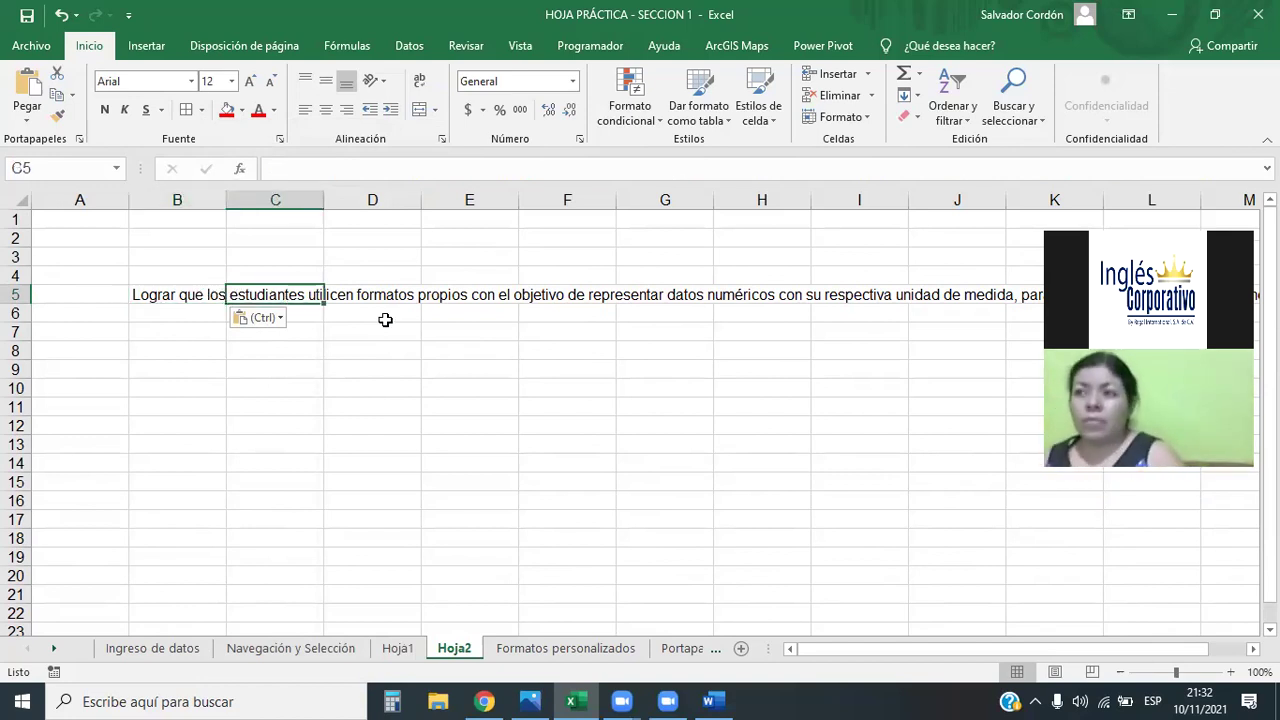
type("2")
key("Return")
key("Down")
key("Down")
key("Down")
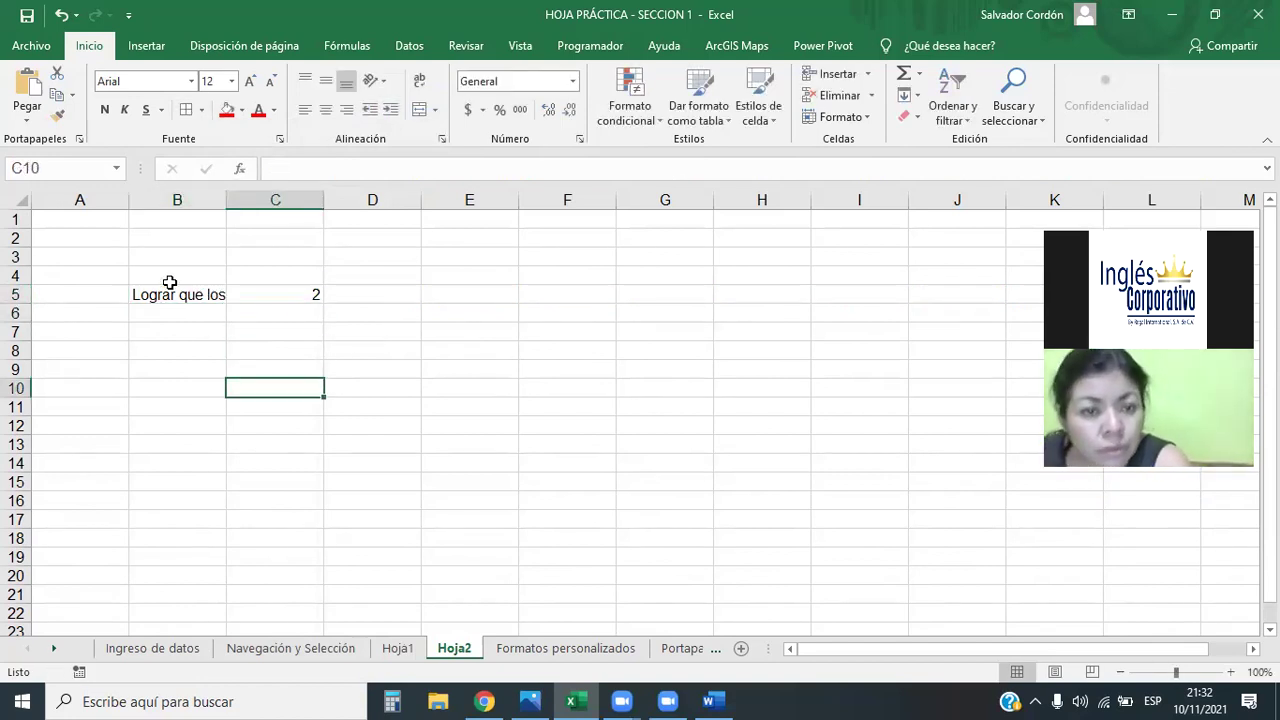
left_click(186, 310)
key("Up")
key("Up")
left_click(206, 293)
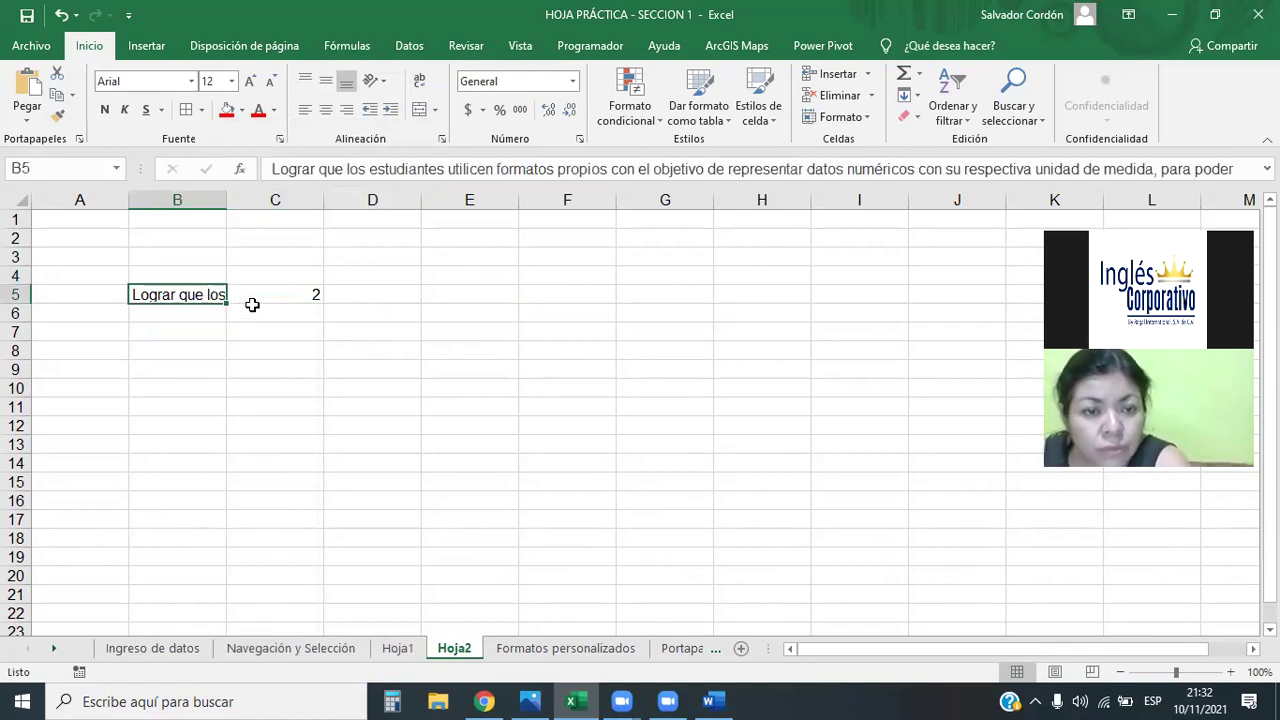
- Widen column B and clear the 2 from cell C5
left_click_drag(227, 200, 327, 200)
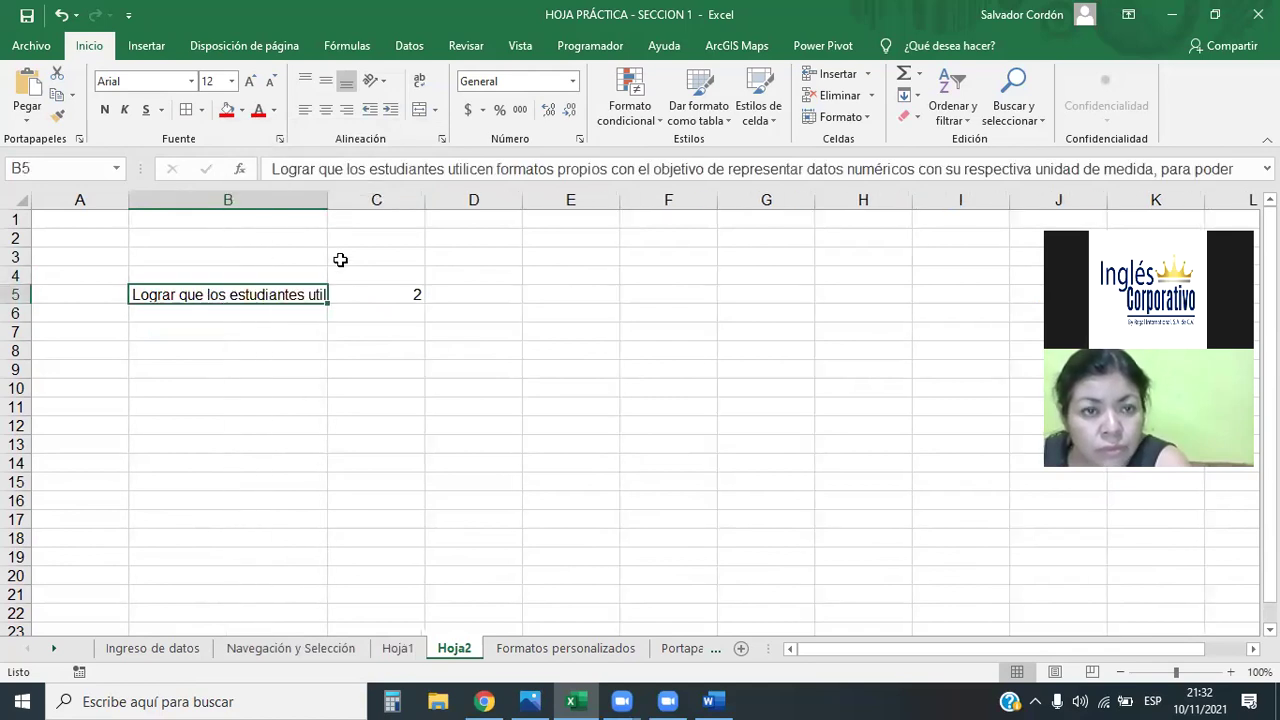
left_click(345, 348)
left_click(288, 295)
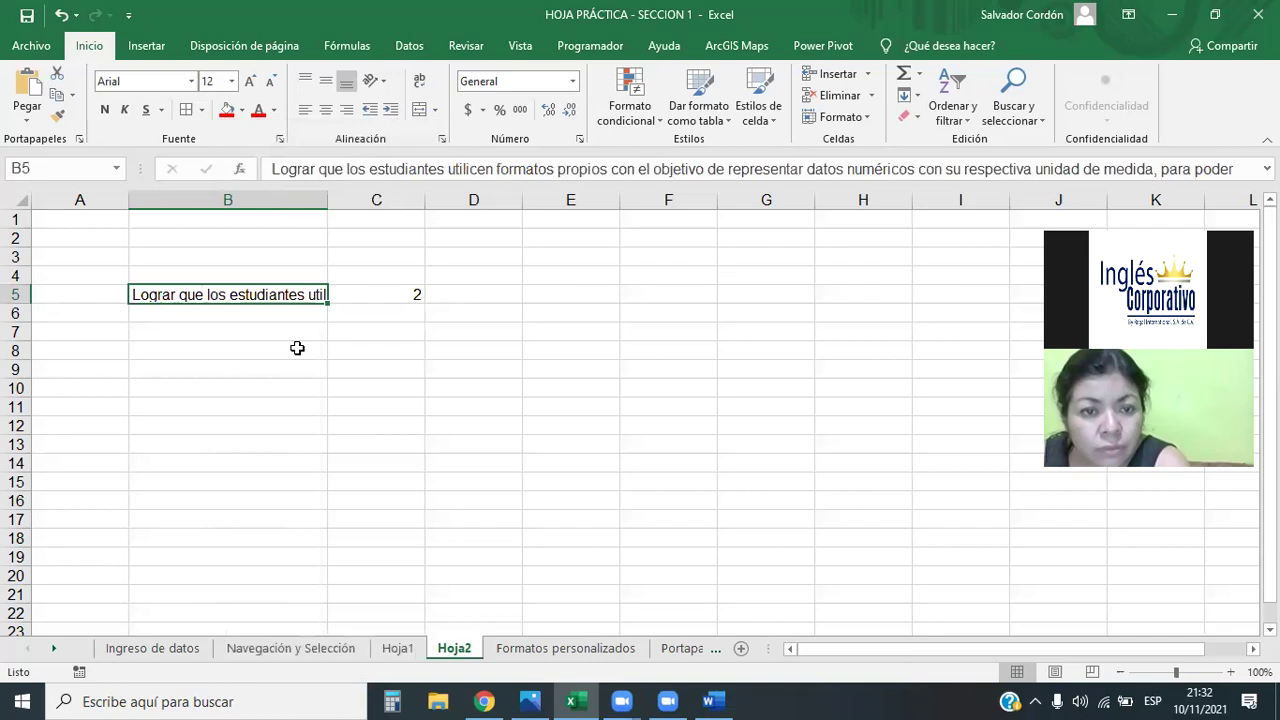
mouse_move(327, 203)
left_mouse_down()
mouse_move(304, 242)
mouse_move(316, 240)
left_mouse_up()
left_click(372, 350)
left_click(380, 295)
key("Delete")
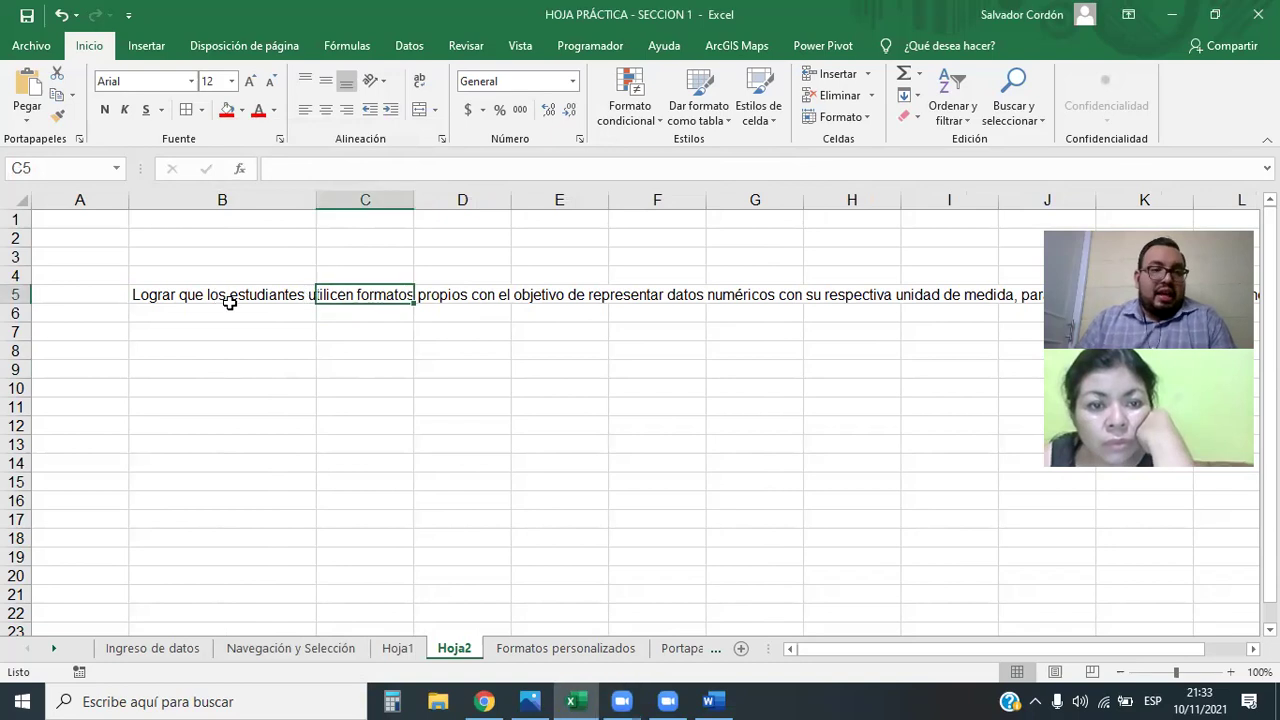
- Wrap the B5 text, widen column B, and make row 5 taller
left_click(230, 295)
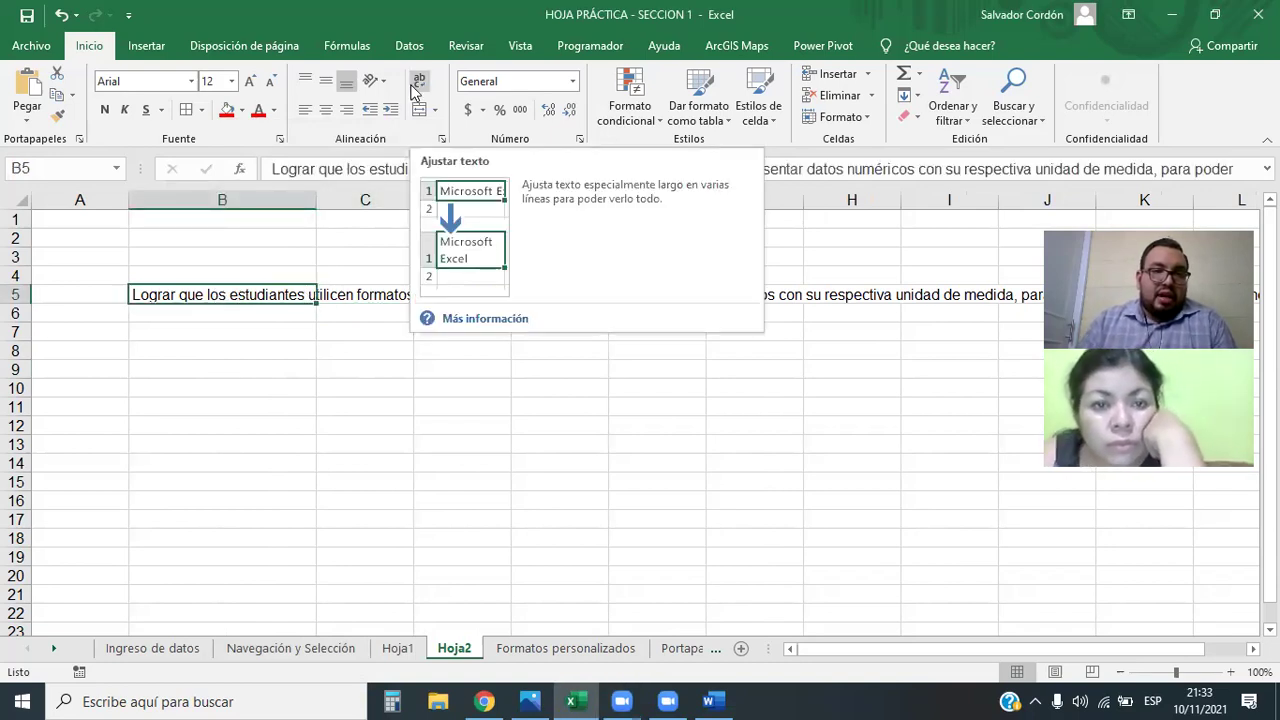
left_click(416, 88)
left_click(460, 462)
left_click(280, 445)
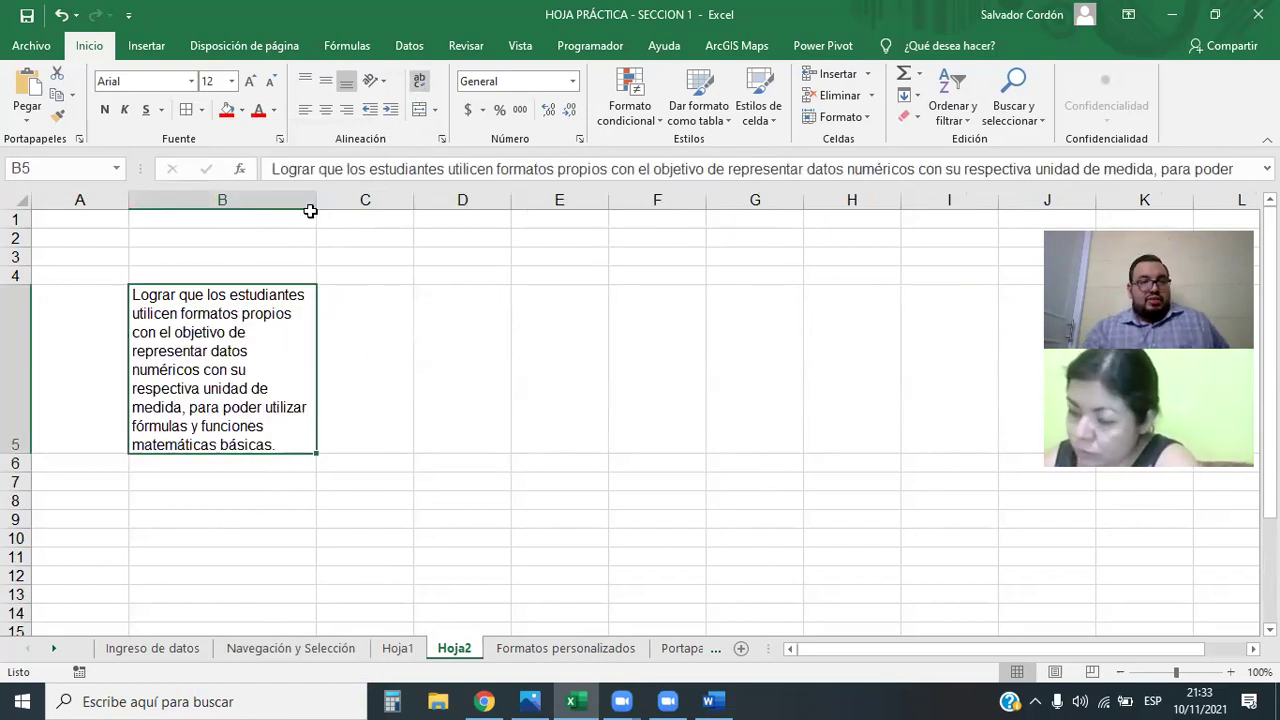
left_click_drag(316, 200, 423, 200)
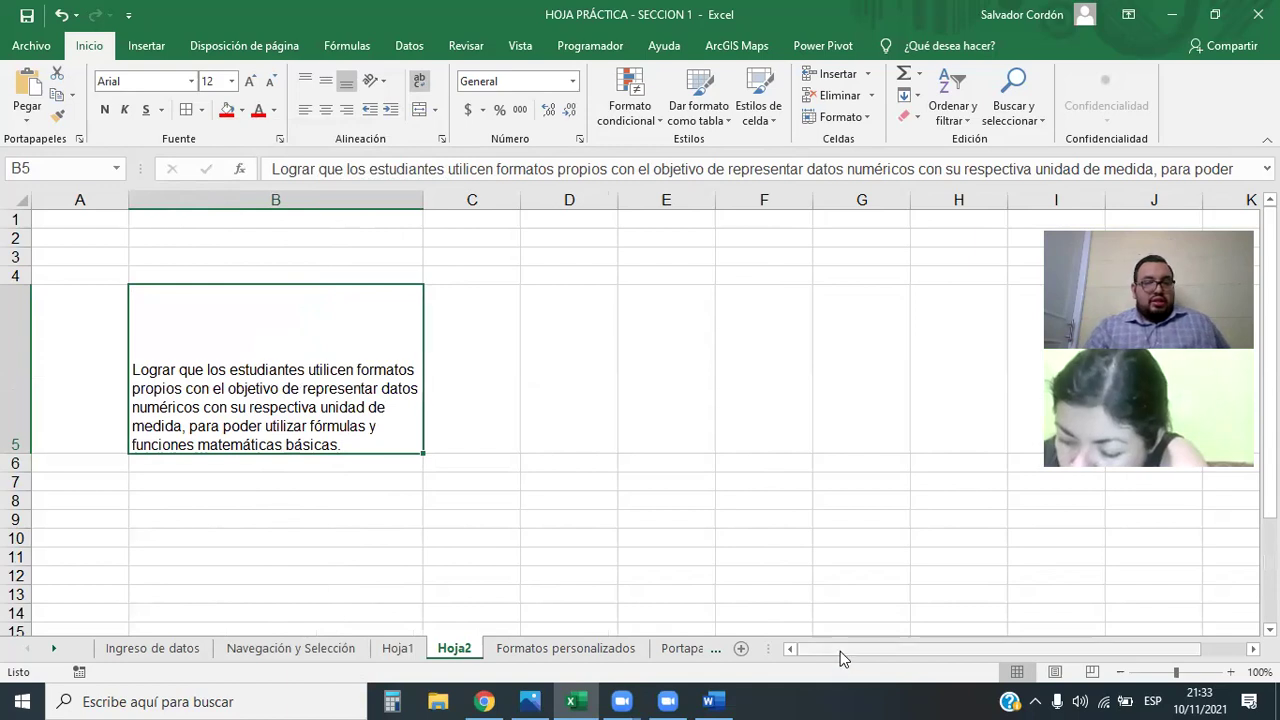
mouse_move(15, 454)
left_mouse_down()
mouse_move(15, 473)
mouse_move(10, 453)
left_mouse_up()
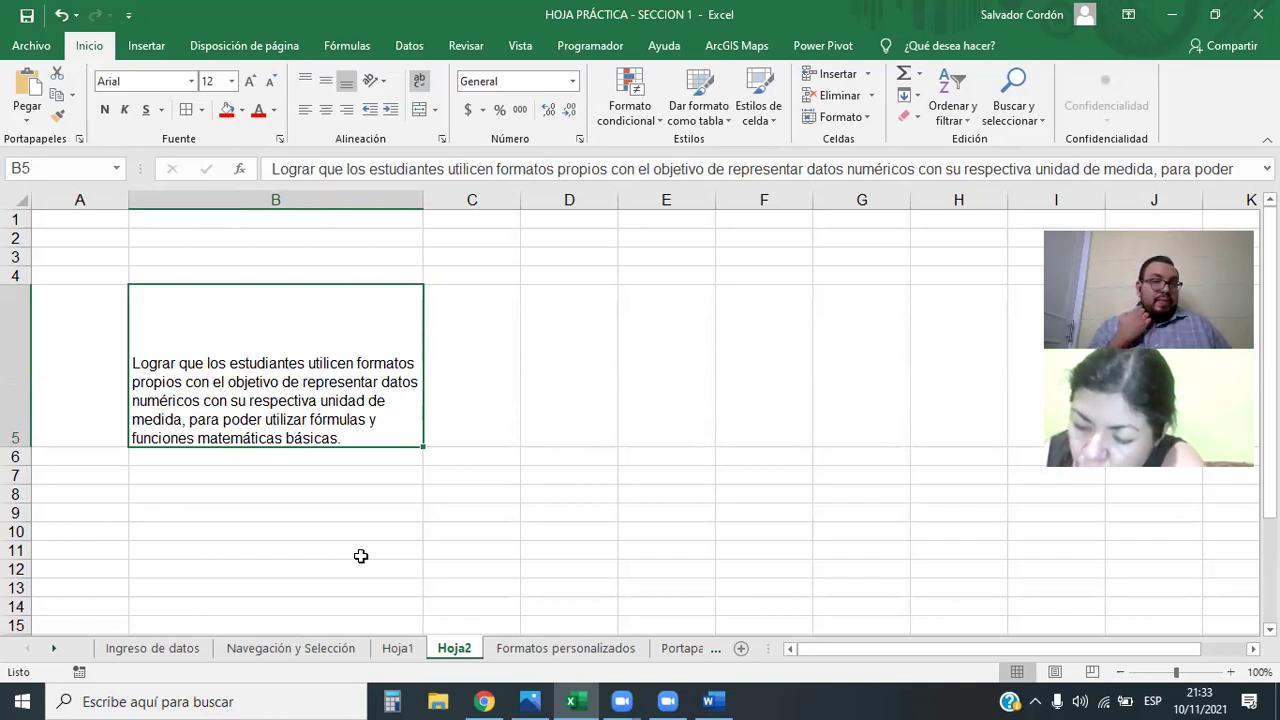
- Center the B5 text both vertically and horizontally
left_click(327, 83)
left_click(327, 110)
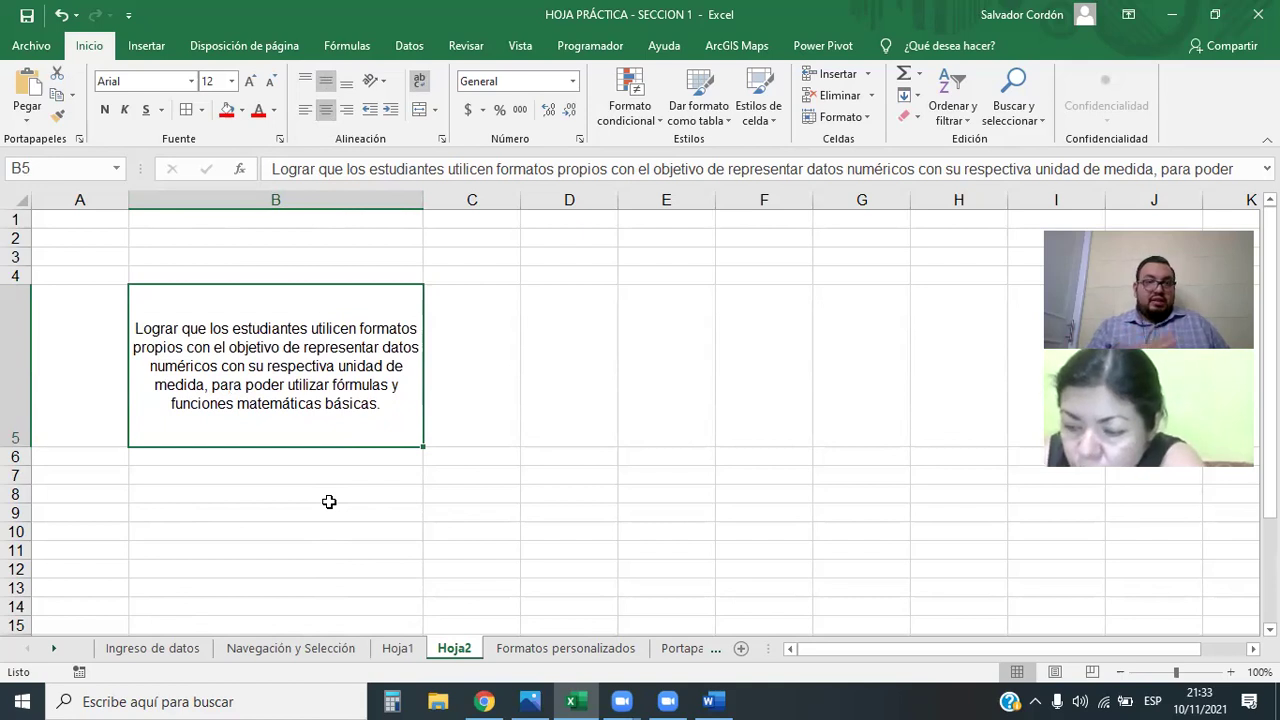
left_click(307, 113)
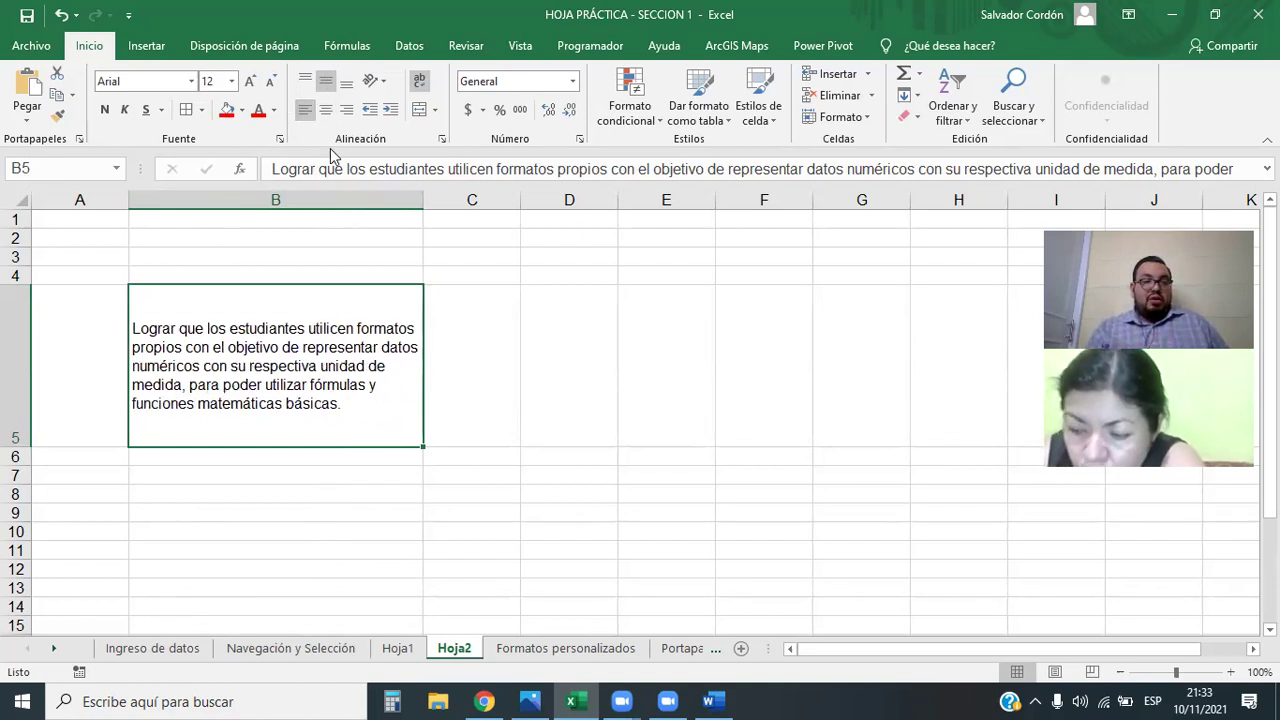
left_click(325, 110)
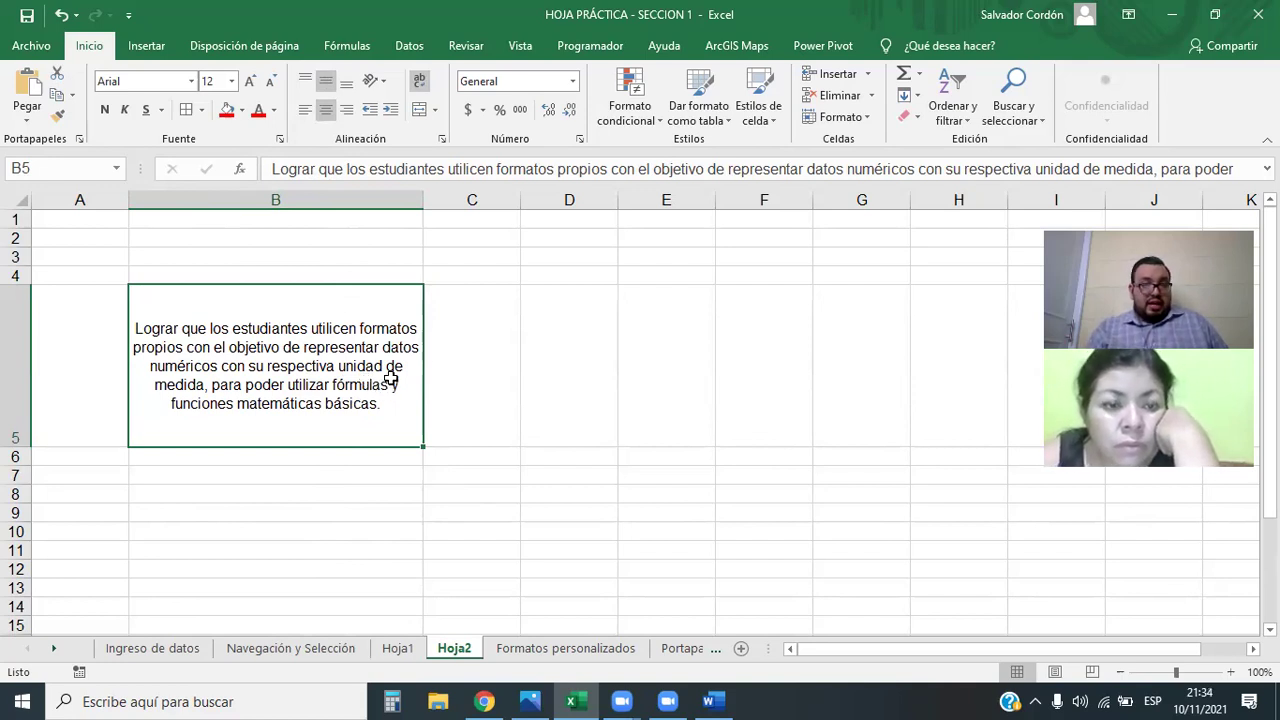
- Set B5's horizontal alignment to justified in the Format Cells Alignment settings
left_click(441, 139)
left_click_drag(605, 134, 603, 182)
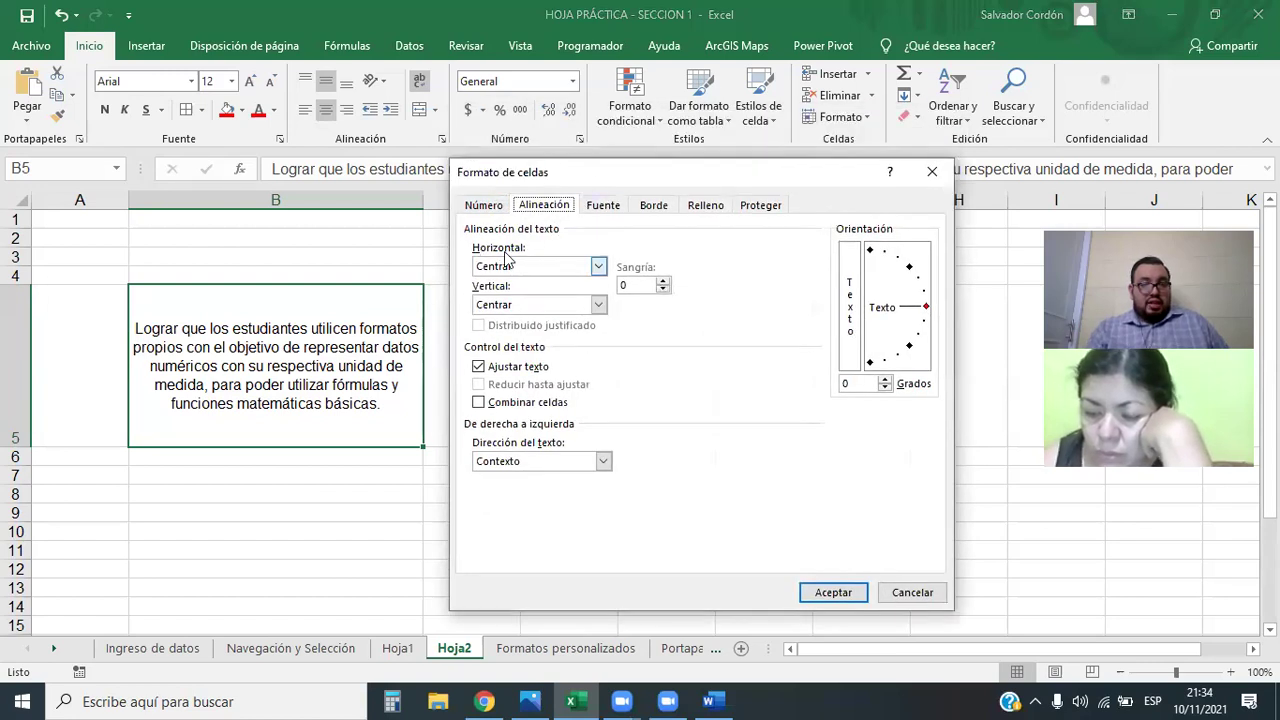
left_click(597, 268)
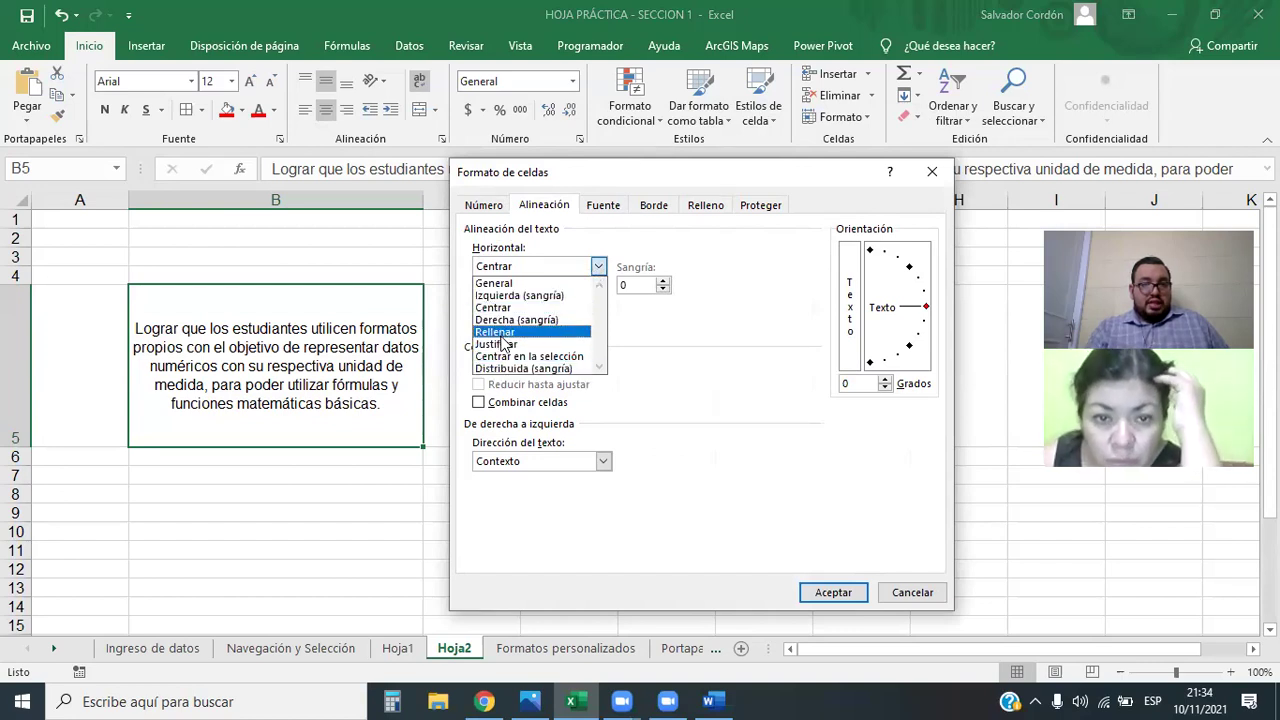
left_click(505, 344)
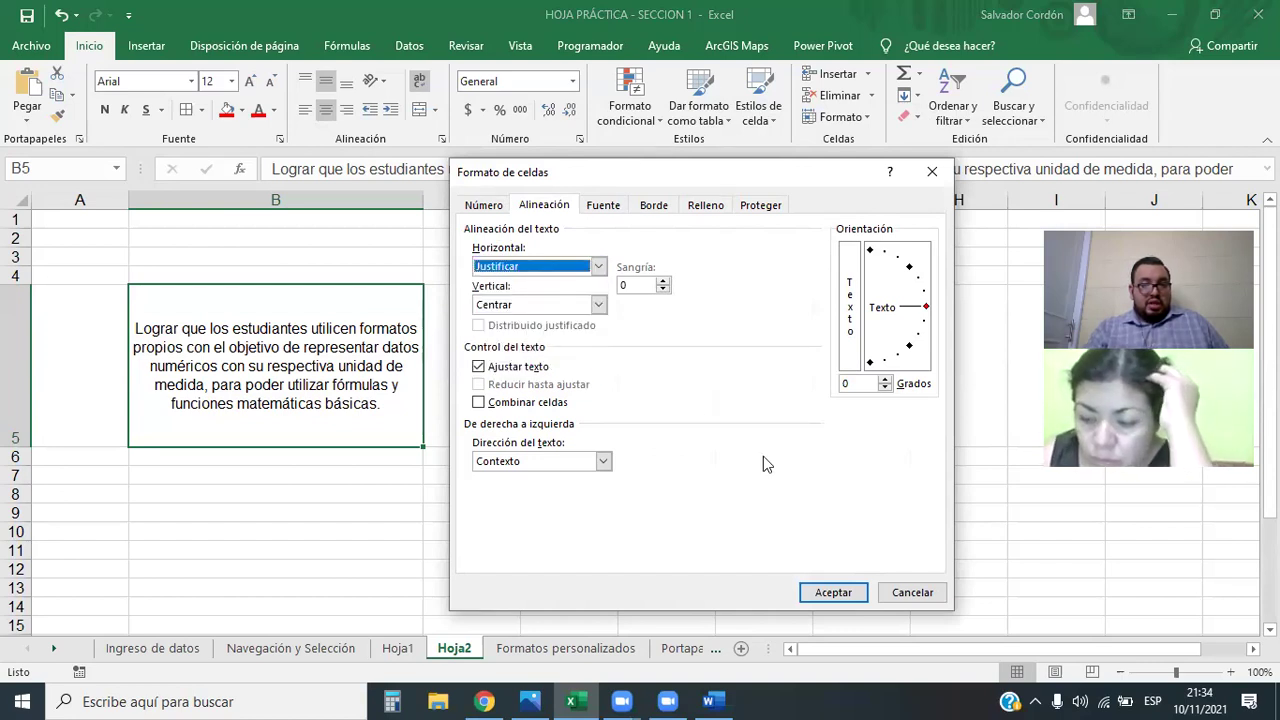
left_click(829, 592)
left_click(470, 494)
left_click(334, 403)
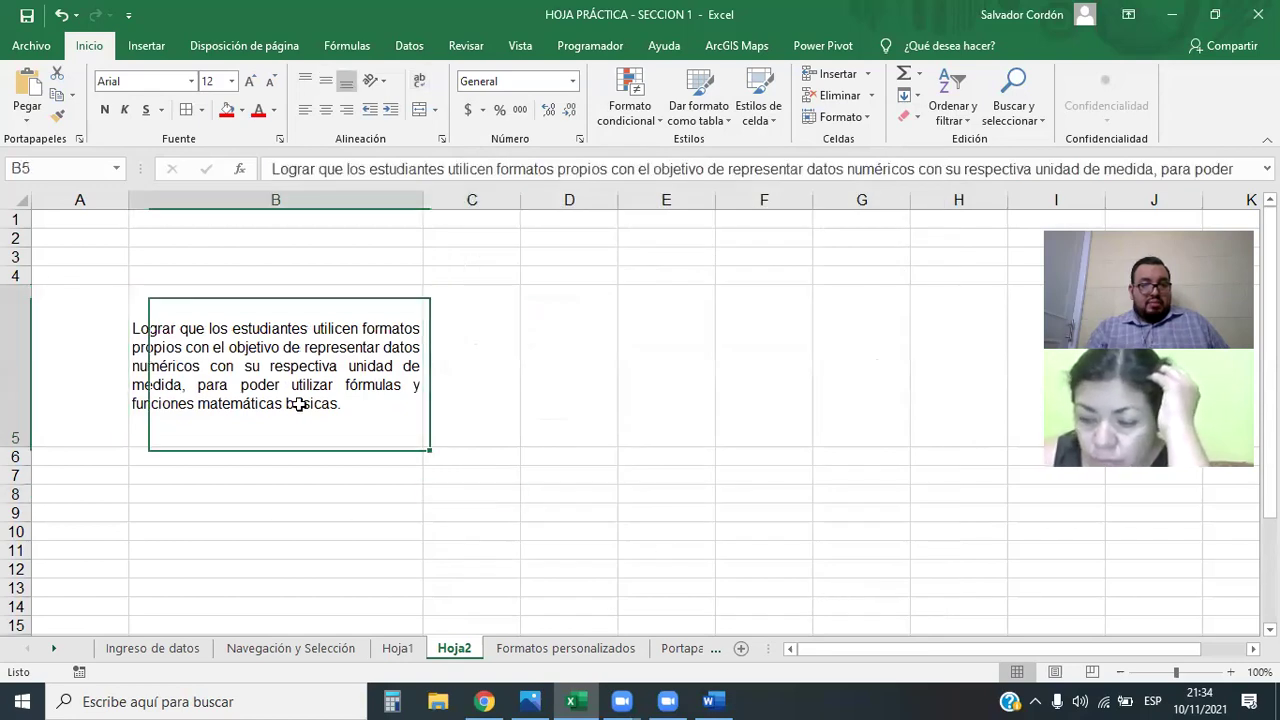
left_click(381, 549)
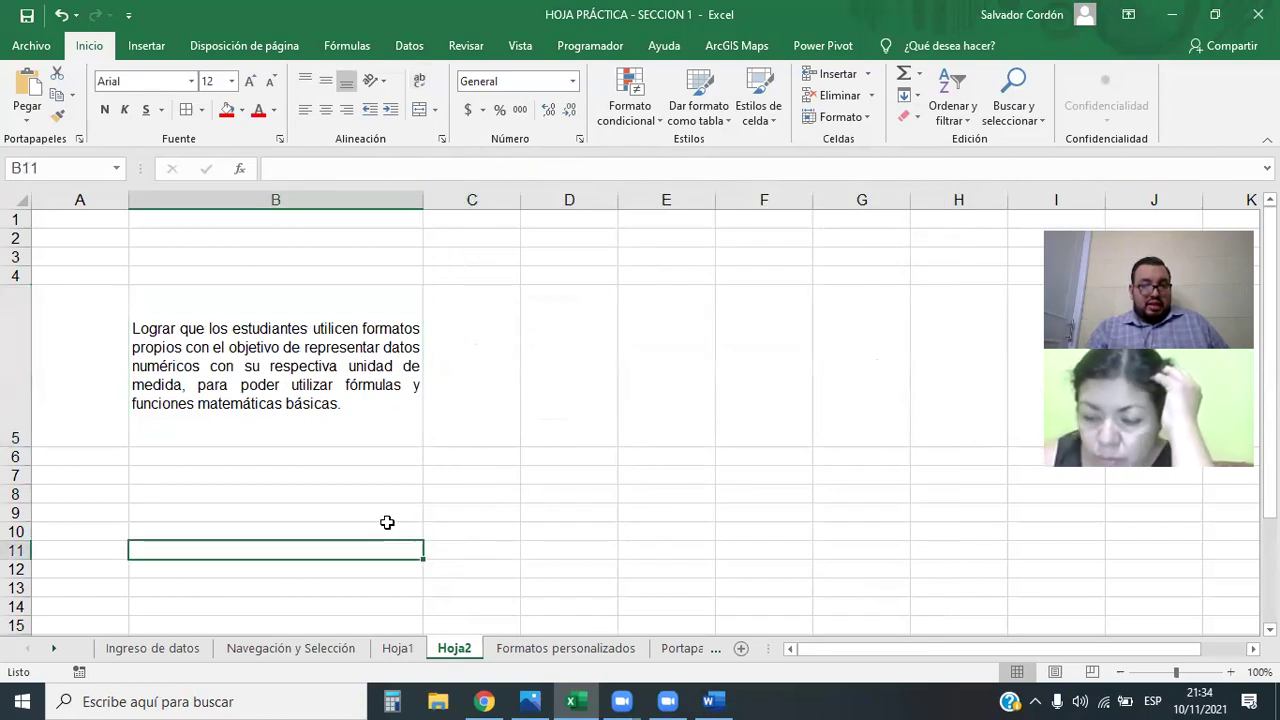
left_click(272, 403)
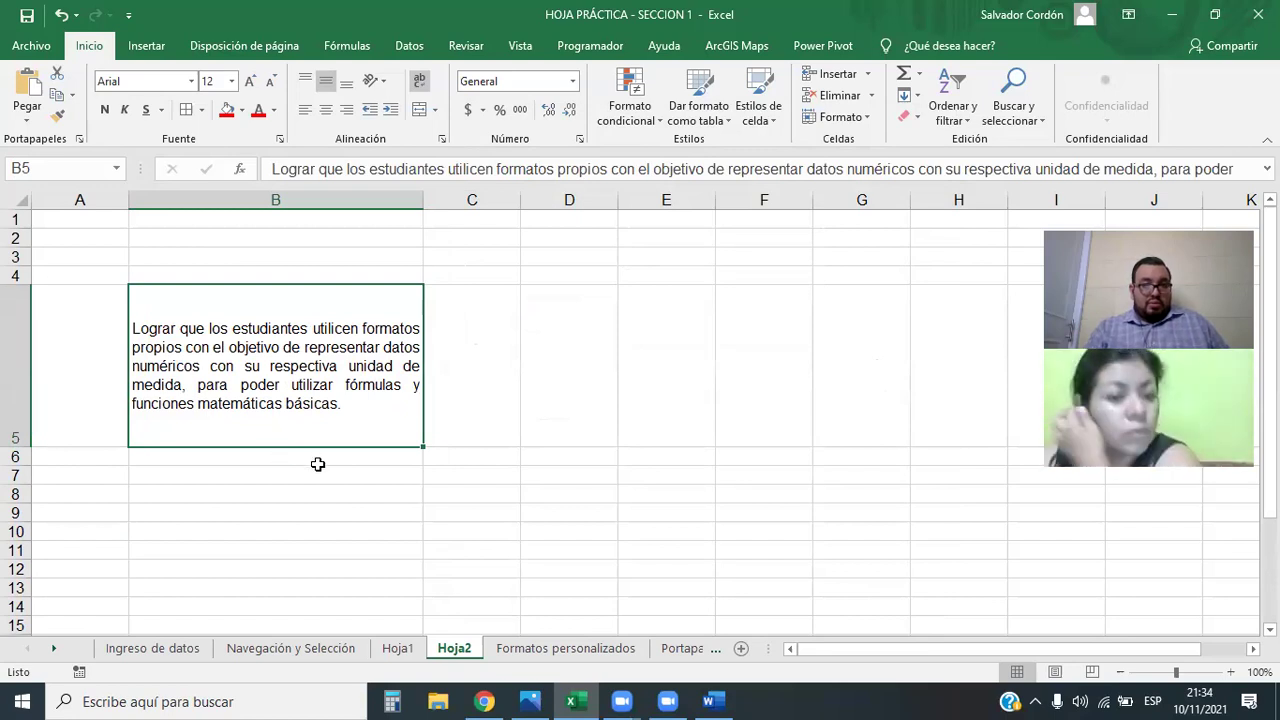
- Briefly try left alignment on B5 and undo it, keeping the justified text
left_click(305, 110)
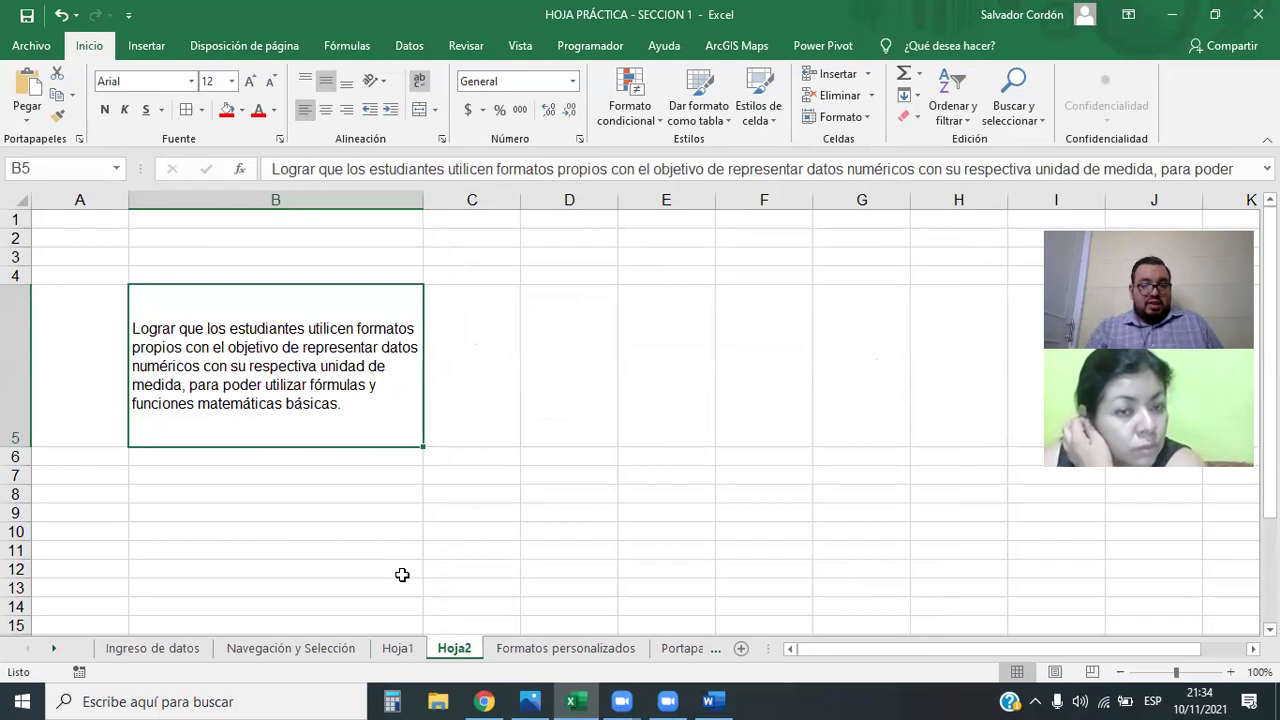
key("ctrl+z")
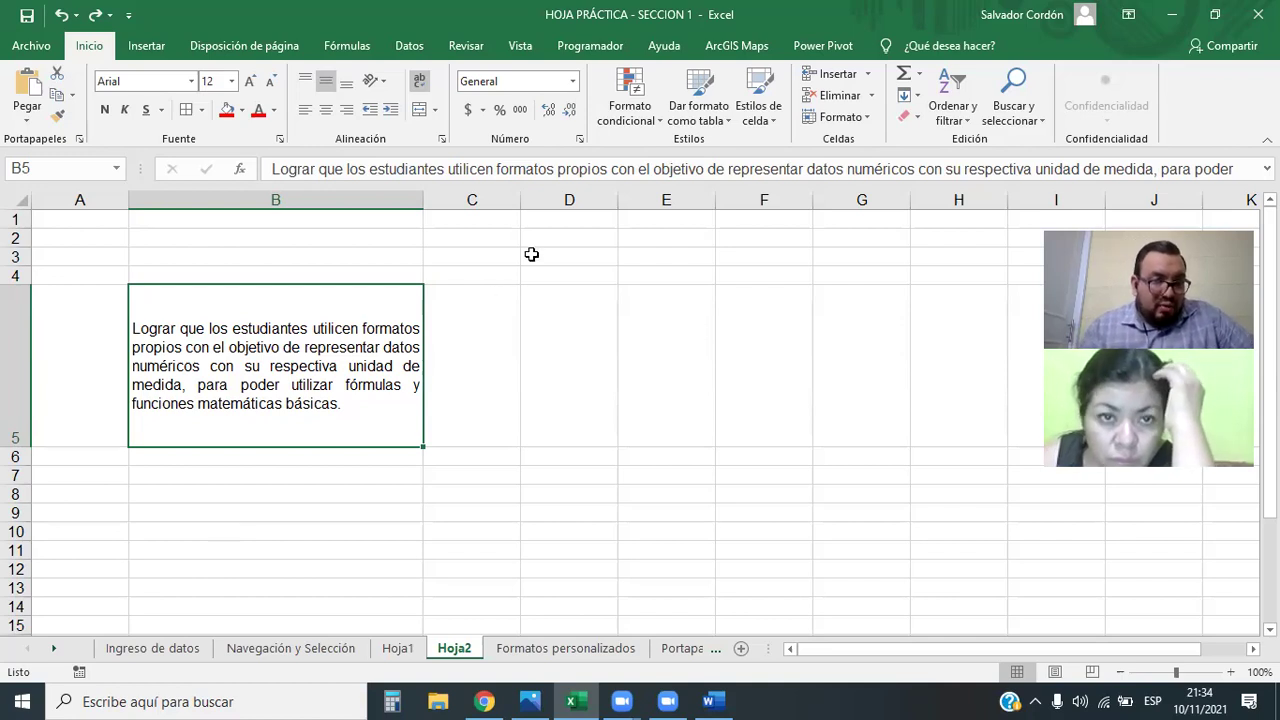
left_click(508, 390)
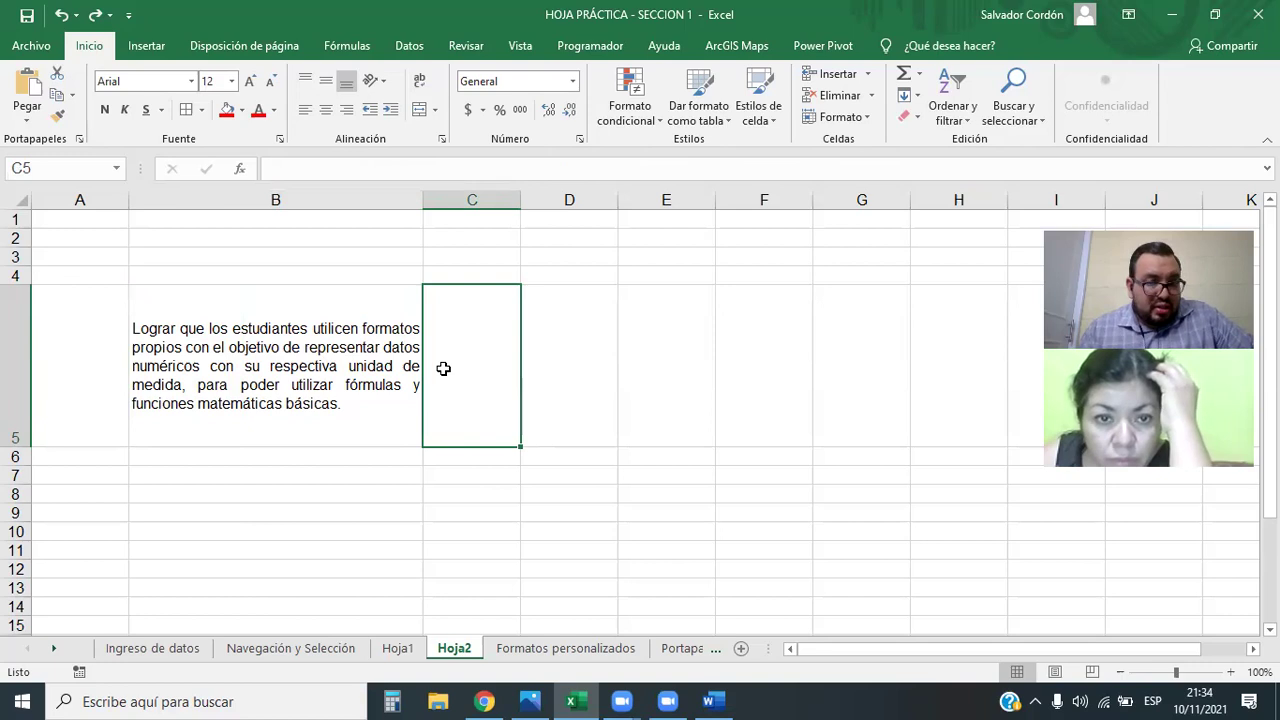
left_click(243, 326)
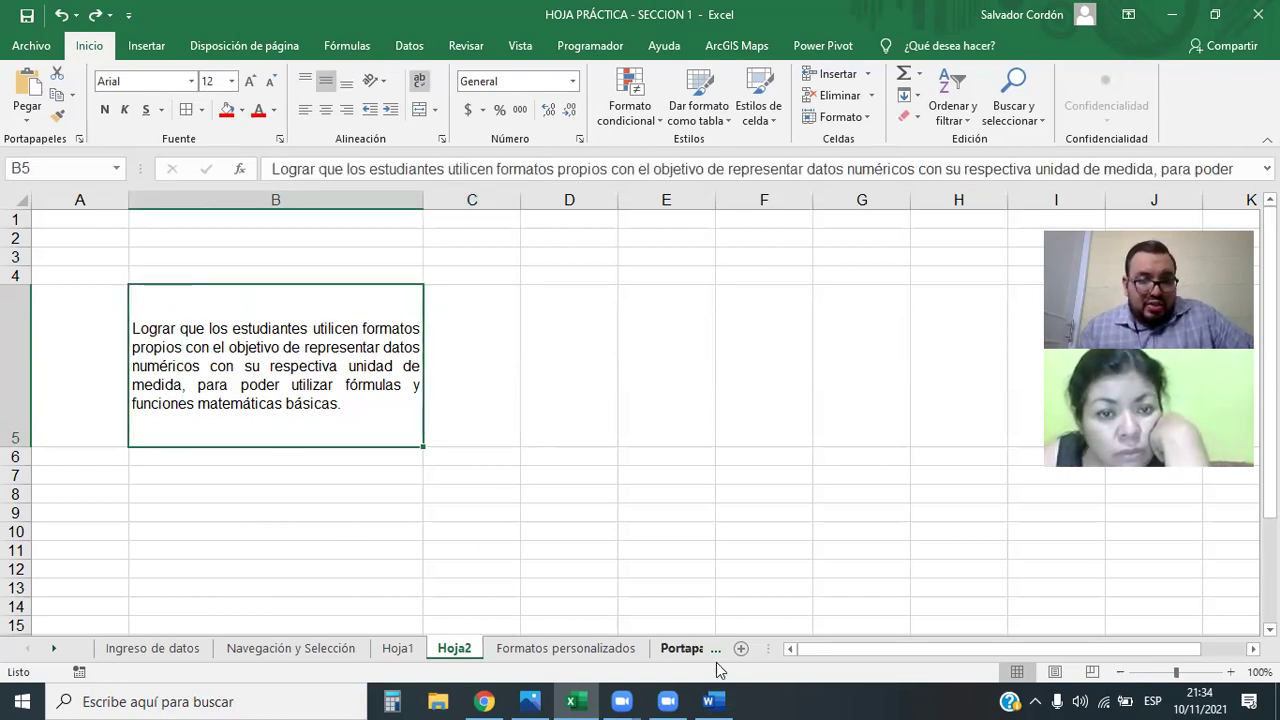
left_click(710, 701)
- Indent the first line of the Word objective paragraph with a Tab, then return to Excel
left_click(430, 301)
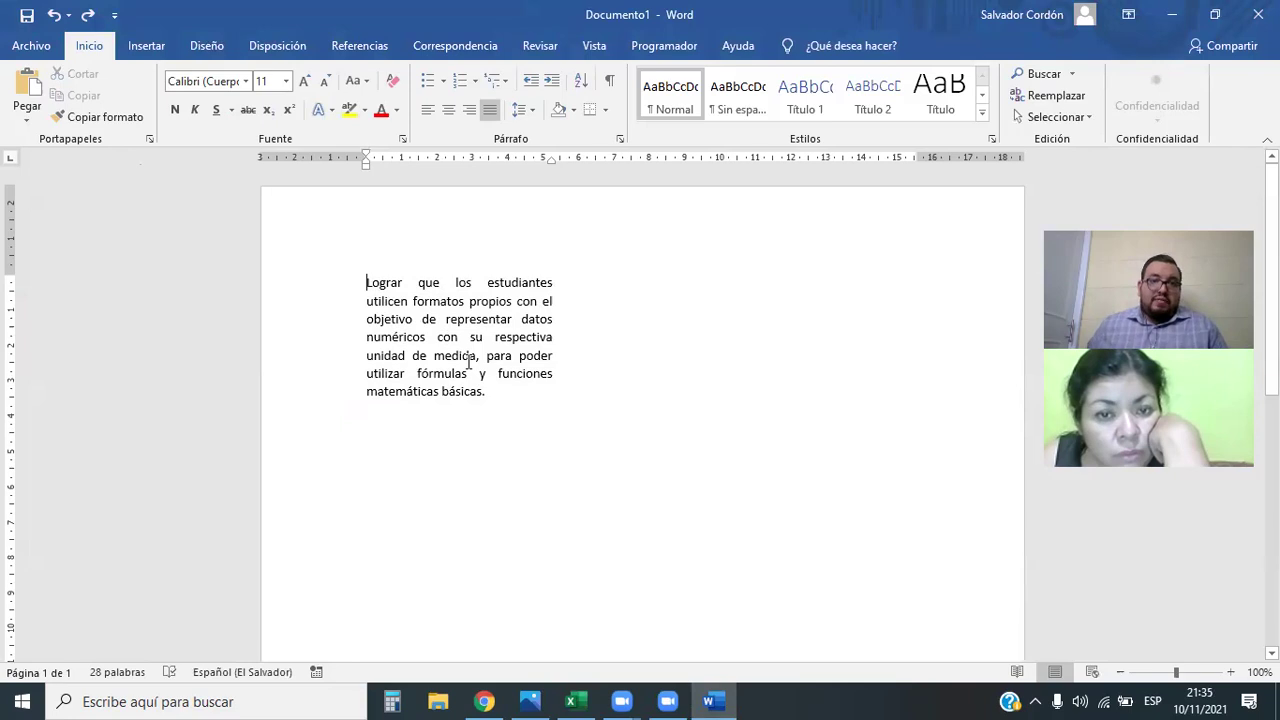
key("Tab")
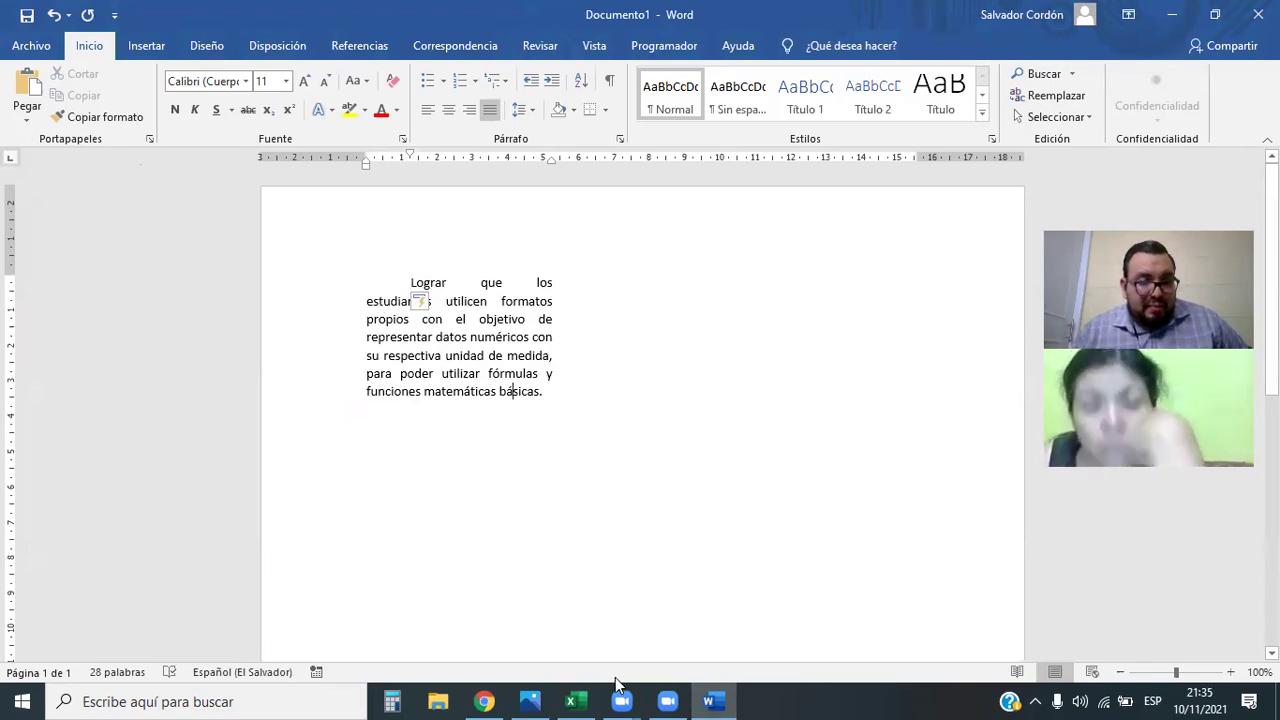
left_click(575, 698)
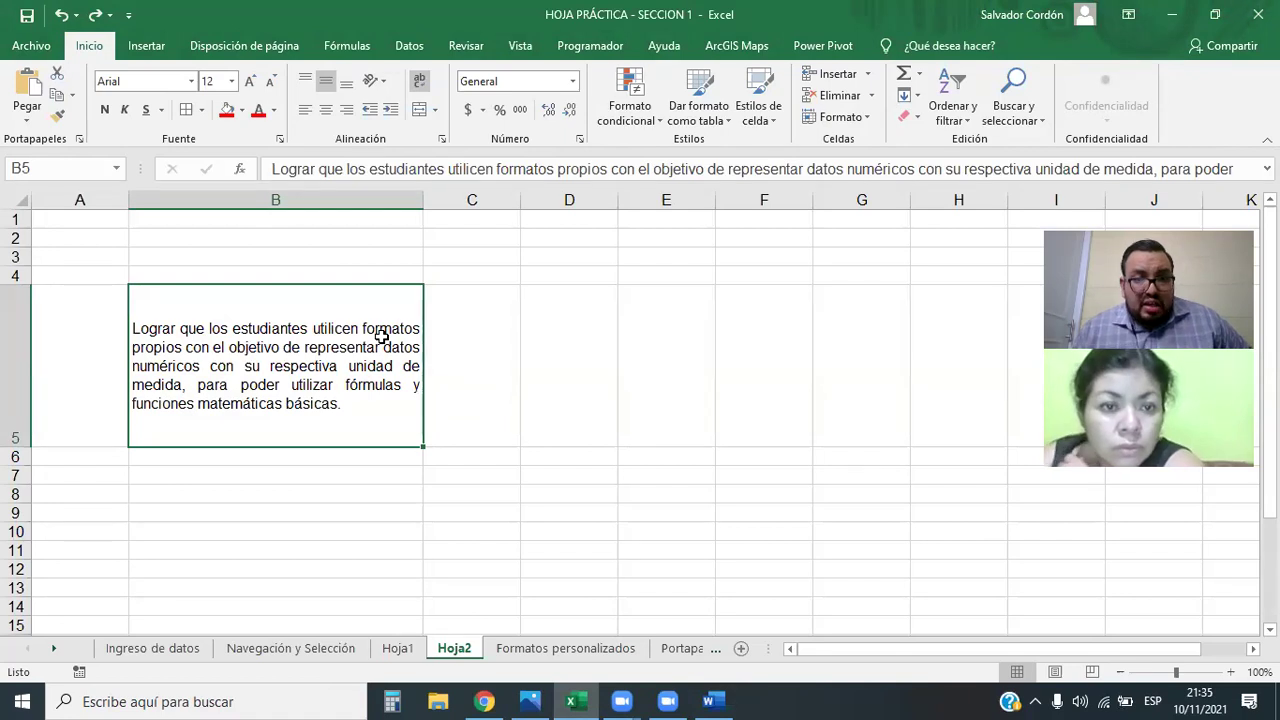
- Give B5 an indented left alignment with indent 1 in Format Cells
left_click(442, 140)
left_click_drag(580, 175, 595, 163)
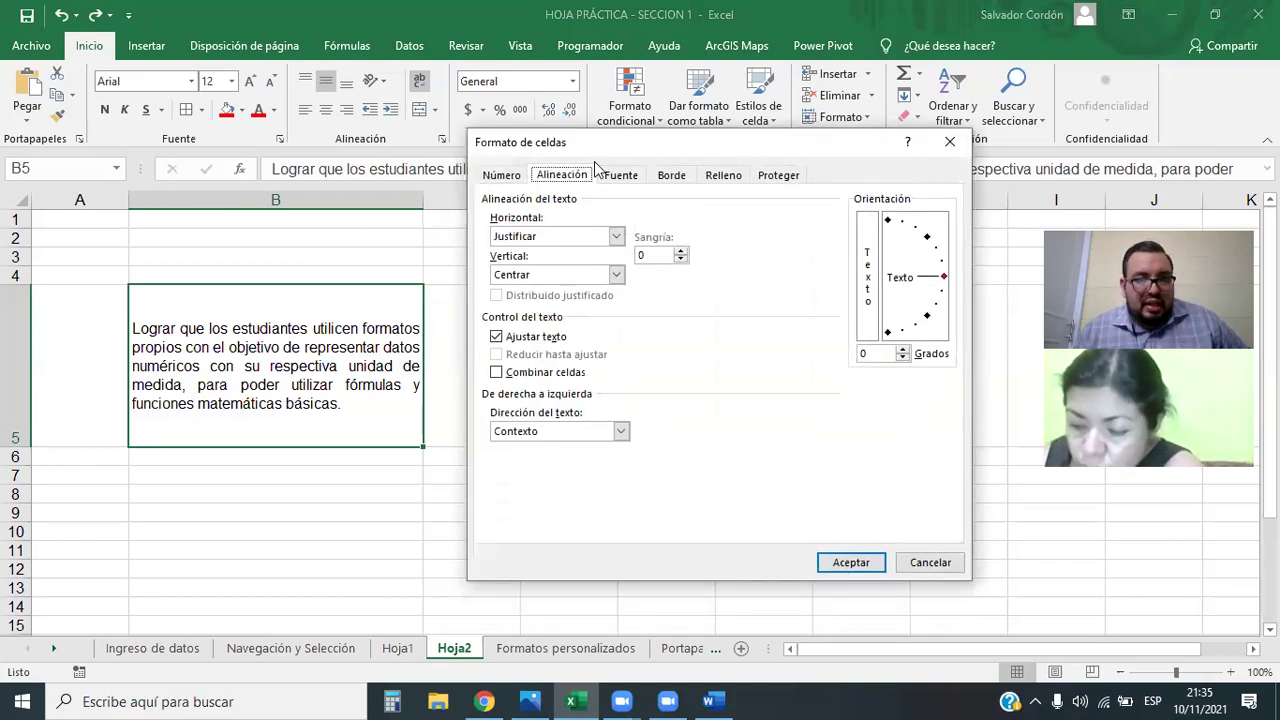
left_click(681, 252)
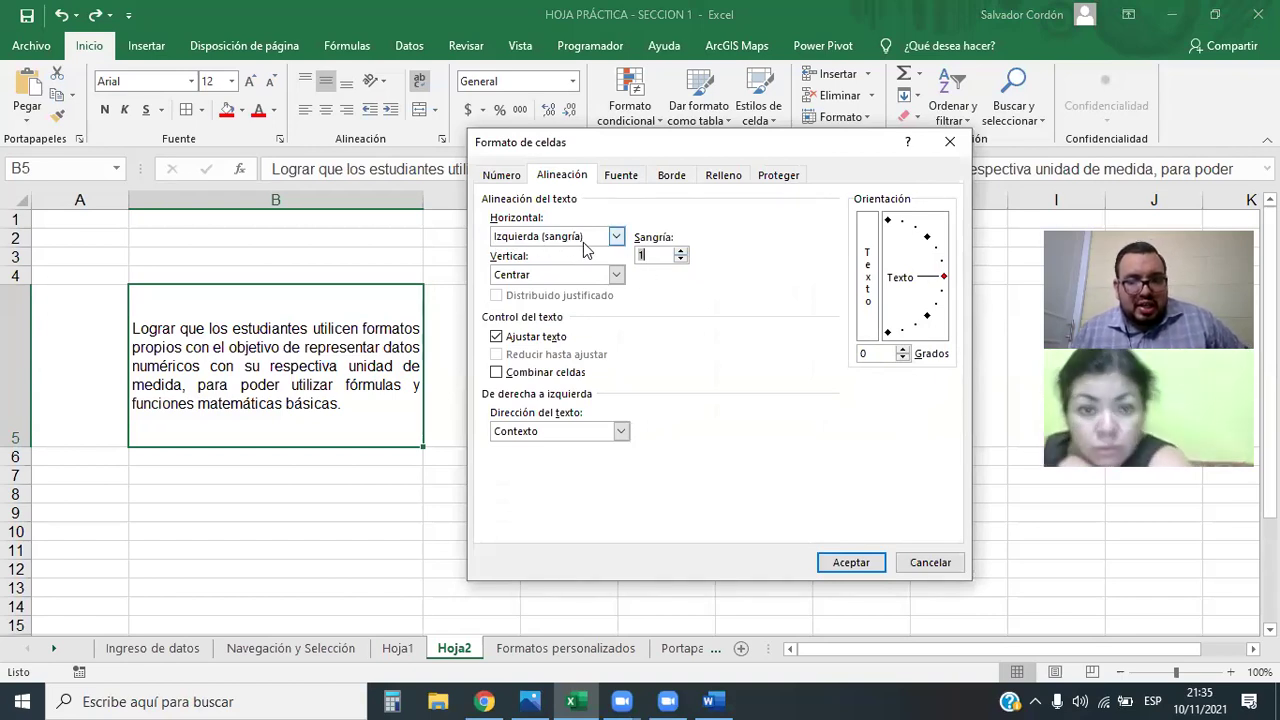
left_click(838, 564)
left_click_drag(318, 548, 297, 532)
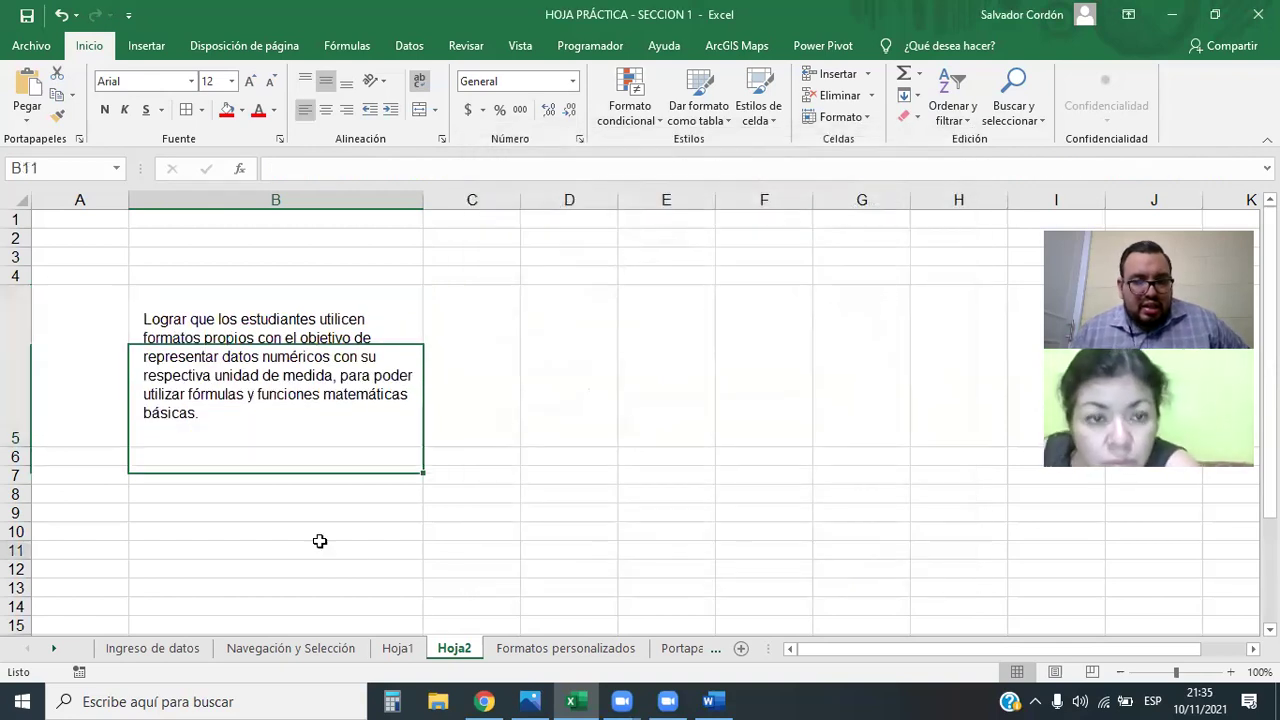
key("ctrl+Up")
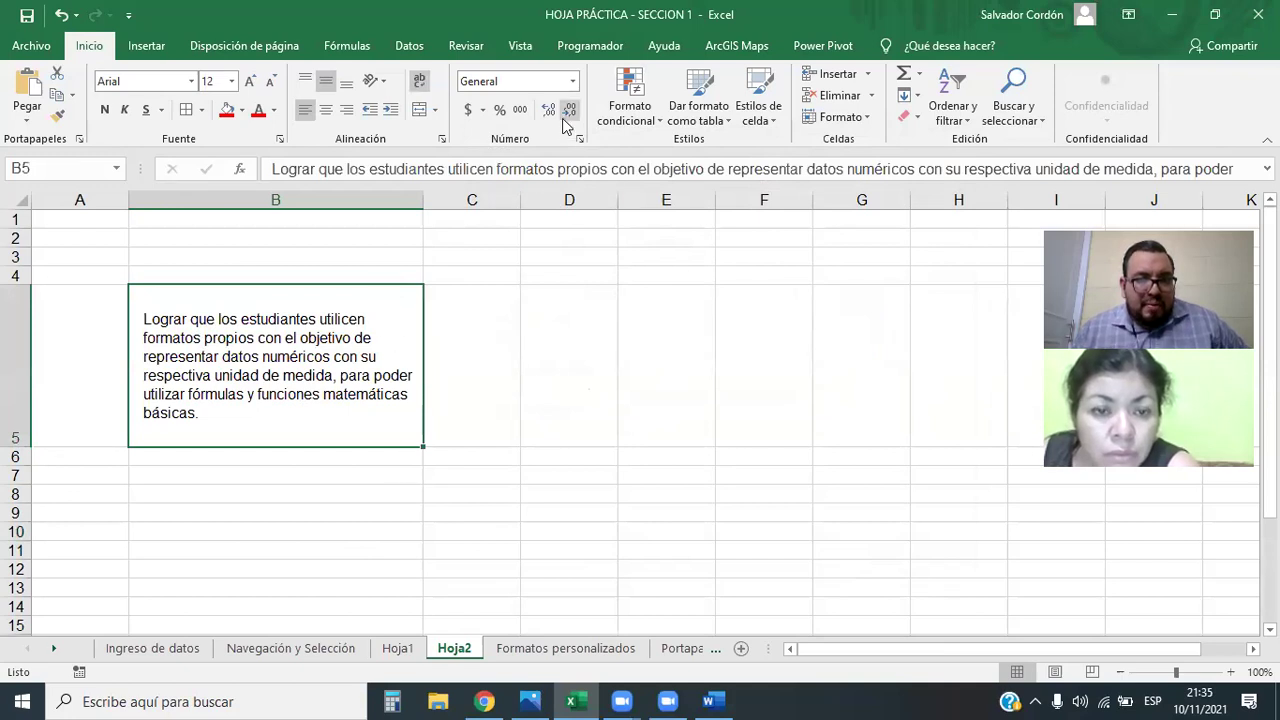
- Switch B5 to Distribuida (sangría) horizontal alignment with indent 2
left_click(441, 141)
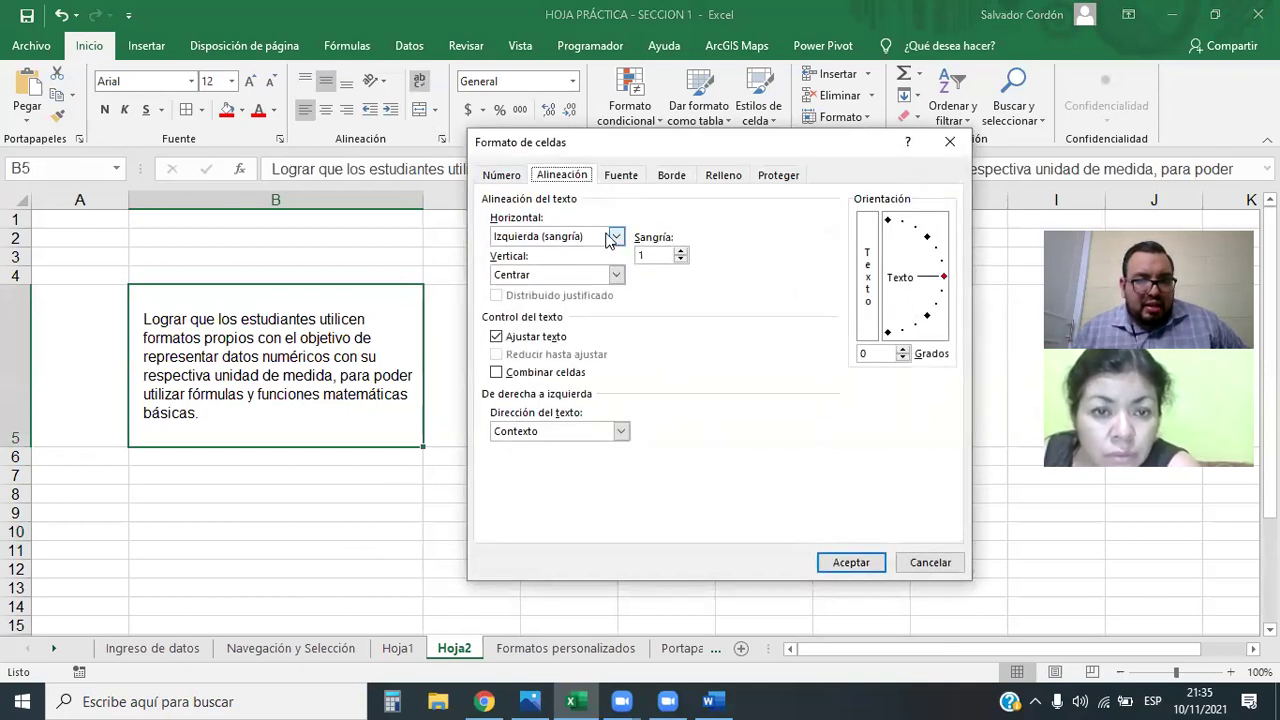
left_click(616, 236)
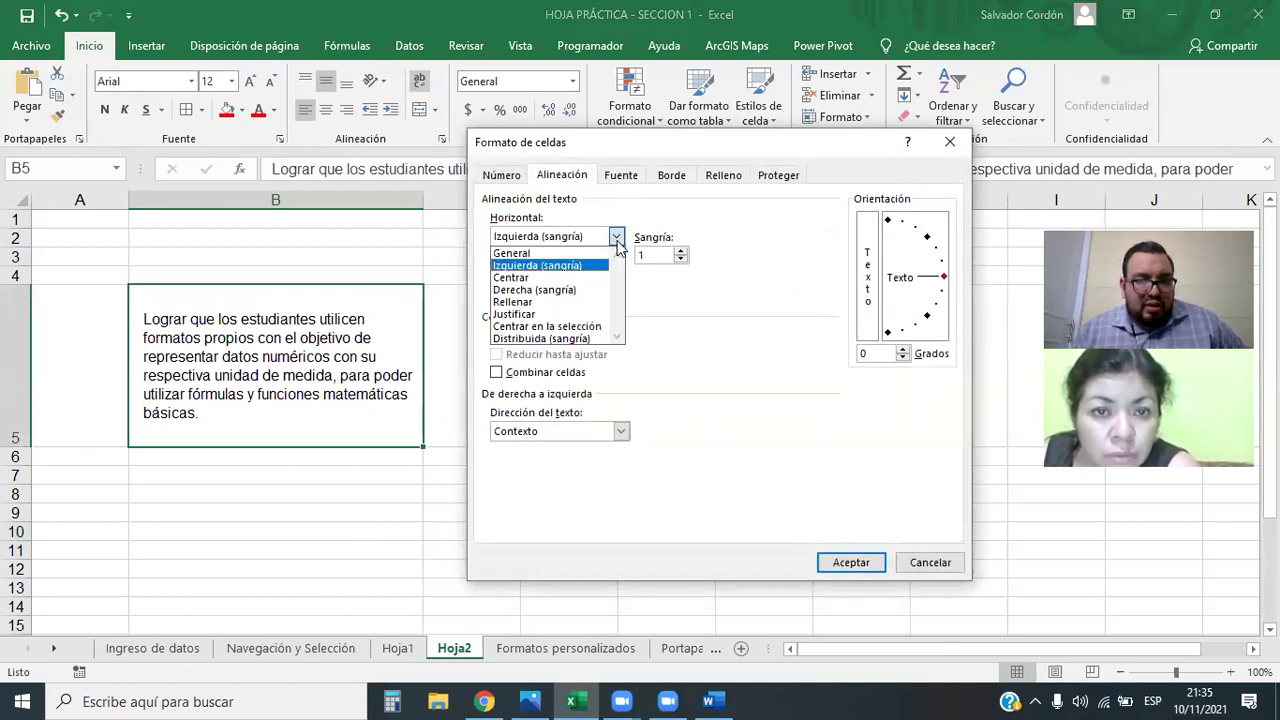
left_click(535, 339)
left_click(681, 251)
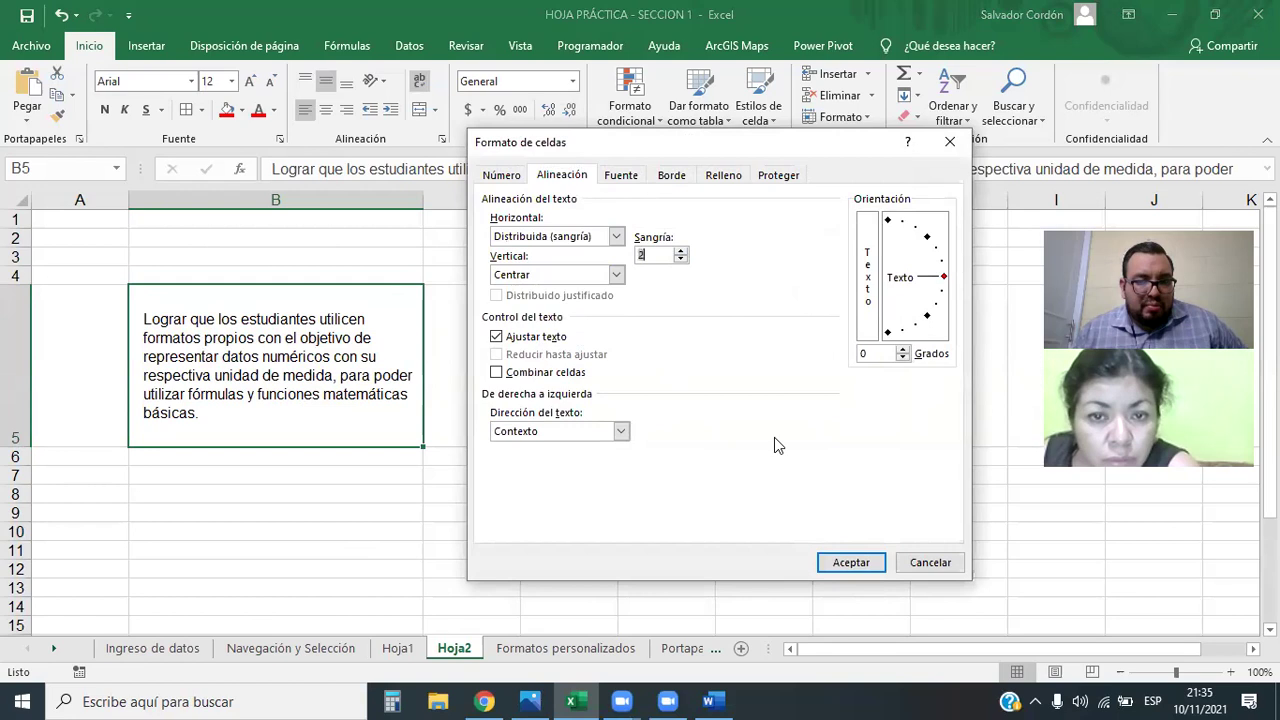
left_click(851, 562)
left_click(470, 569)
left_click(352, 356)
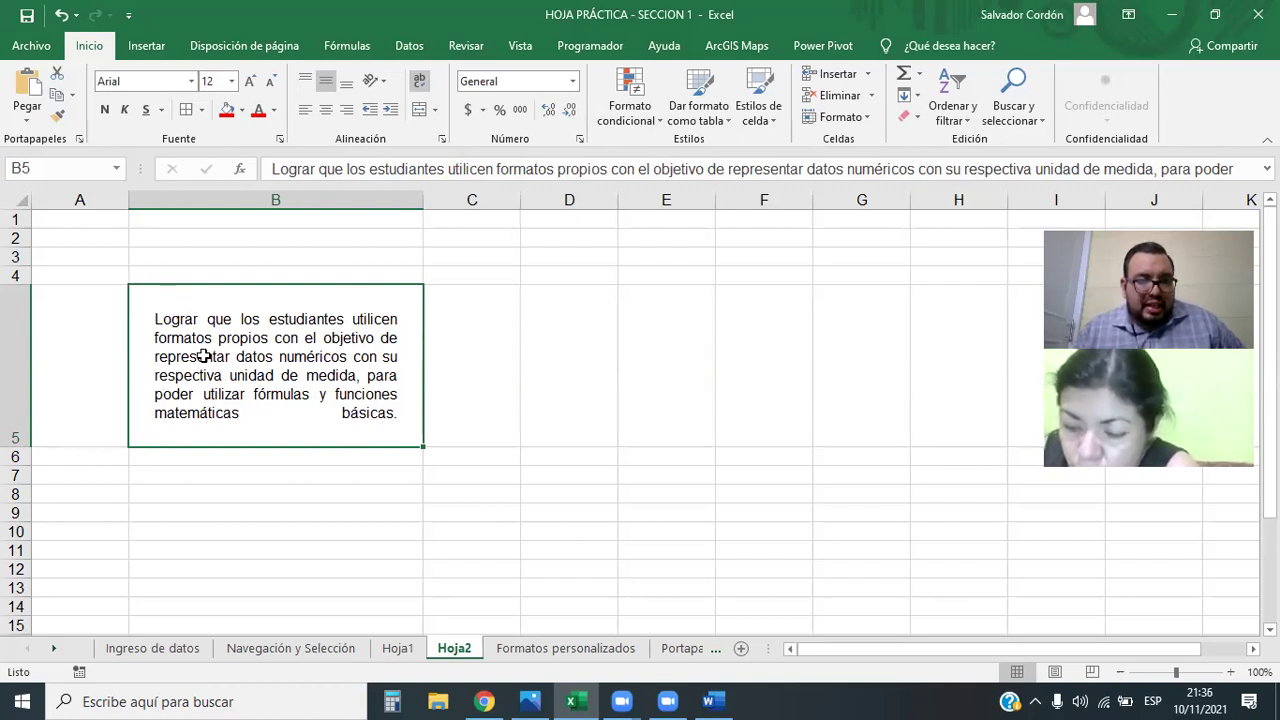
- Reduce the B5 indent back to 1 and widen column B
left_click(442, 140)
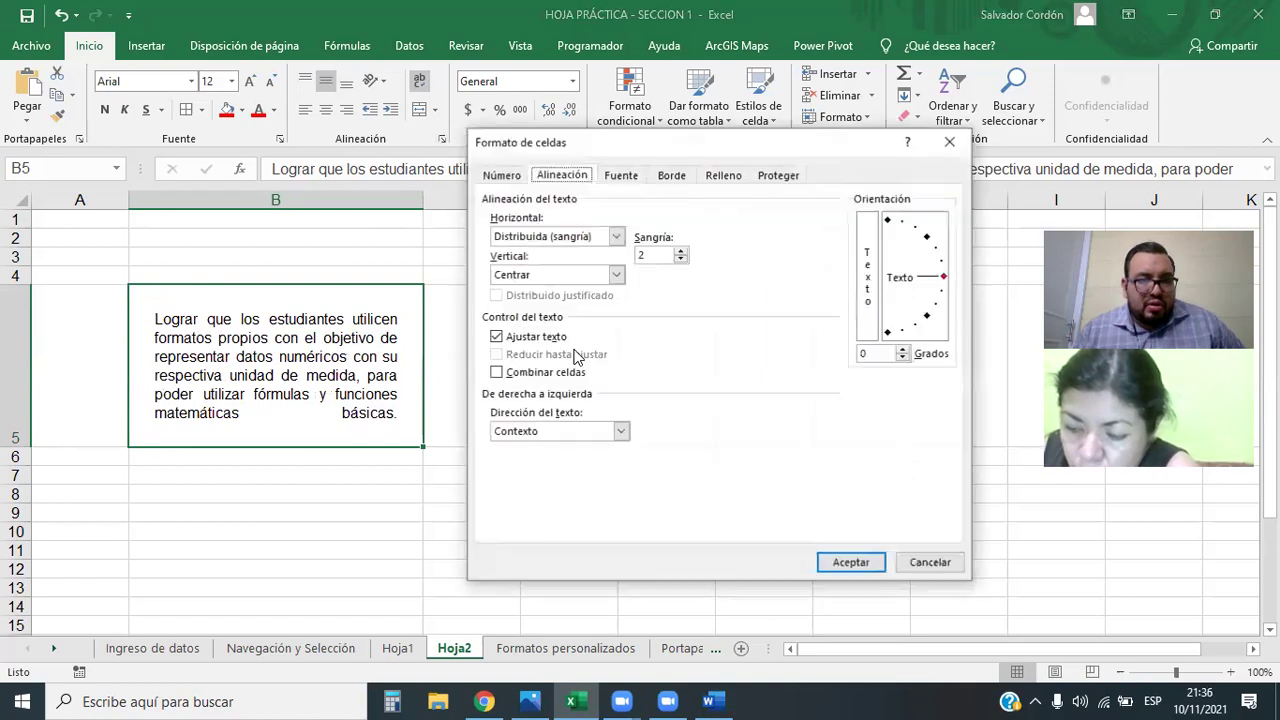
left_click(849, 562)
left_click_drag(424, 201, 528, 201)
left_click(591, 498)
left_click(394, 396)
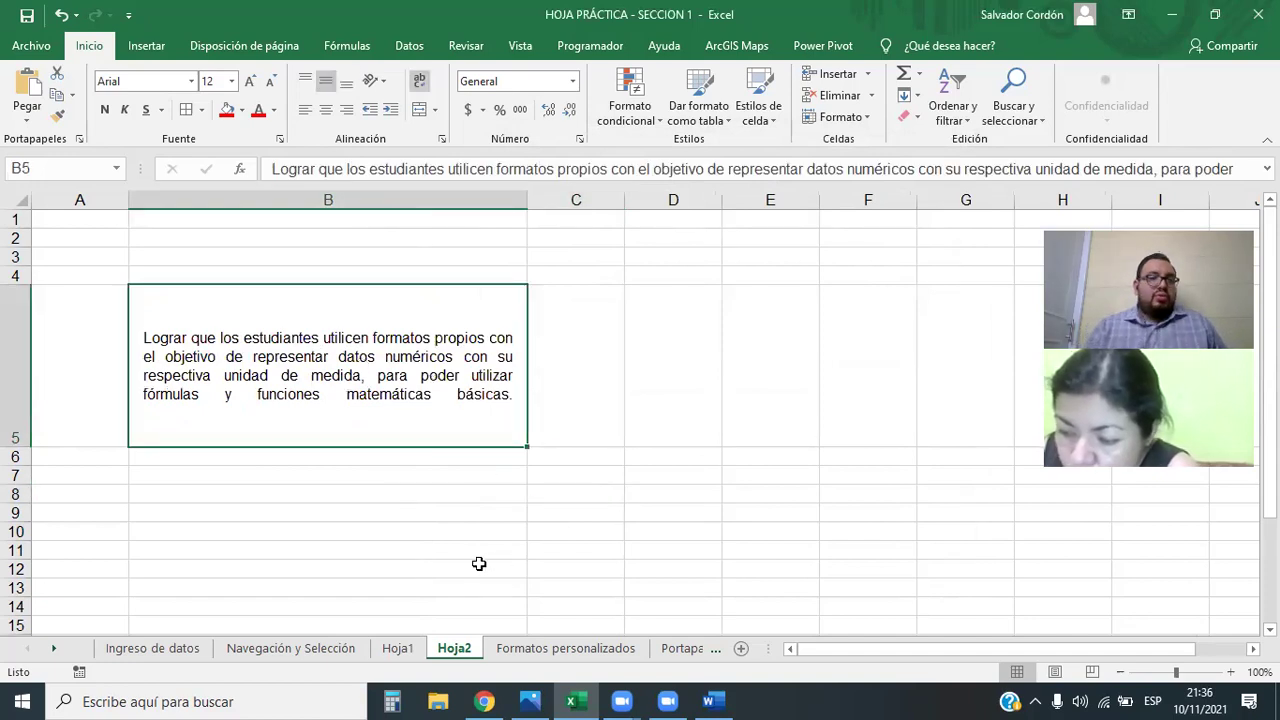
- Autofit row 5 to its text and keep B5 vertically centred
double_click(17, 446)
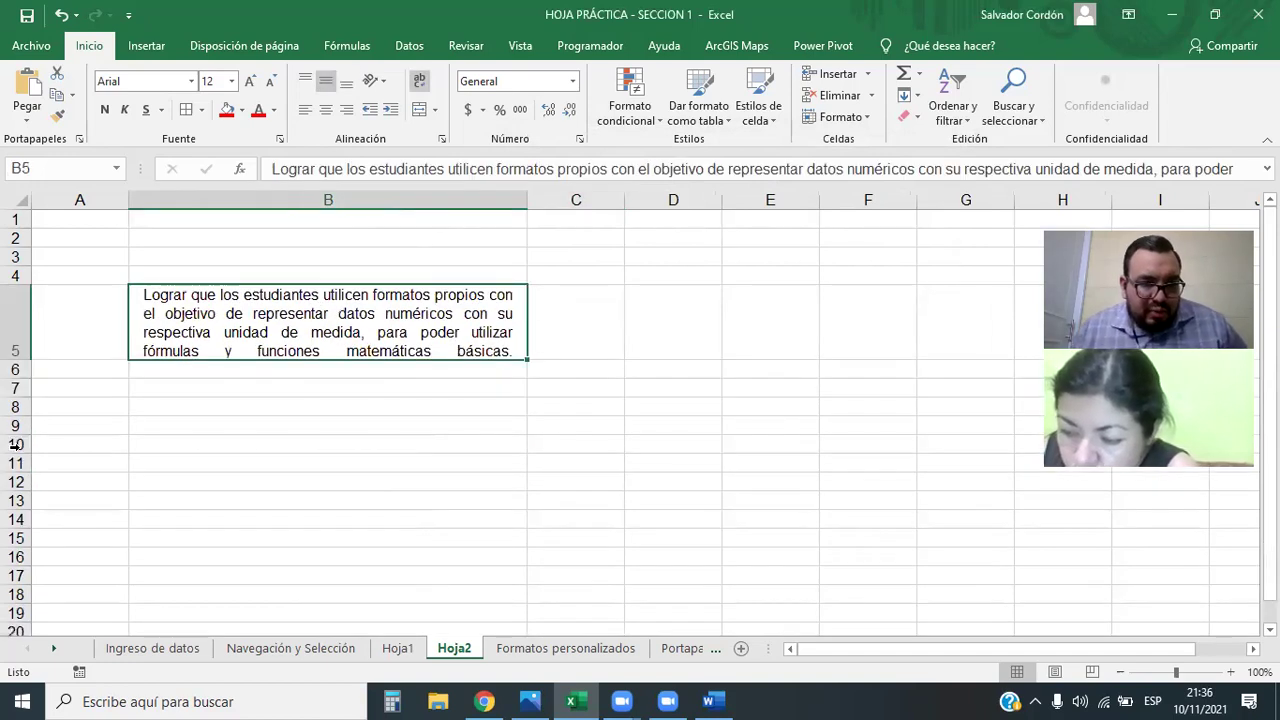
key("Return")
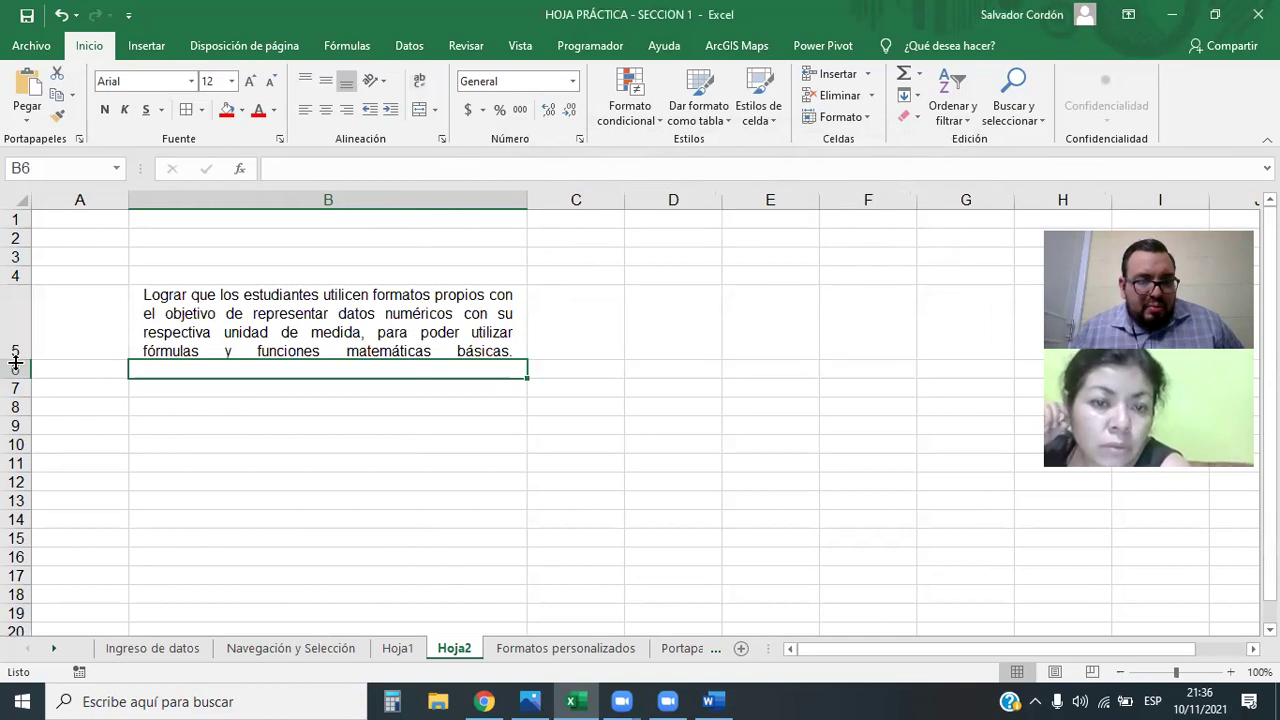
left_click(310, 332)
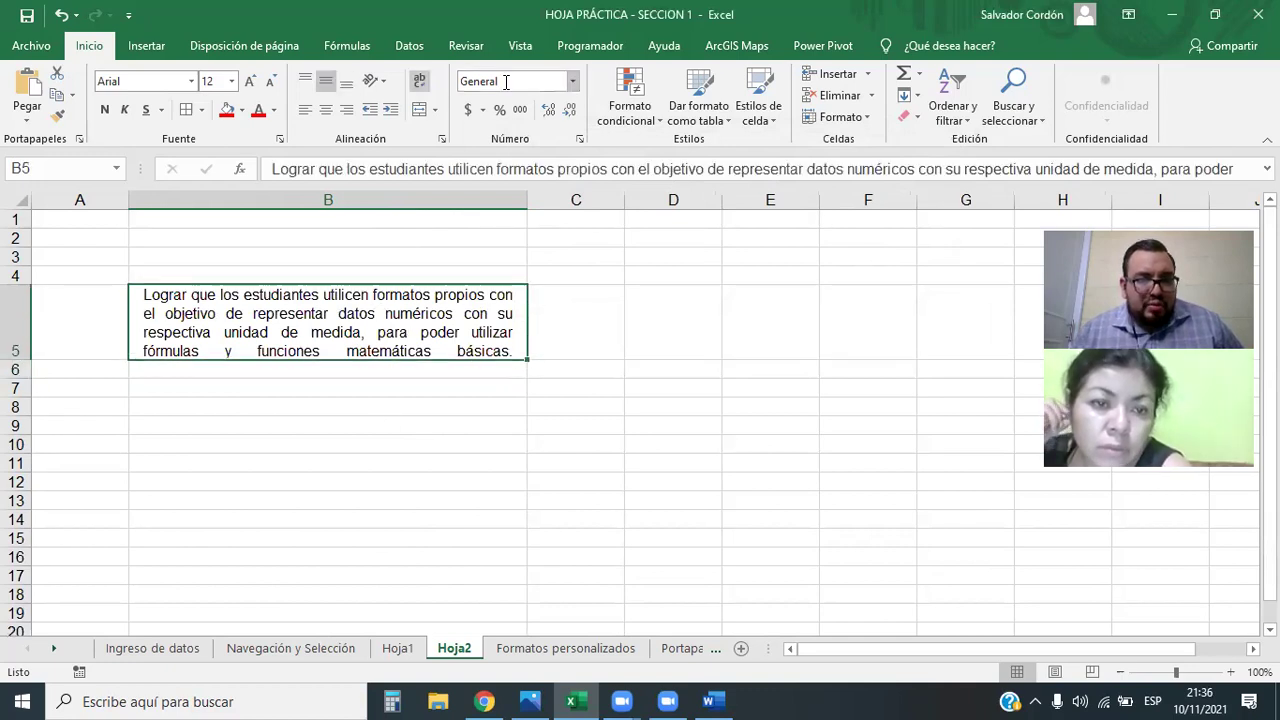
left_click(443, 139)
left_click(616, 275)
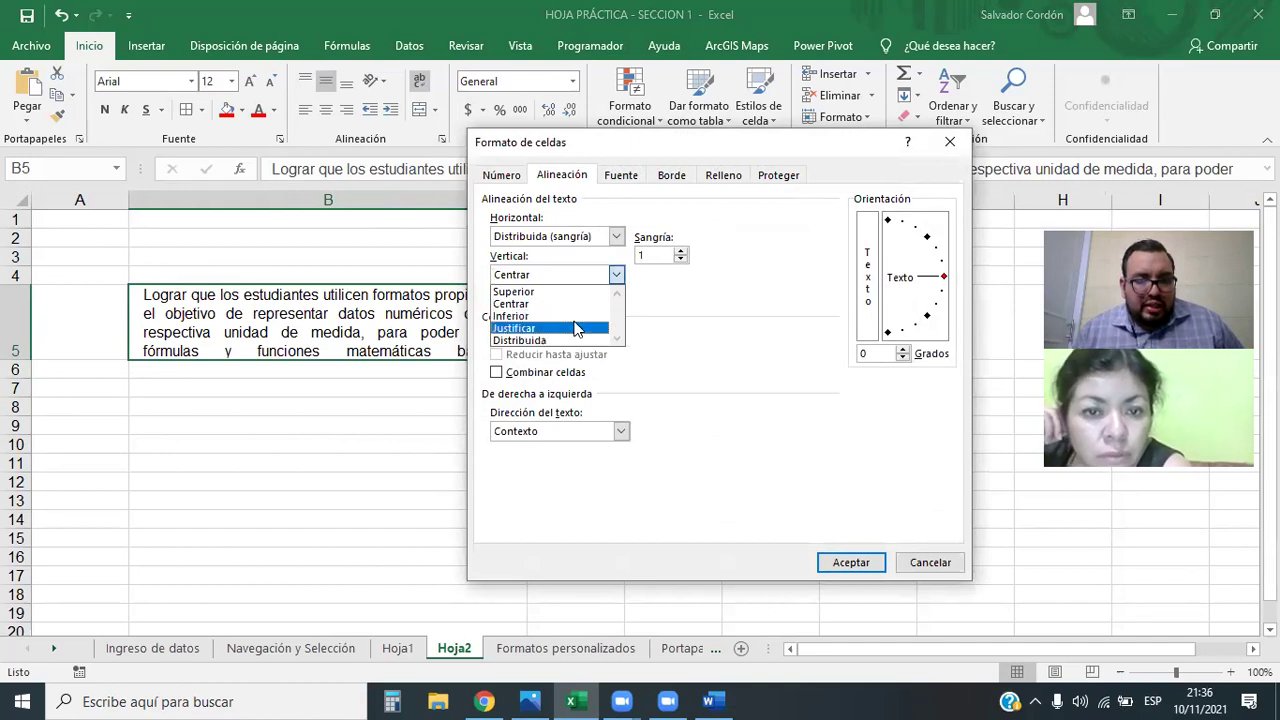
left_click(670, 290)
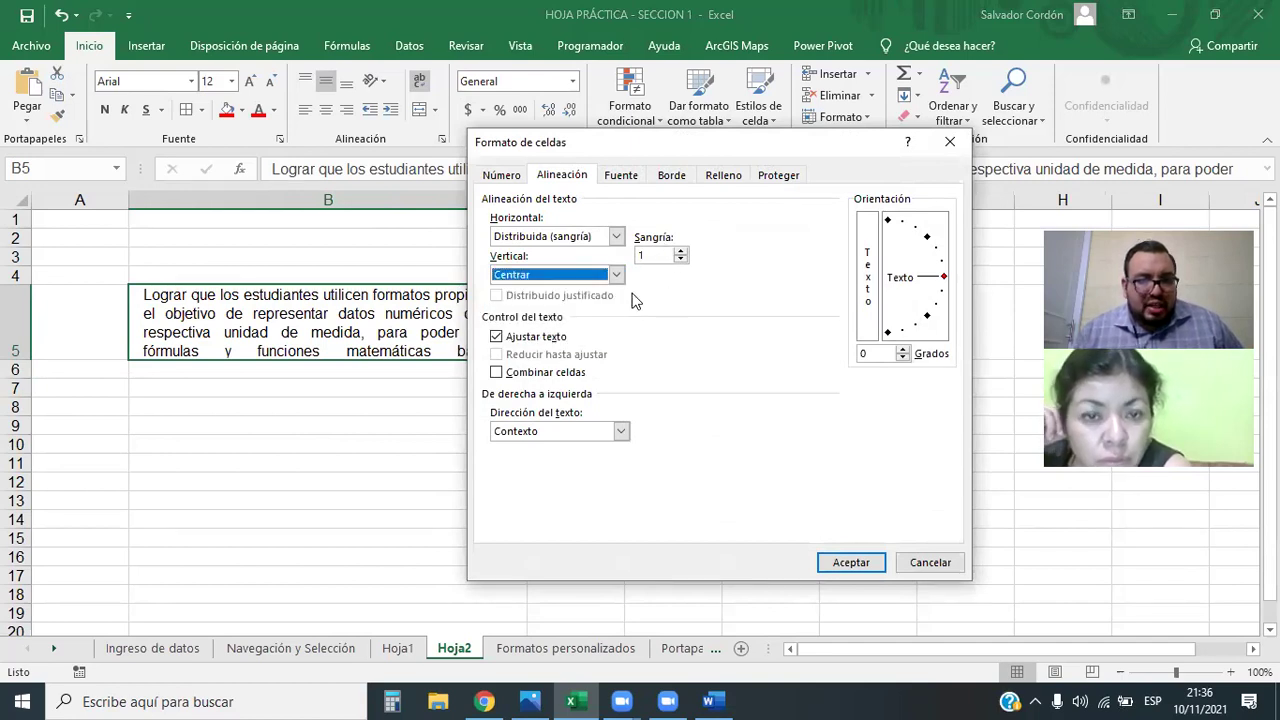
left_click(851, 562)
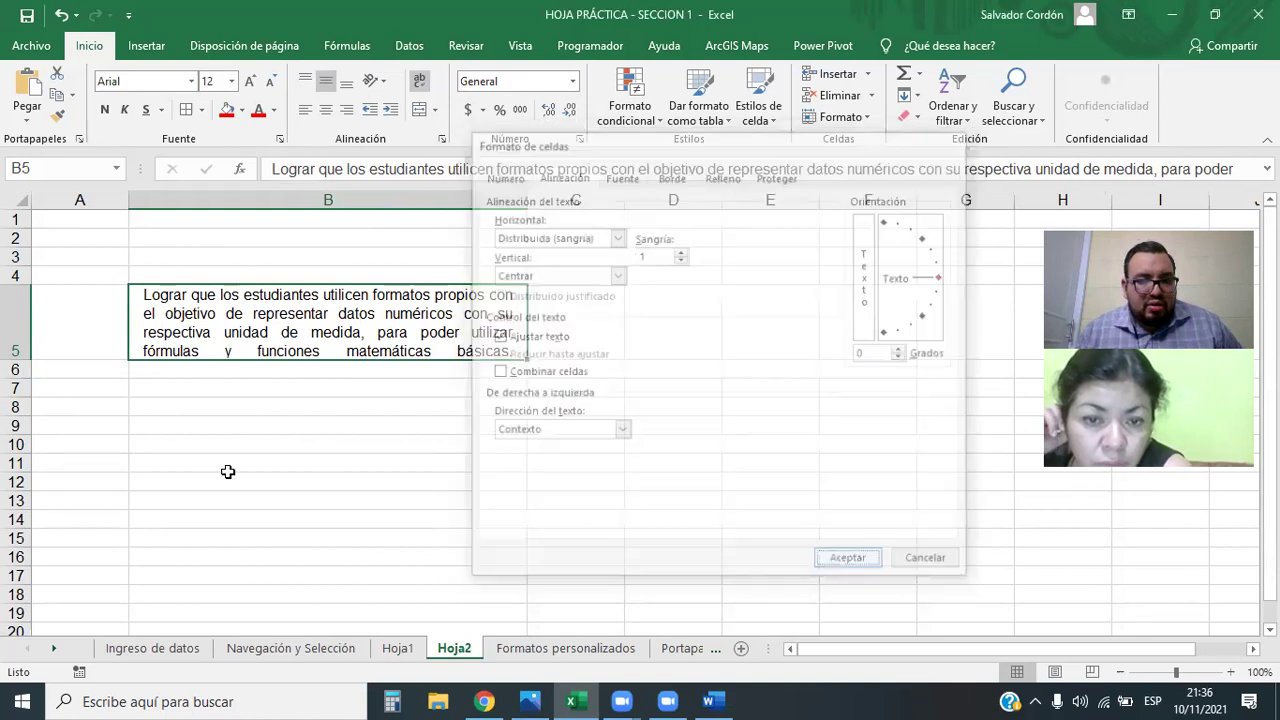
- Make row 5 much taller and column B narrower so the text wraps over nine lines
left_click_drag(14, 361, 14, 391)
left_click(565, 456)
mouse_move(525, 200)
left_mouse_down()
mouse_move(559, 206)
mouse_move(341, 205)
left_mouse_up()
left_click(432, 197)
left_click_drag(33, 400, 36, 482)
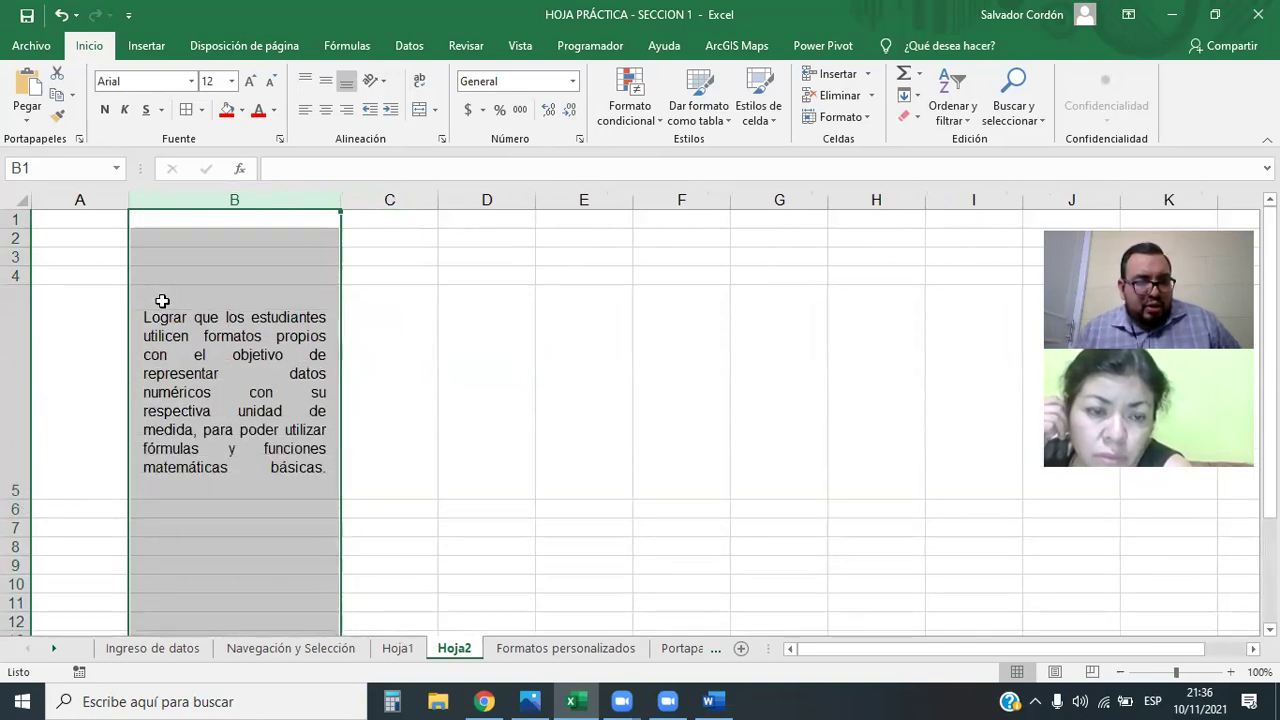
- Widen column B so the B5 objective paragraph wraps over five lines, then reselect B5
left_click_drag(341, 200, 472, 200)
left_click_drag(19, 490, 19, 407)
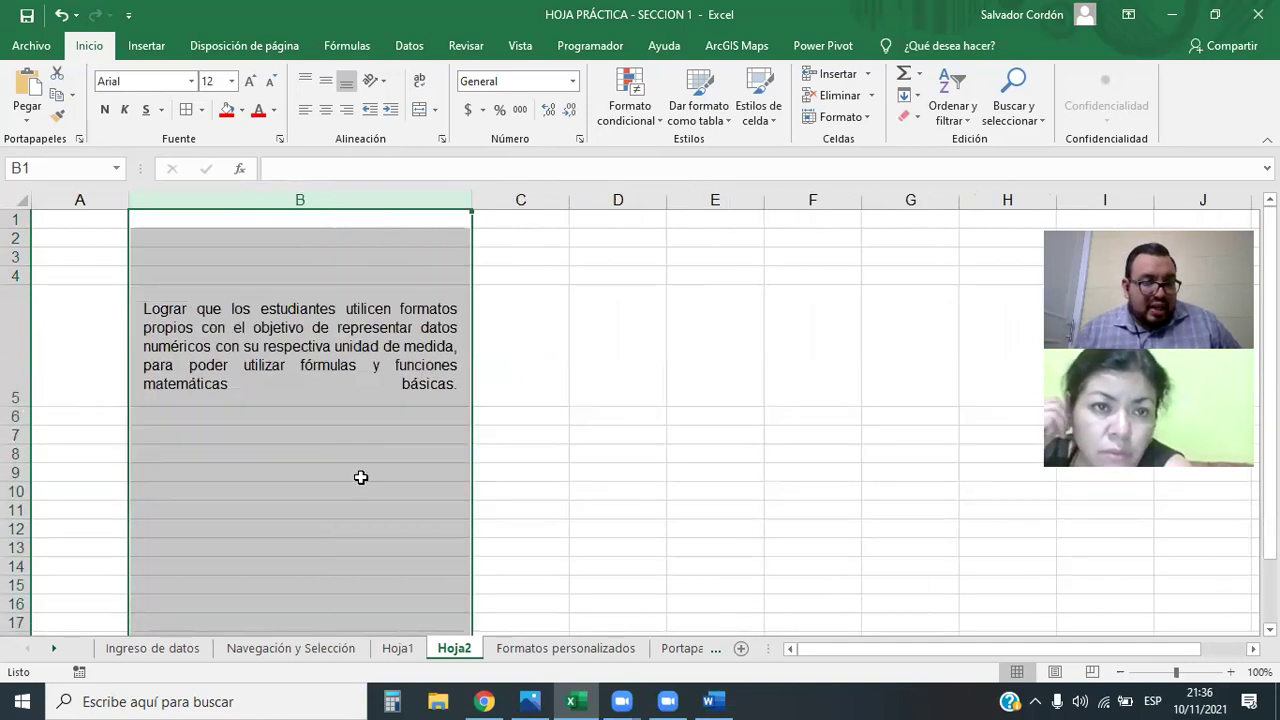
left_click(374, 416)
left_click(366, 346)
left_click(430, 527)
left_click(411, 360)
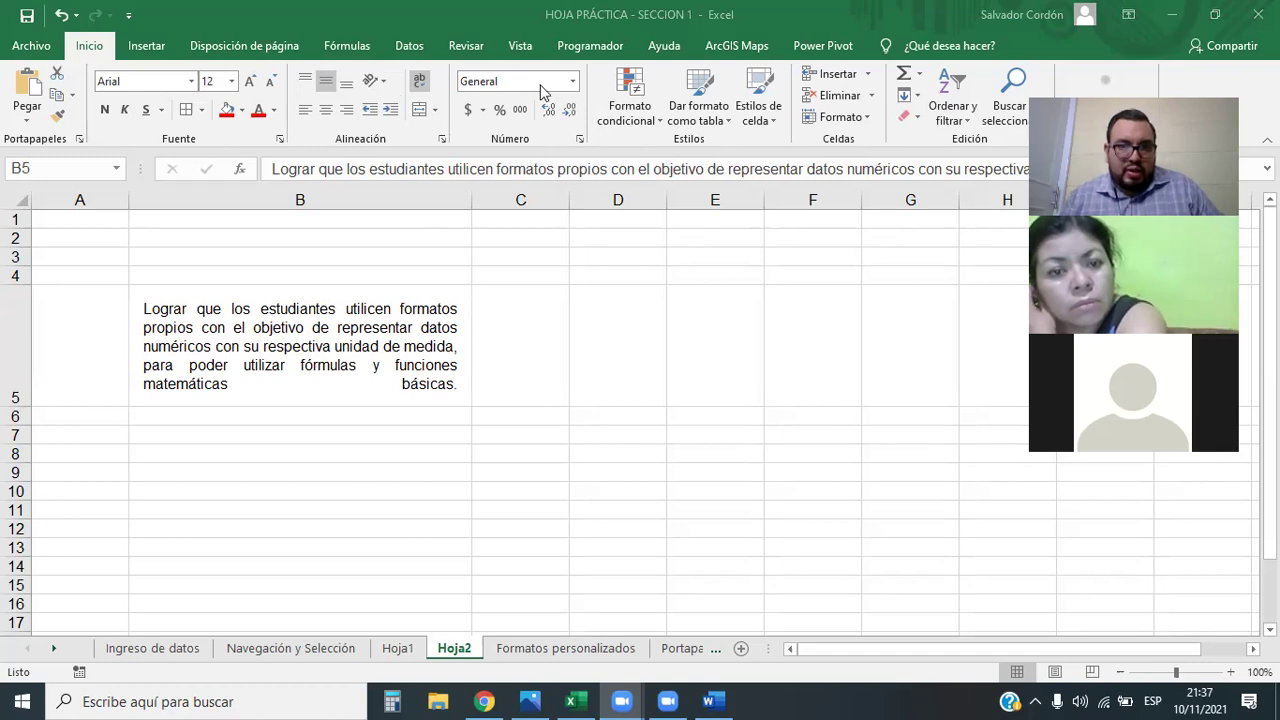
- Adjust column B's width and autofit row 5's height and column B's width around the objective text
left_click(425, 362)
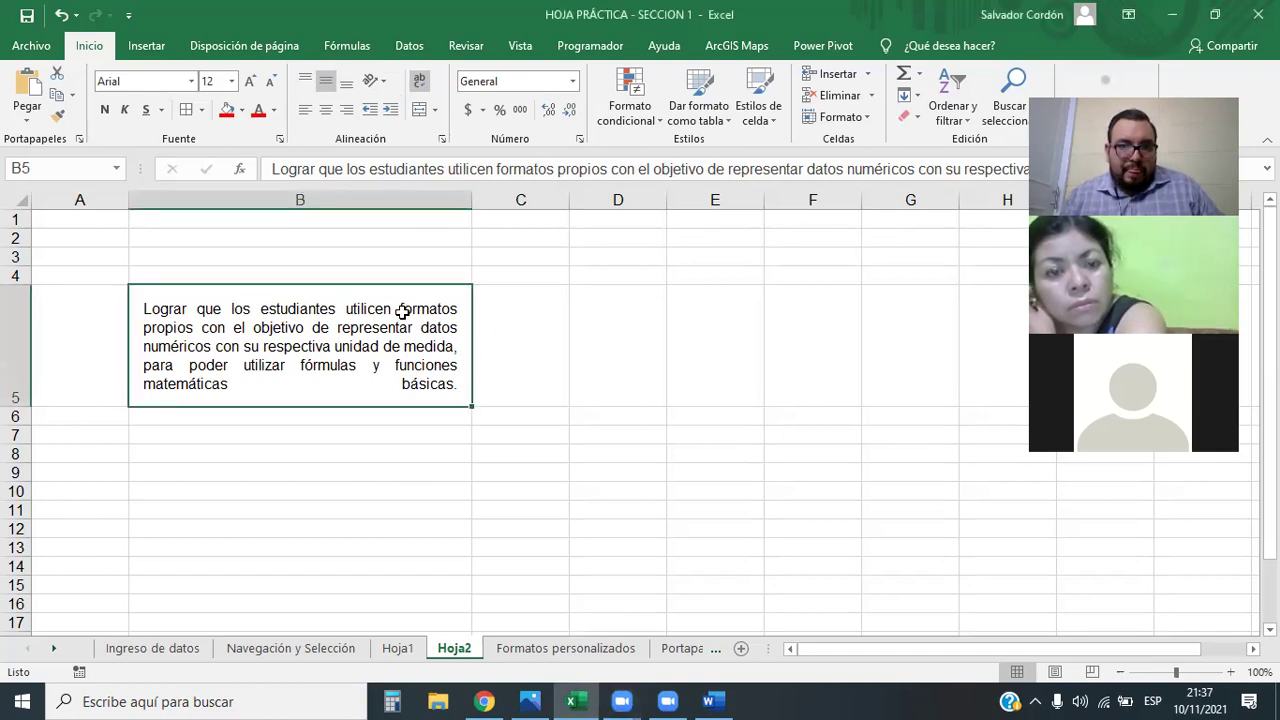
mouse_move(472, 200)
left_mouse_down()
mouse_move(538, 201)
mouse_move(457, 205)
left_mouse_up()
left_click_drag(16, 408, 16, 424)
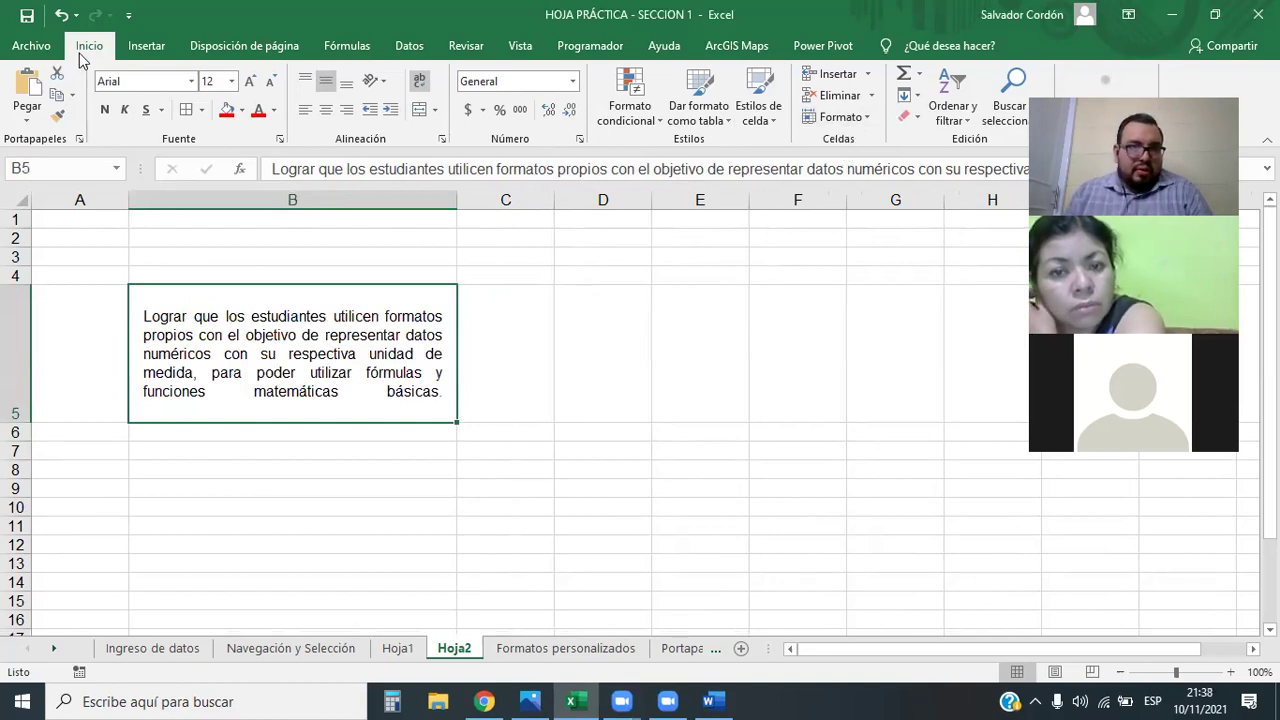
left_click(868, 118)
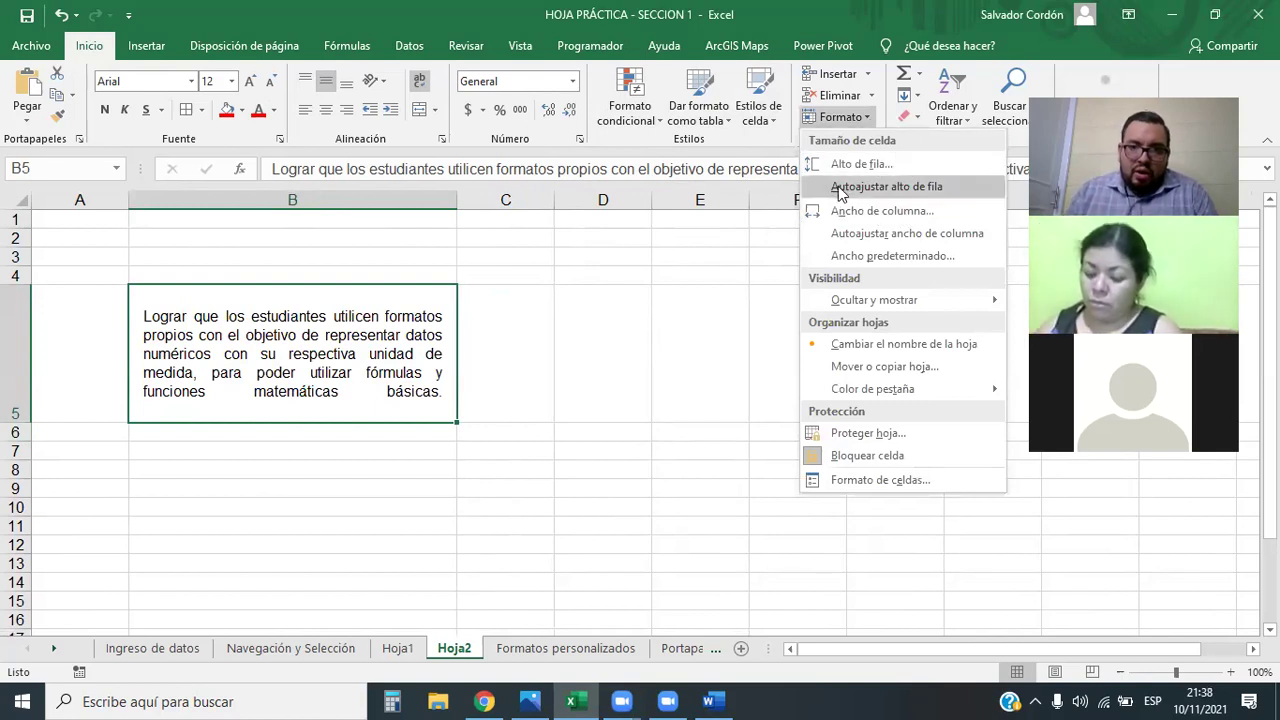
left_click(882, 187)
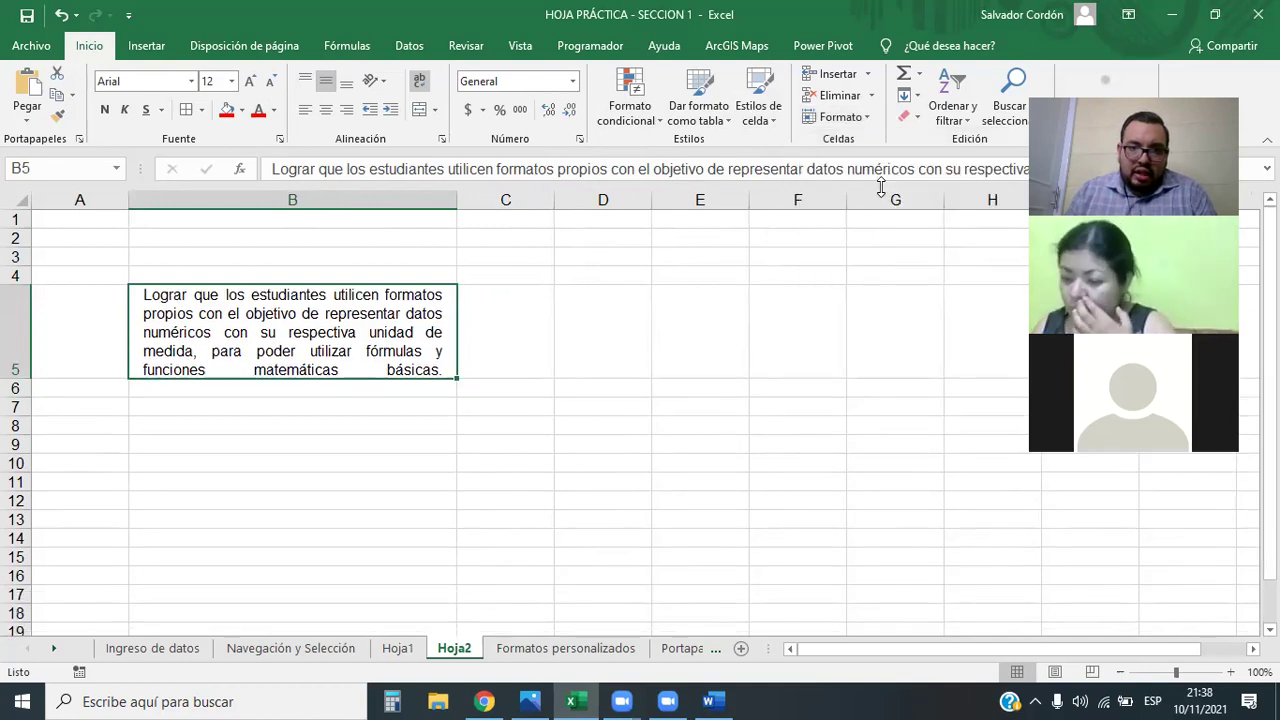
left_click(838, 117)
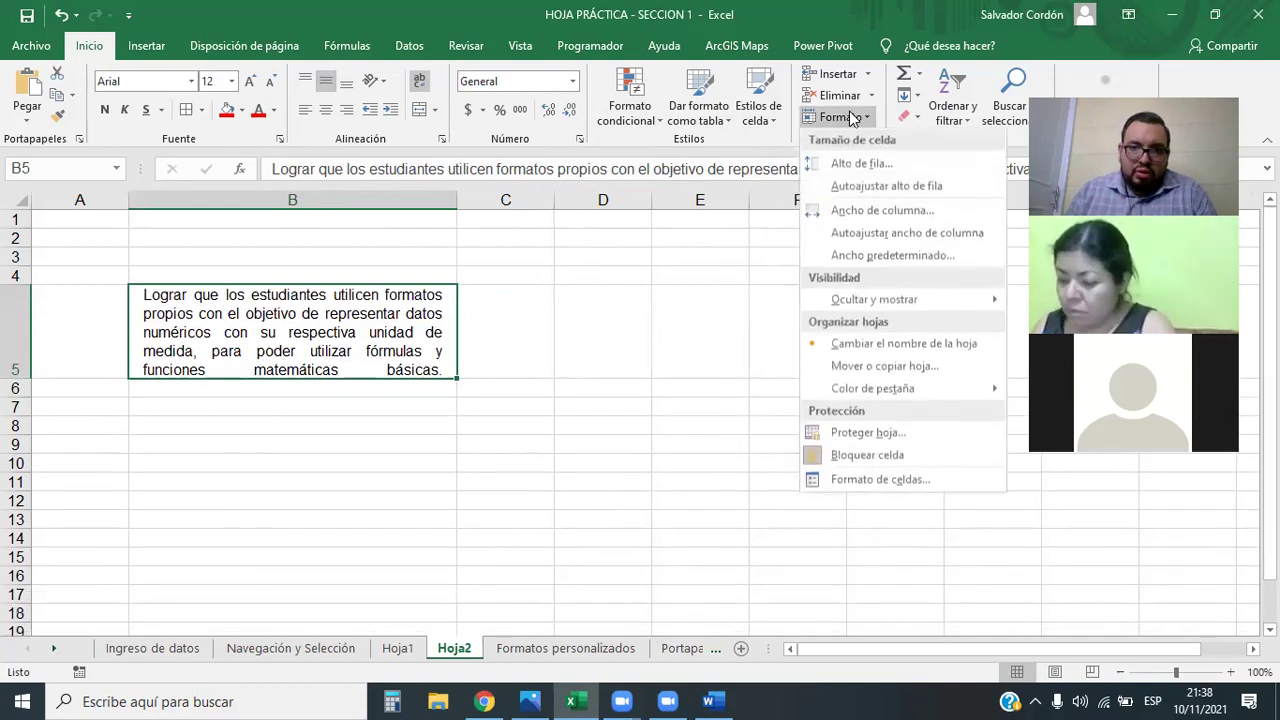
left_click(886, 238)
left_click(640, 492)
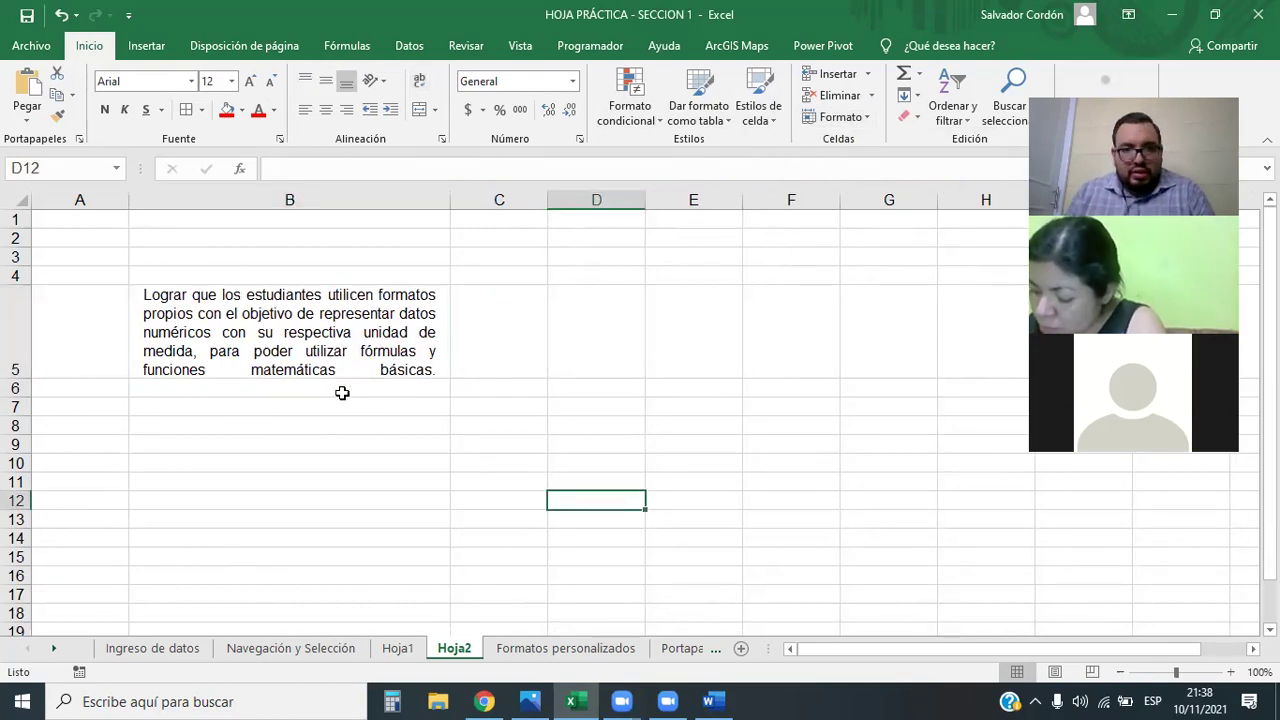
left_click(136, 297)
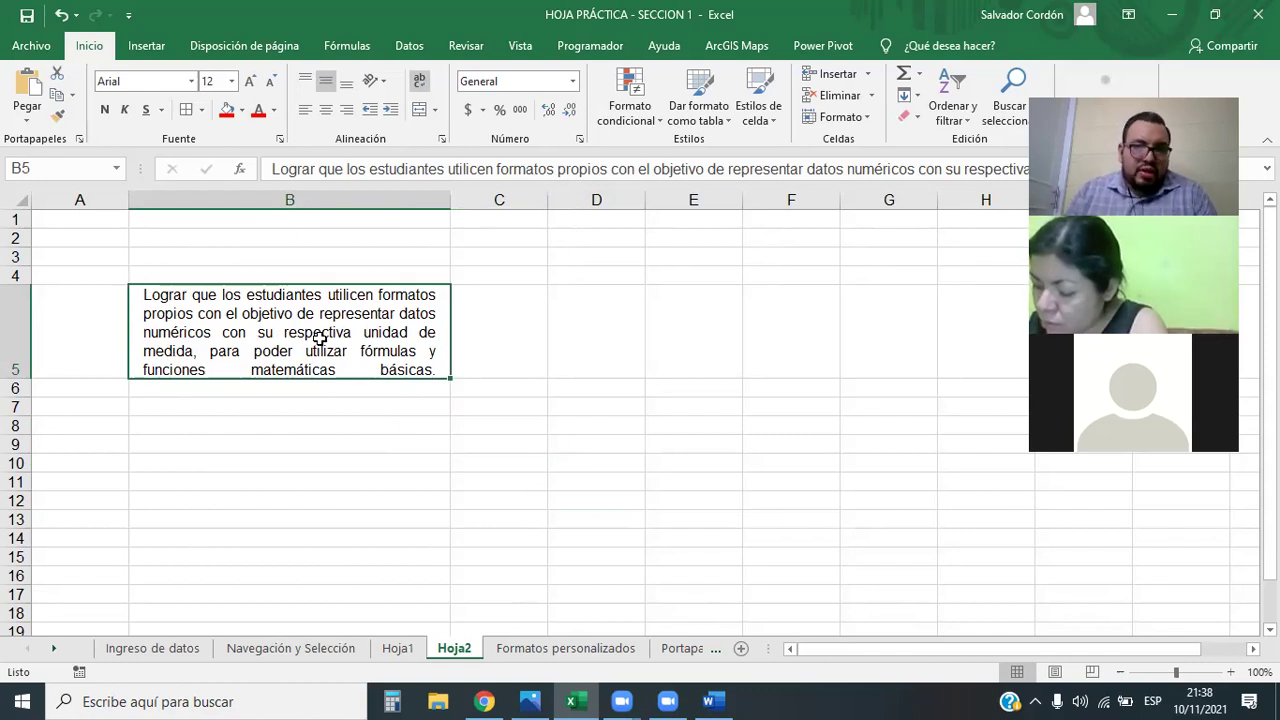
- Set B5's Sangría to 0 in Formato de celdas, then reopen its alignment settings
left_click(855, 118)
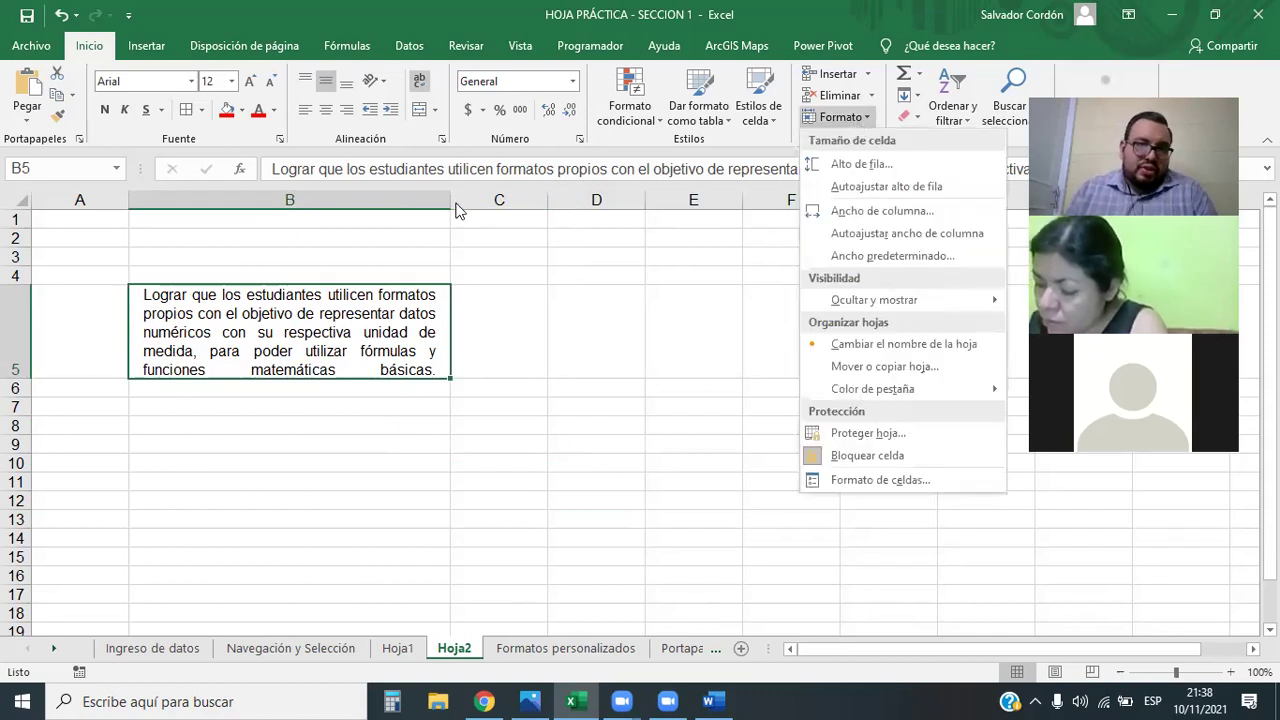
key("Escape")
key("ctrl+1")
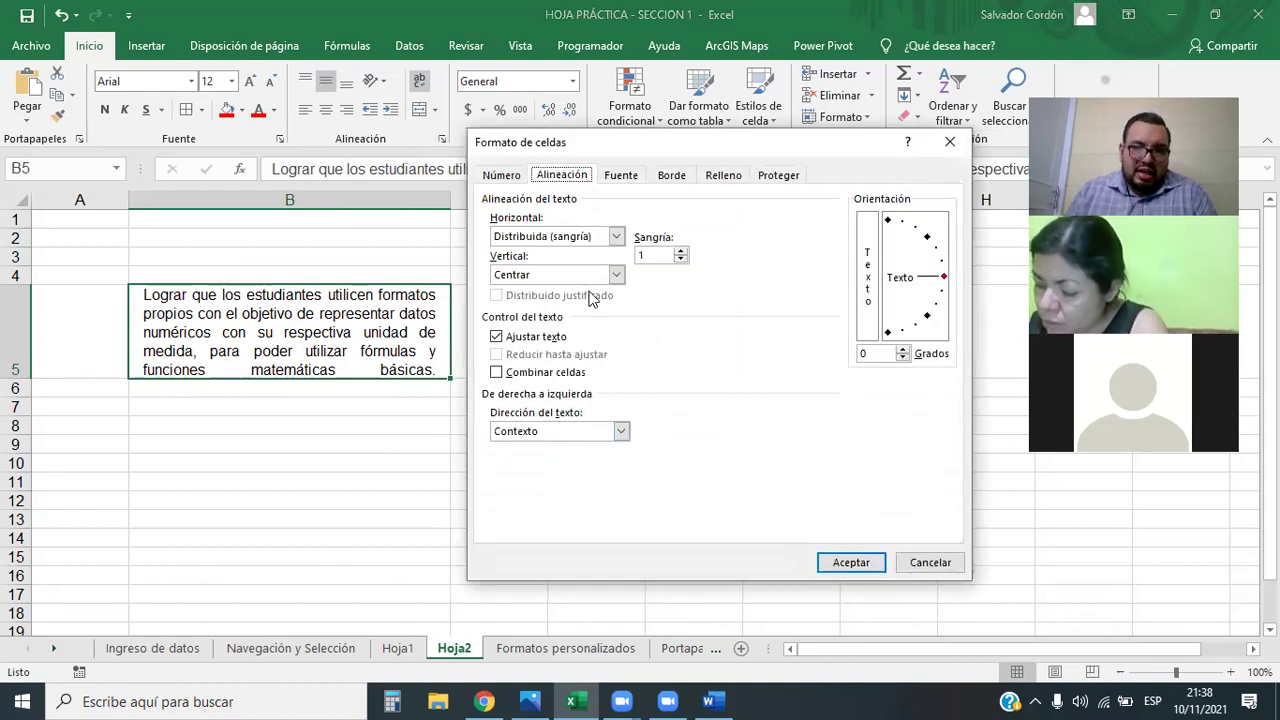
left_click(680, 259)
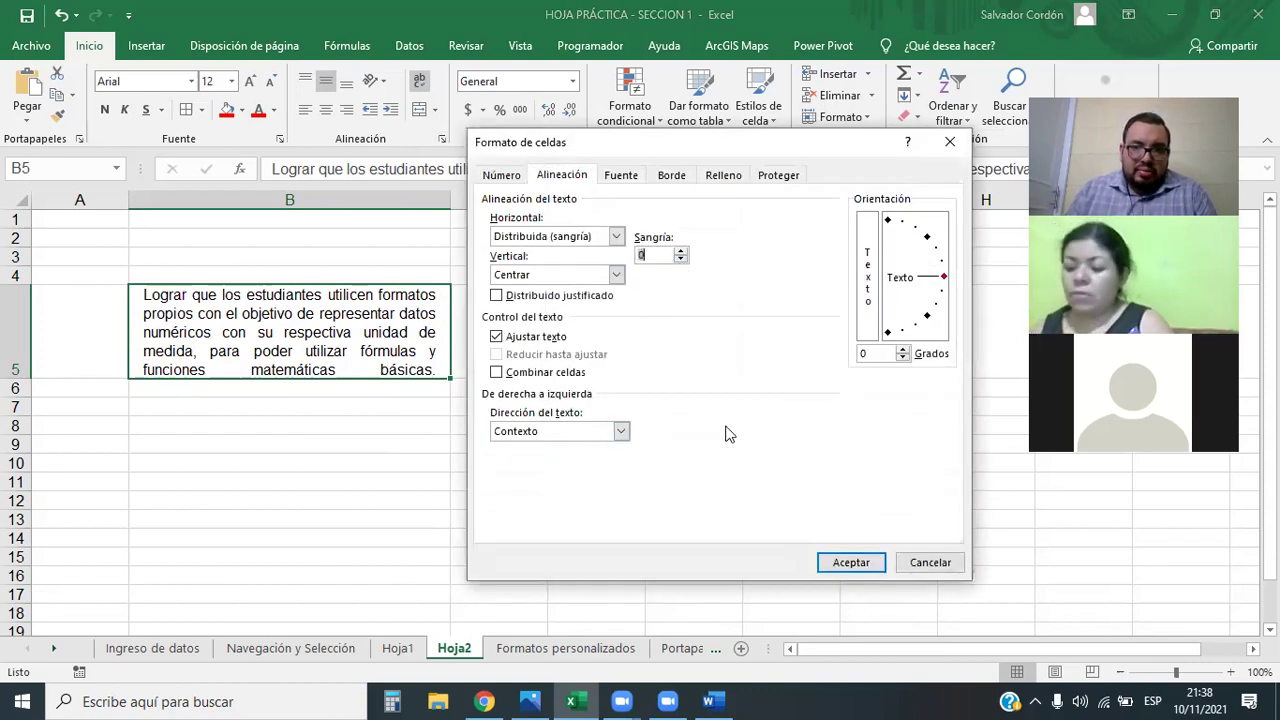
left_click(851, 563)
left_click(499, 500)
left_click(180, 300)
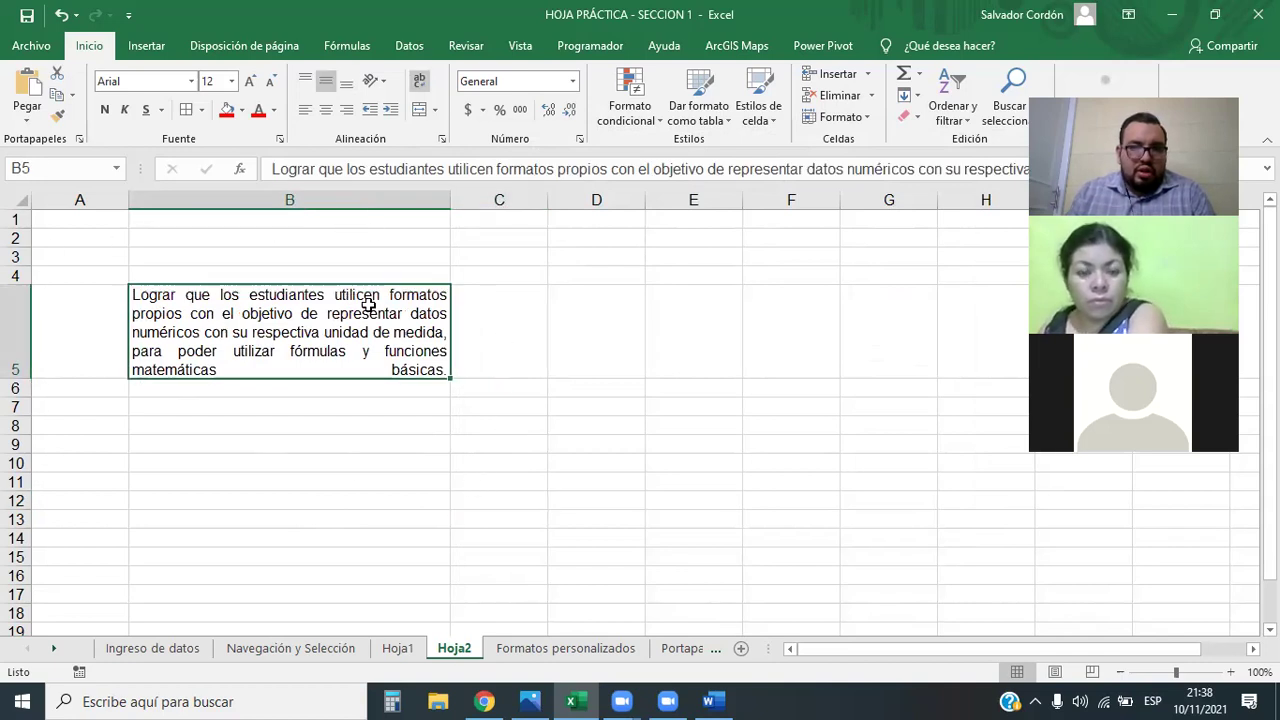
left_click(442, 139)
- Restore B5's indent to 1 and confirm it with Aceptar
left_click(681, 252)
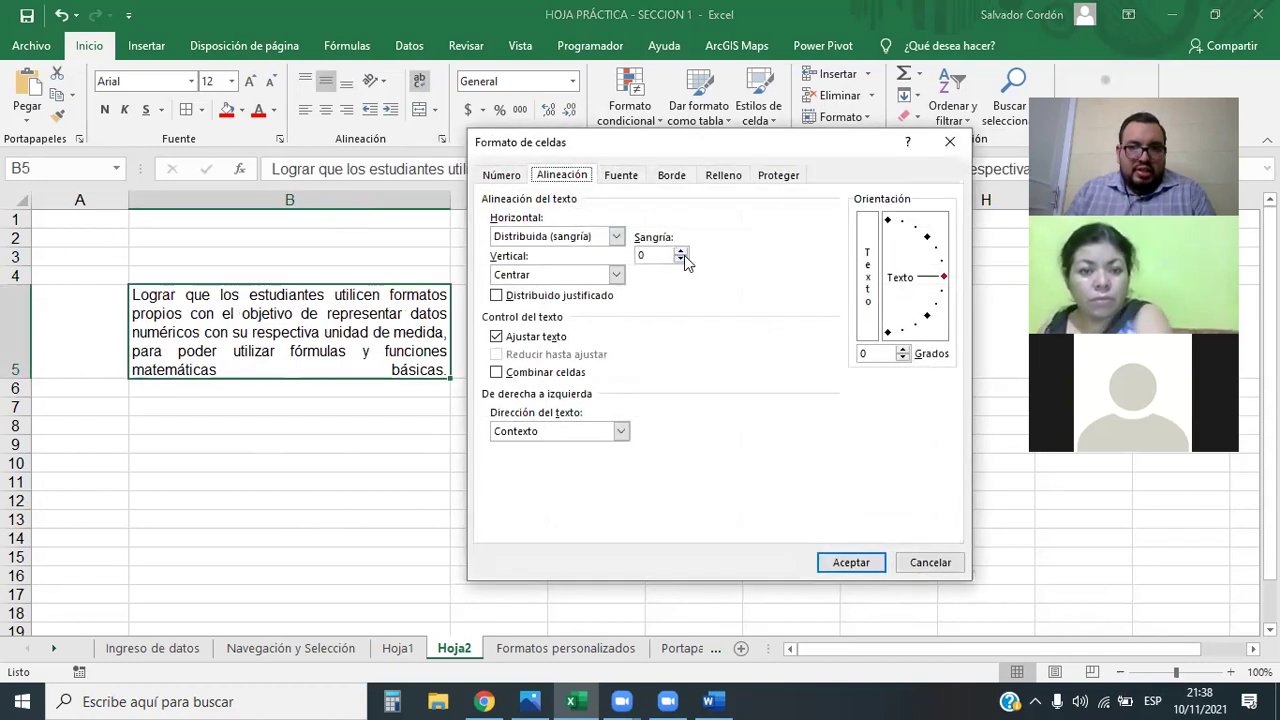
left_click(851, 562)
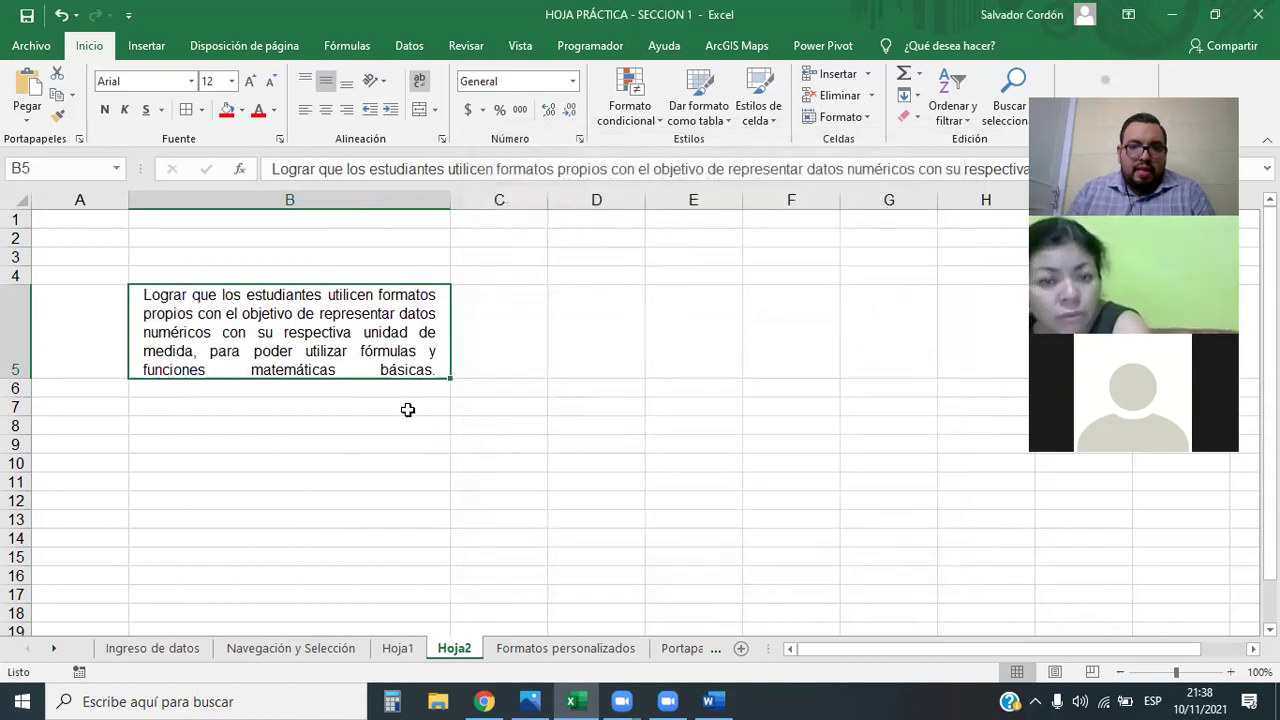
left_click(862, 118)
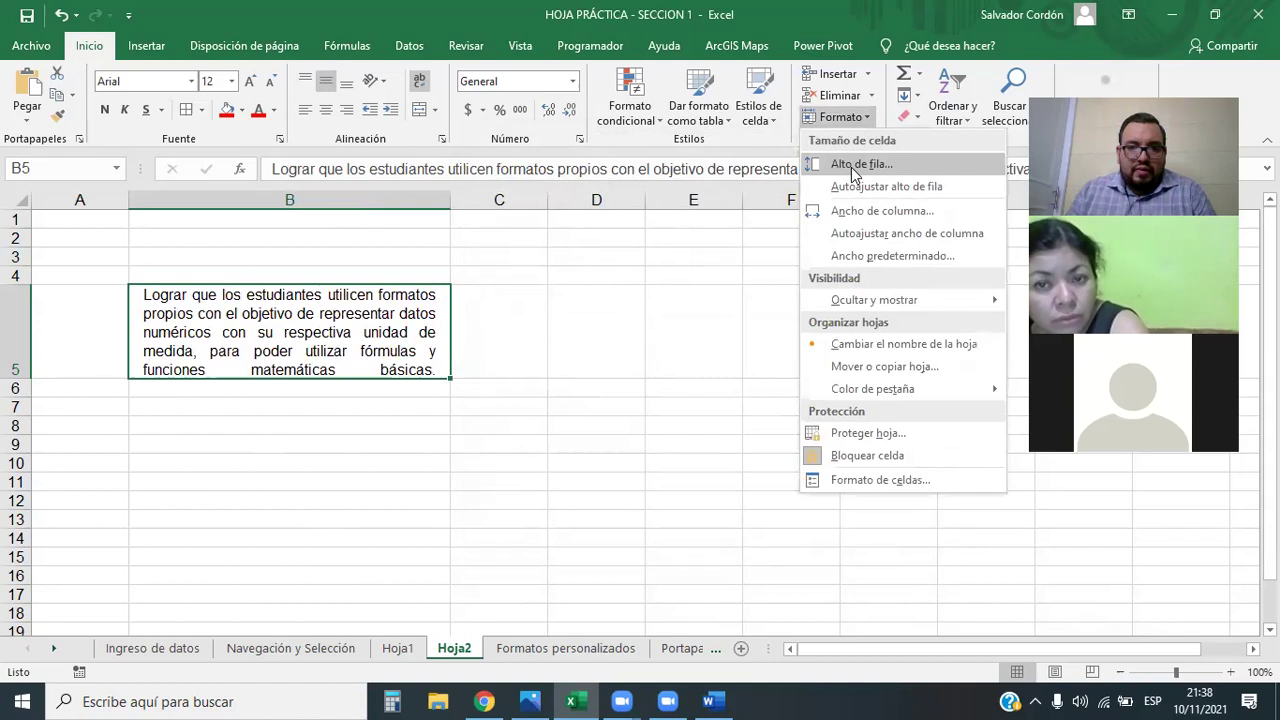
left_click(857, 170)
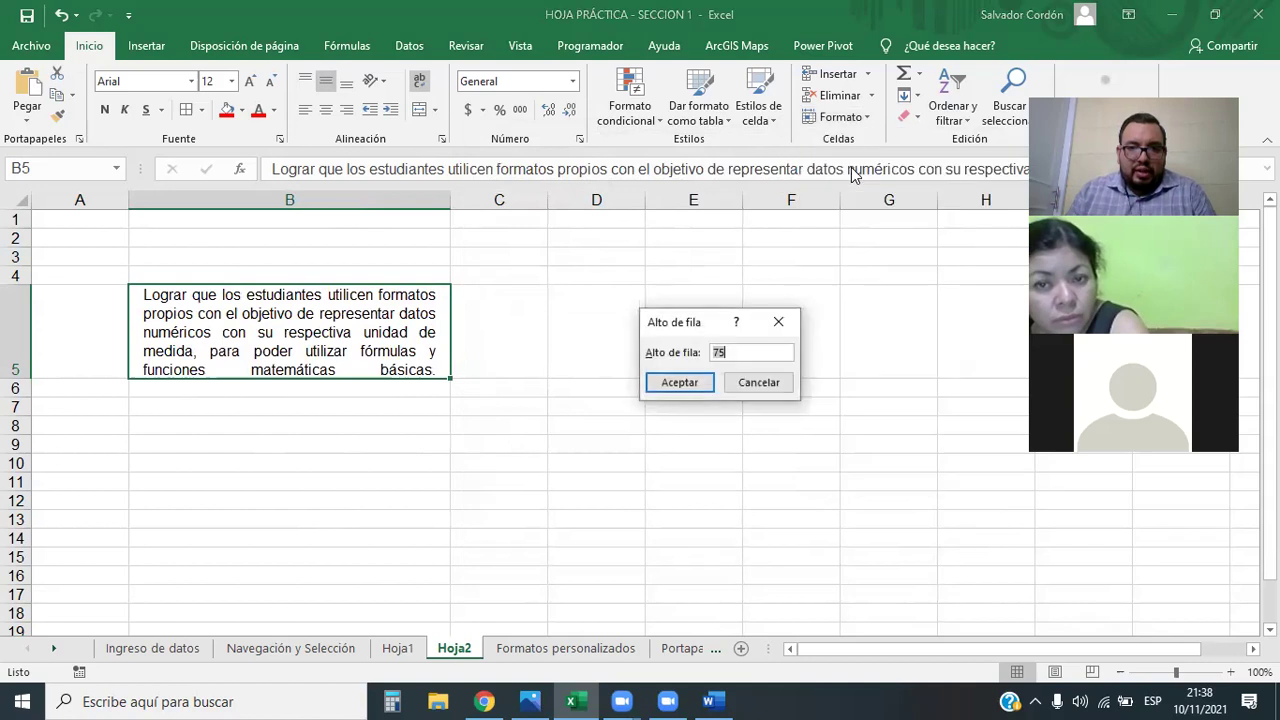
left_click(779, 324)
- Change row 5's height from 75 to 150 points via Alto de fila
left_click_drag(18, 378, 20, 379)
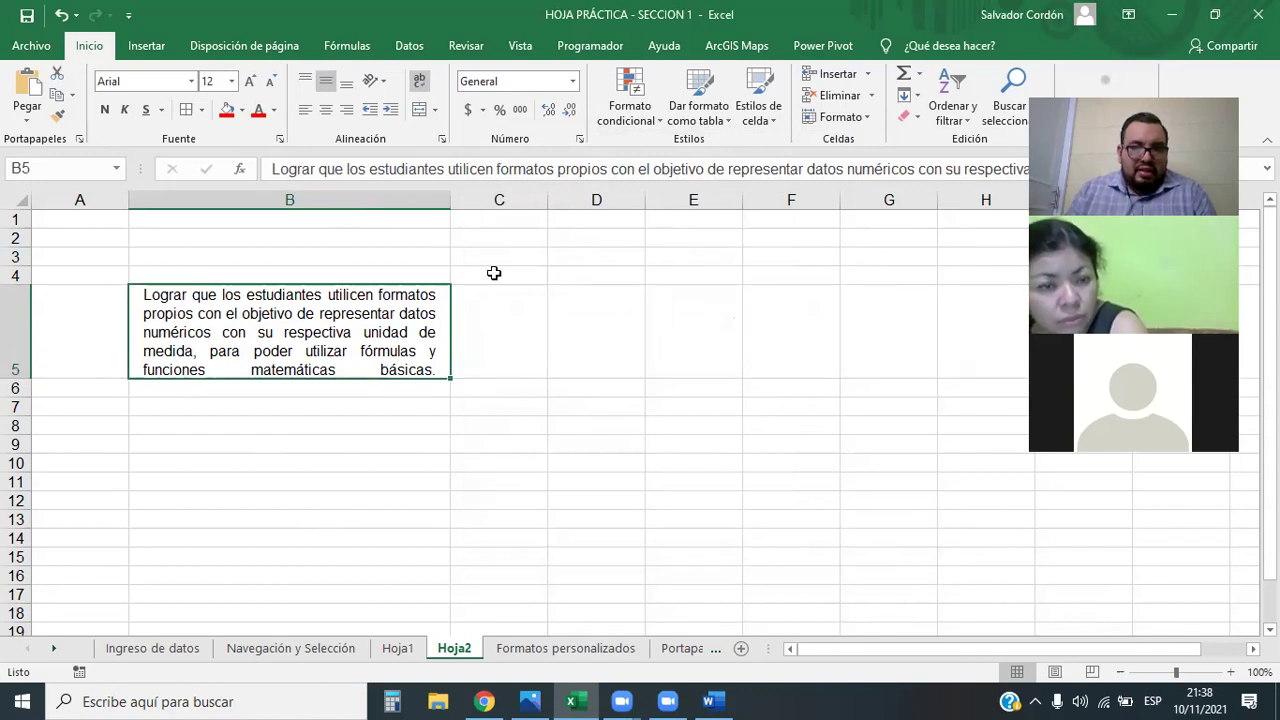
left_click(841, 117)
left_click(862, 165)
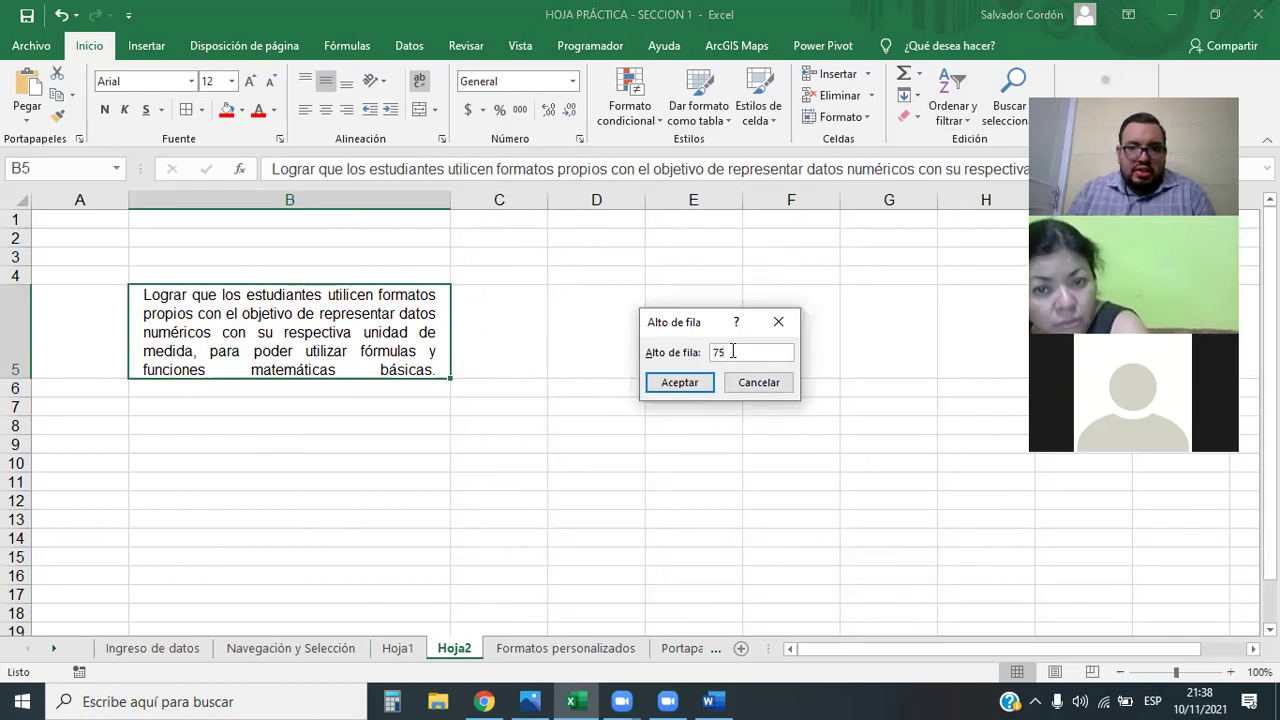
type("150")
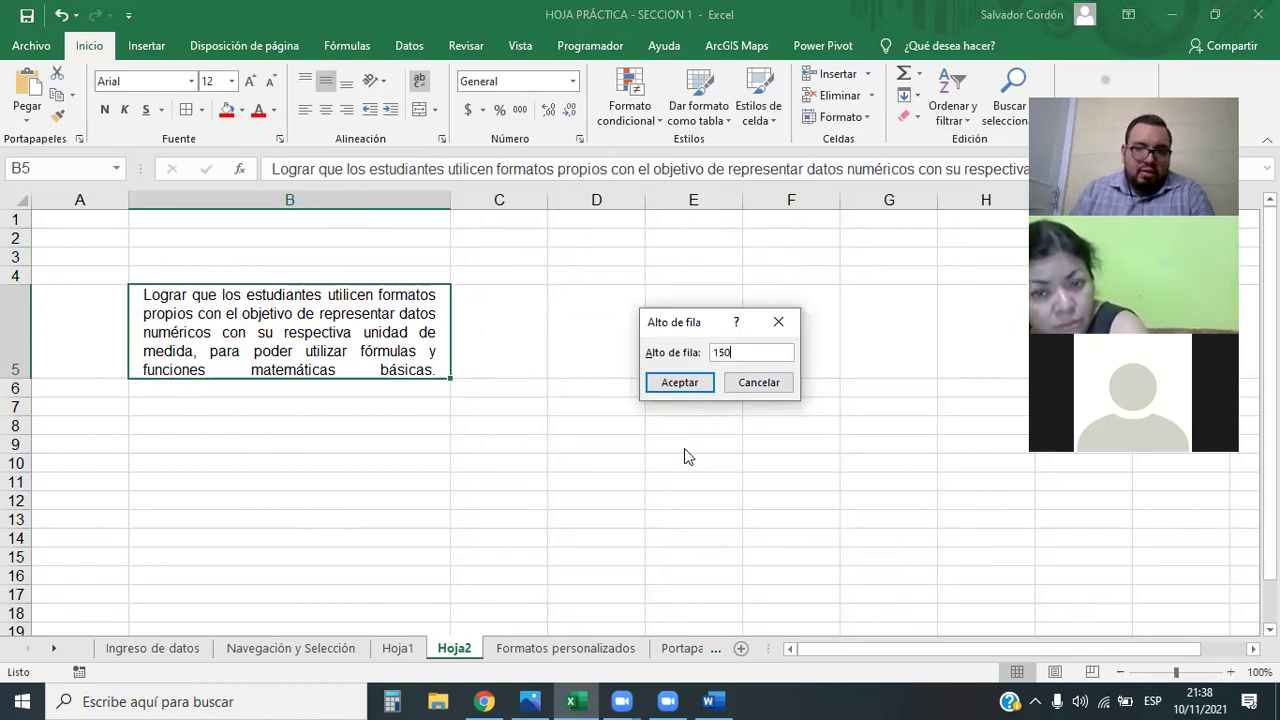
key("Return")
left_click(395, 496)
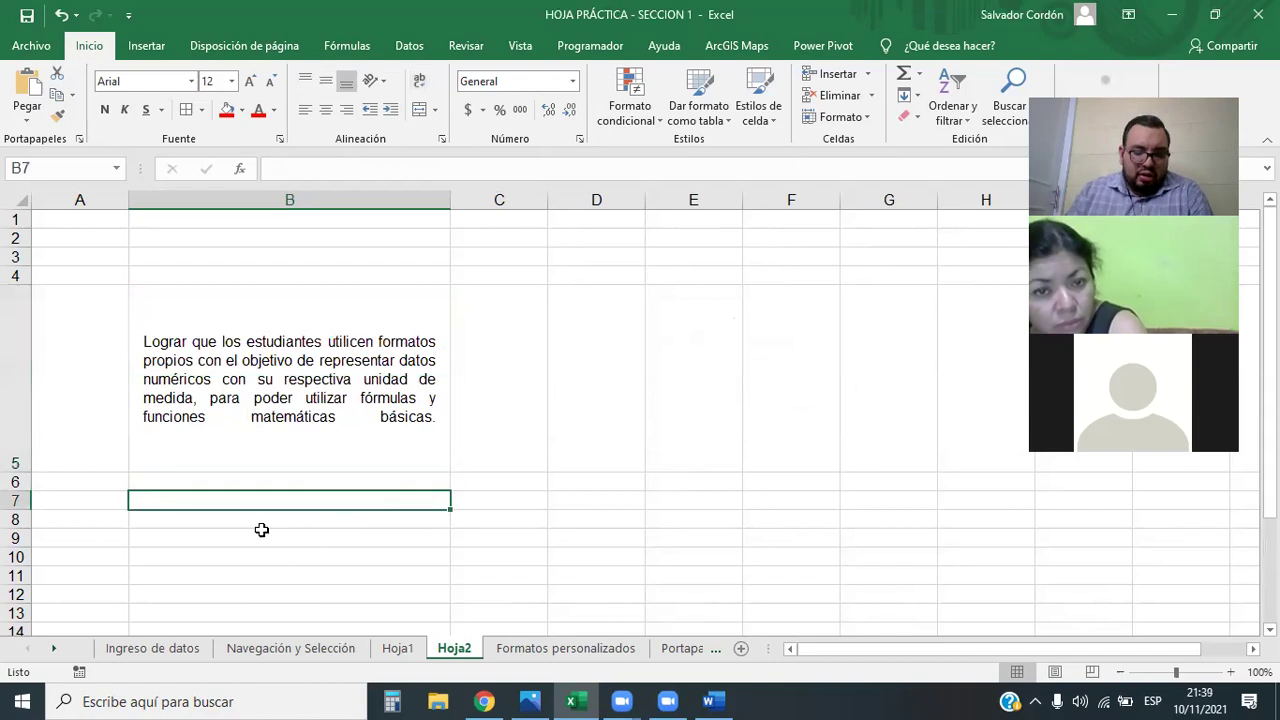
- Reselect the tall B5 cell and switch from the workbook to the Word document with Alt+Tab
left_click(297, 346)
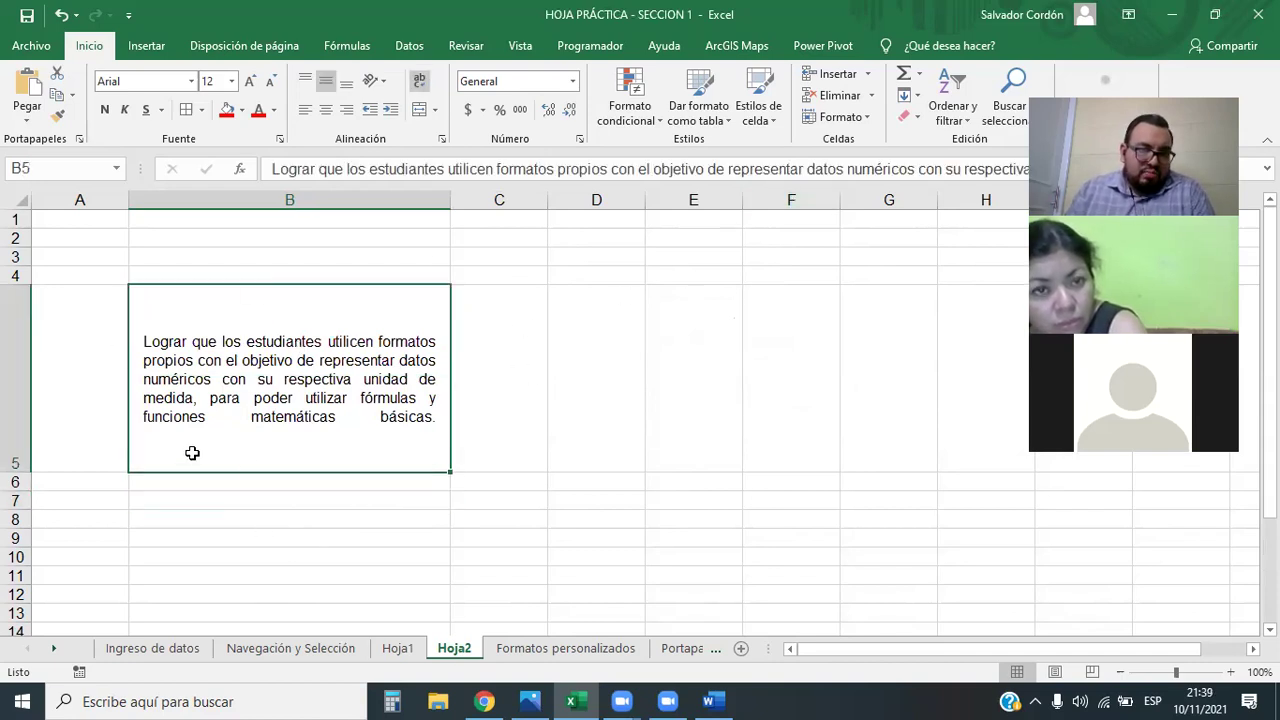
left_click(838, 117)
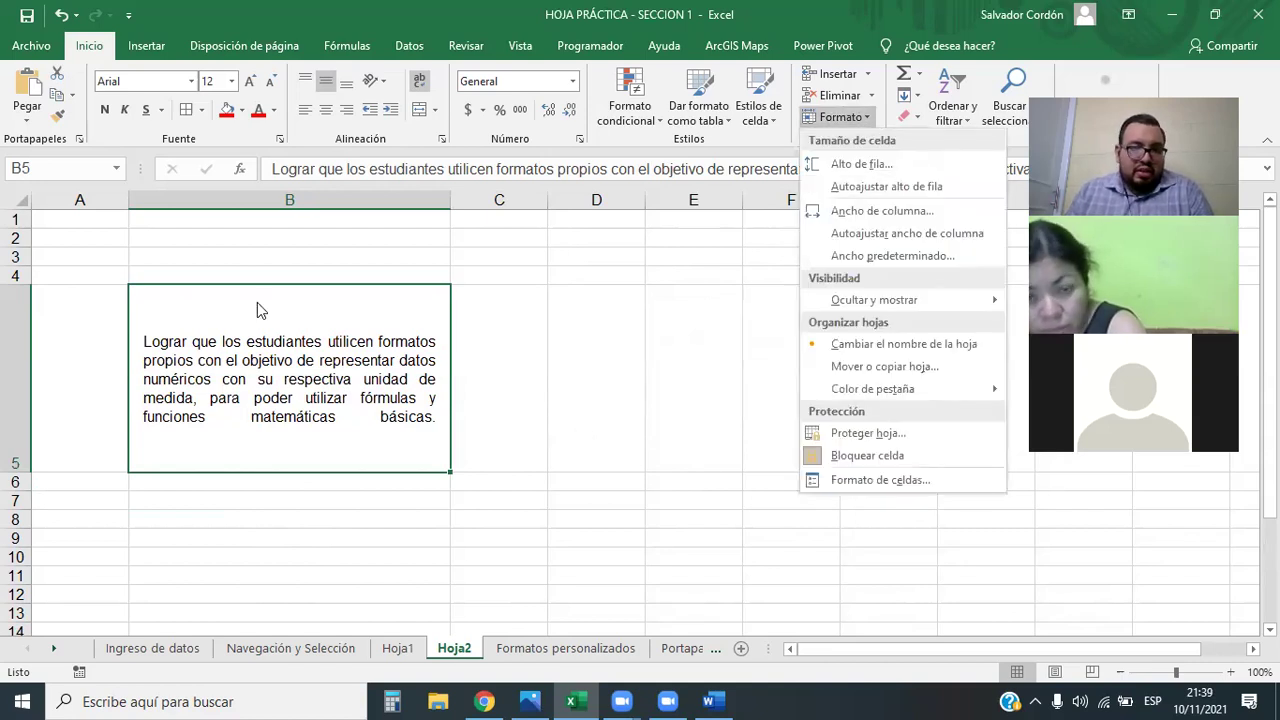
left_click(865, 120)
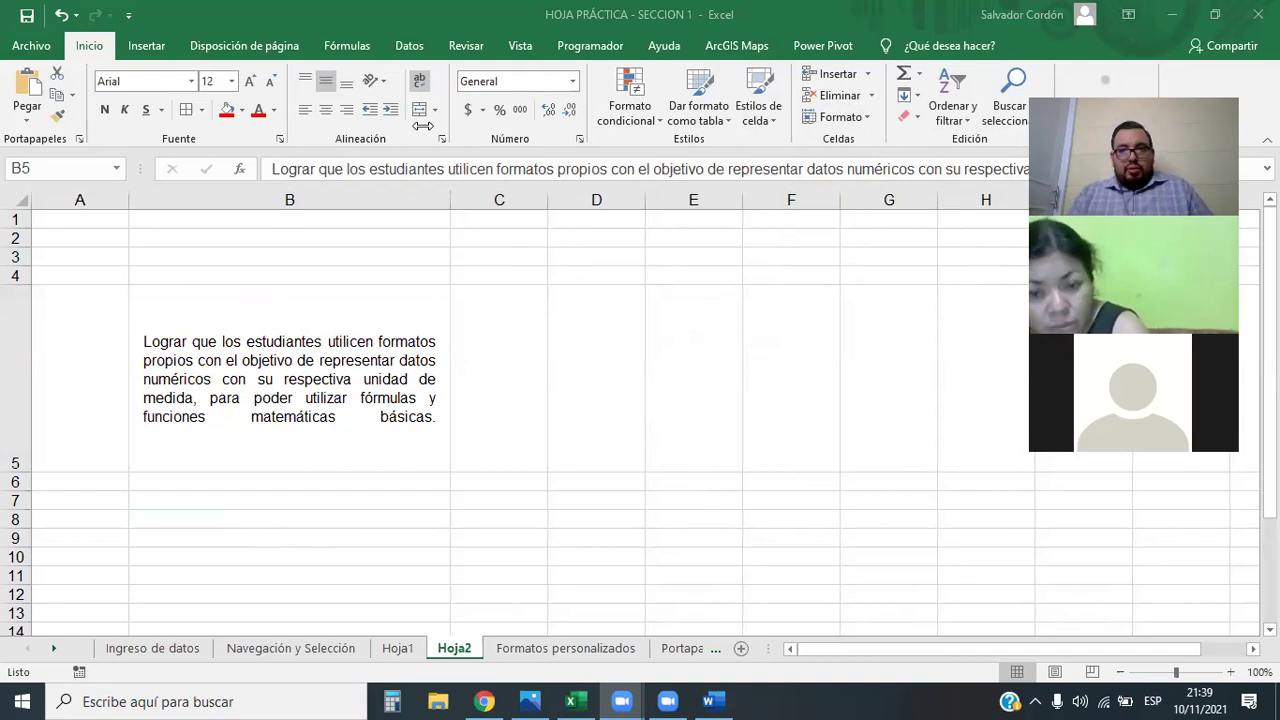
left_click(427, 383)
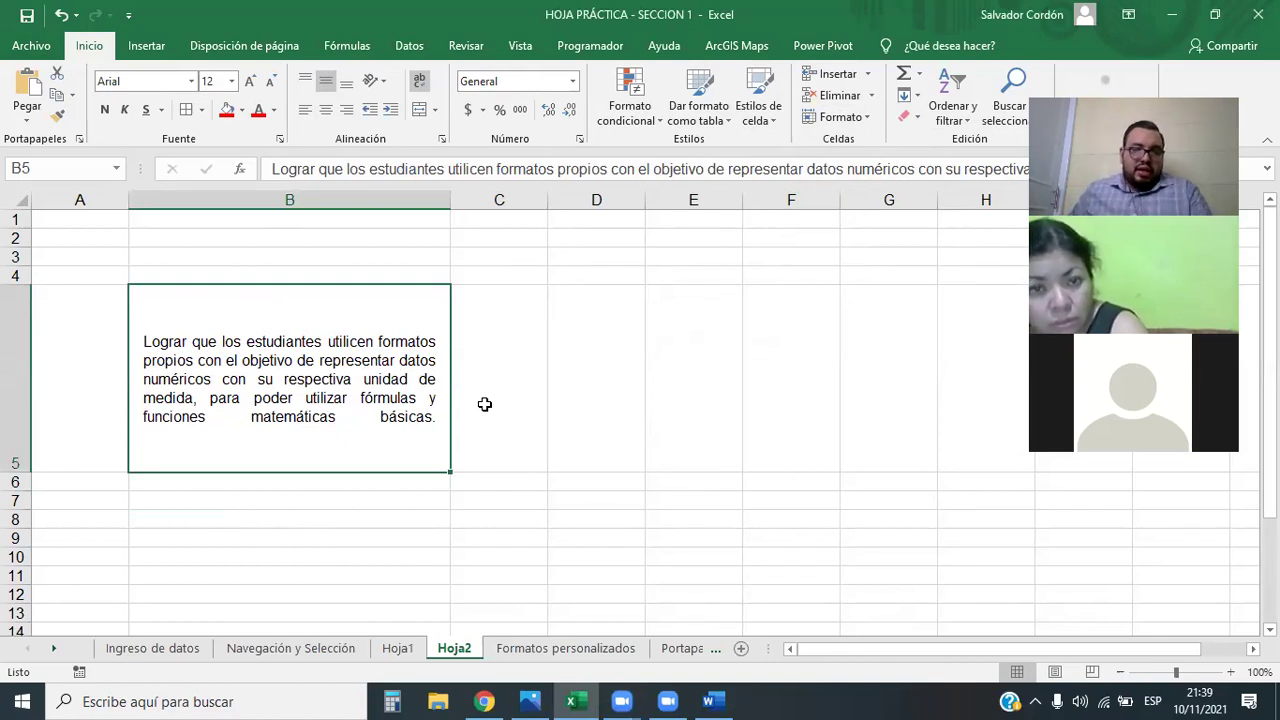
key("alt+Tab")
key("alt+Tab")
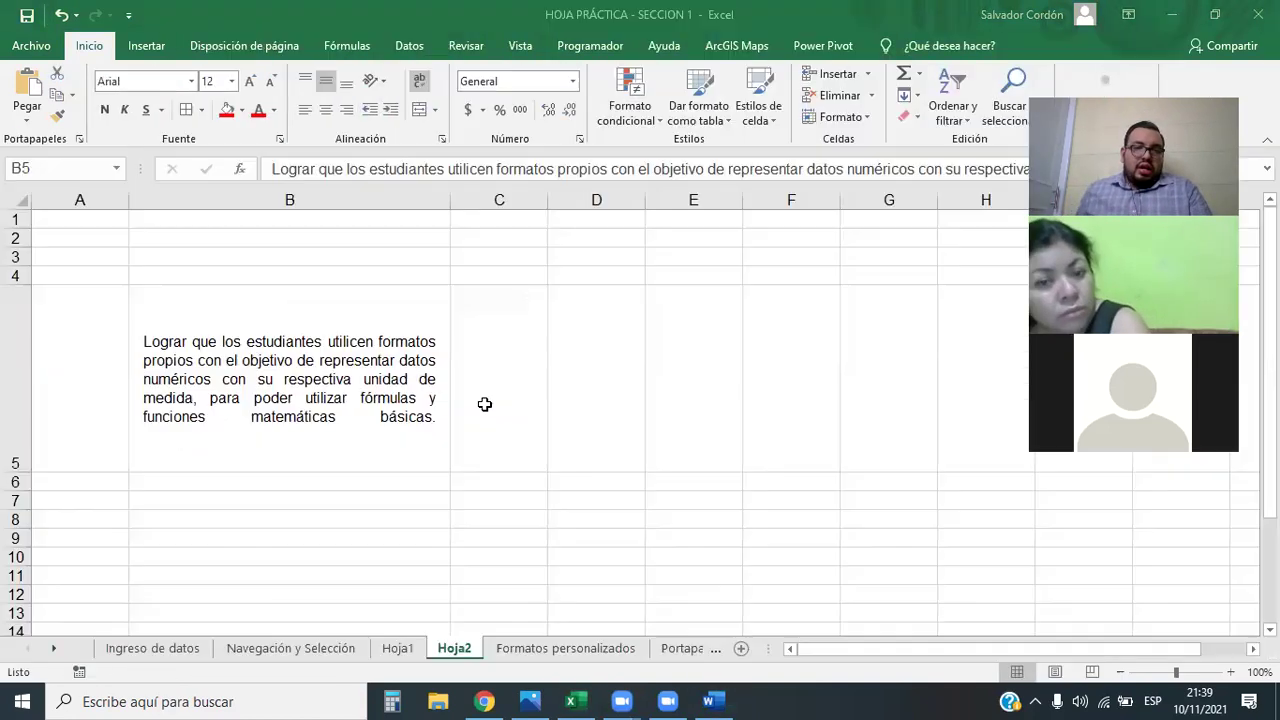
key("alt+Tab")
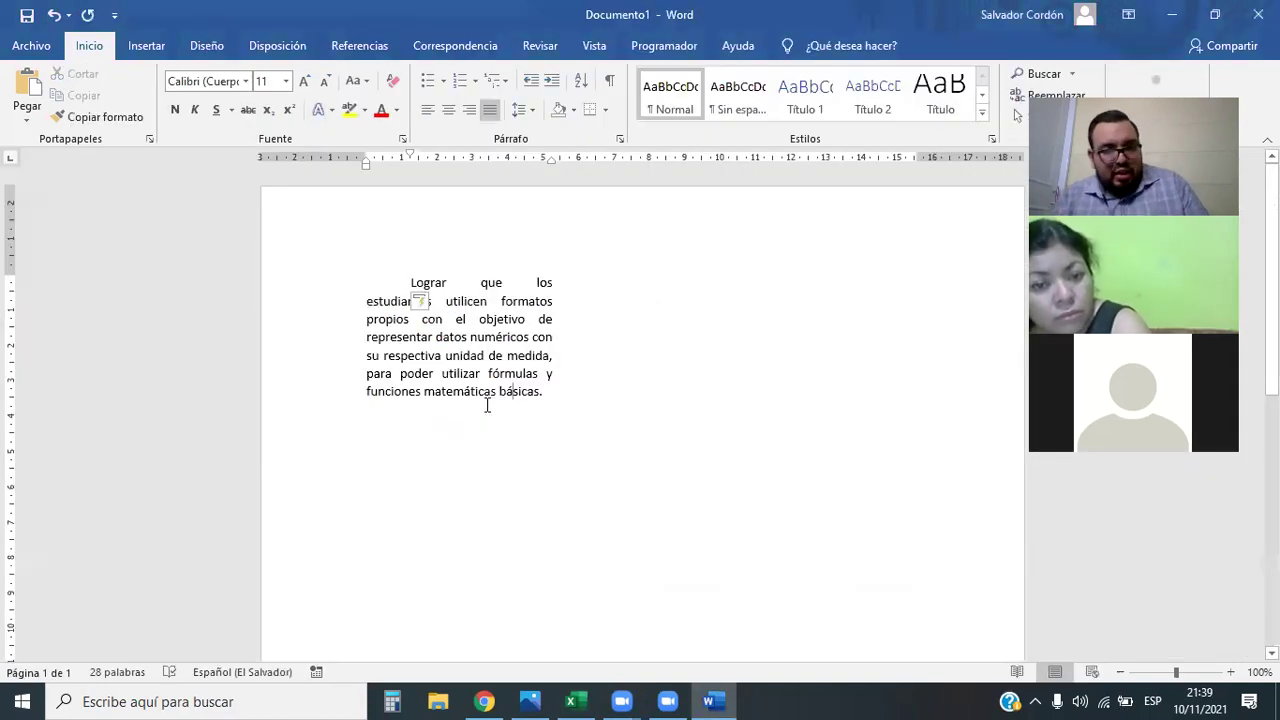
key("alt+Tab")
- Return to Excel and check the end of B5's objective text in edit mode
key("alt+Tab")
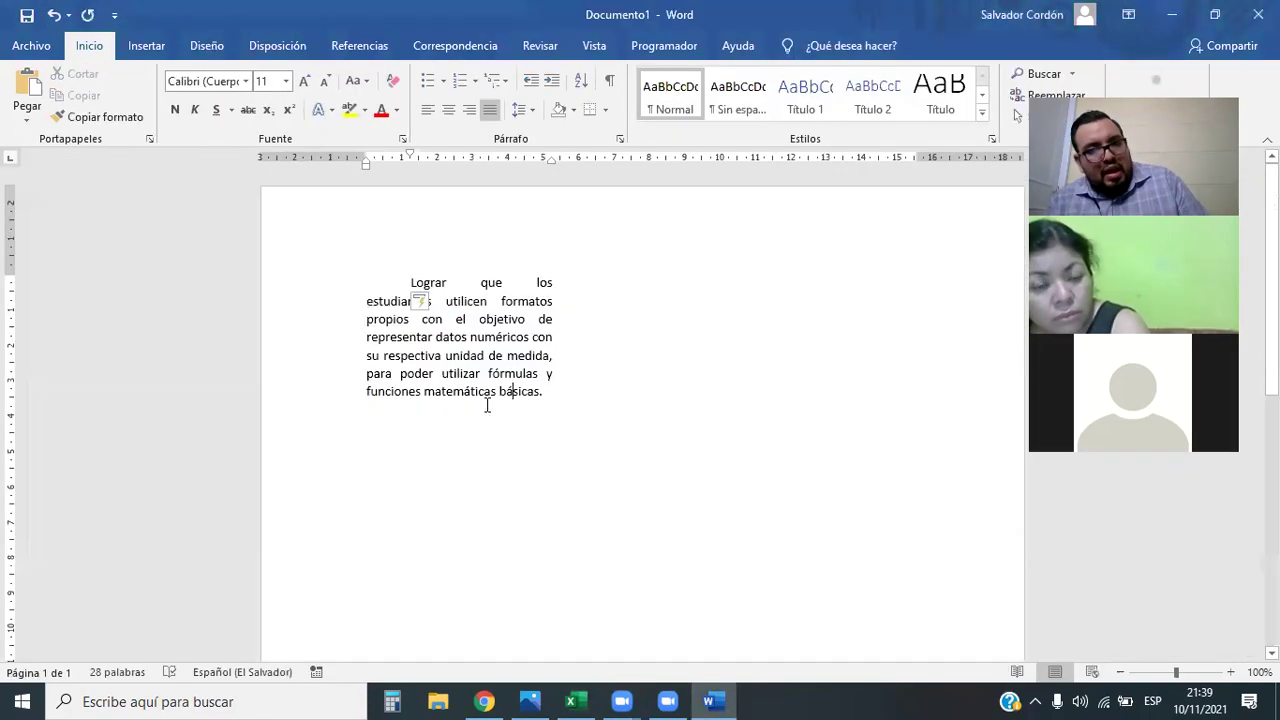
key("alt+Tab")
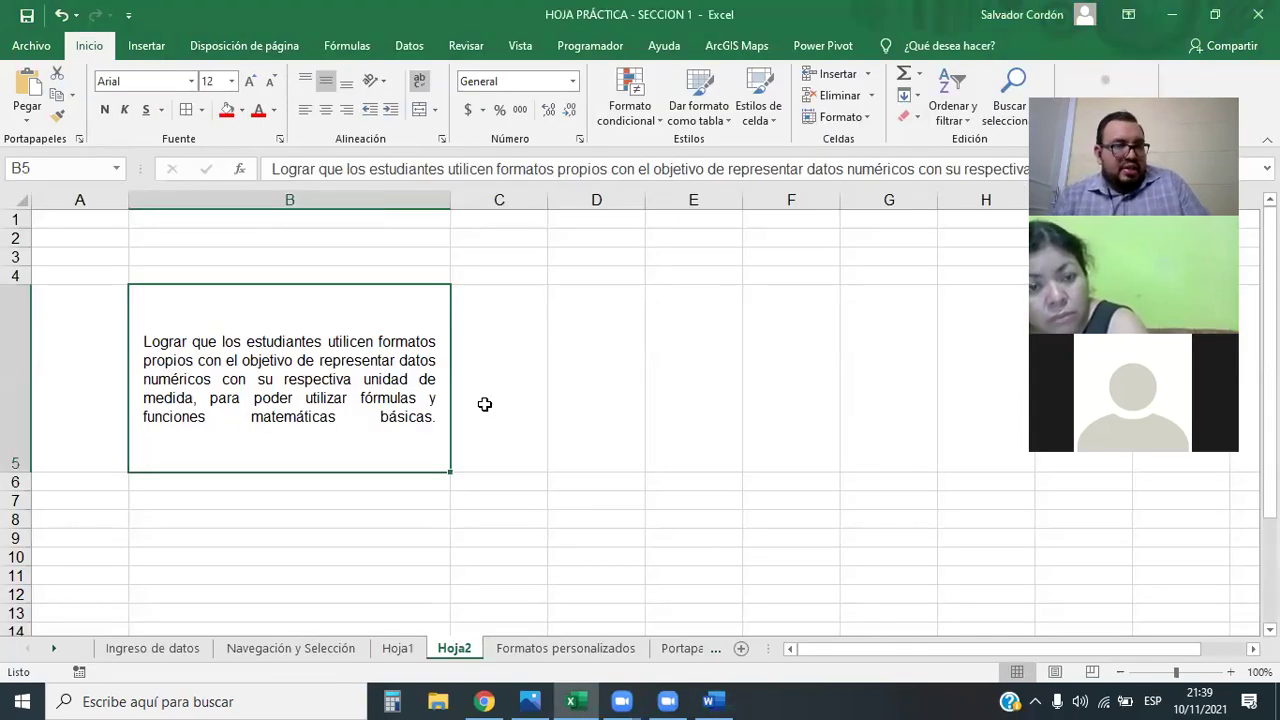
double_click(160, 343)
key("End")
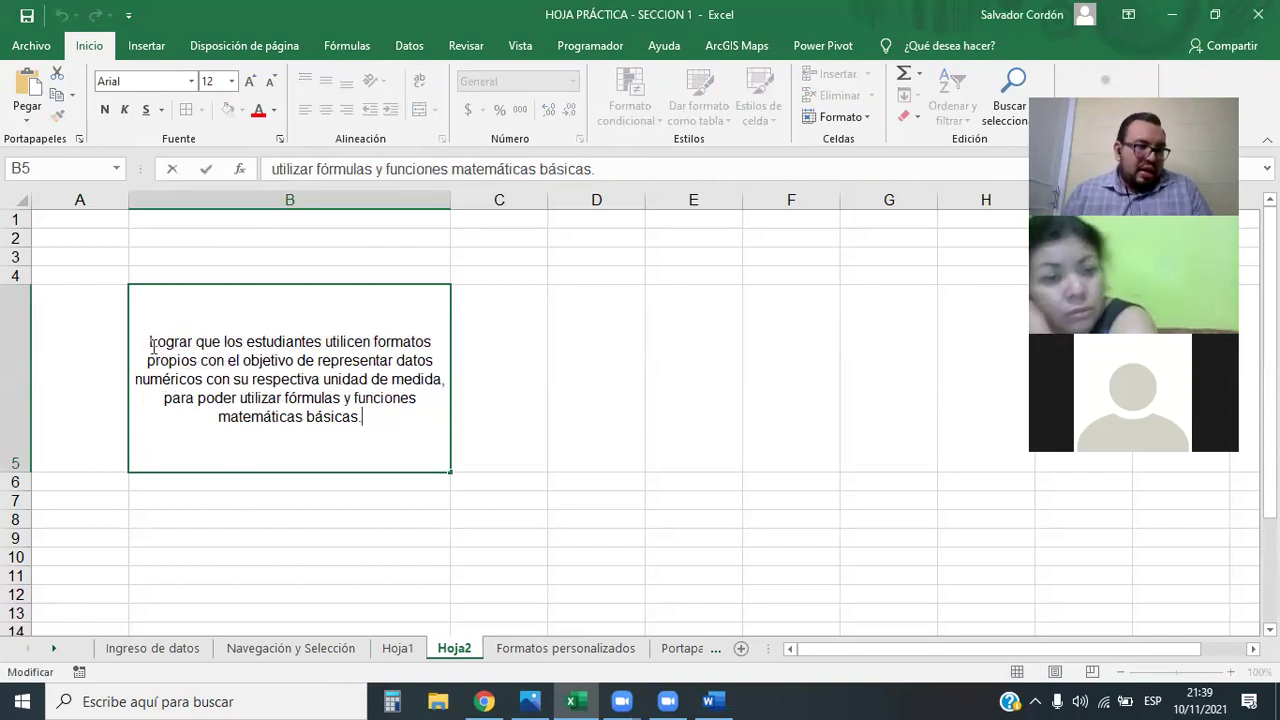
left_click(631, 397)
- Copy the objective paragraph from Word and paste it into cell B6
key("alt+Tab")
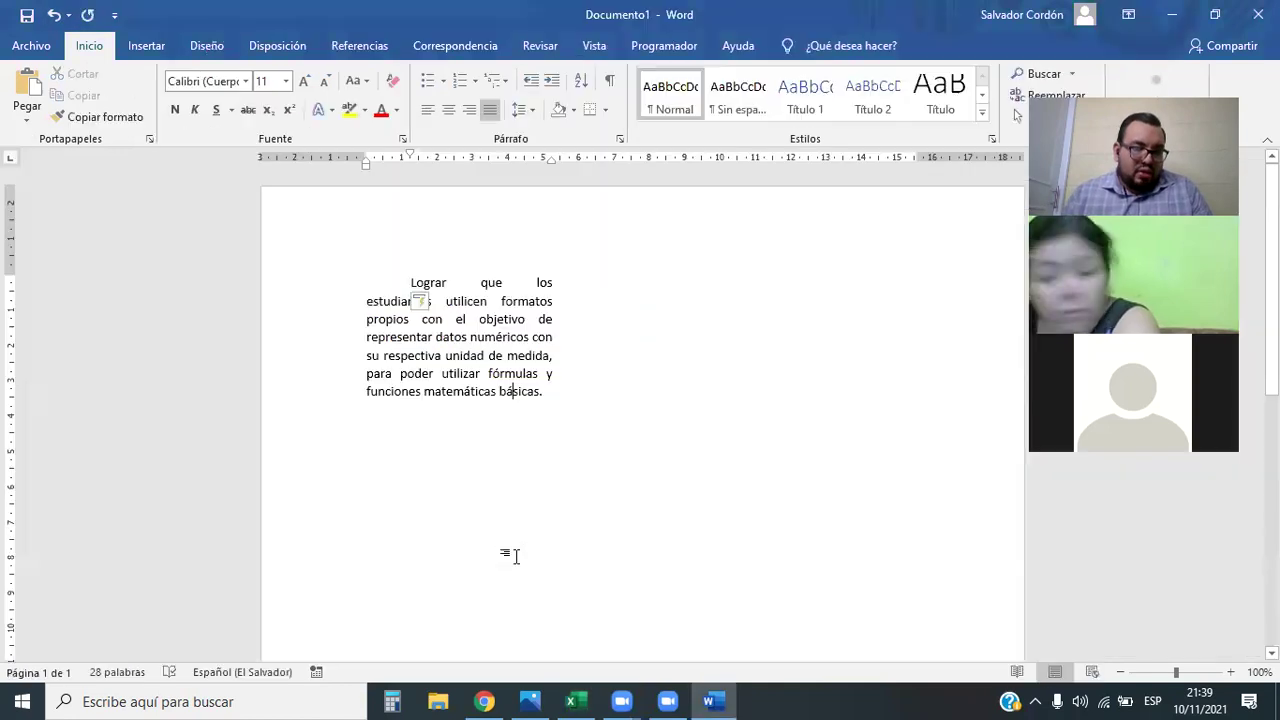
mouse_move(551, 394)
left_mouse_down()
mouse_move(403, 282)
mouse_move(342, 287)
left_mouse_up()
key("super+c")
key("alt+Tab")
left_click(240, 484)
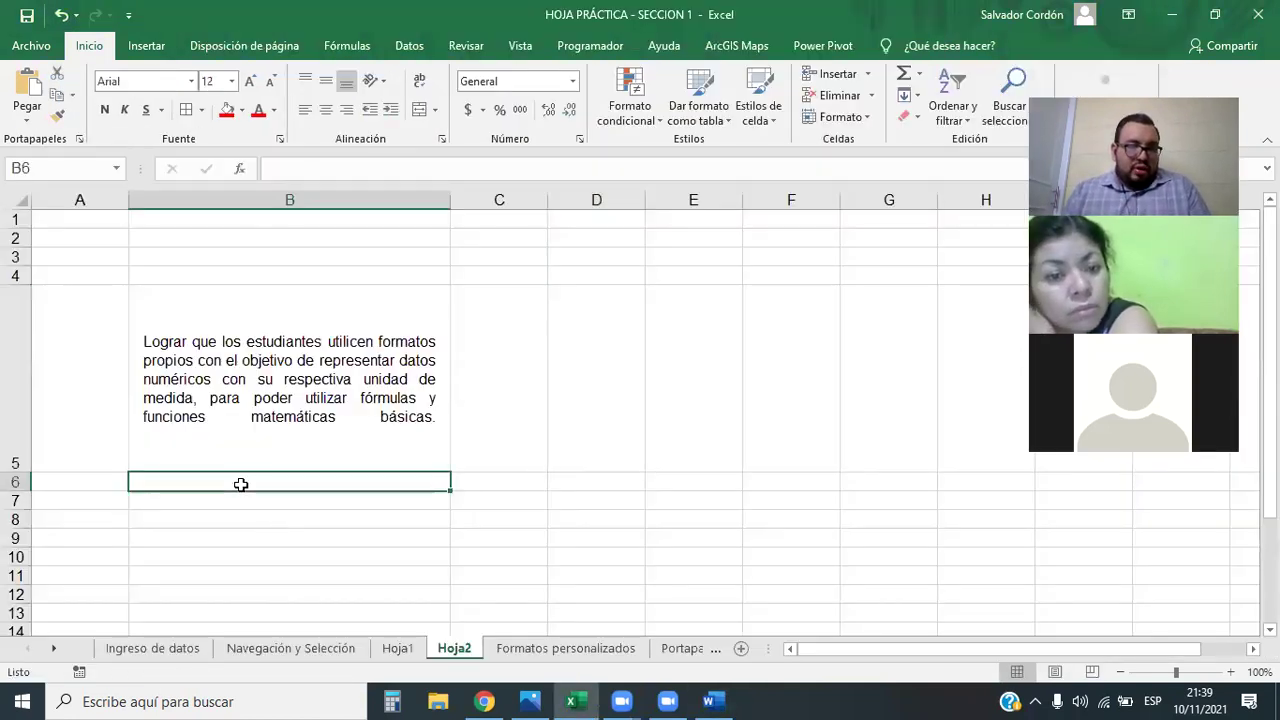
right_click(240, 484)
left_click(281, 269)
- Paste the paragraph again into B13, then undo that paste
left_click(411, 577)
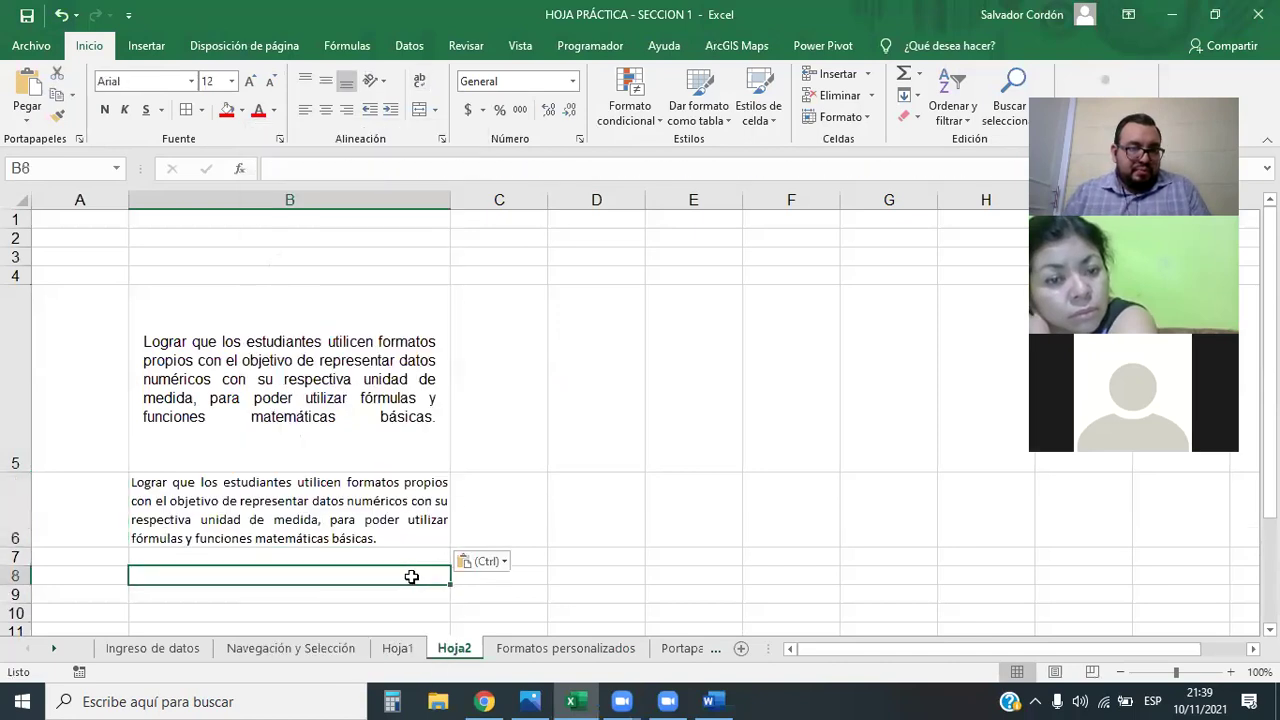
left_click(194, 505)
scroll(194, 500, "down", 3)
left_click(254, 283)
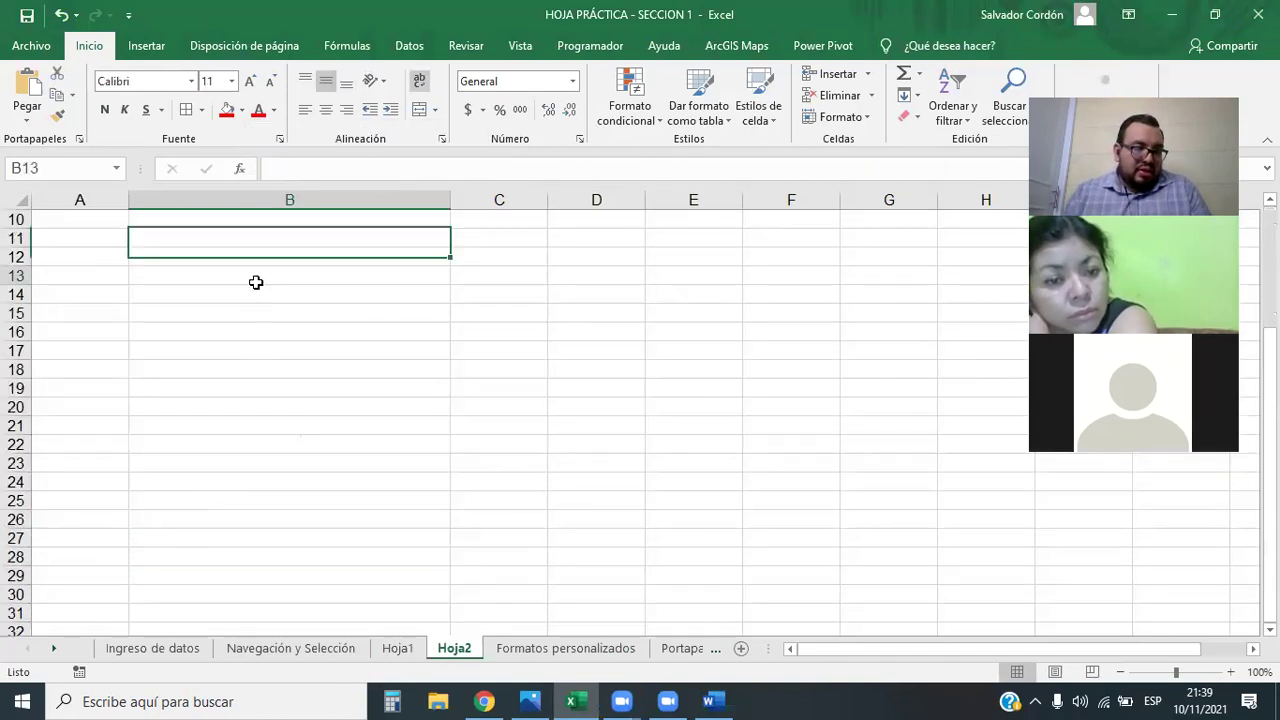
right_click(256, 286)
left_click(287, 265)
left_click(387, 460)
scroll(387, 460, "up", 3)
left_click(172, 506)
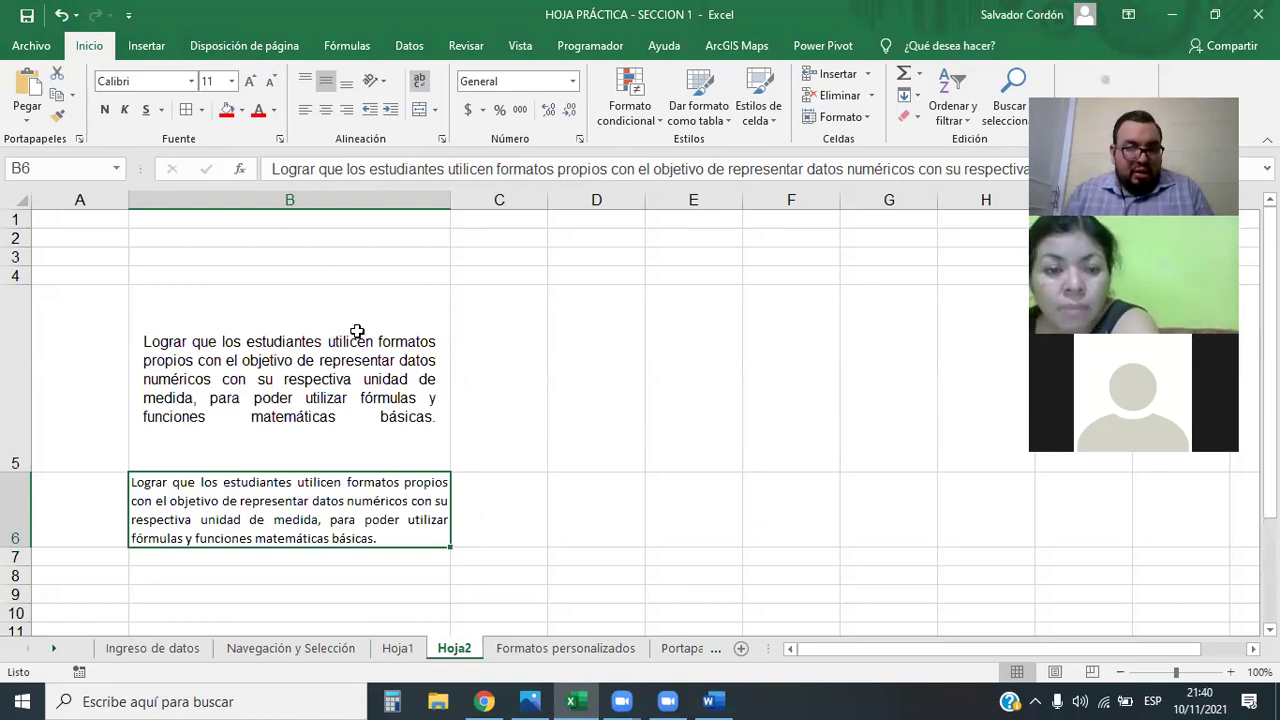
key("ctrl+z")
key("ctrl+z")
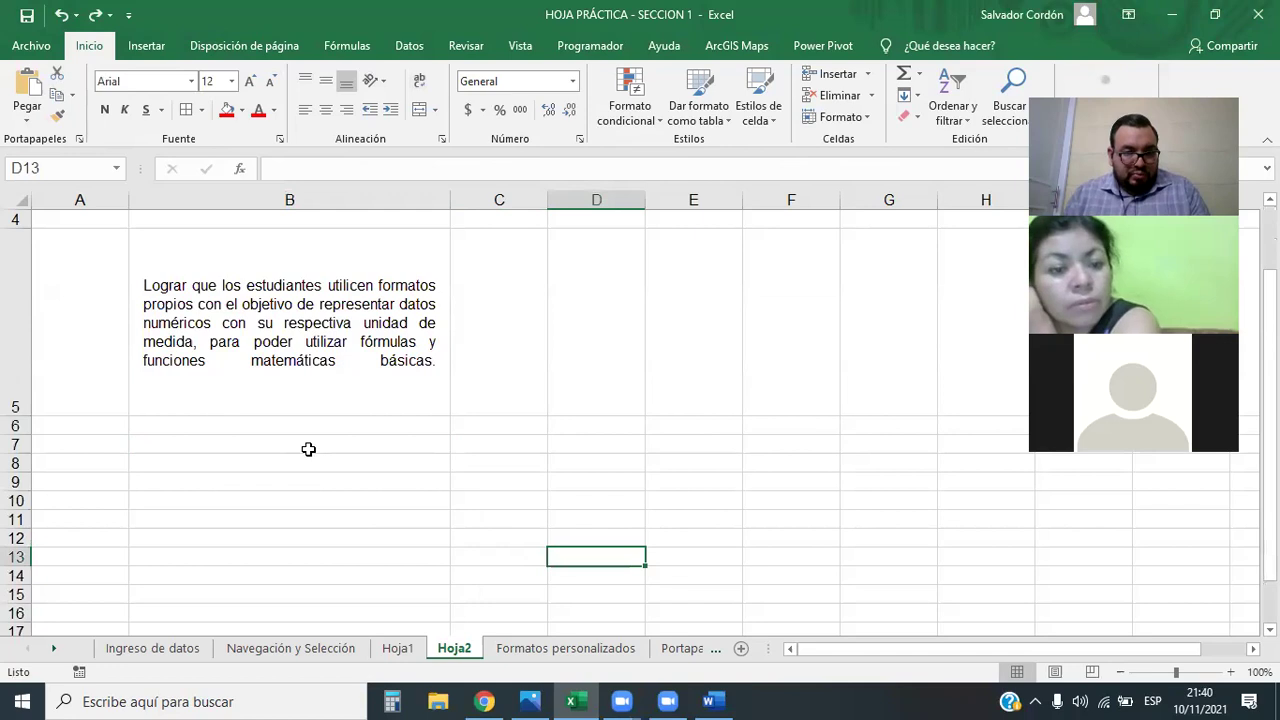
- Remove the trial paste and move from the objective cell down to the empty rows
key("alt+Tab")
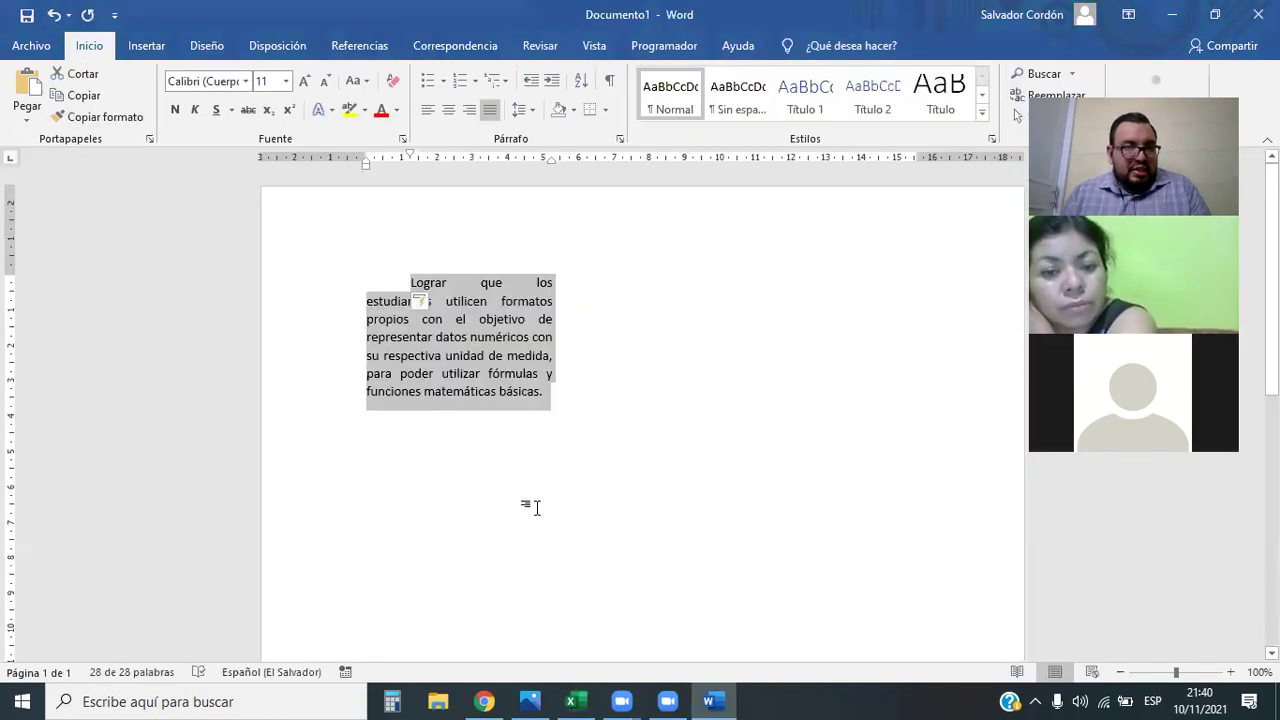
key("alt+Tab")
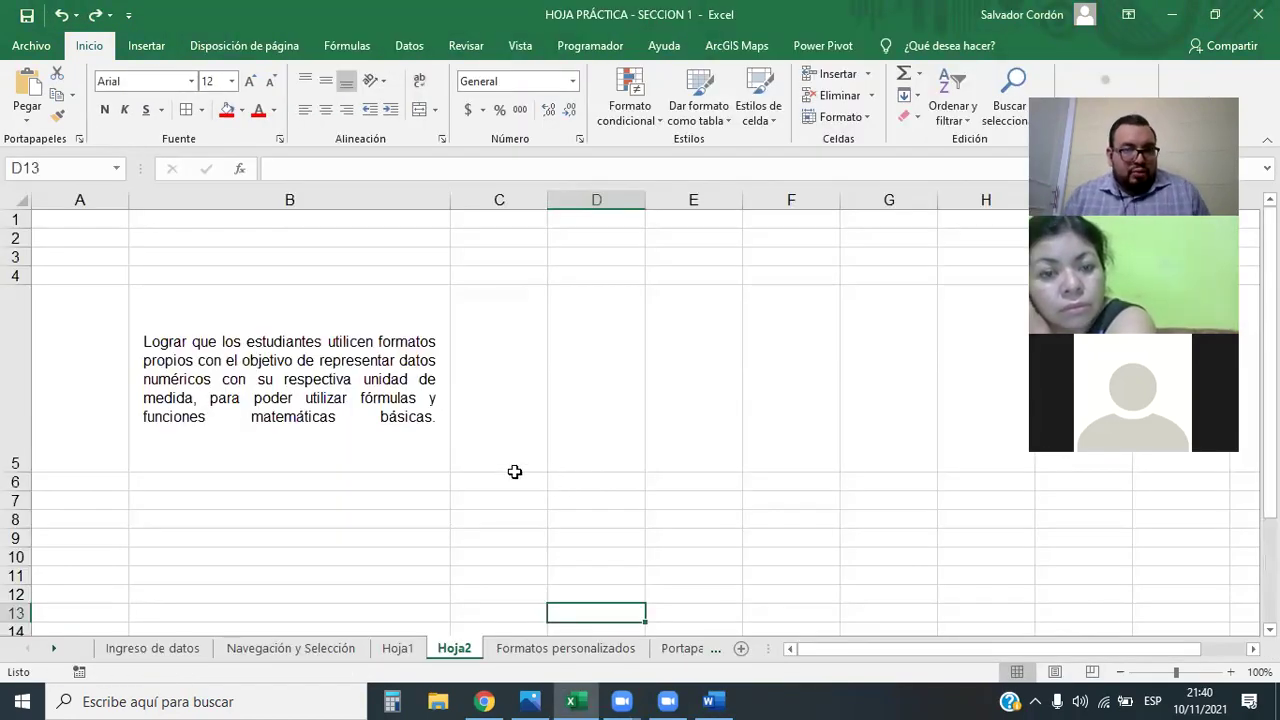
left_click(436, 459)
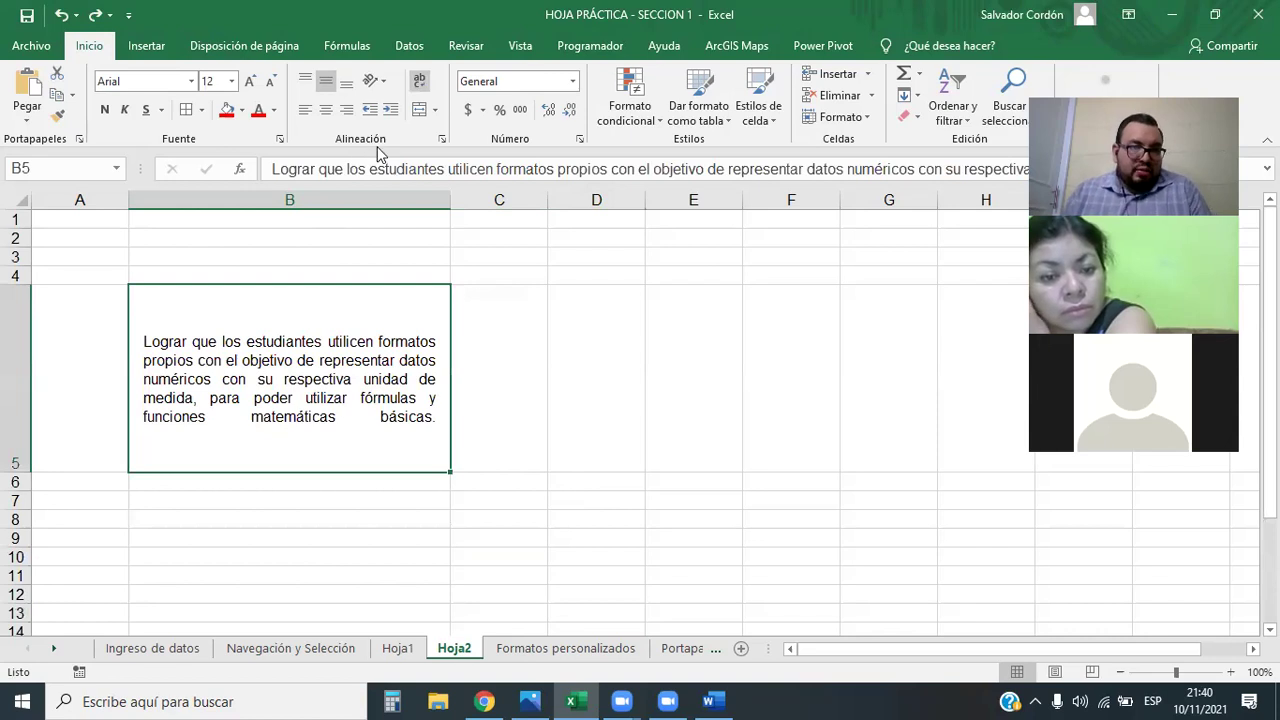
key("Page_Down")
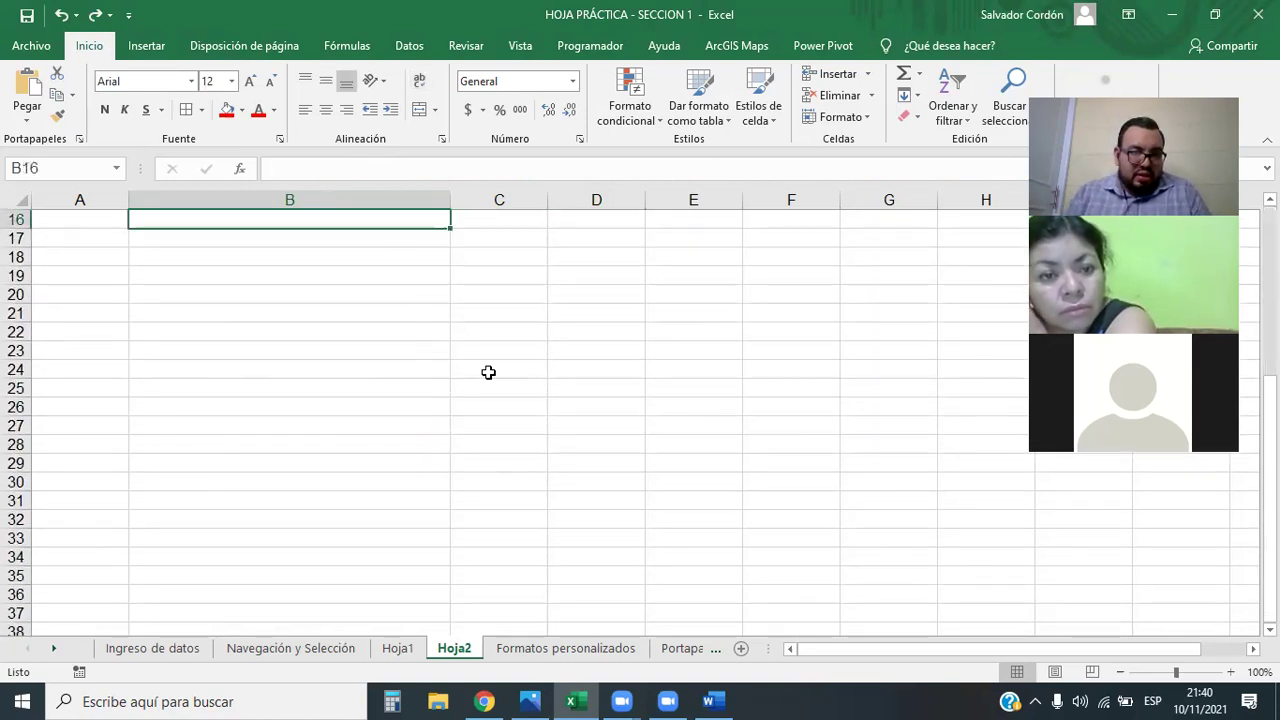
scroll(488, 372, "up", 3)
- Enter VENDEDOR 1 in C11 and fill the series down to VENDEDOR 10 in C20
left_click(499, 298)
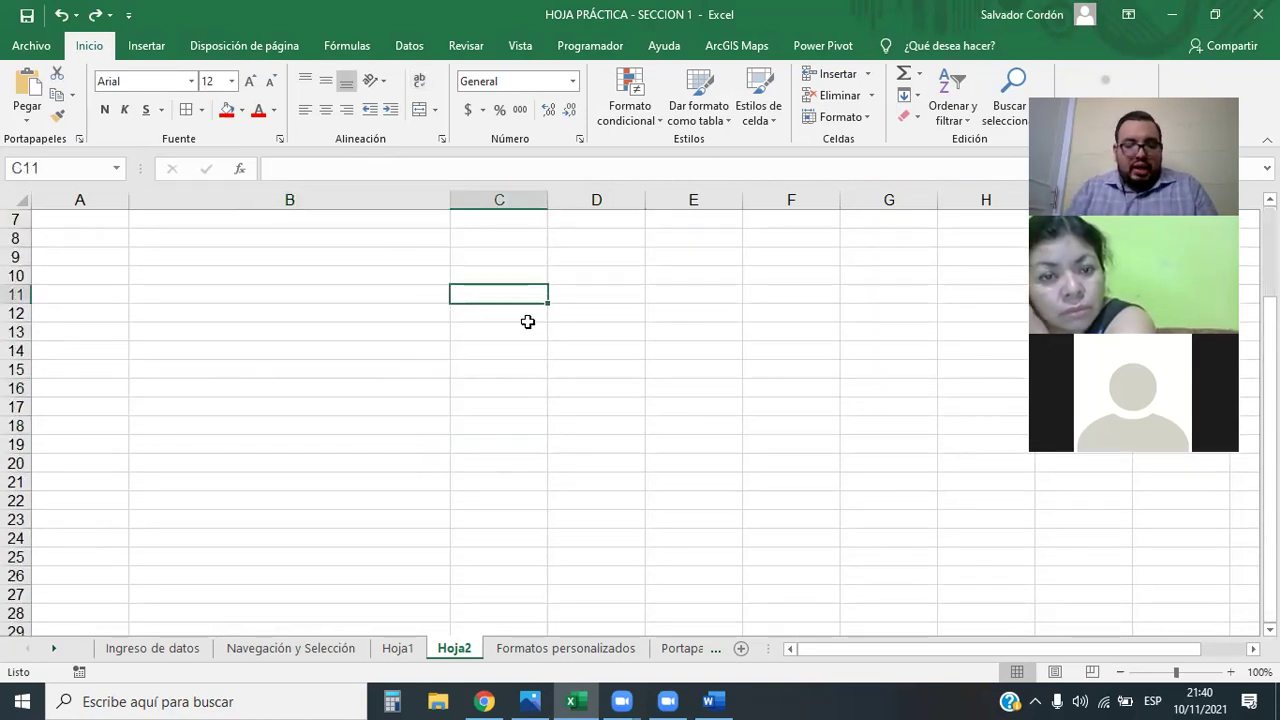
type("VENDE")
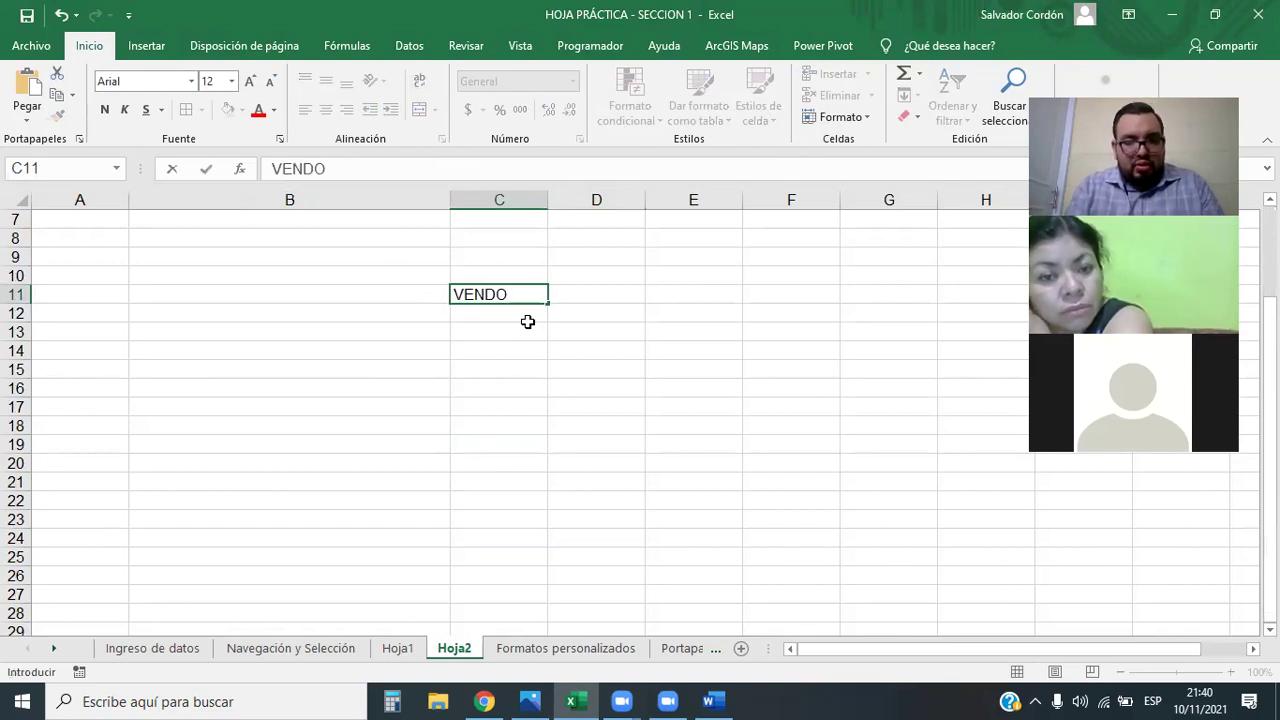
type("DOR 1")
key("Return")
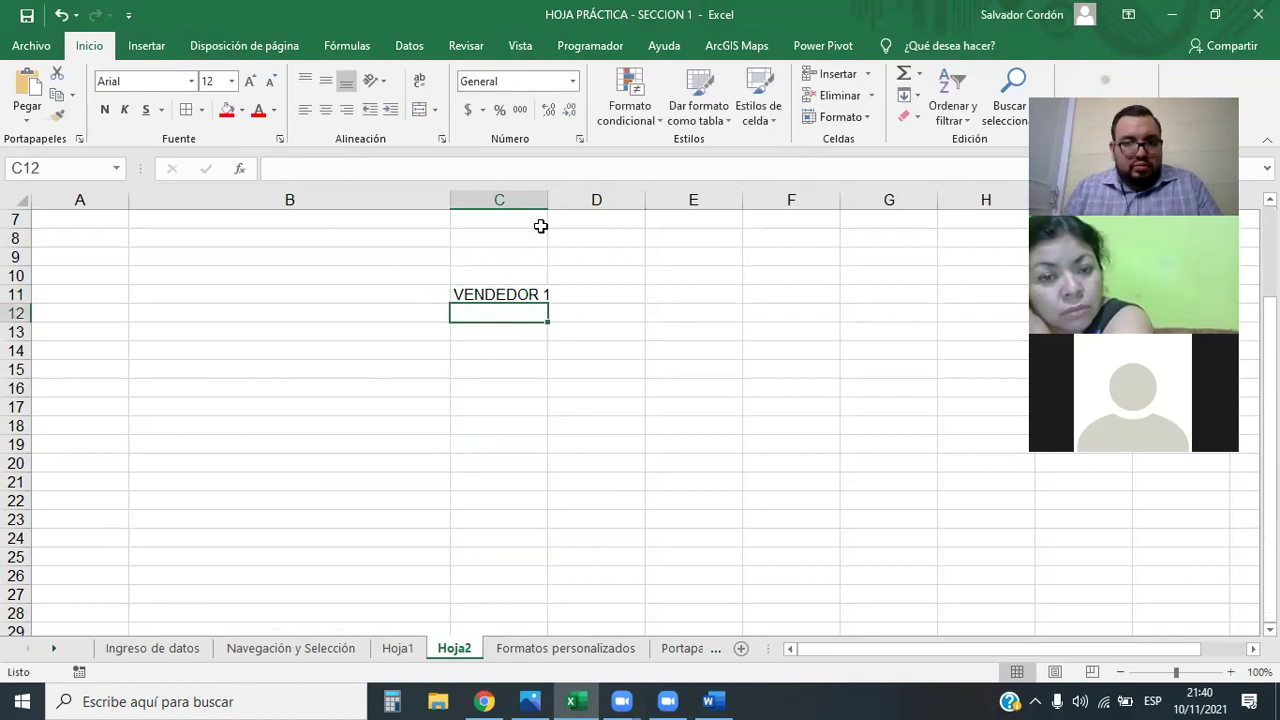
left_click_drag(565, 203, 574, 203)
left_click(563, 297)
left_click_drag(573, 303, 572, 470)
left_click(719, 425)
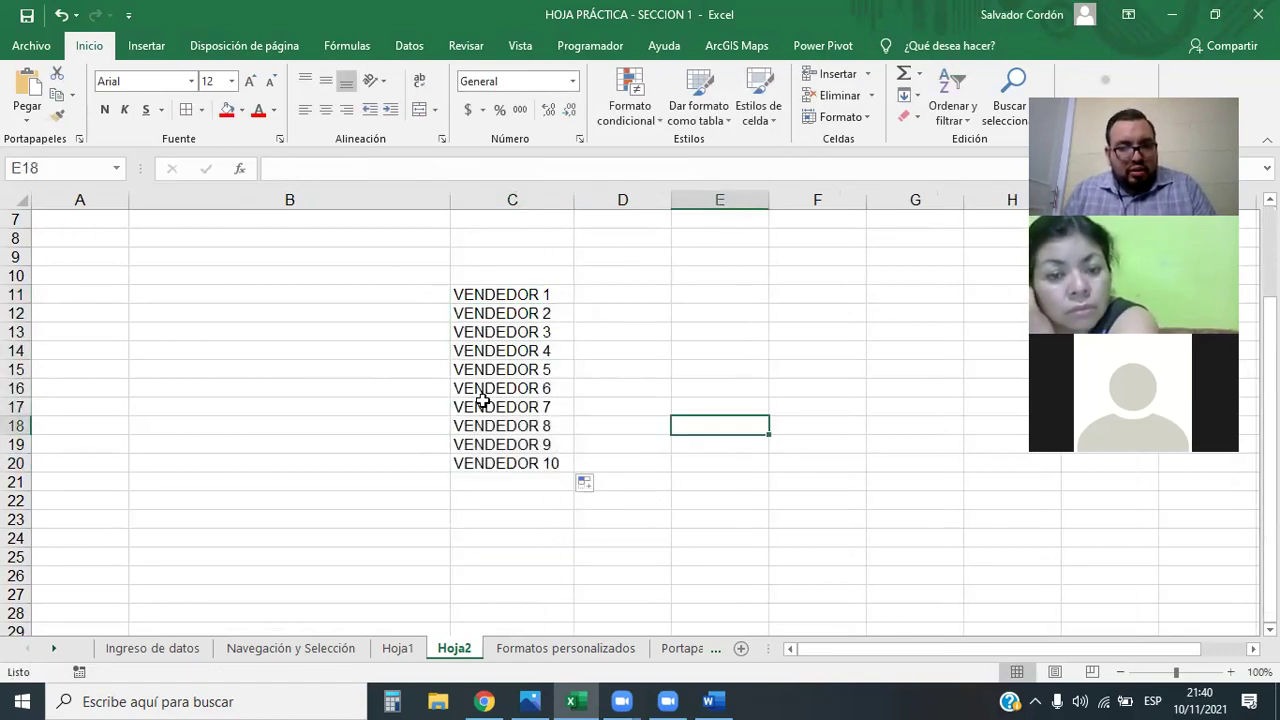
- Select the cells beside the vendor names and narrow column B
left_click_drag(468, 295, 509, 464)
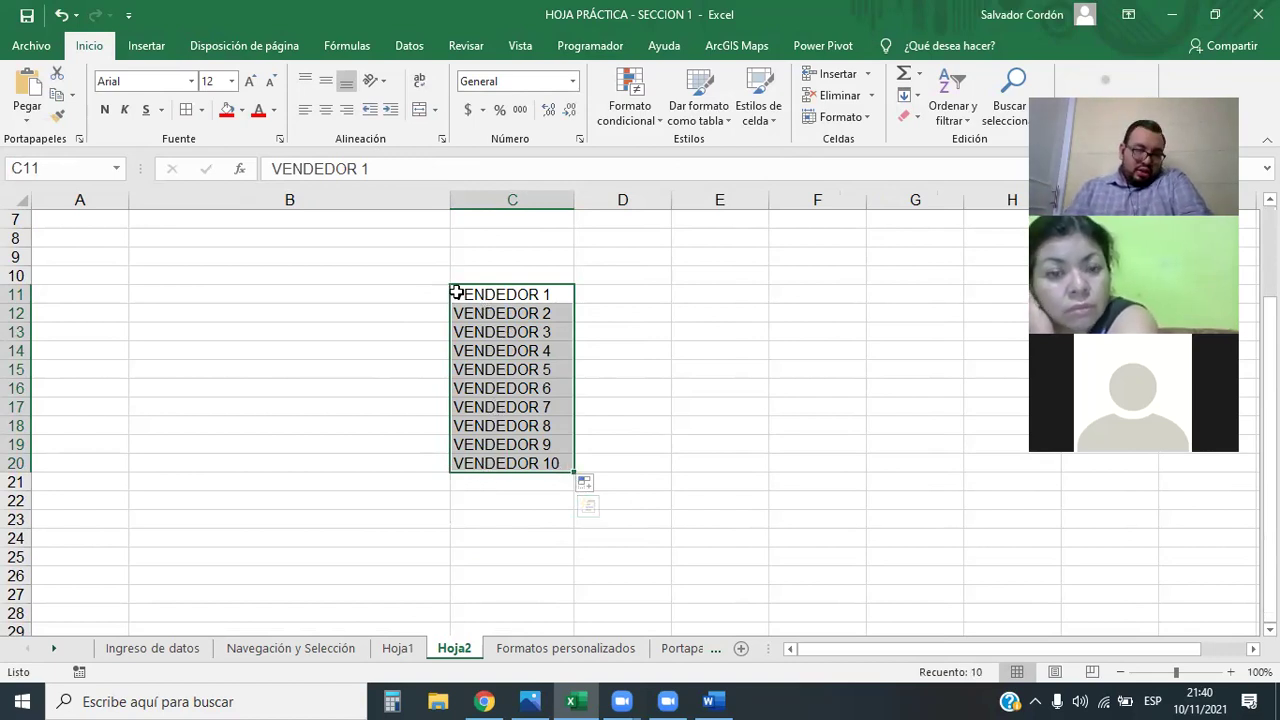
left_click_drag(434, 288, 434, 333)
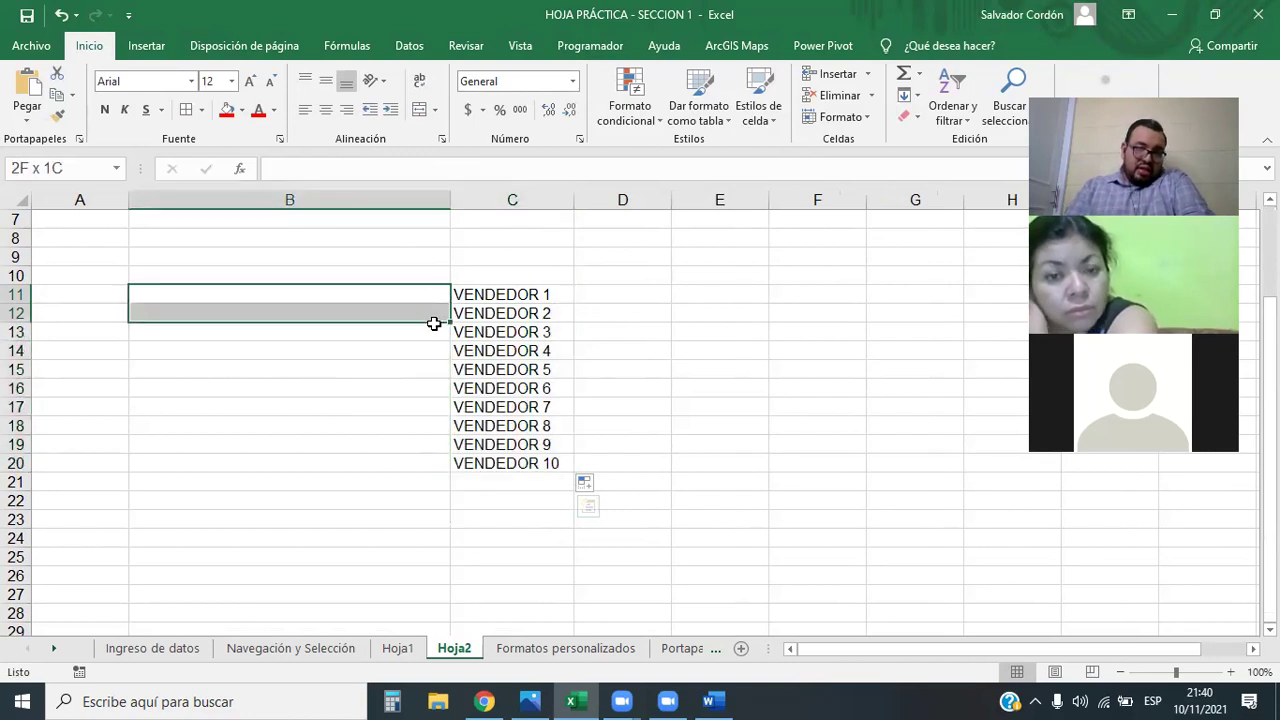
left_click_drag(610, 294, 598, 350)
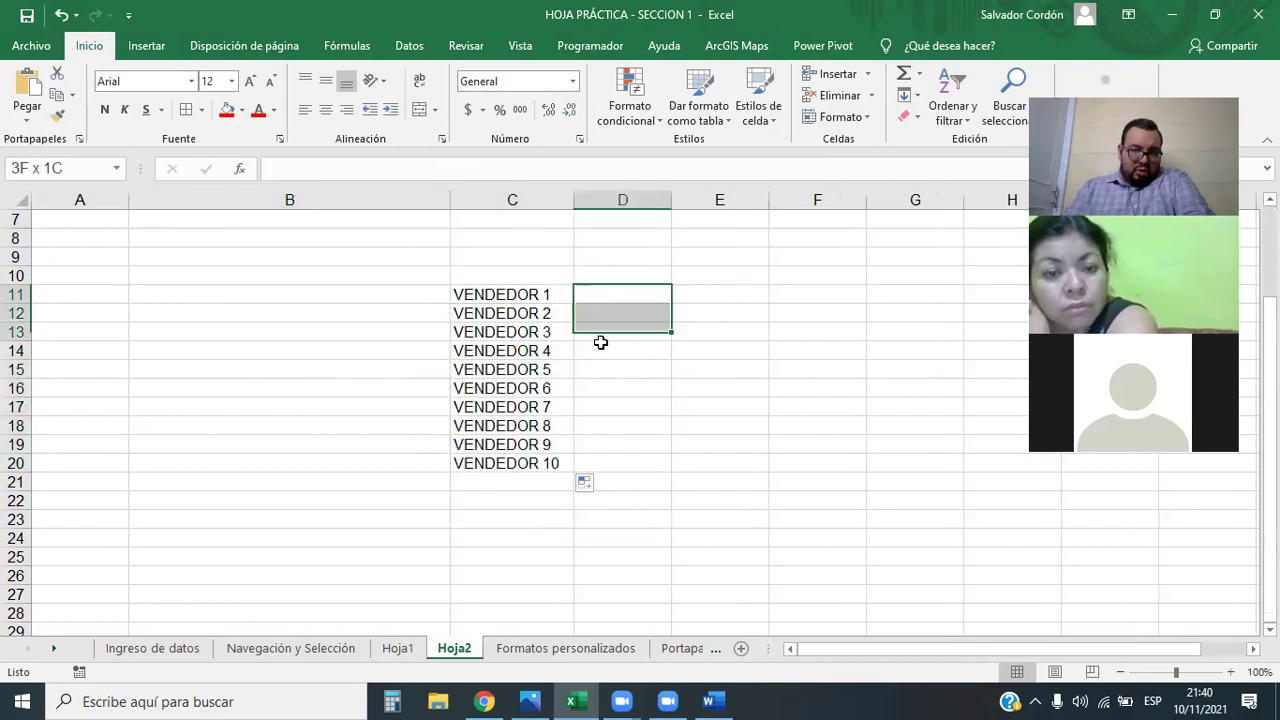
left_click_drag(421, 297, 428, 354)
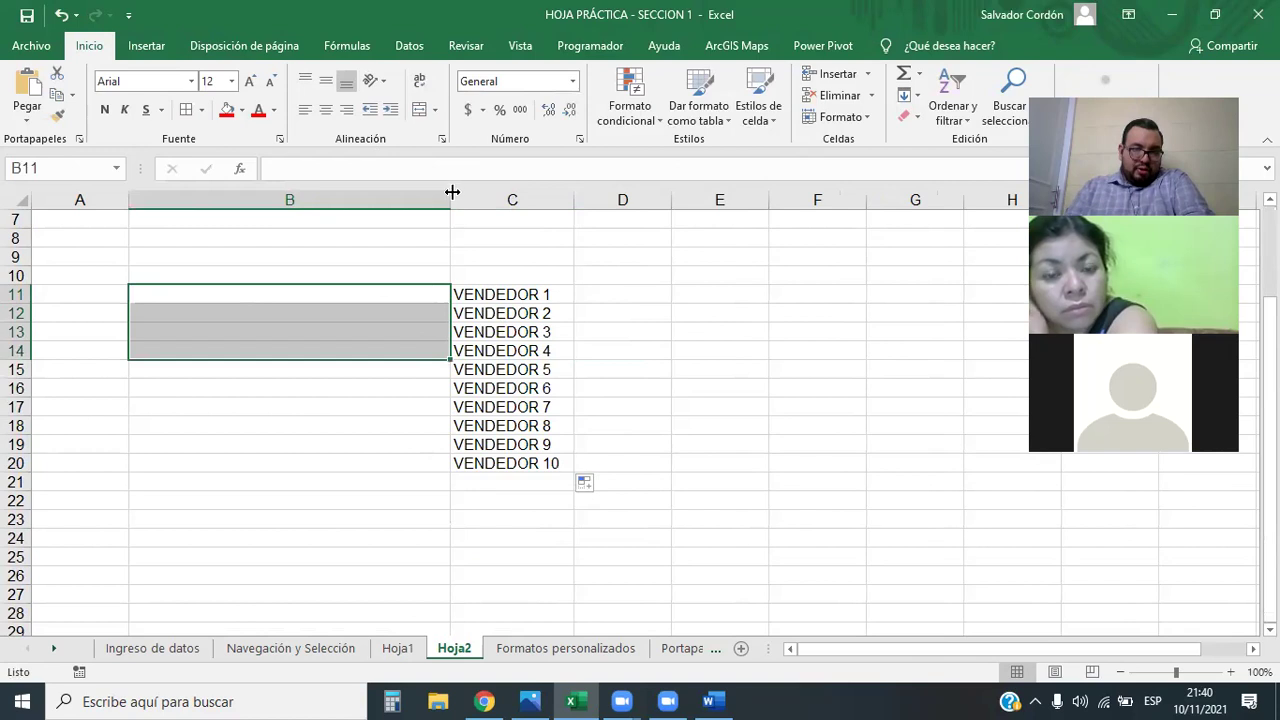
left_click_drag(450, 200, 245, 200)
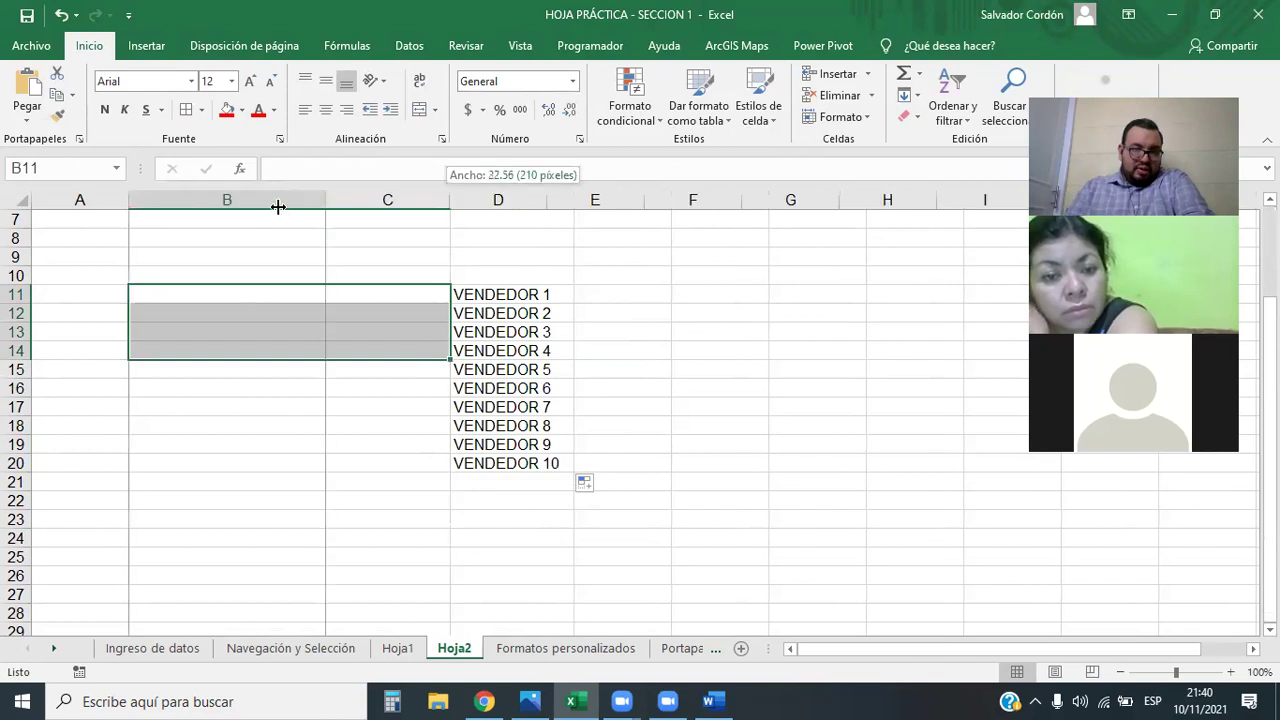
left_click(228, 292)
left_click(206, 310)
key("Up")
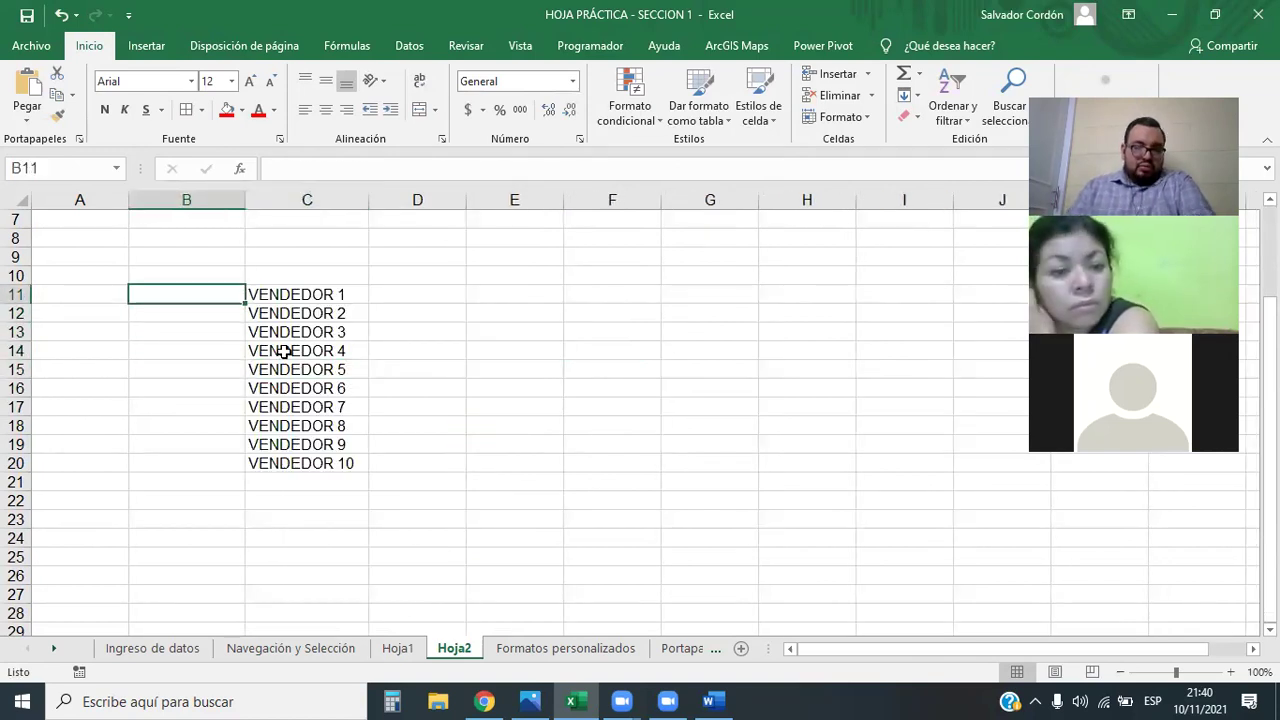
type("GRUPO")
key("BackSpace")
key("Return")
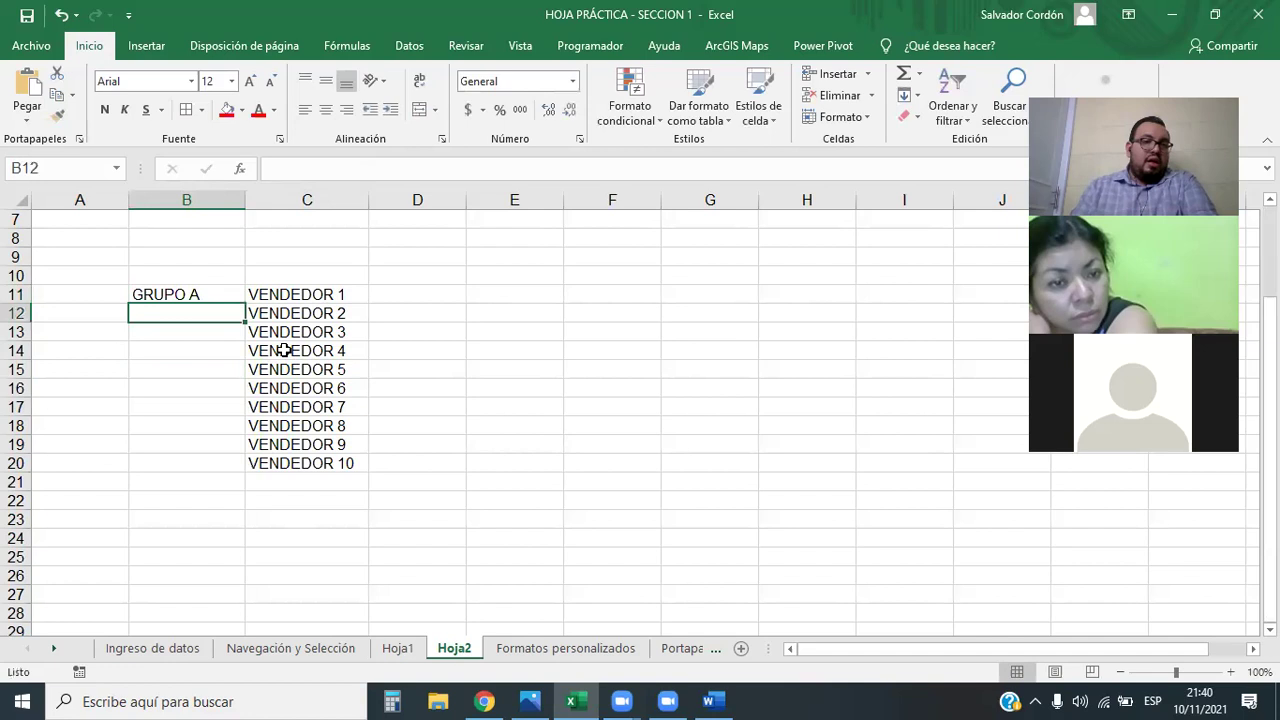
mouse_move(320, 294)
left_mouse_down()
mouse_move(329, 360)
mouse_move(329, 346)
left_mouse_up()
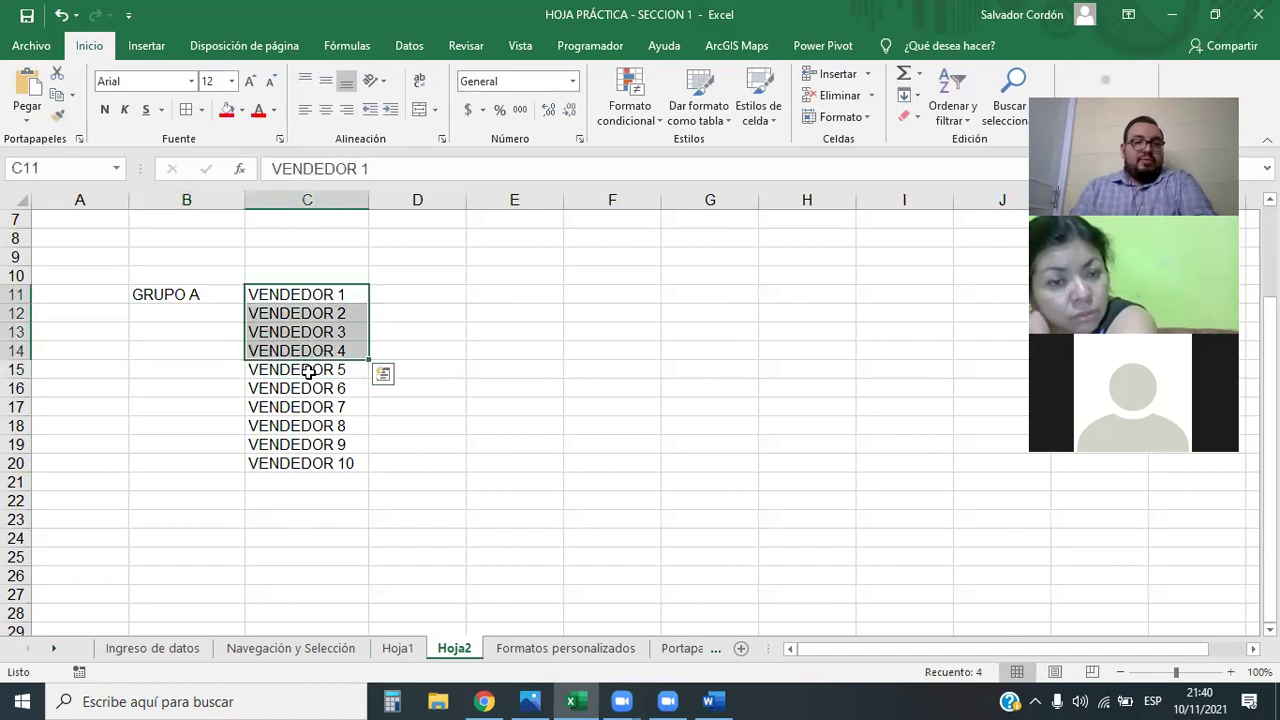
left_click_drag(220, 369, 224, 398)
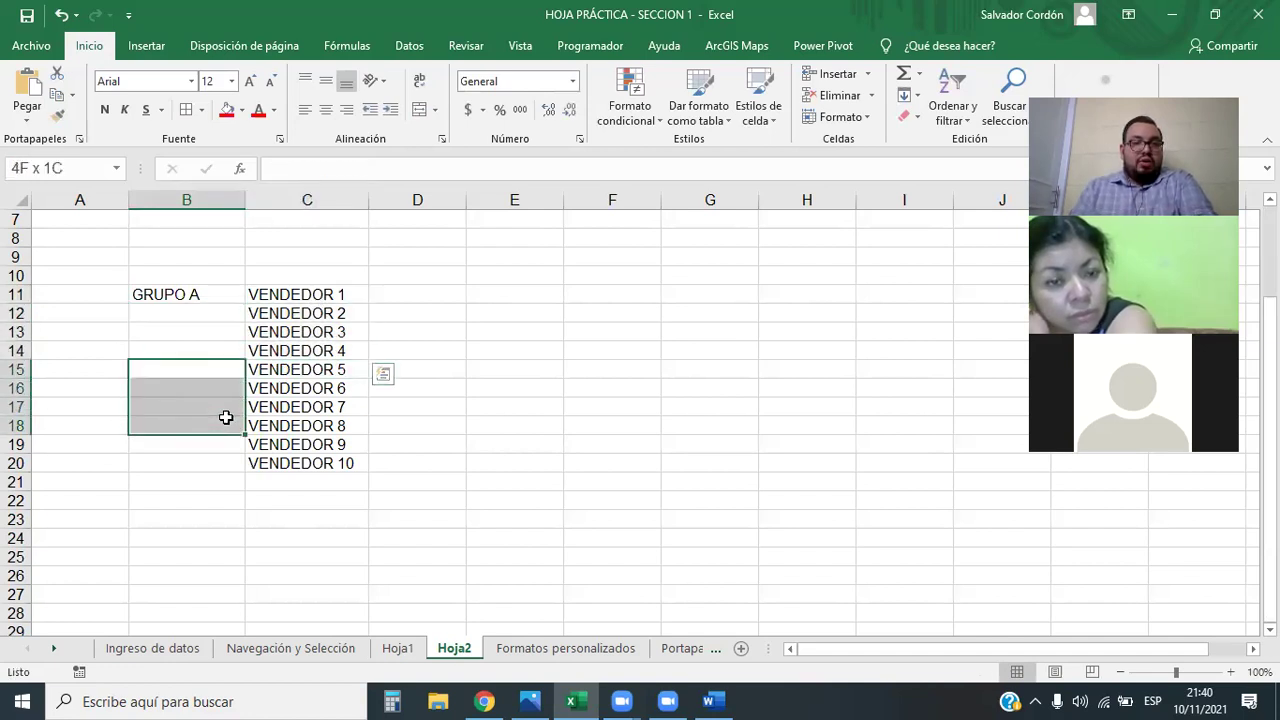
left_click(210, 368)
type("G")
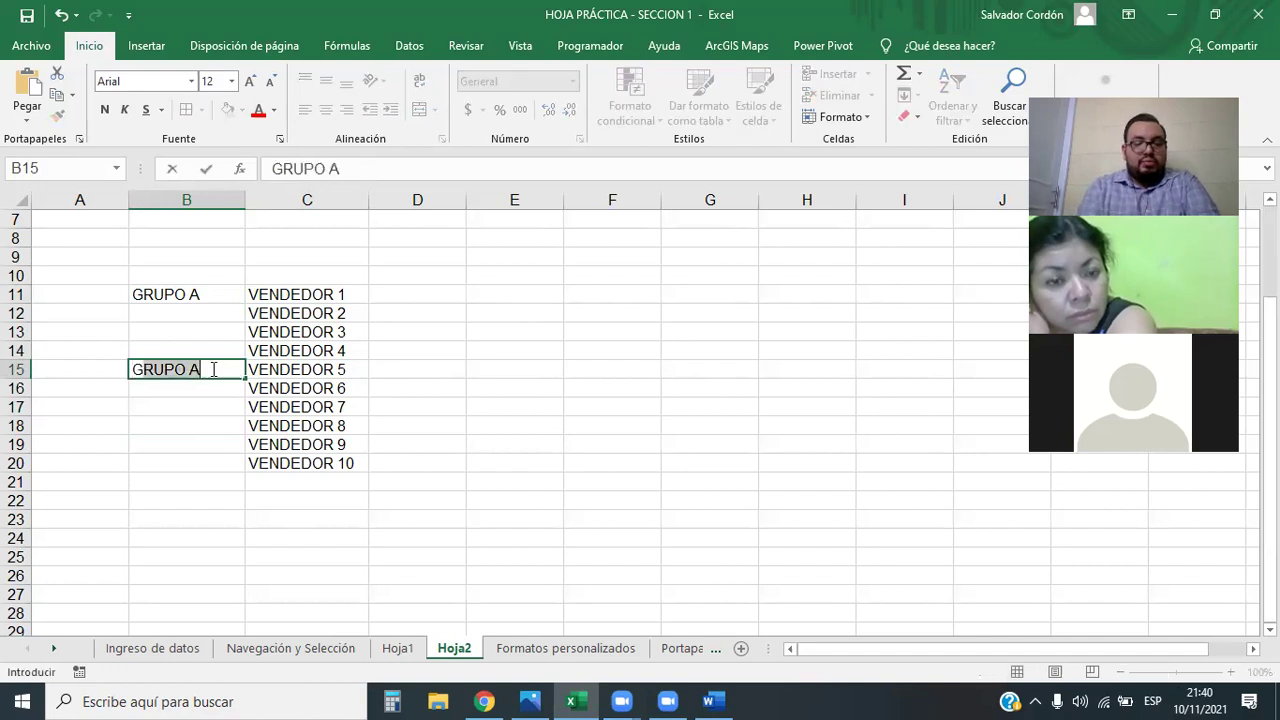
type("UPOB B")
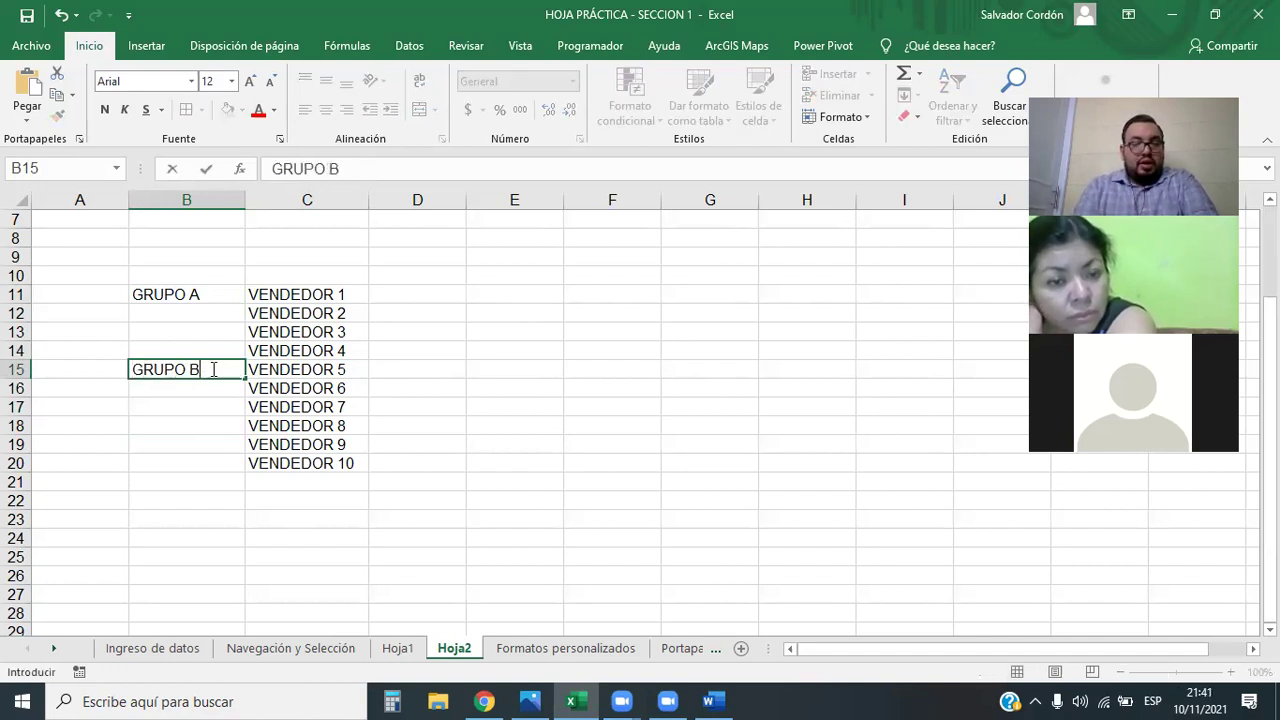
key("Tab")
key("ctrl+Down")
left_click_drag(200, 426, 211, 463)
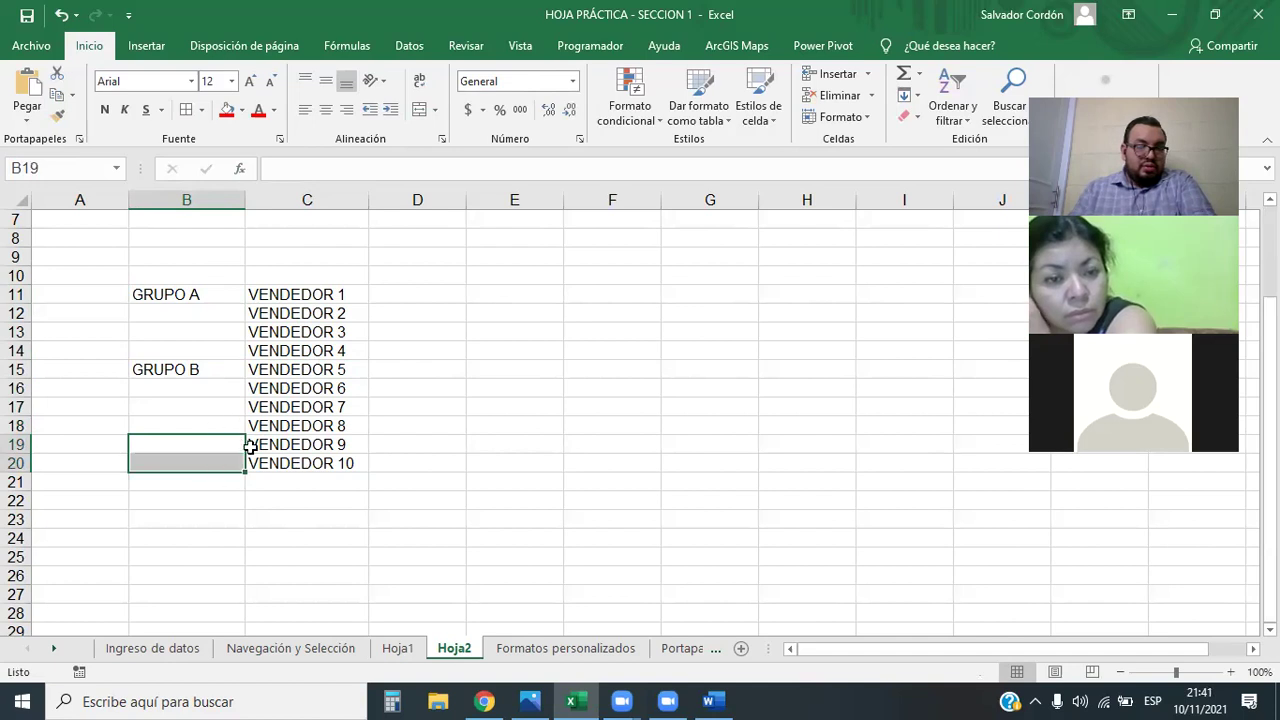
left_click(228, 372)
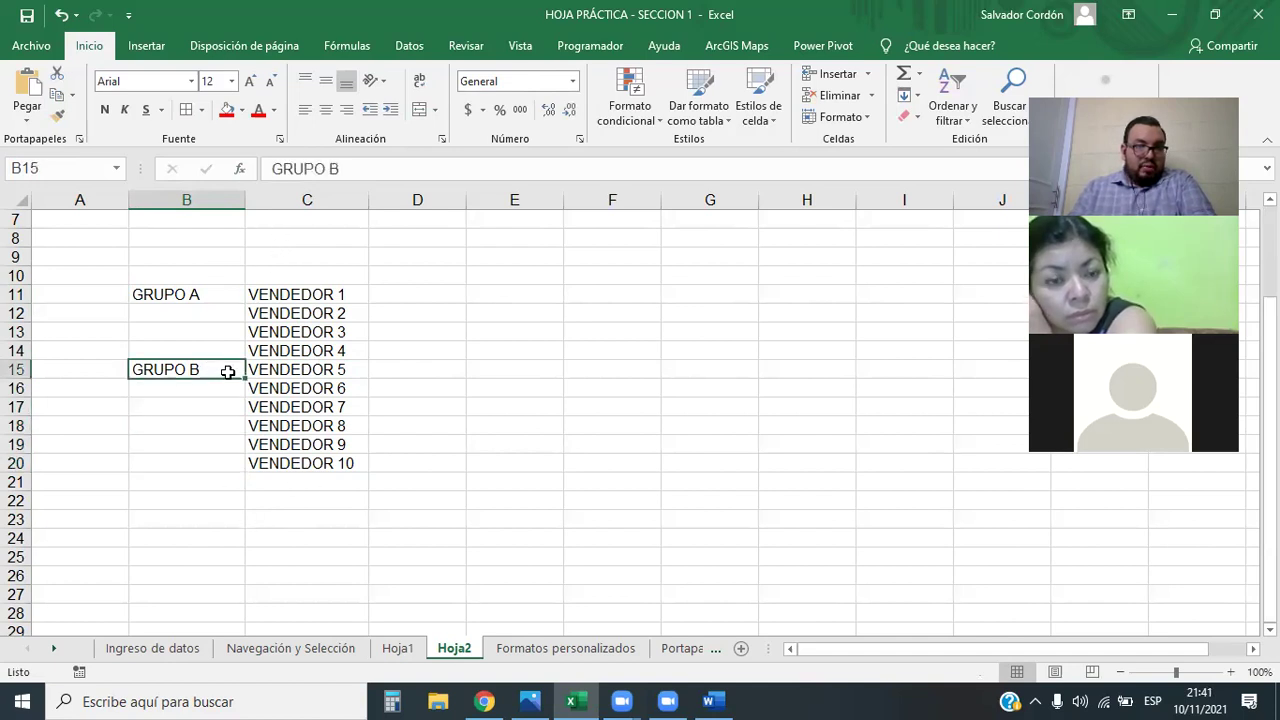
left_click_drag(224, 381, 231, 386)
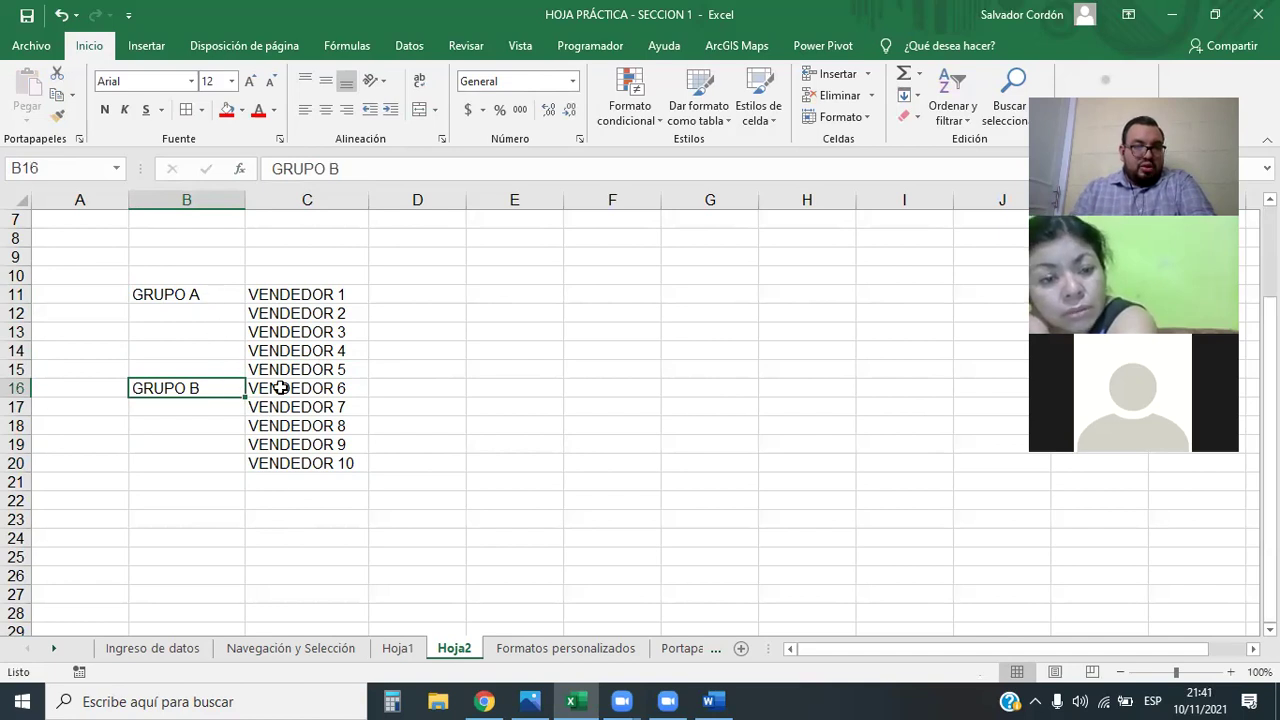
left_click_drag(280, 388, 289, 463)
left_click_drag(288, 294, 294, 369)
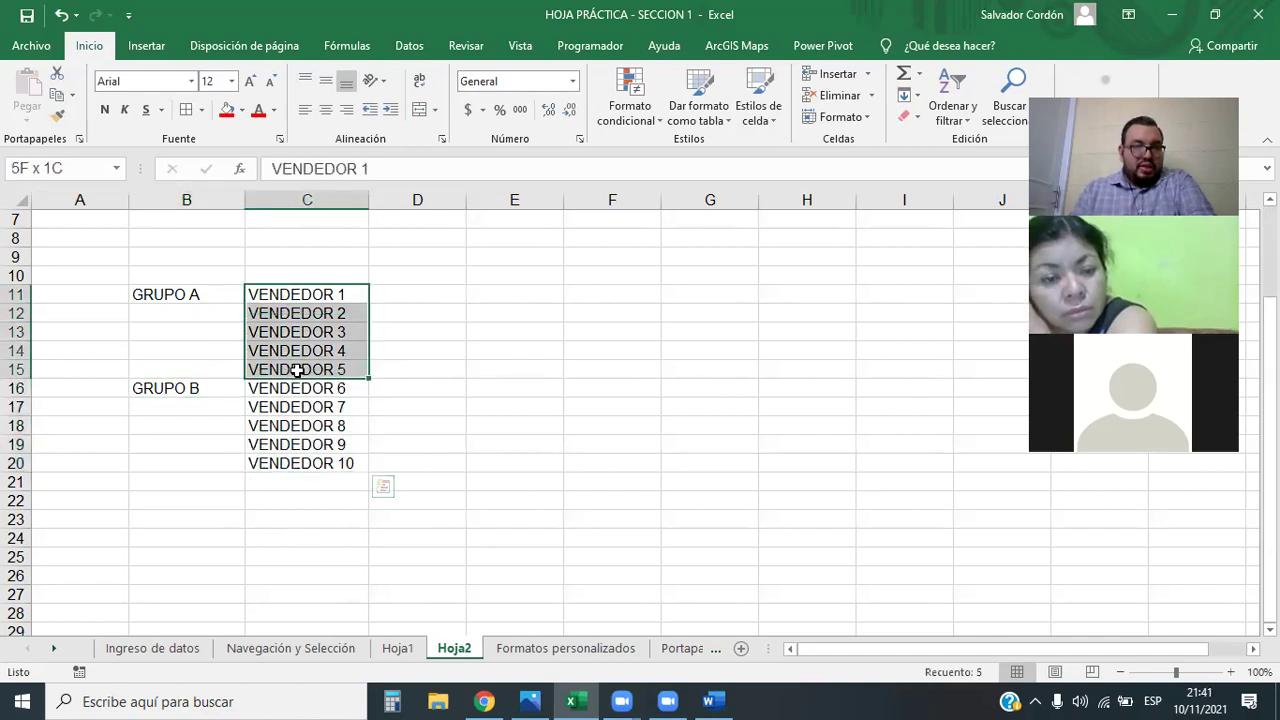
left_click(434, 460)
left_click(196, 396)
left_click(344, 460)
left_click(614, 385)
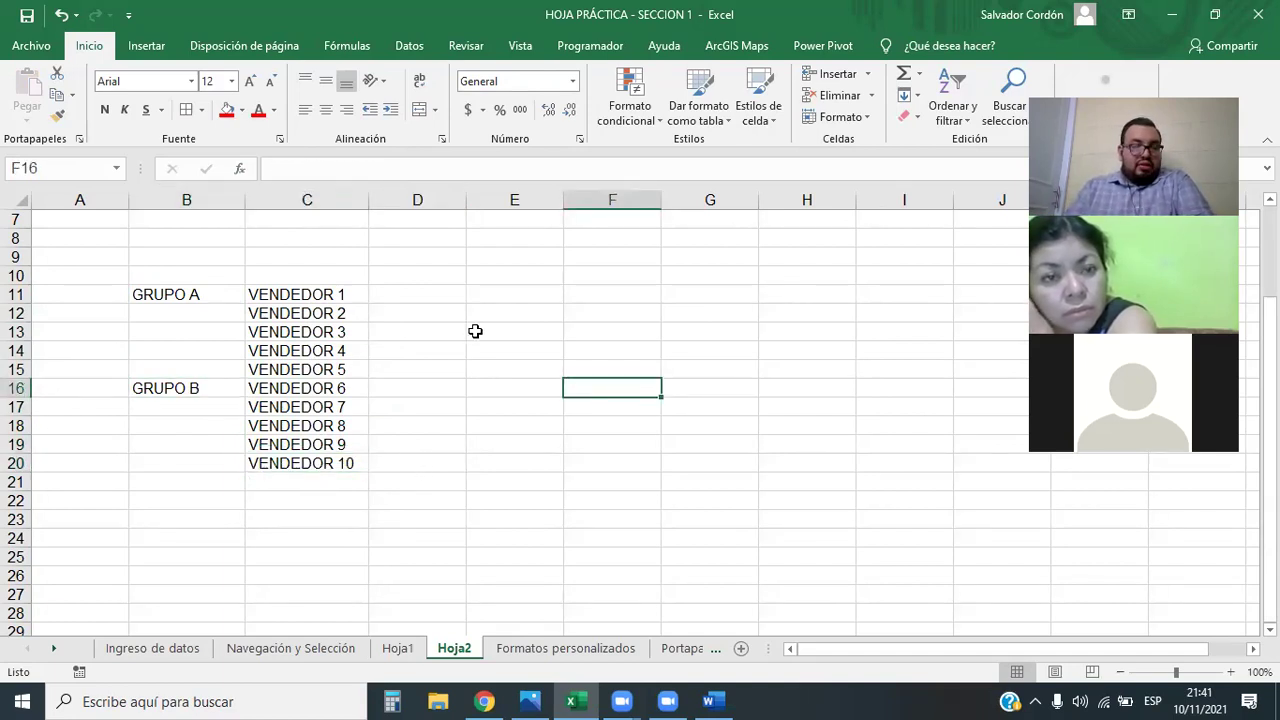
left_click_drag(214, 290, 314, 366)
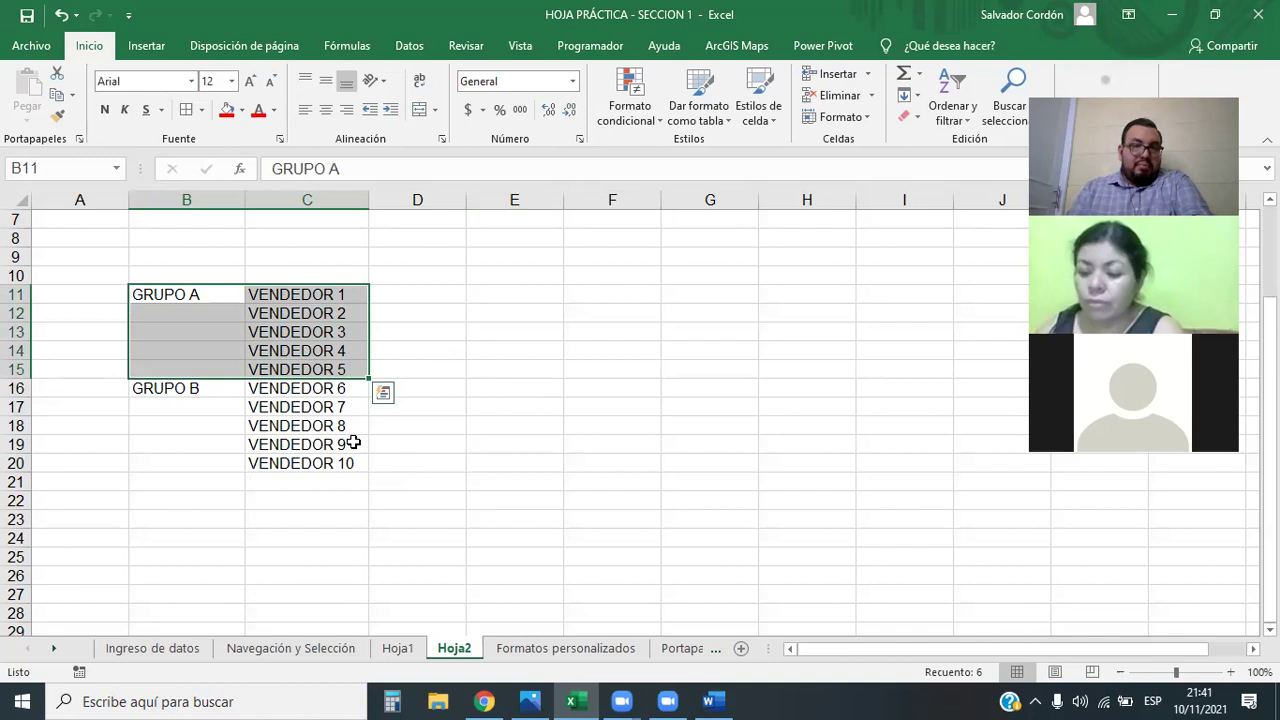
left_click(232, 333)
left_click(214, 294)
left_click_drag(214, 294, 309, 366)
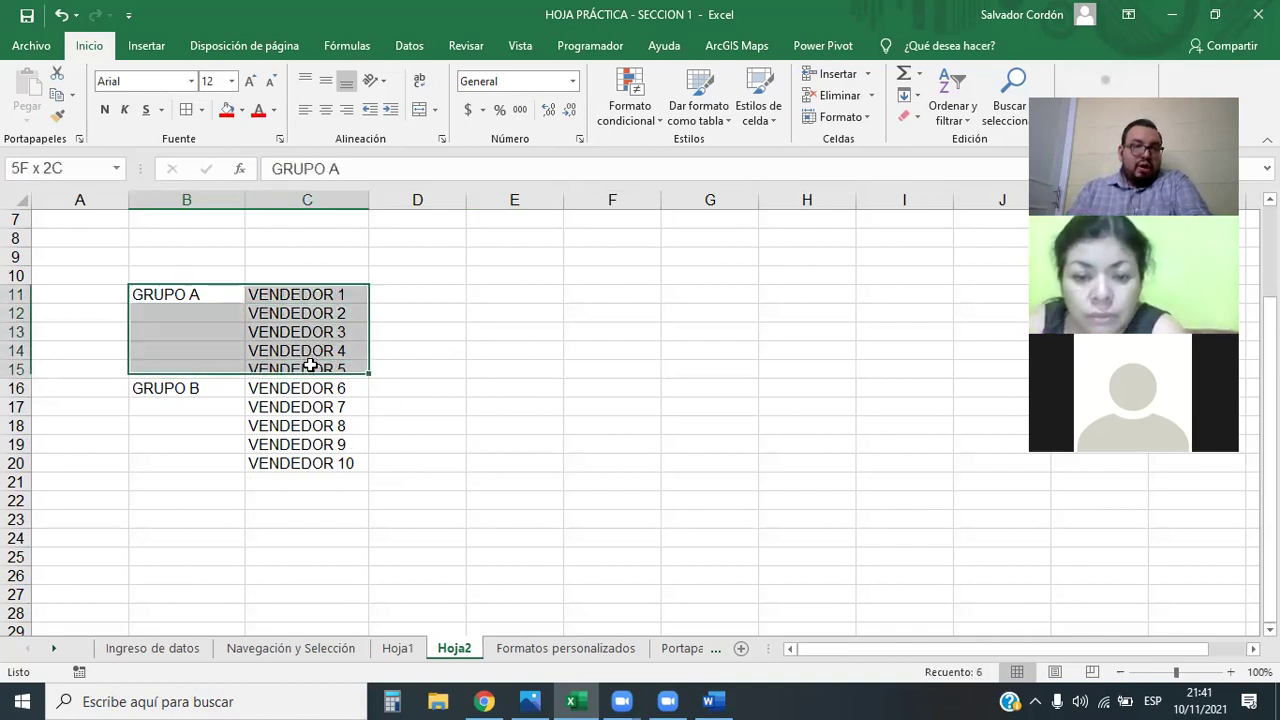
left_click(336, 300)
left_click(335, 369)
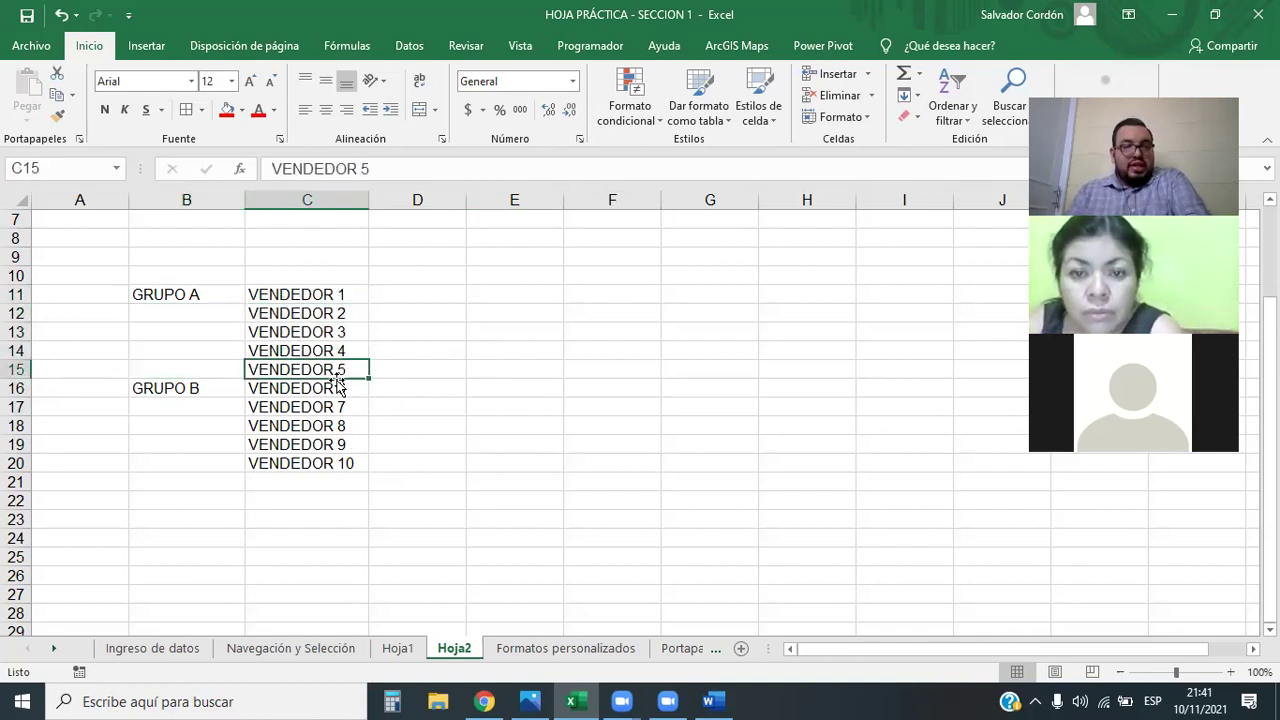
left_click(254, 501)
left_click(211, 562)
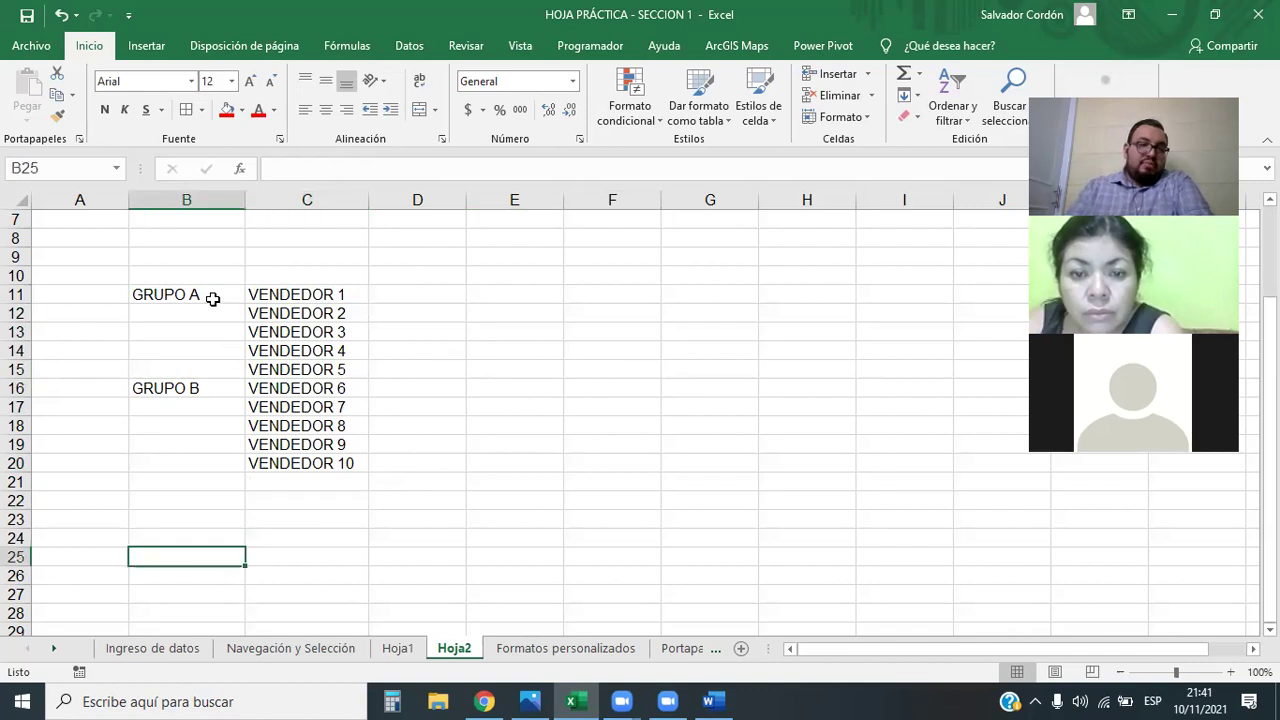
left_click_drag(205, 288, 278, 290)
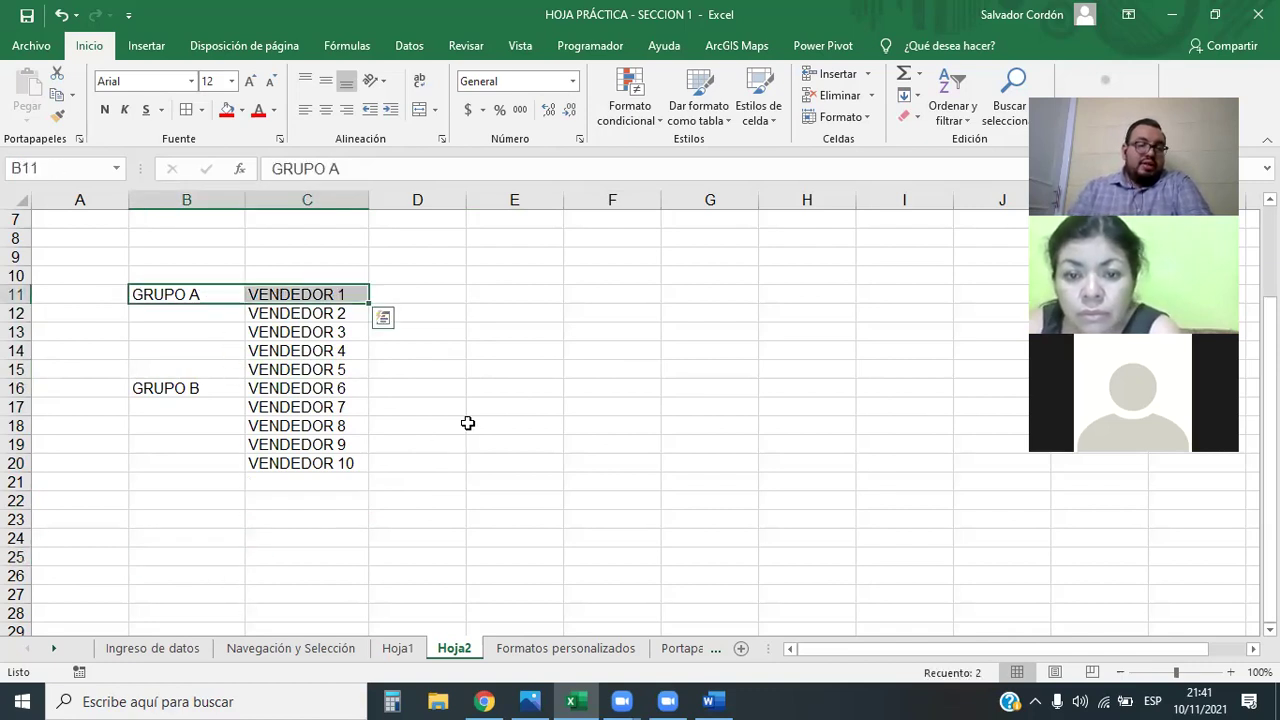
left_click_drag(205, 390, 318, 388)
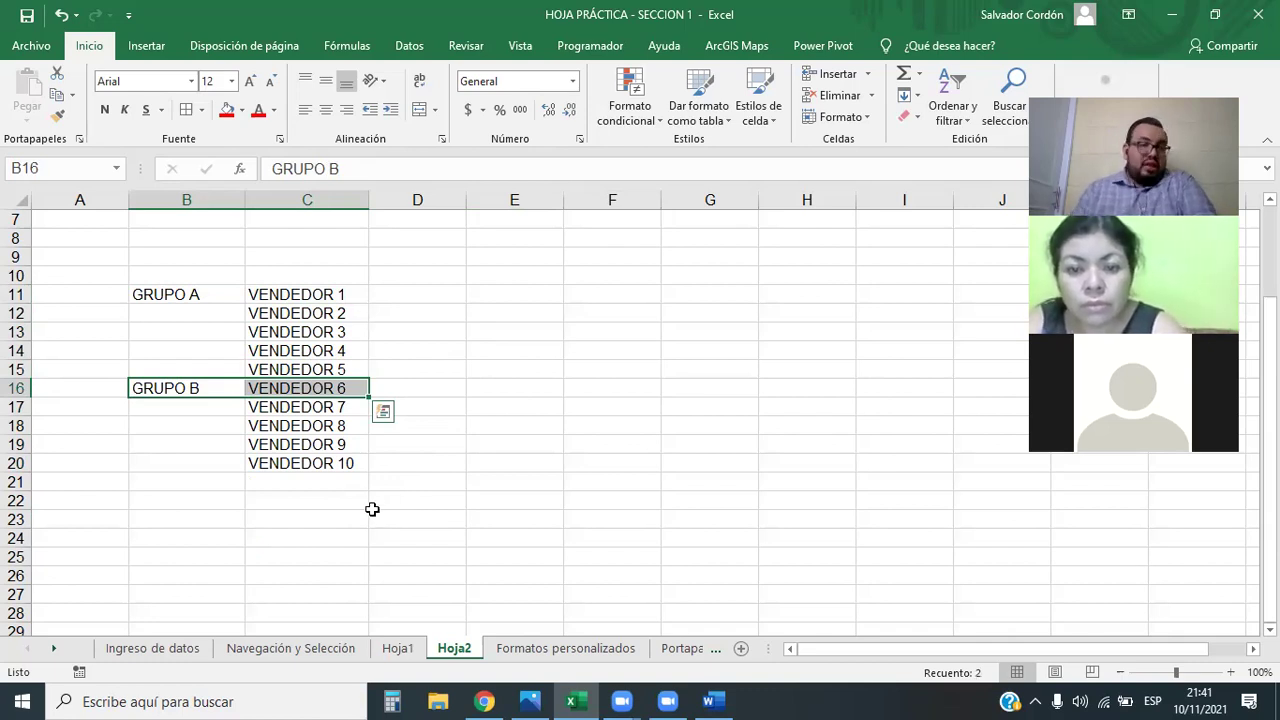
left_click(467, 443)
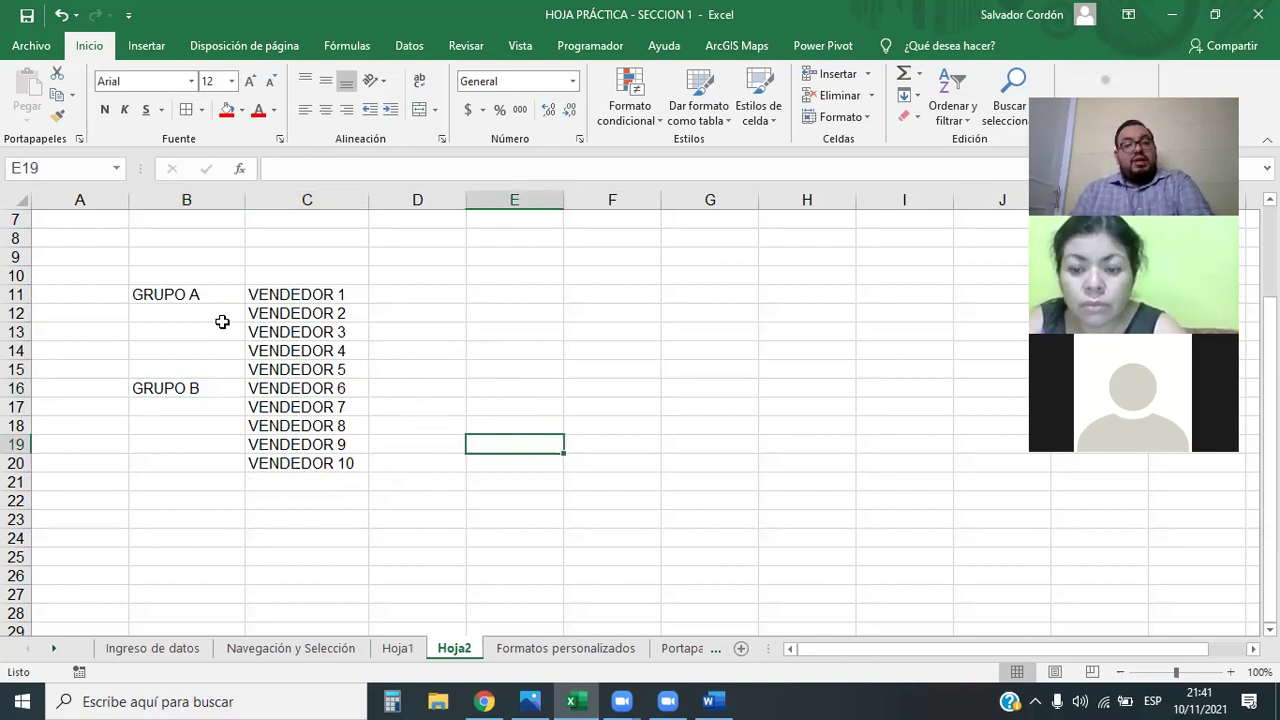
- Merge B11:B15 and B16:B20 separately with Combinar y centrar, then undo the merges
left_click_drag(206, 296, 222, 365)
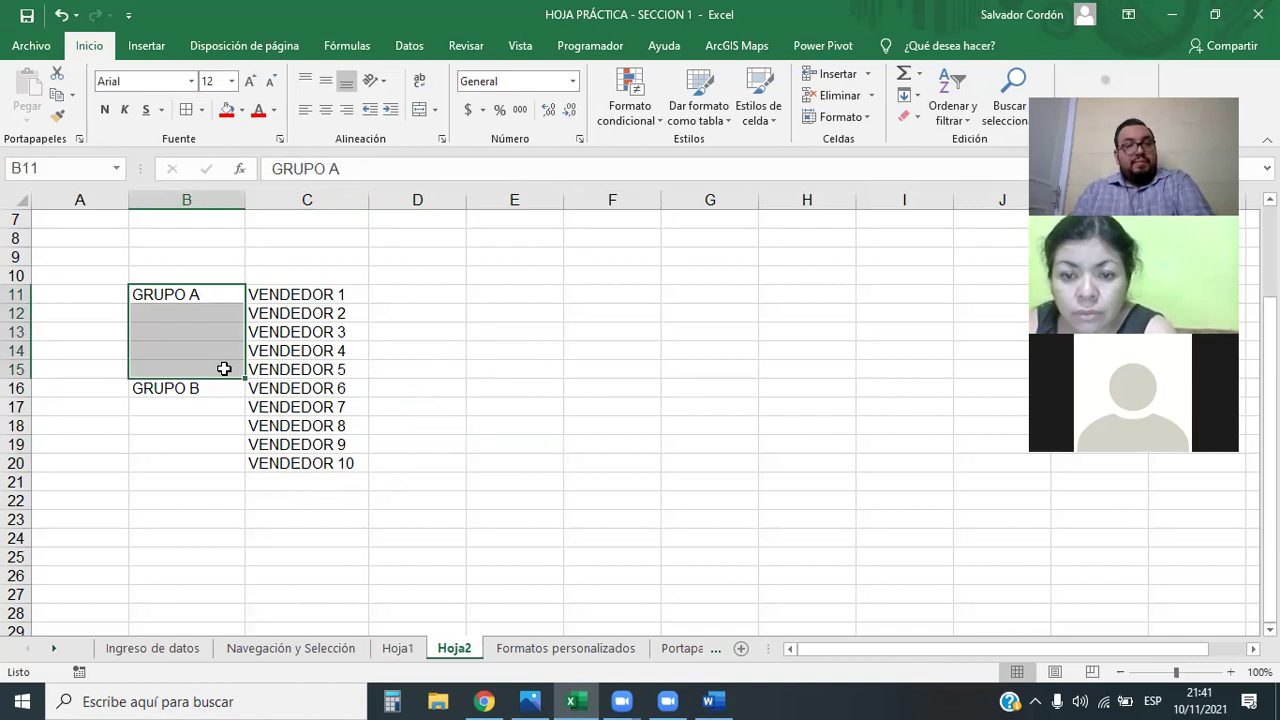
left_click(422, 112)
left_click_drag(199, 386, 211, 457)
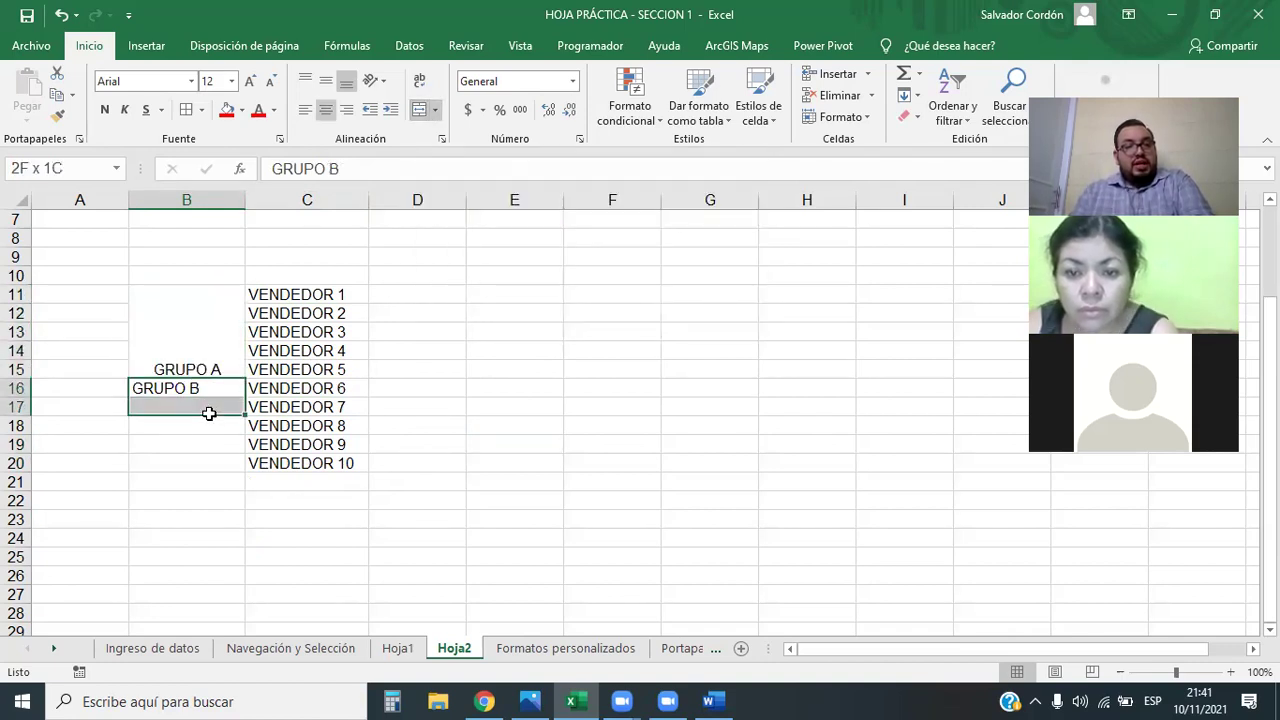
left_click(422, 112)
left_click(514, 463)
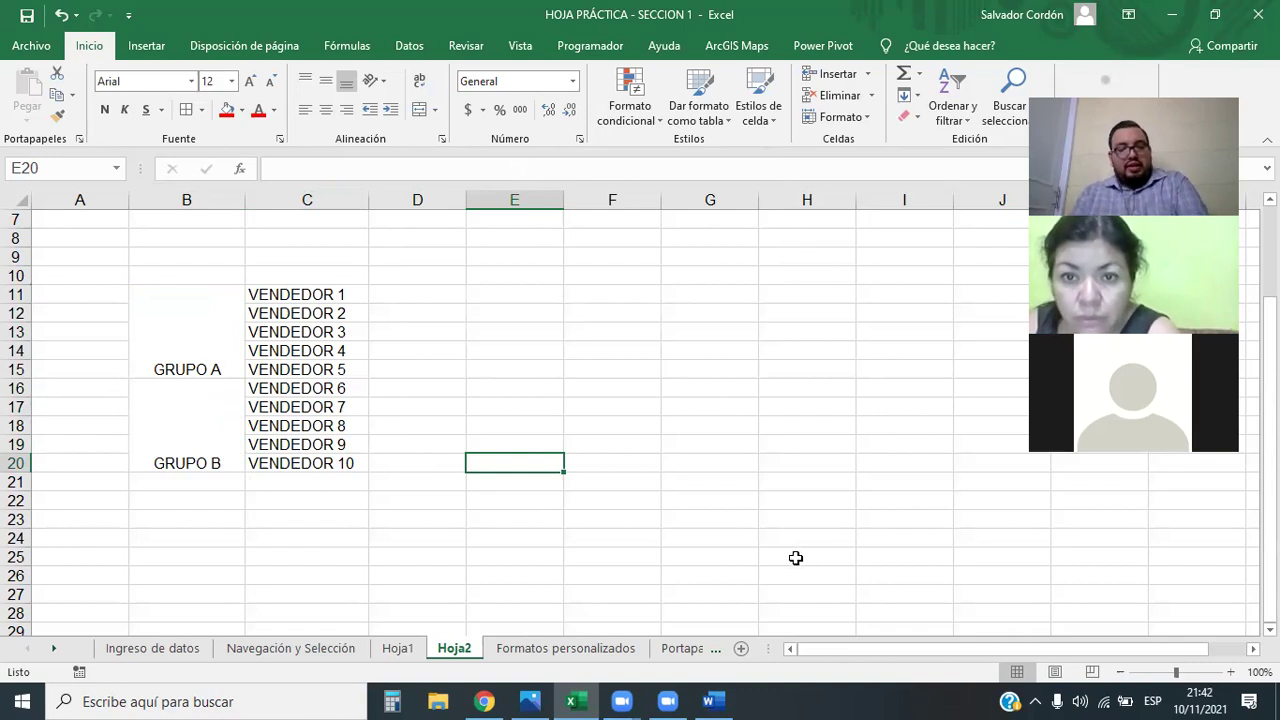
key("ctrl+z")
key("ctrl+z")
left_click(797, 557)
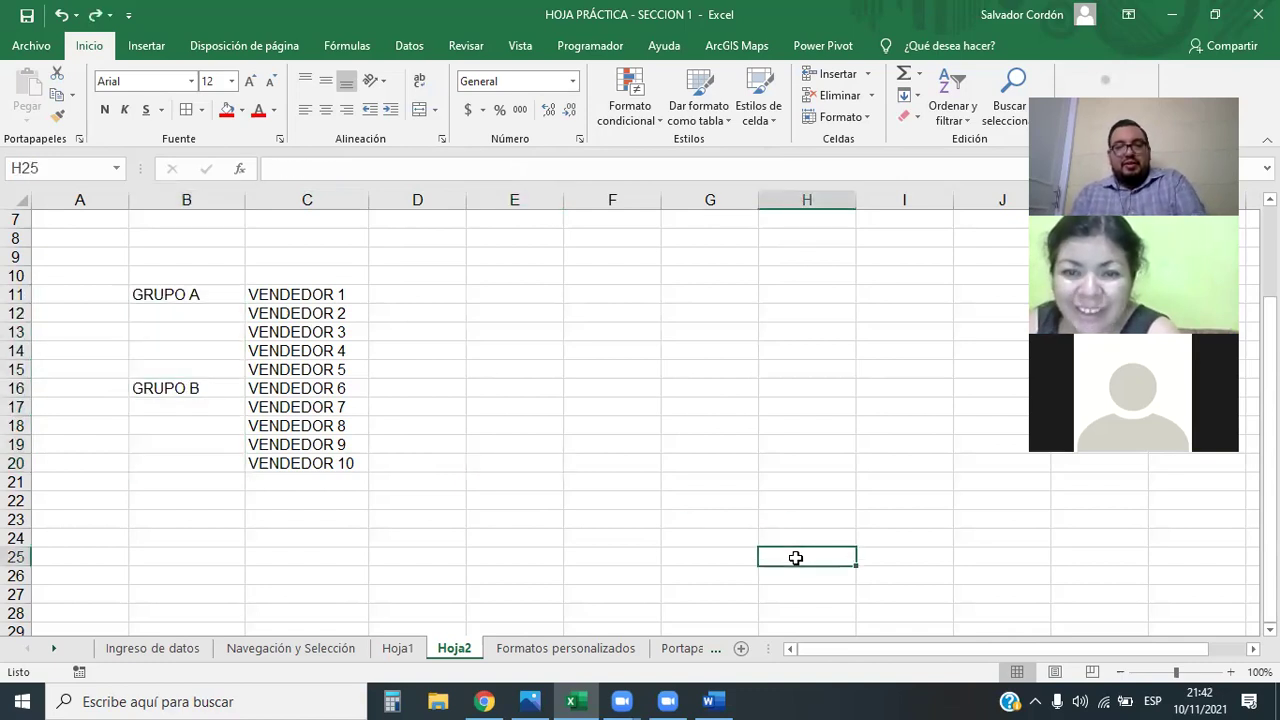
- Merge both five-cell blocks beside the vendors and middle-align GRUPO A and GRUPO B
left_click_drag(209, 292, 228, 460)
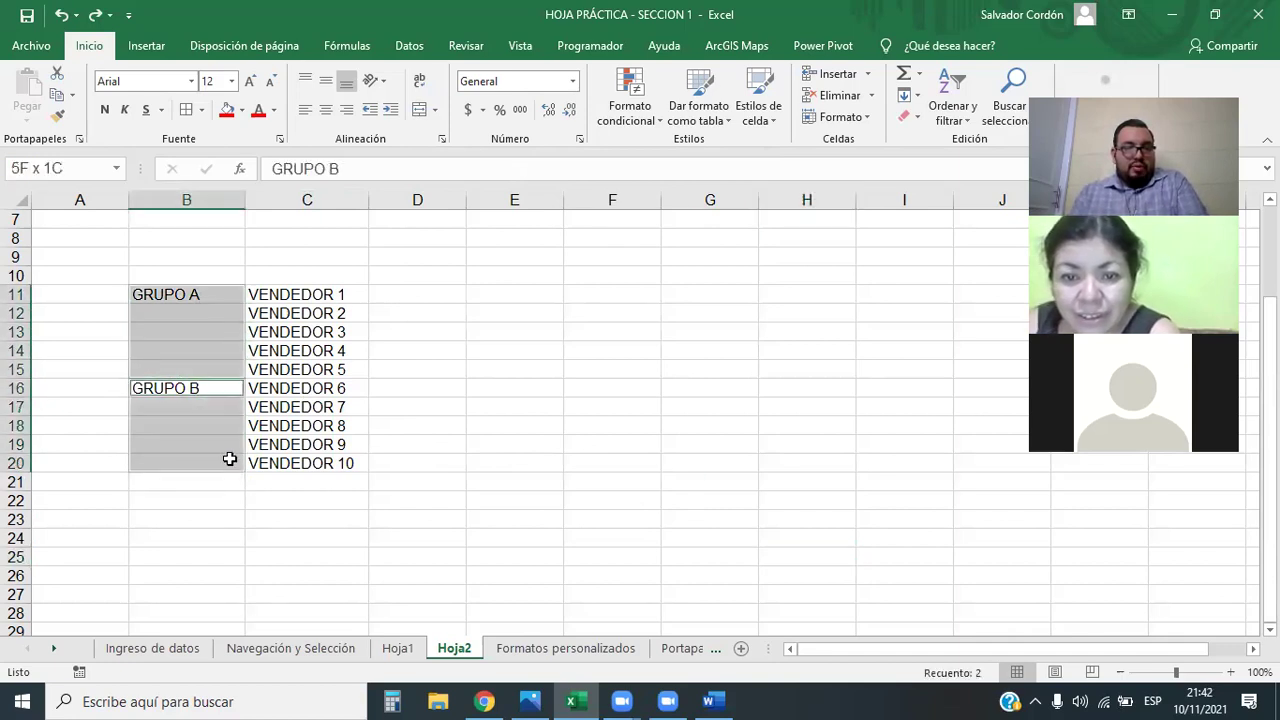
left_click(419, 109)
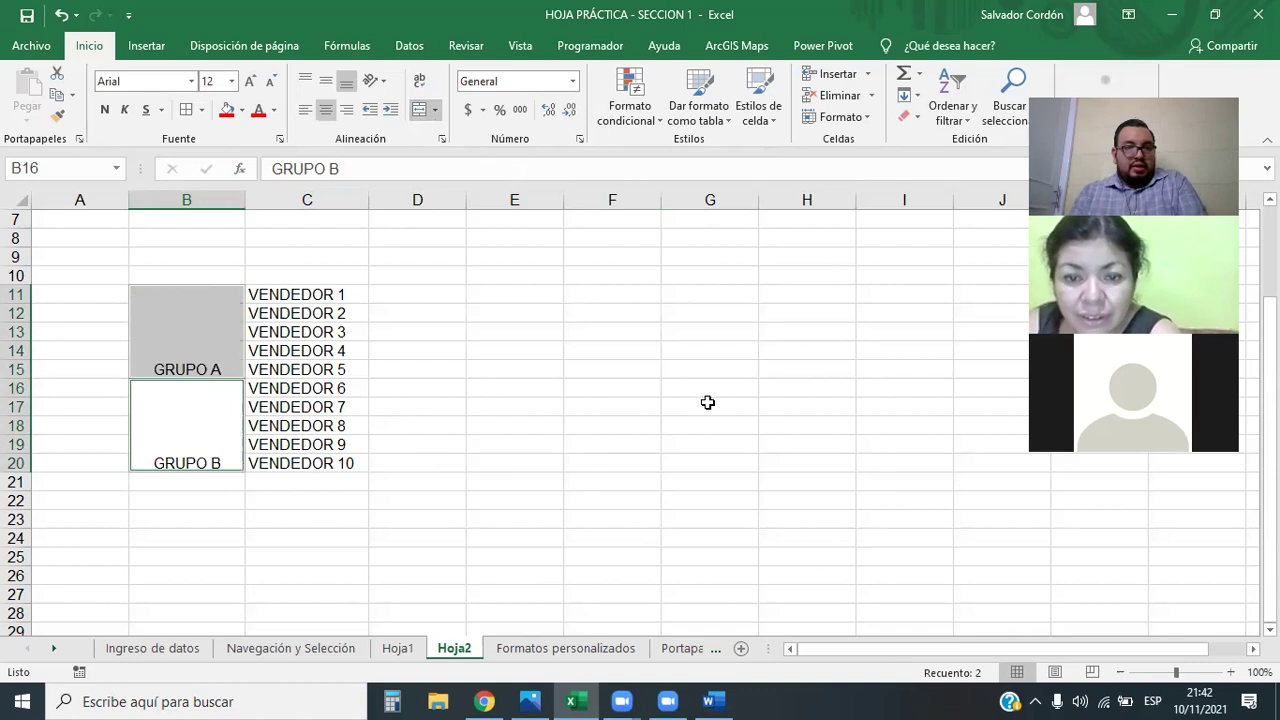
left_click(706, 404)
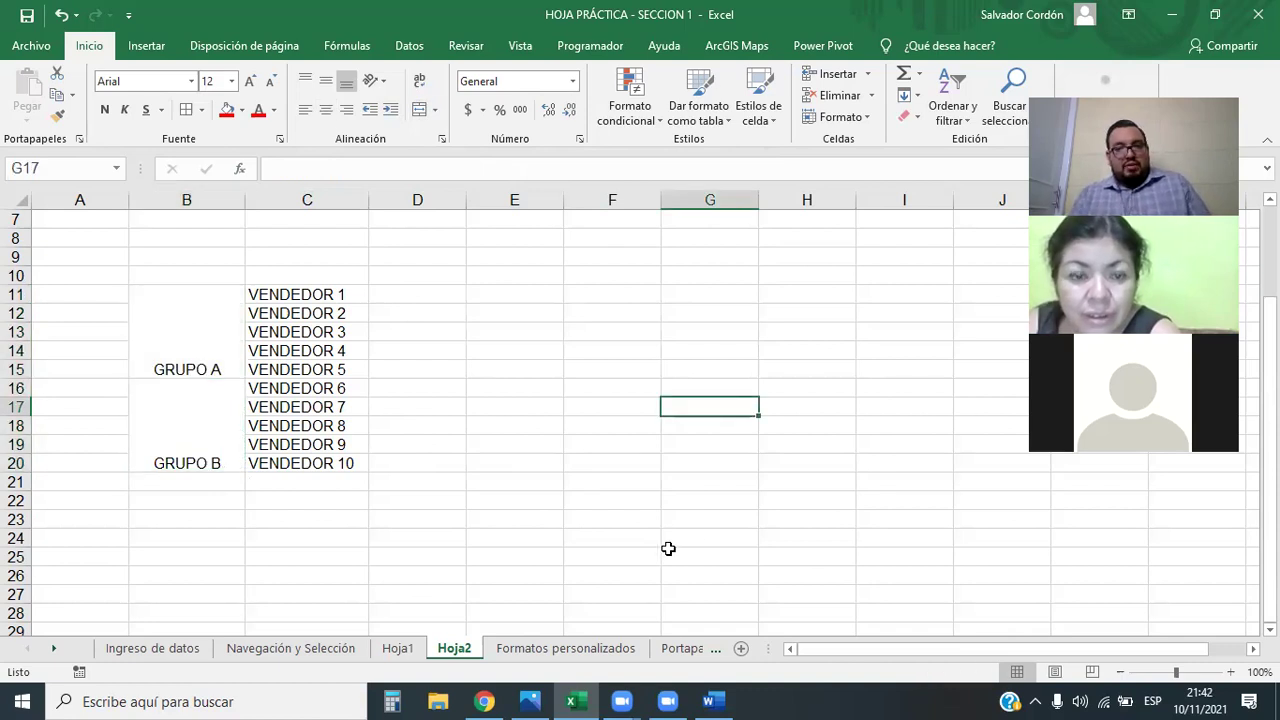
left_click_drag(226, 323, 223, 443)
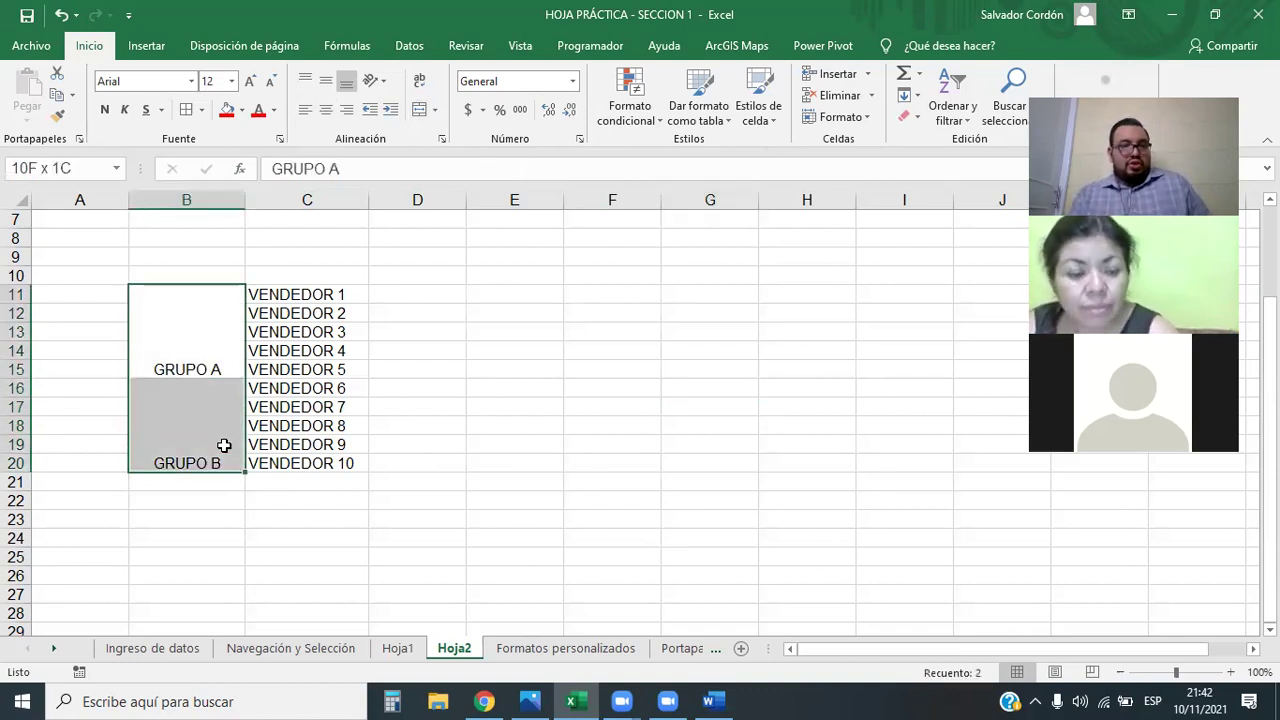
left_click(468, 465)
left_click_drag(191, 317, 194, 425)
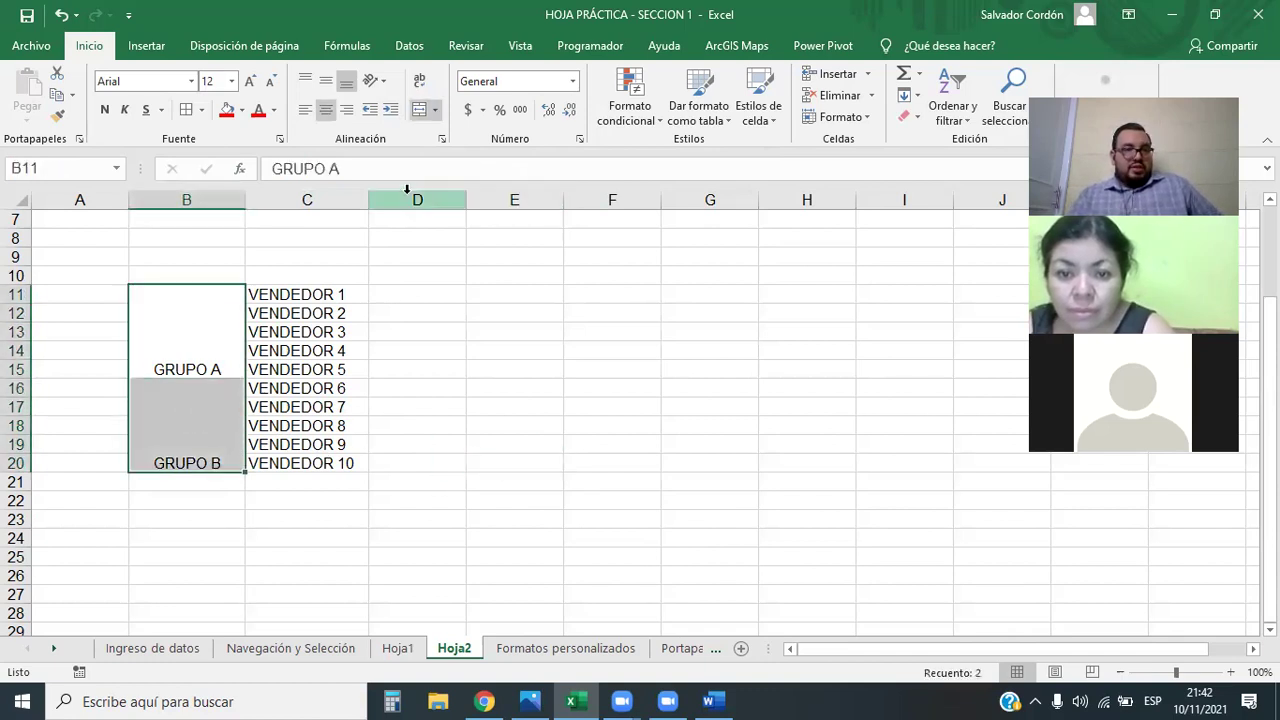
left_click(325, 80)
left_click(562, 462)
left_click(210, 325)
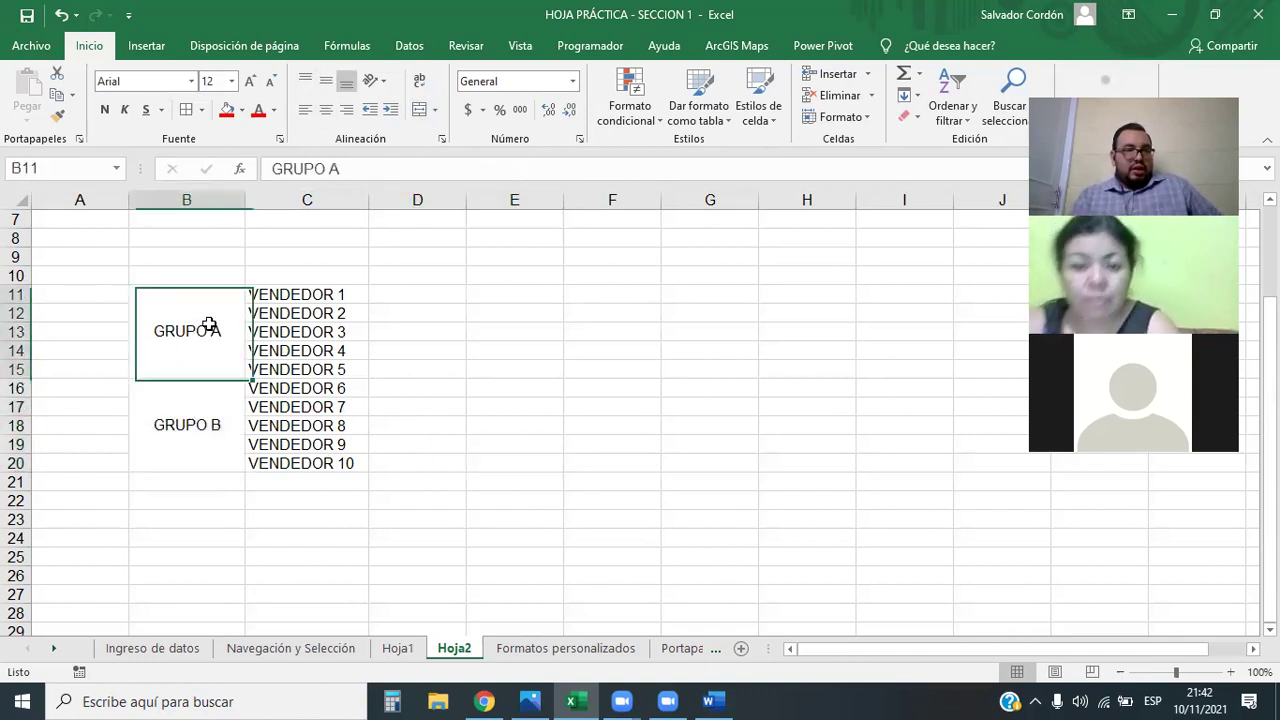
key("Down")
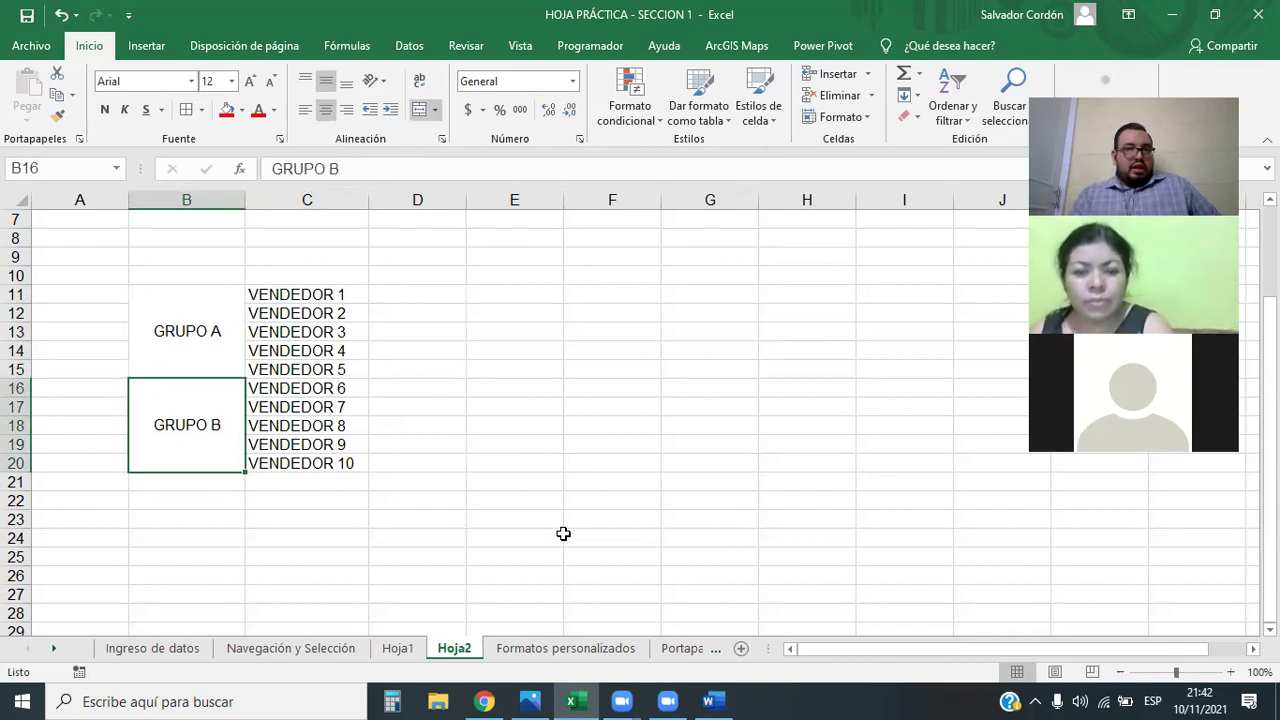
- Apply Todos los bordes to B11:C20, then reselect the merged GRUPO cells
mouse_move(216, 312)
left_mouse_down()
mouse_move(286, 312)
mouse_move(306, 448)
left_mouse_up()
left_click(186, 109)
left_click(612, 350)
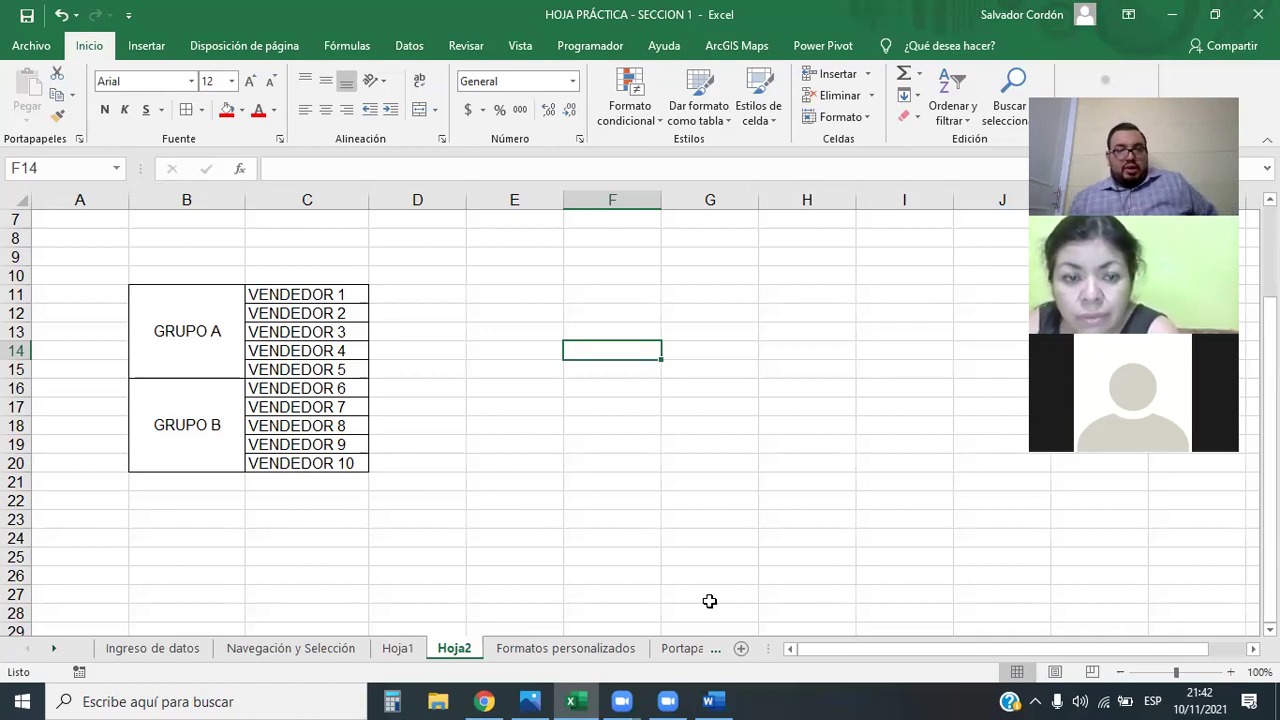
left_click_drag(416, 298, 951, 457)
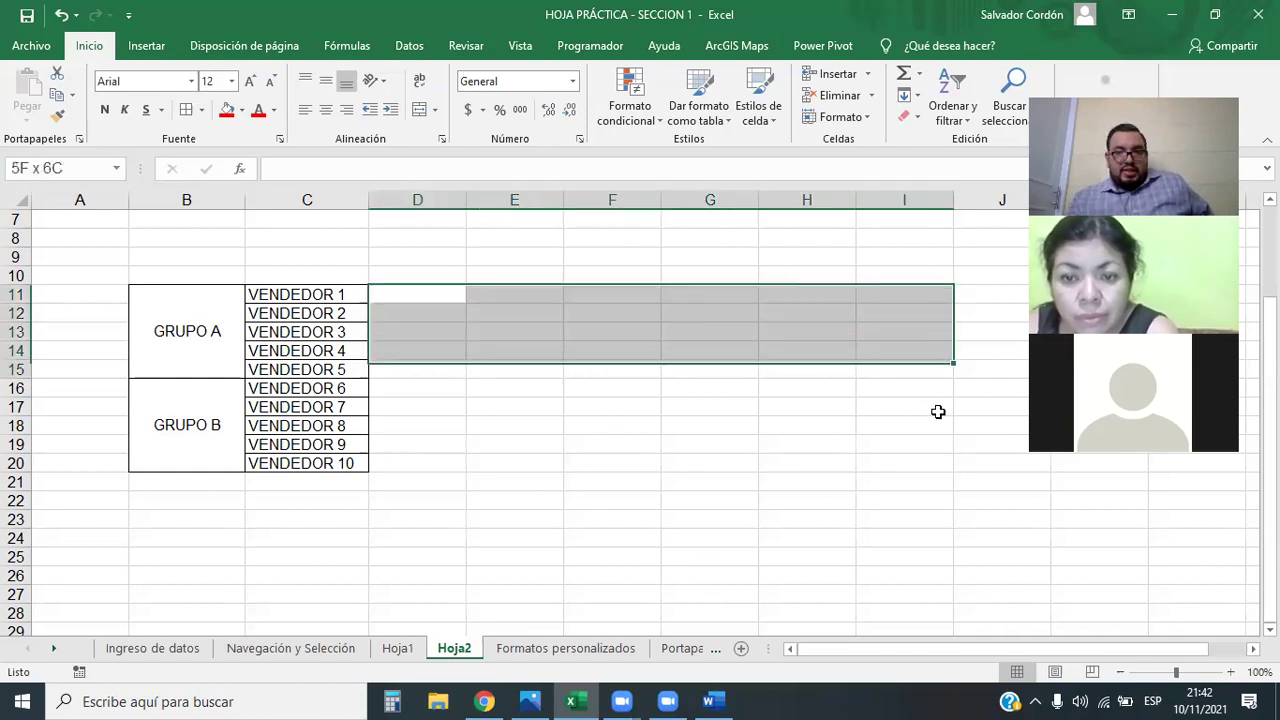
left_click(326, 486)
left_click_drag(183, 331, 189, 430)
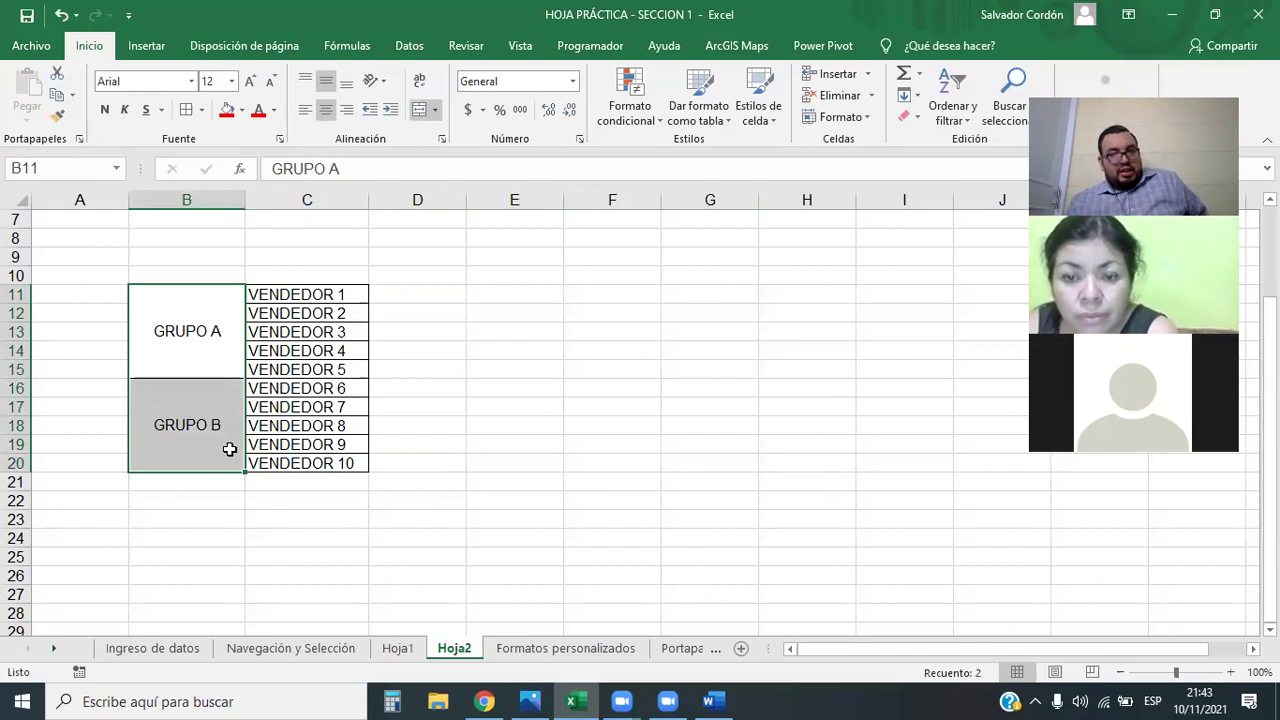
left_click(560, 562)
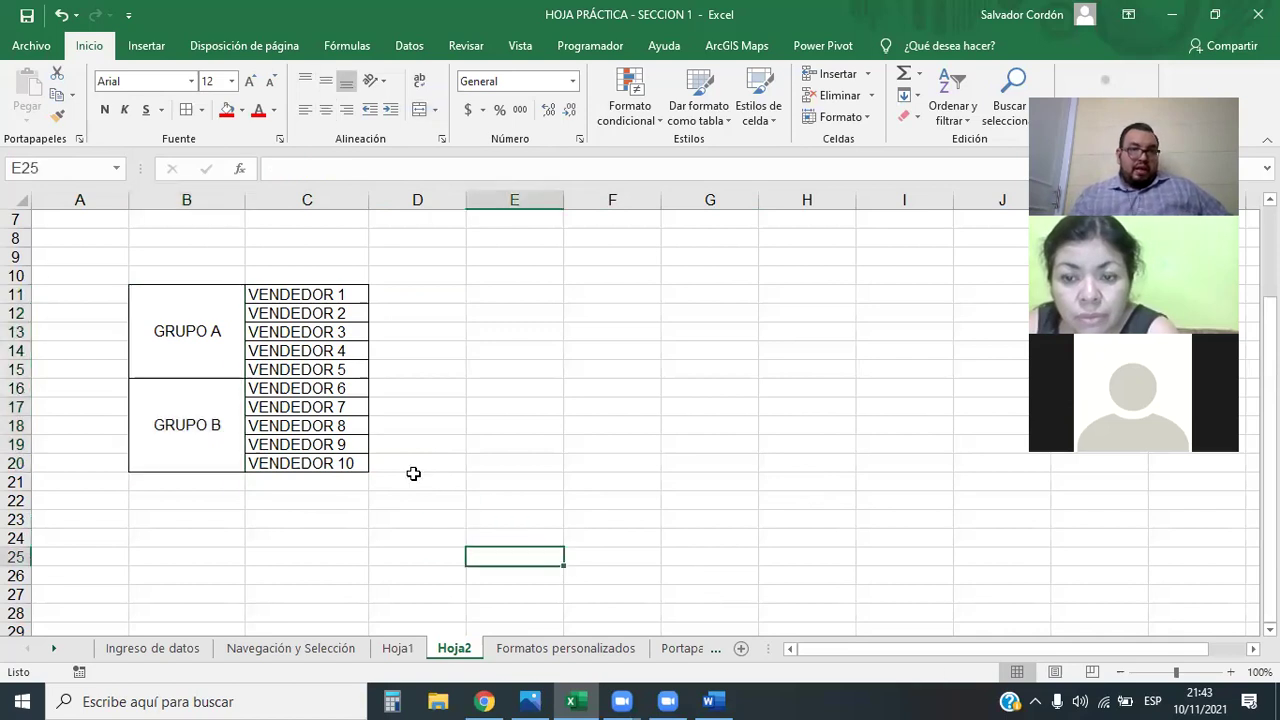
mouse_move(197, 320)
left_mouse_down()
mouse_move(192, 421)
mouse_move(177, 366)
left_mouse_up()
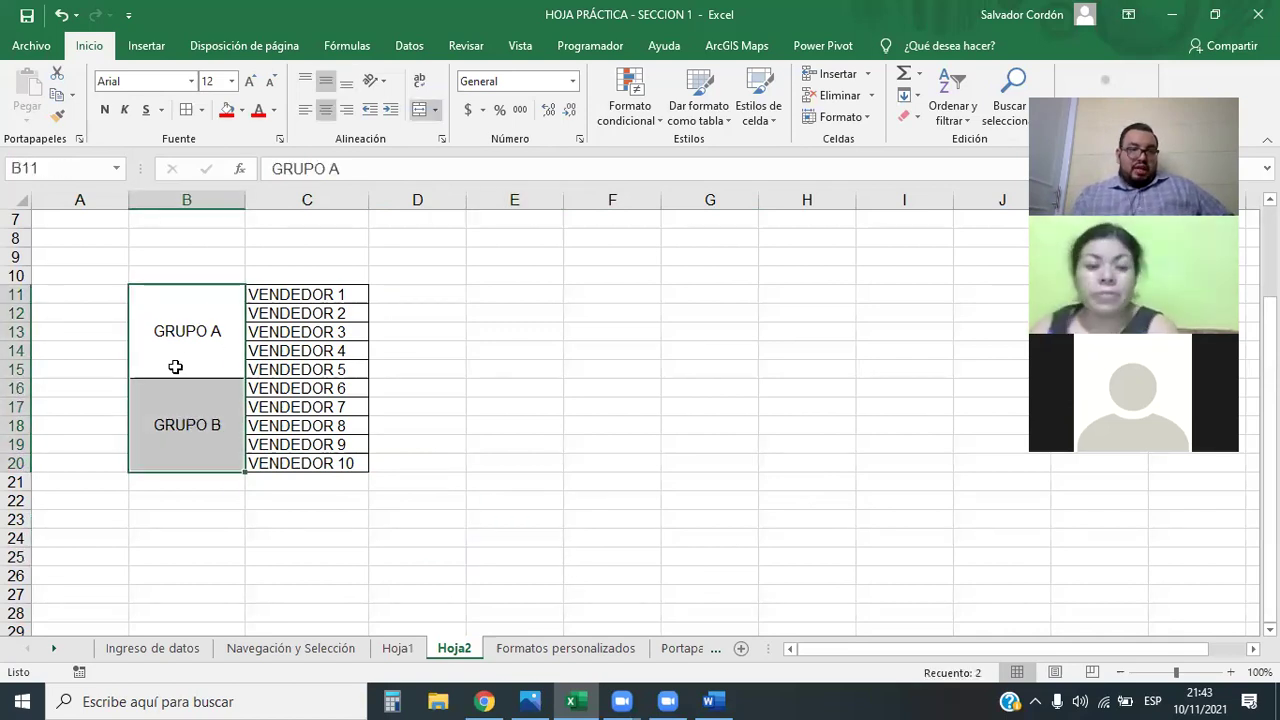
- Rotate the GRUPO label text to 45 degrees in the Alineación settings
left_click(441, 142)
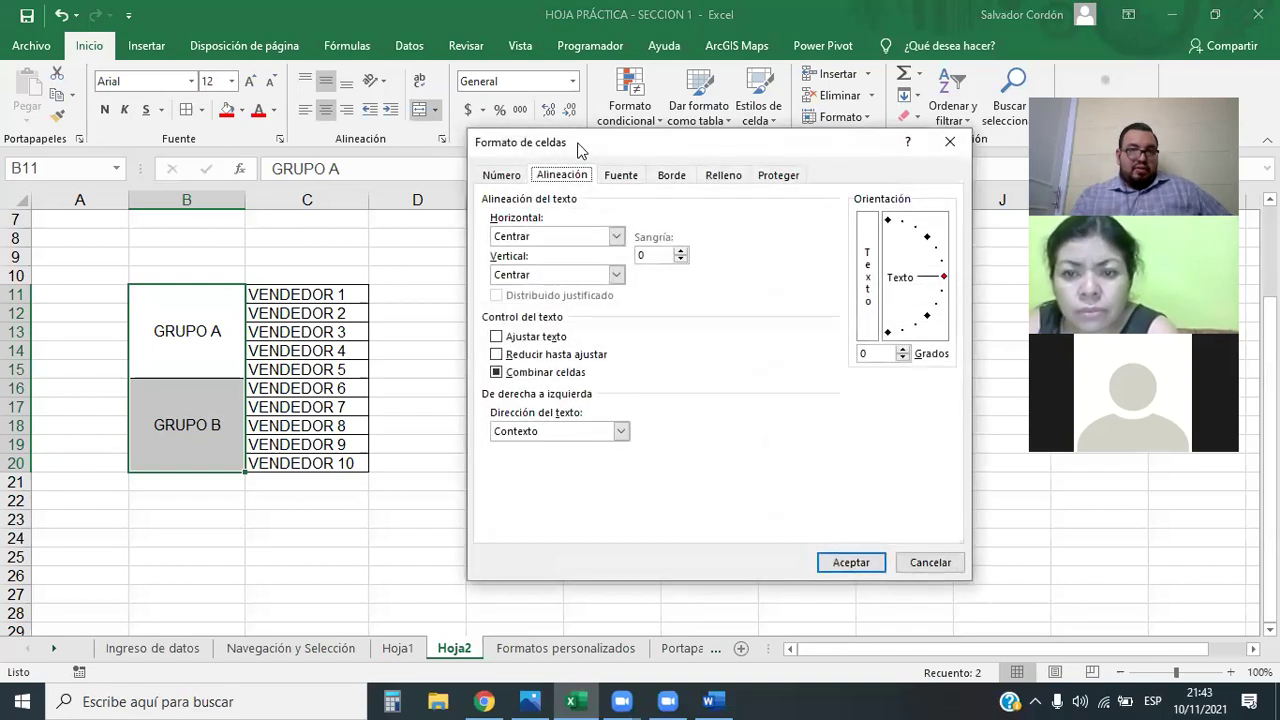
left_click_drag(577, 145, 540, 150)
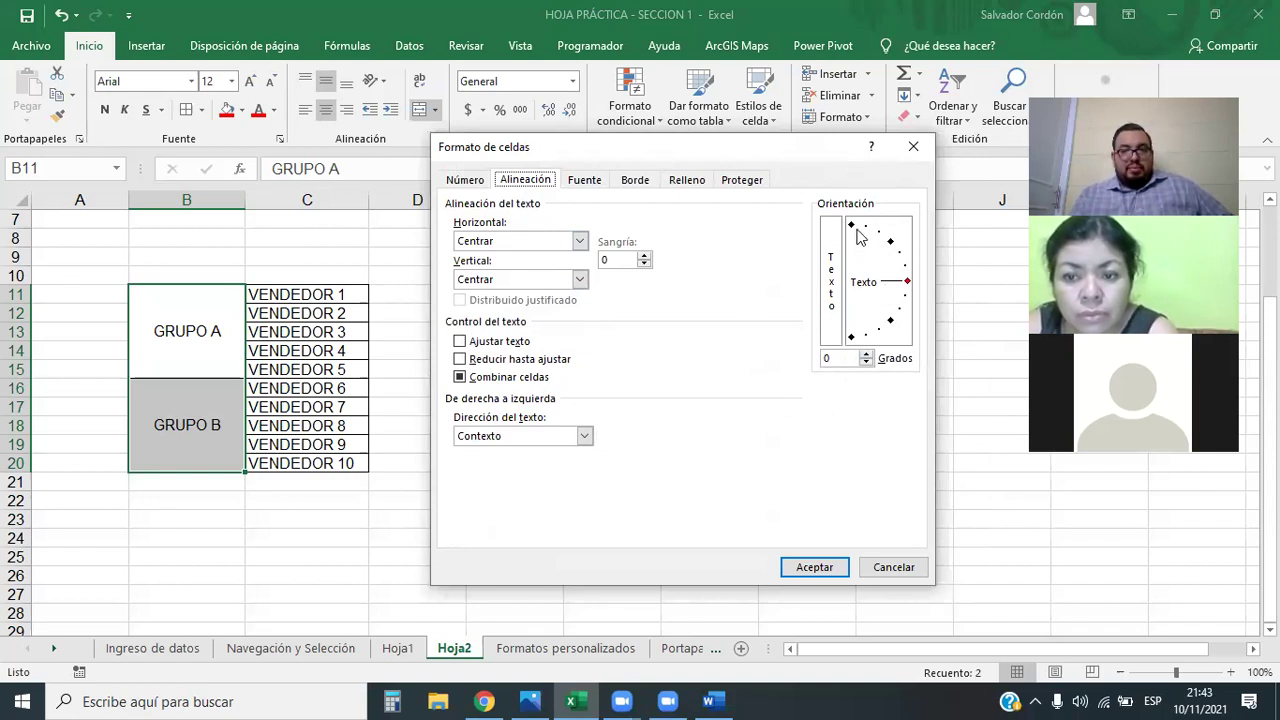
left_click_drag(908, 284, 893, 250)
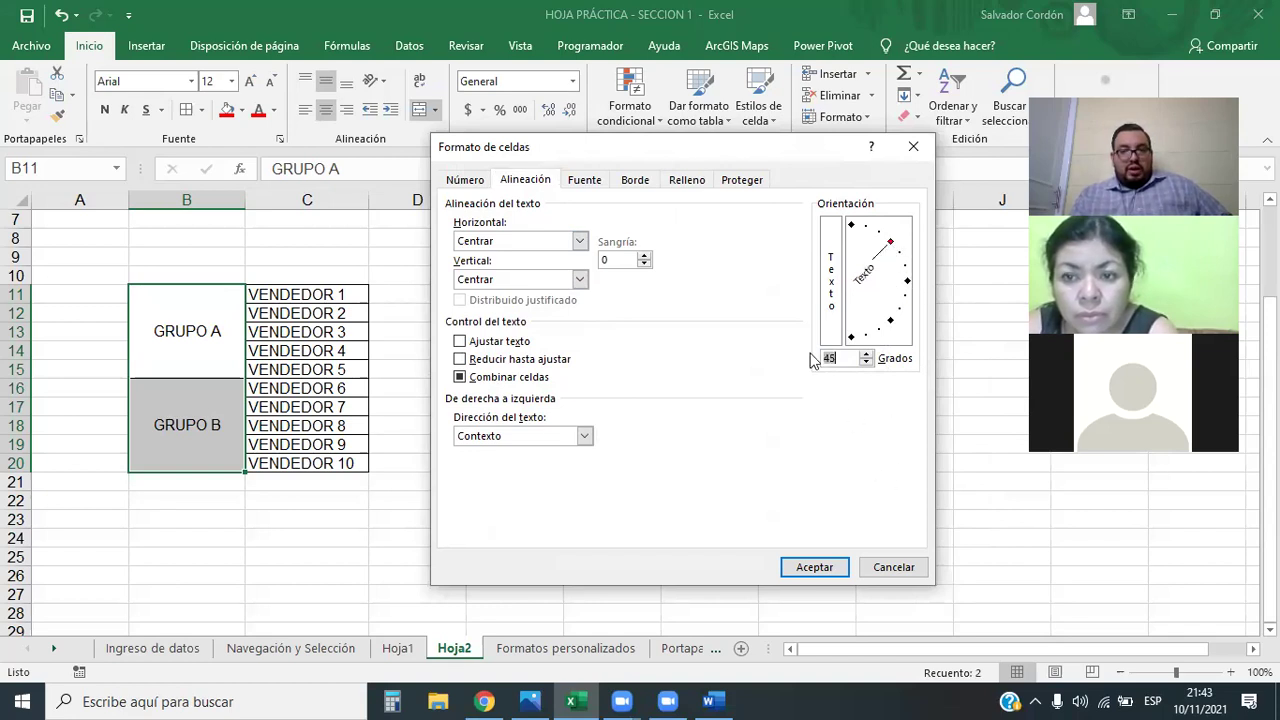
left_click(814, 567)
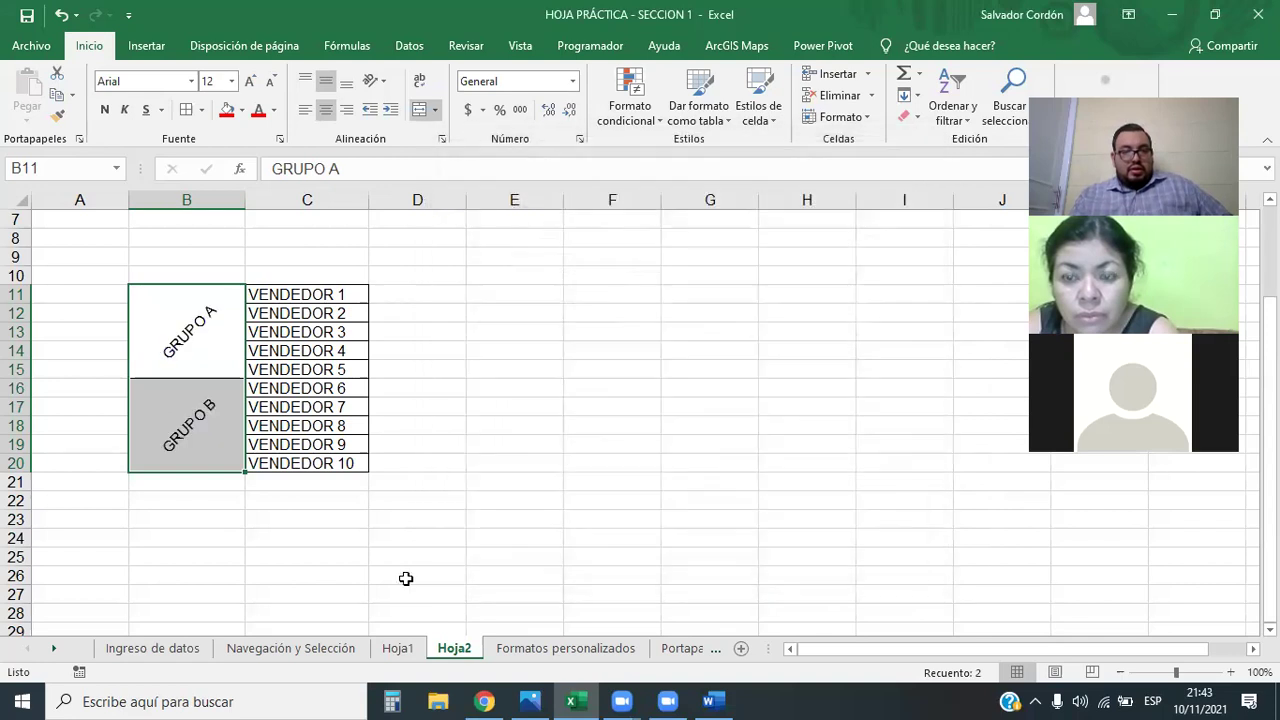
left_click(366, 574)
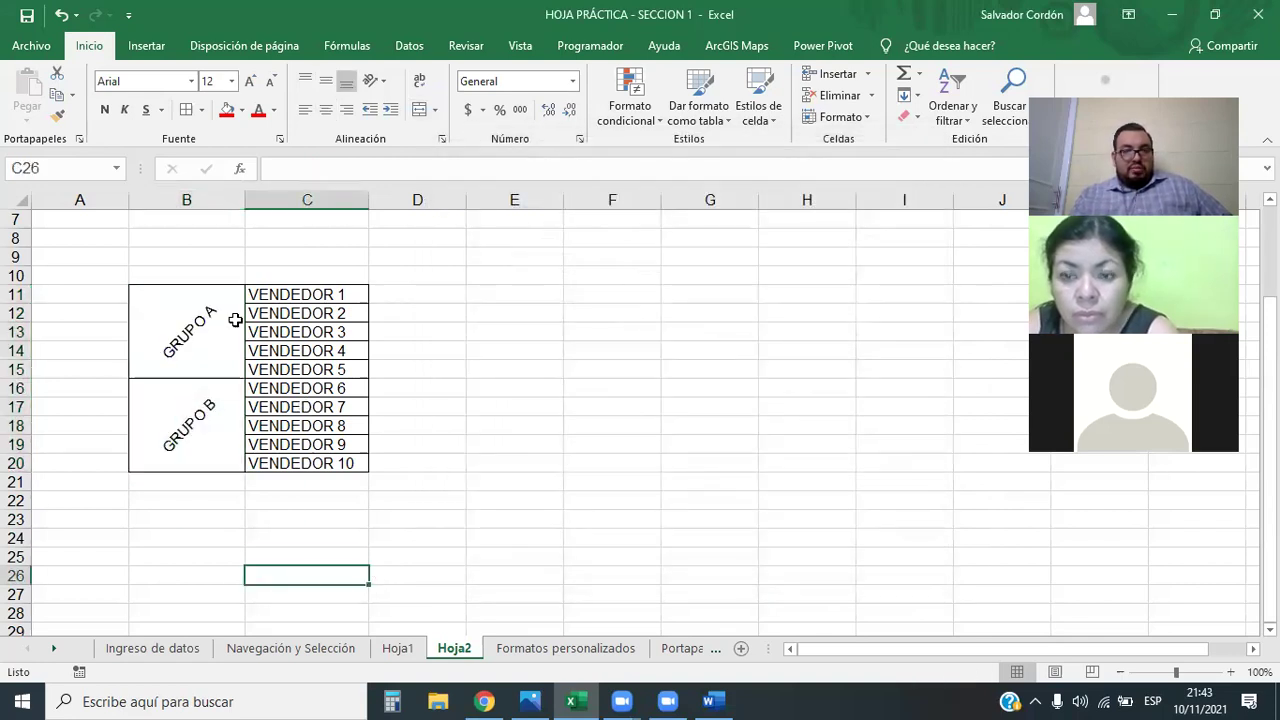
- Change the GRUPO labels' orientation to 90 degrees and narrow column B
left_click_drag(237, 320, 211, 428)
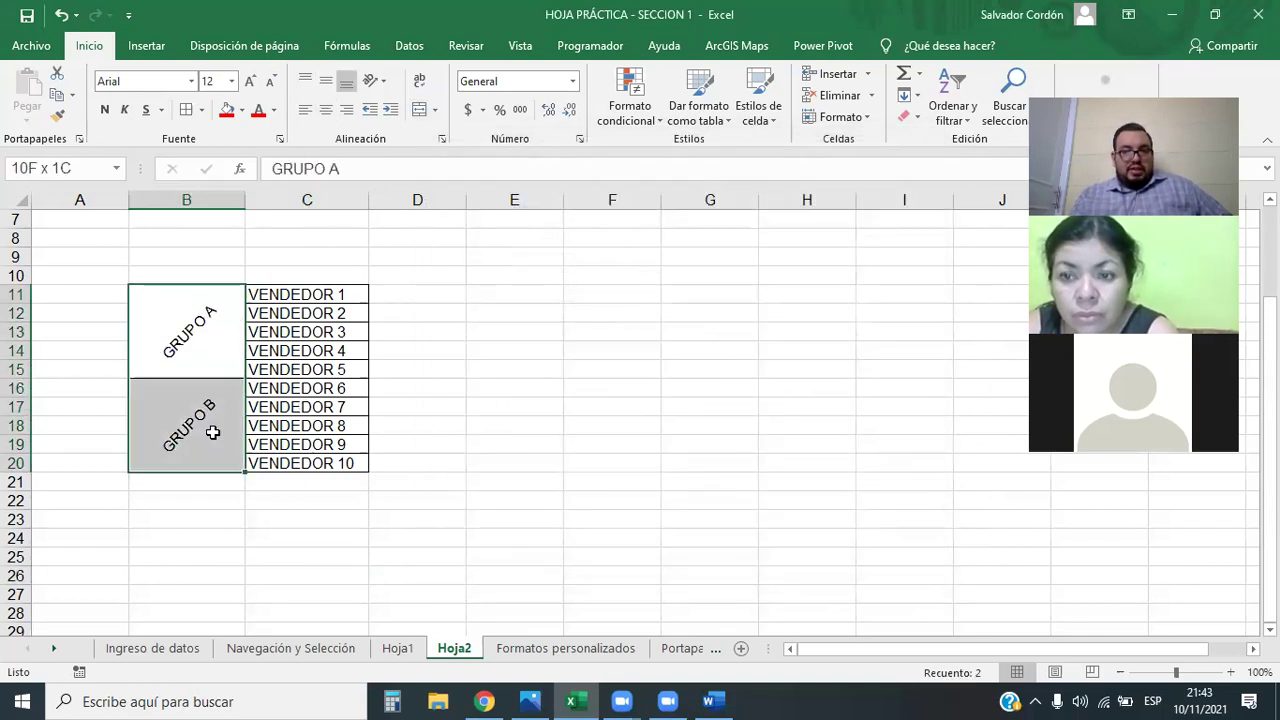
left_click(441, 139)
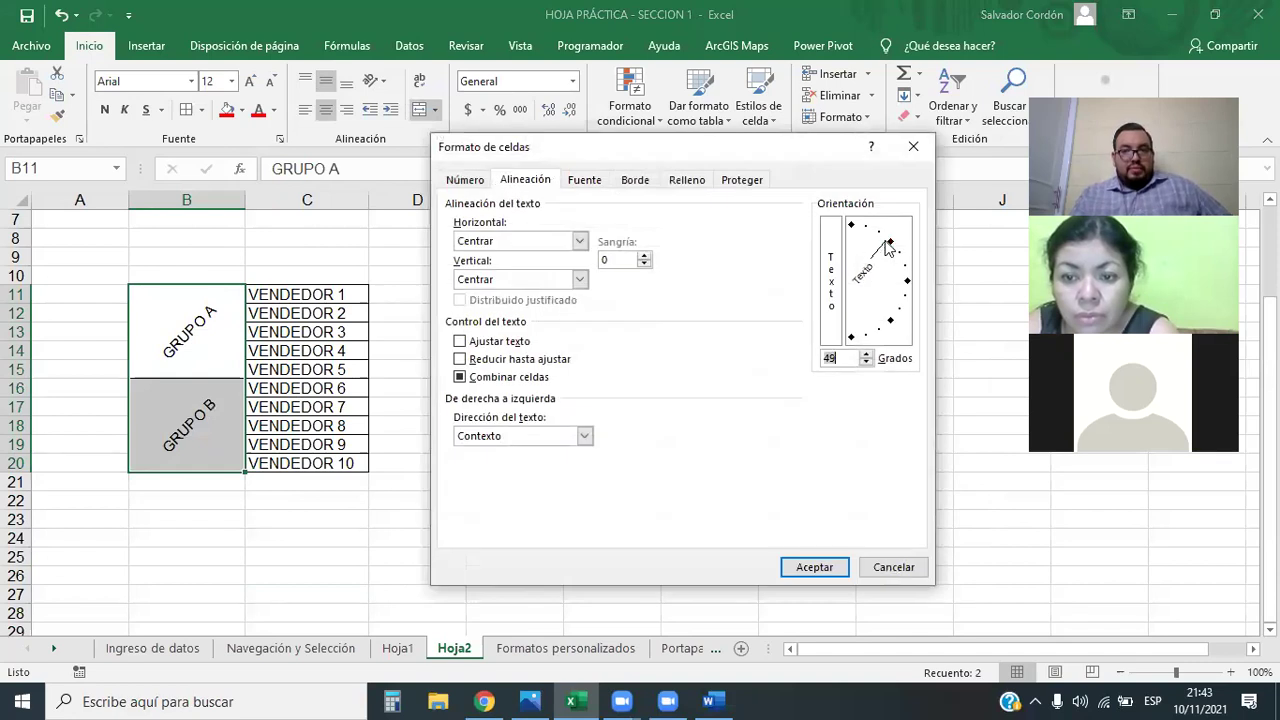
left_click_drag(893, 245, 847, 226)
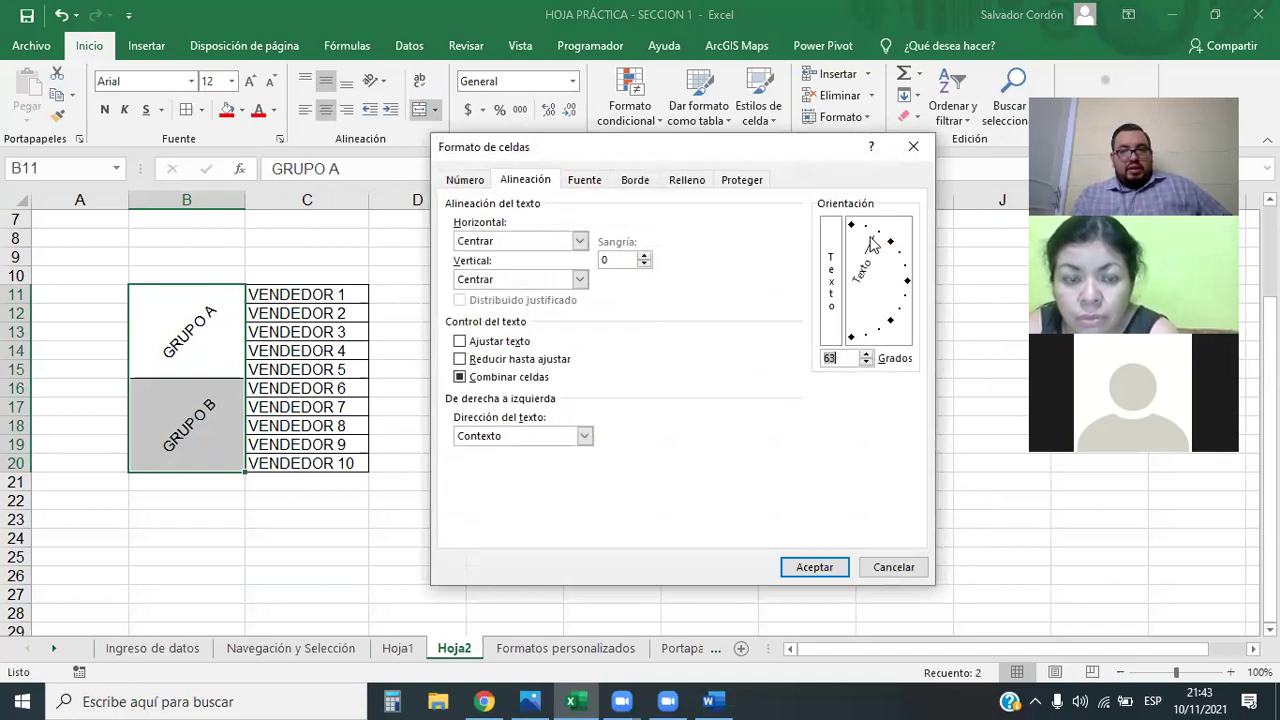
left_click(810, 570)
left_click_drag(330, 556, 330, 540)
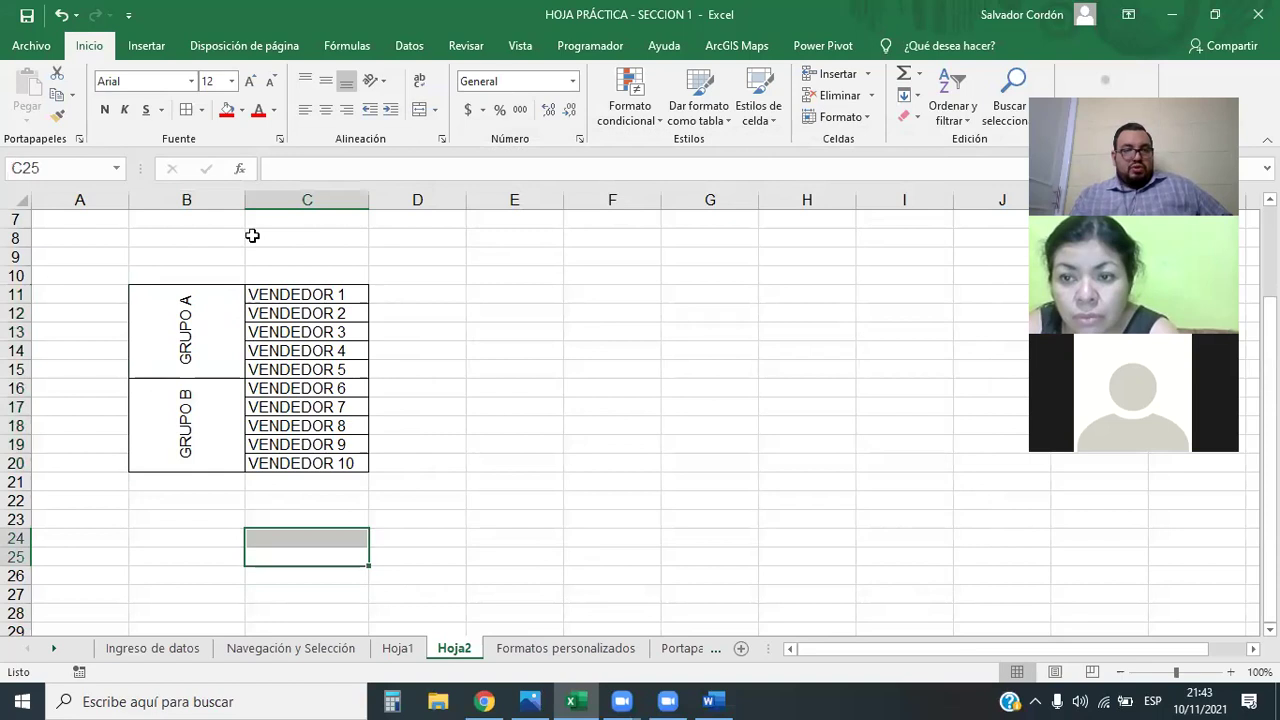
mouse_move(244, 200)
left_mouse_down()
mouse_move(314, 200)
mouse_move(160, 203)
left_mouse_up()
- Select the merged GRUPO A and GRUPO B cells in B11:B20 and open their Alineación settings
left_click(390, 558)
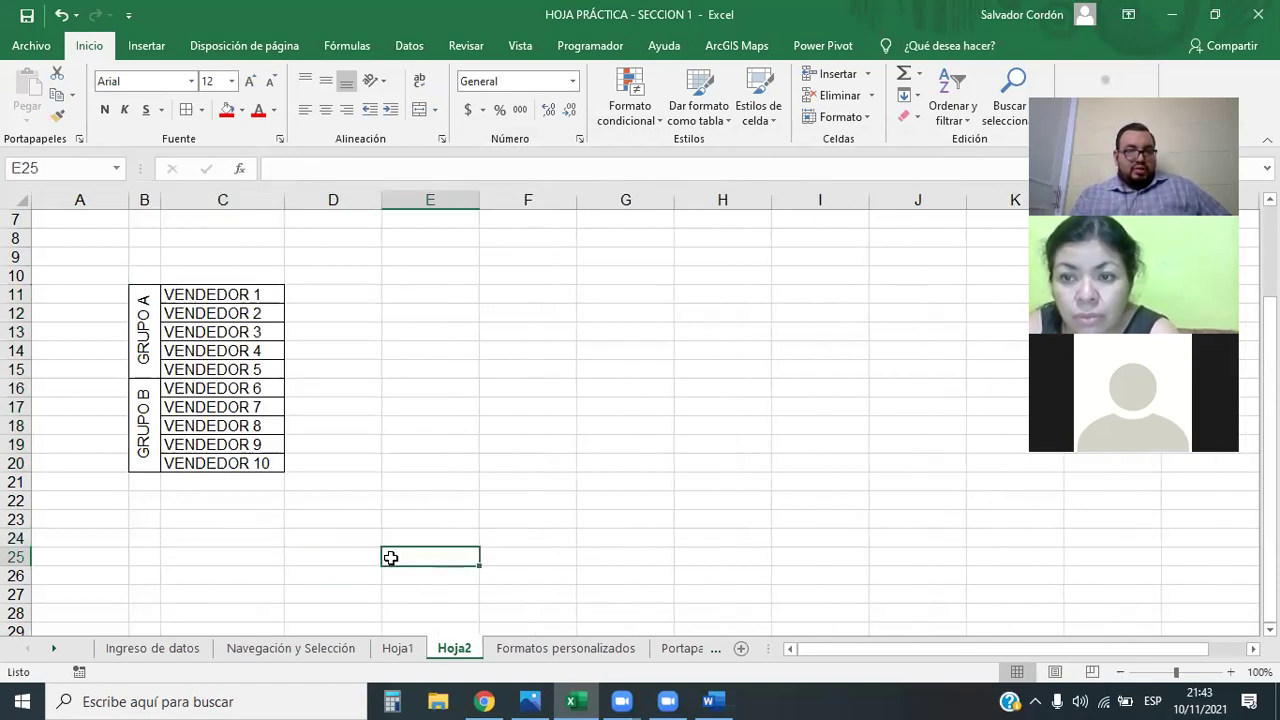
left_click(486, 488)
left_click_drag(143, 292, 267, 425)
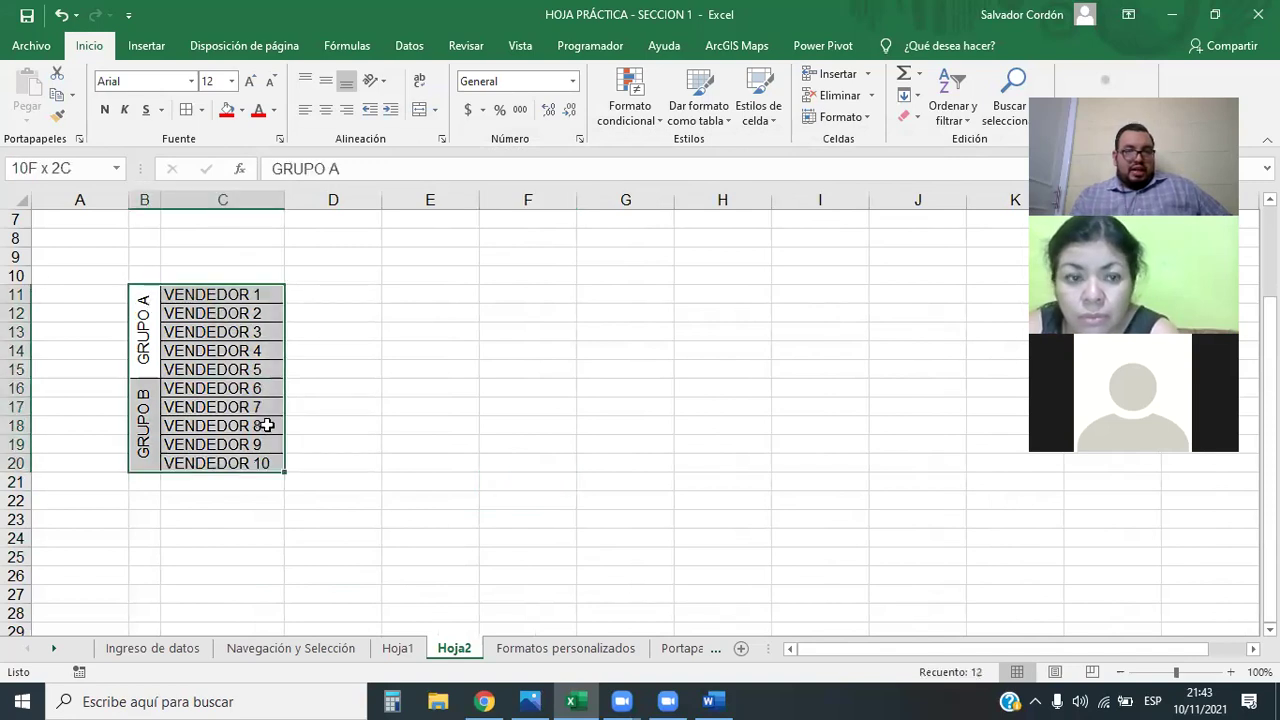
left_click(583, 403)
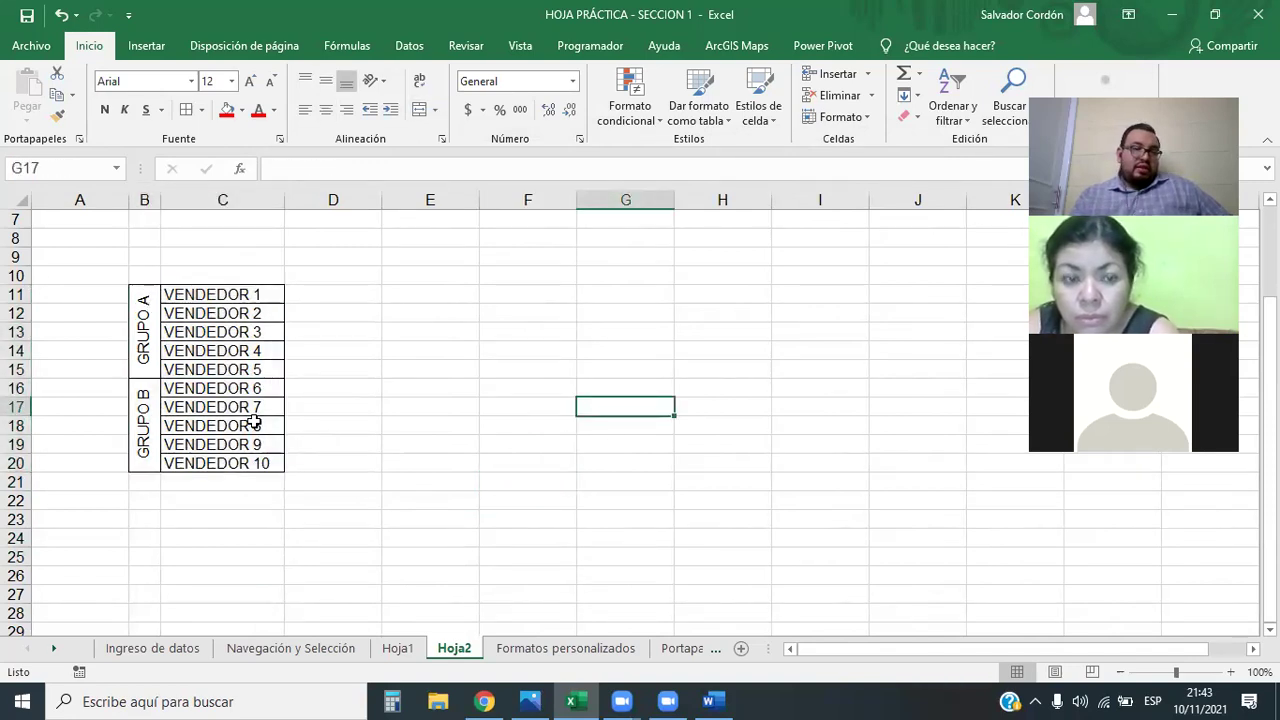
left_click(148, 312)
mouse_move(205, 295)
left_mouse_down()
mouse_move(198, 372)
mouse_move(225, 463)
left_mouse_up()
left_click(437, 475)
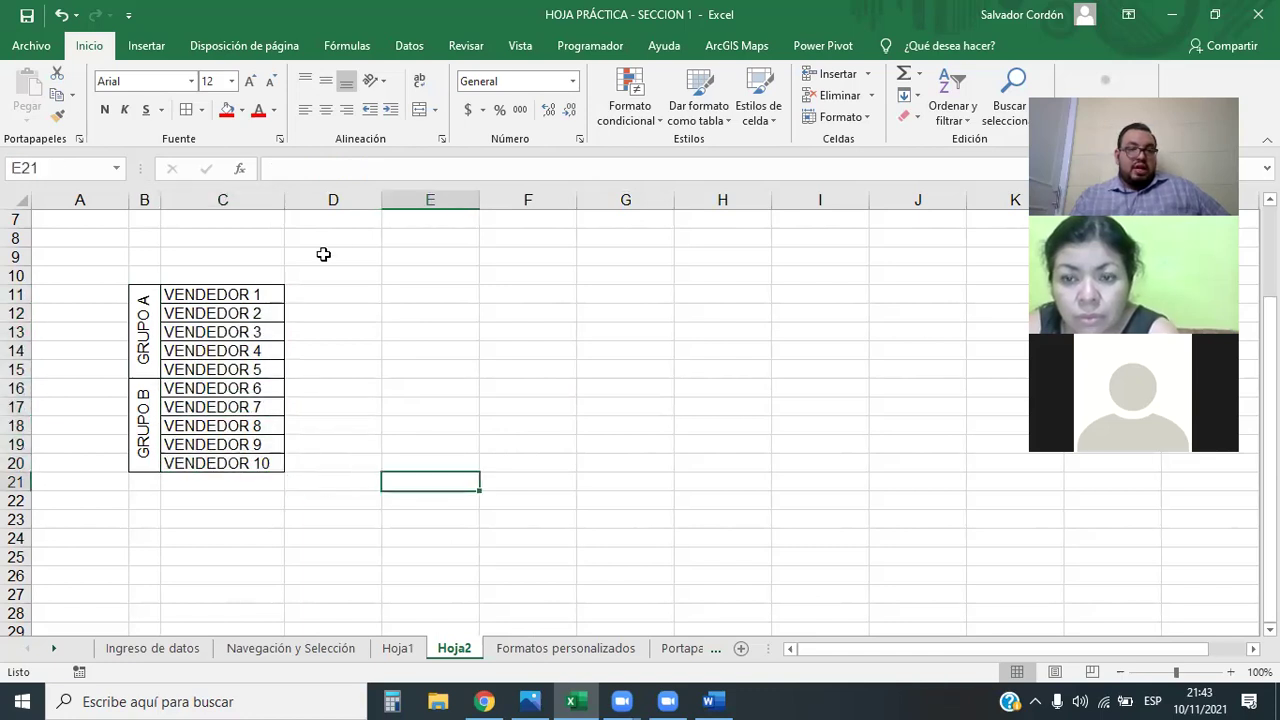
left_click_drag(324, 296, 943, 436)
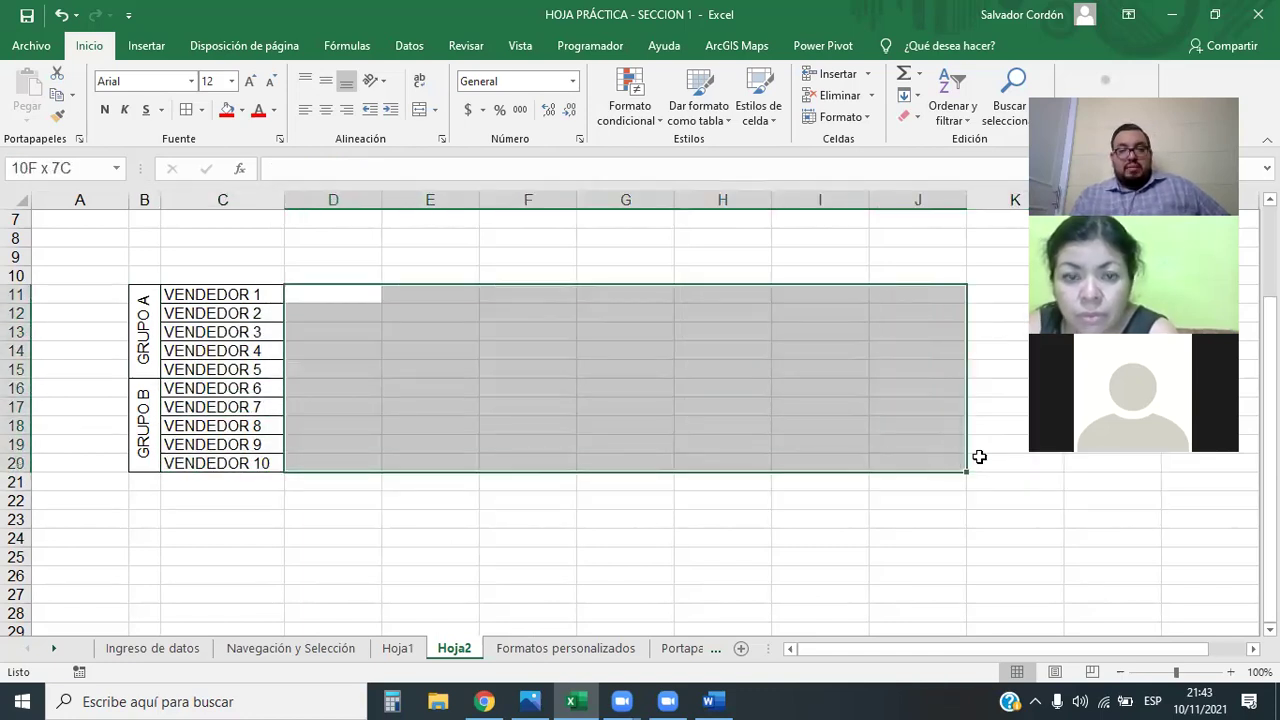
left_click_drag(943, 436, 1005, 477)
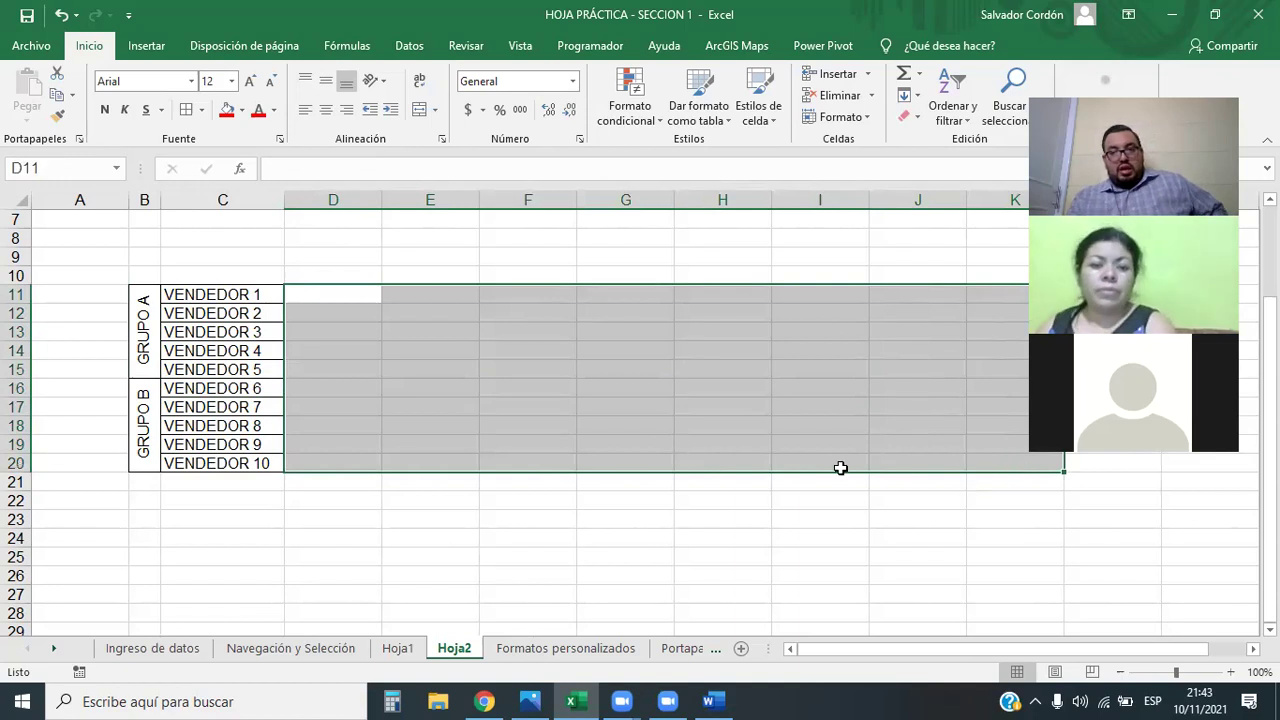
left_click(333, 538)
left_click(155, 374)
left_click_drag(162, 388, 145, 458)
left_click(440, 139)
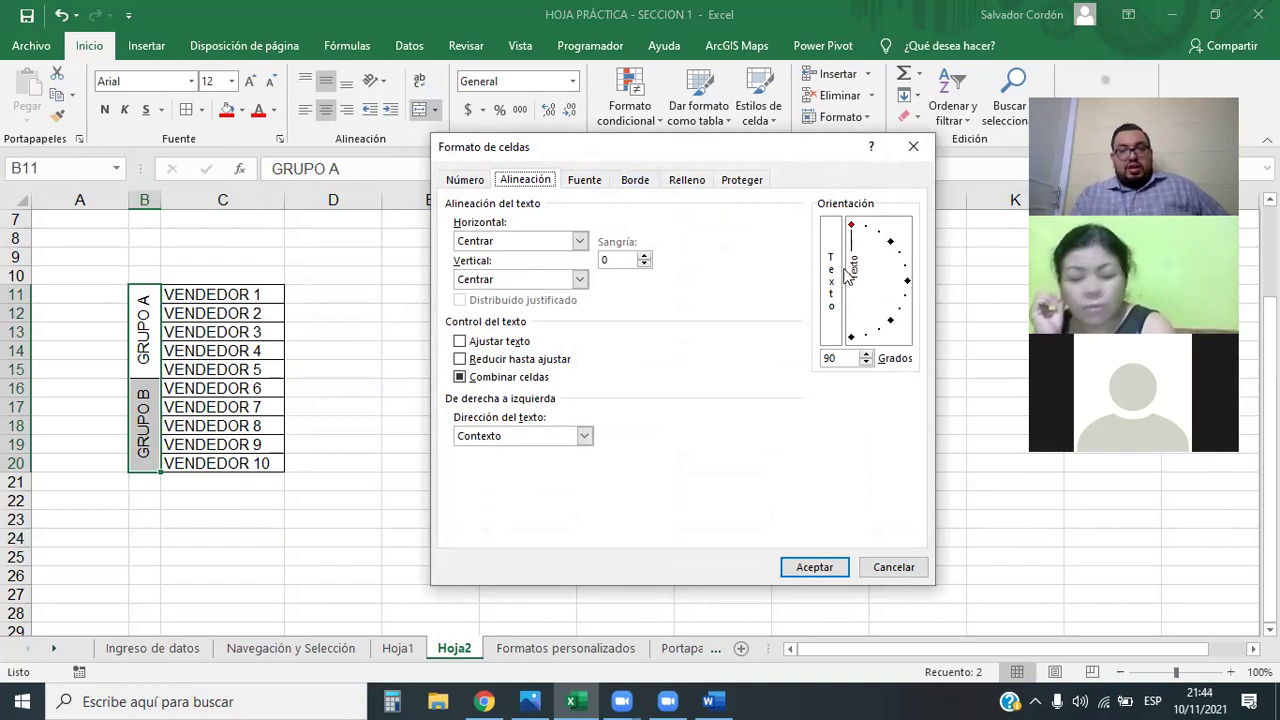
- Rotate the merged GRUPO labels to a -90 degree text orientation
left_click_drag(853, 232, 826, 362)
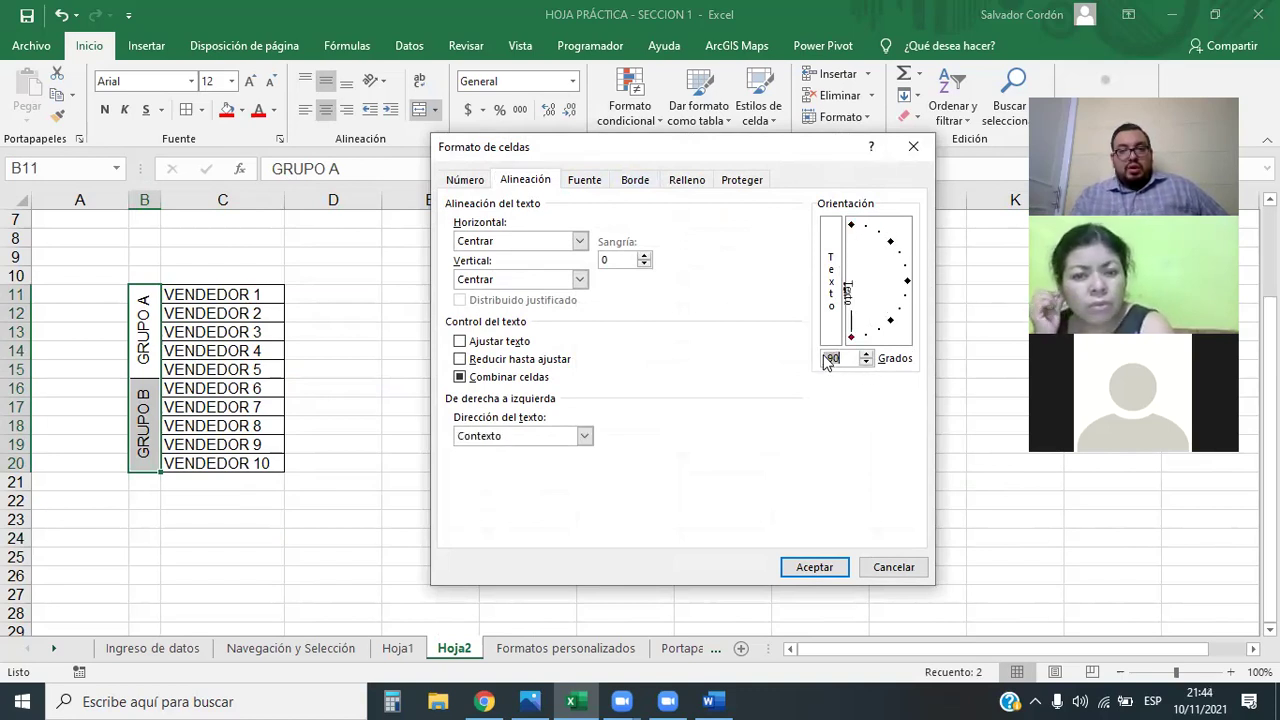
left_click(805, 567)
left_click(342, 505)
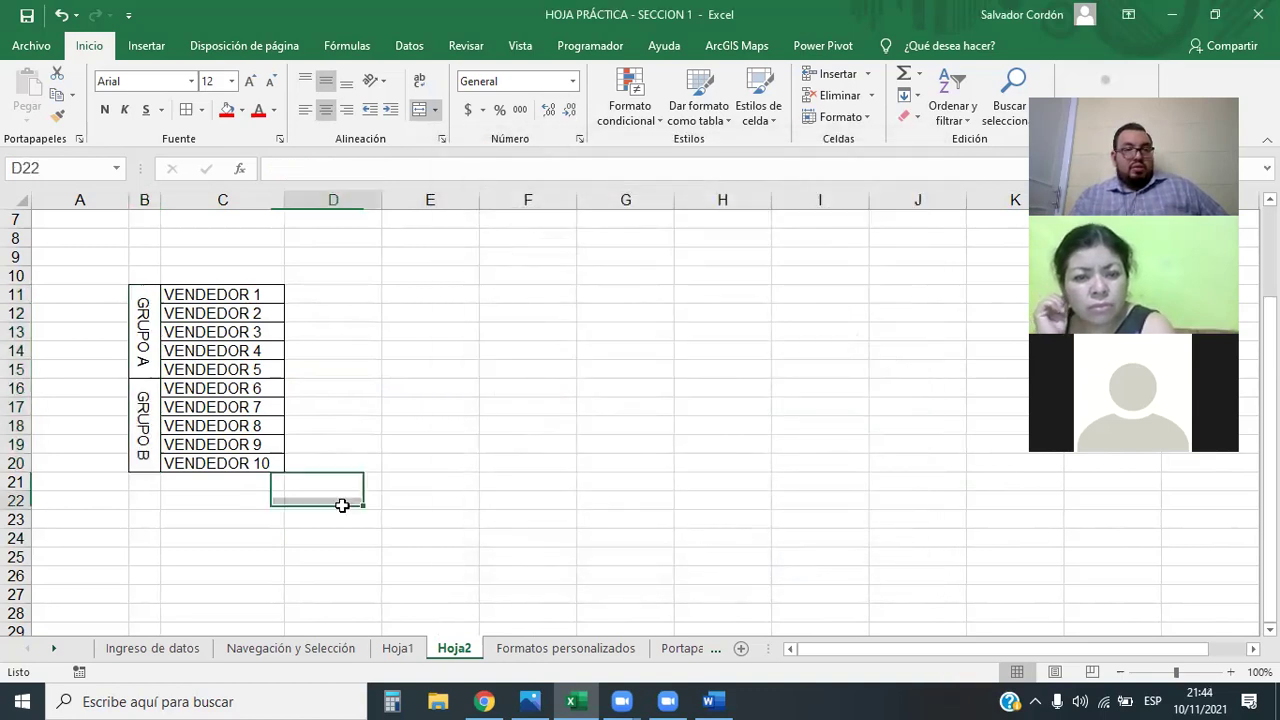
- Try moving the GRUPO labels to column D, undo both changes, and widen column B
mouse_move(144, 330)
left_mouse_down()
mouse_move(147, 465)
mouse_move(338, 465)
left_mouse_up()
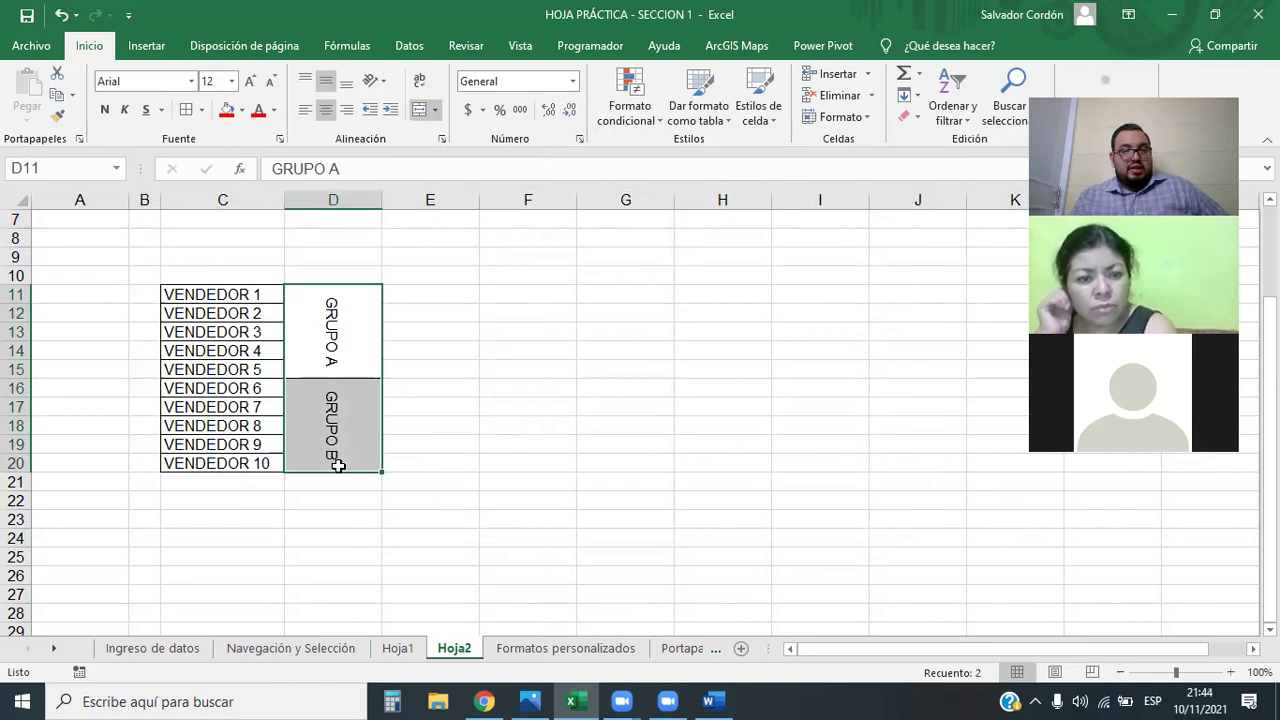
left_click(451, 537)
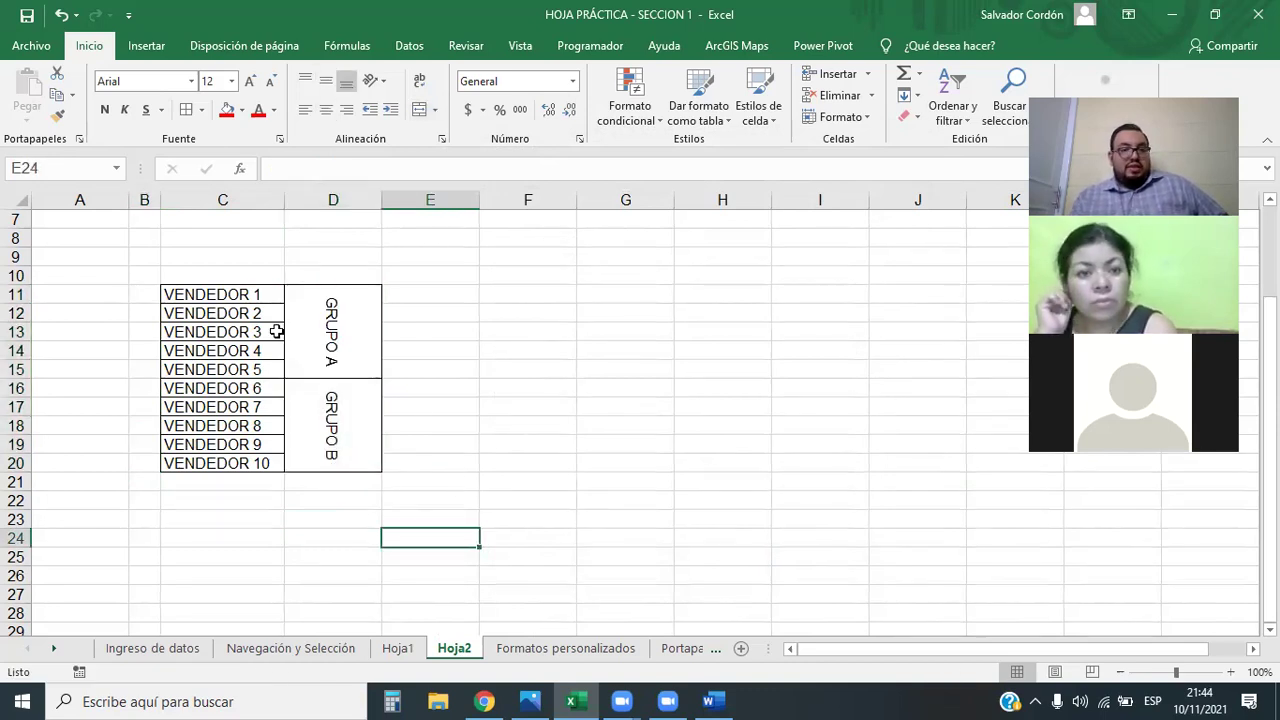
key("ctrl+z")
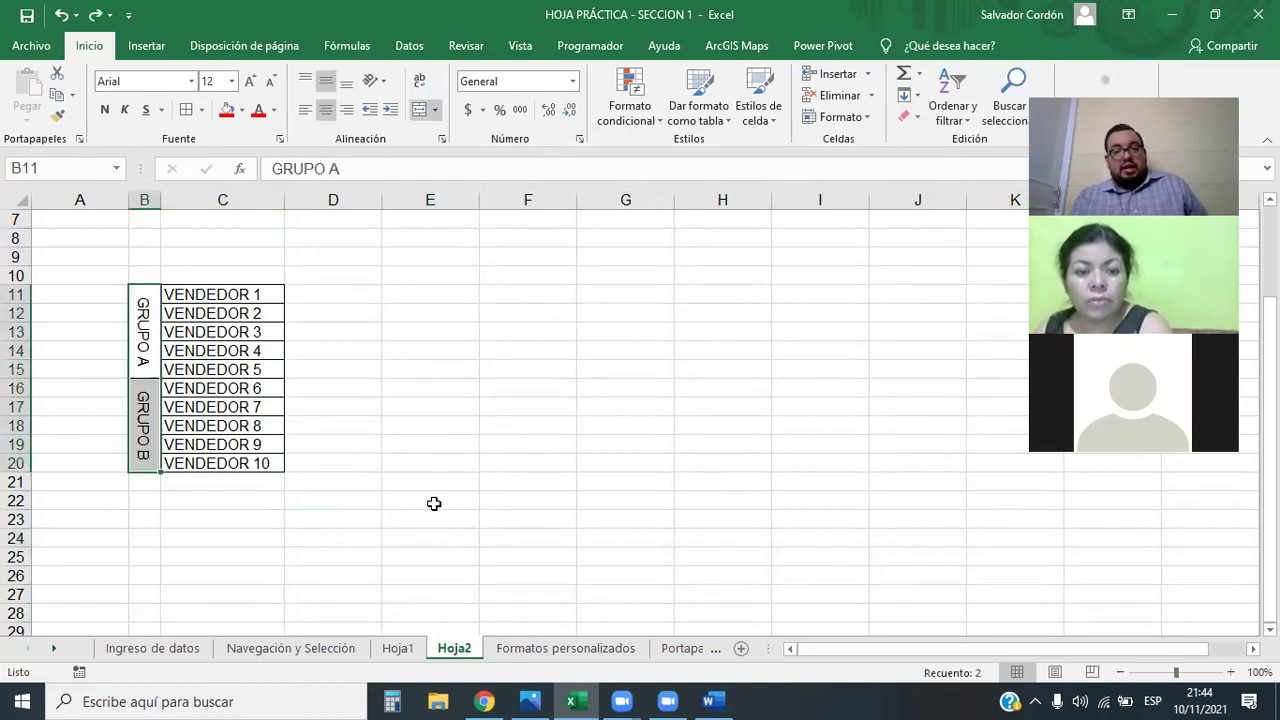
key("ctrl+z")
key("ctrl+z")
left_click(494, 460)
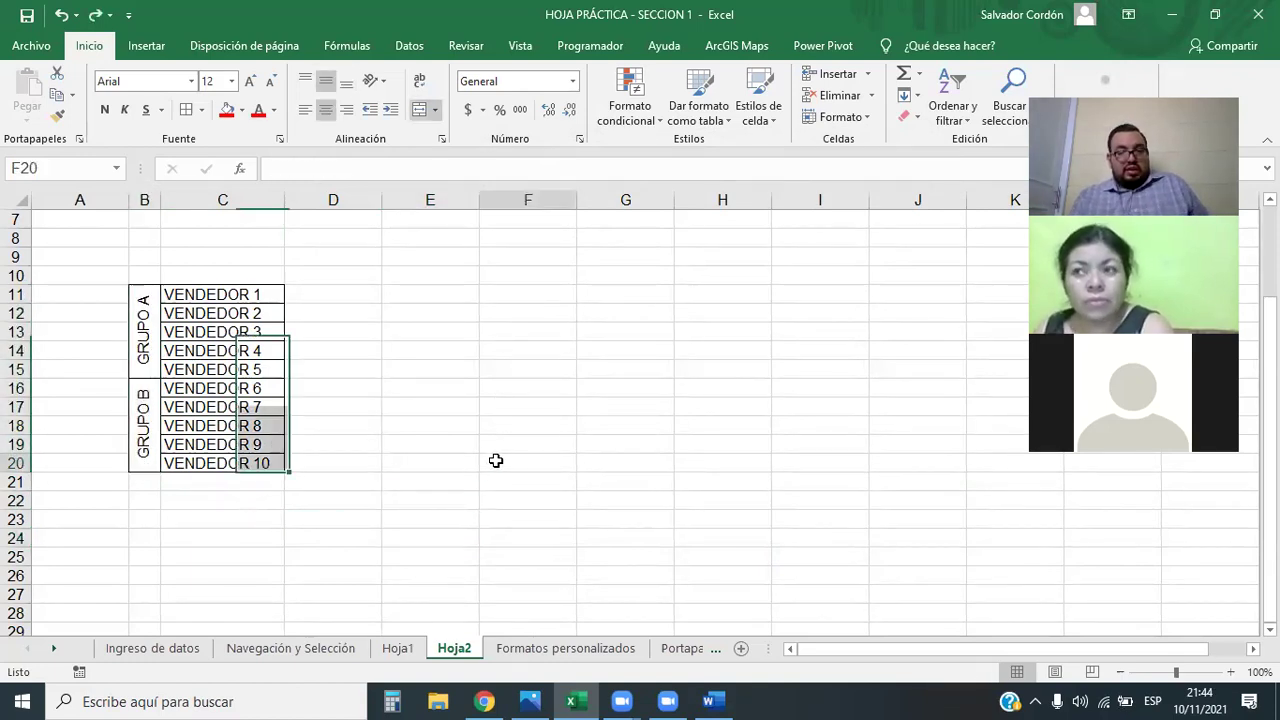
mouse_move(159, 200)
left_mouse_down()
mouse_move(256, 202)
mouse_move(169, 200)
left_mouse_up()
- Check GRUPO A's 90-degree orientation in Format Cells, close it unchanged, then widen column B
left_click(187, 318)
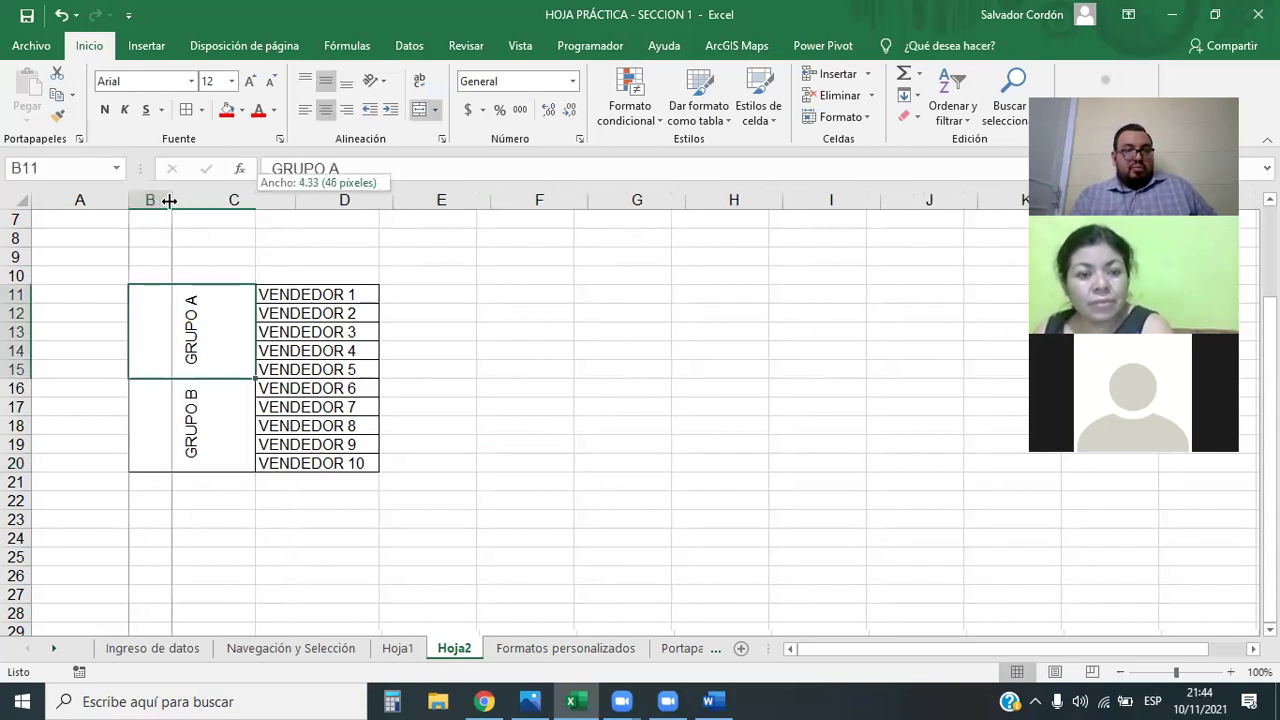
left_click(442, 141)
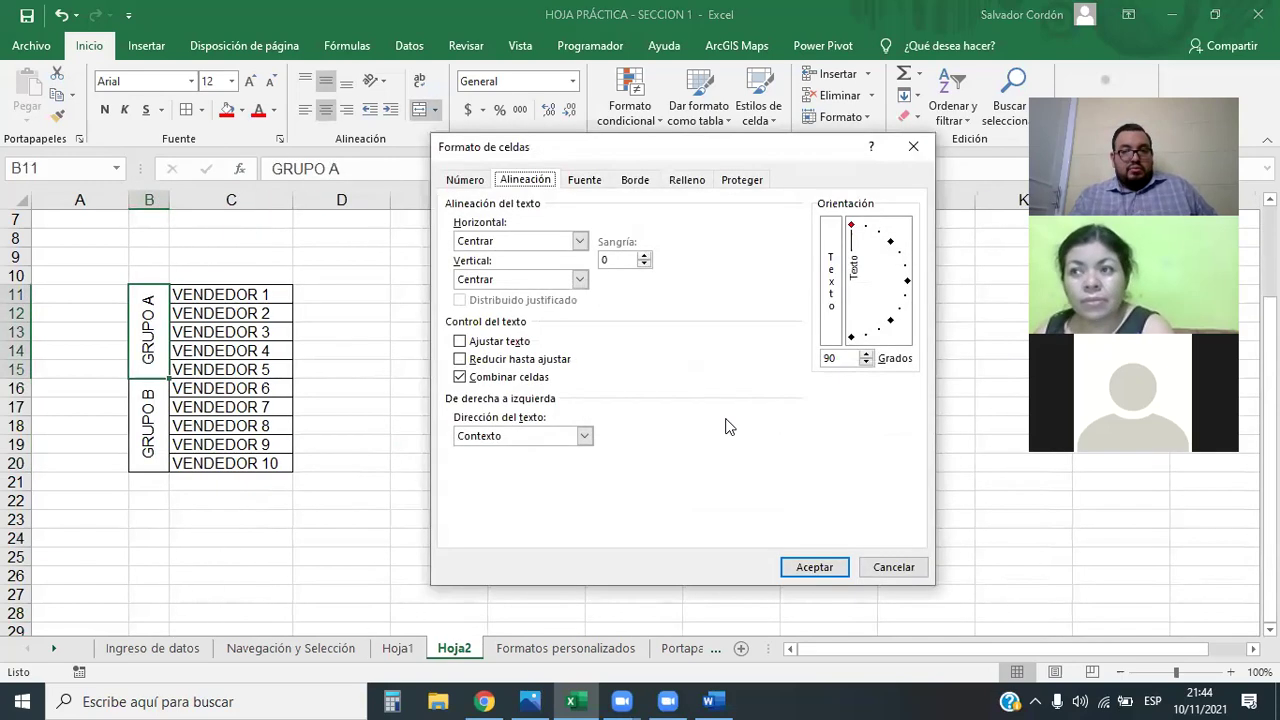
left_click(860, 230)
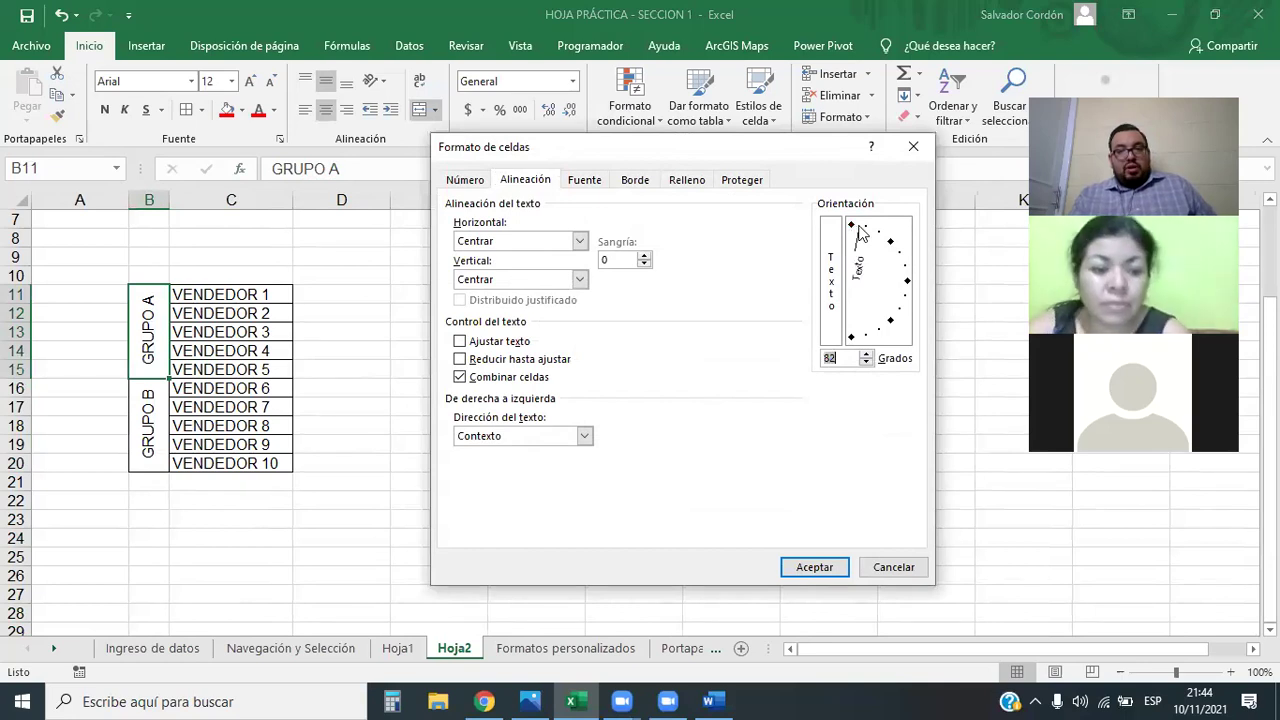
mouse_move(860, 230)
left_mouse_down()
mouse_move(905, 293)
mouse_move(849, 357)
mouse_move(864, 290)
mouse_move(838, 205)
left_mouse_up()
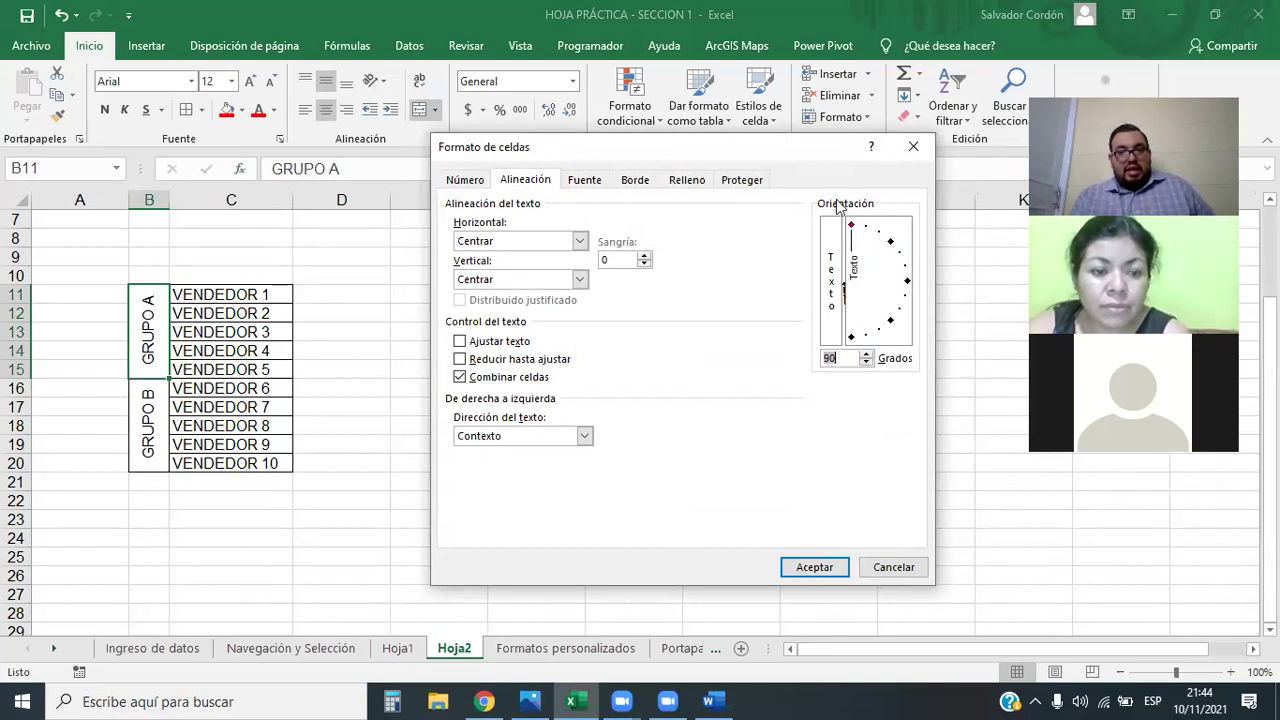
left_click(913, 149)
left_click_drag(169, 199, 191, 199)
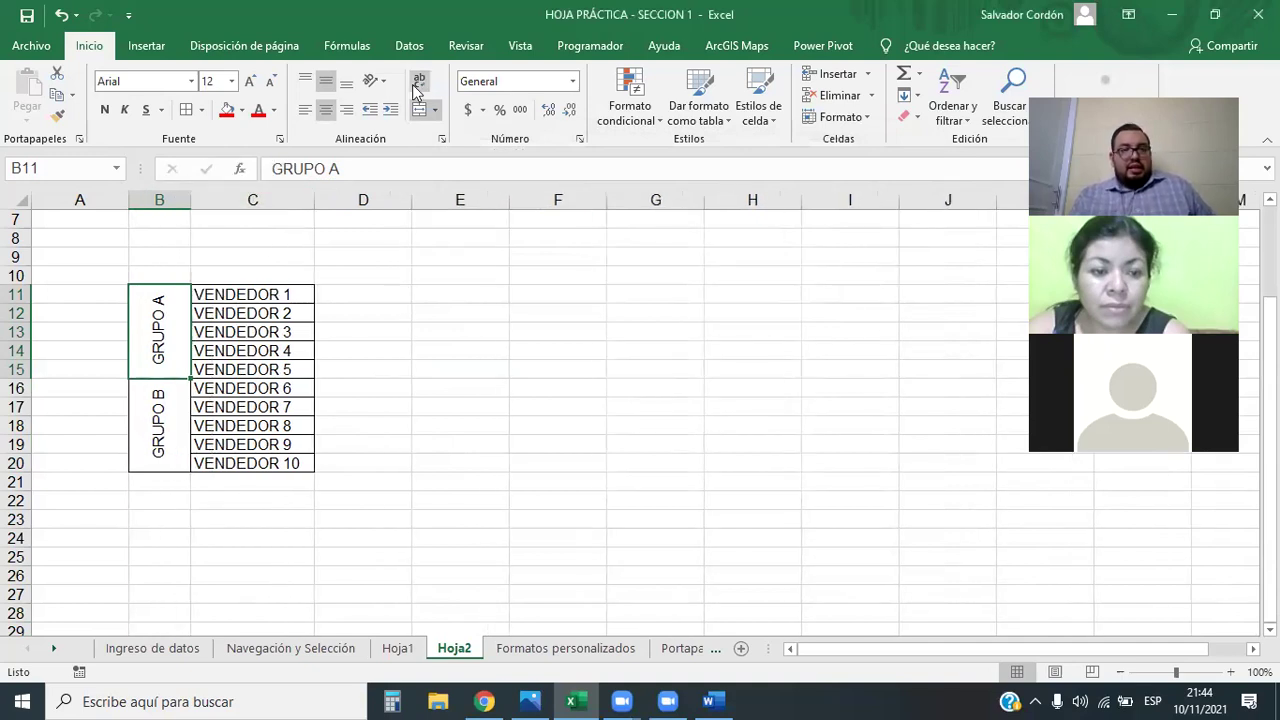
- Make the GRUPO A label stacked vertical text with Texto vertical
left_click(375, 80)
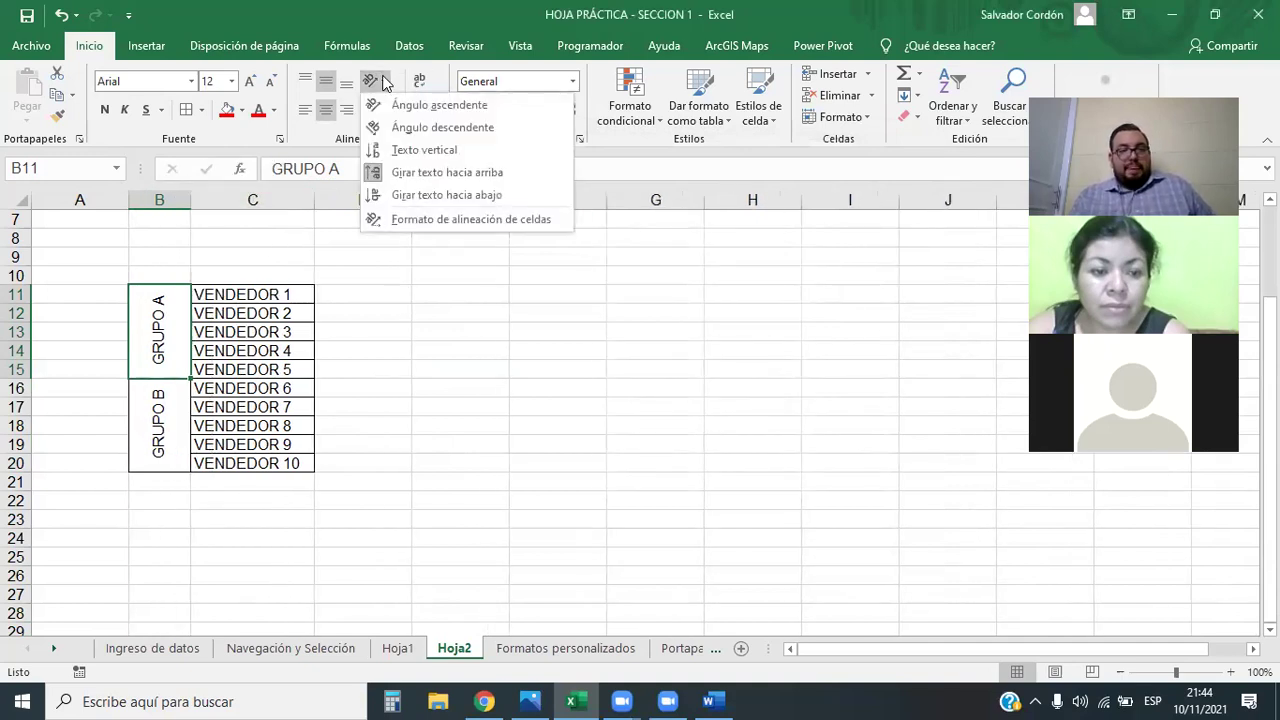
right_click(410, 156)
left_click(410, 156)
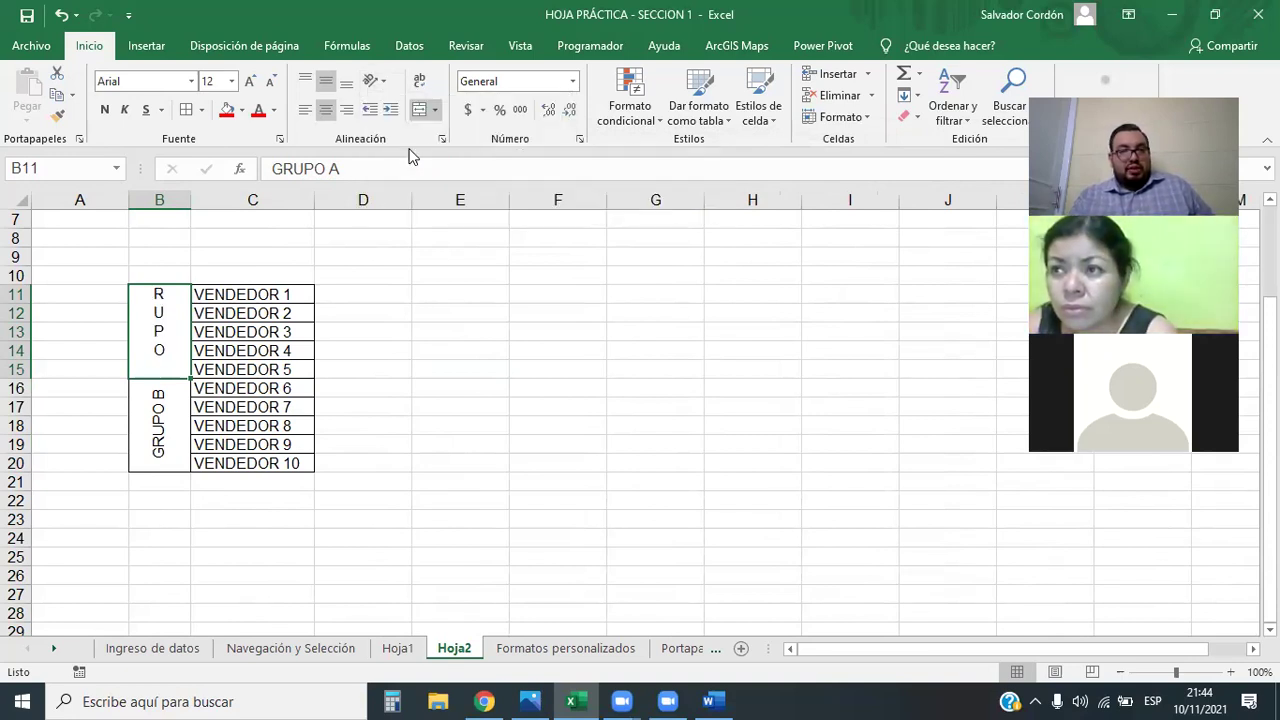
left_click(220, 501)
left_click(158, 322)
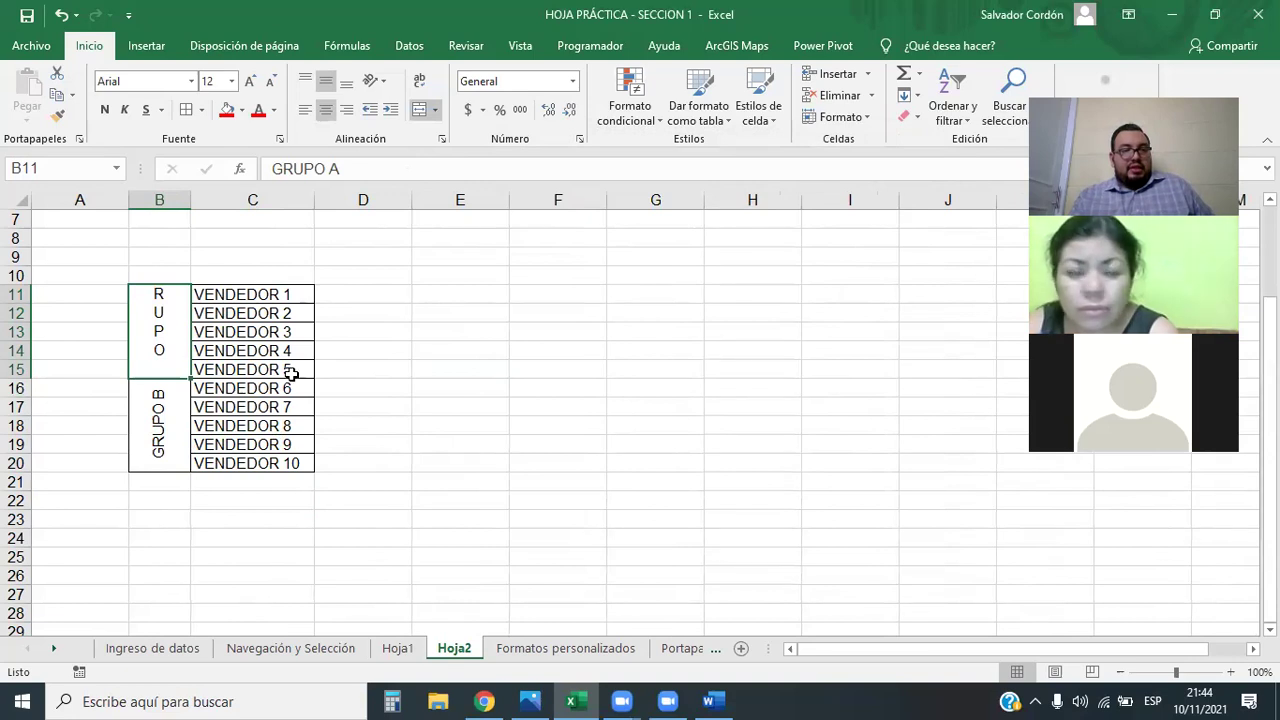
left_click(351, 514)
- Apply Texto vertical to the merged GRUPO B label as well
left_click(177, 412)
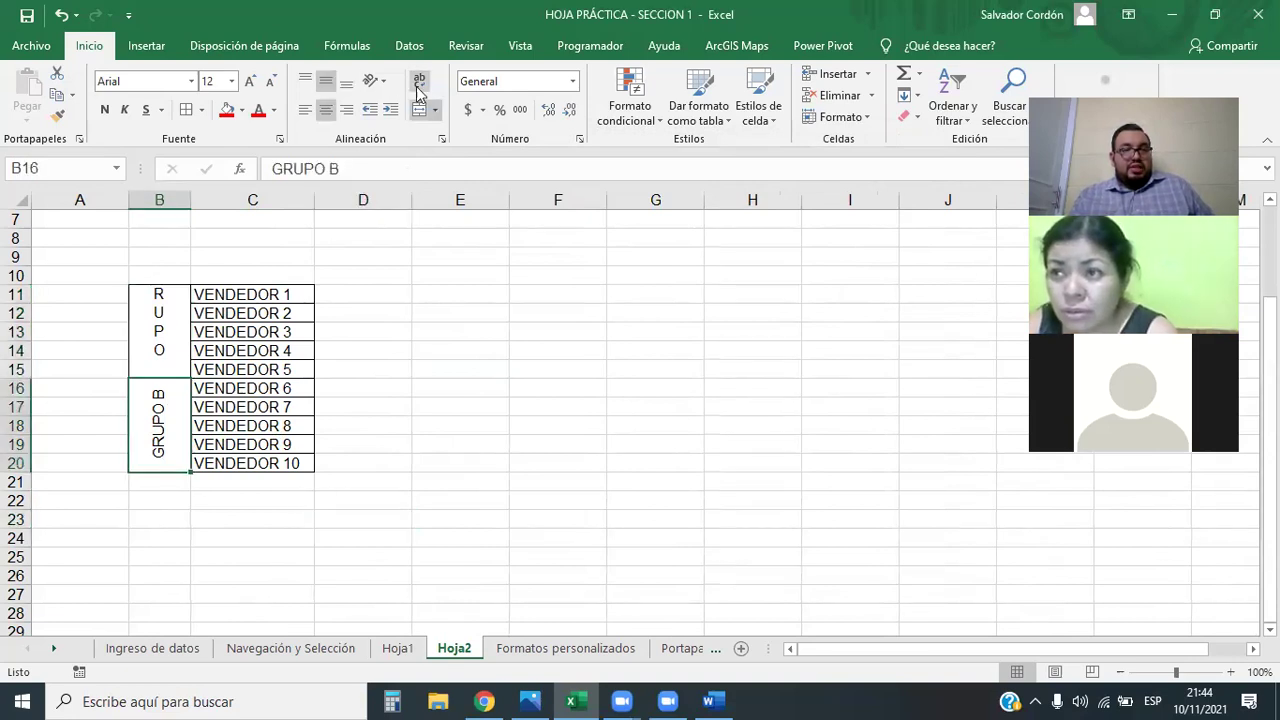
left_click(375, 81)
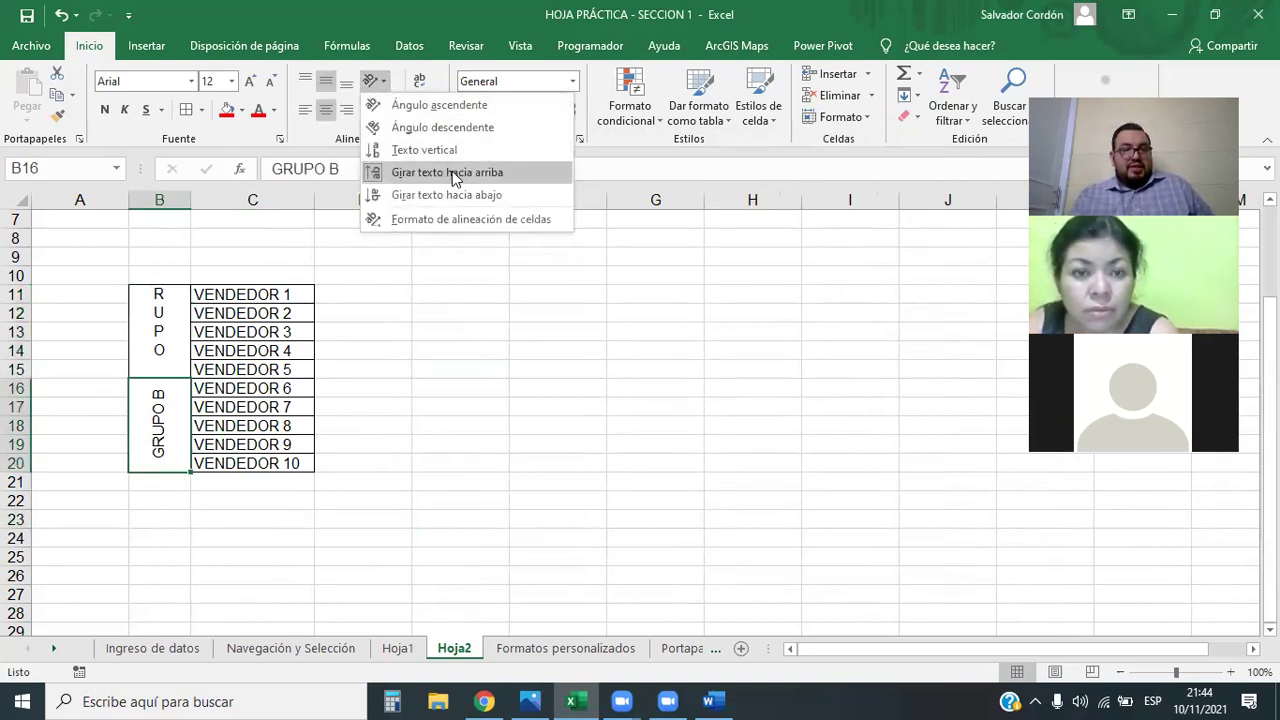
left_click(424, 150)
left_click(497, 535)
left_click(352, 522)
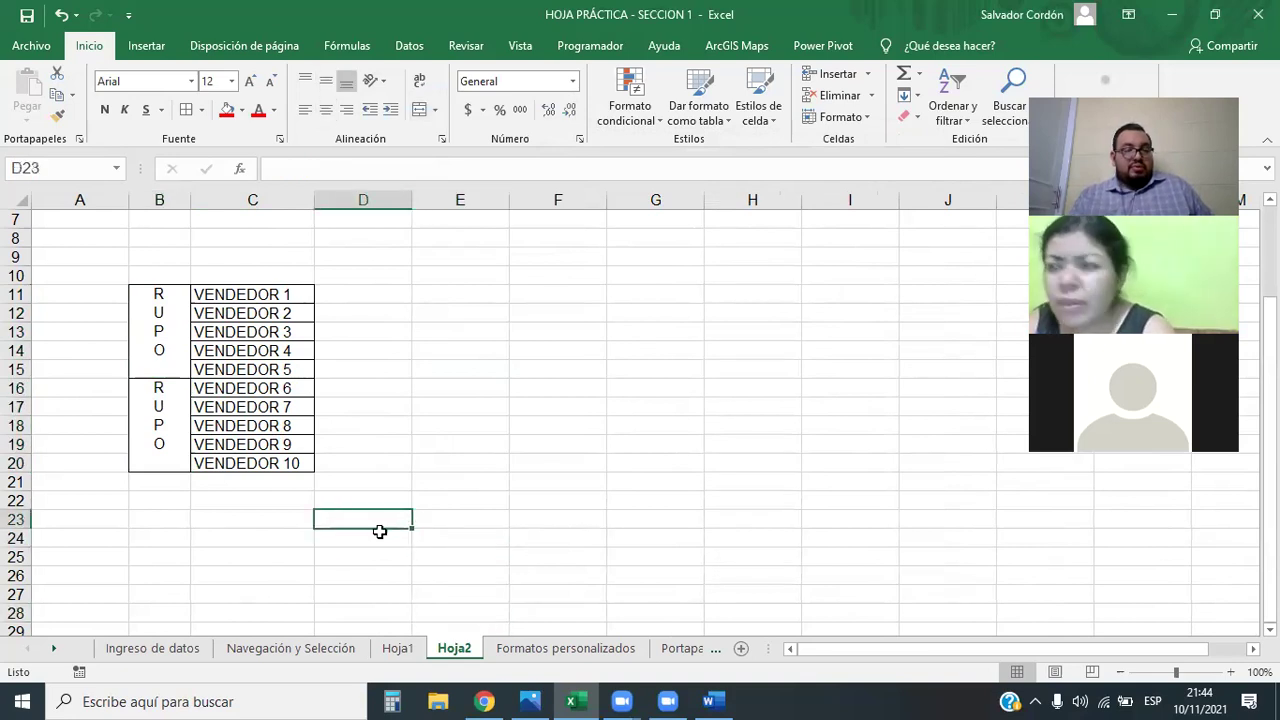
left_click(868, 541)
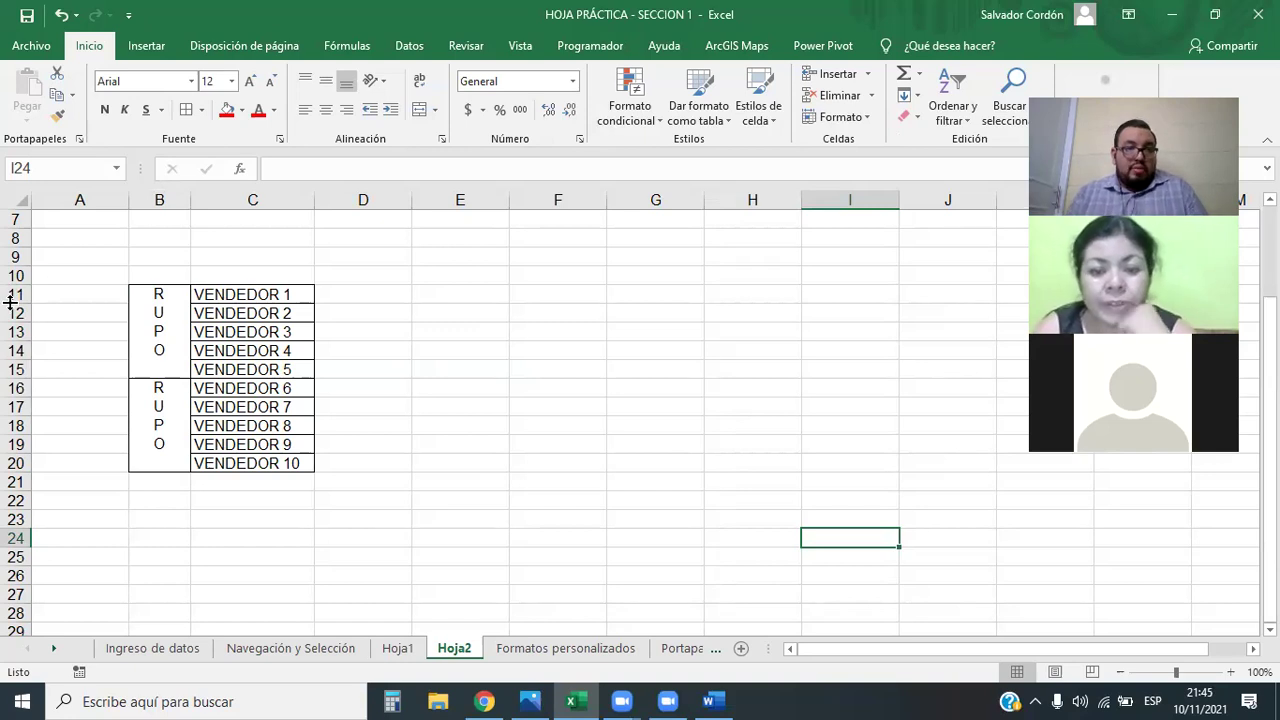
left_click_drag(10, 303, 17, 470)
left_click(460, 418)
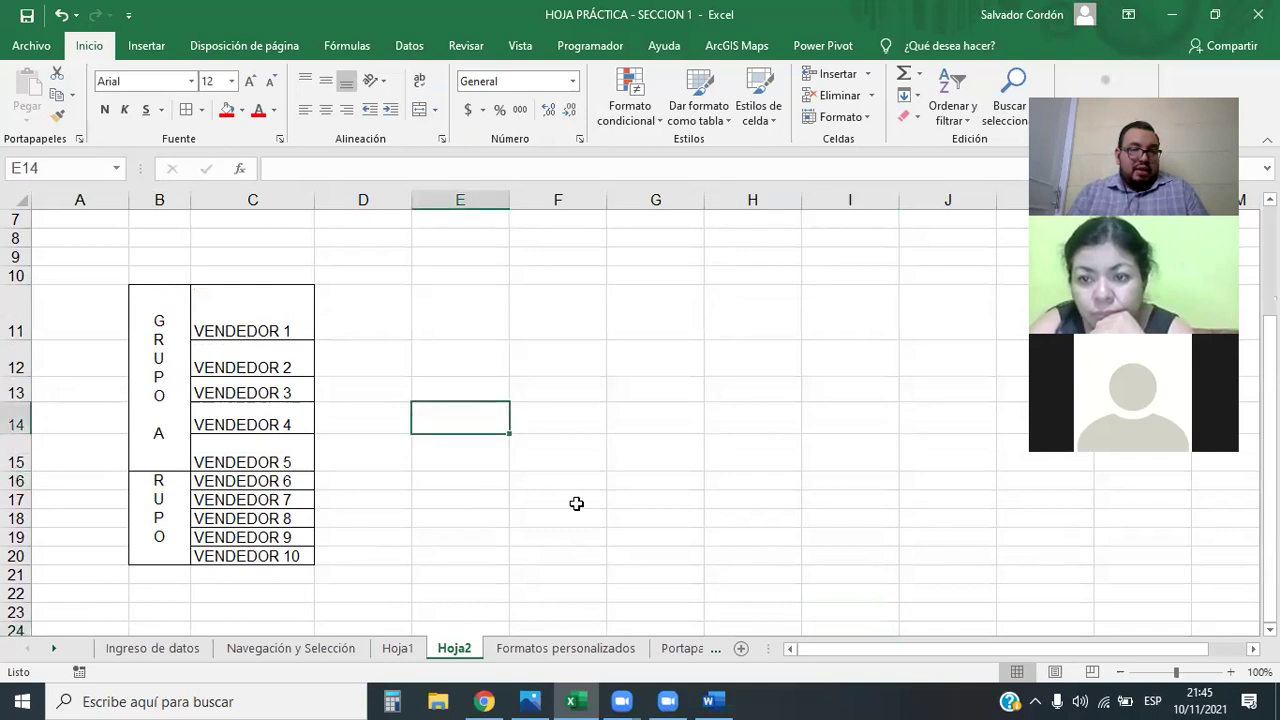
left_click_drag(291, 311, 290, 556)
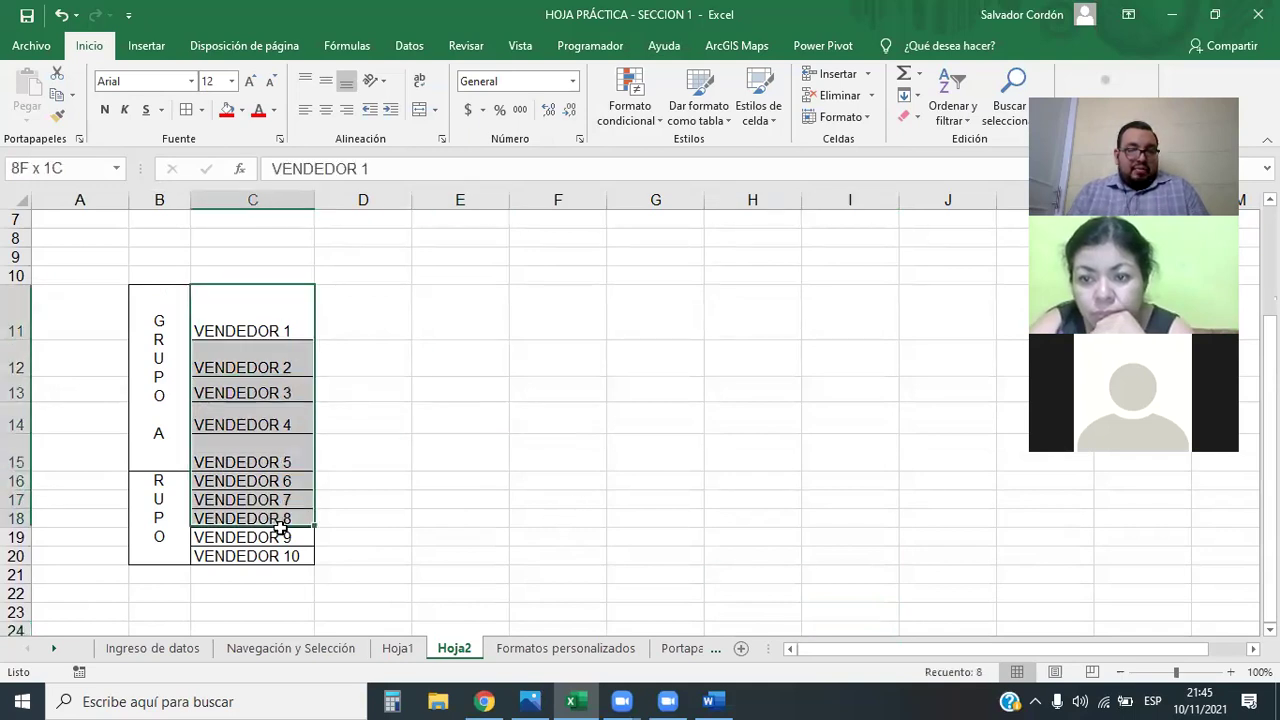
left_click(326, 109)
left_click(326, 80)
left_click(455, 480)
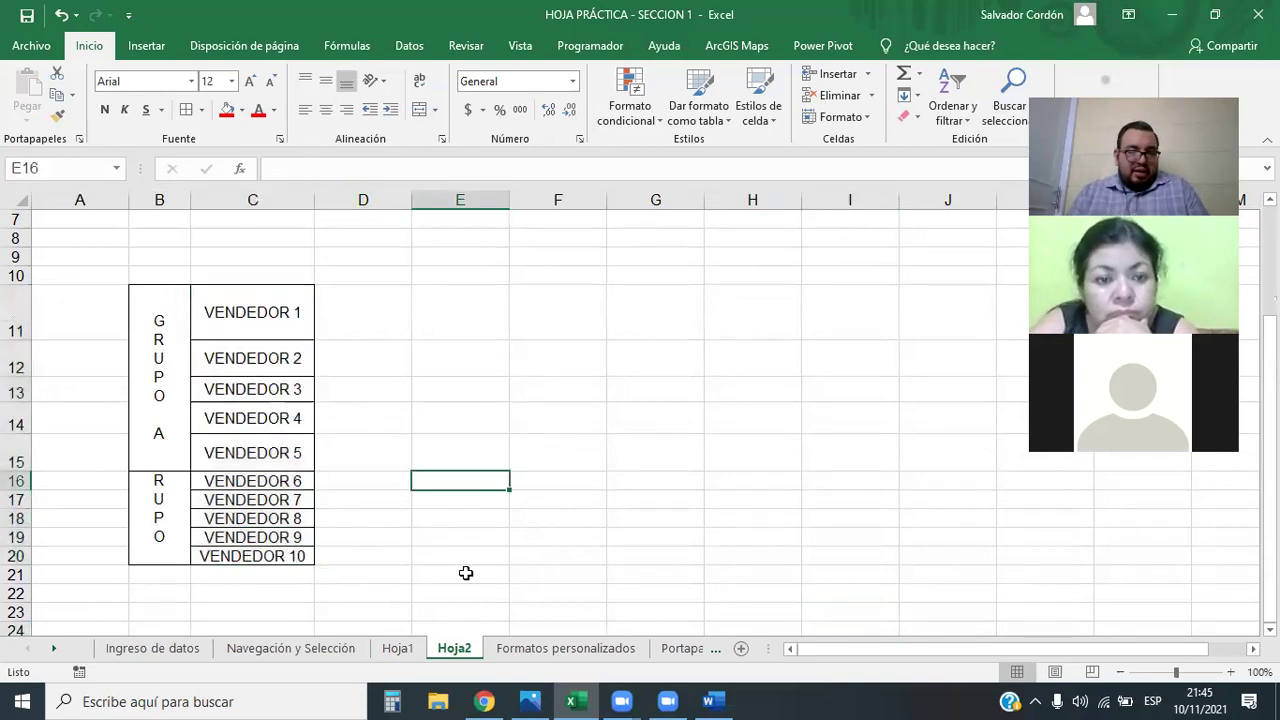
left_click(265, 301)
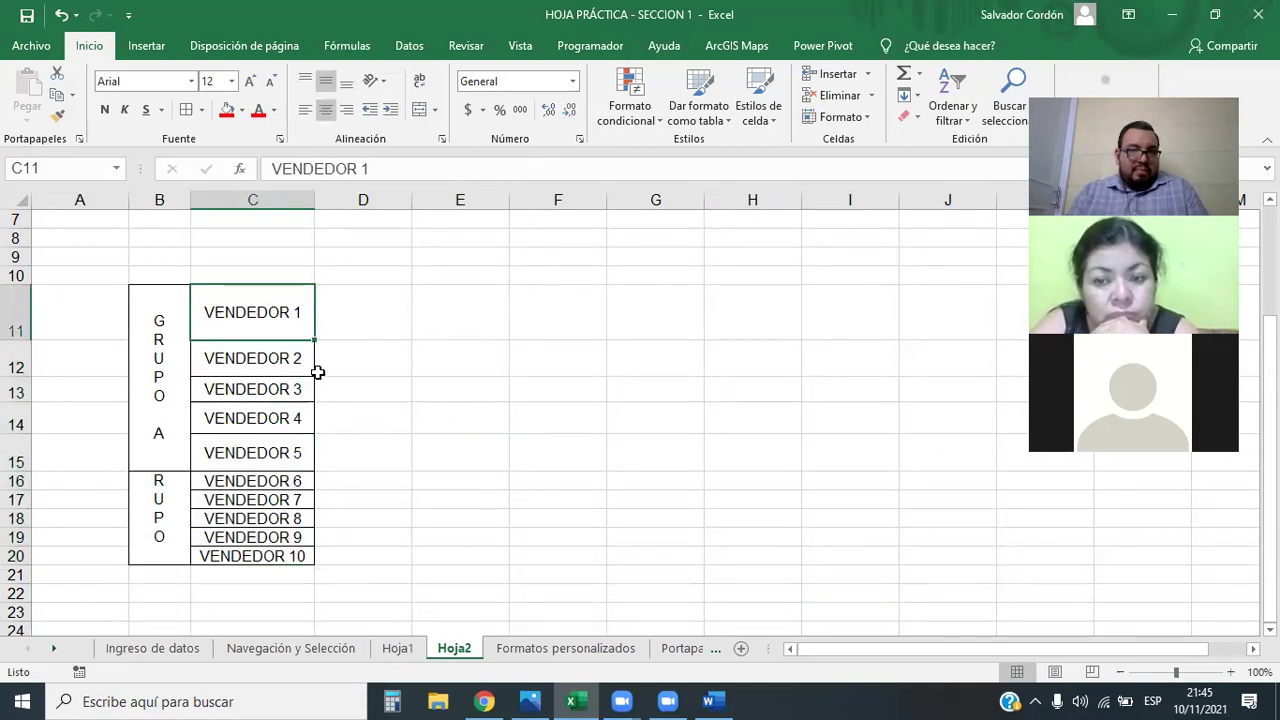
left_click_drag(300, 362, 286, 452)
left_click(603, 497)
key("ctrl+z")
key("ctrl+z")
key("ctrl+z")
key("ctrl+z")
key("ctrl+z")
key("ctrl+z")
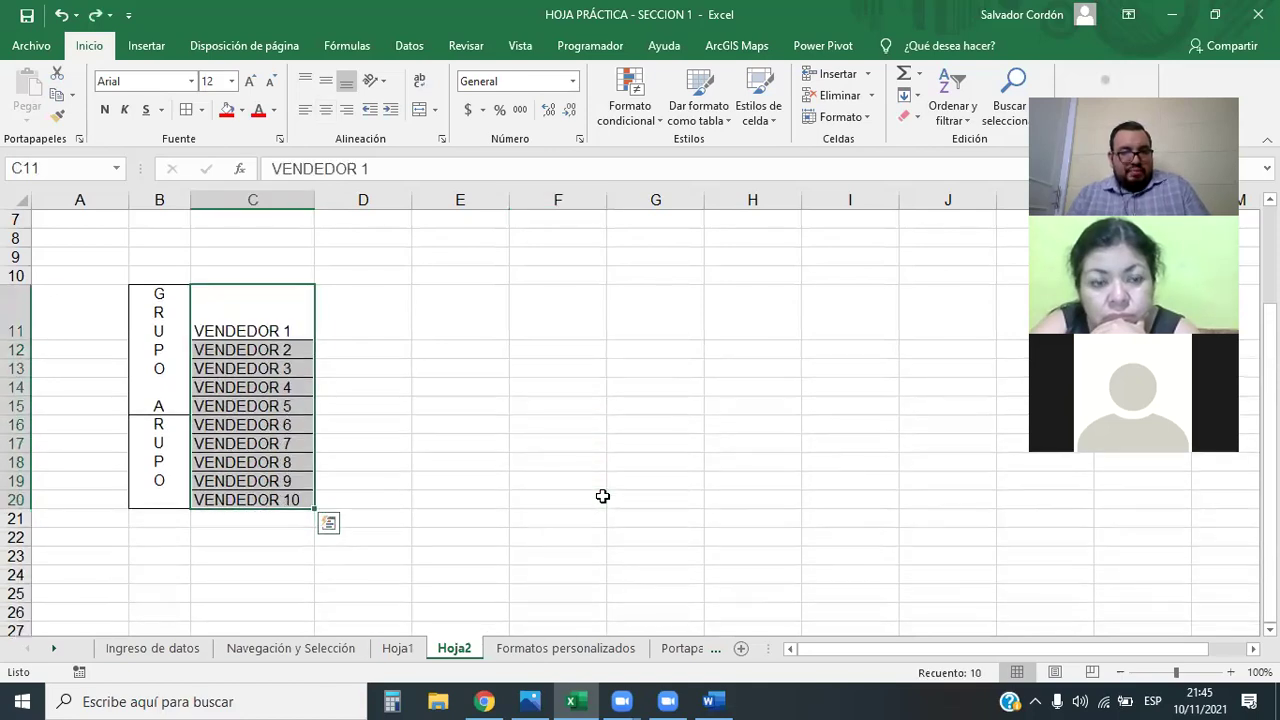
key("ctrl+z")
left_click(706, 463)
left_click_drag(20, 294, 10, 366)
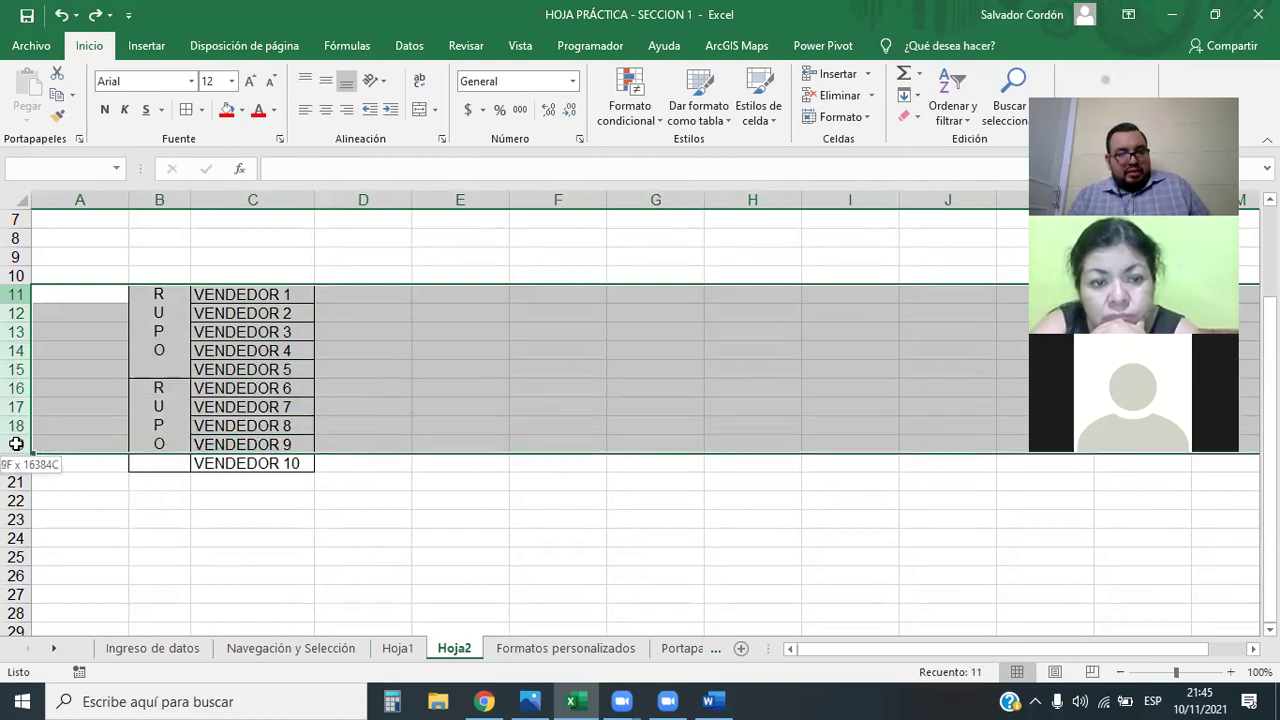
- Give rows 11–20 one uniform, taller row height
left_click_drag(10, 366, 12, 463)
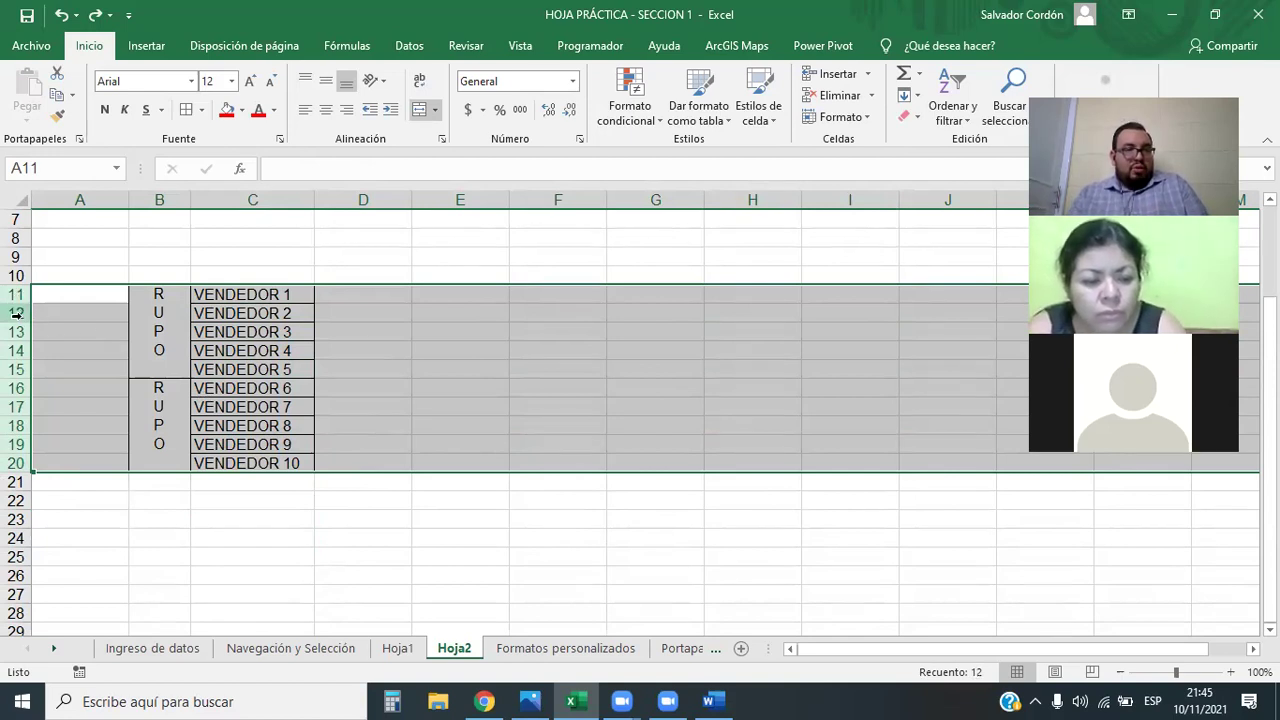
left_click_drag(17, 321, 17, 332)
left_click(603, 404)
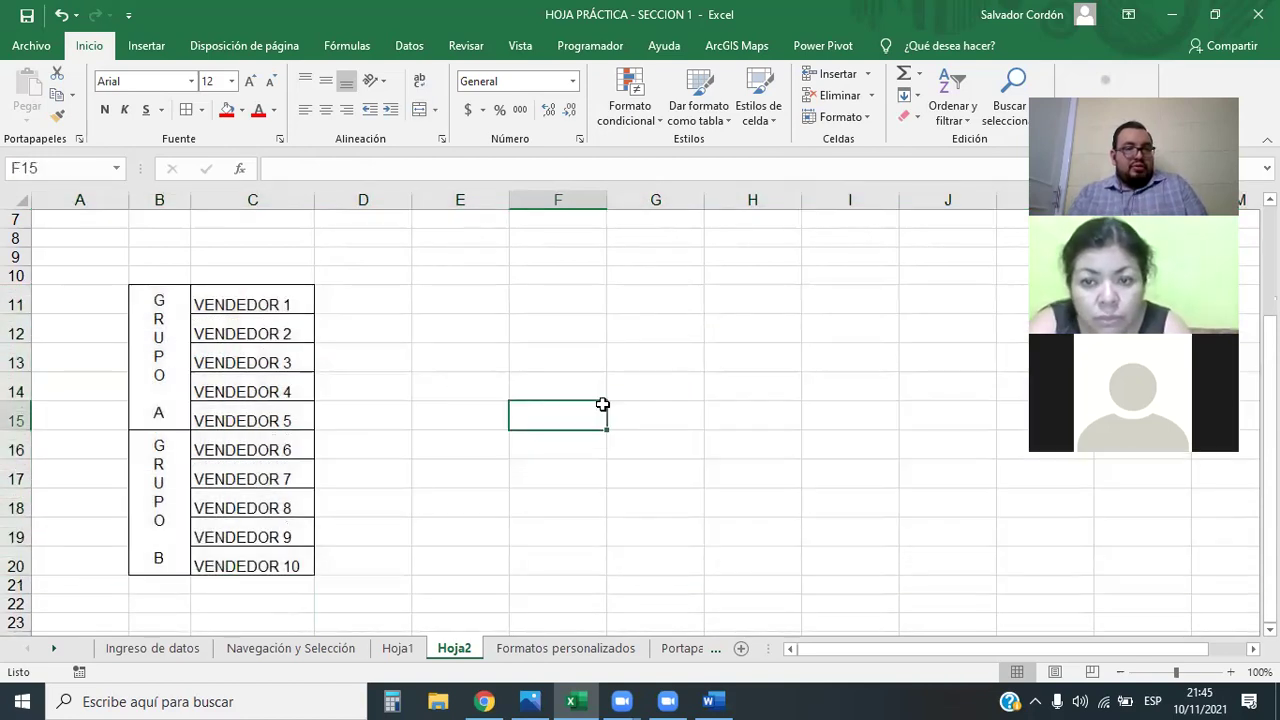
- Centre the vendor names in B11:C20 horizontally and vertically
left_click_drag(177, 307, 275, 560)
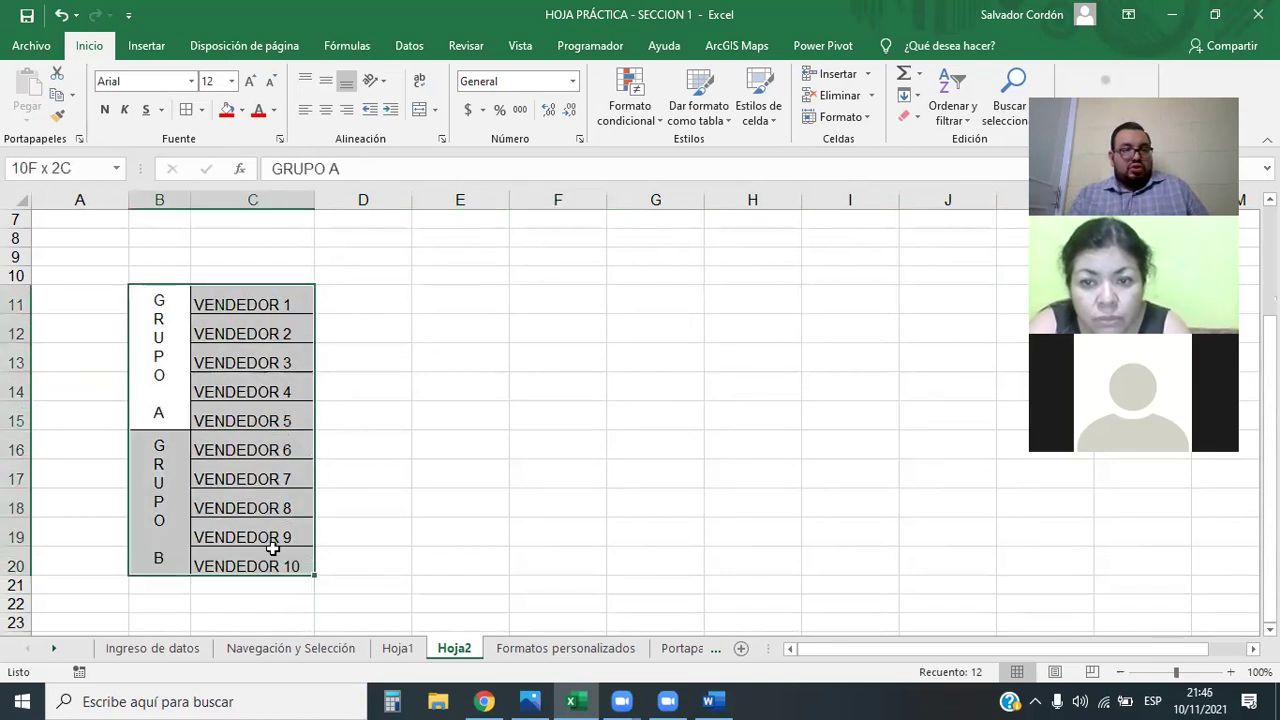
left_click(325, 113)
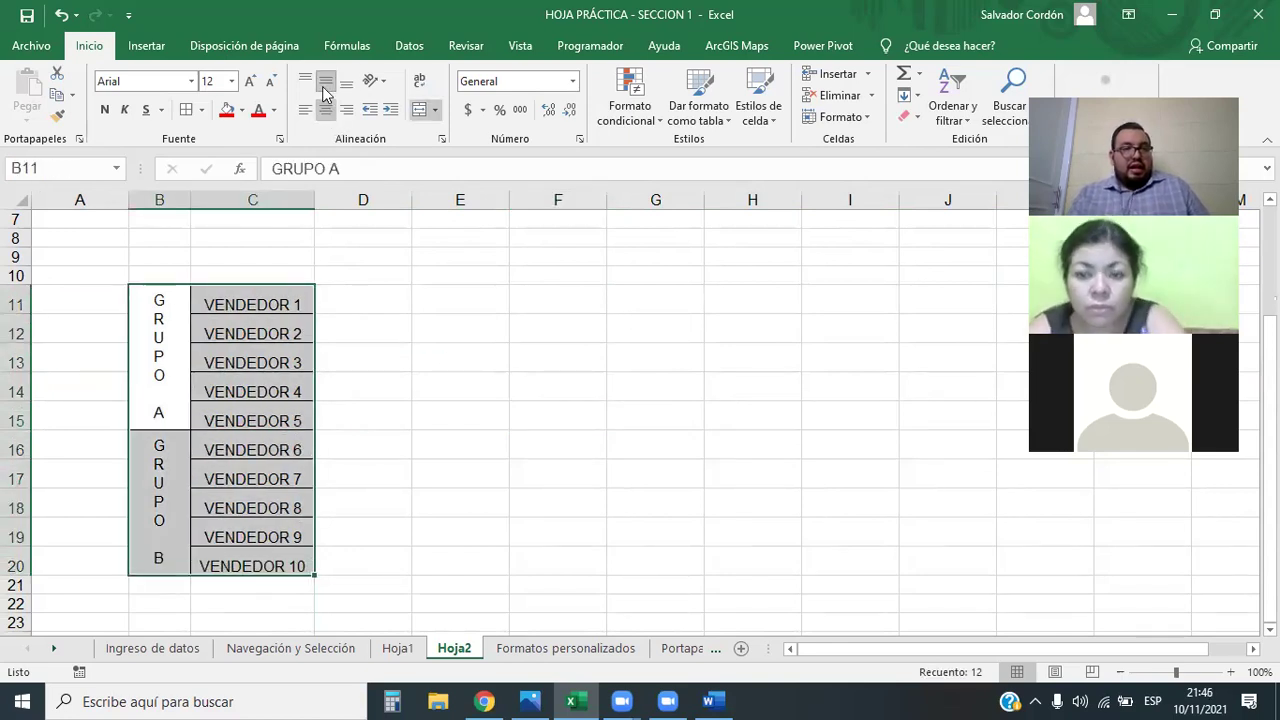
left_click(323, 84)
left_click(608, 502)
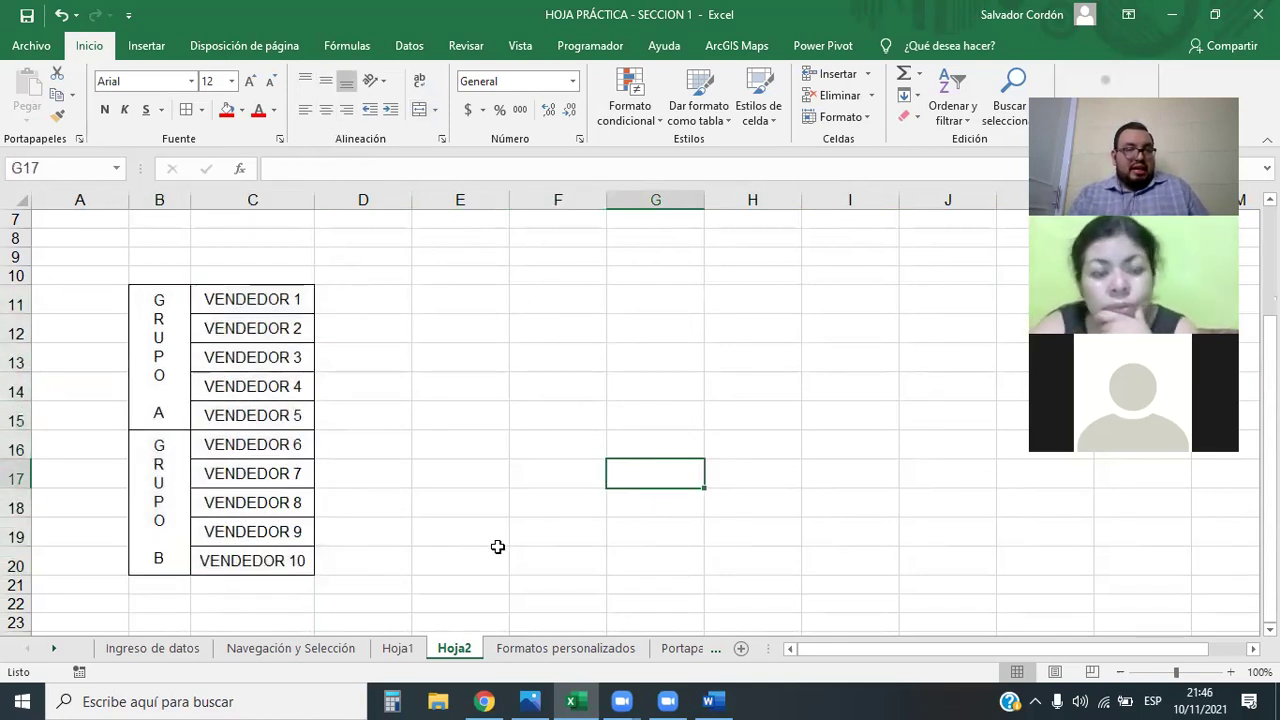
- Check row 11's height, then undo the last two formatting changes
left_click_drag(218, 567, 159, 450)
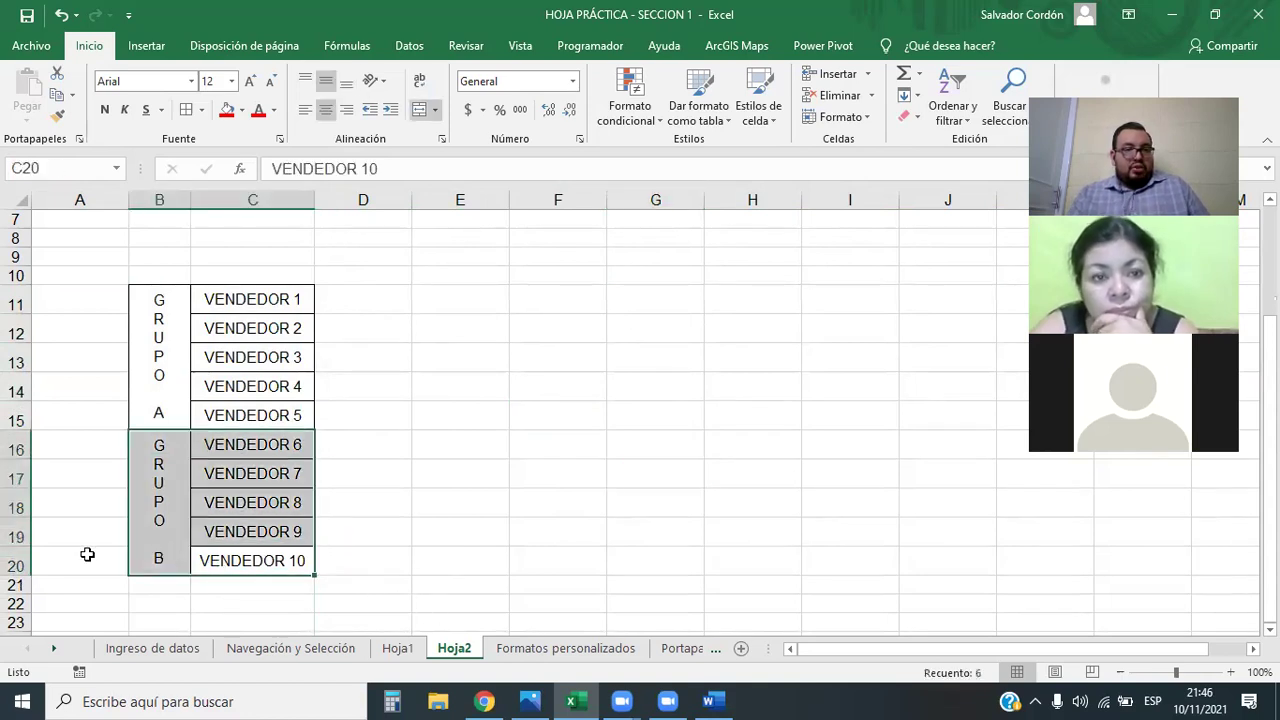
mouse_move(17, 560)
left_mouse_down()
mouse_move(14, 298)
mouse_move(22, 367)
left_mouse_up()
left_click(15, 300)
left_click(742, 325)
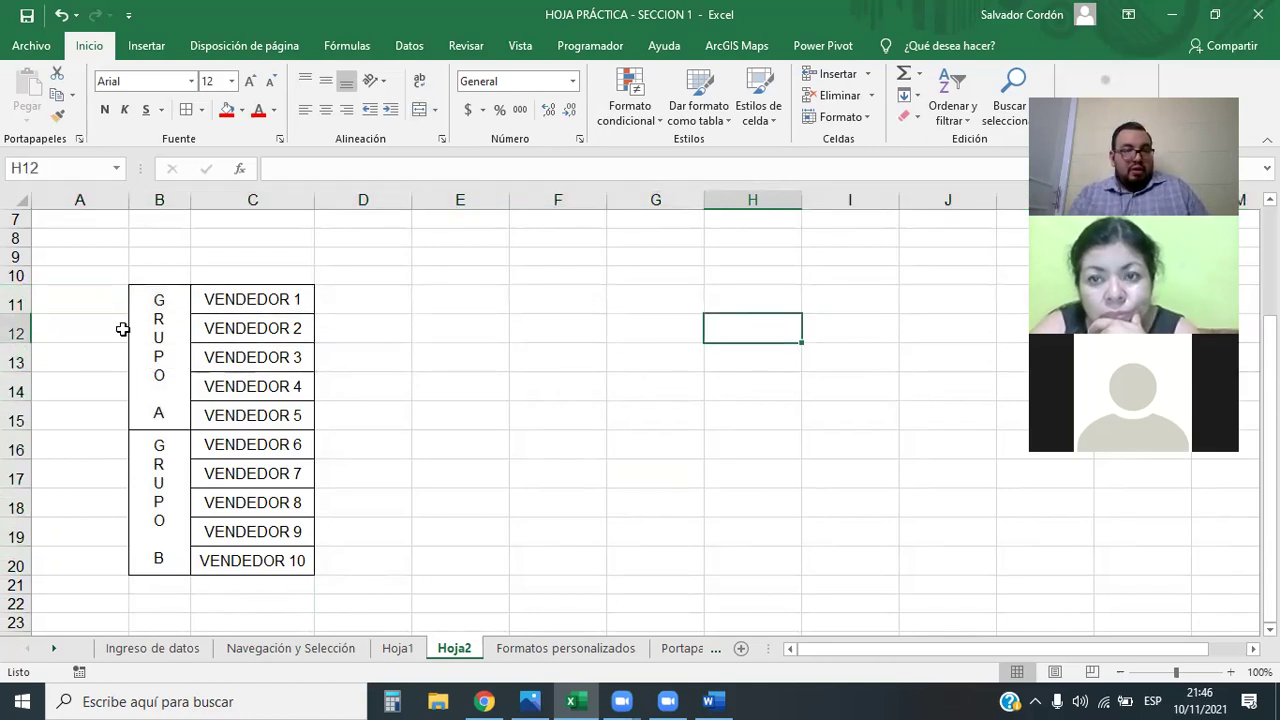
key("ctrl+z")
key("ctrl+z")
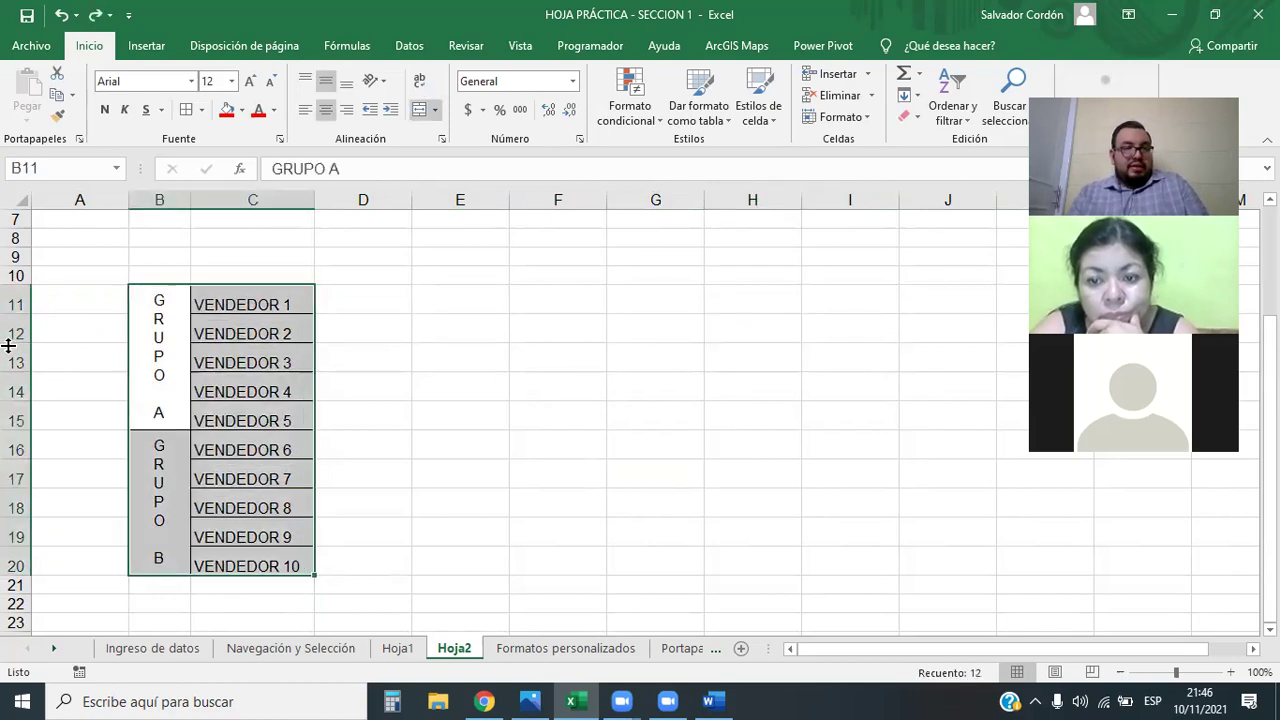
key("ctrl+z")
key("ctrl+z")
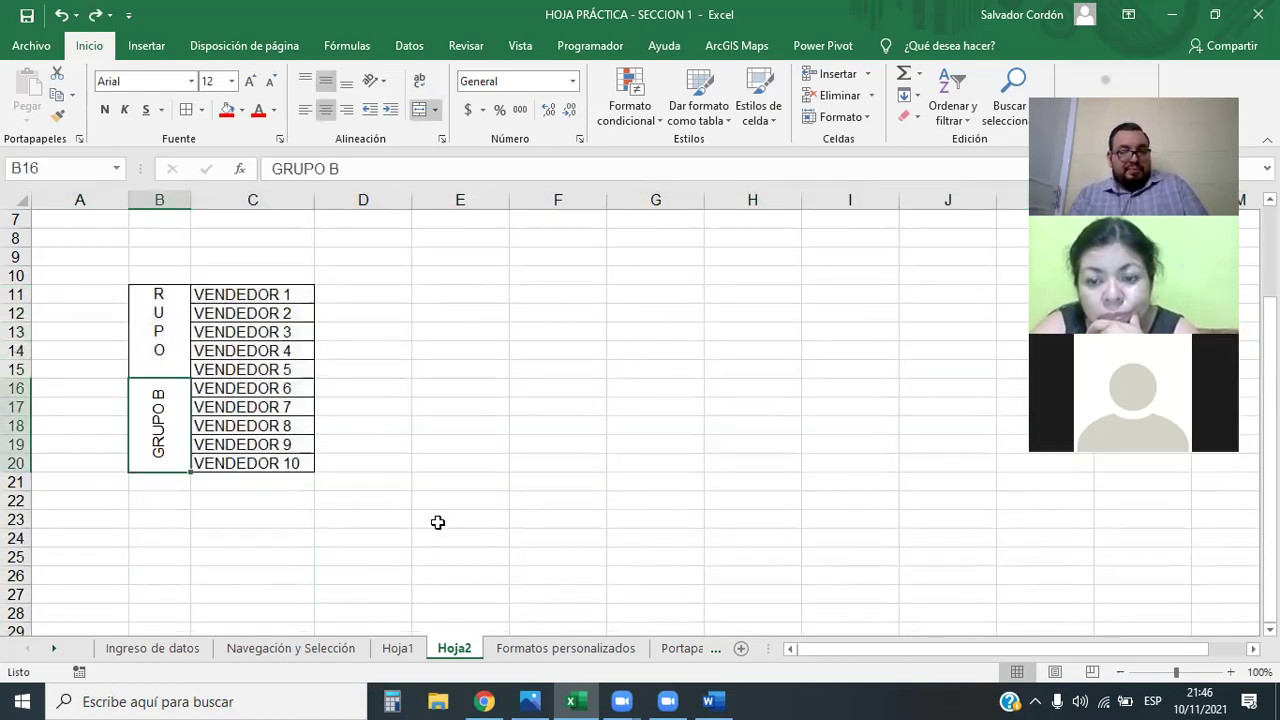
- Undo GRUPO B's rotation and make rows 11–20 each 30 points tall
key("ctrl+z")
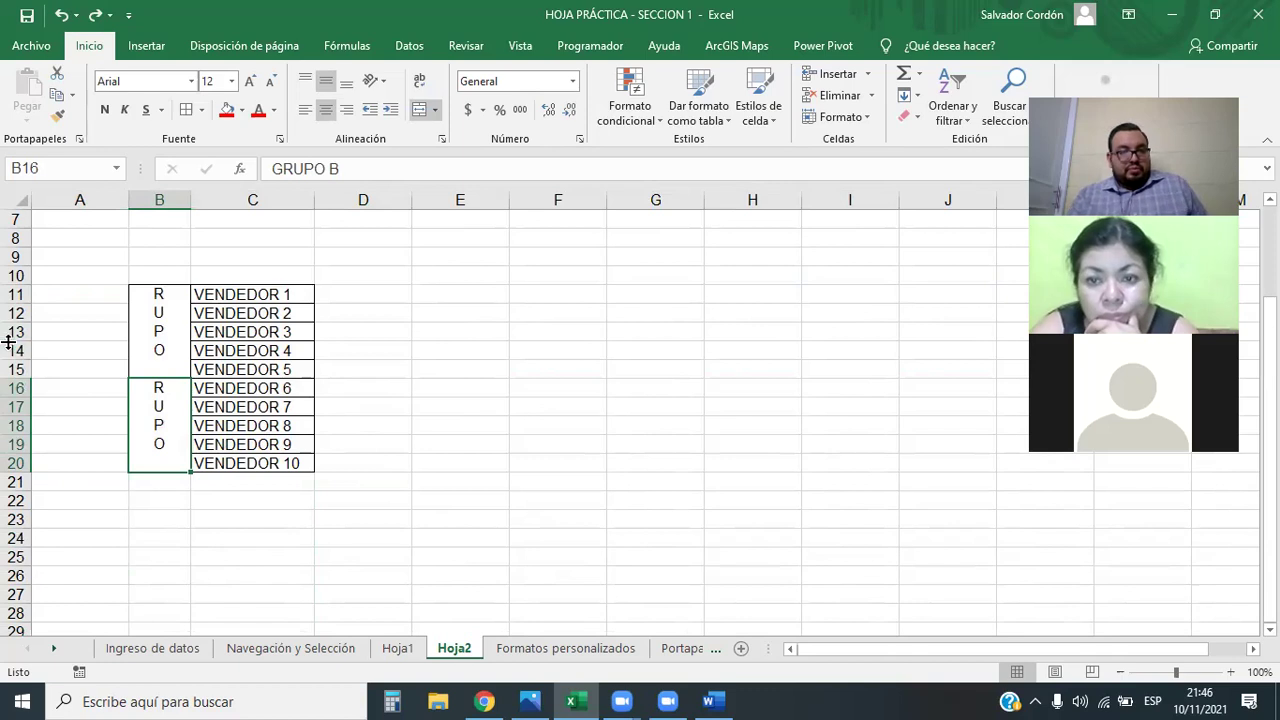
left_click_drag(15, 293, 15, 463)
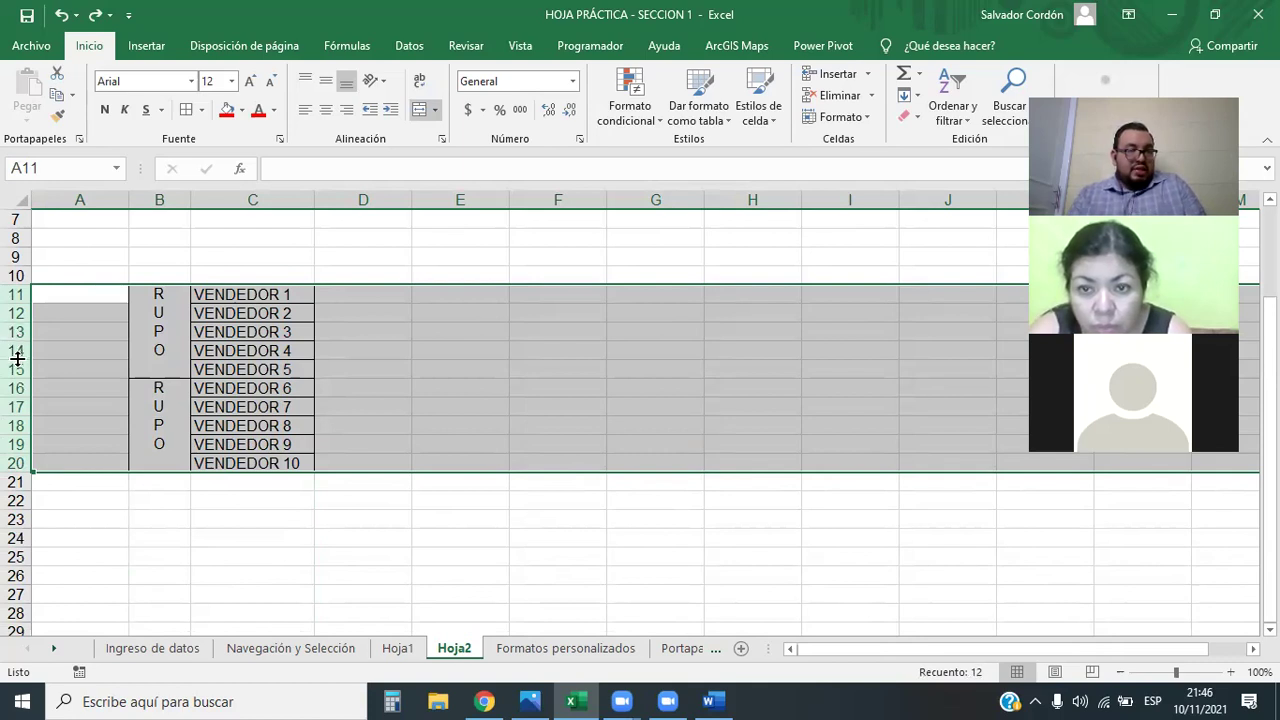
left_click_drag(17, 358, 19, 376)
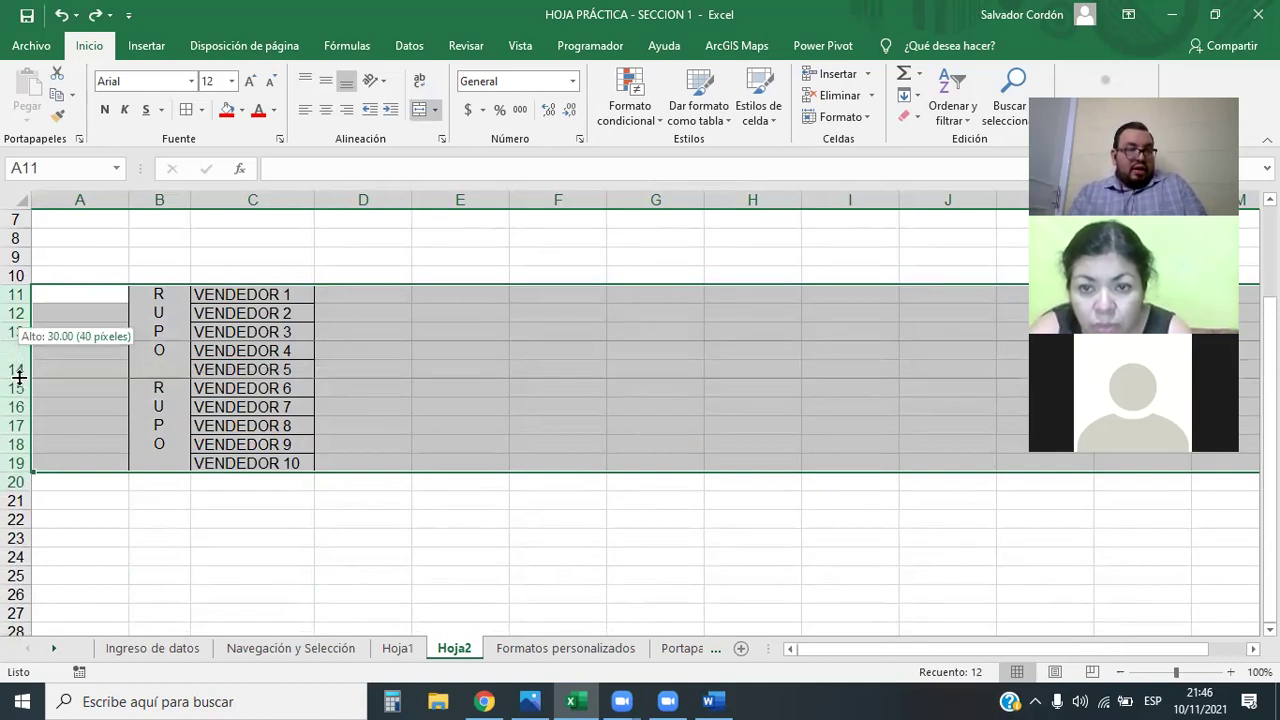
left_click_drag(19, 376, 19, 376)
scroll(436, 321, "down", 1)
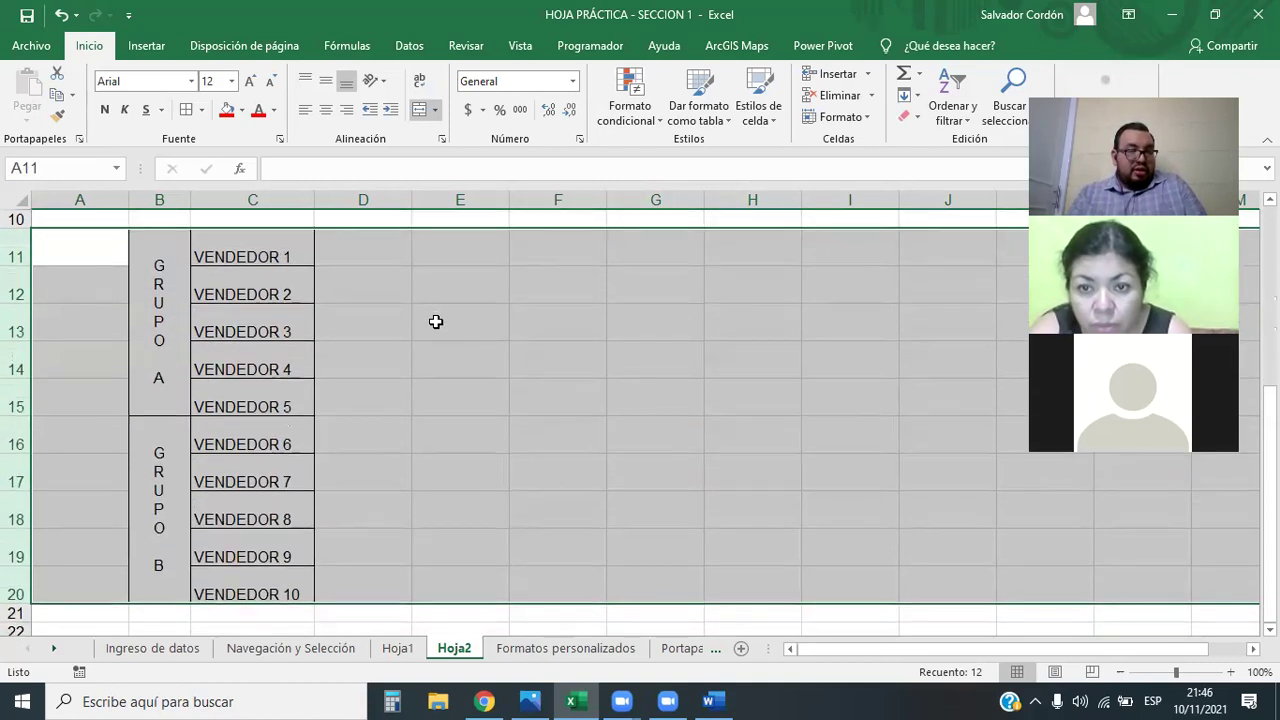
left_click(570, 369)
left_click(700, 434)
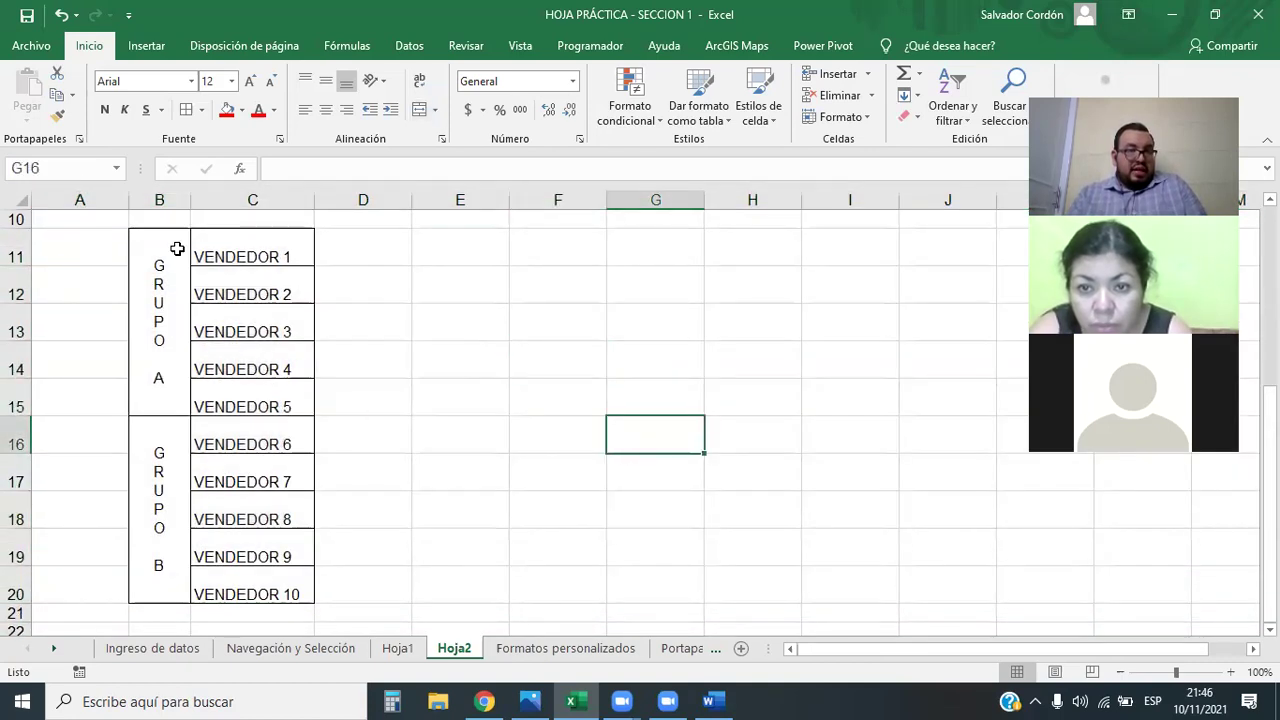
- Centre the VENDEDOR names in B11:C20 both vertically and horizontally
left_click_drag(177, 249, 311, 537)
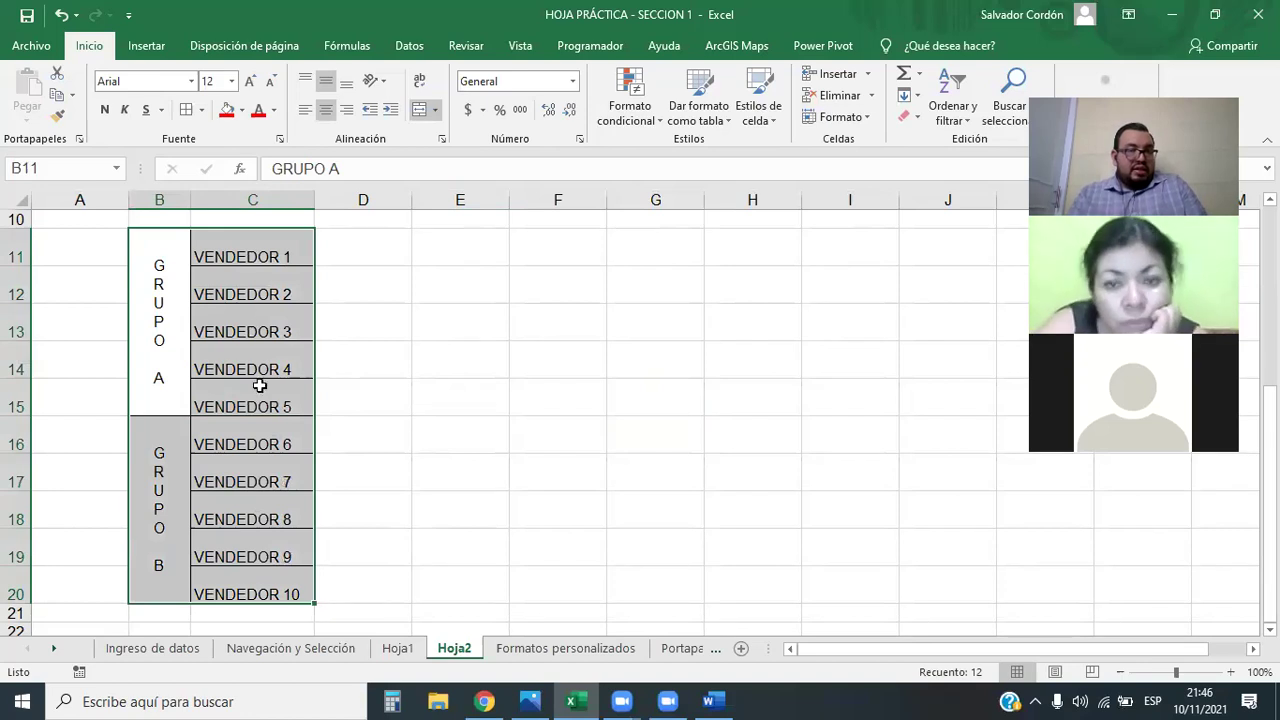
left_click(327, 83)
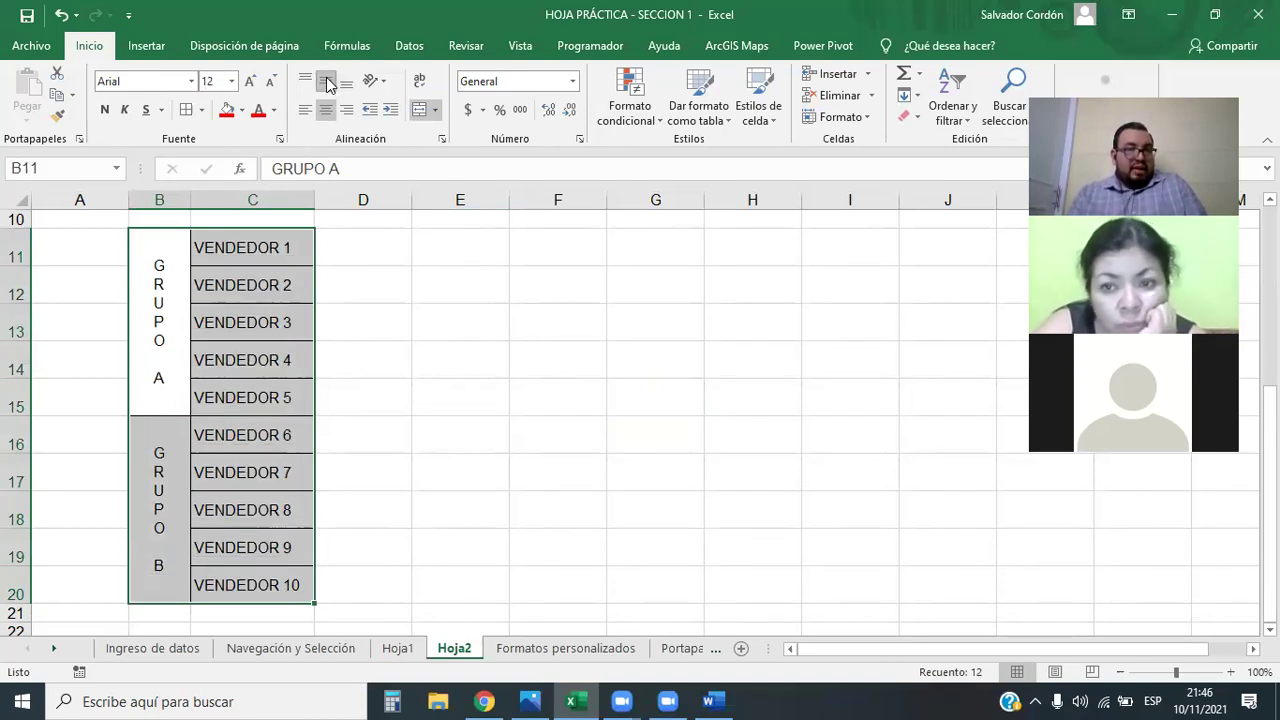
left_click(326, 109)
left_click(500, 402)
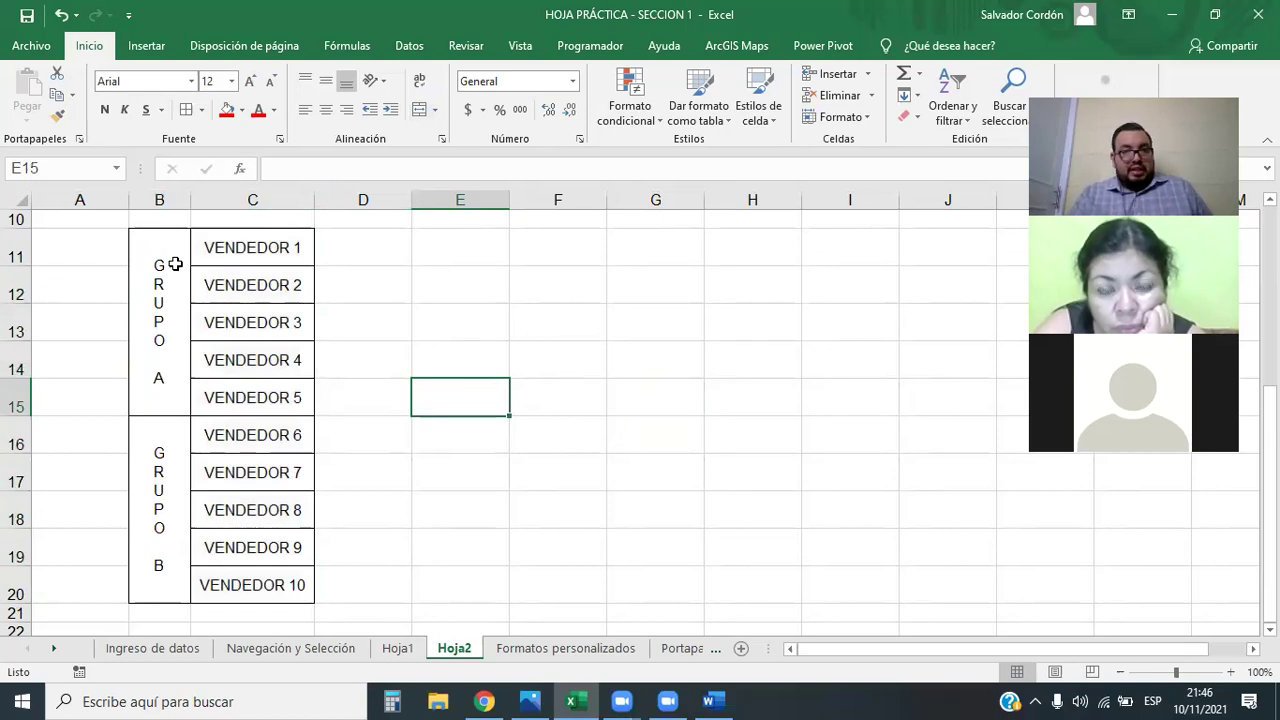
left_click_drag(171, 263, 257, 531)
left_click(145, 341)
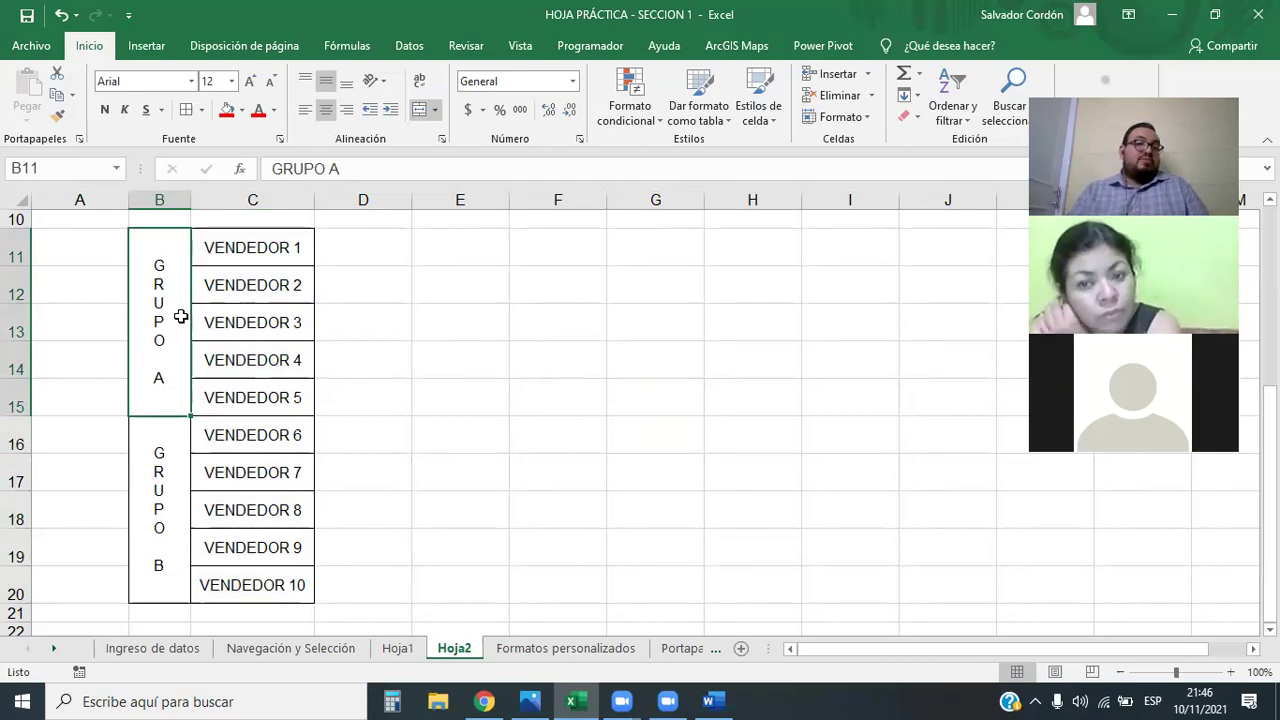
- Try rotating GRUPO A to read upward, undo it, and open Format Cells on Alineación
left_click(375, 80)
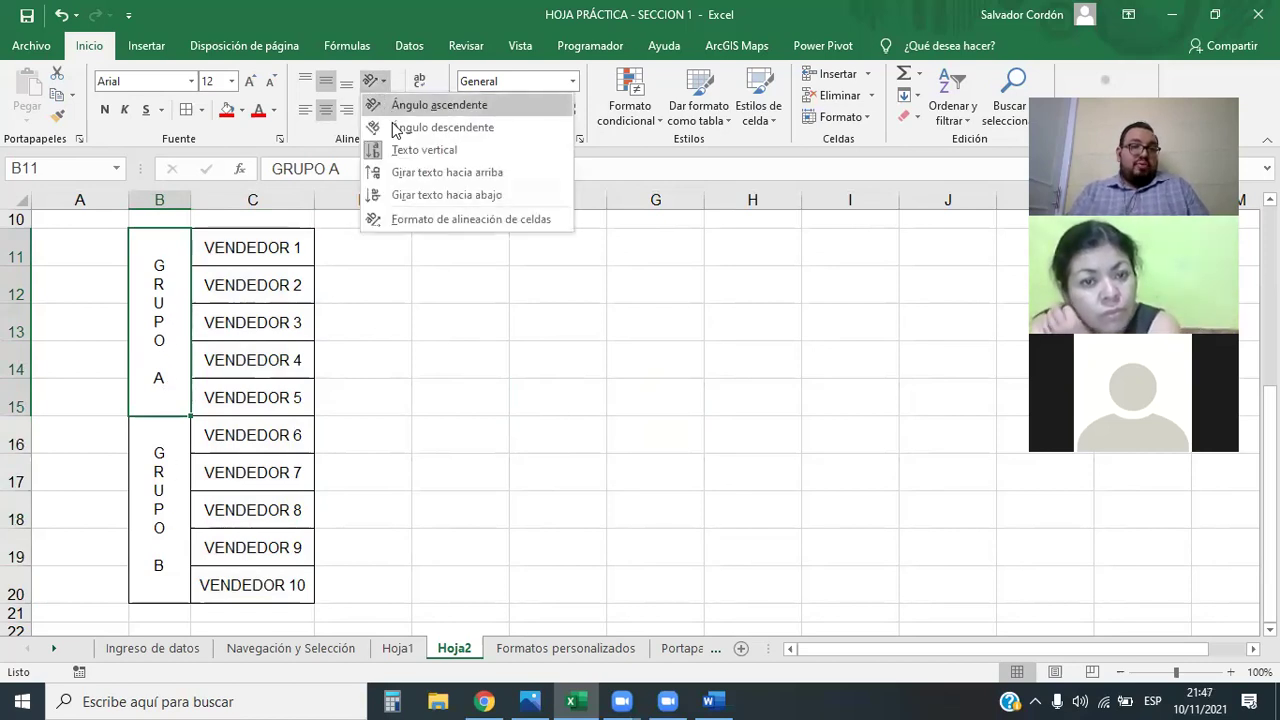
left_click(420, 172)
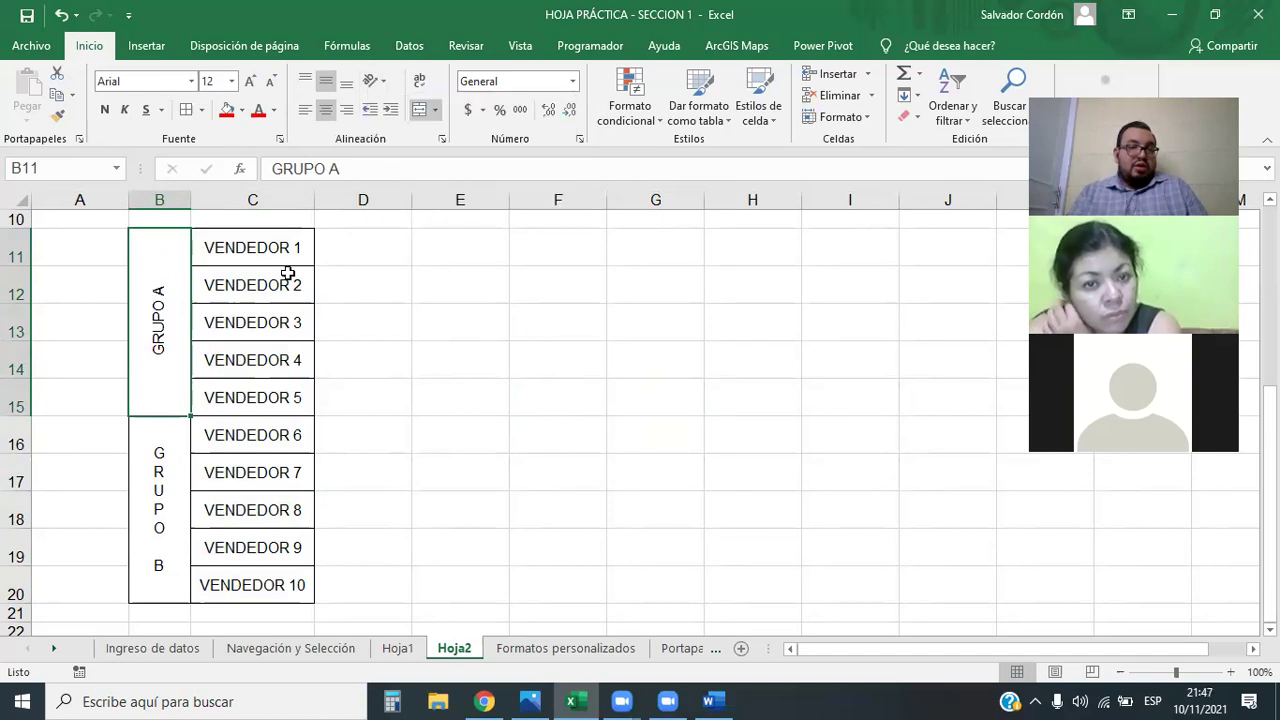
left_click(162, 528)
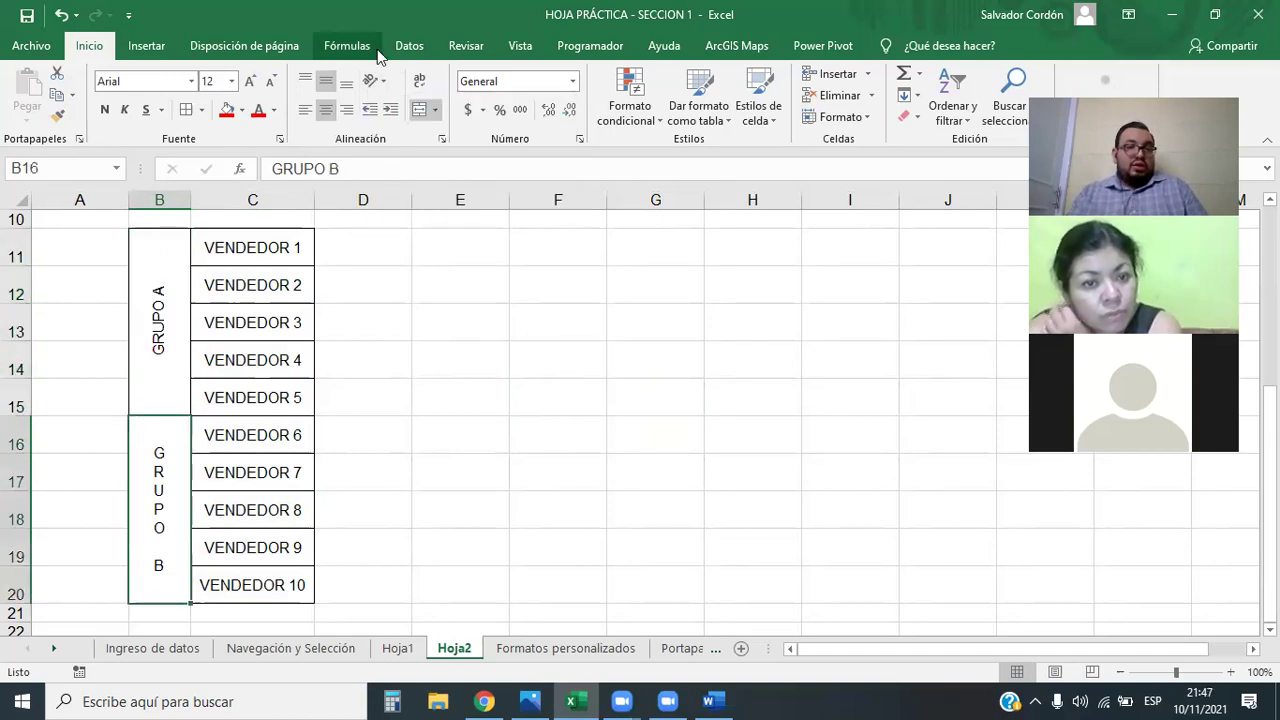
left_click(153, 294)
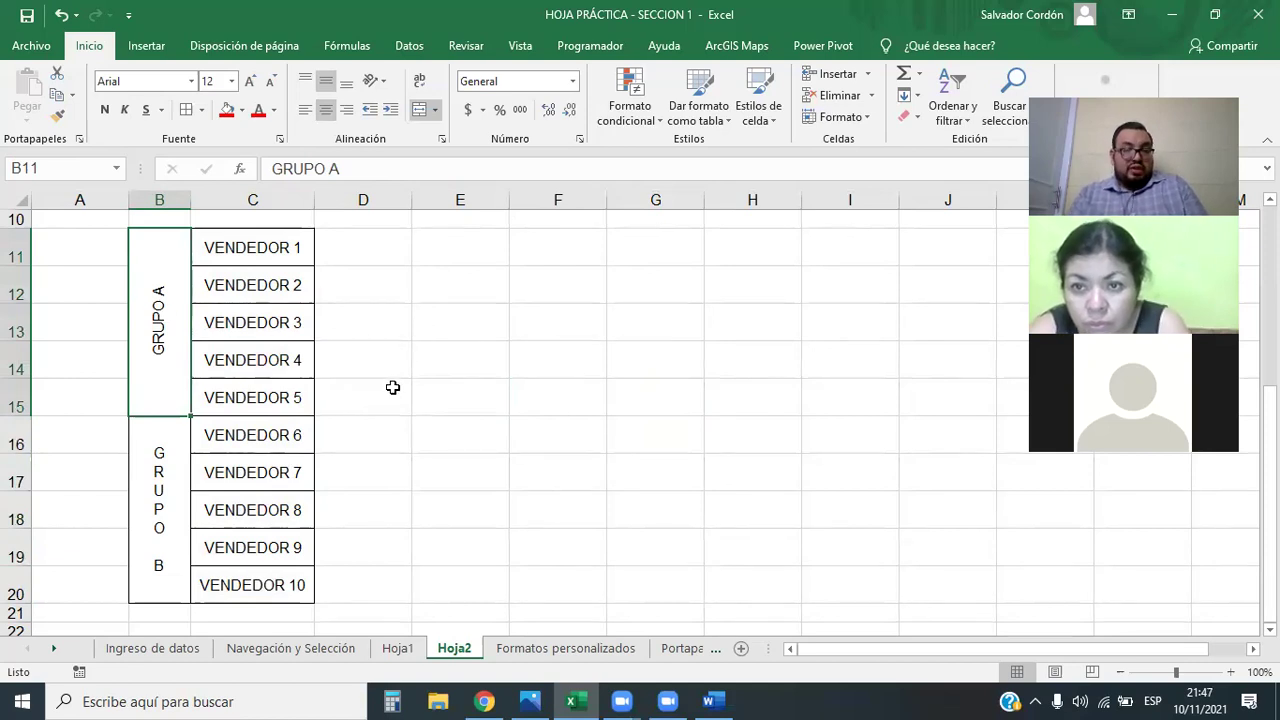
key("ctrl+z")
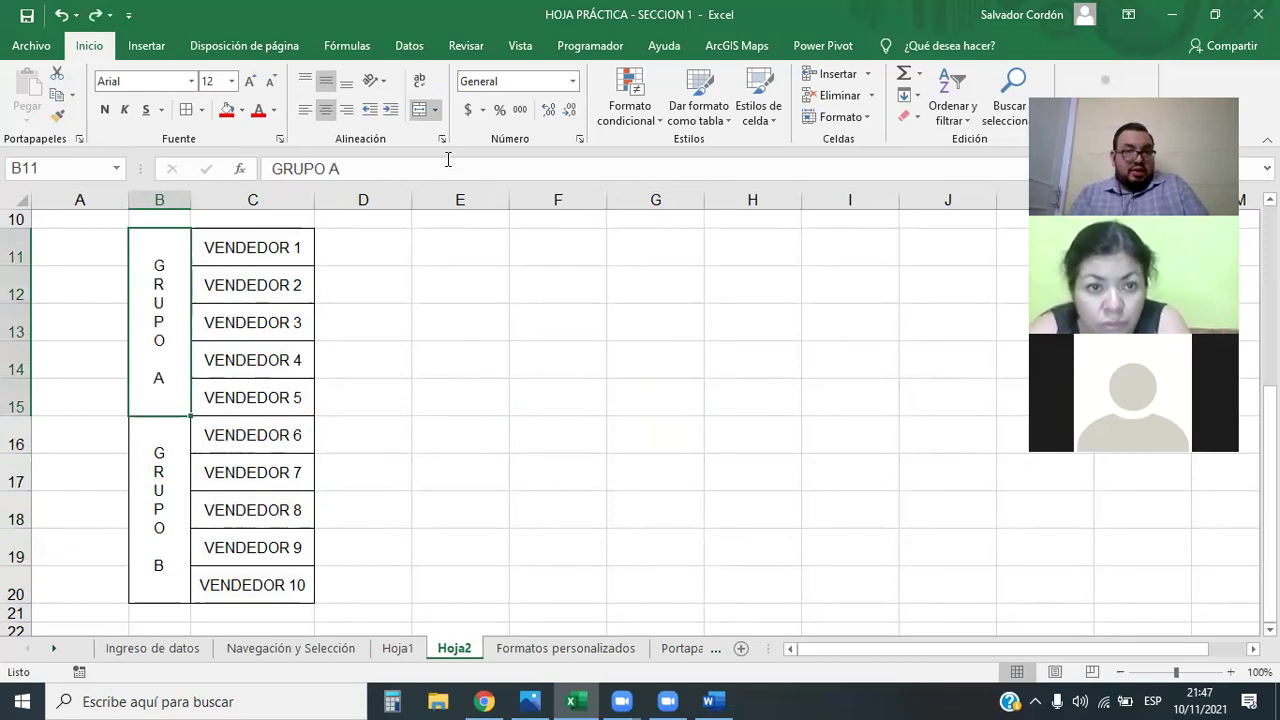
left_click(442, 139)
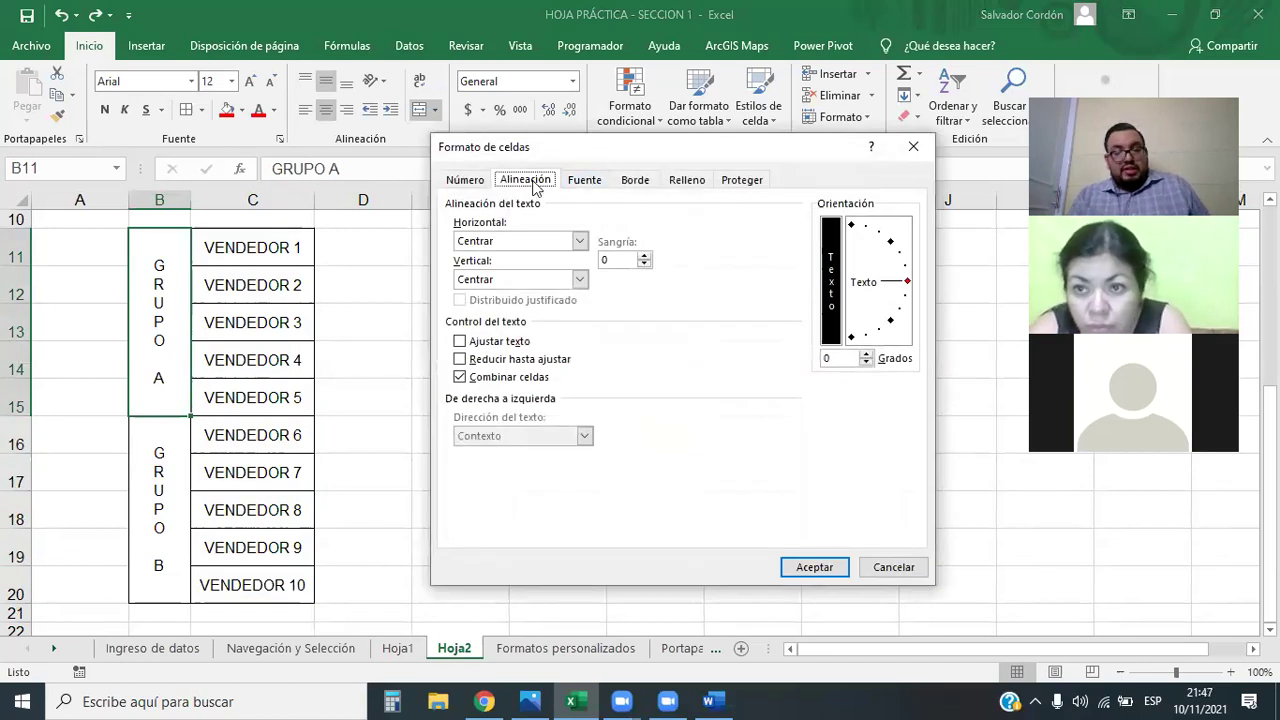
left_click_drag(612, 151, 540, 187)
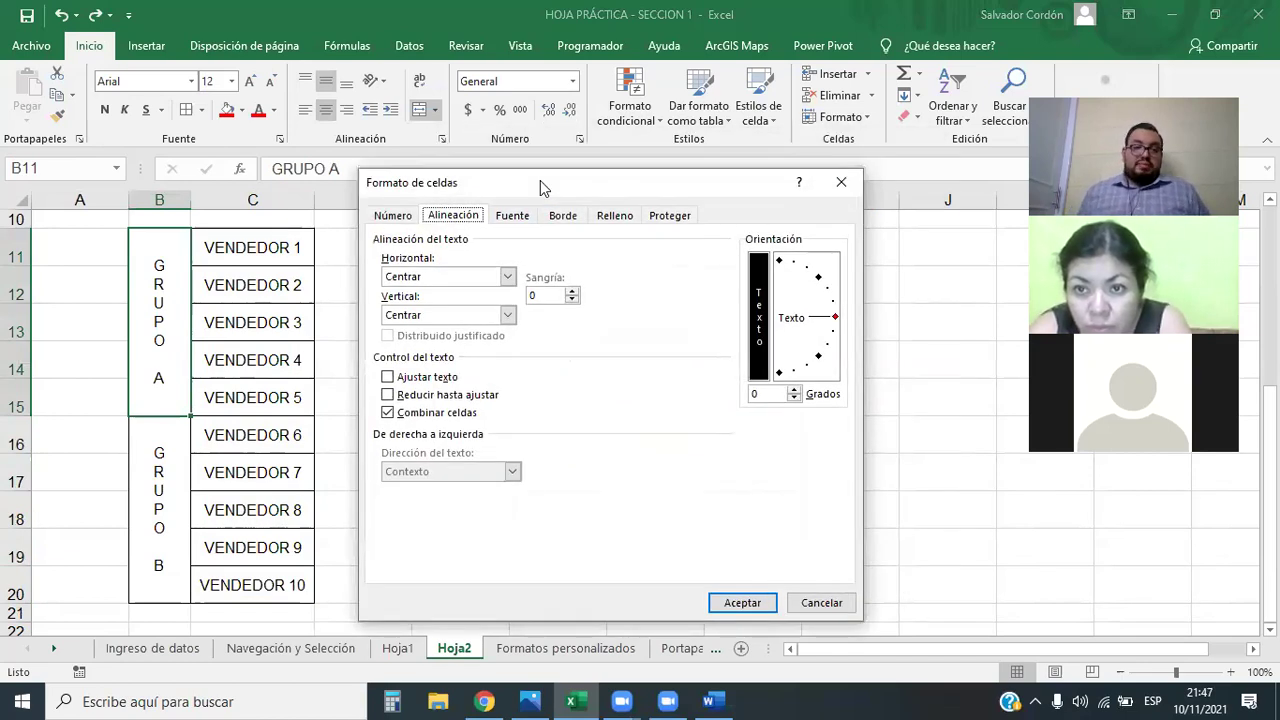
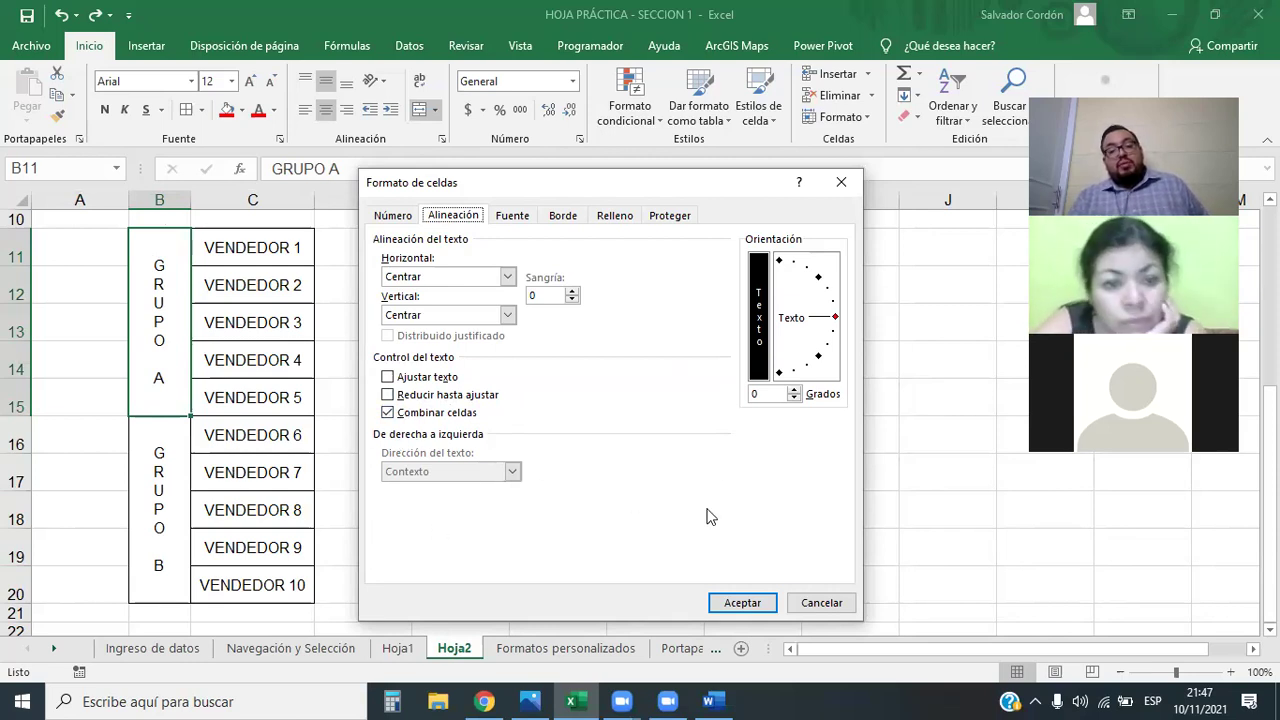
- Close the Formato de celdas dialog and select an empty cell beside the GRUPO A/B table
left_click(838, 185)
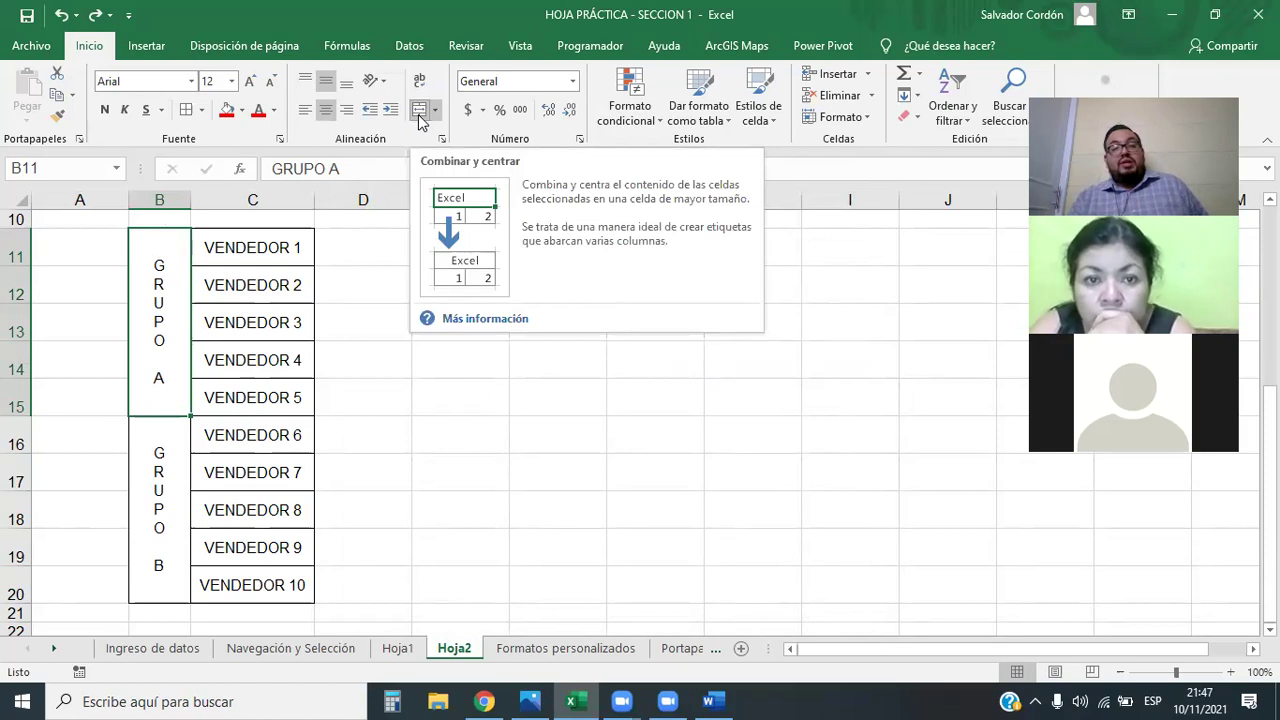
left_click(387, 413)
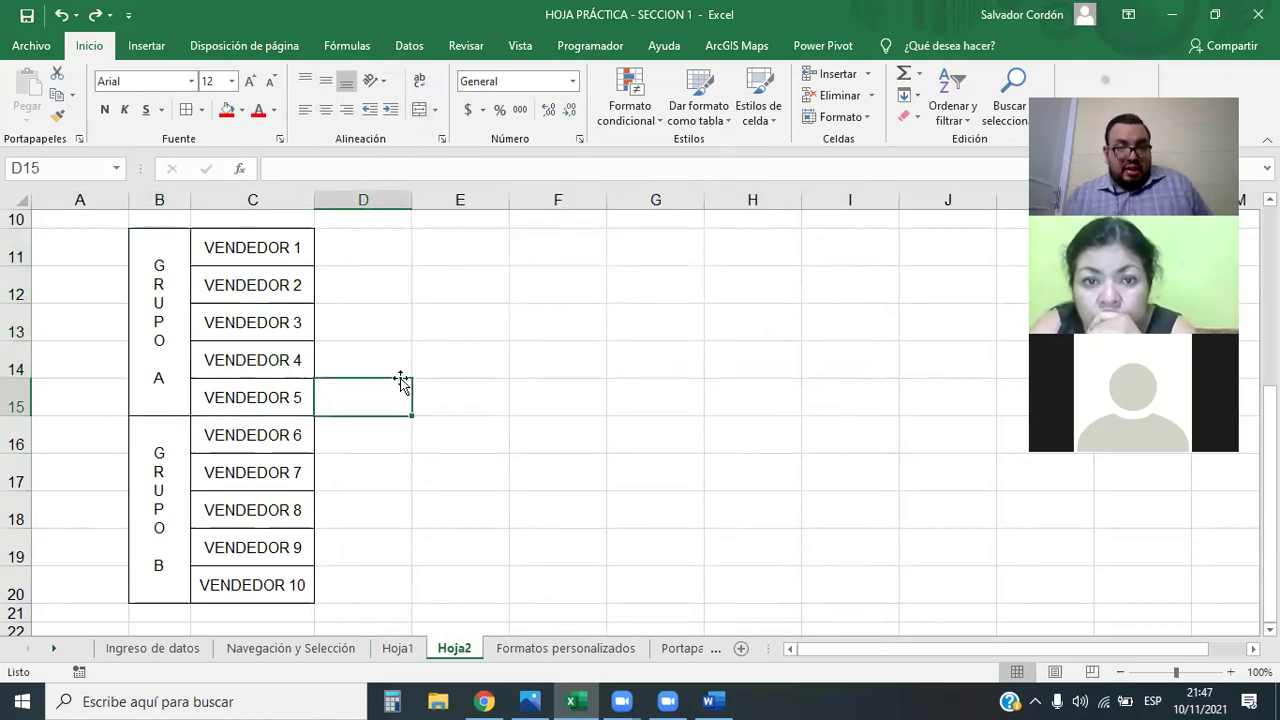
left_click(424, 308)
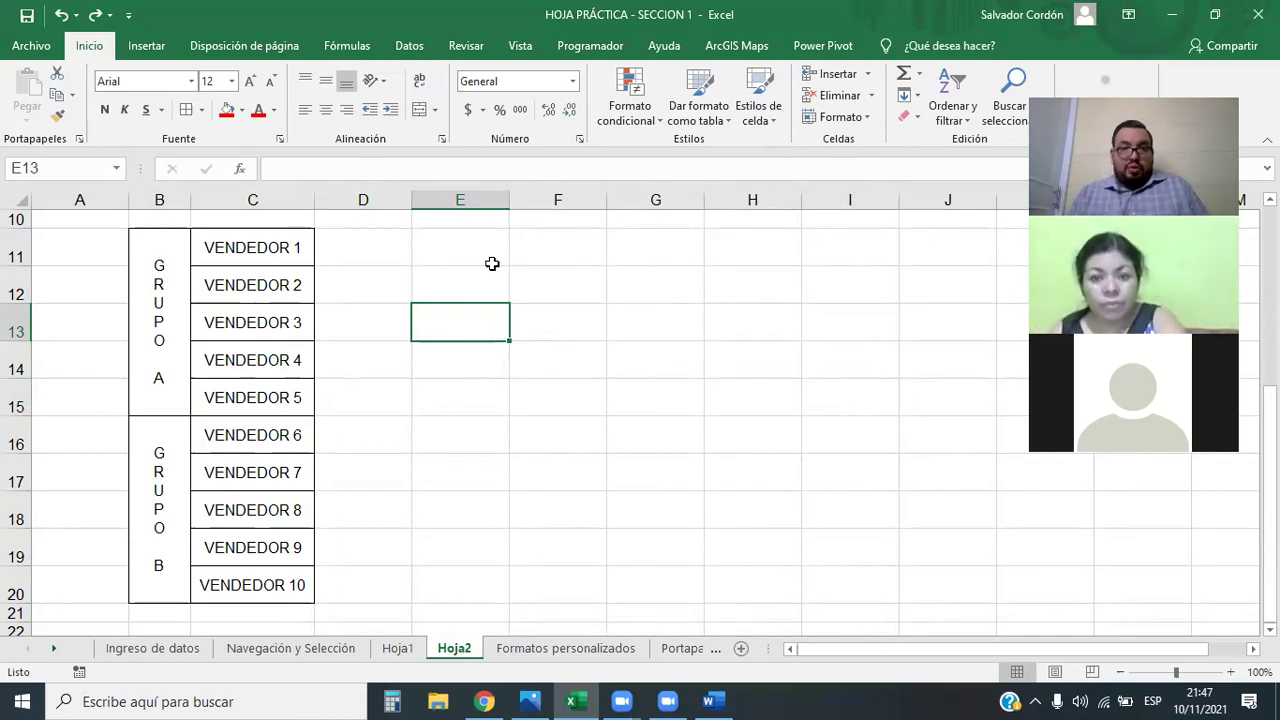
left_click(442, 141)
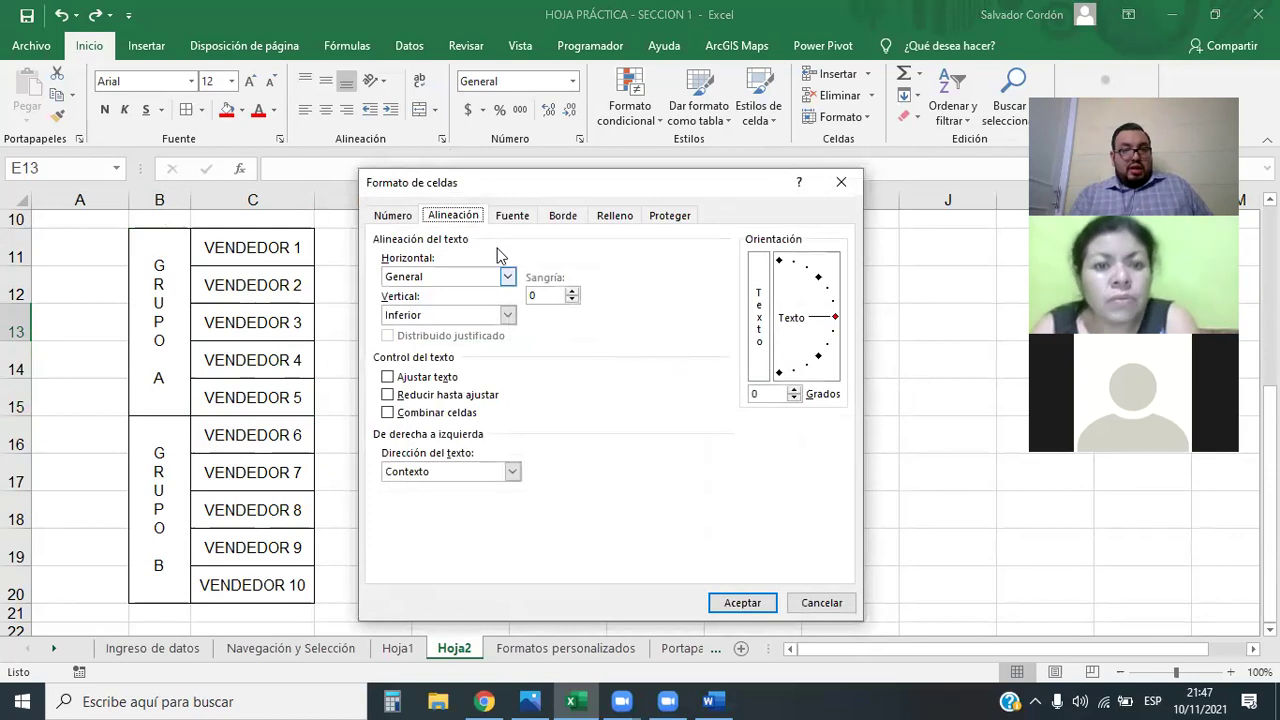
left_click(514, 216)
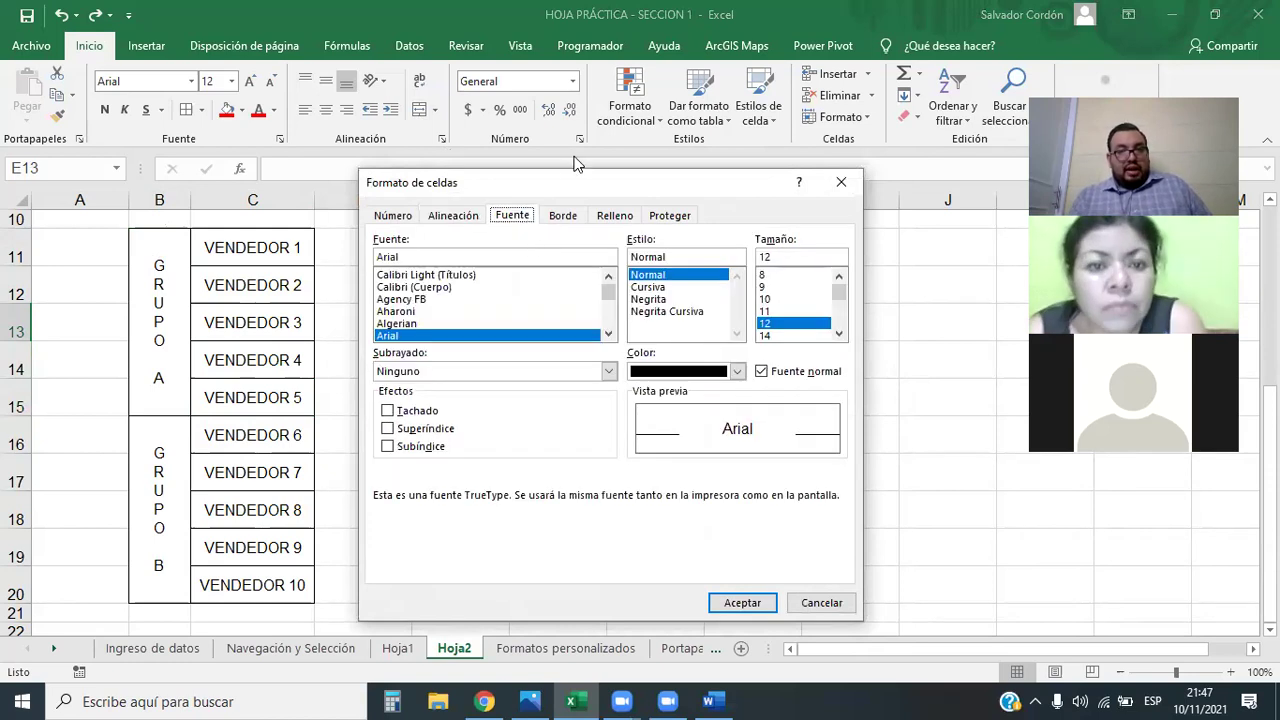
left_click_drag(583, 184, 674, 131)
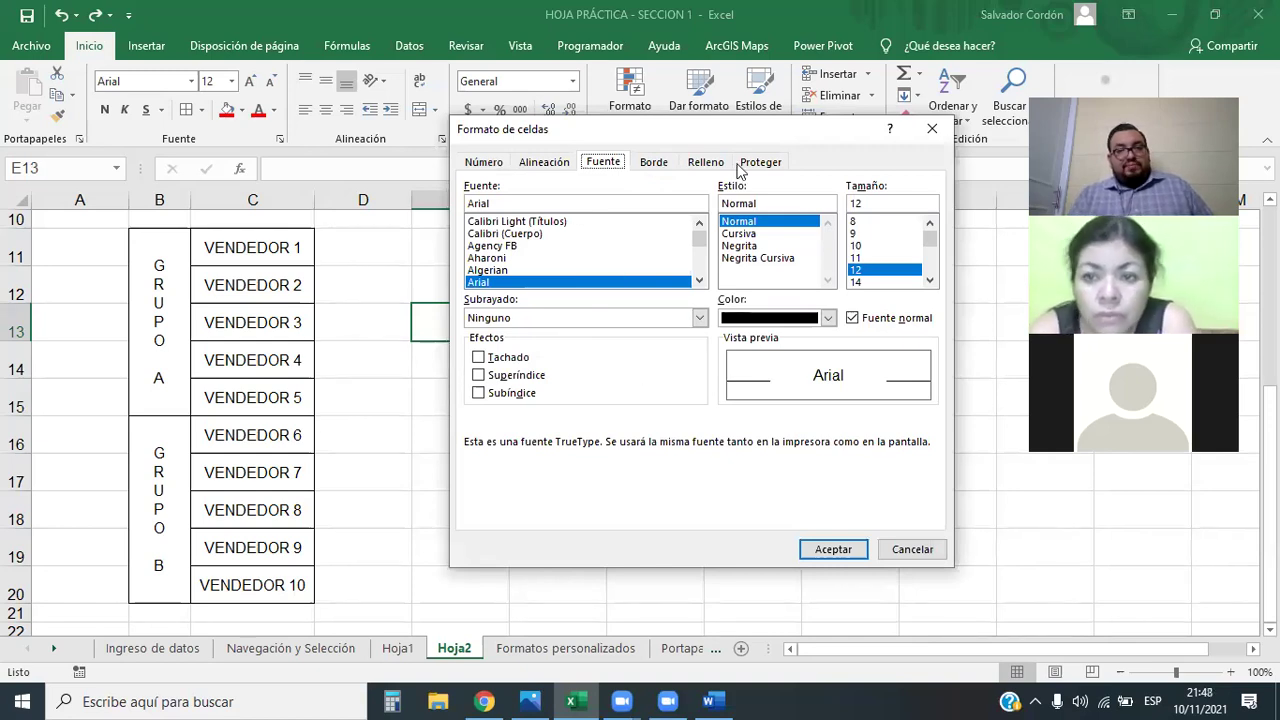
left_click_drag(740, 137, 729, 222)
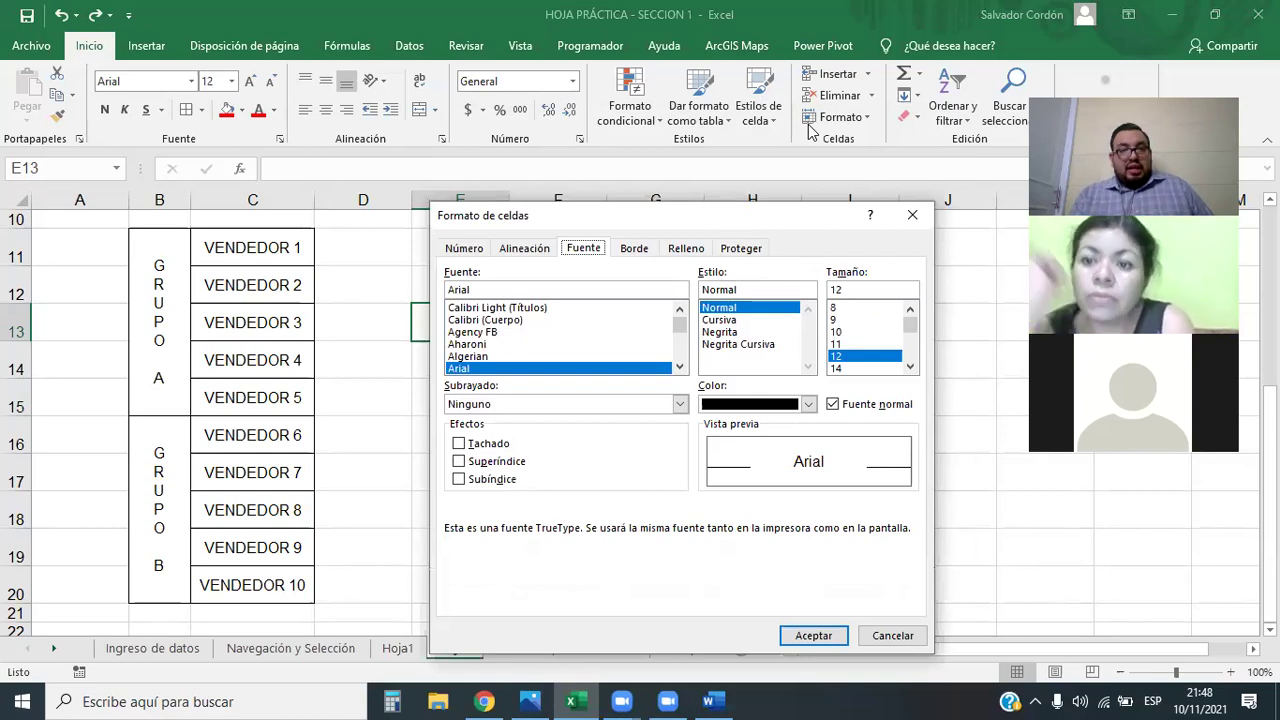
left_click(178, 127)
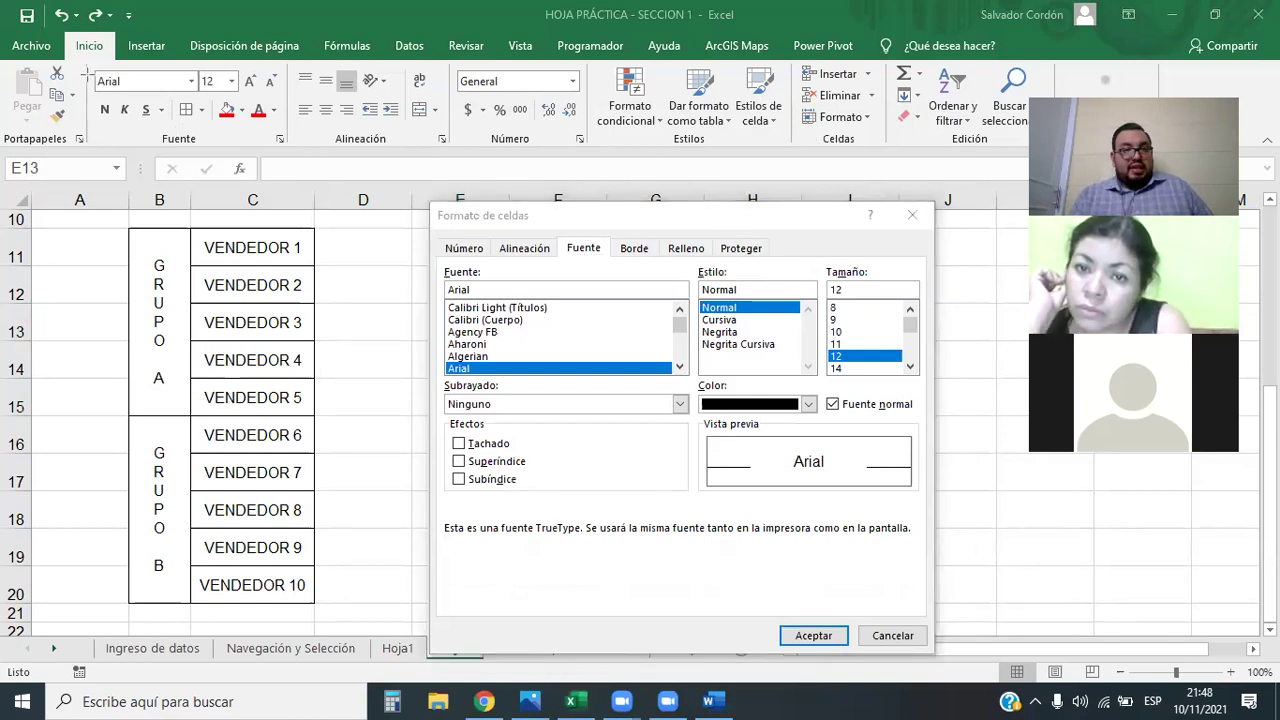
left_click_drag(86, 62, 291, 152)
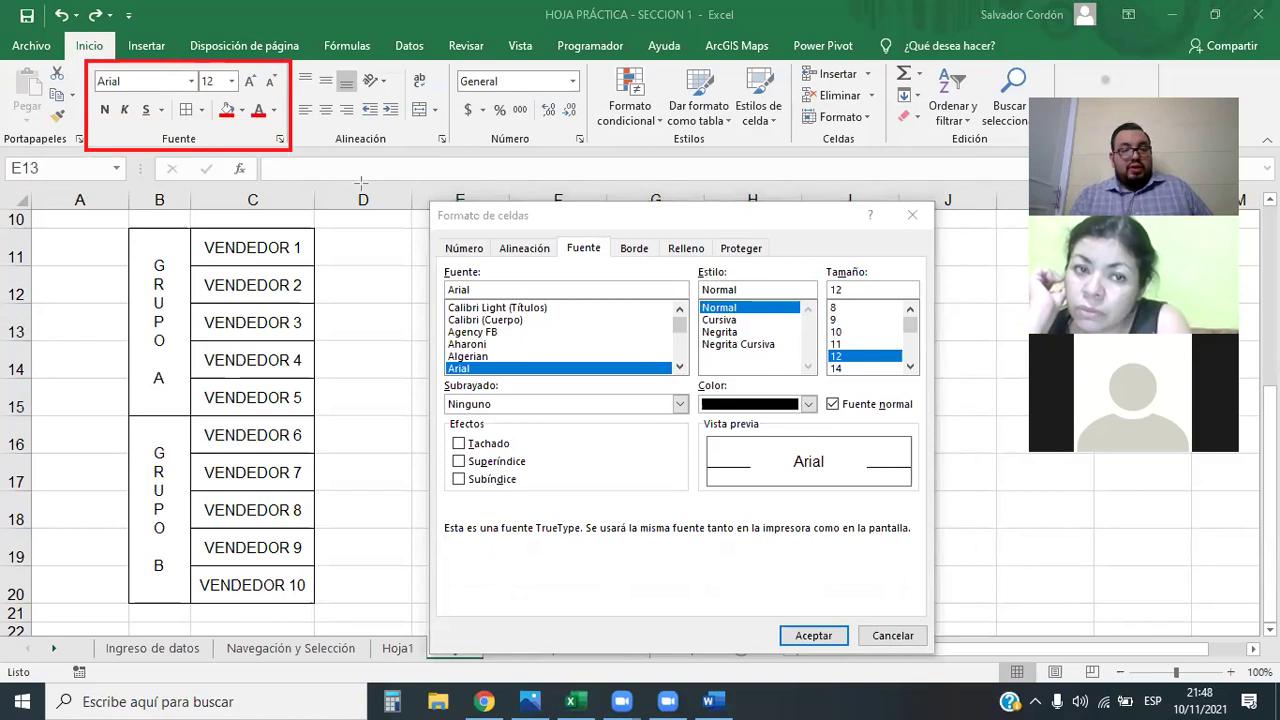
left_click_drag(437, 257, 926, 510)
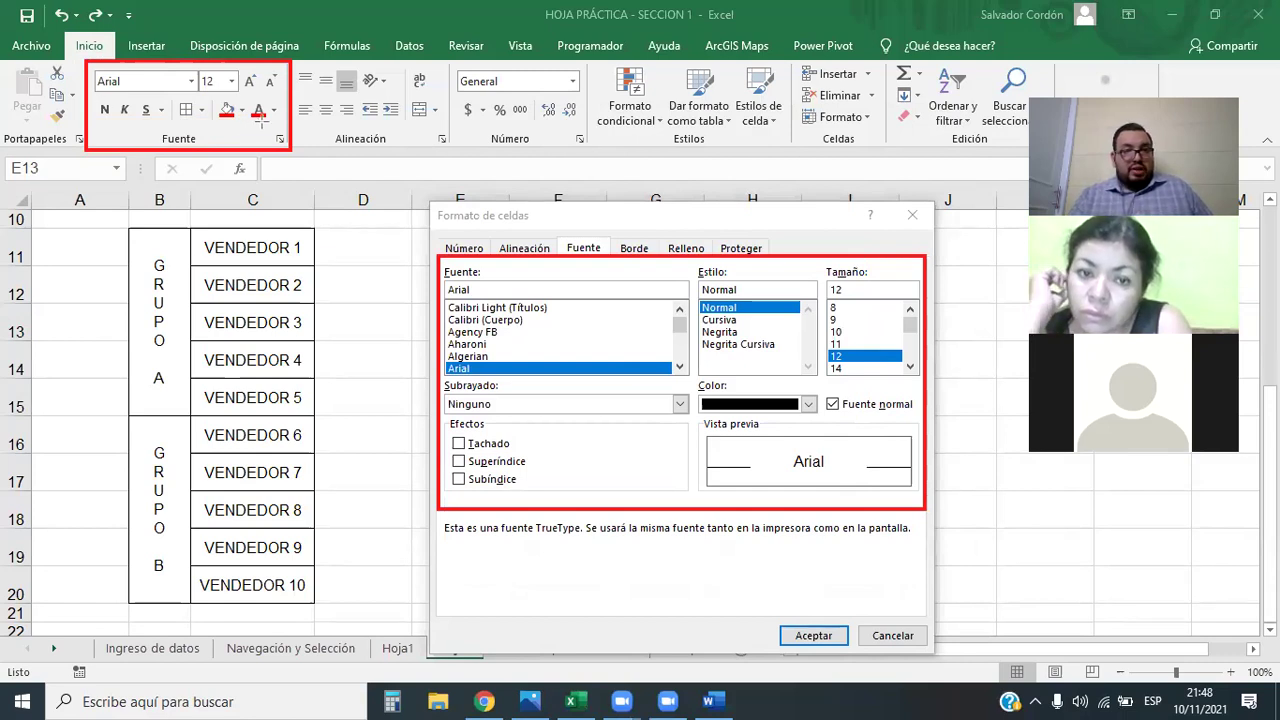
left_click_drag(285, 140, 714, 402)
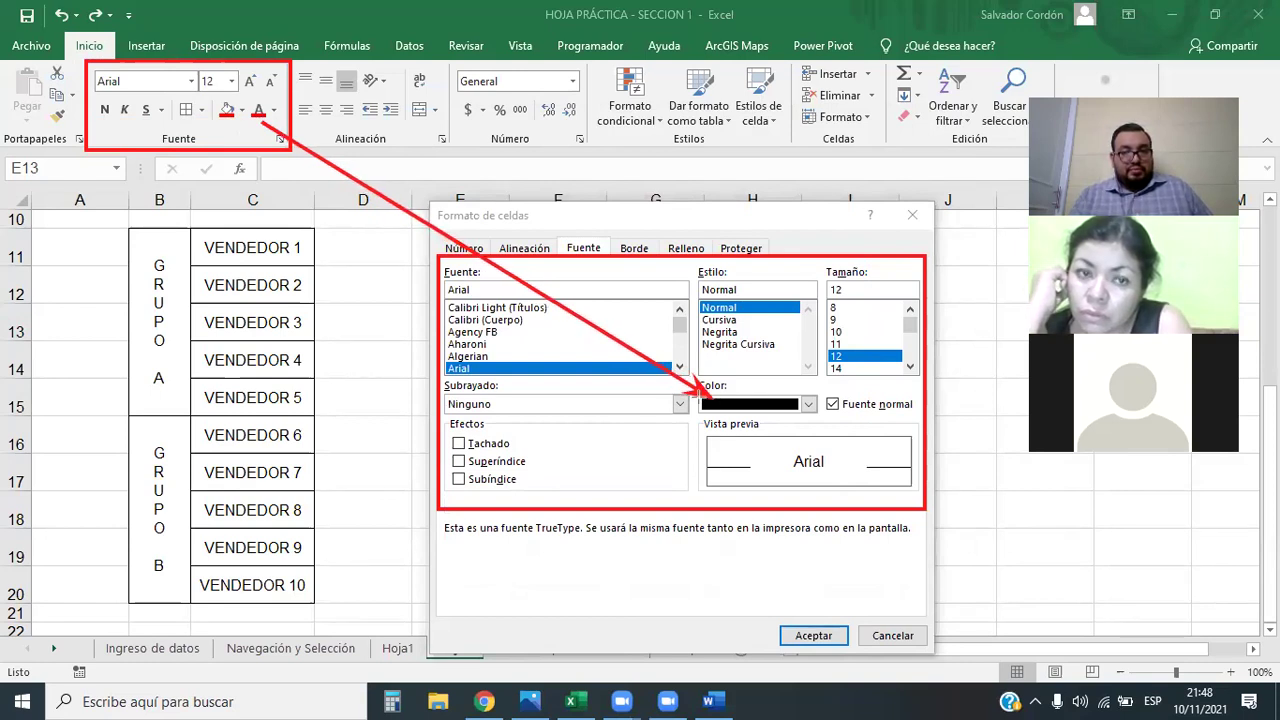
left_click_drag(128, 80, 446, 266)
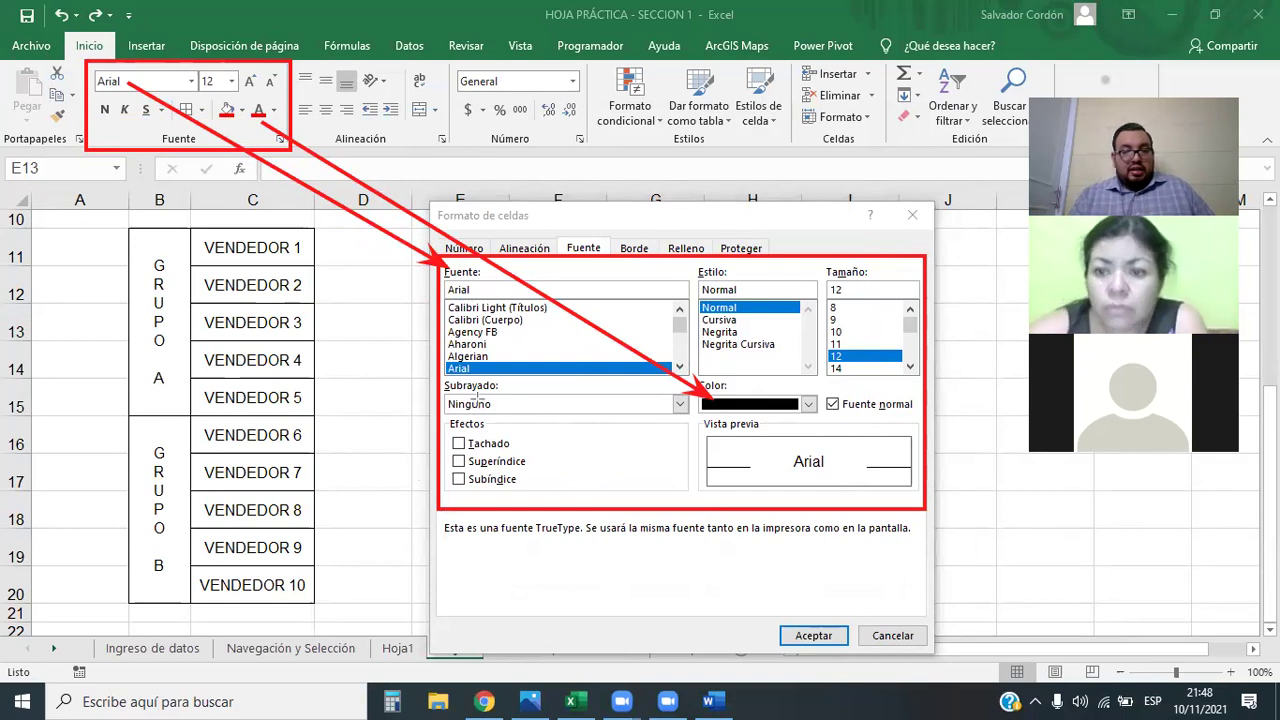
left_click(680, 404)
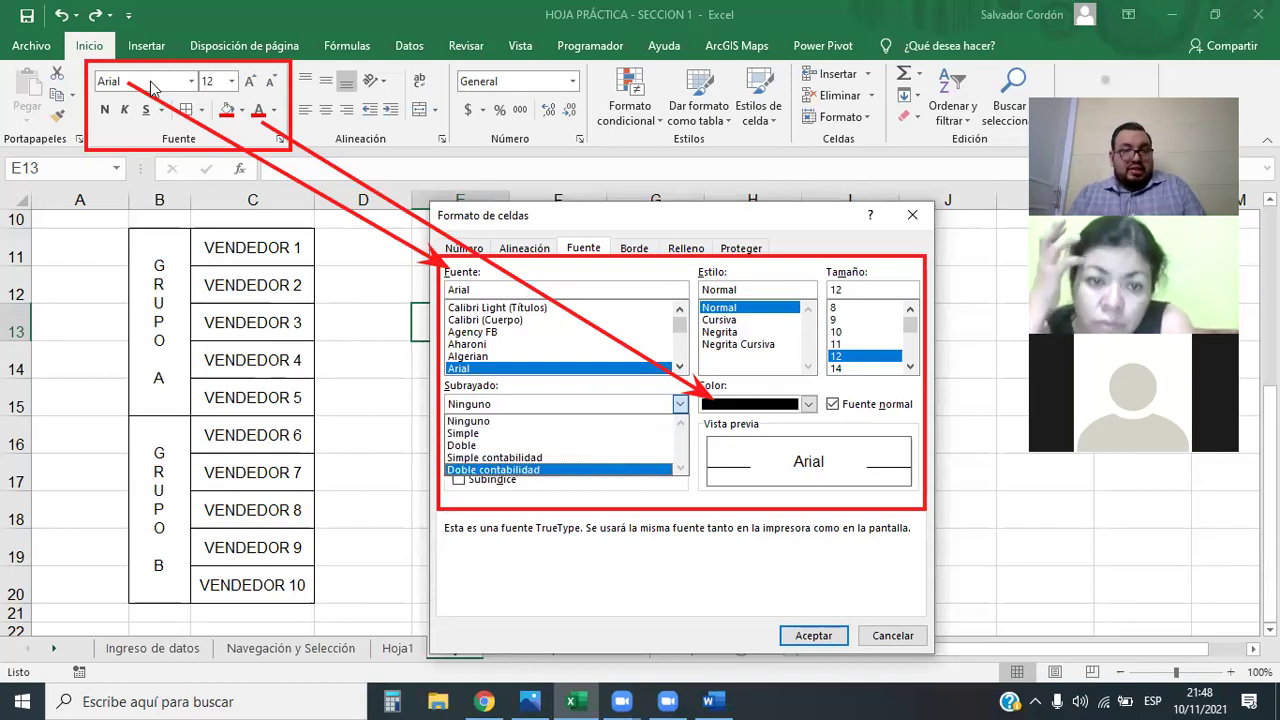
left_click(514, 571)
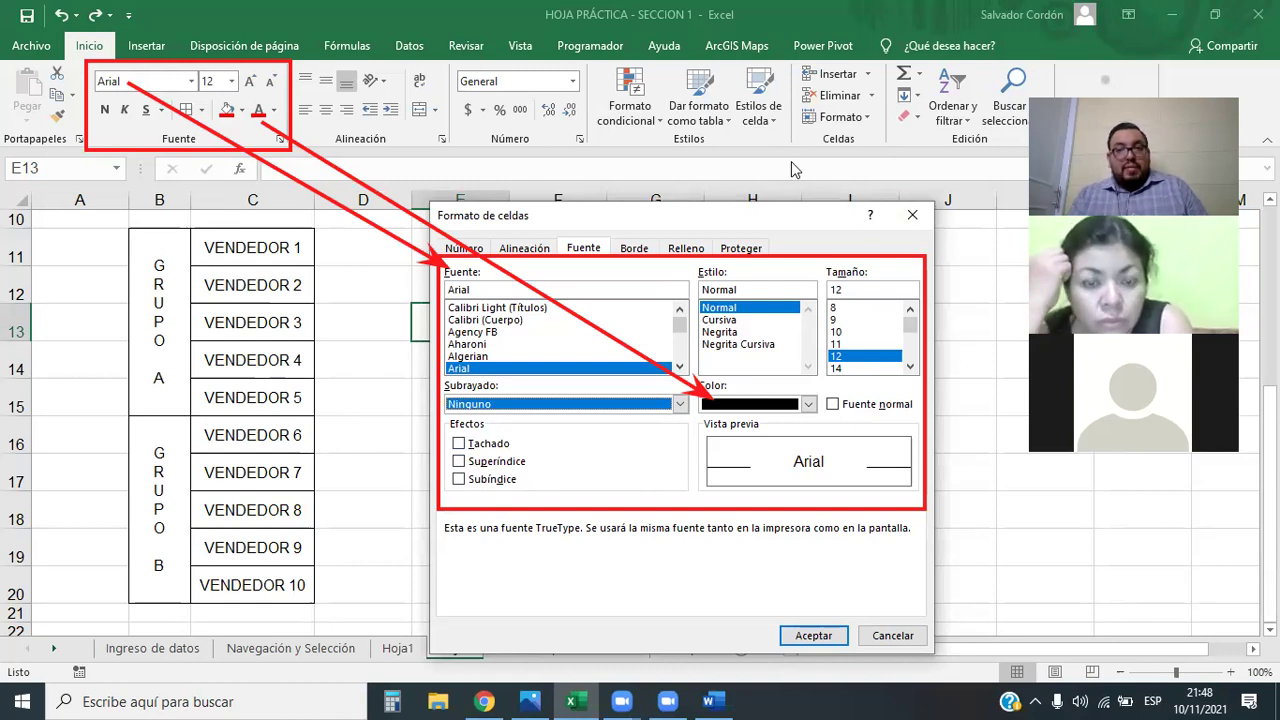
left_click(916, 224)
left_click(271, 322)
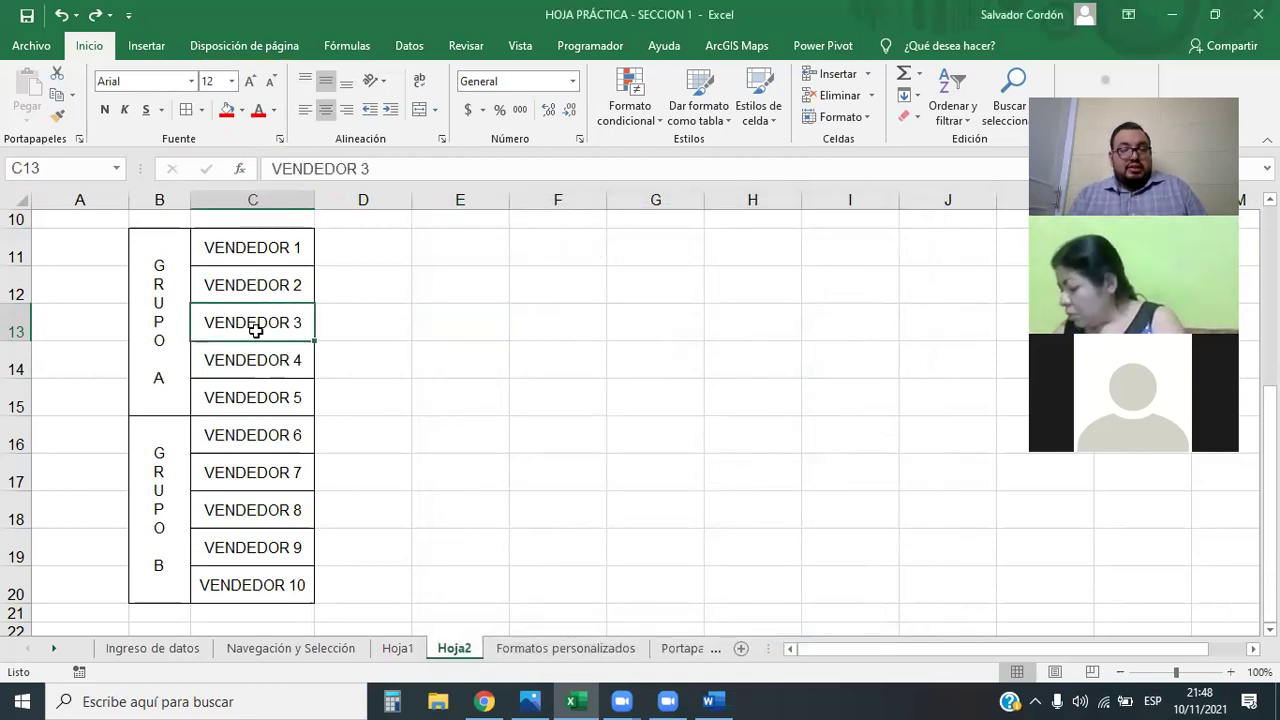
- Make the 3 in VENDEDOR 3 (cell C13) a superscript
left_click(280, 139)
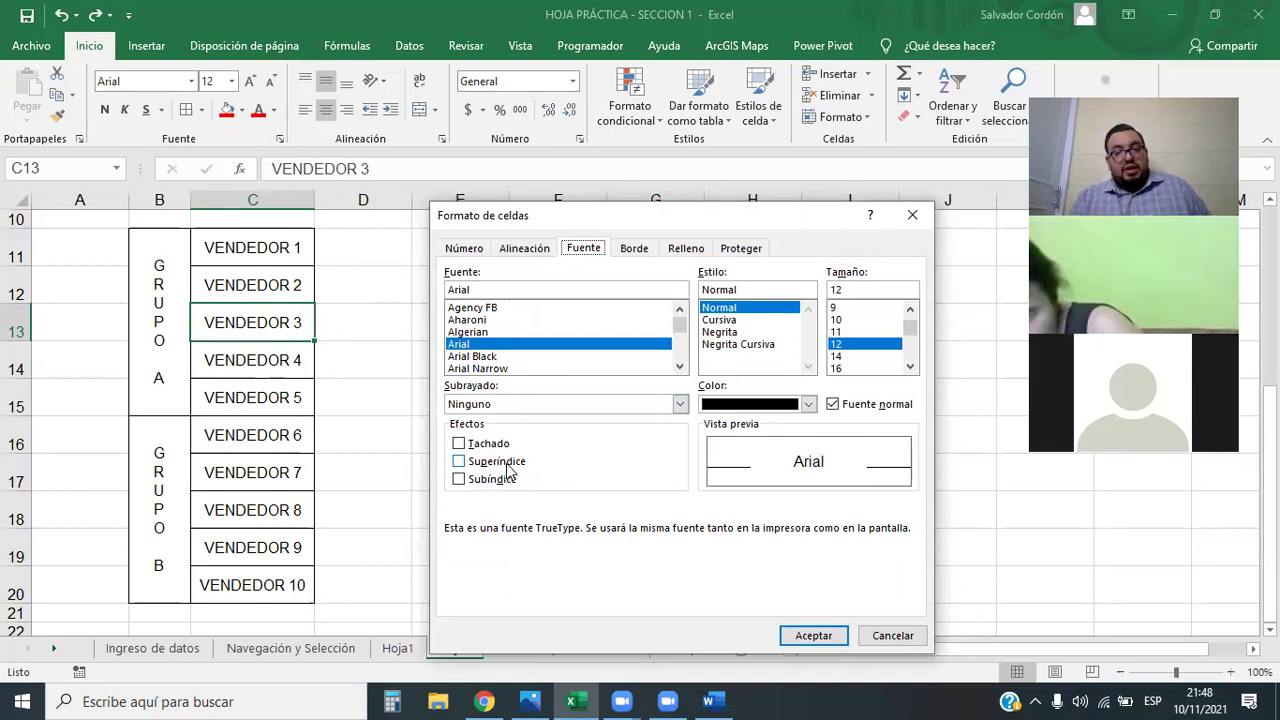
left_click(912, 215)
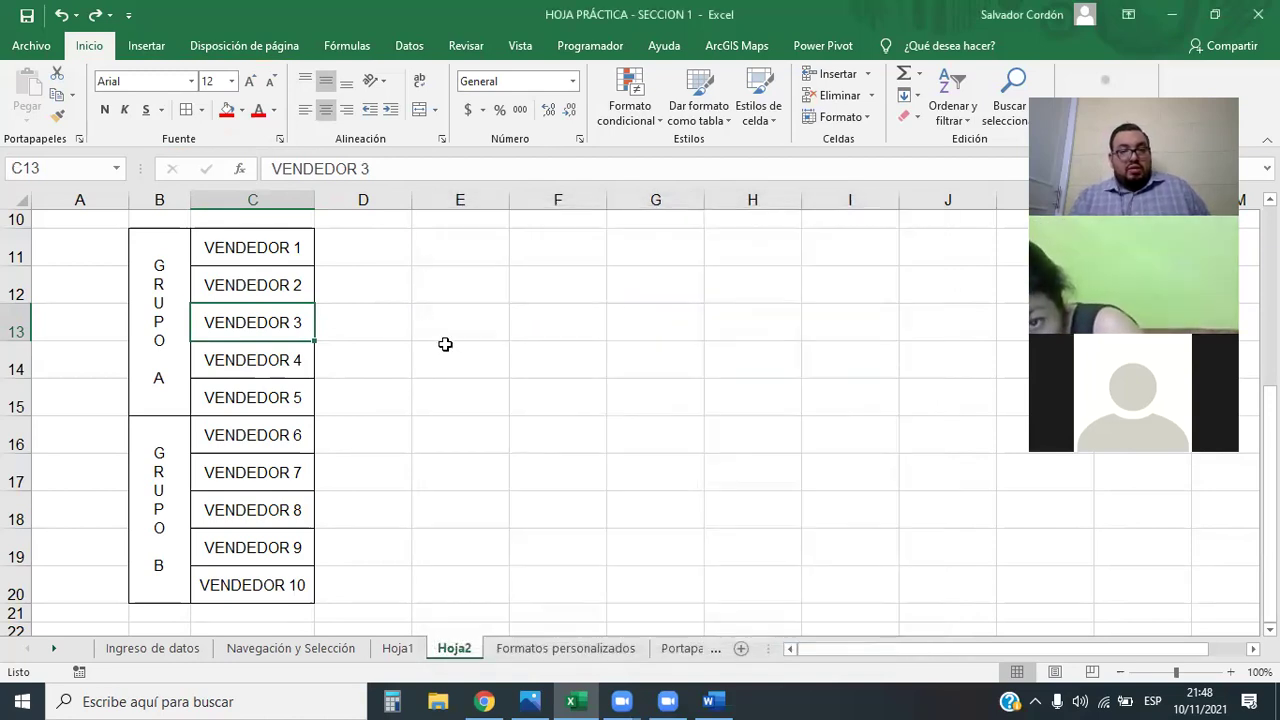
left_click(283, 362)
double_click(296, 323)
double_click(294, 324)
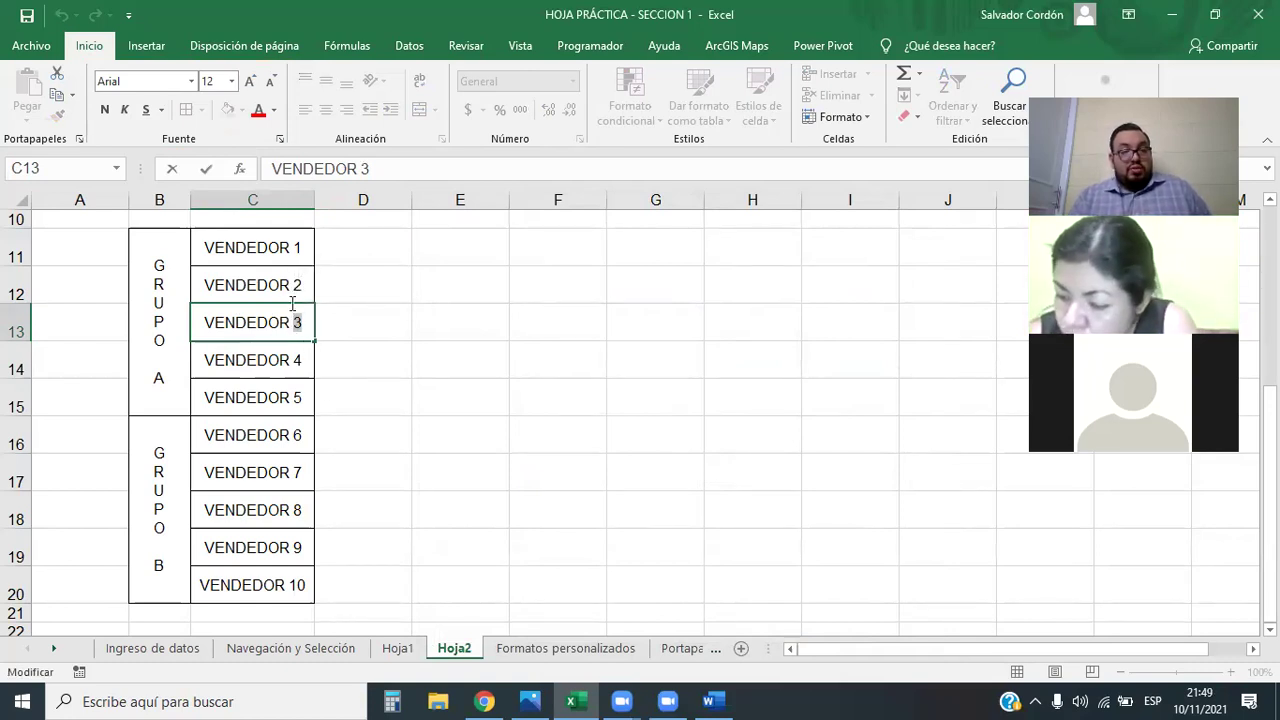
left_click(280, 139)
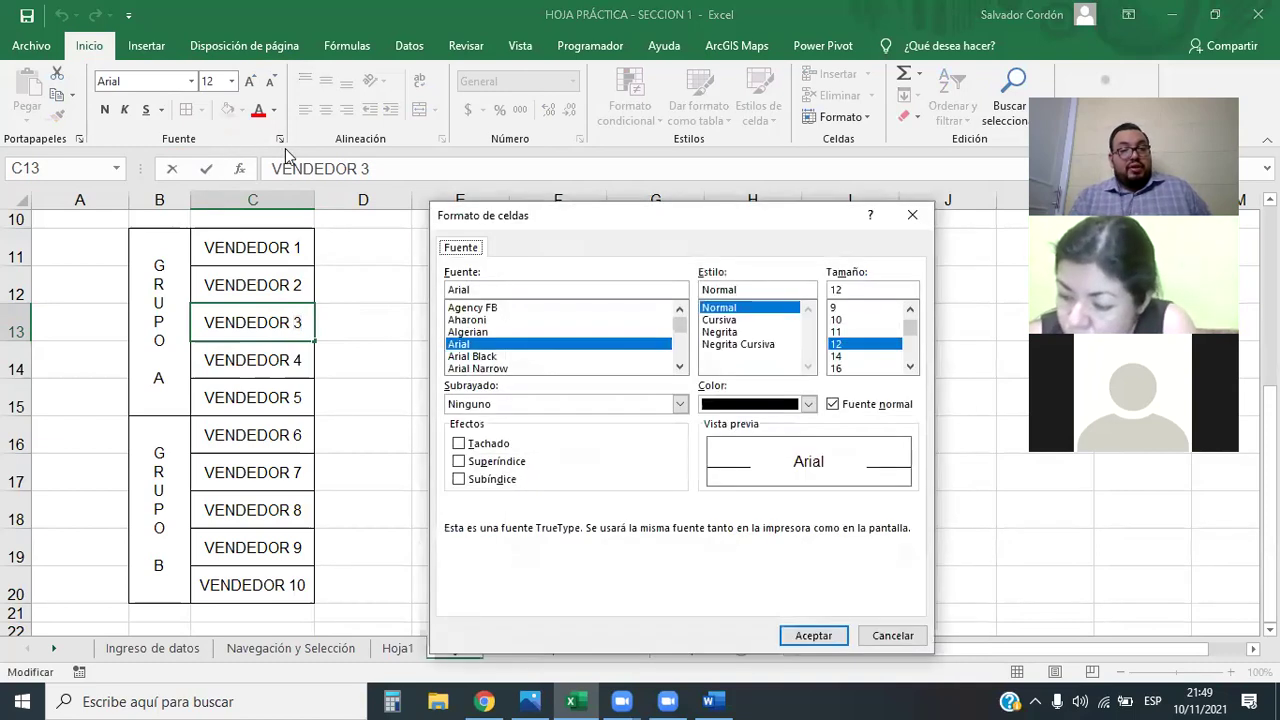
left_click(460, 462)
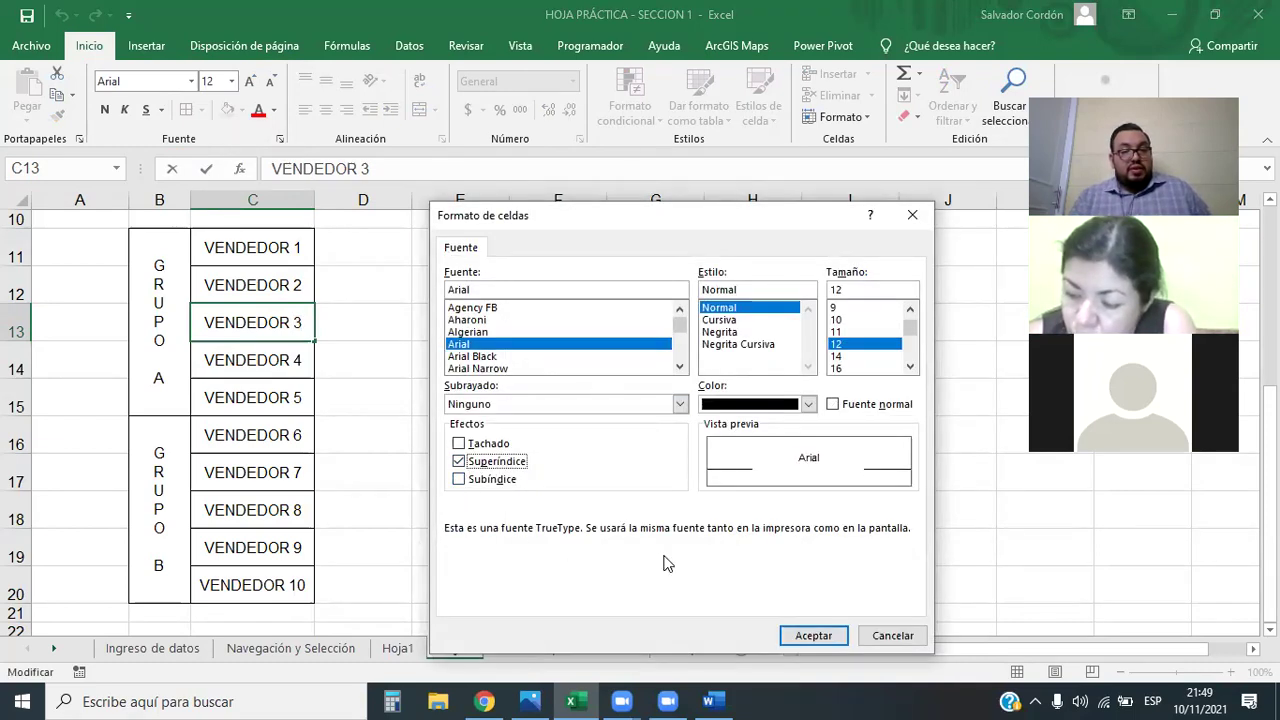
left_click(815, 634)
left_click(450, 462)
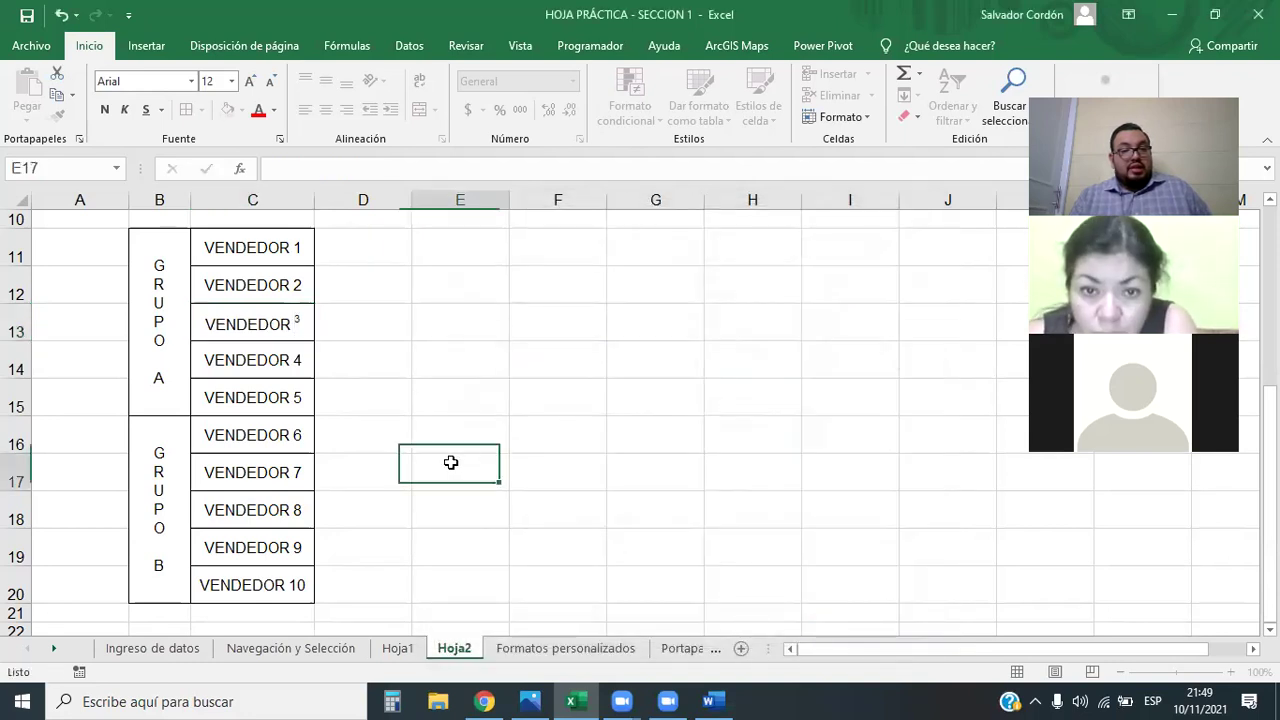
left_click(263, 325)
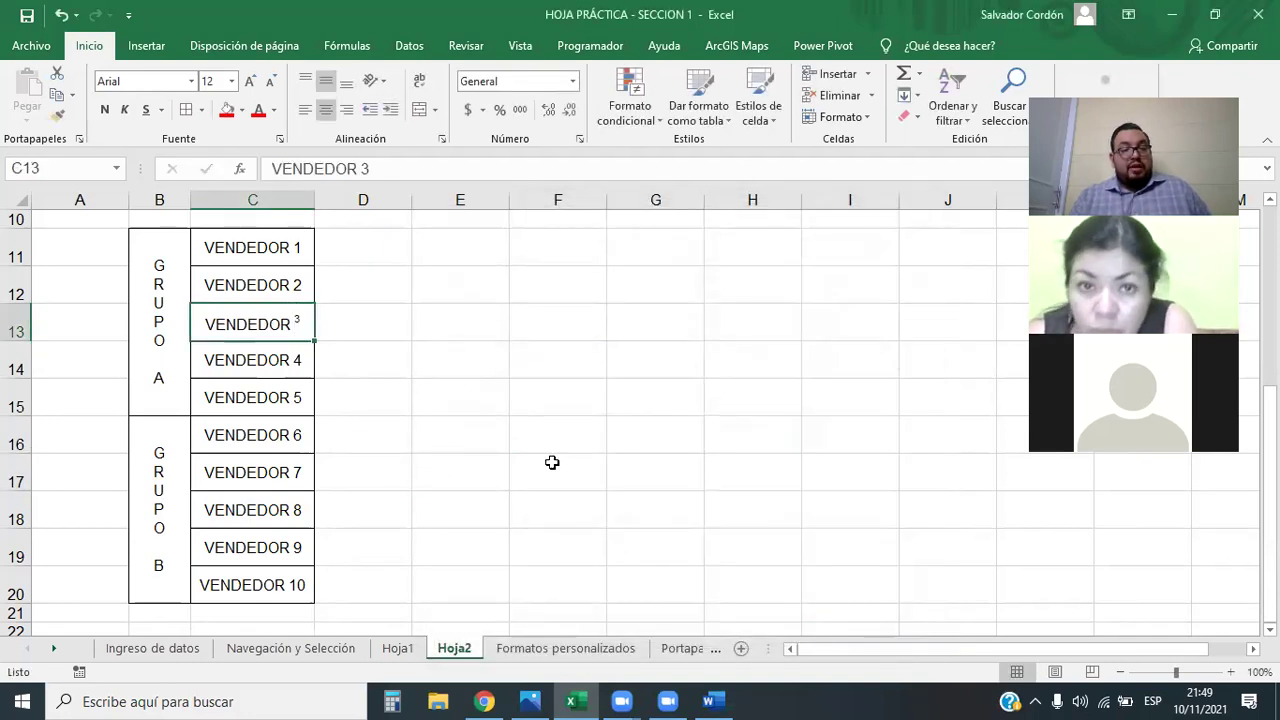
- Make the 4 in VENDEDOR 4 (cell C14) a subscript
double_click(300, 354)
double_click(297, 359)
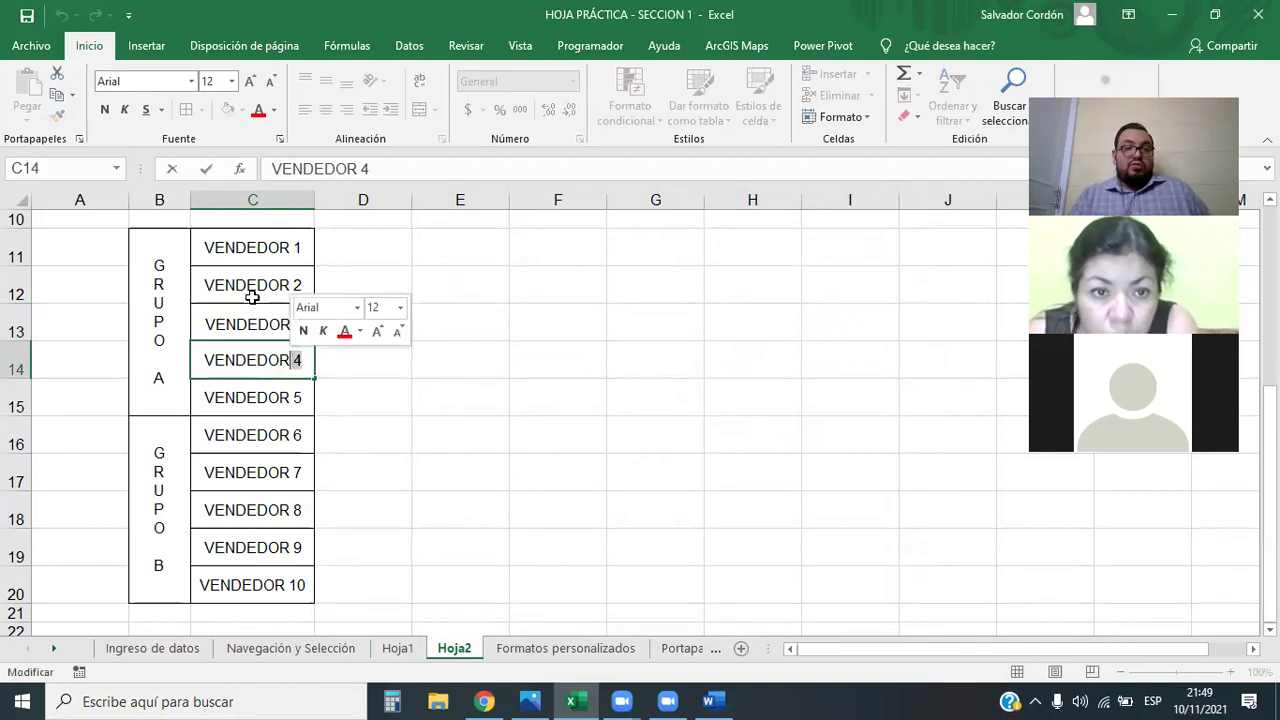
left_click(280, 138)
left_click(459, 480)
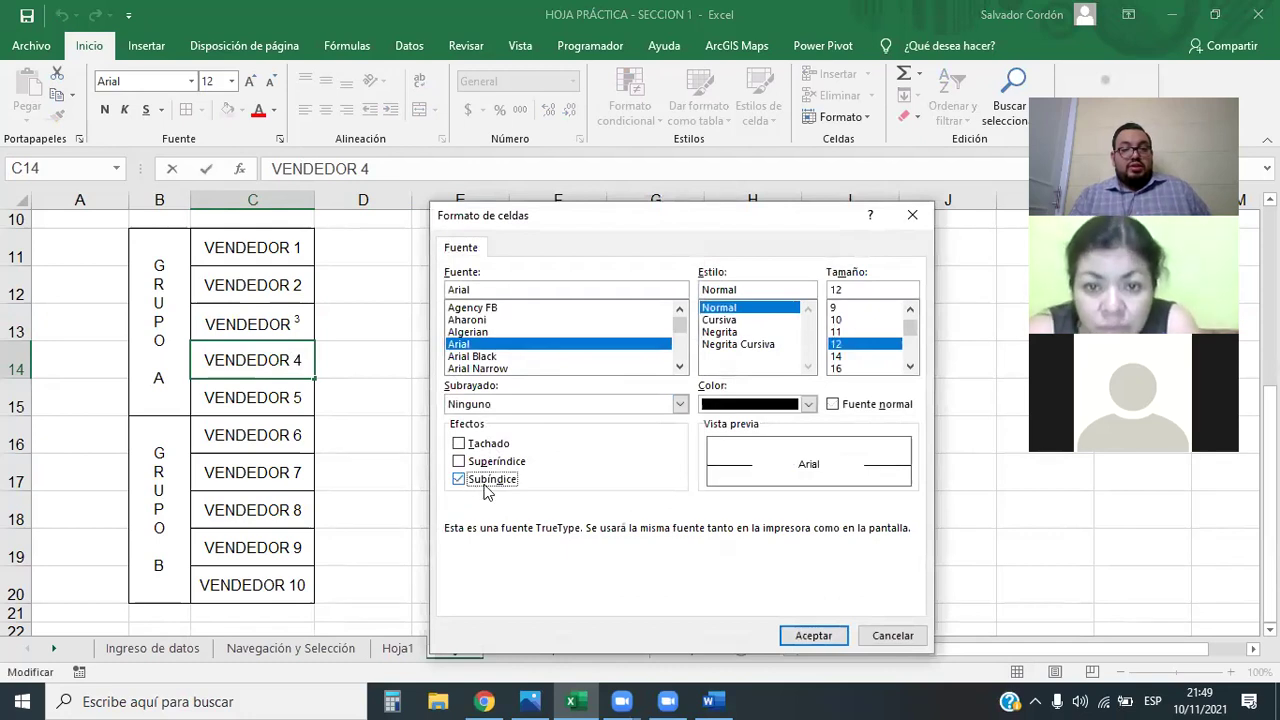
left_click(808, 636)
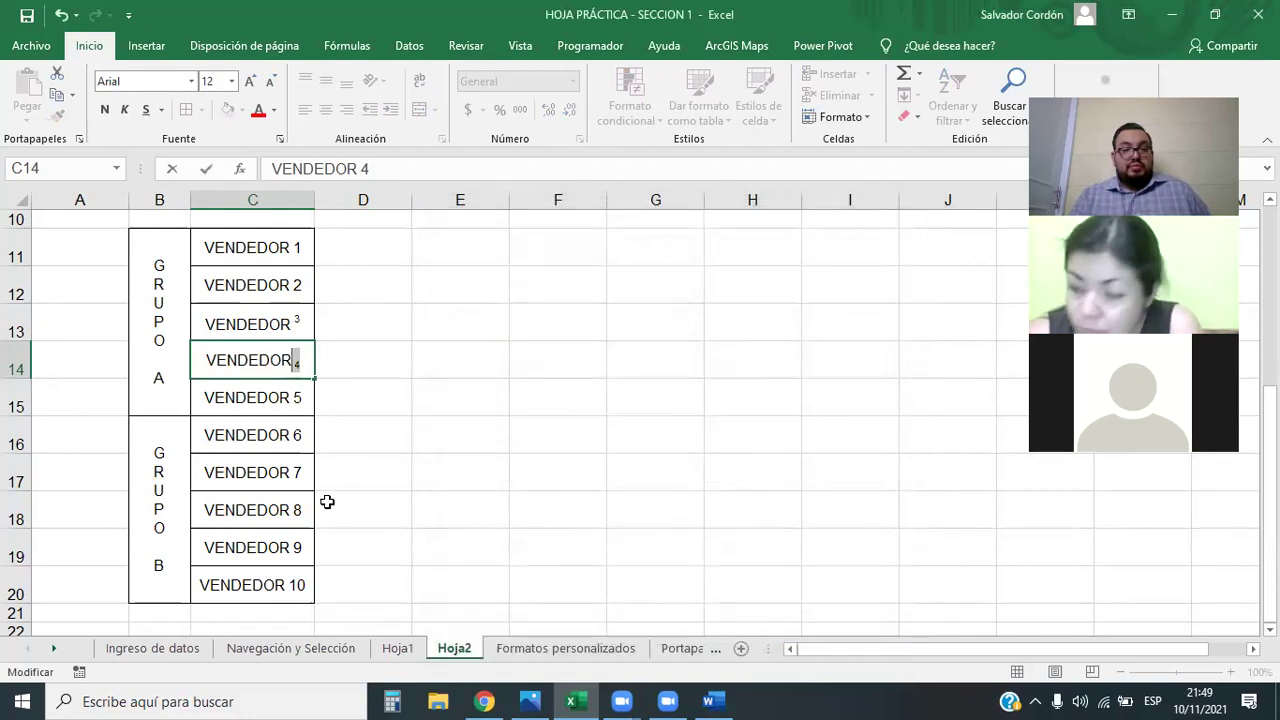
left_click(444, 476)
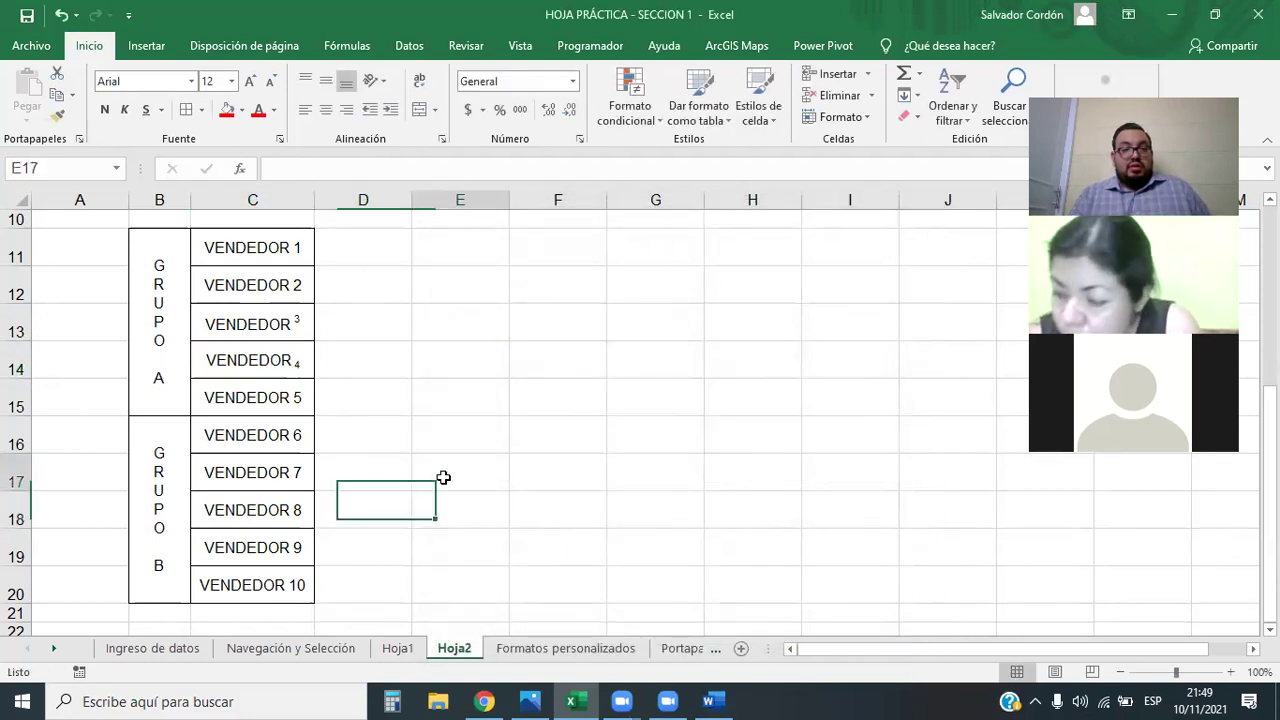
- Delete the space before the superscript 3 in C13
left_click(283, 318)
double_click(295, 318)
key("BackSpace")
left_click(498, 408)
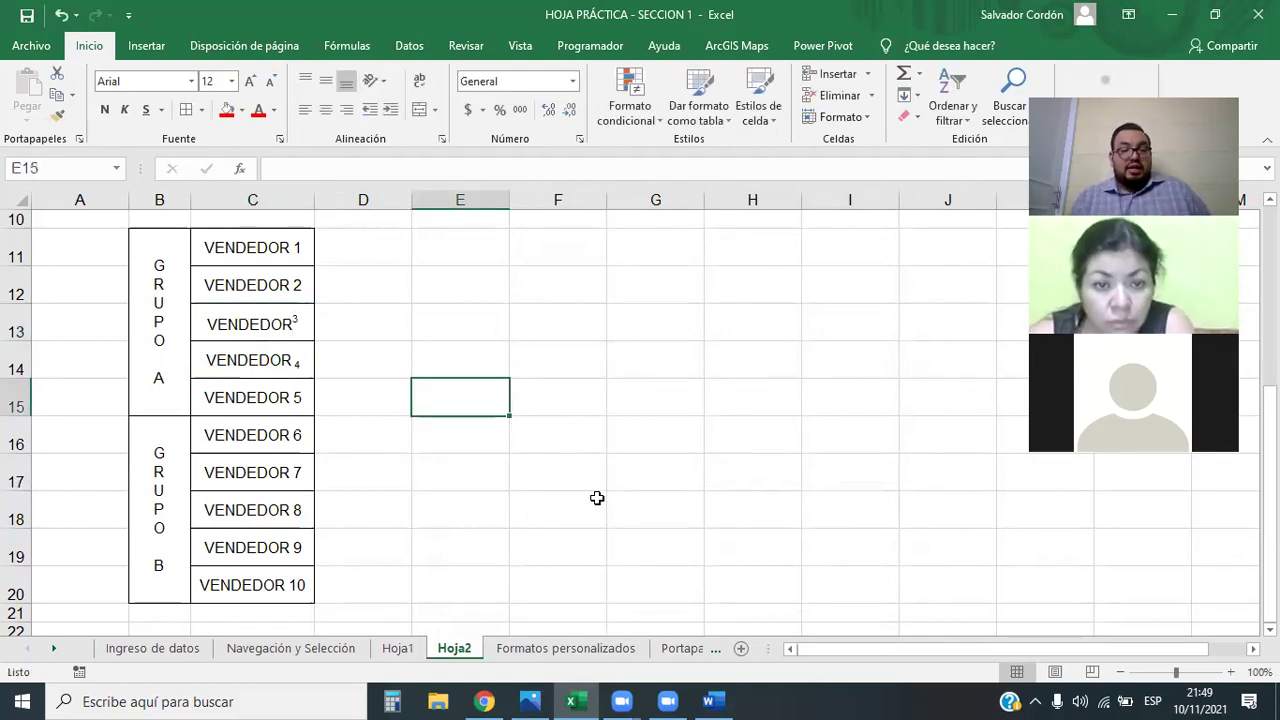
- Apply Superíndice to the entire VENDEDOR 2 text in cell C12
left_click(300, 350)
left_click(289, 323)
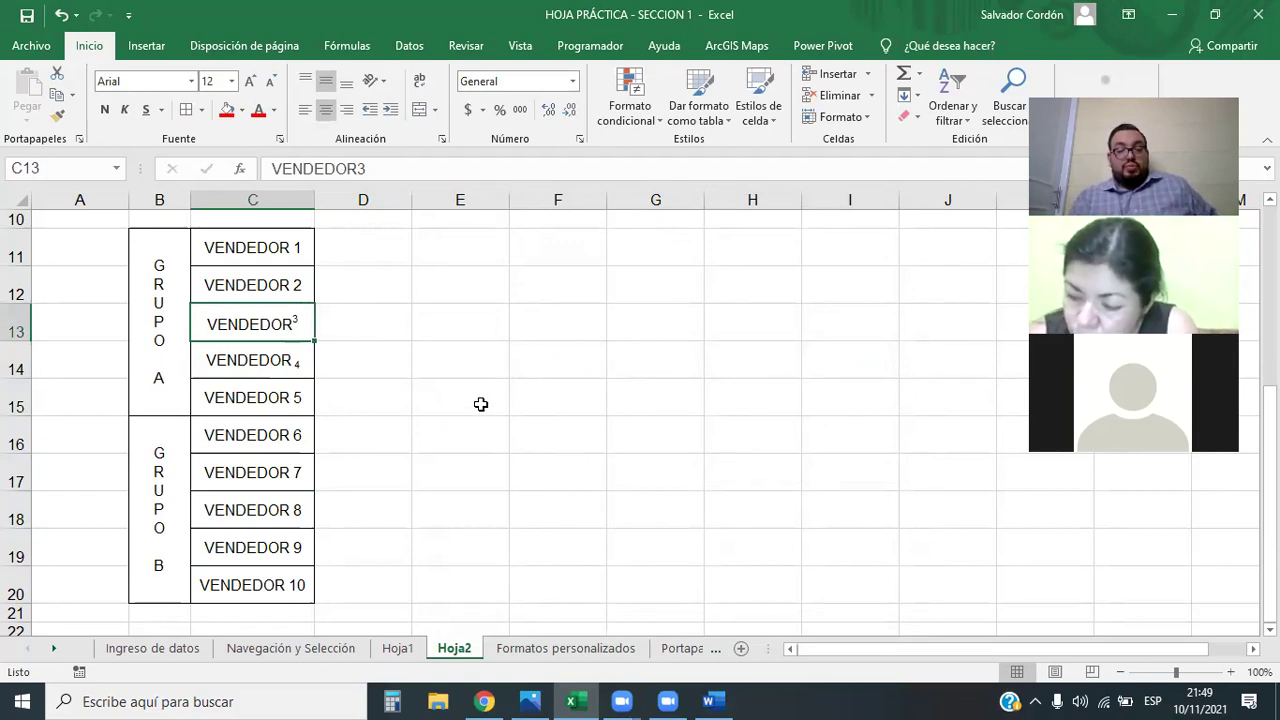
left_click(355, 372)
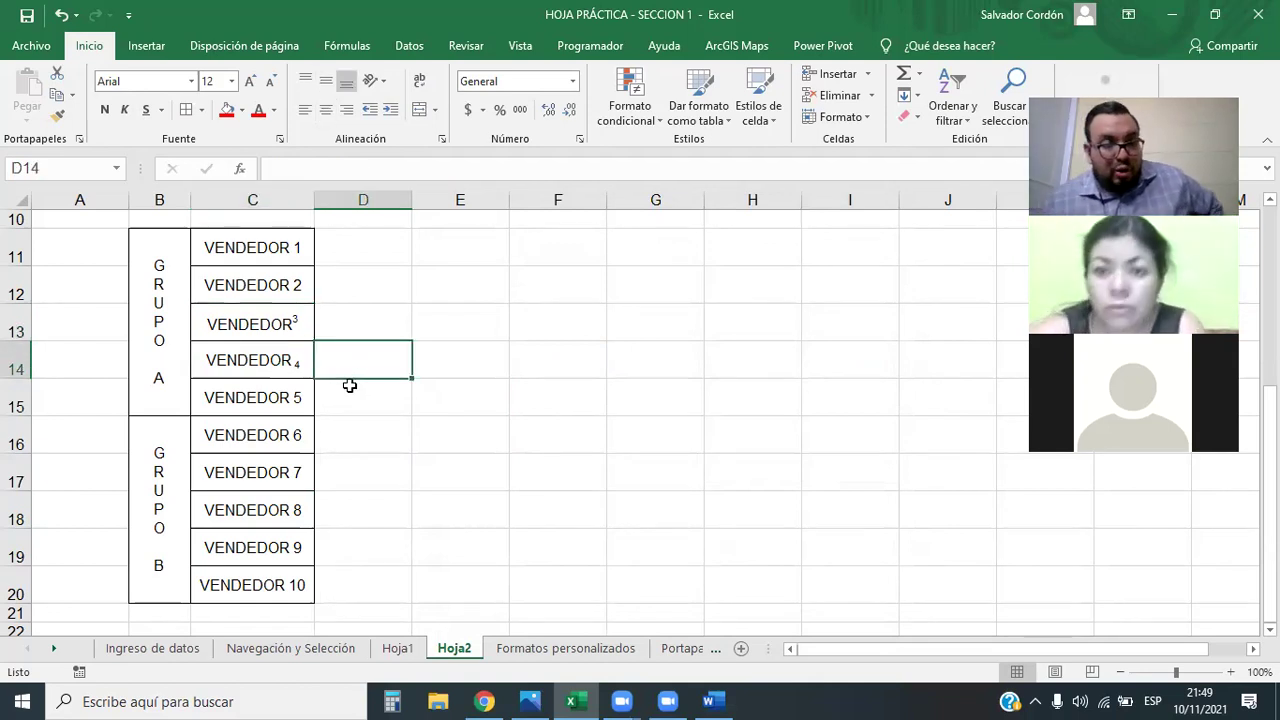
left_click(289, 286)
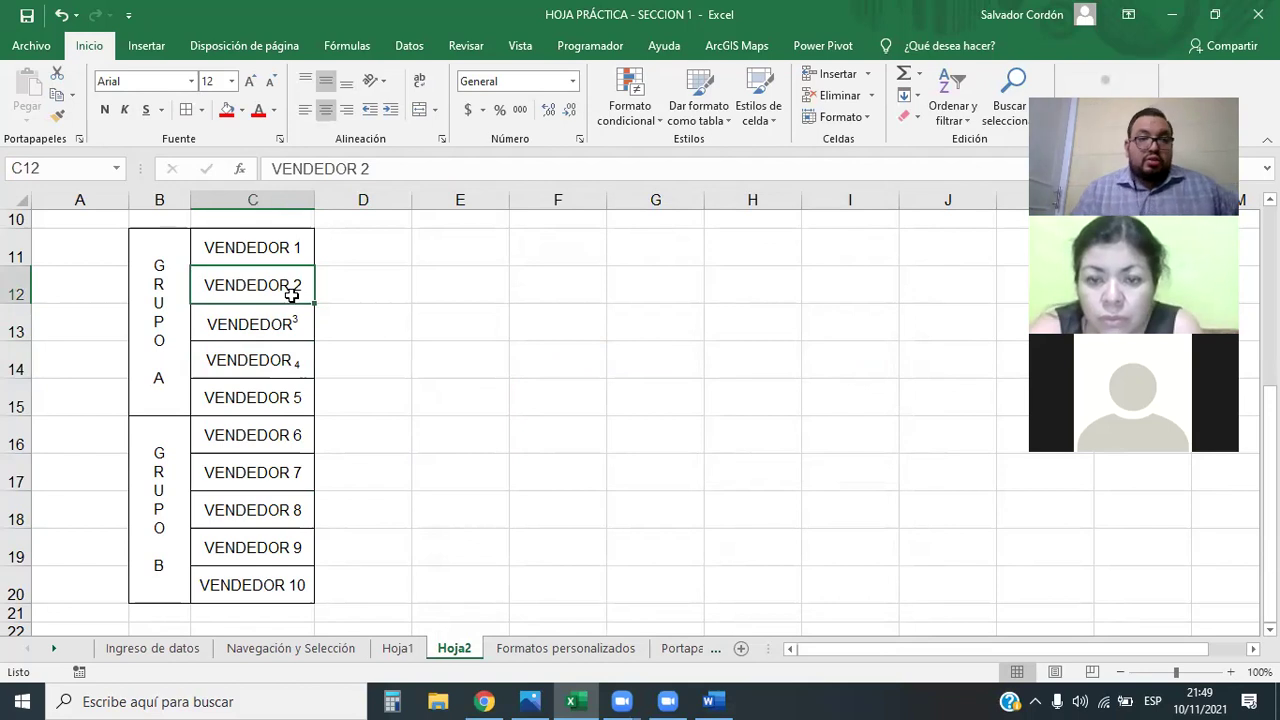
left_click(280, 139)
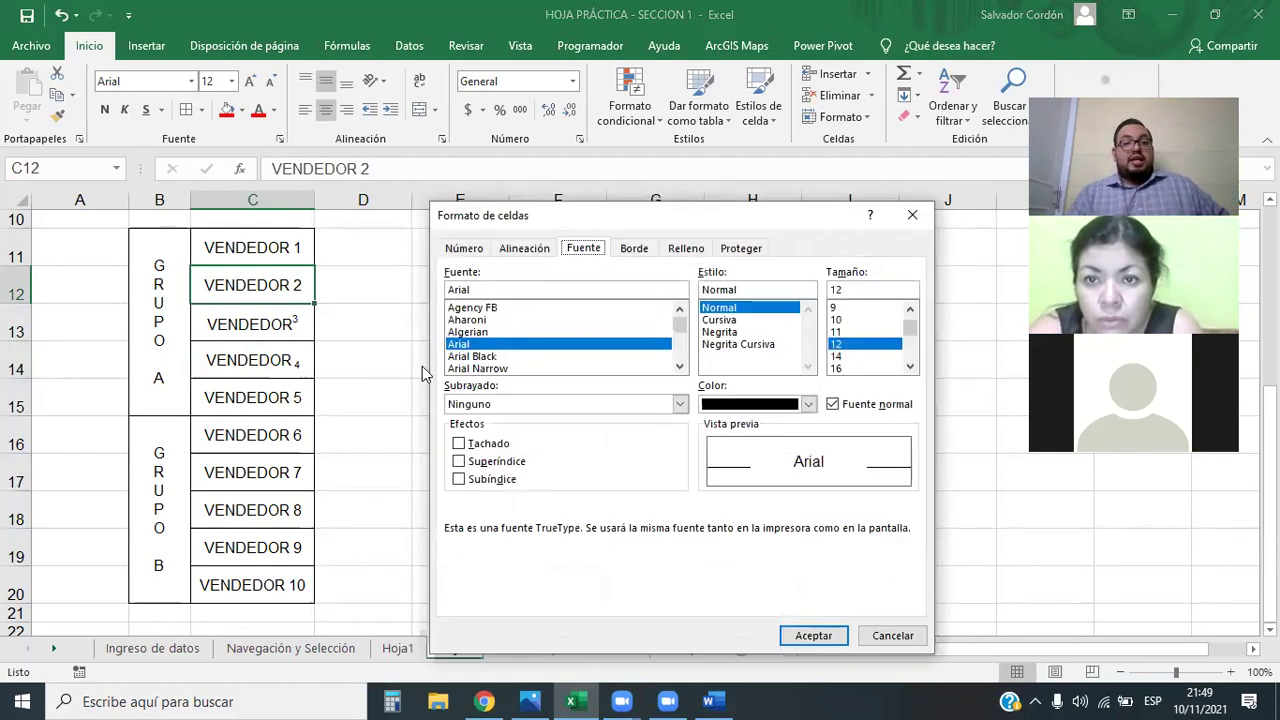
left_click(459, 461)
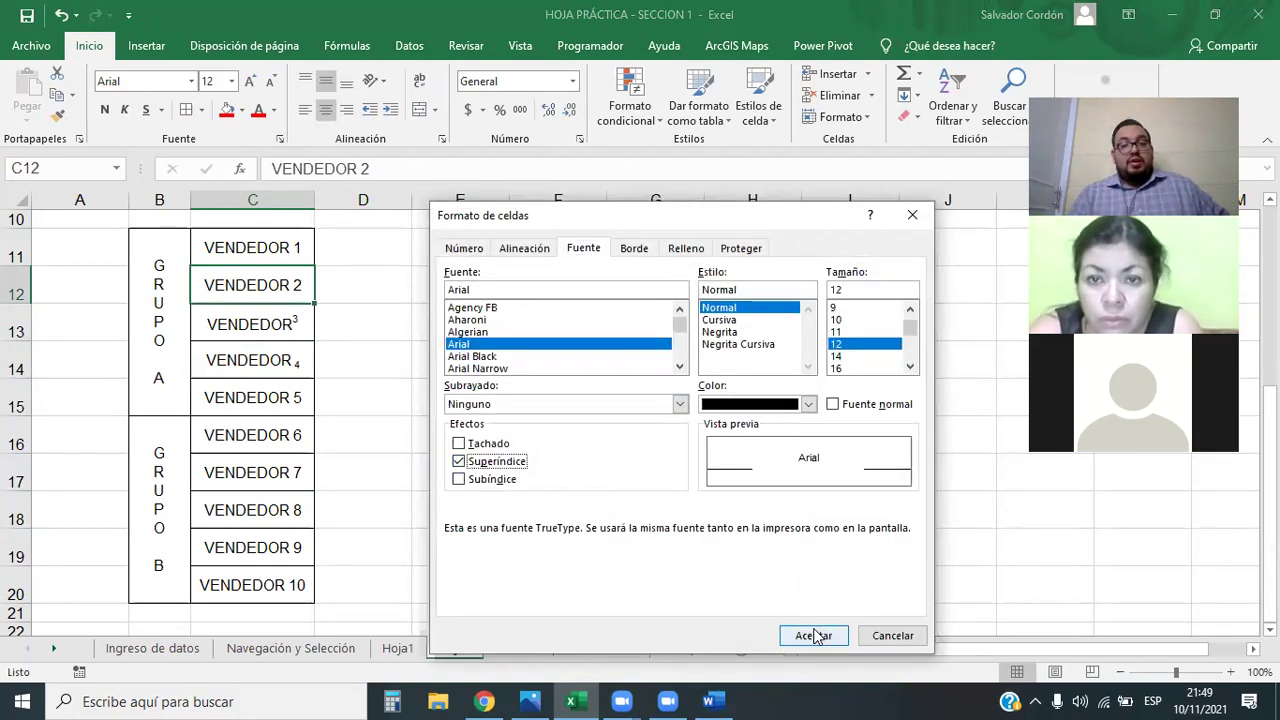
left_click(815, 635)
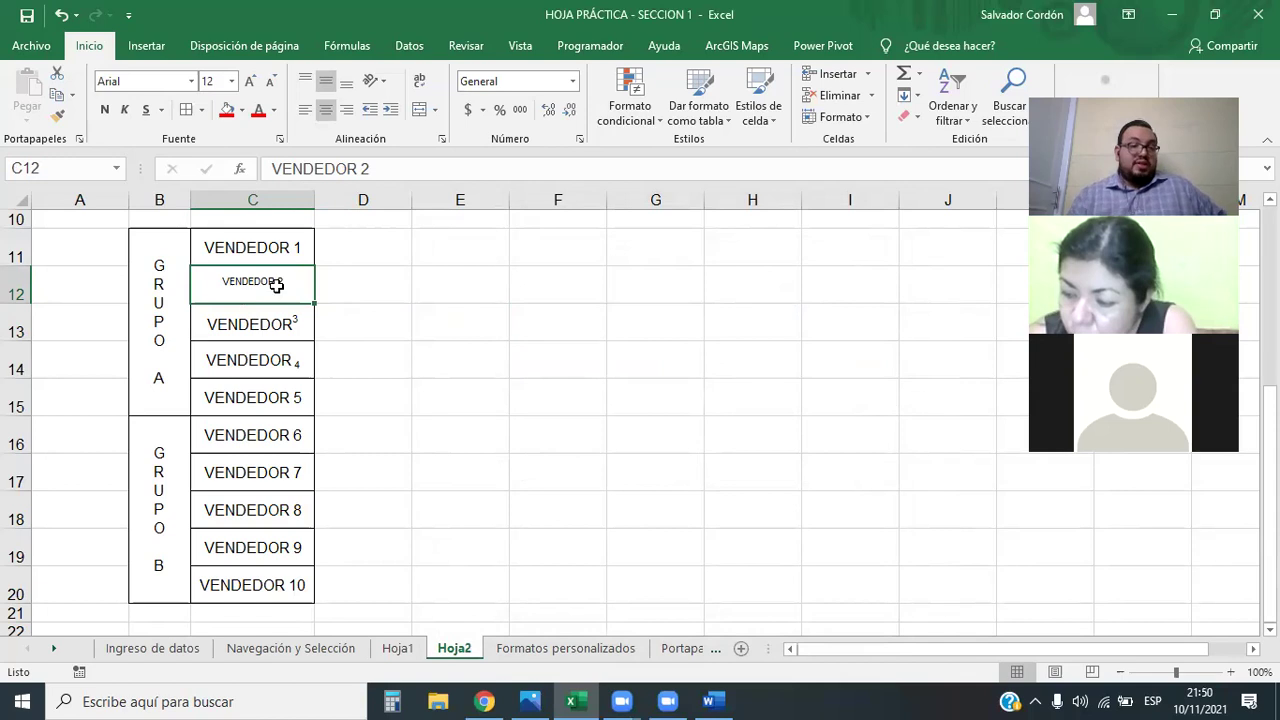
left_click(292, 335)
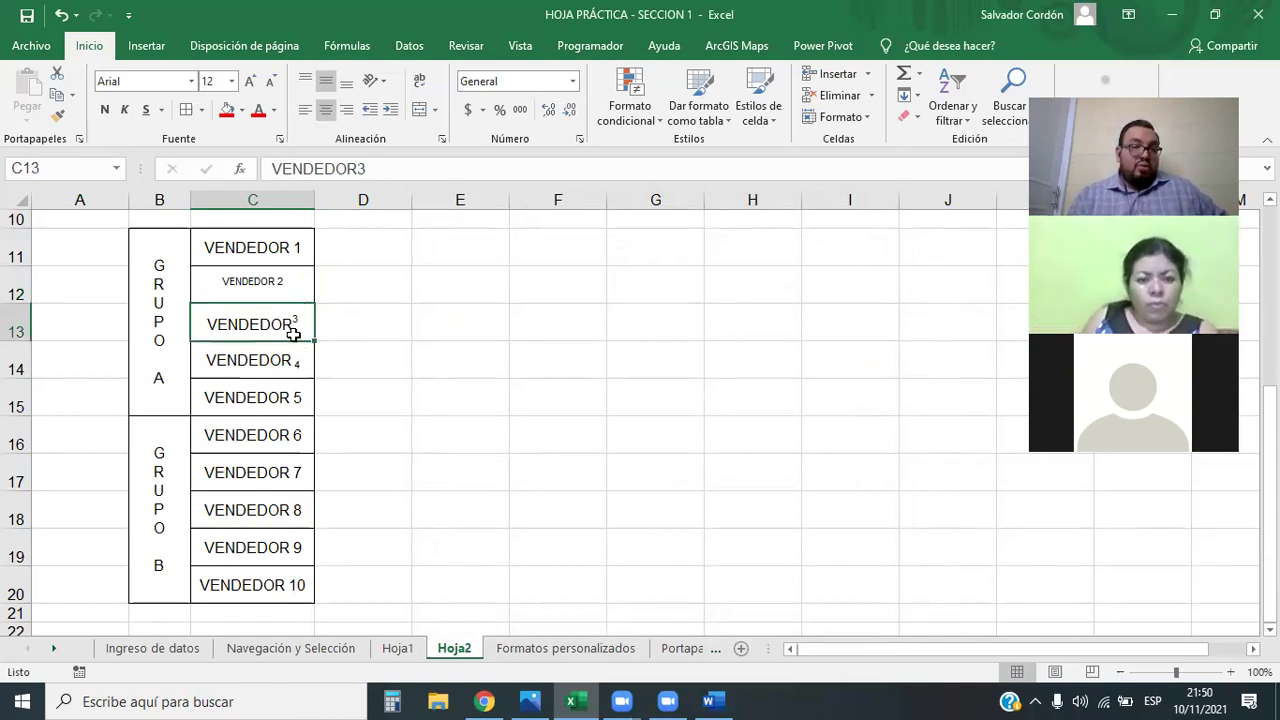
left_click(282, 270)
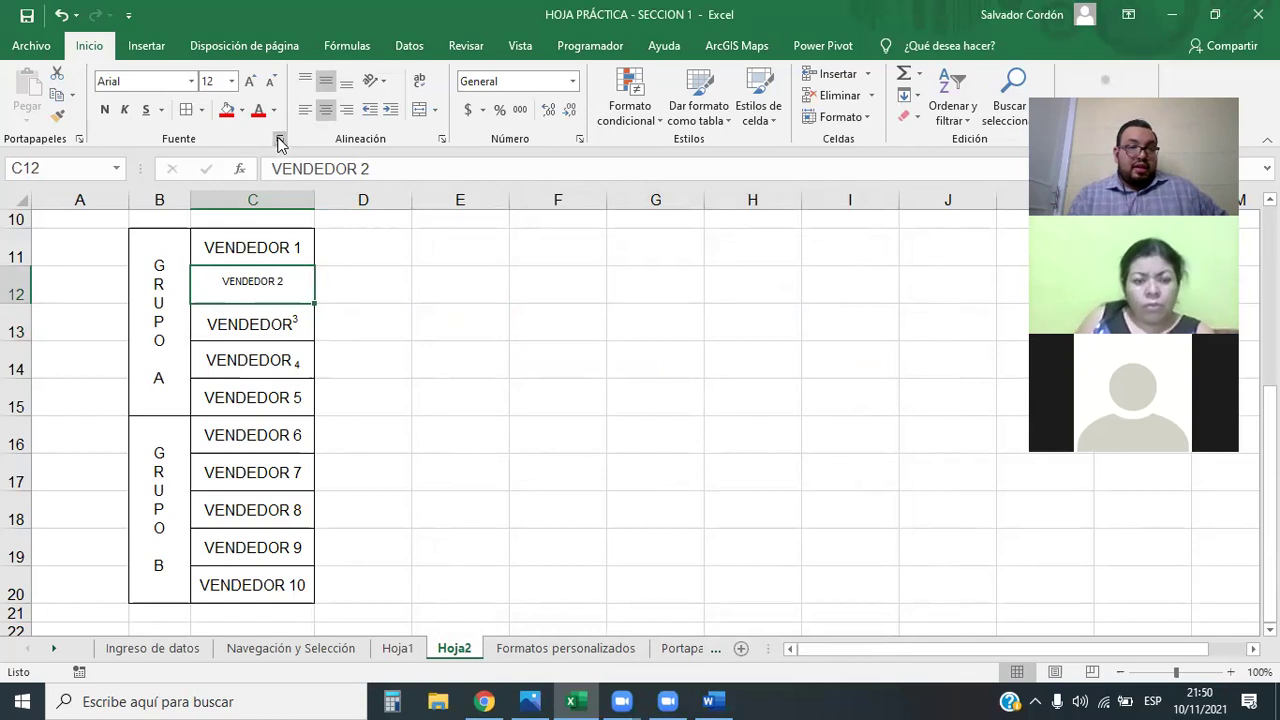
- Turn off superscript on VENDEDOR 2 in C12, restoring normal-size text
left_click(279, 138)
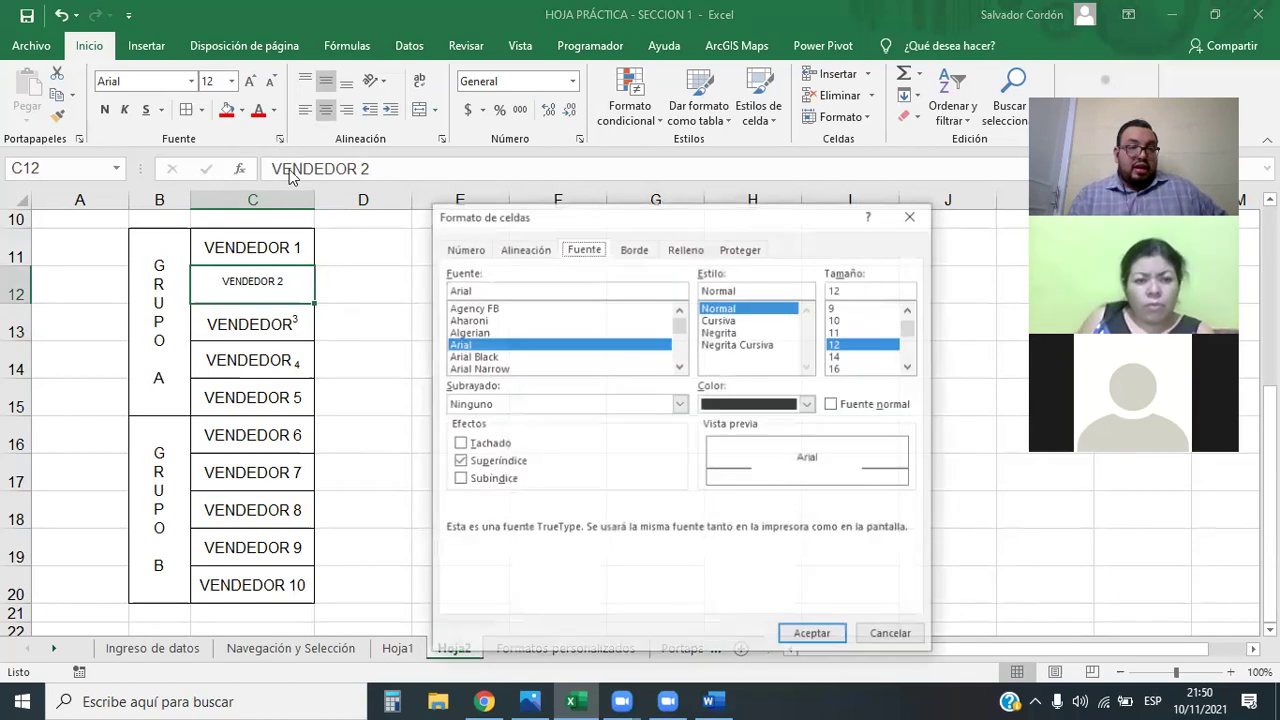
left_click(459, 462)
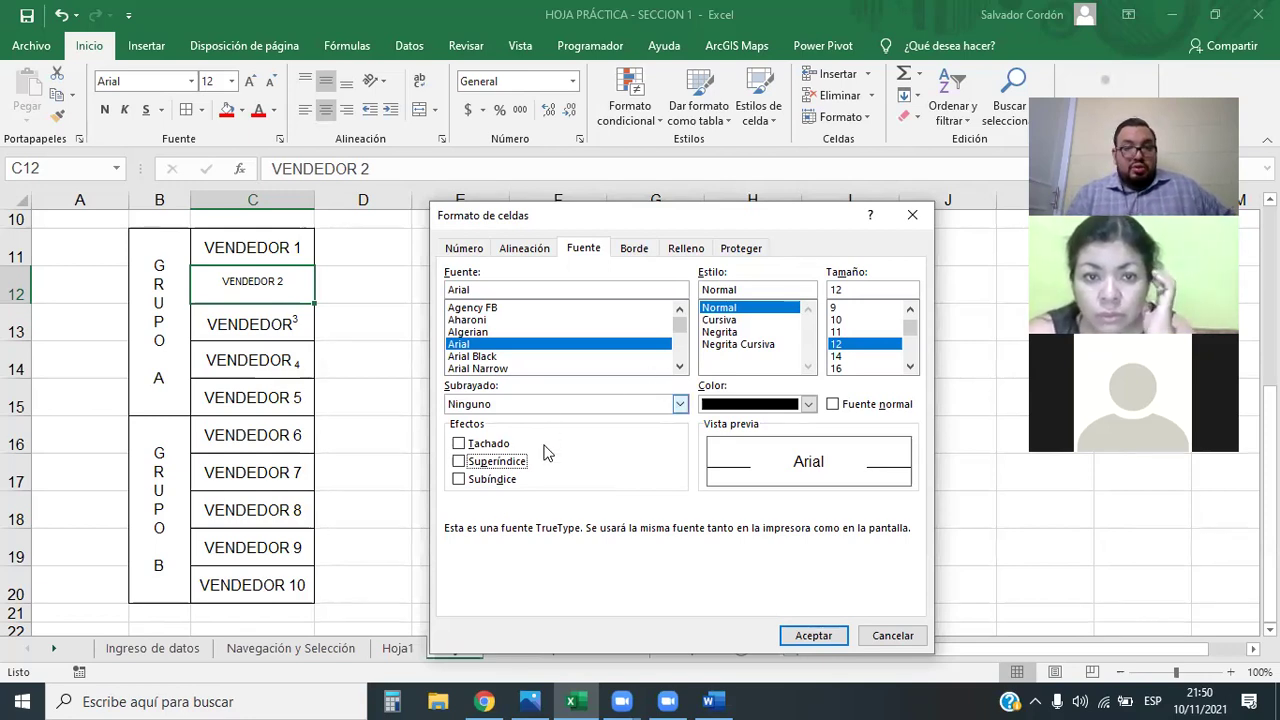
left_click(814, 635)
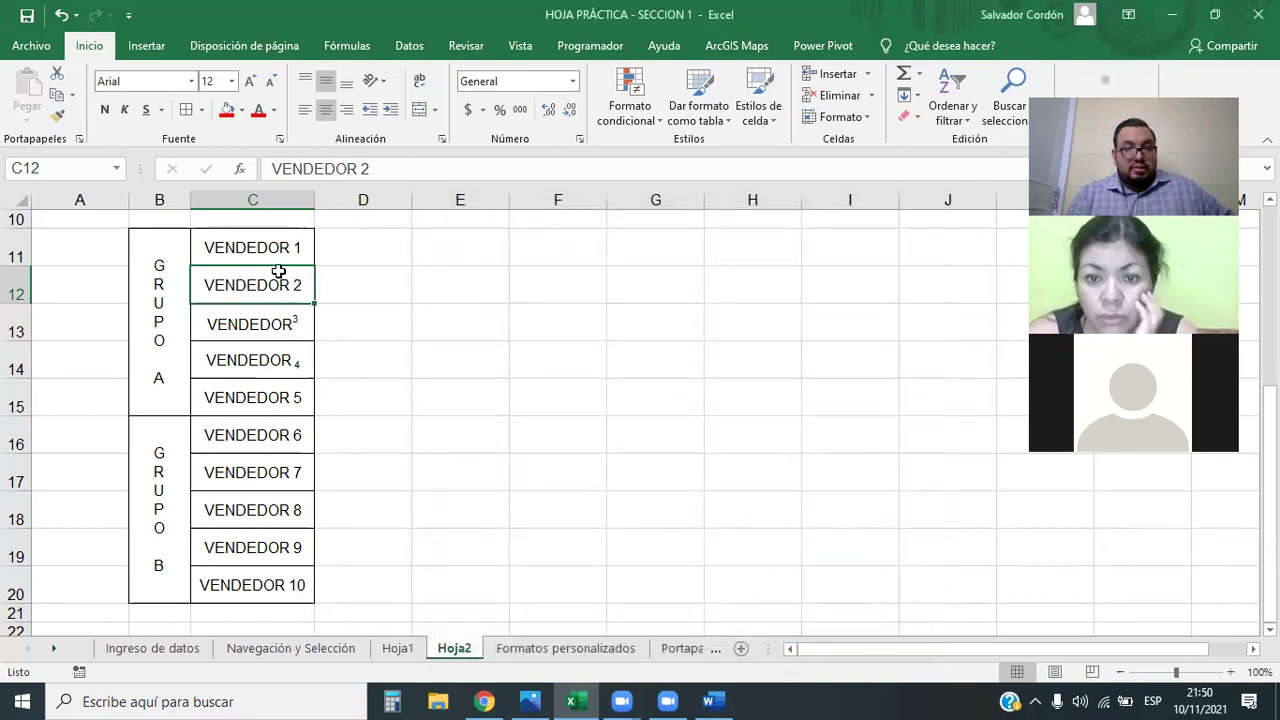
- Give VENDEDOR 2 a Doble underline in the font settings
left_click(280, 139)
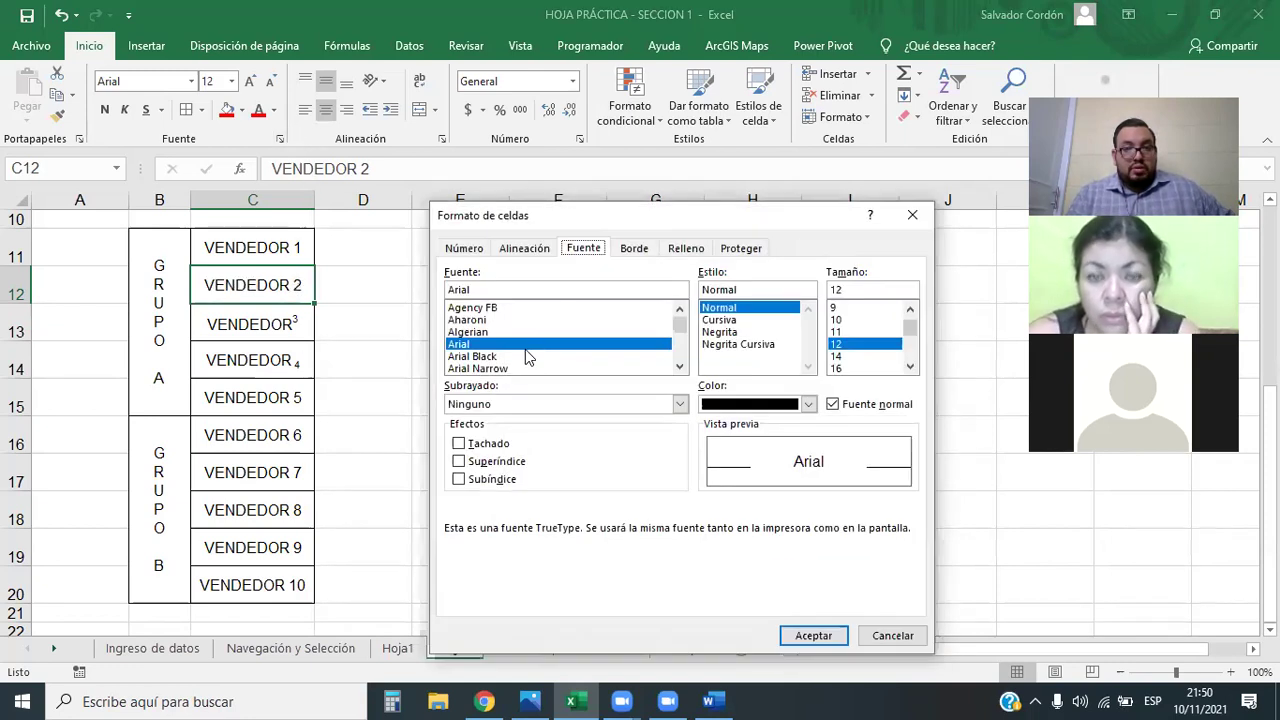
left_click(680, 404)
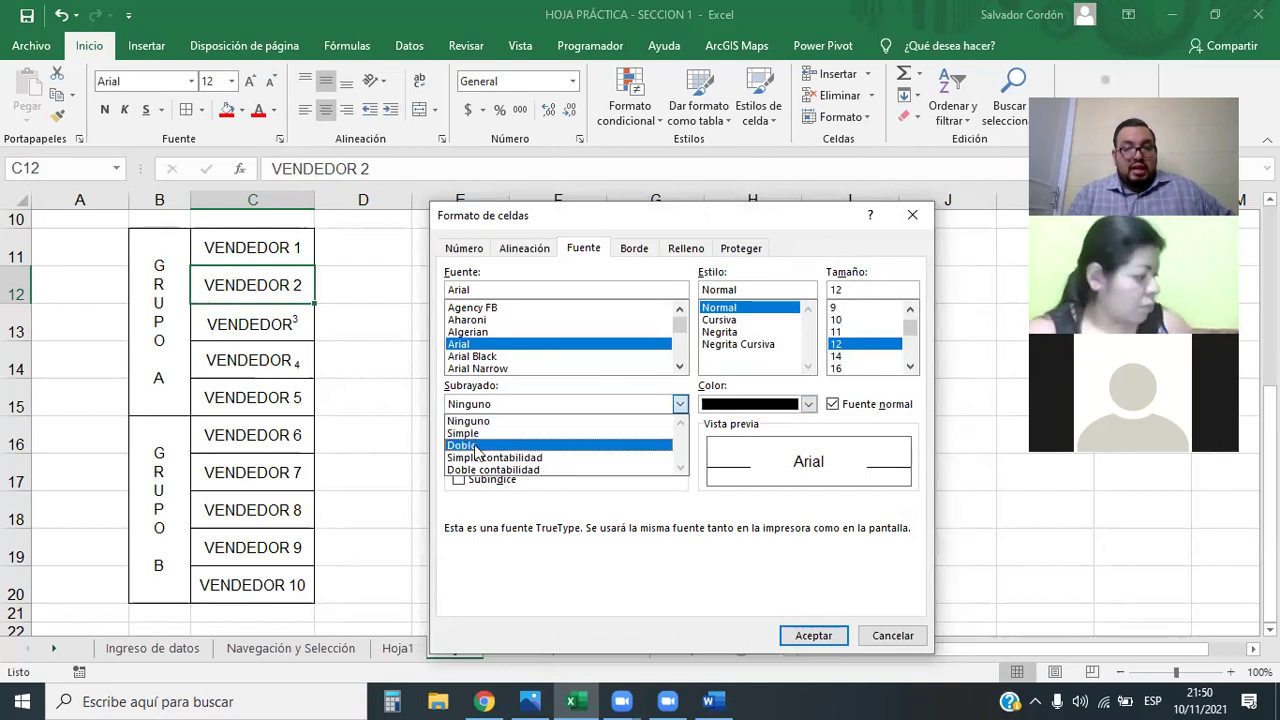
left_click(480, 445)
left_click(813, 636)
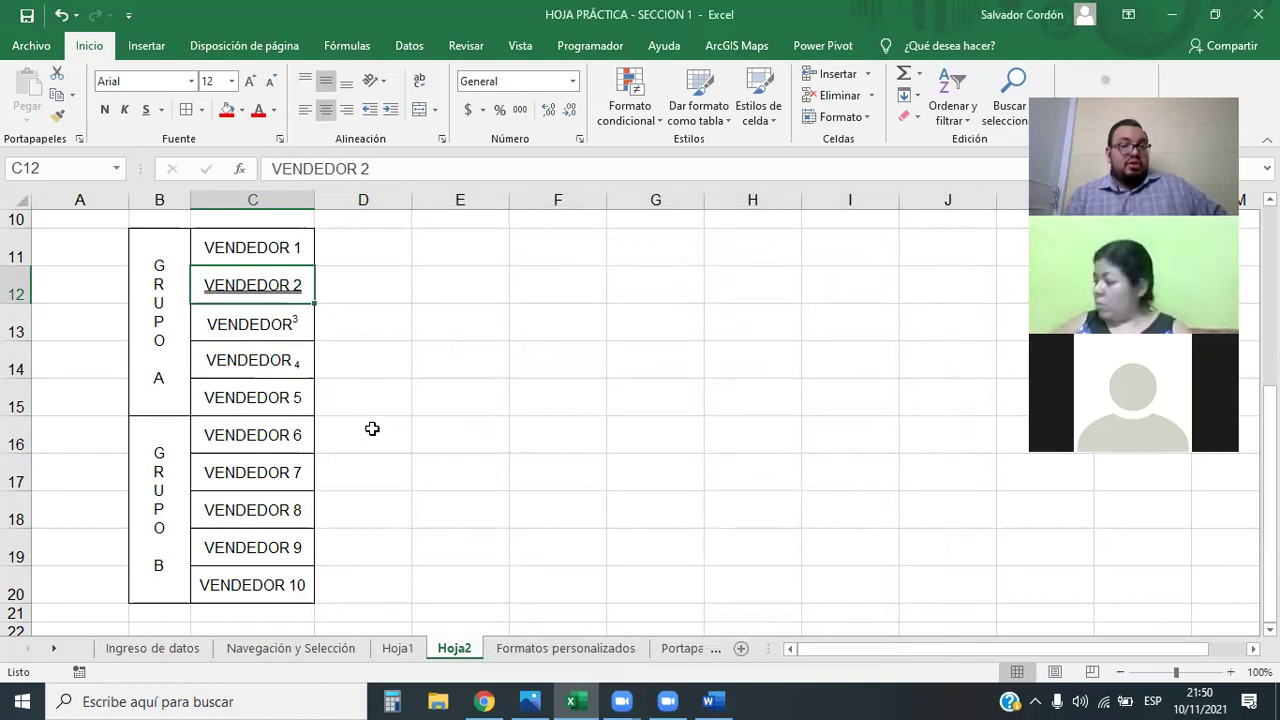
- Toggle an underline on and off for VENDEDOR 1 in C11, browsing underline styles
left_click(246, 342)
left_click(258, 253)
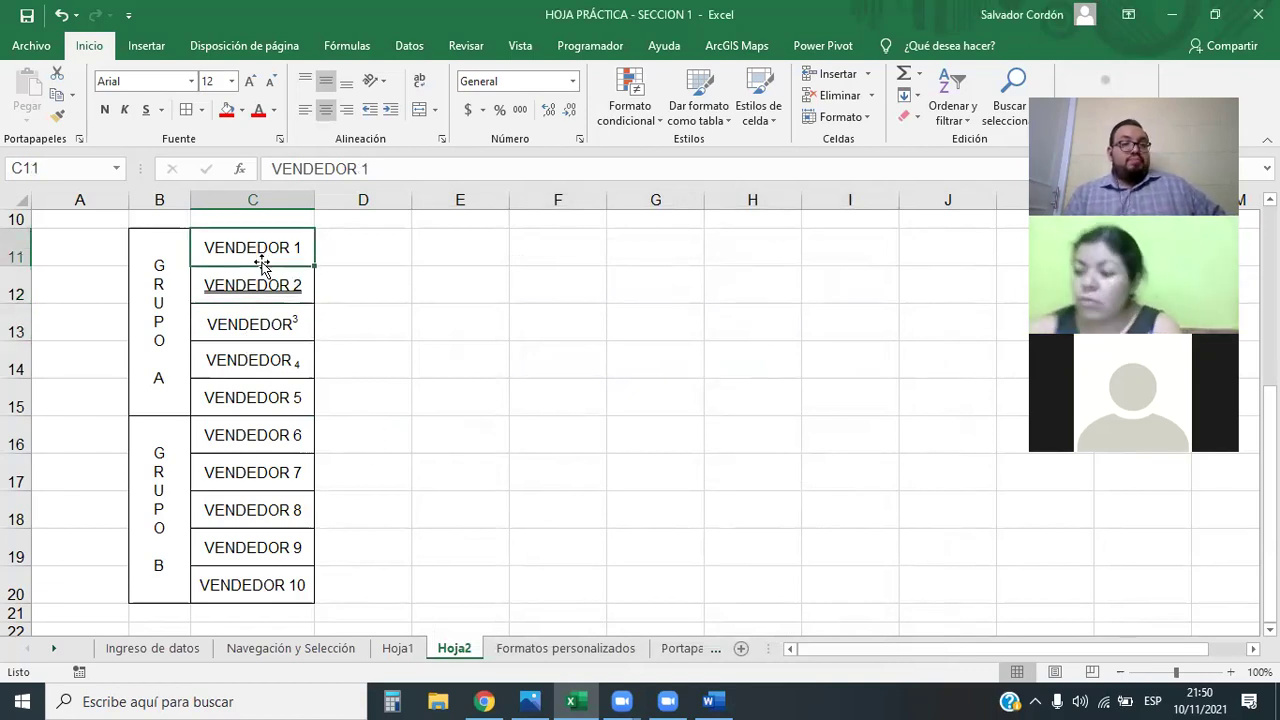
left_click(145, 110)
left_click(514, 391)
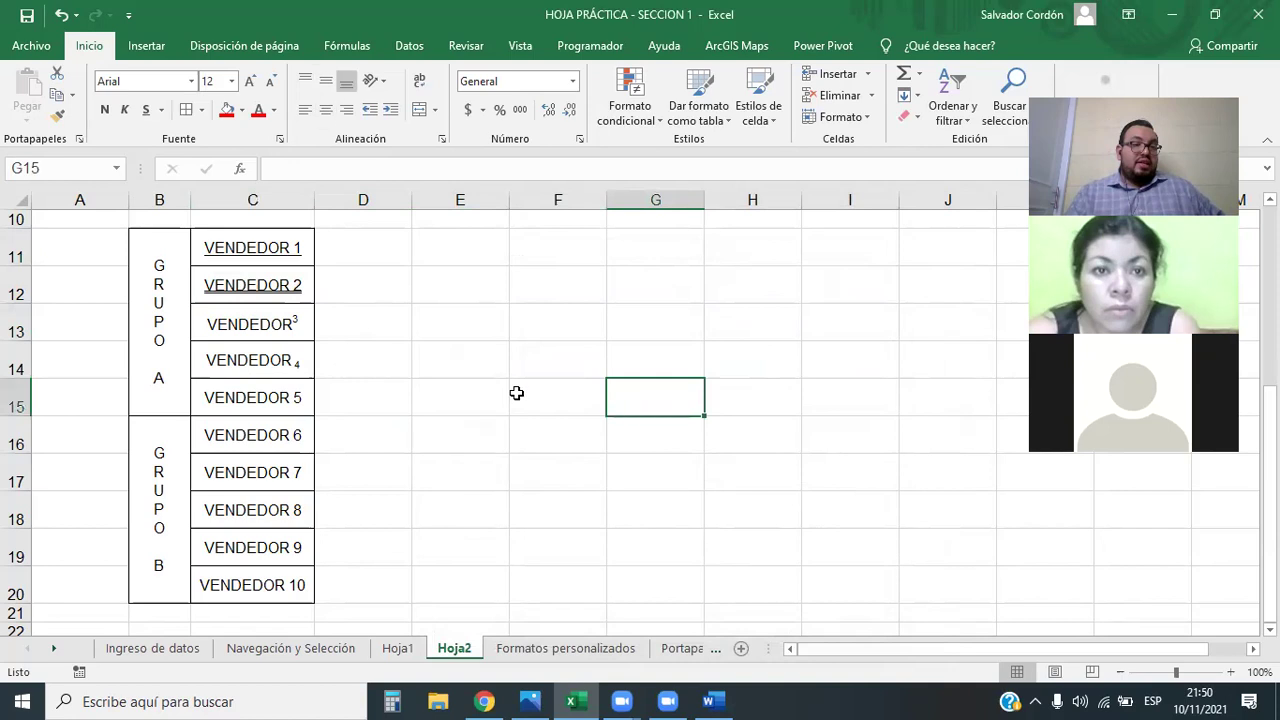
left_click(258, 258)
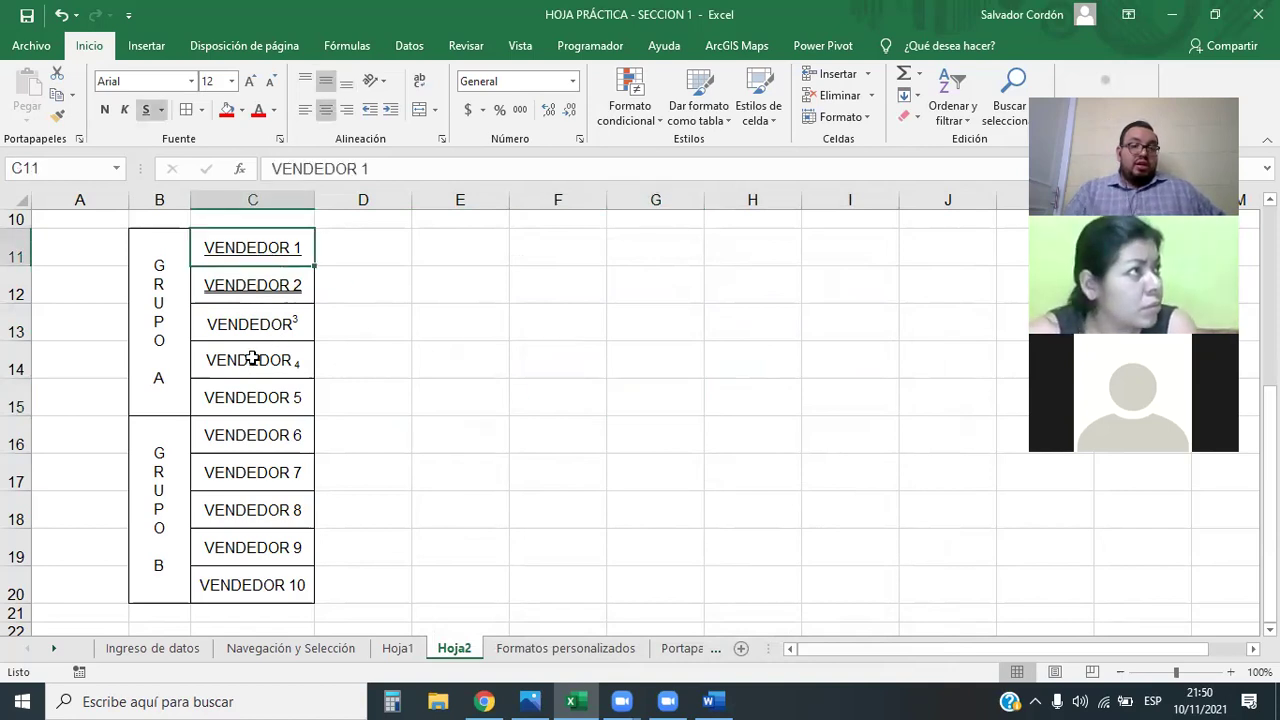
left_click(146, 110)
left_click(160, 110)
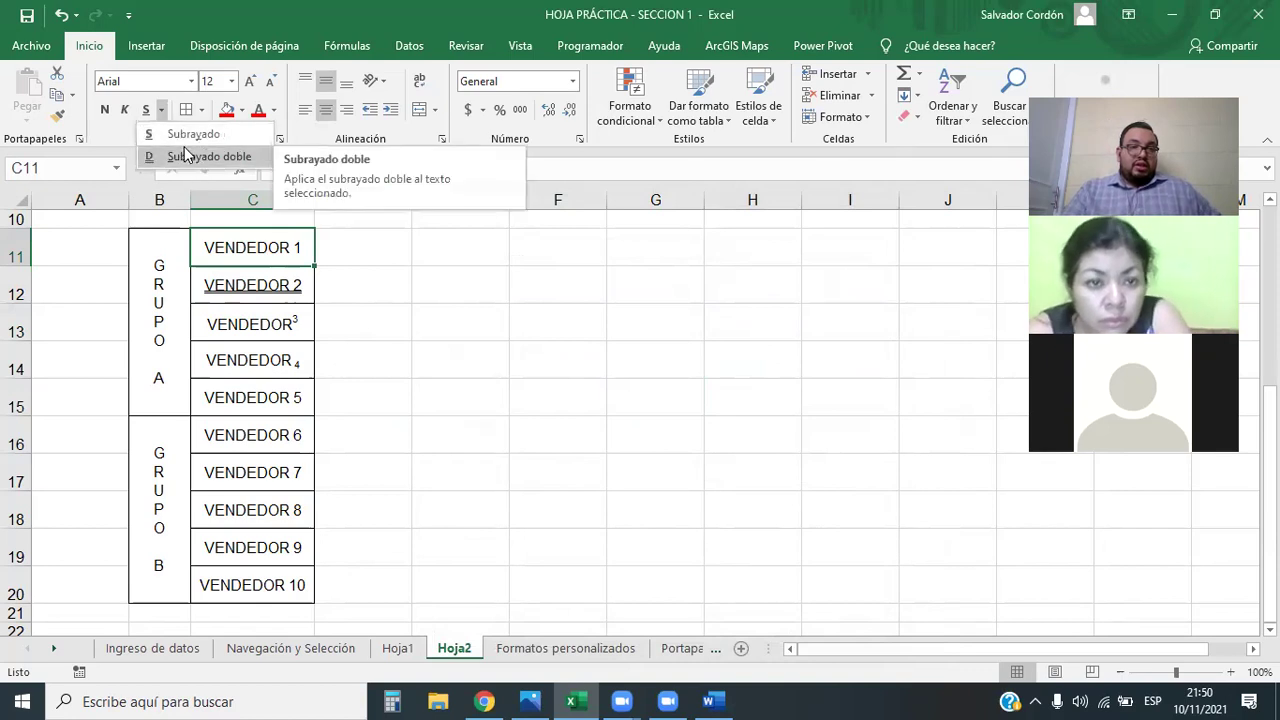
left_click(194, 136)
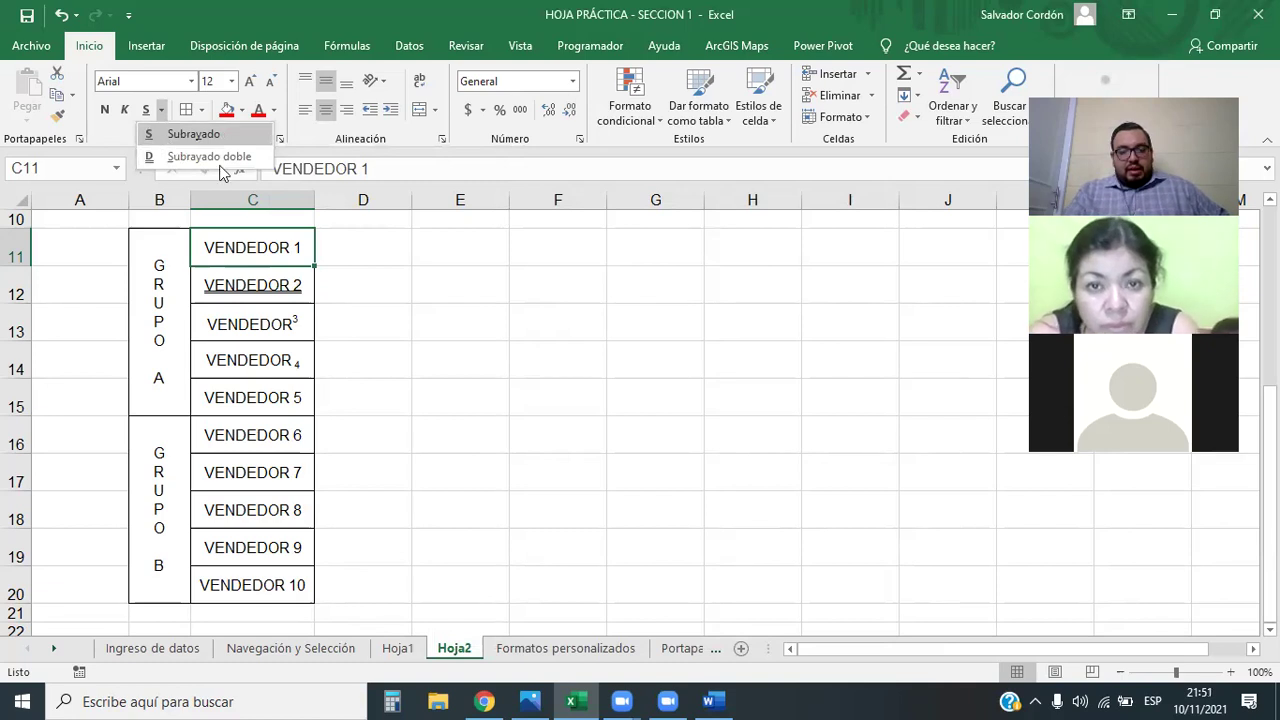
- Underline VENDEDOR 2 in C12, then remove the underline again
left_click(300, 325)
left_click(275, 278)
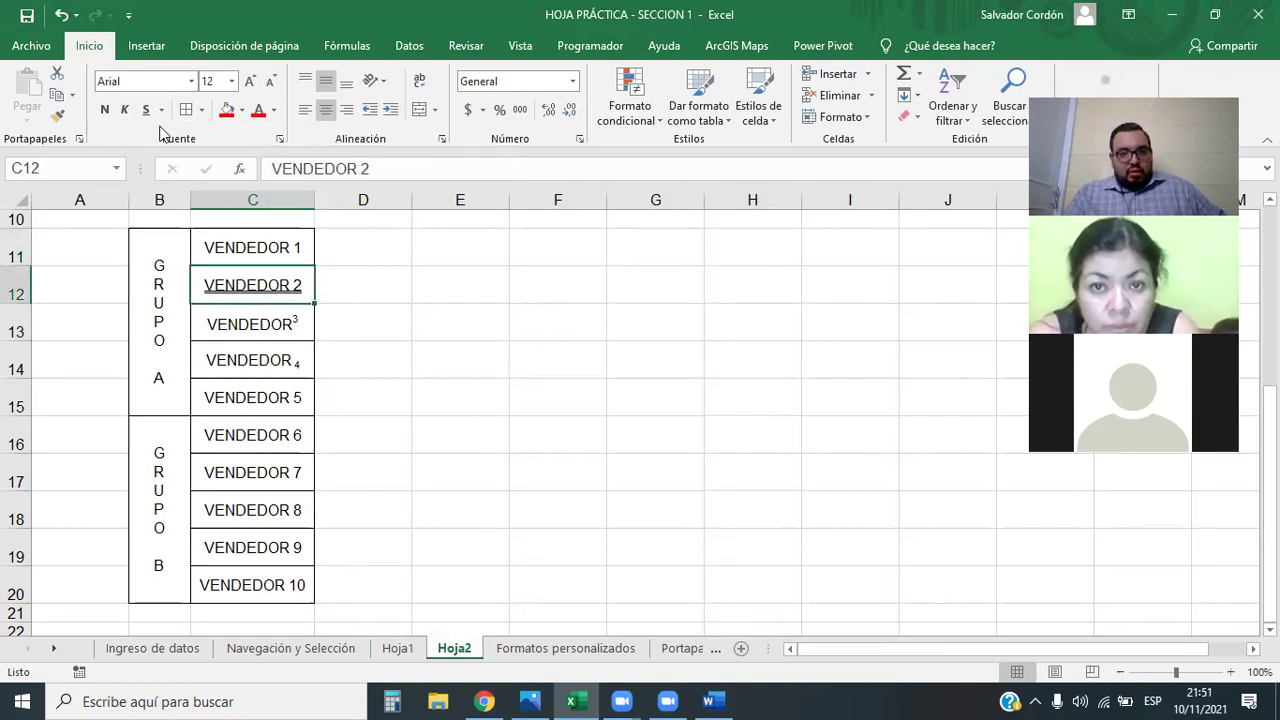
left_click(161, 110)
left_click(190, 134)
left_click(310, 385)
left_click(250, 285)
left_click(145, 118)
- Select C11:C12 and review their font settings, closing without changes
left_click(360, 458)
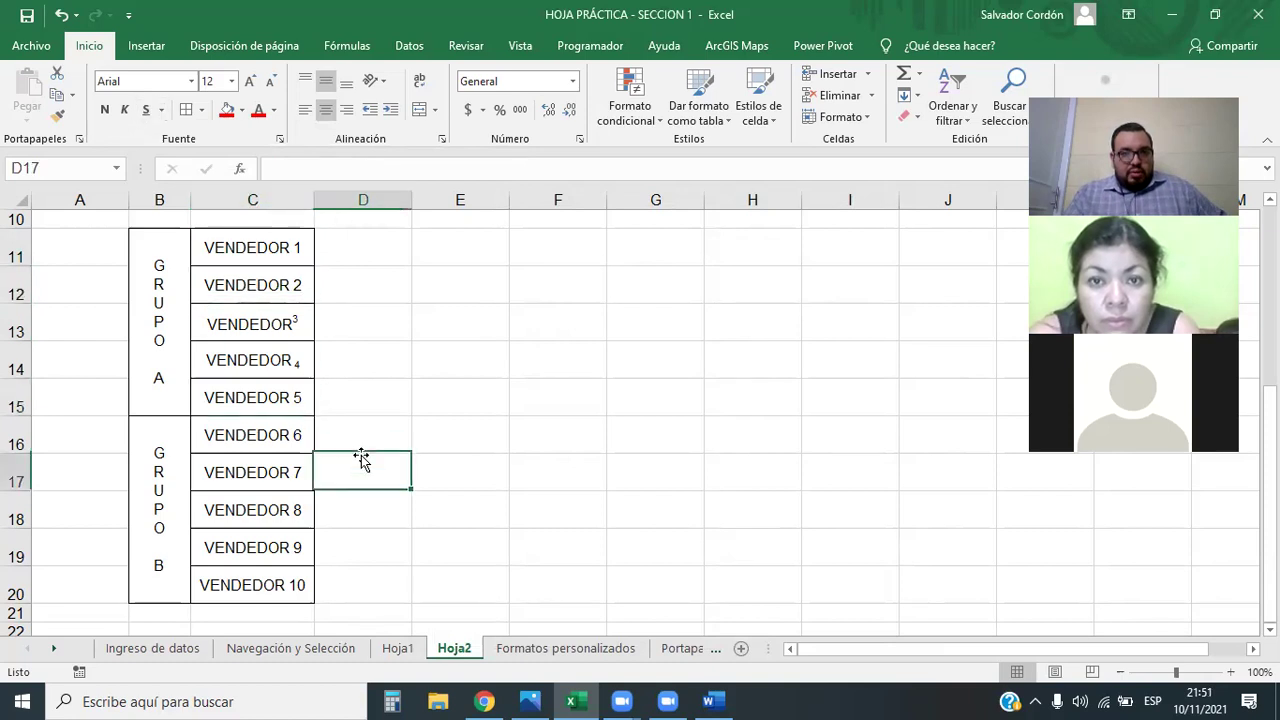
left_click_drag(255, 275, 255, 249)
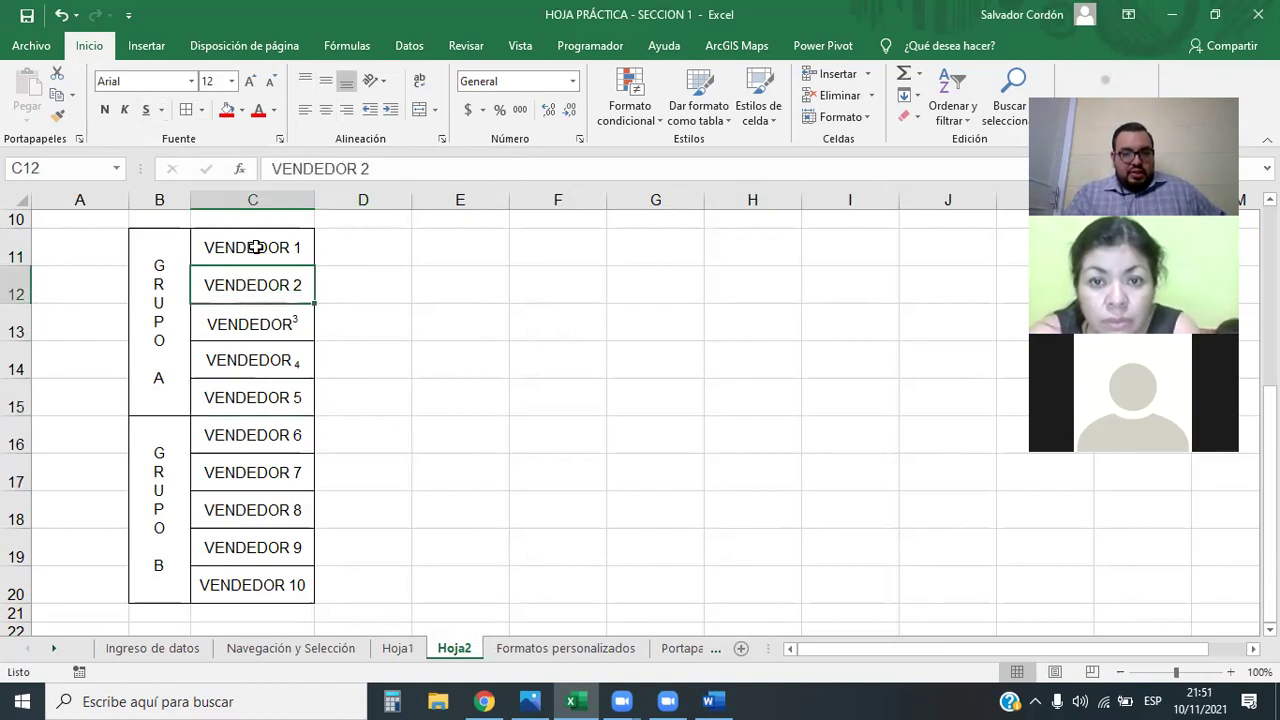
left_click(279, 139)
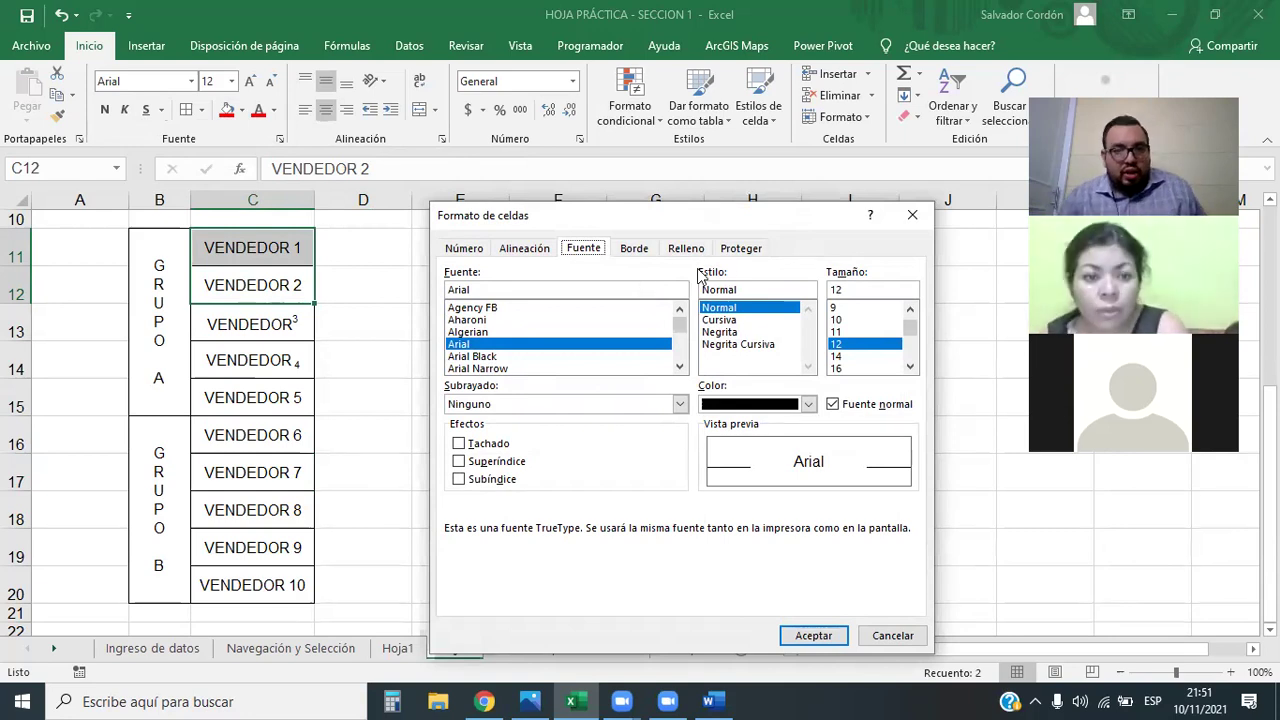
left_click(912, 218)
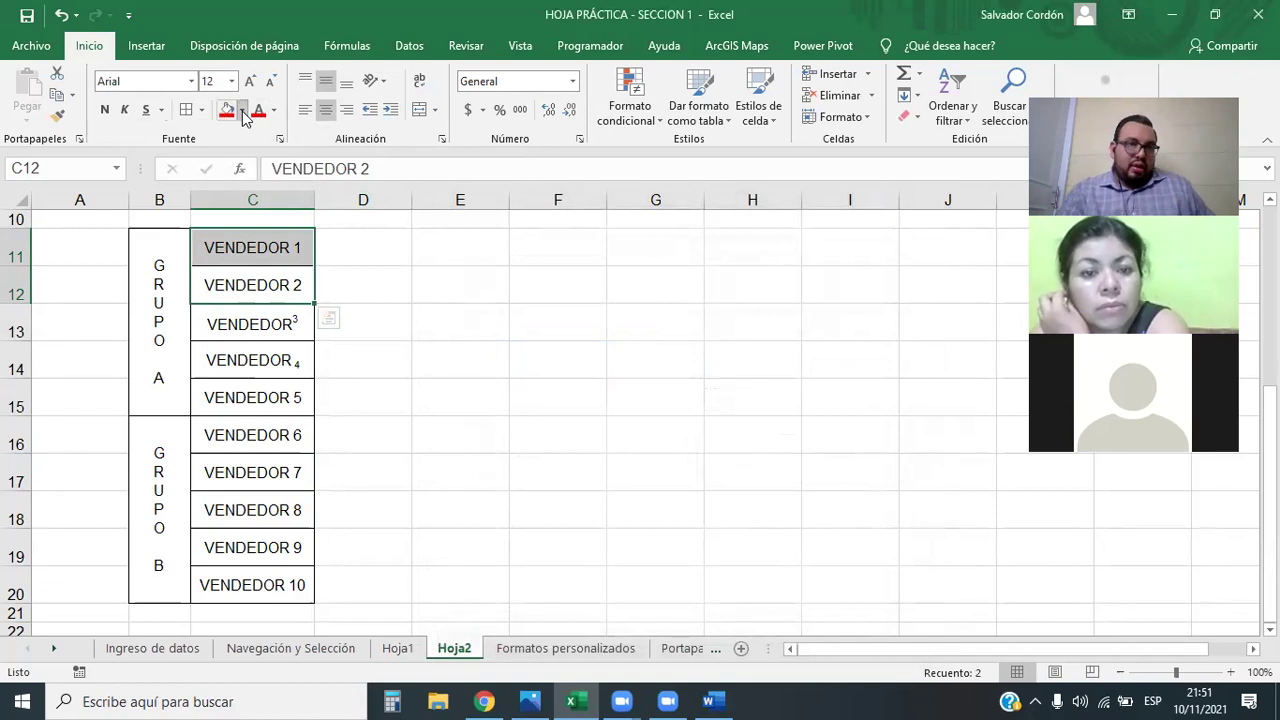
left_click(242, 112)
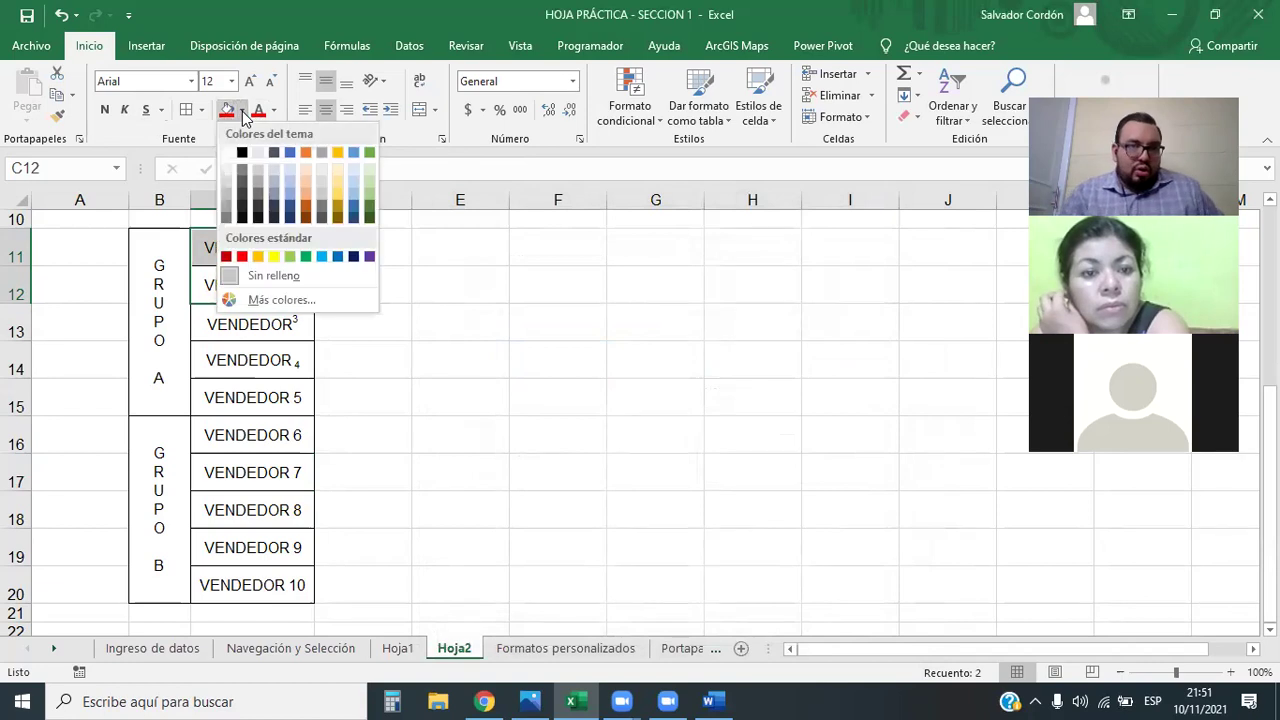
left_click(380, 118)
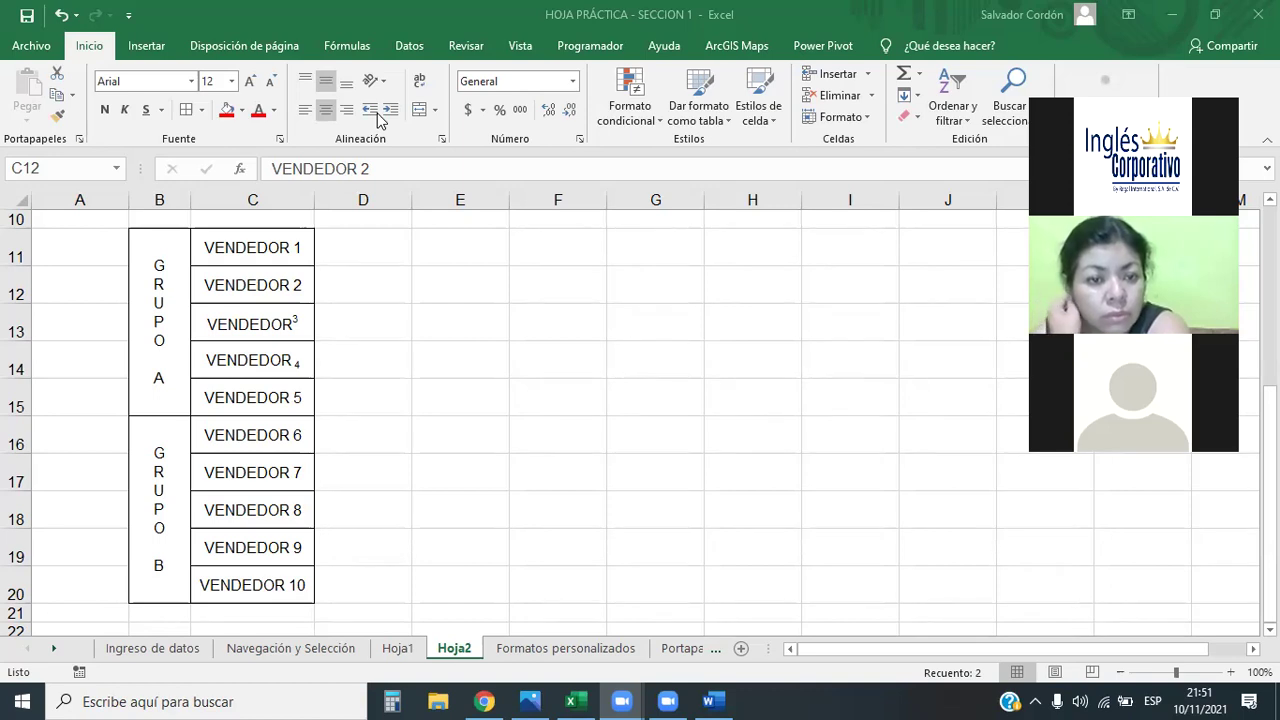
left_click(250, 88)
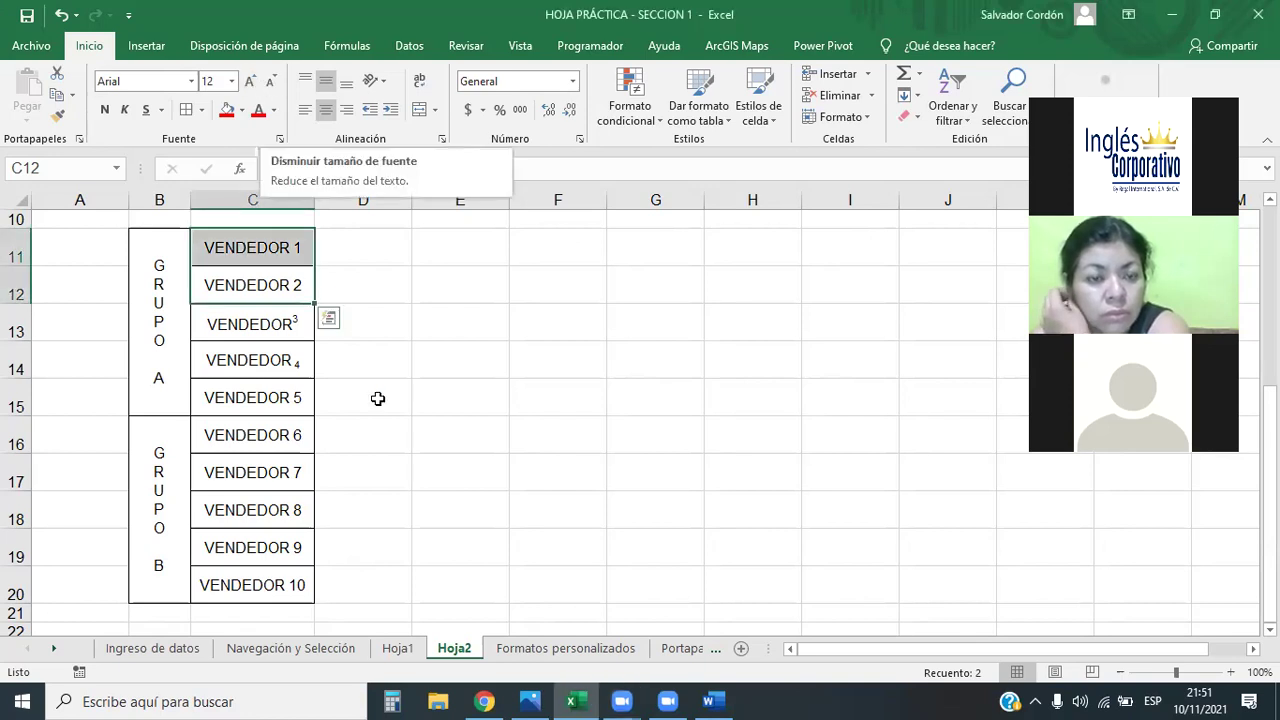
left_click(460, 397)
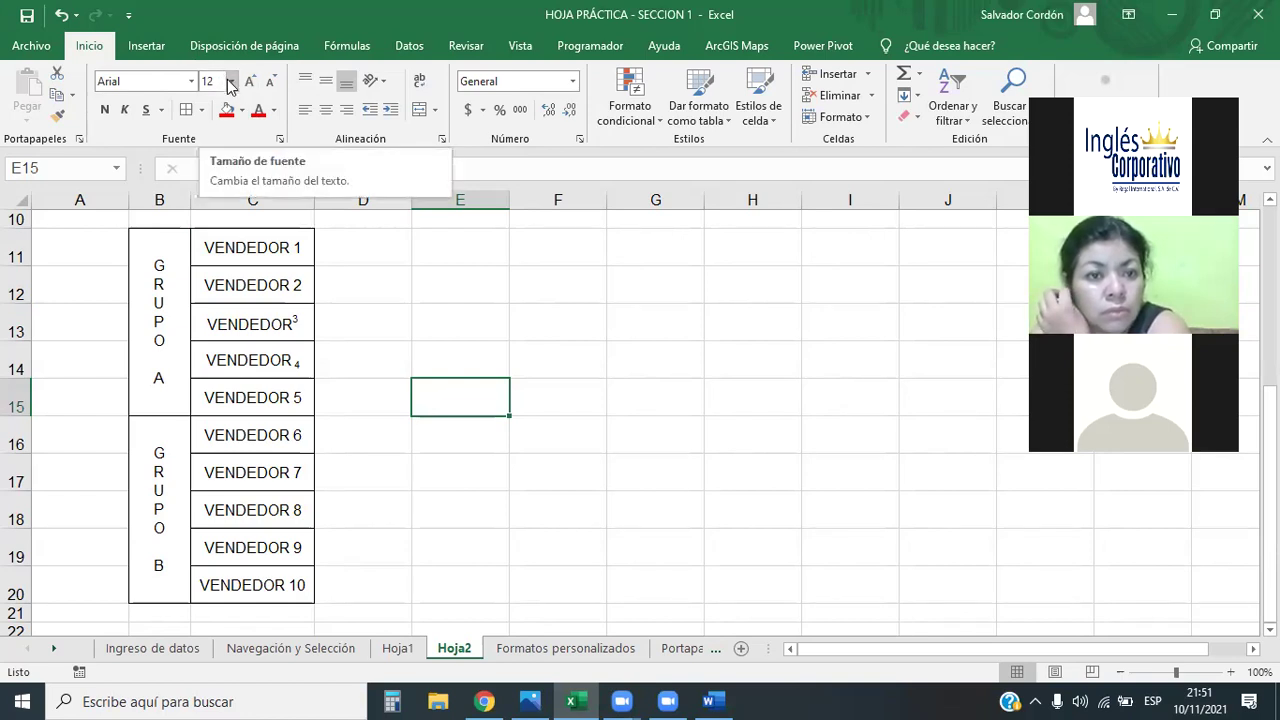
- Step VENDEDOR 1's font size up to 26, then back down to 12
left_click(230, 81)
left_click(240, 247)
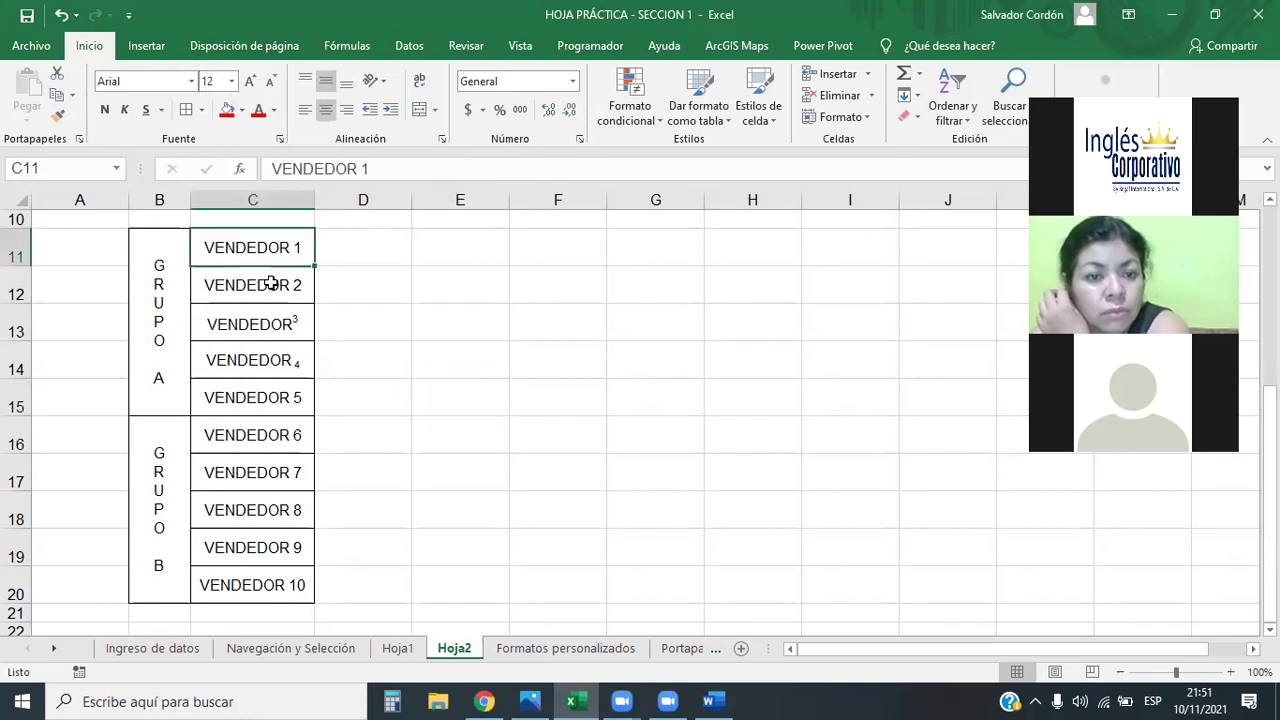
left_click(248, 85)
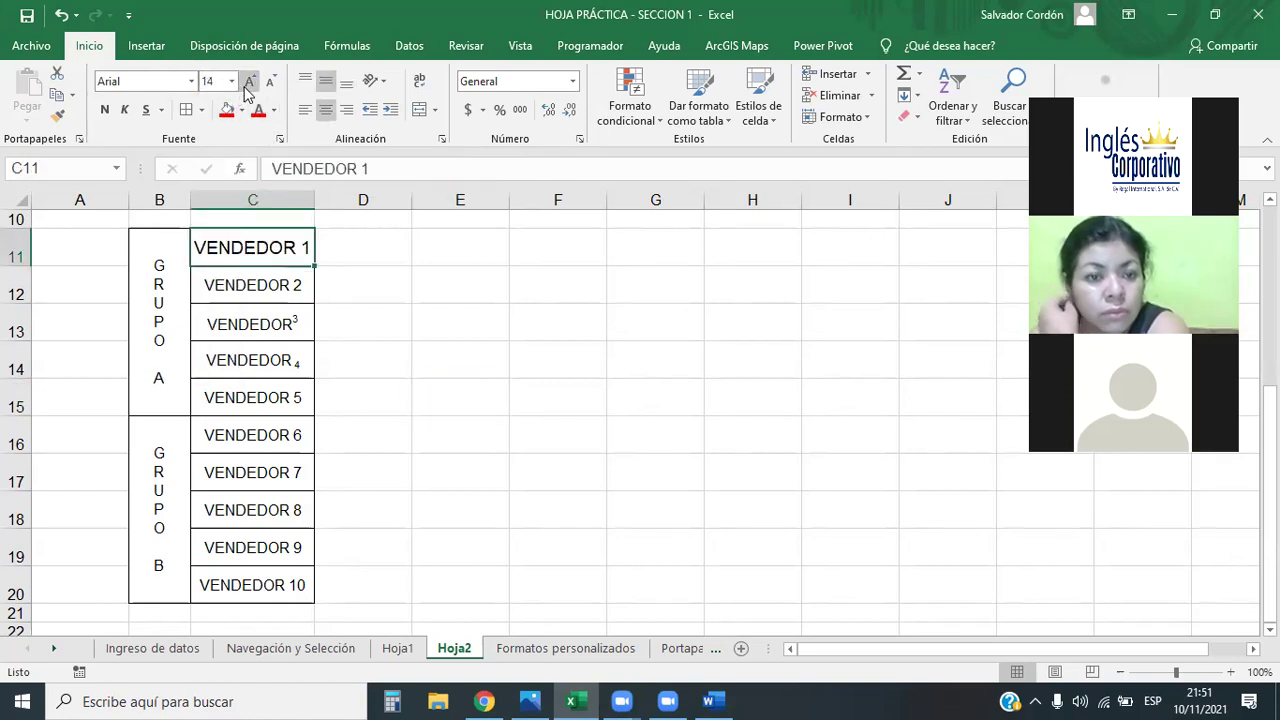
left_click(248, 85)
left_click(248, 85)
left_click(247, 84)
left_click(247, 84)
left_click(247, 84)
left_click(246, 85)
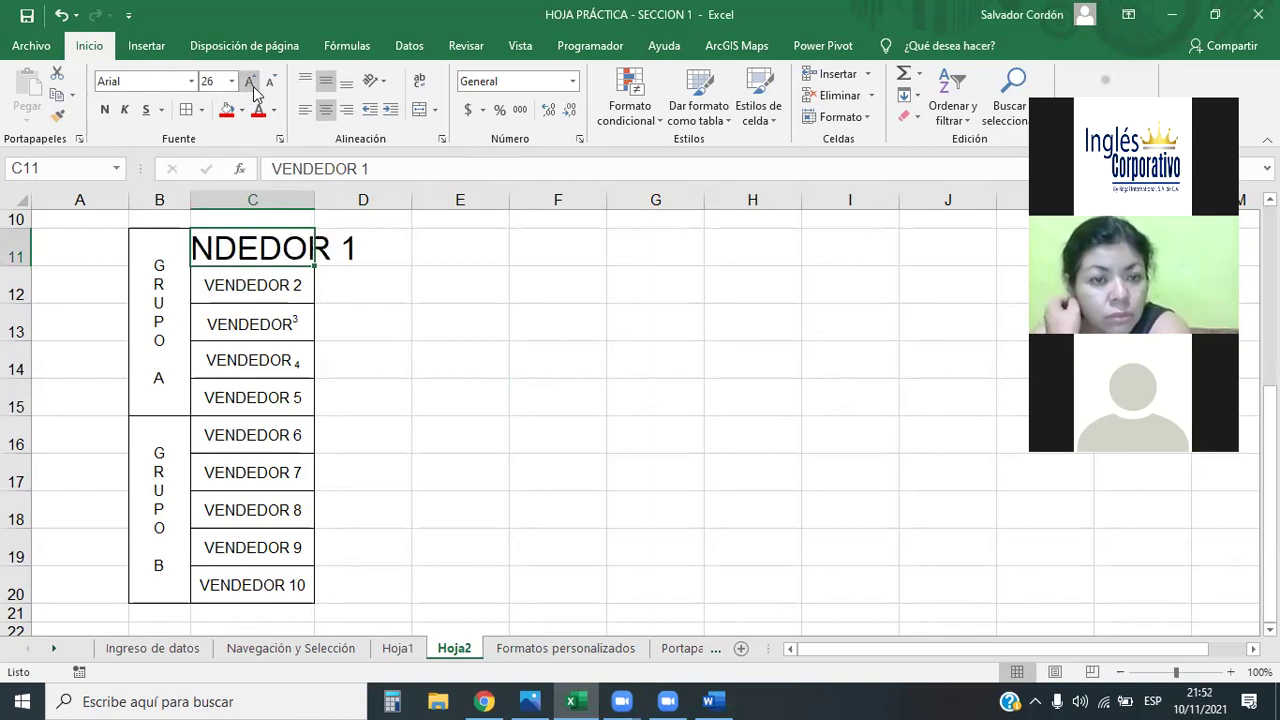
left_click(270, 84)
left_click(270, 84)
left_click(270, 85)
left_click(270, 85)
left_click(270, 85)
left_click(268, 85)
left_click(267, 85)
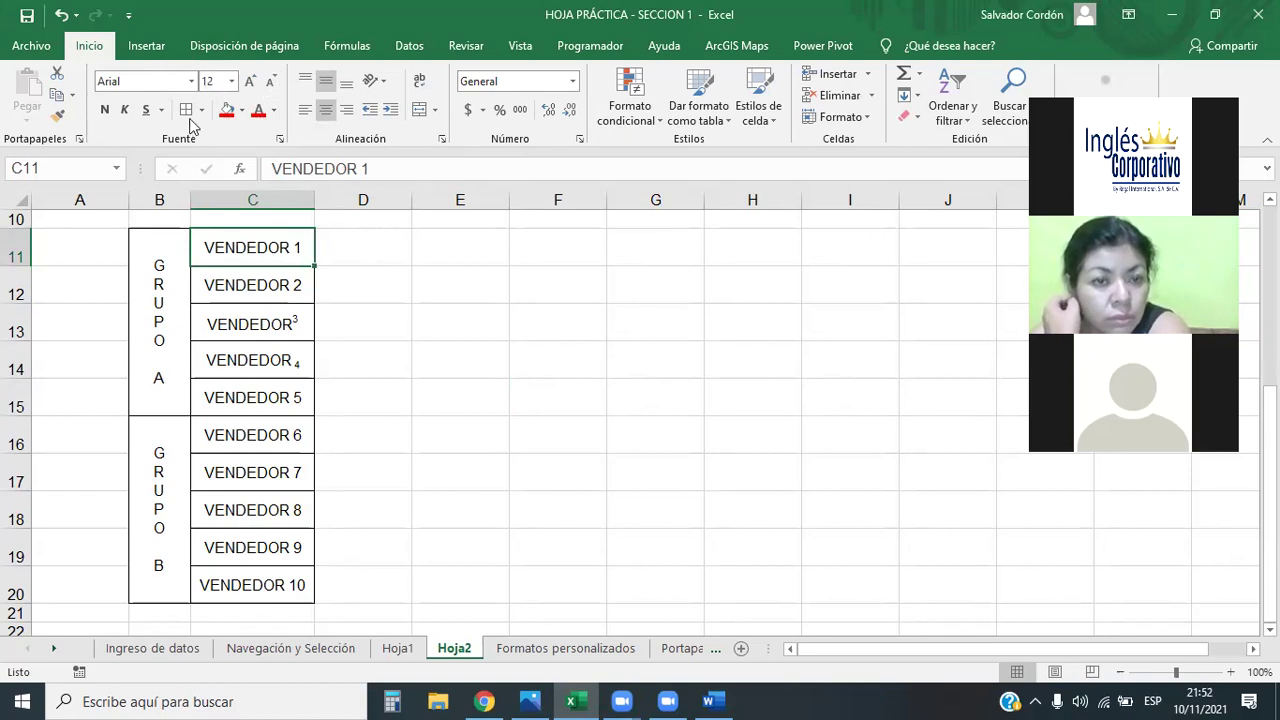
- Try sizes 48 and 20 on VENDEDOR 1, then return it to normal size
left_click(231, 81)
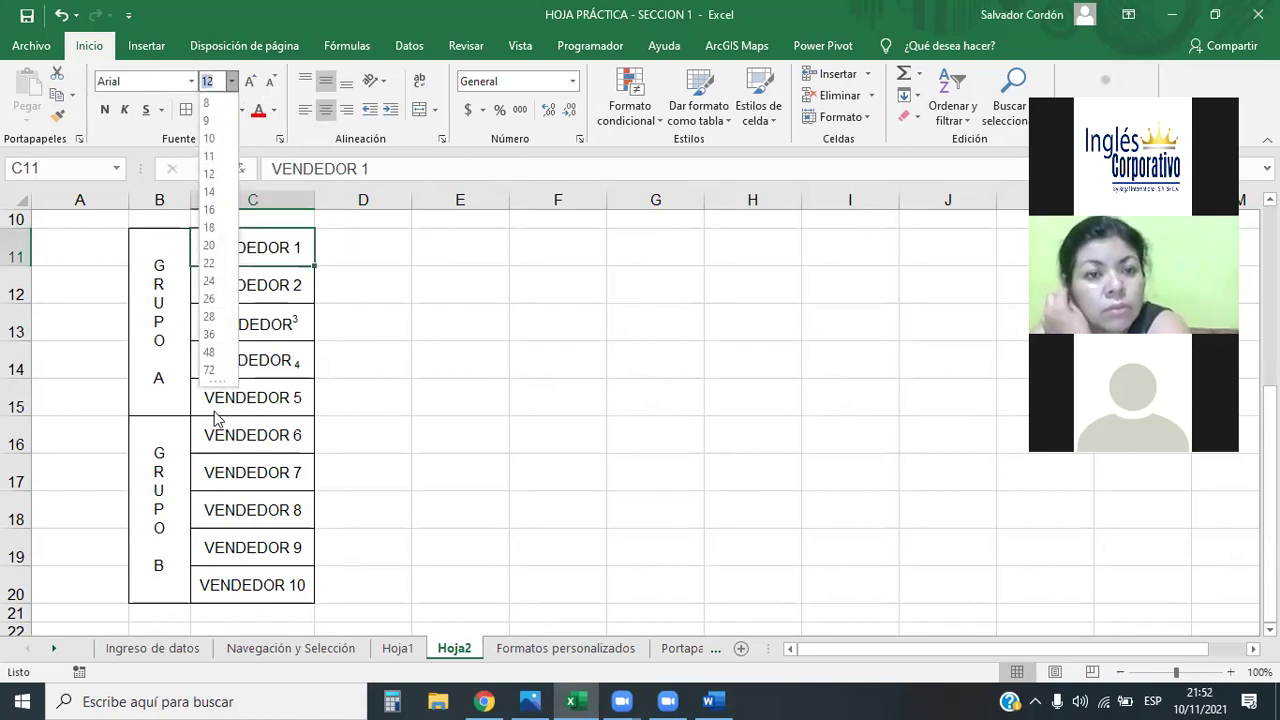
left_click(231, 356)
left_click(460, 396)
left_click(268, 258)
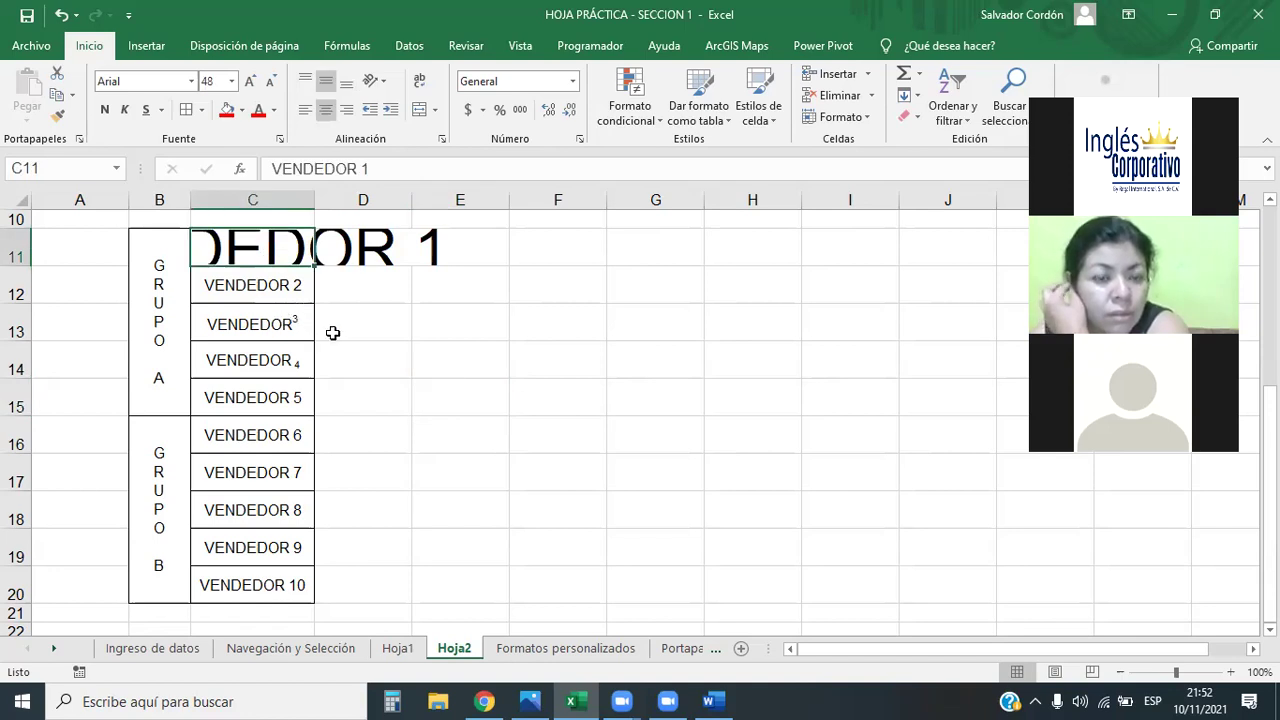
left_click(231, 81)
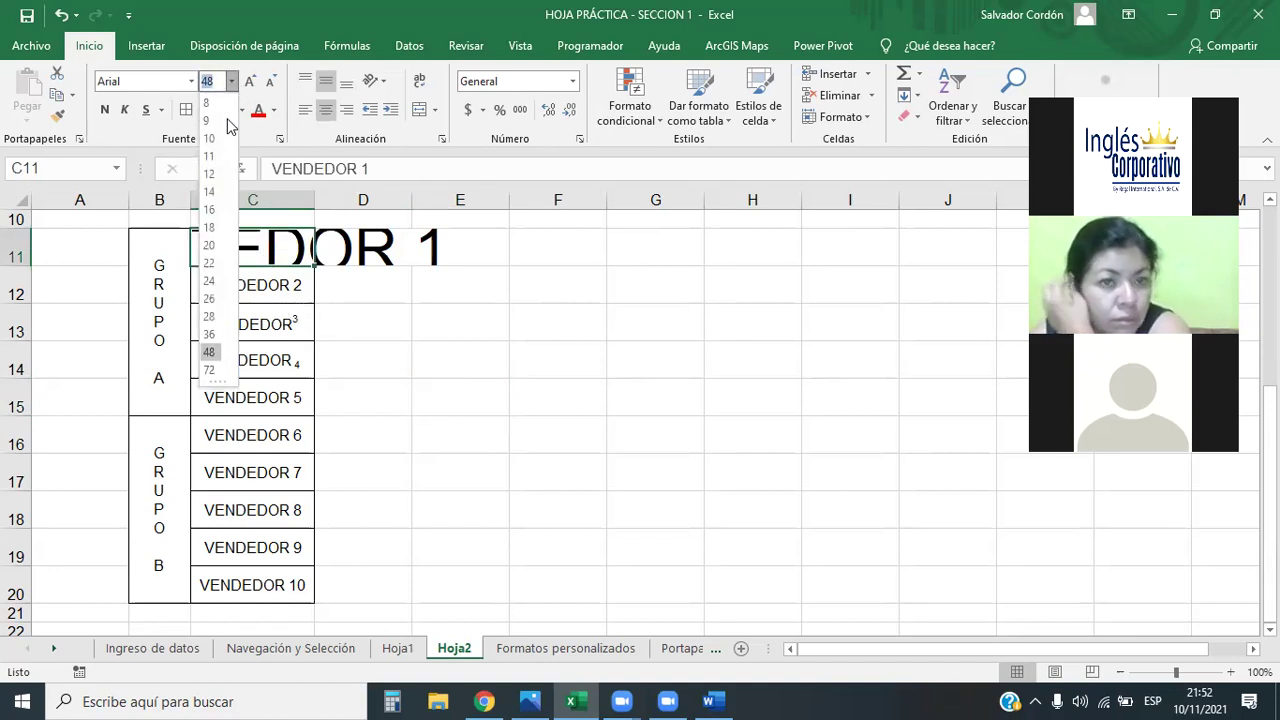
left_click(212, 245)
left_click(294, 356)
left_click(266, 249)
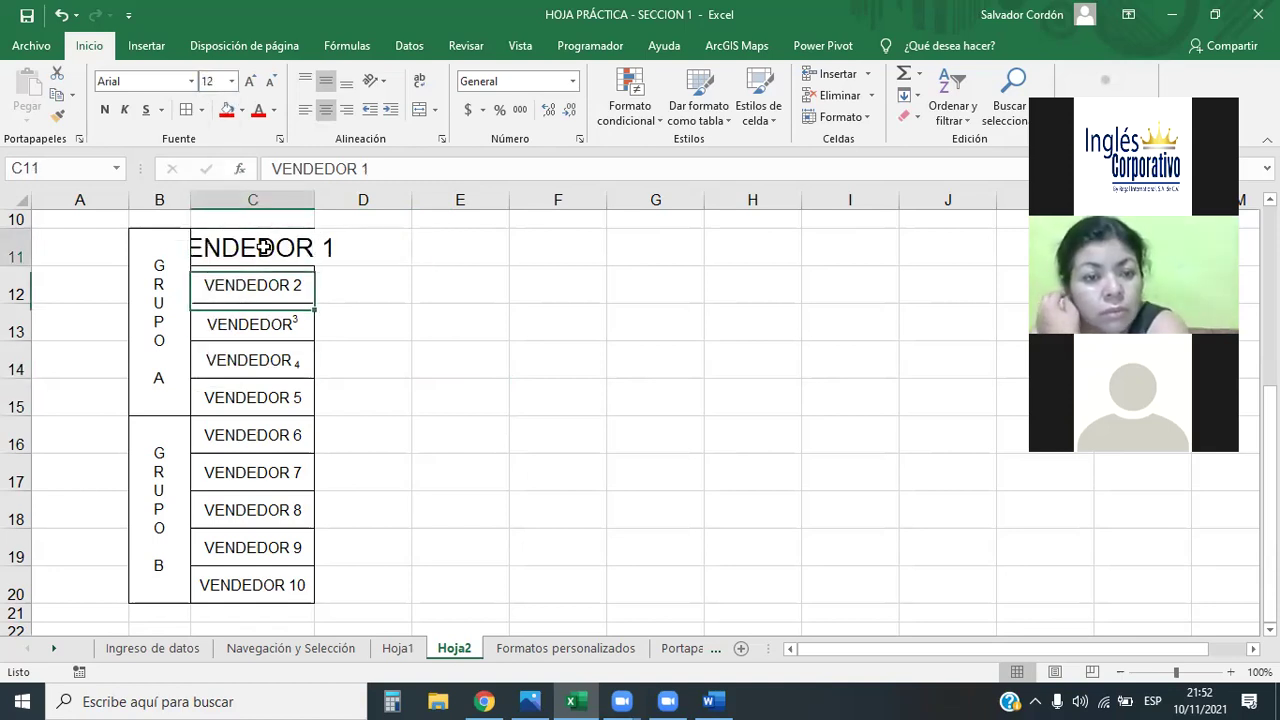
left_click(231, 81)
left_click(218, 176)
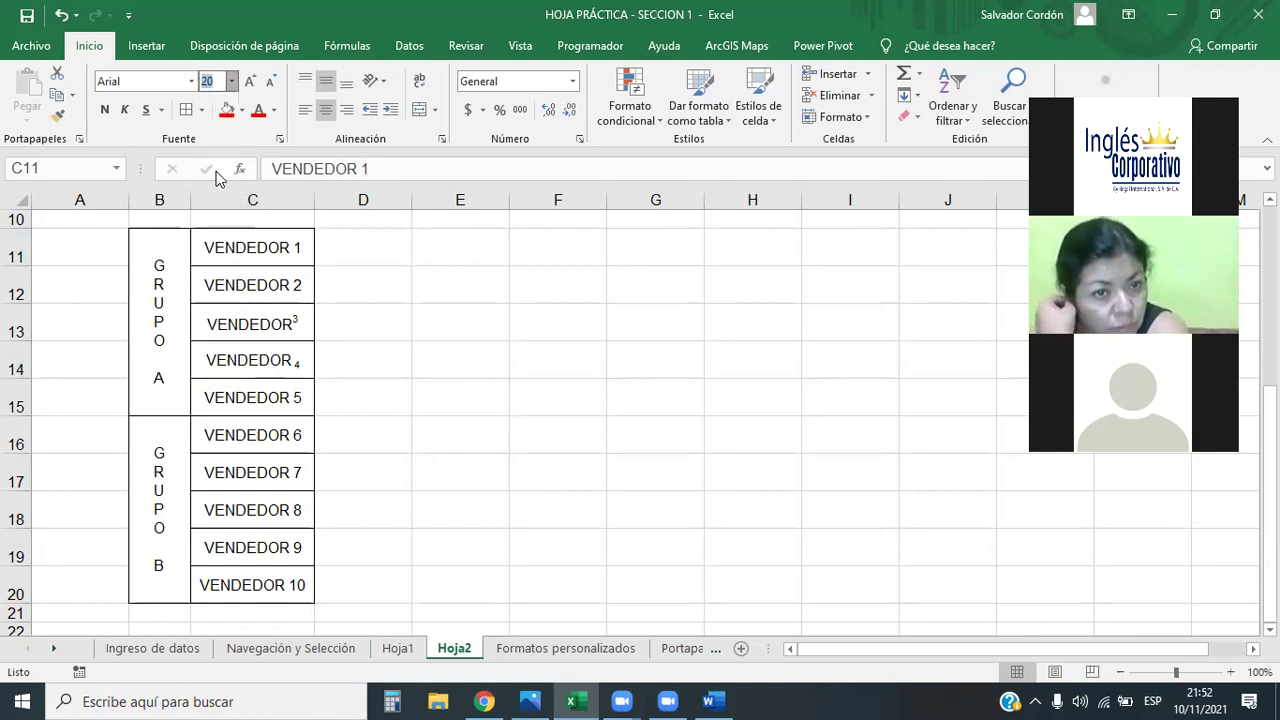
- Enlarge VENDEDOR 1 to 24, adjust column C width, and open the Fuente settings
left_click(250, 81)
left_click(250, 81)
left_click(250, 81)
left_click(250, 81)
left_click(250, 81)
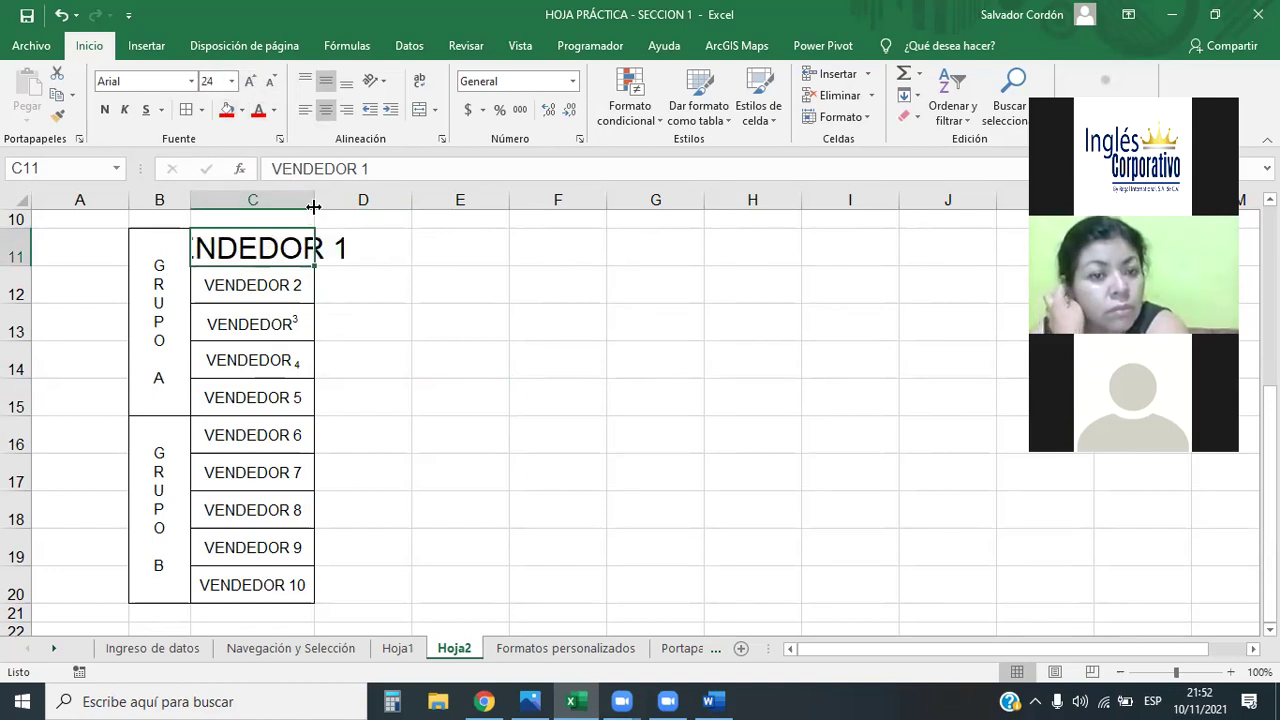
mouse_move(314, 206)
left_mouse_down()
mouse_move(530, 218)
mouse_move(310, 205)
left_mouse_up()
left_click(443, 397)
left_click(420, 251)
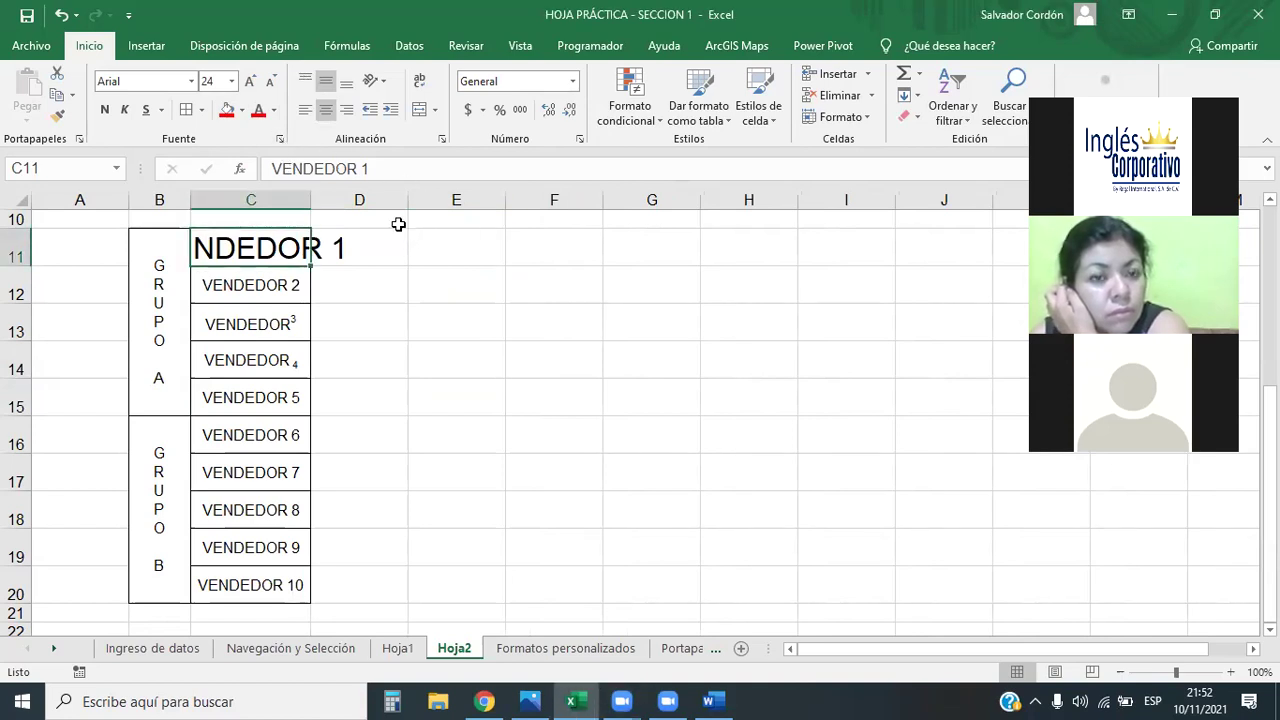
left_click(280, 140)
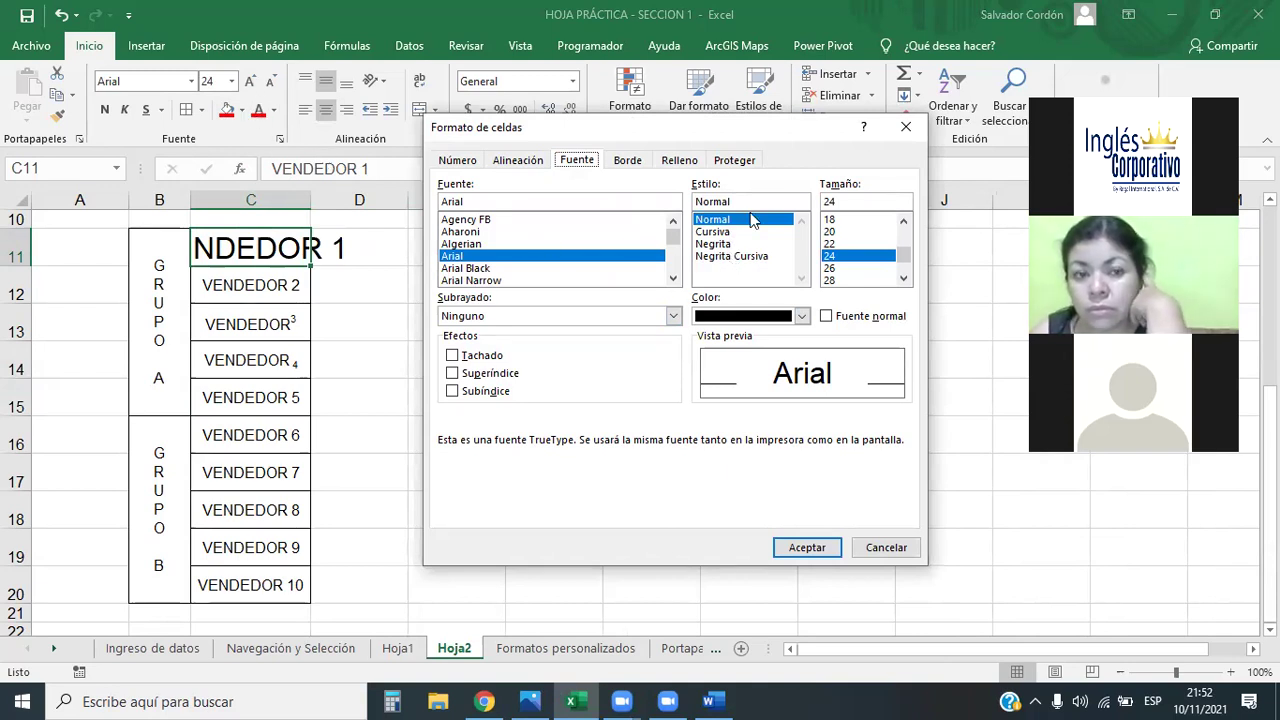
- Close Formato de celdas, briefly reopen it on the border settings, and close again
left_click(905, 127)
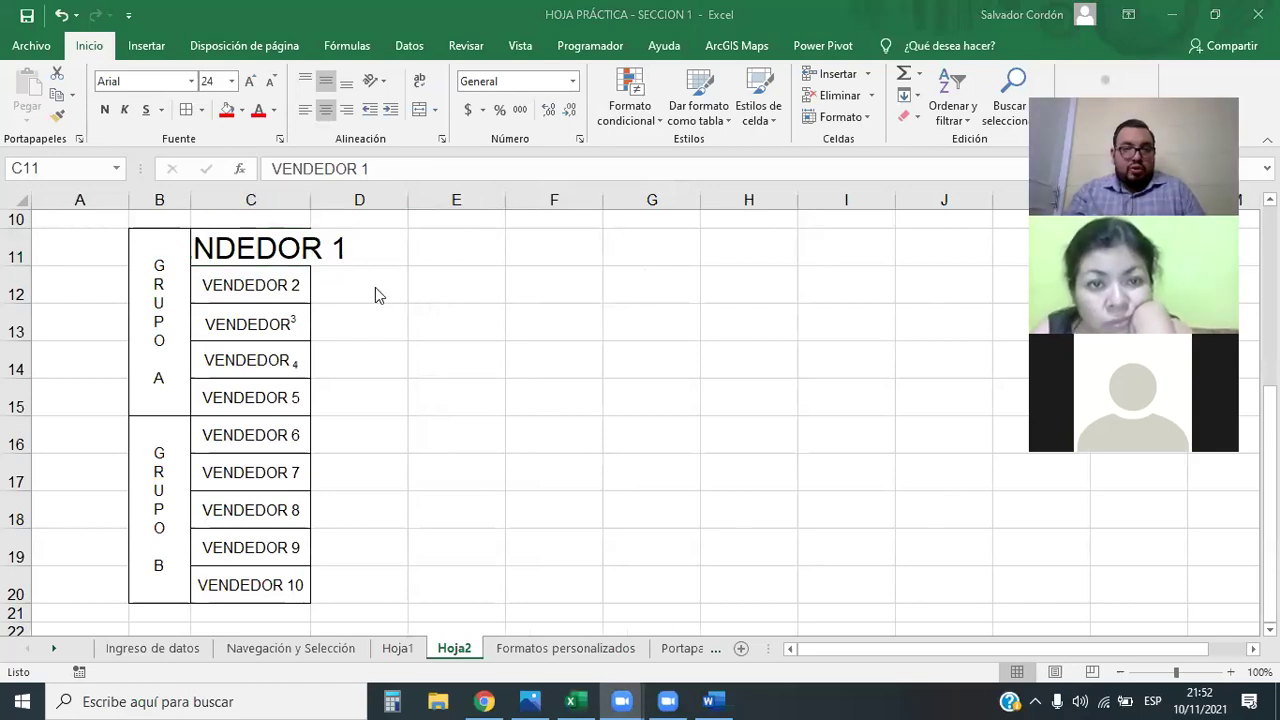
left_click(330, 145)
left_click(280, 140)
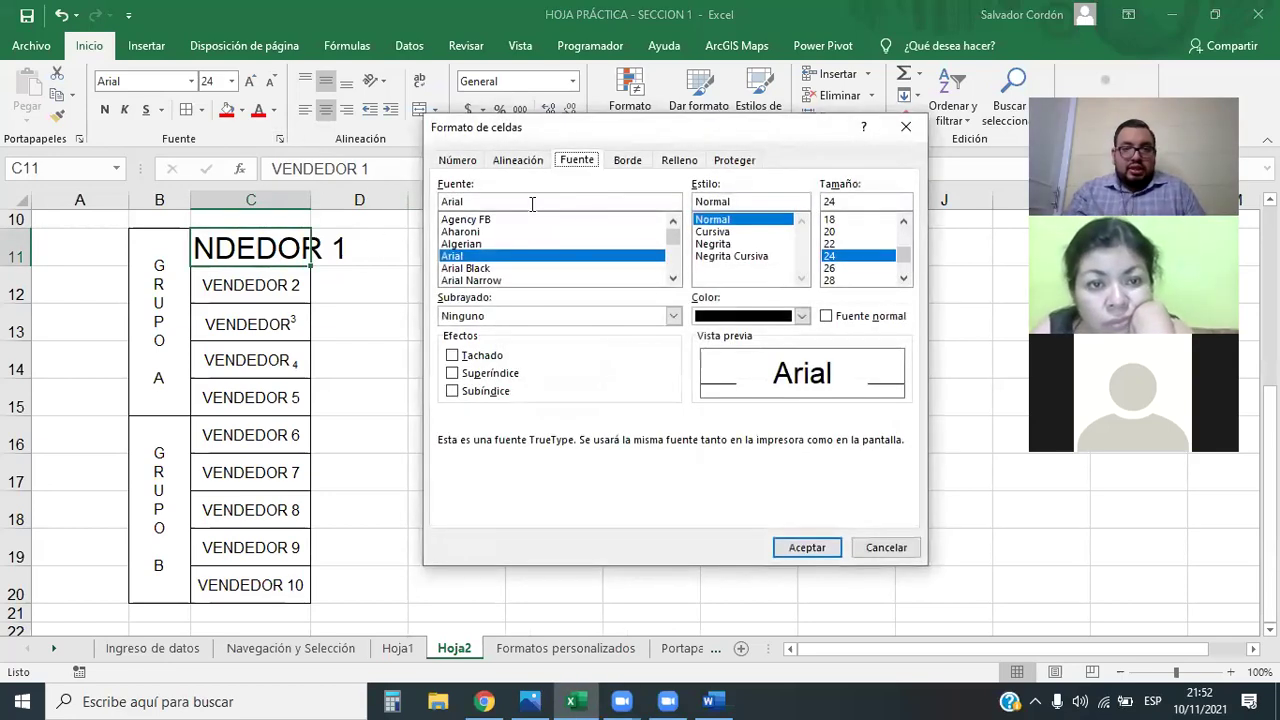
left_click(638, 162)
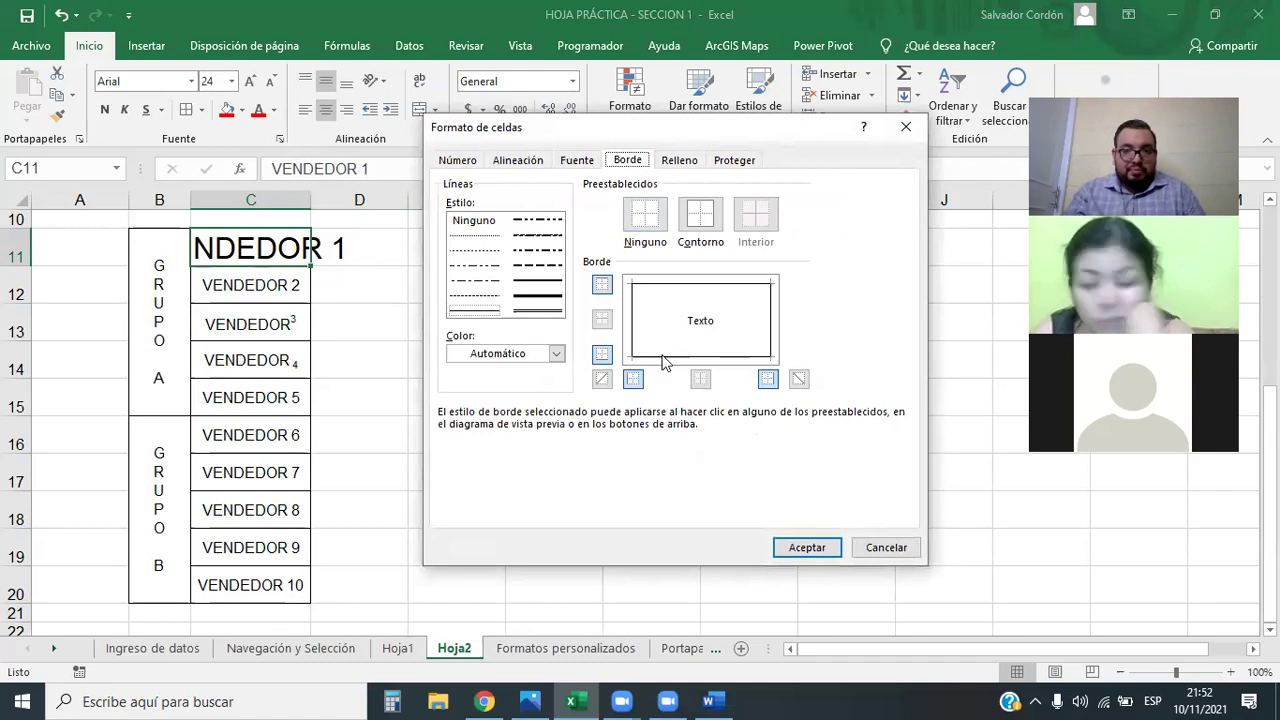
left_click(905, 127)
- Shrink VENDEDOR 1 in C11 back to size 12
left_click(477, 363)
left_click(266, 249)
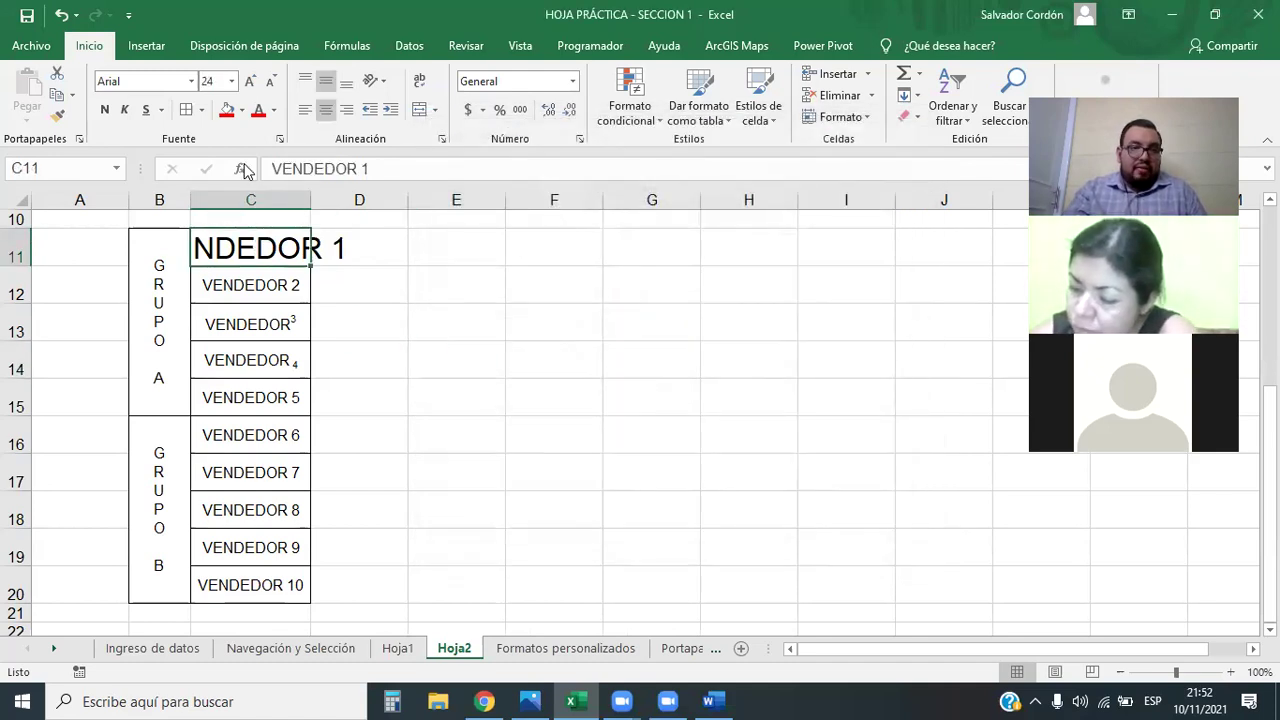
left_click(270, 81)
left_click(270, 81)
left_click(270, 81)
left_click(270, 81)
left_click(270, 81)
left_click(270, 81)
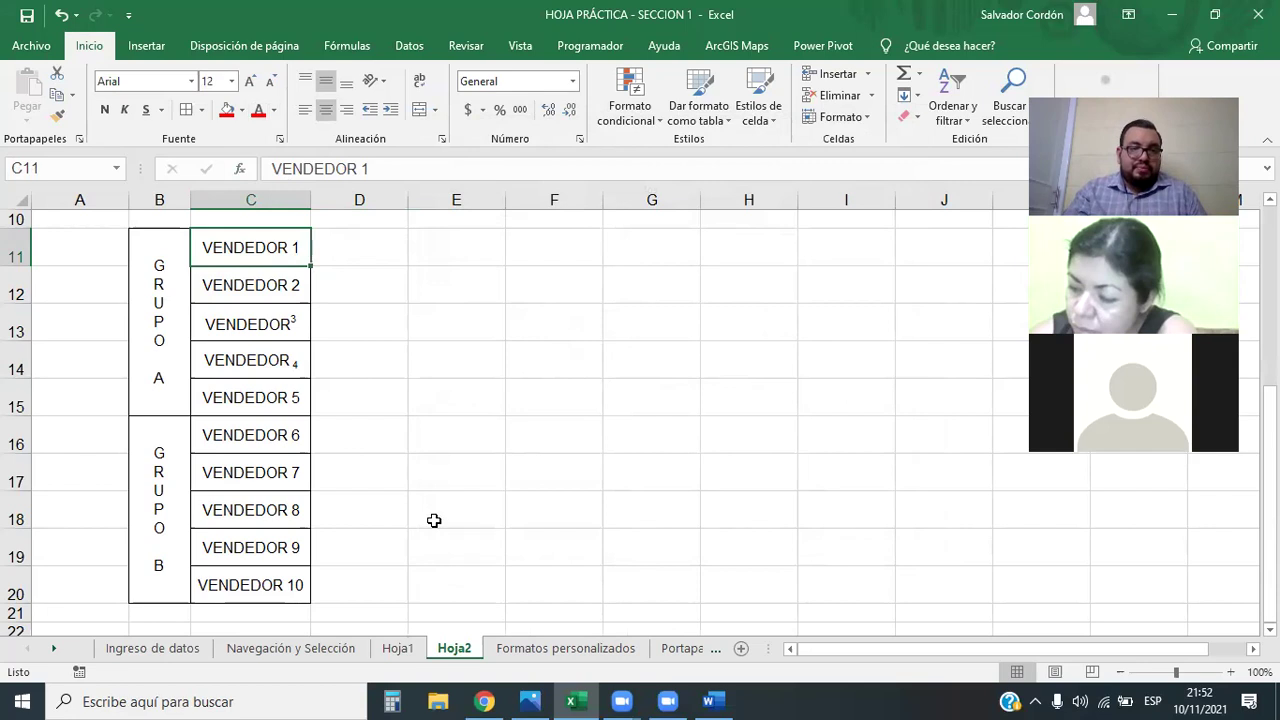
left_click(434, 520)
- Copy VENDEDOR 7's formatting onto C11 through C16 with Format Painter
left_click(280, 467)
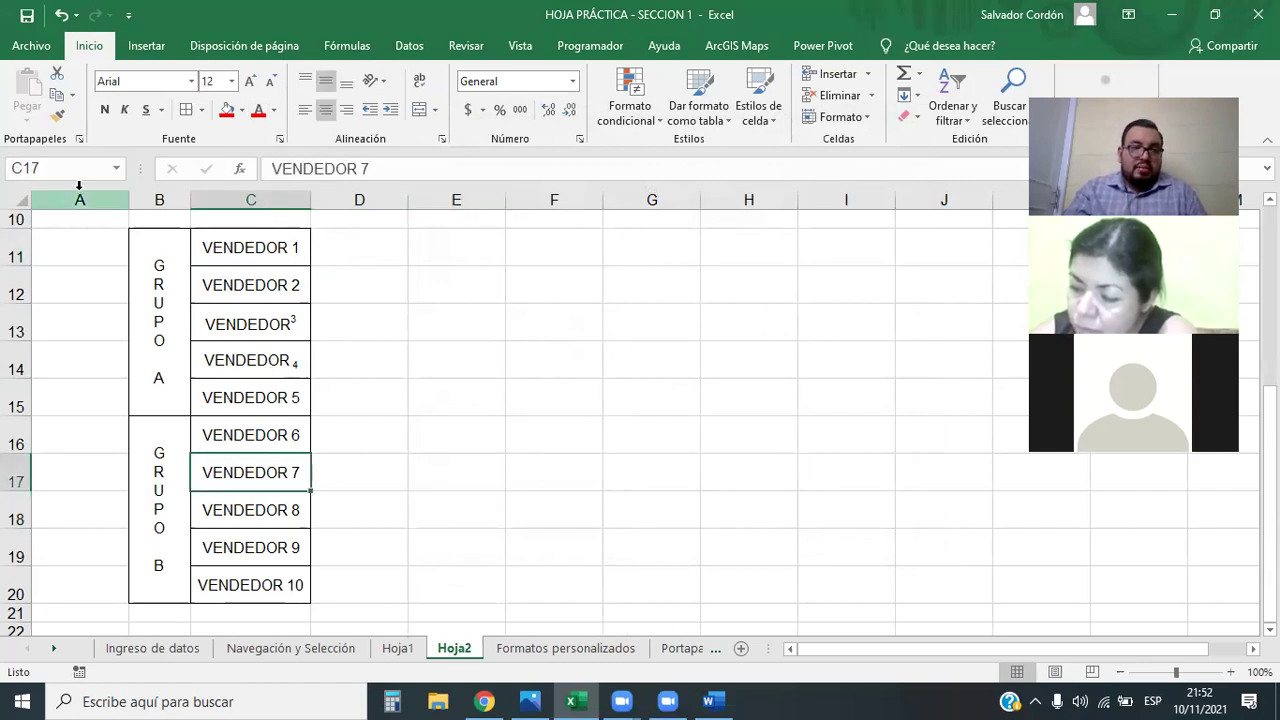
left_click(57, 116)
left_click_drag(286, 430, 290, 246)
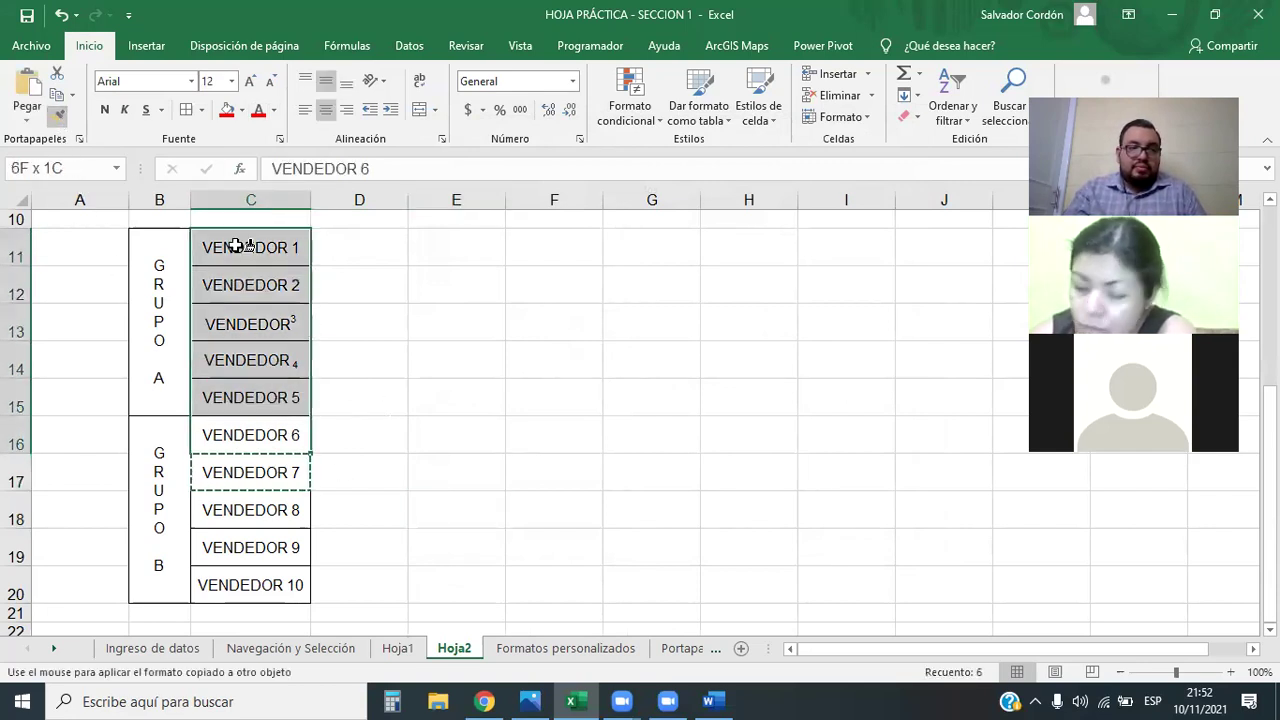
left_click(608, 485)
- Paint VENDEDOR 6's formatting onto C11:C14, then select the VENDEDOR 3 and 4 cells
left_click(280, 437)
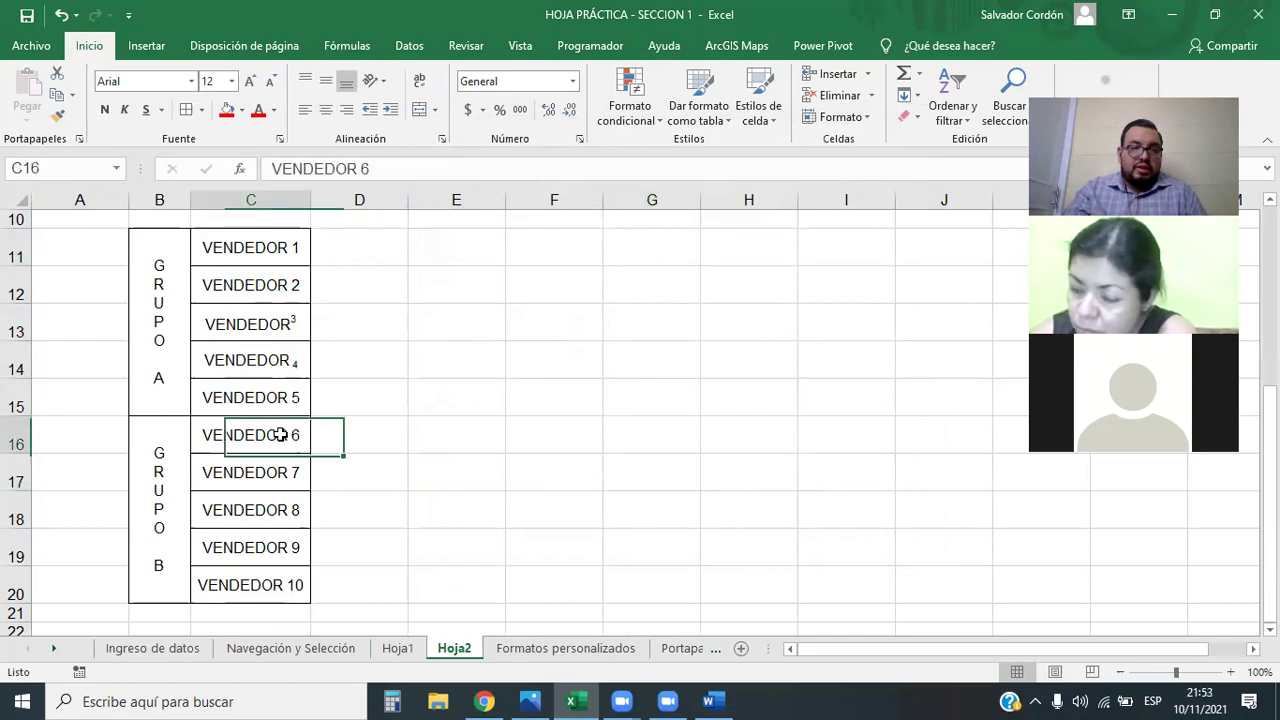
left_click(57, 116)
left_click_drag(286, 365, 263, 240)
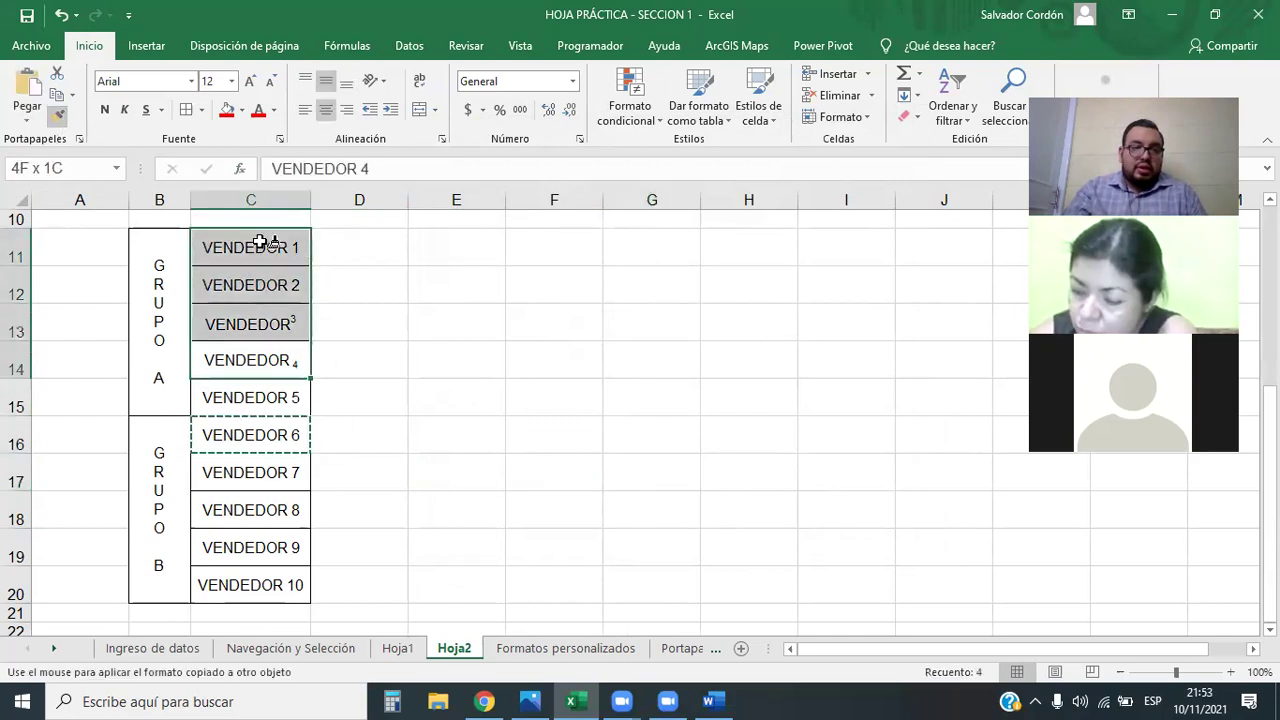
left_click_drag(300, 323, 303, 364)
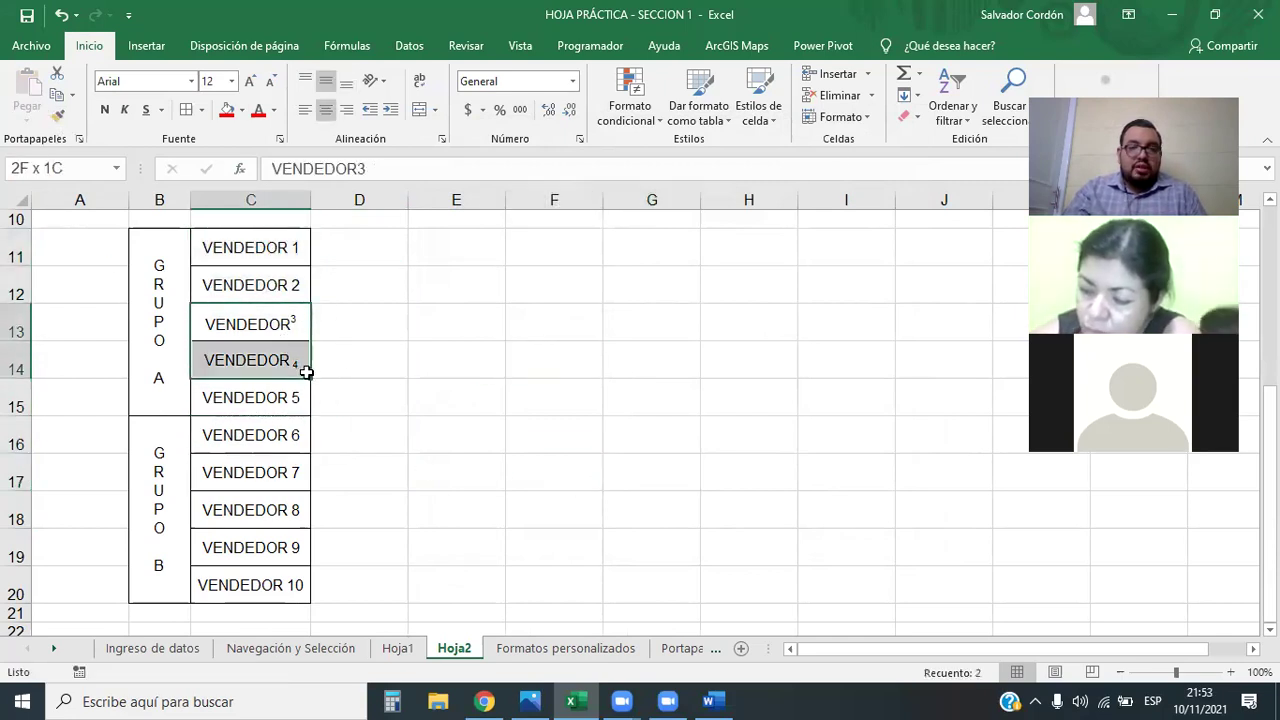
left_click(910, 119)
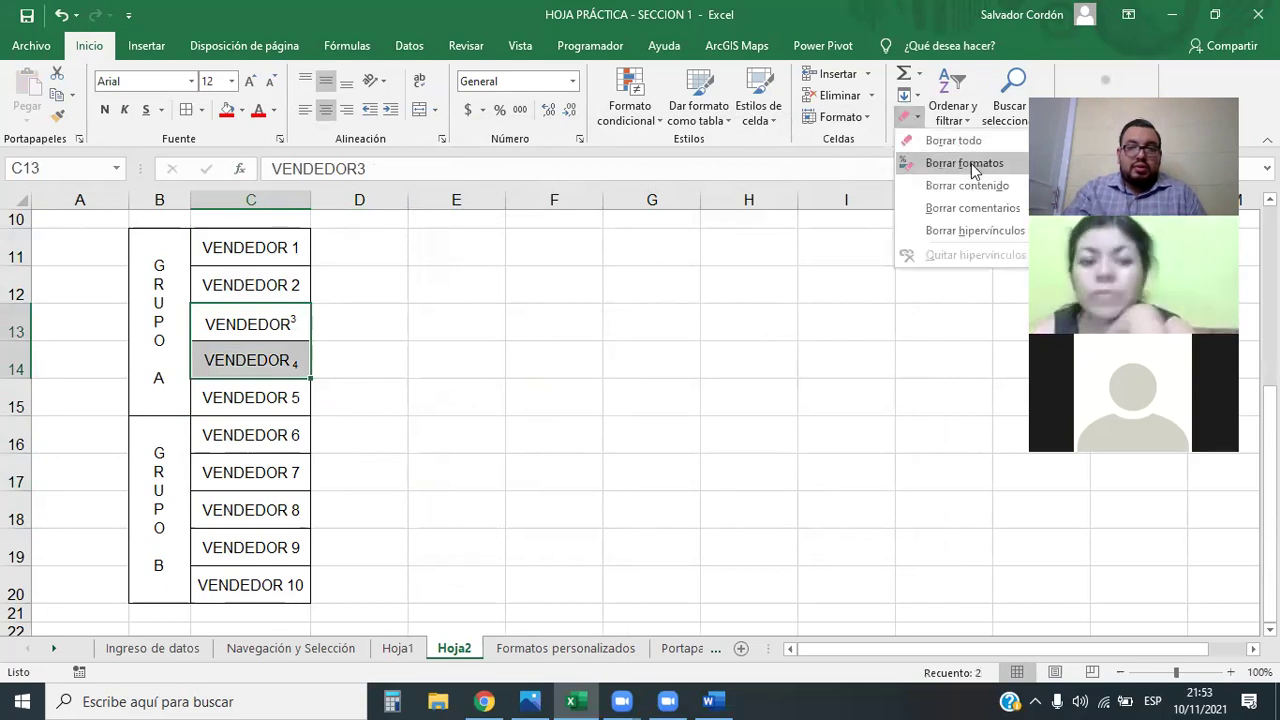
- Undo a format clear, then uncheck Superíndice for C13:C14 in the font settings
left_click(971, 163)
left_click(471, 420)
key("ctrl+z")
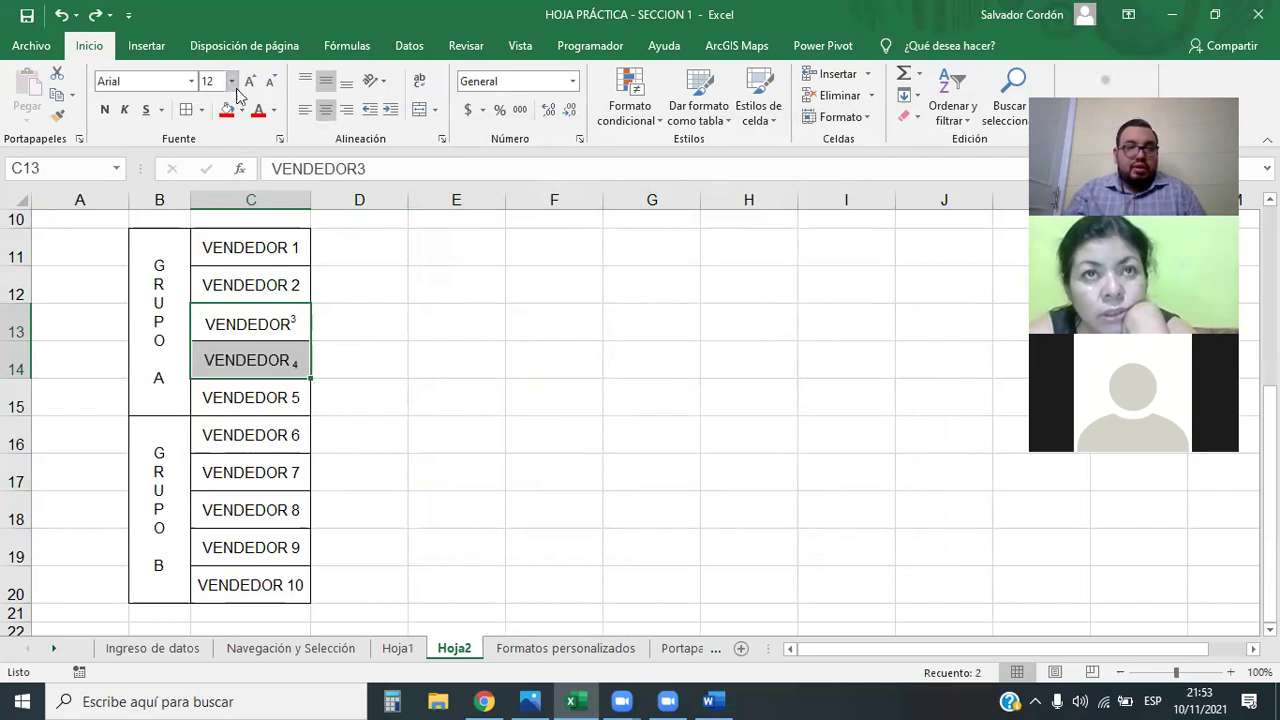
left_click(441, 147)
left_click(578, 160)
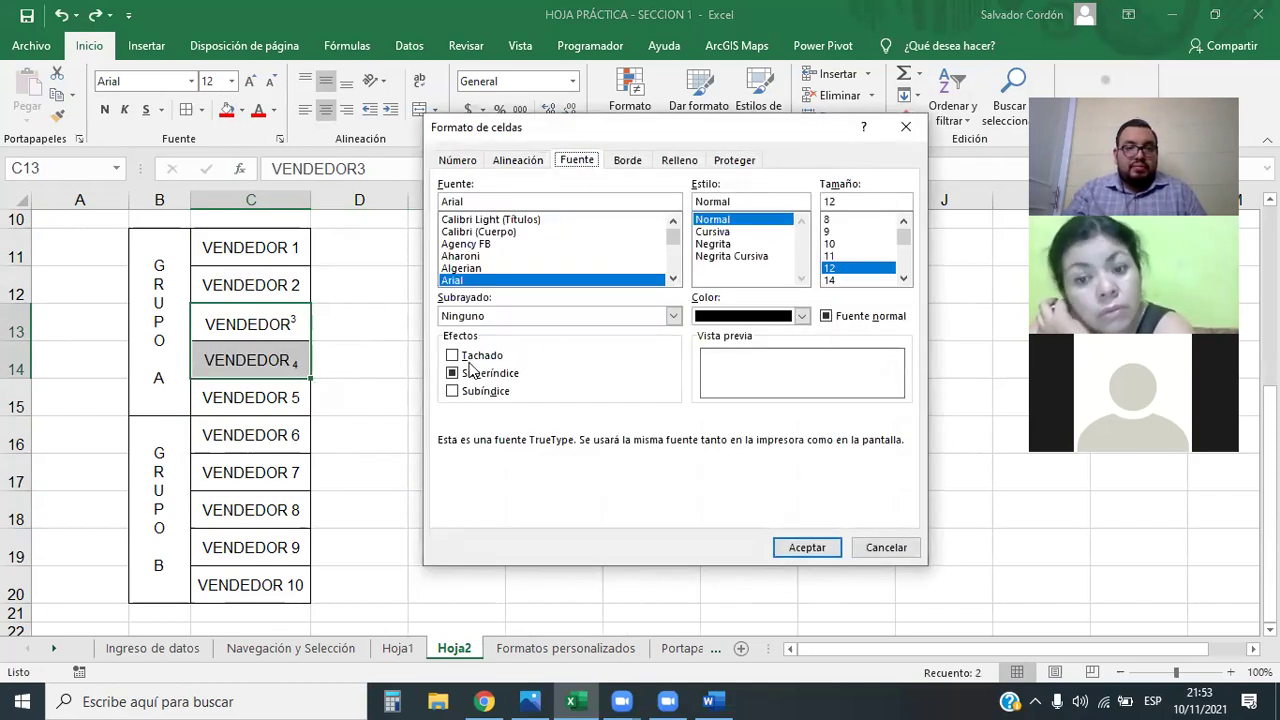
left_click(468, 373)
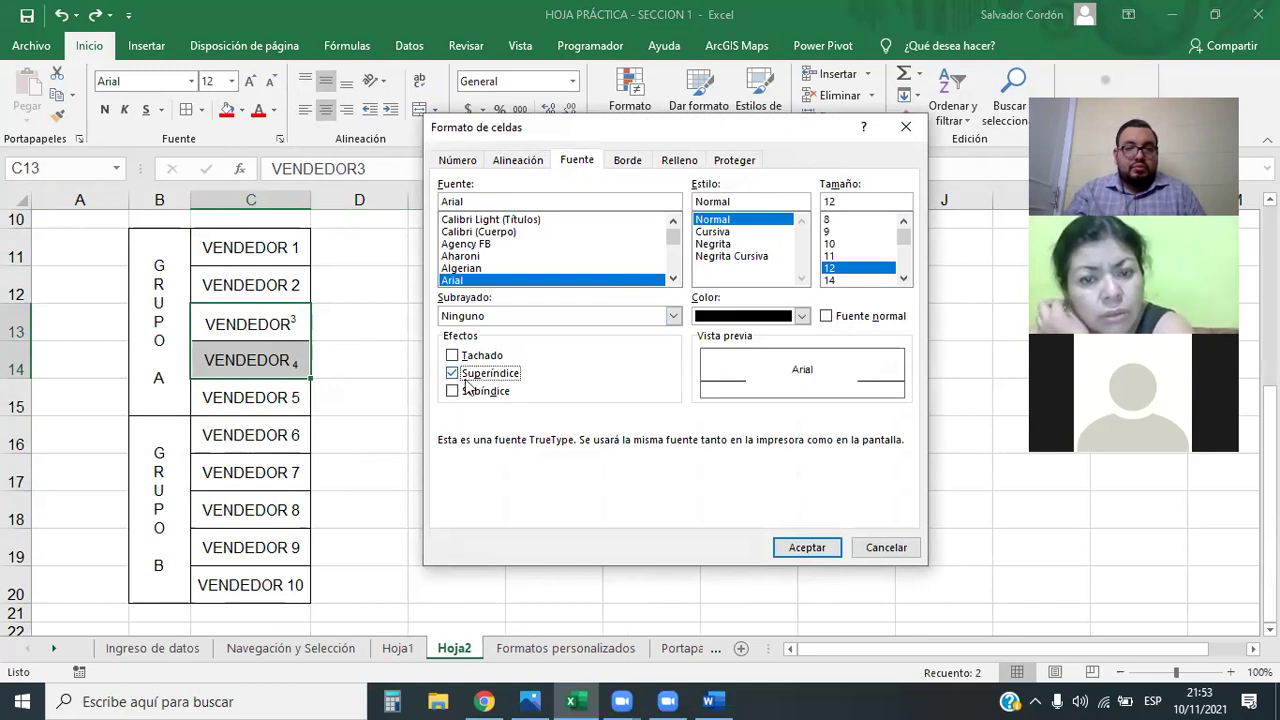
left_click(452, 374)
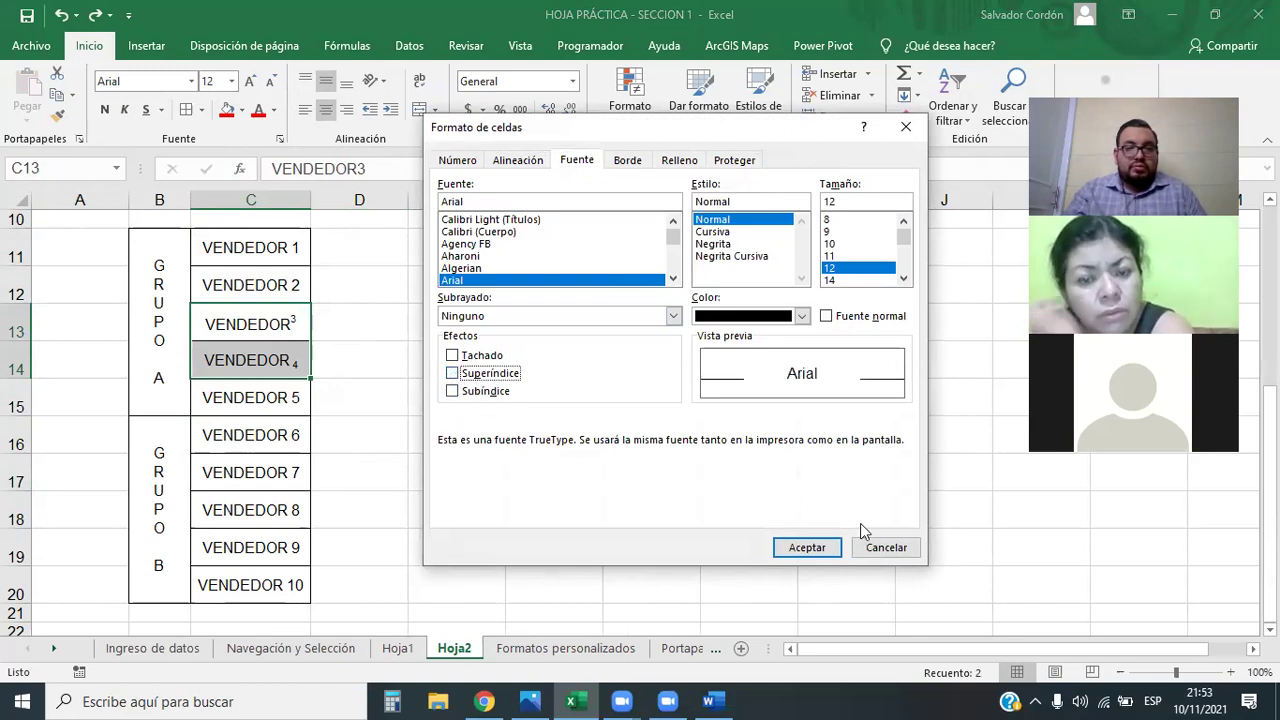
left_click(807, 547)
- Restore the space in 'VENDEDOR 3' and select the vendor table B11:C20
left_click(266, 398)
double_click(291, 317)
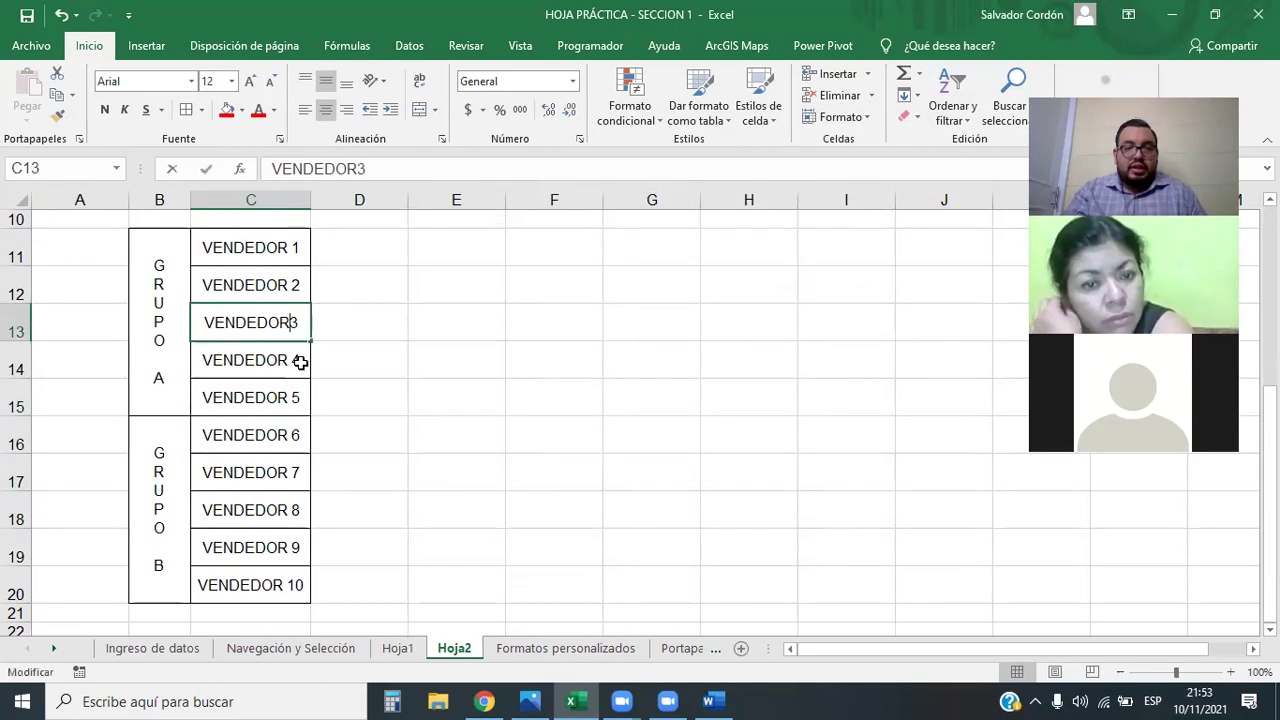
left_click(407, 517)
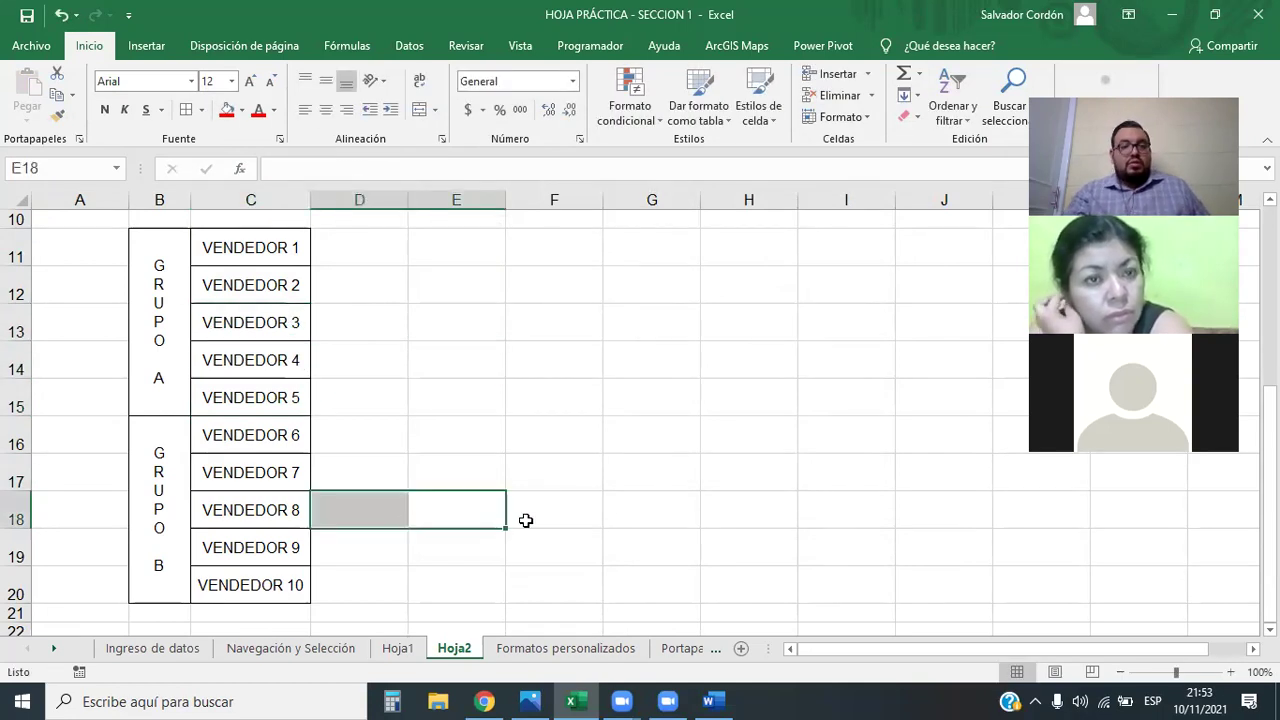
left_click(634, 430)
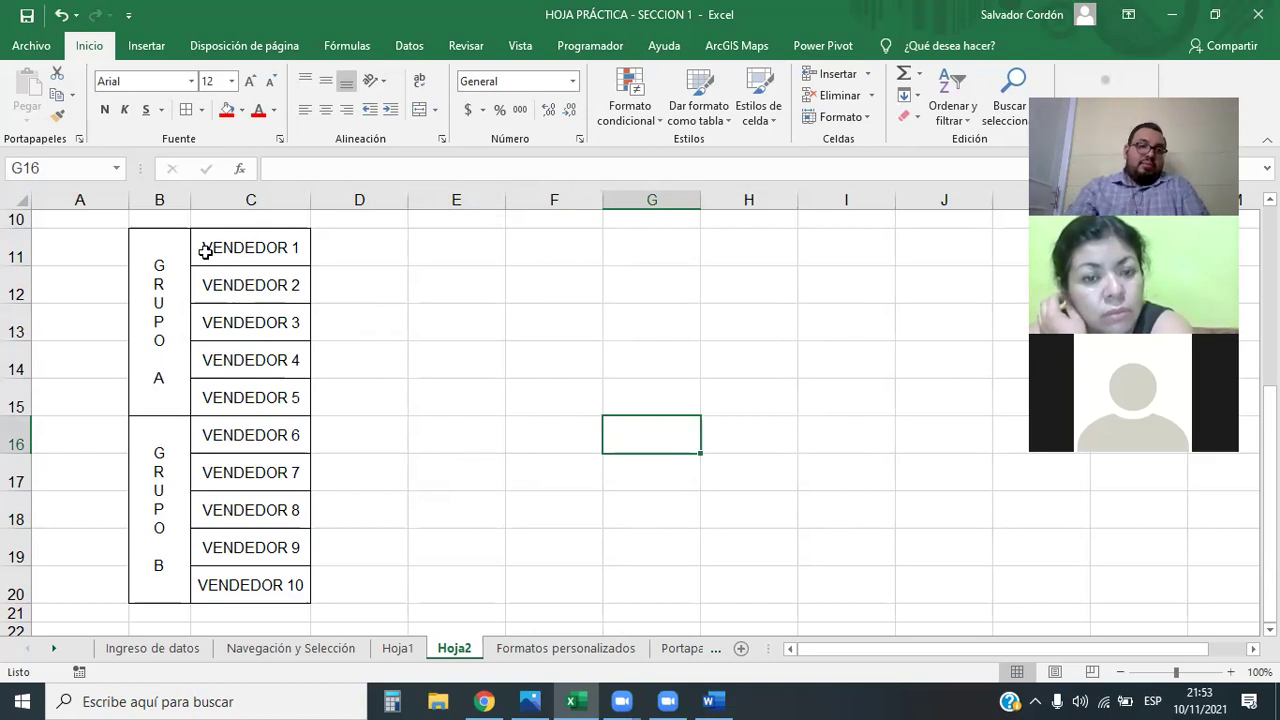
left_click_drag(160, 248, 297, 522)
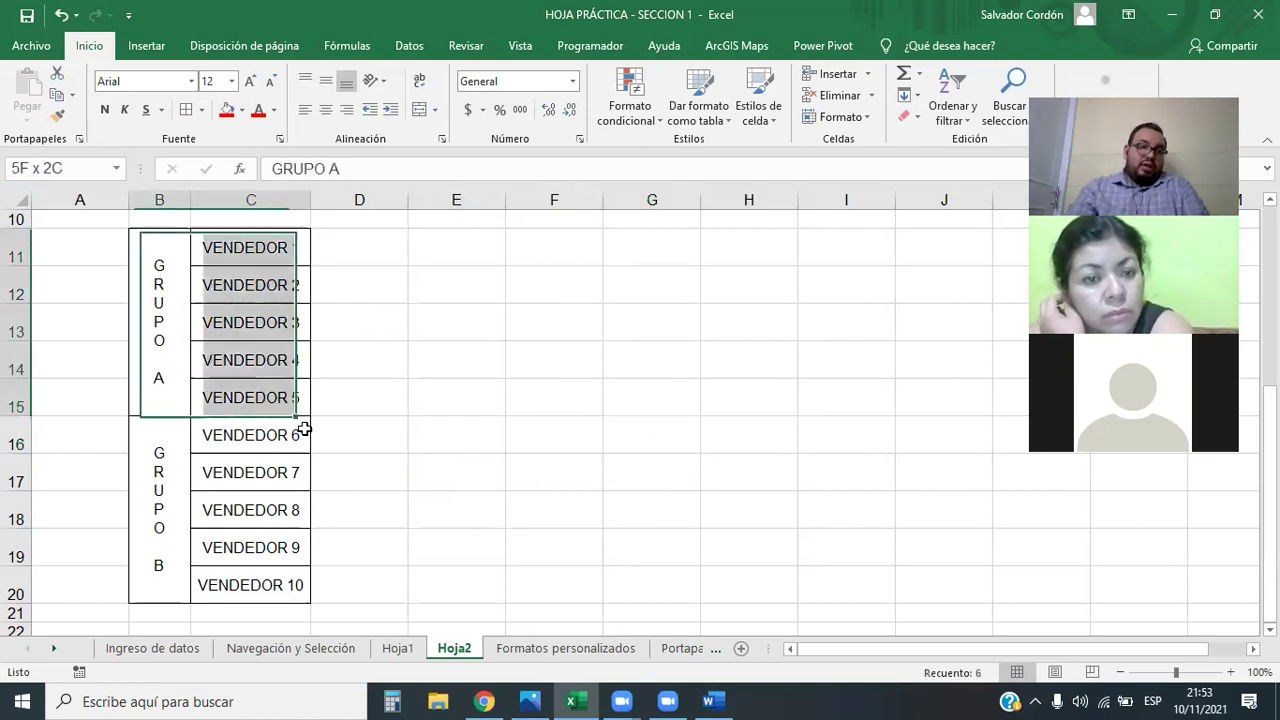
- Inspect the Bordes options, including Color de línea, for B11:C20 and close without changes
left_click(202, 110)
left_click(204, 110)
left_click(204, 110)
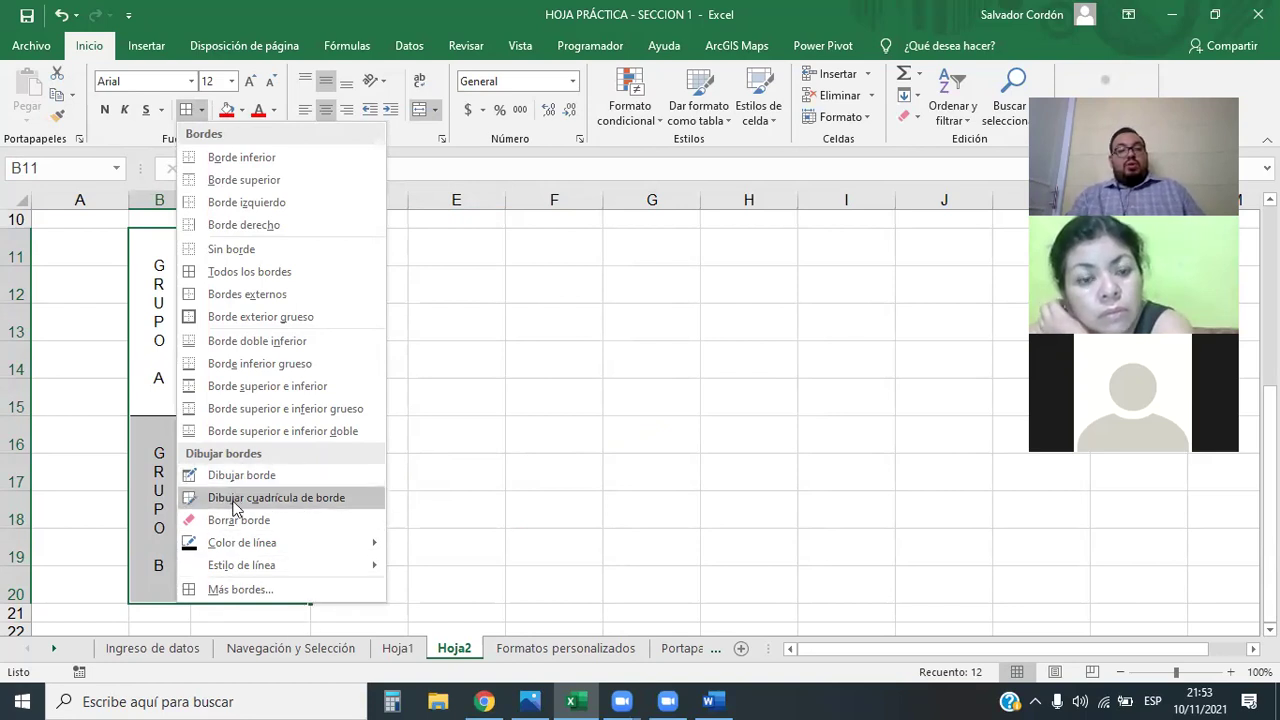
mouse_move(291, 545)
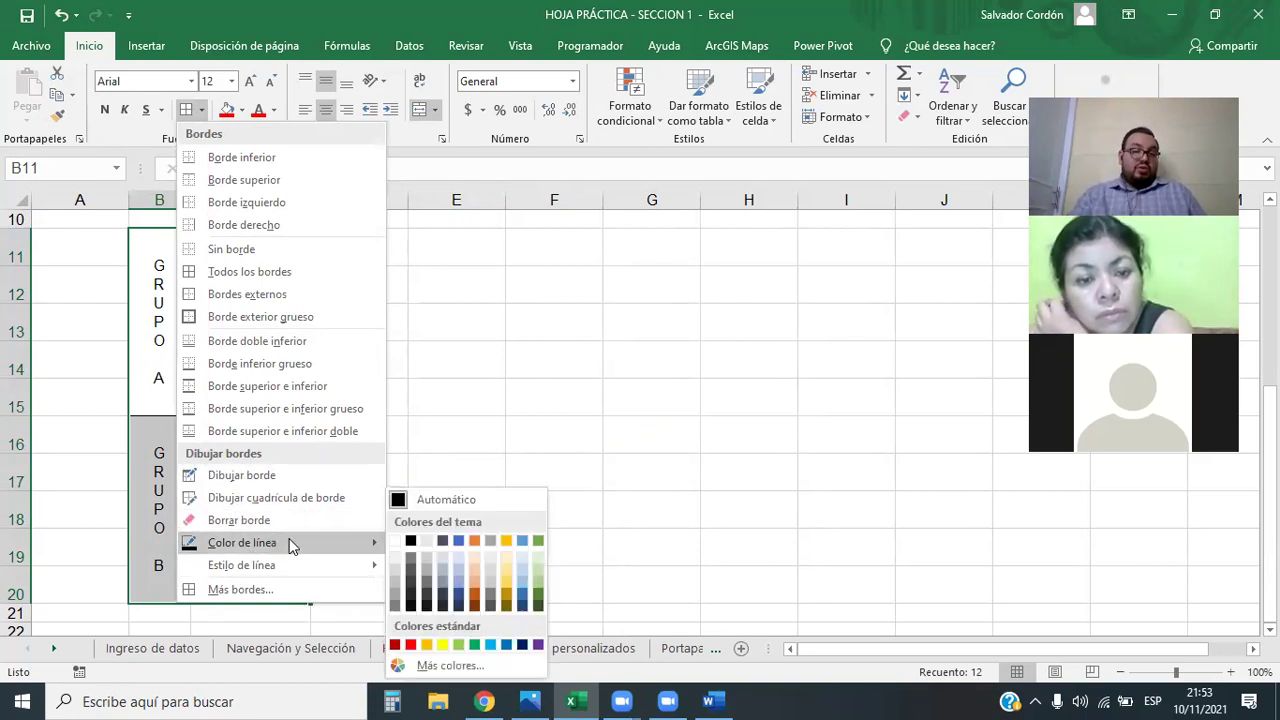
left_click(507, 247)
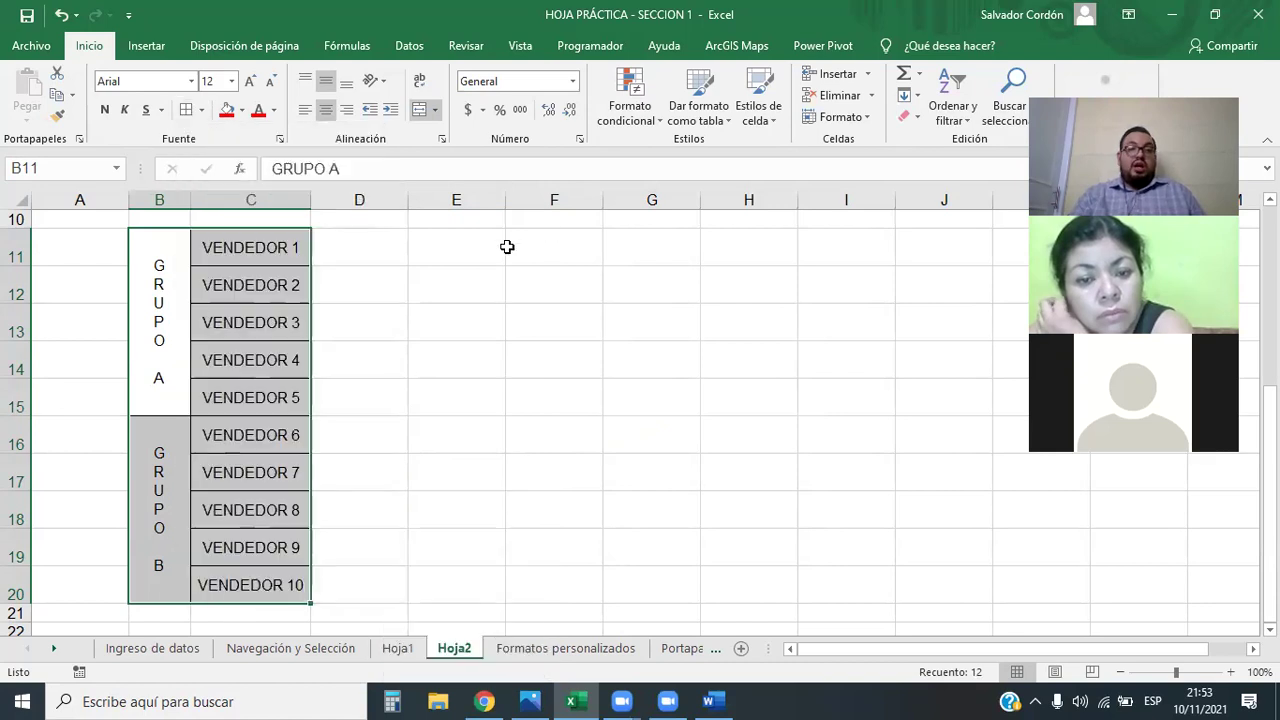
- Apply dashed lines to the outline and inside of the vendor table's borders
left_click(280, 140)
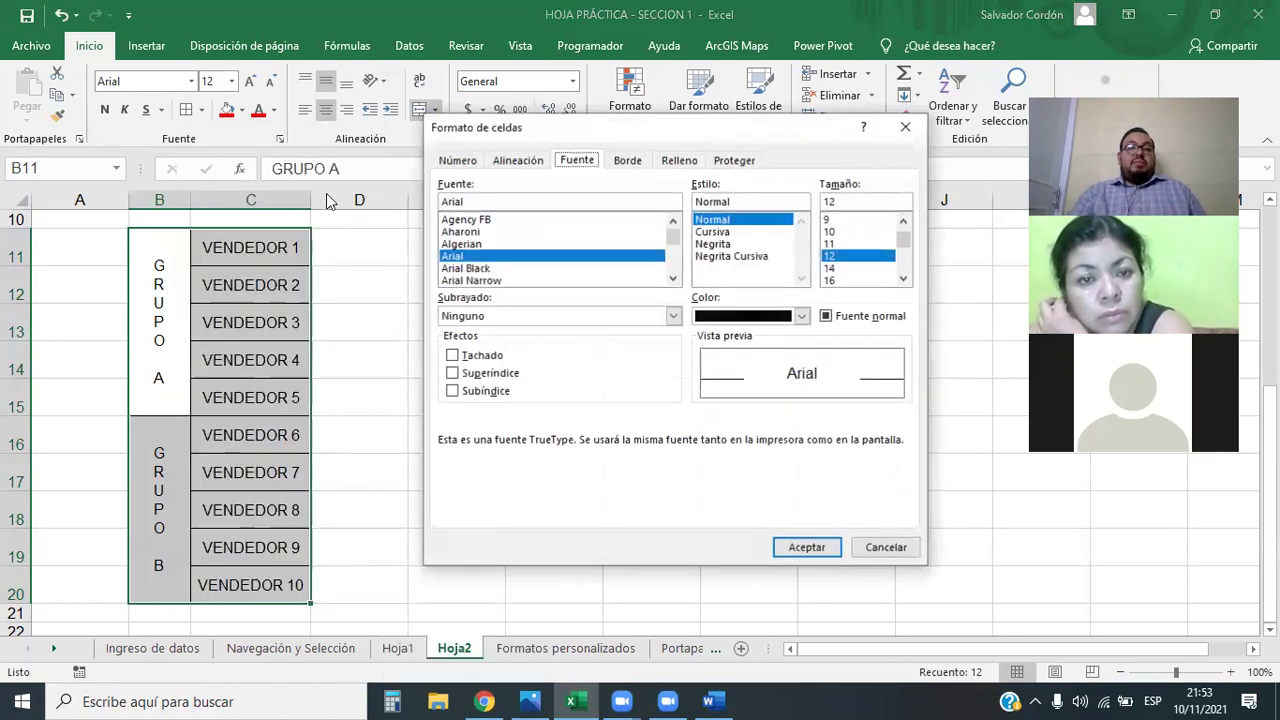
left_click(630, 161)
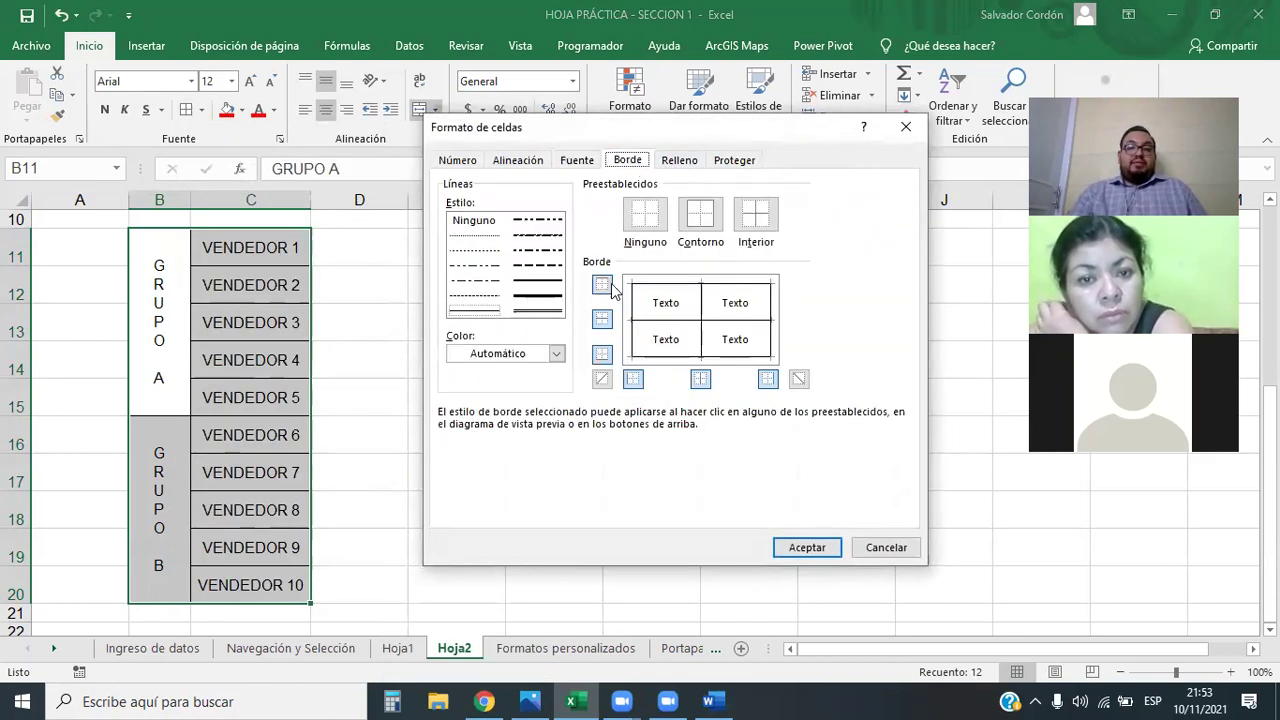
left_click(549, 256)
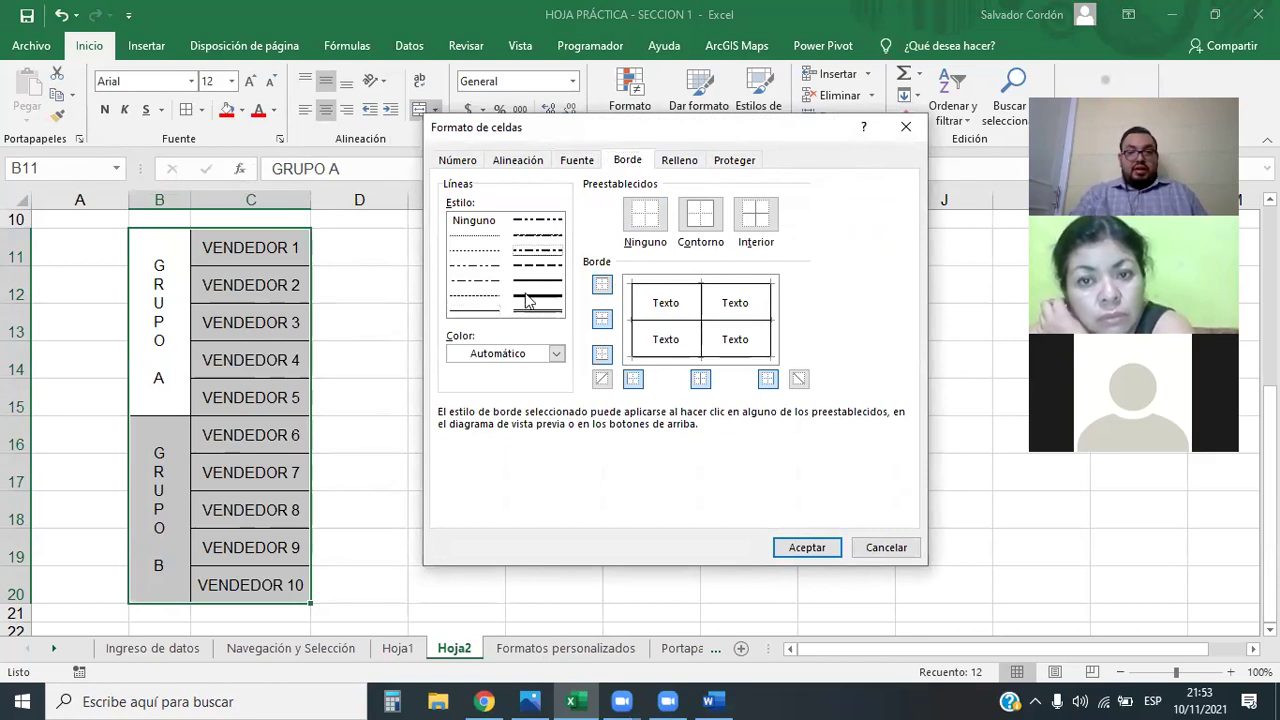
left_click(546, 263)
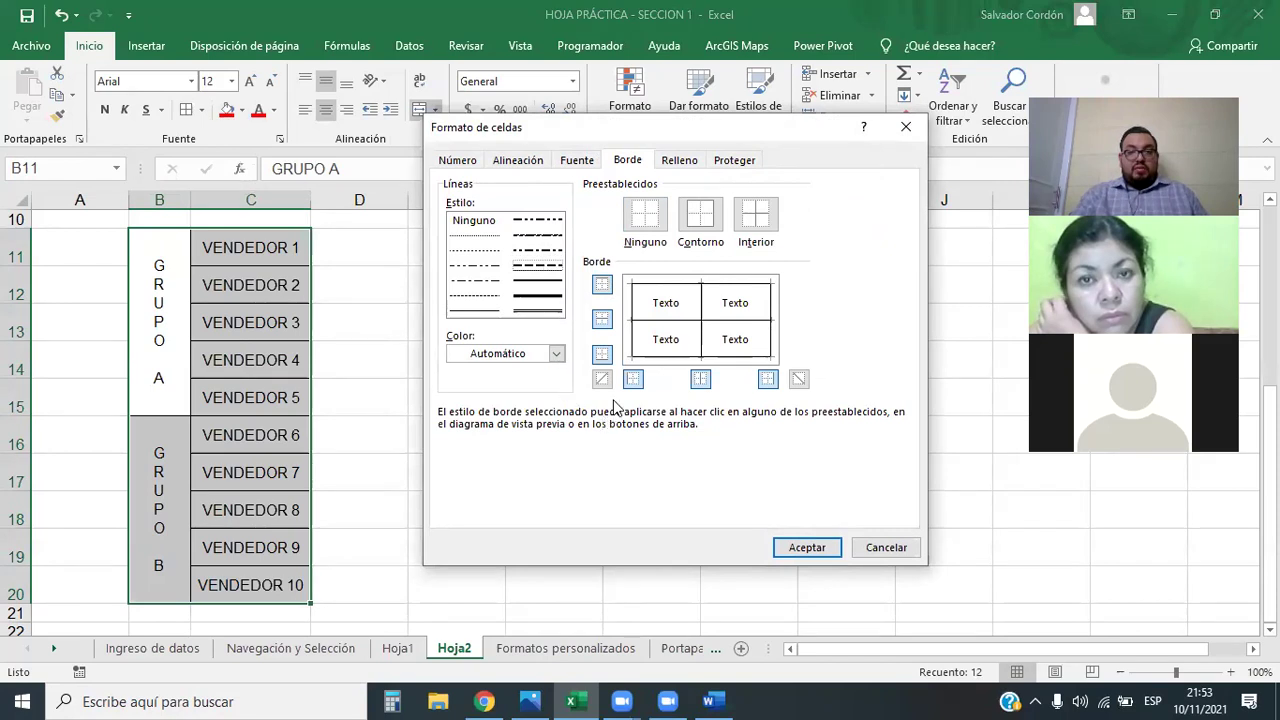
left_click(700, 214)
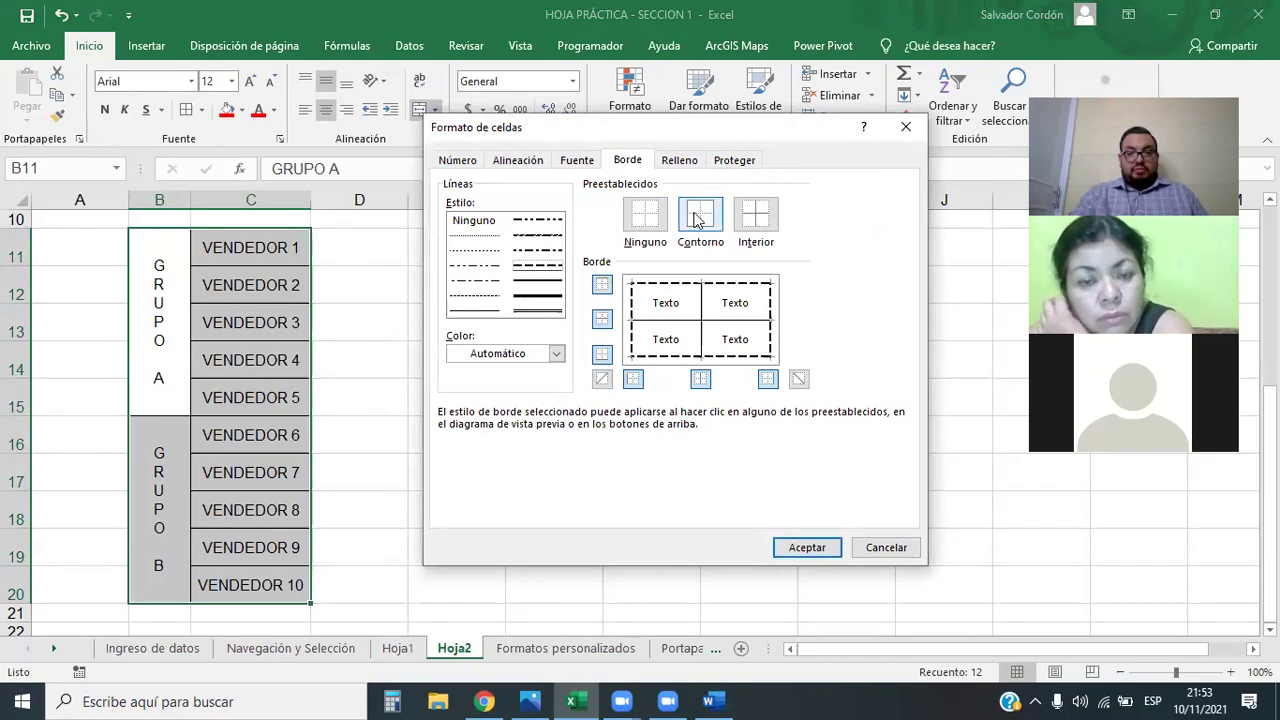
left_click(754, 234)
- Make the outer border solid in light blue and apply the borders to the table
left_click(549, 280)
left_click(700, 225)
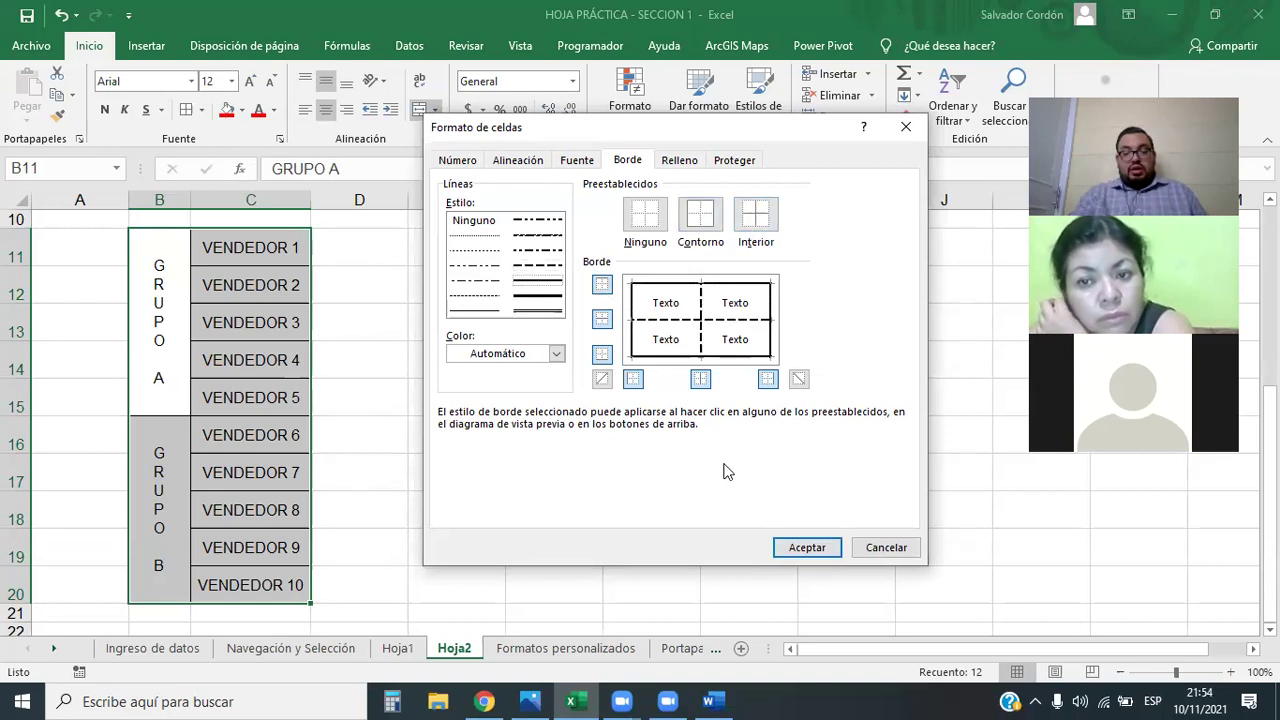
left_click(556, 353)
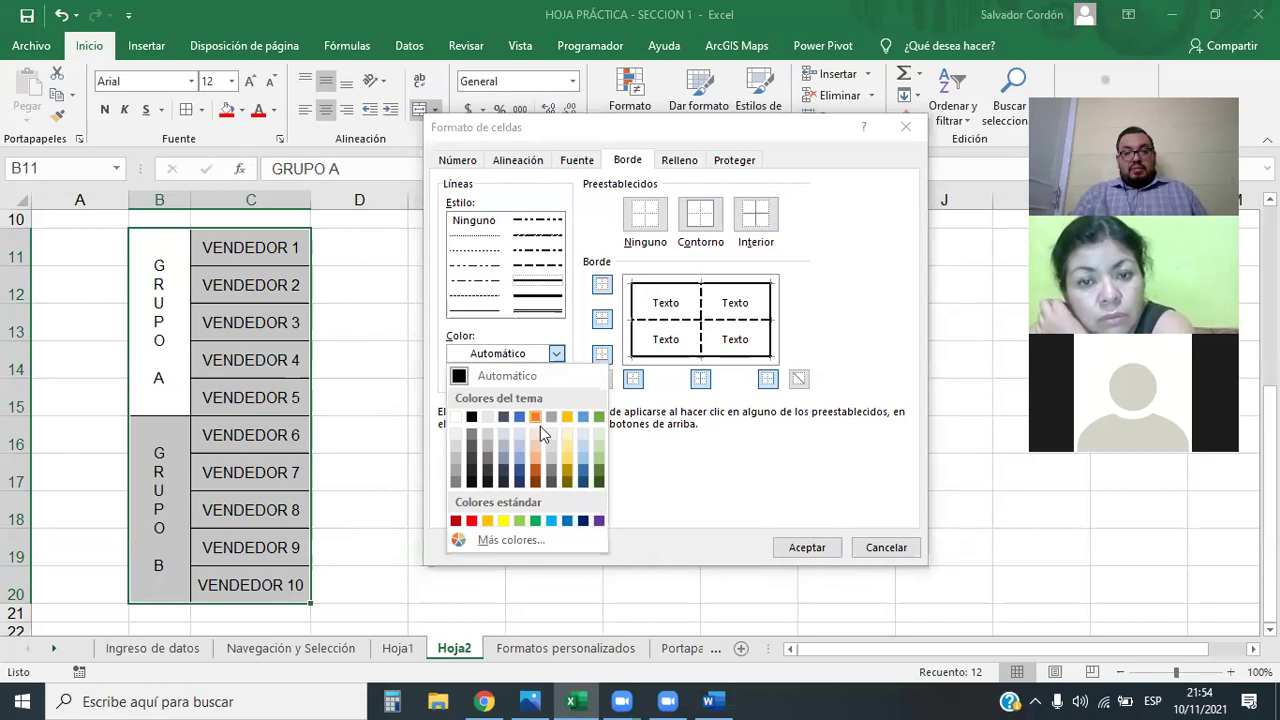
left_click(517, 454)
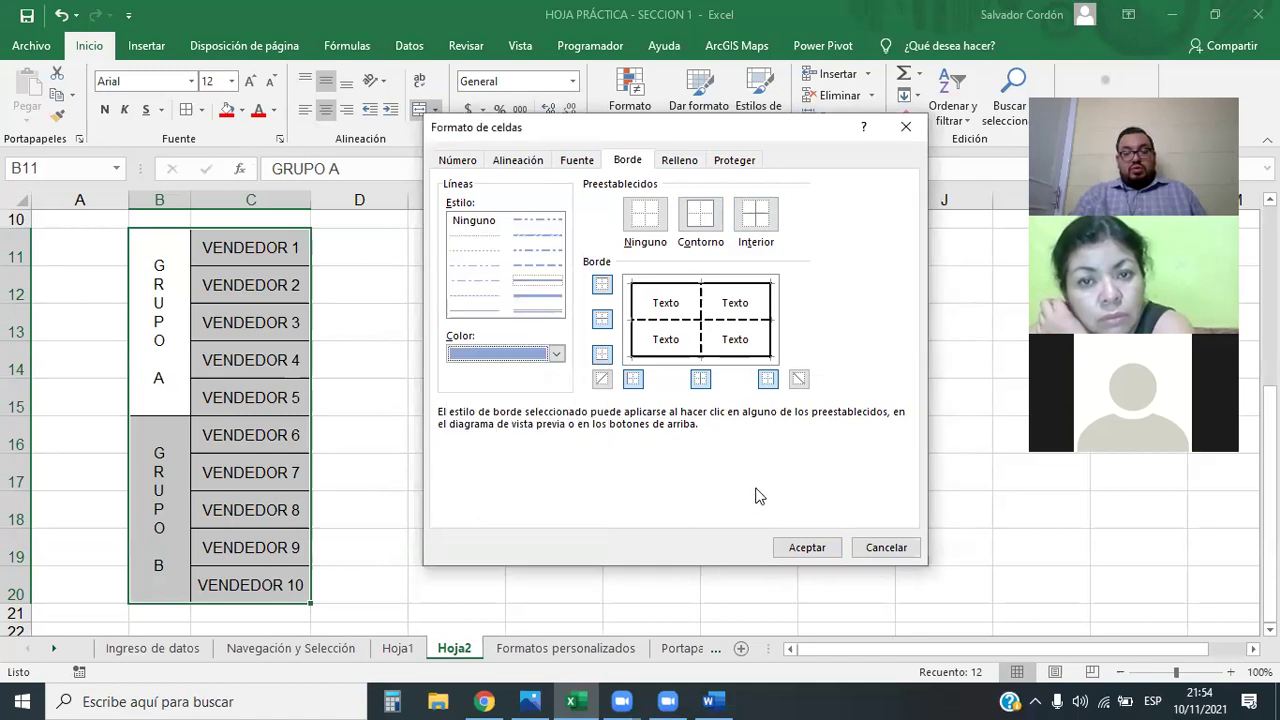
left_click(801, 543)
left_click(486, 465)
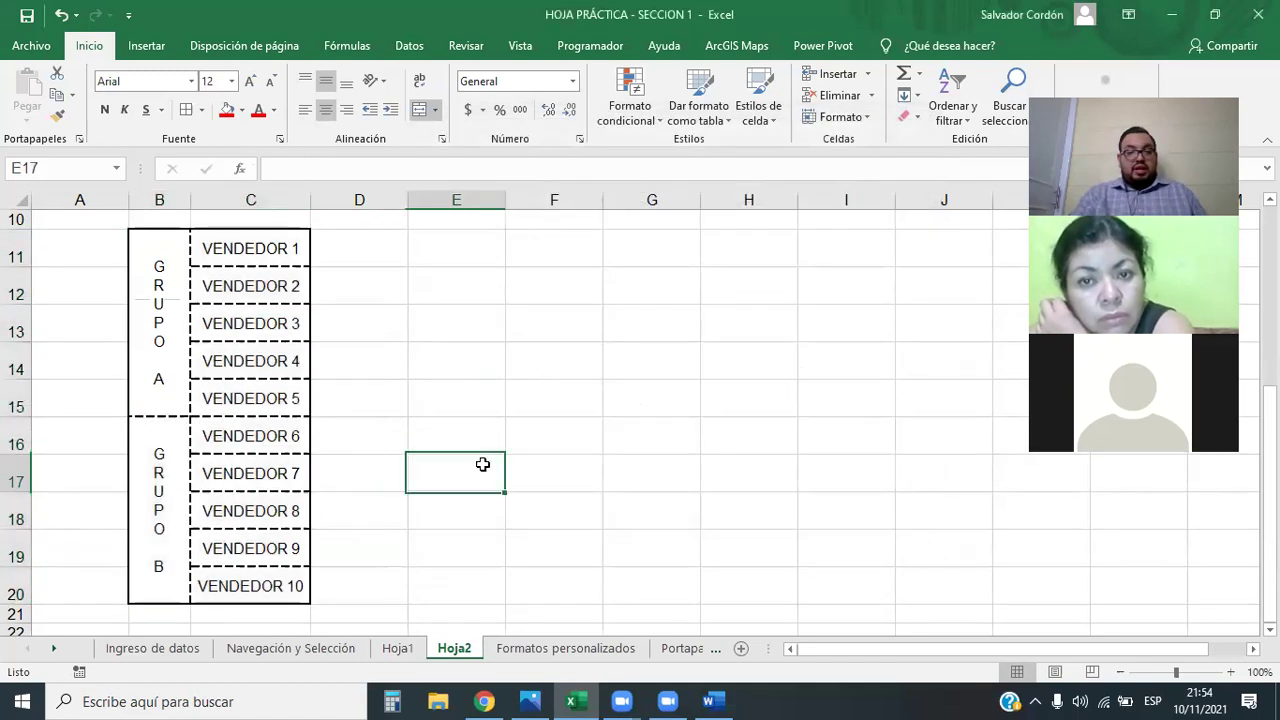
left_click(711, 458)
- Select B11:C20 and choose a blue line colour in the Border settings
left_click_drag(164, 250, 232, 537)
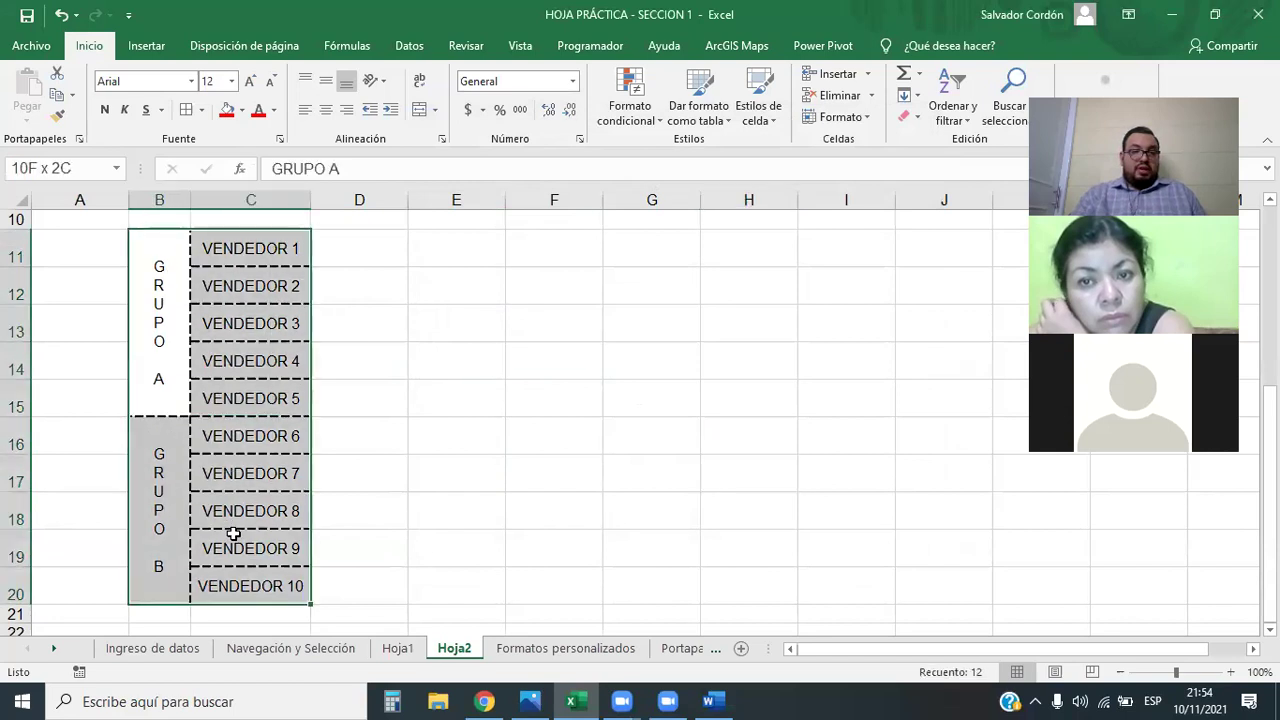
left_click(201, 110)
left_click(336, 160)
left_click(280, 139)
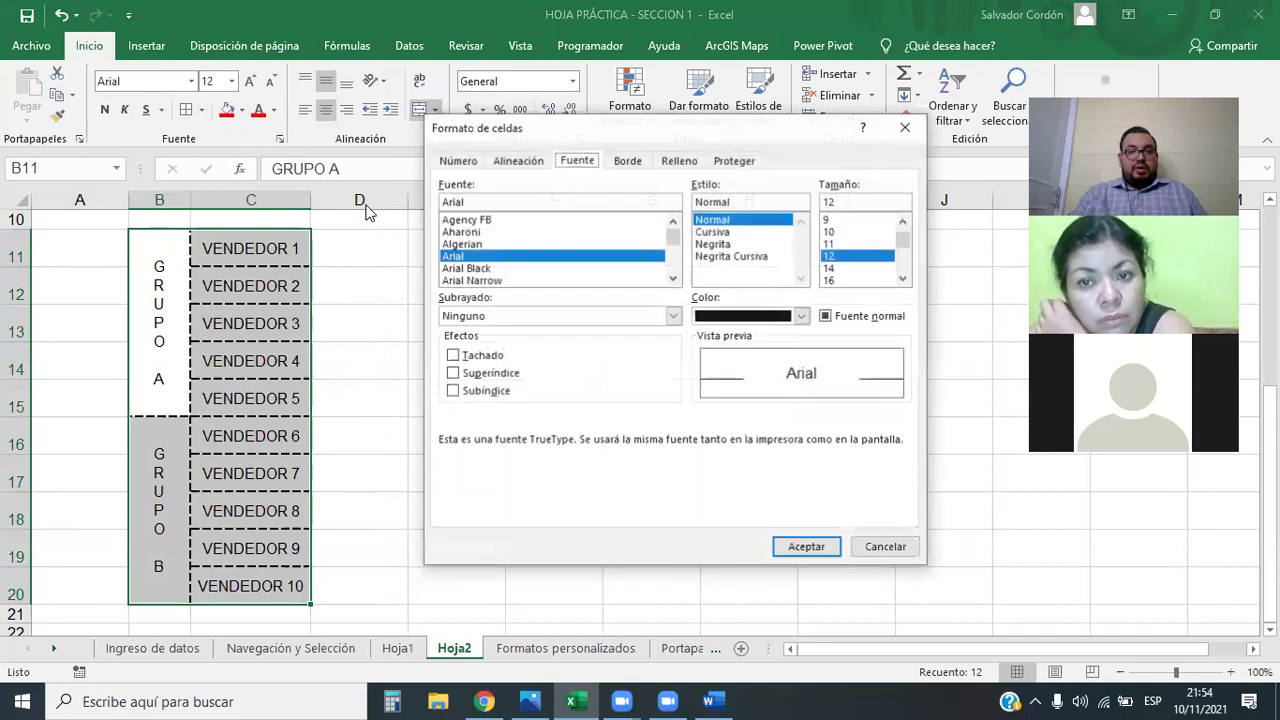
left_click(630, 162)
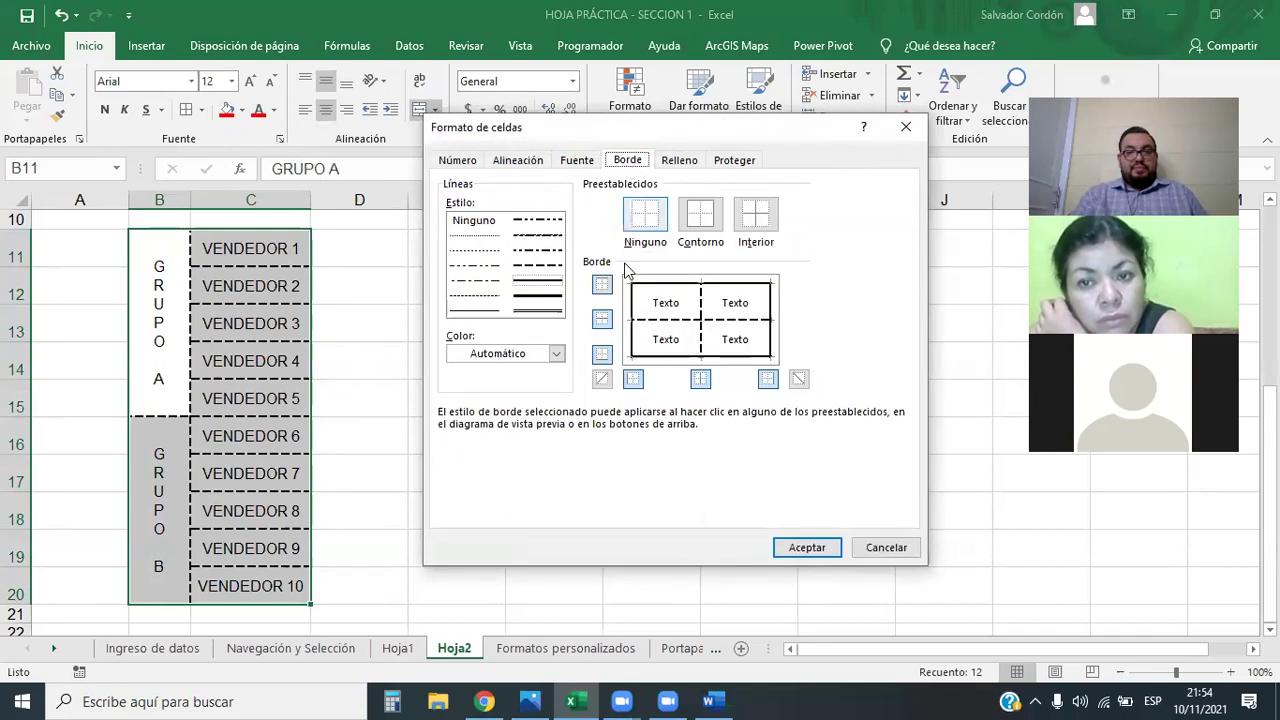
left_click(557, 354)
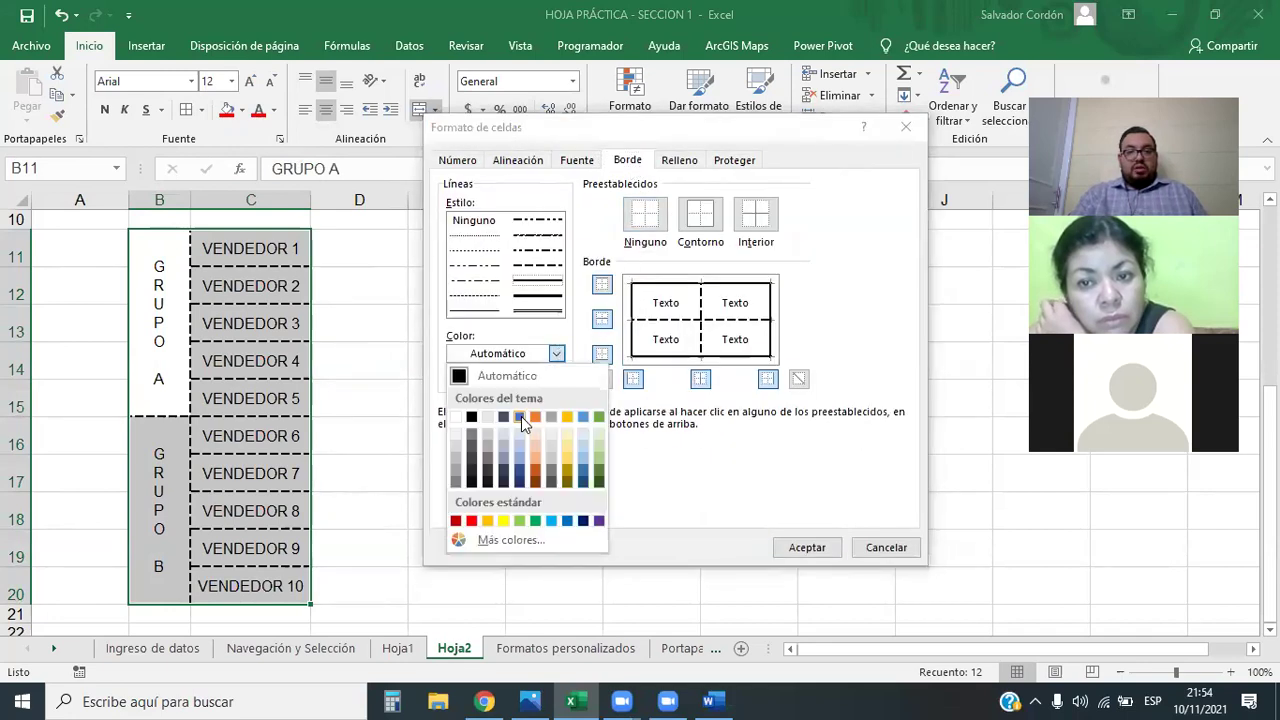
left_click(519, 424)
left_click(556, 354)
left_click(525, 465)
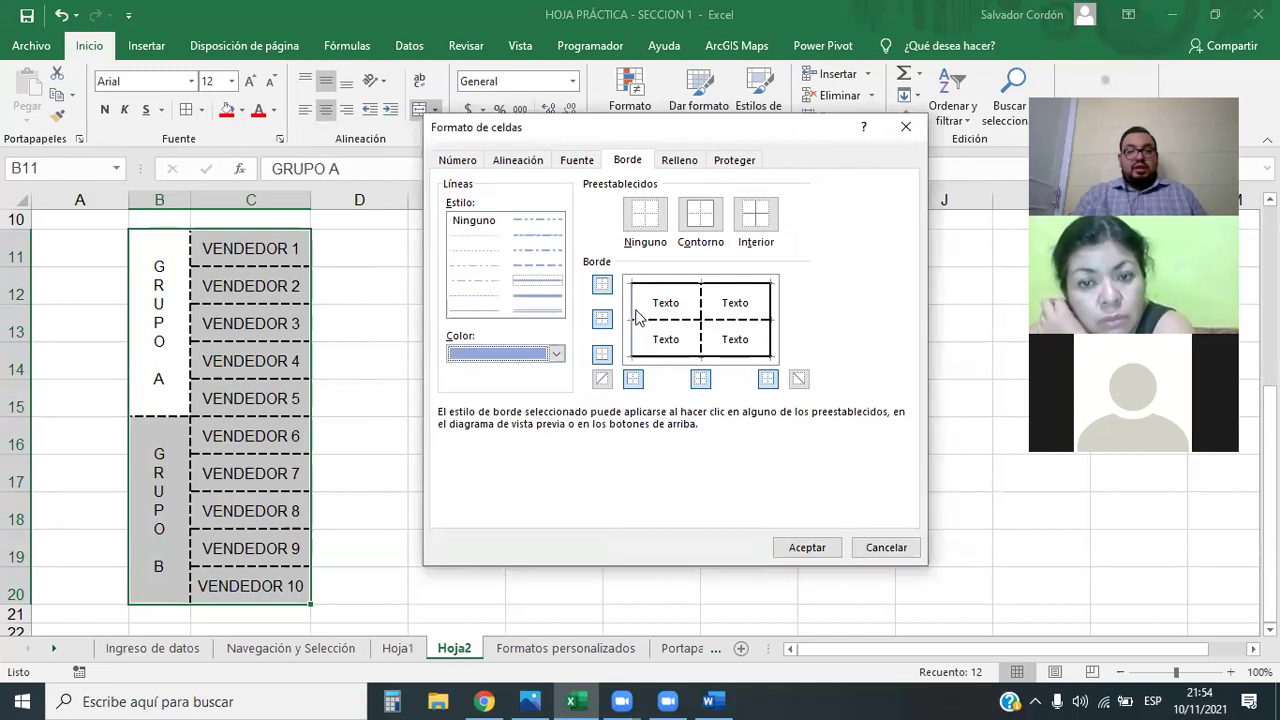
- Redraw the inner vertical and horizontal lines and right edge thin blue without diagonals, and apply
left_click(700, 305)
left_click(762, 316)
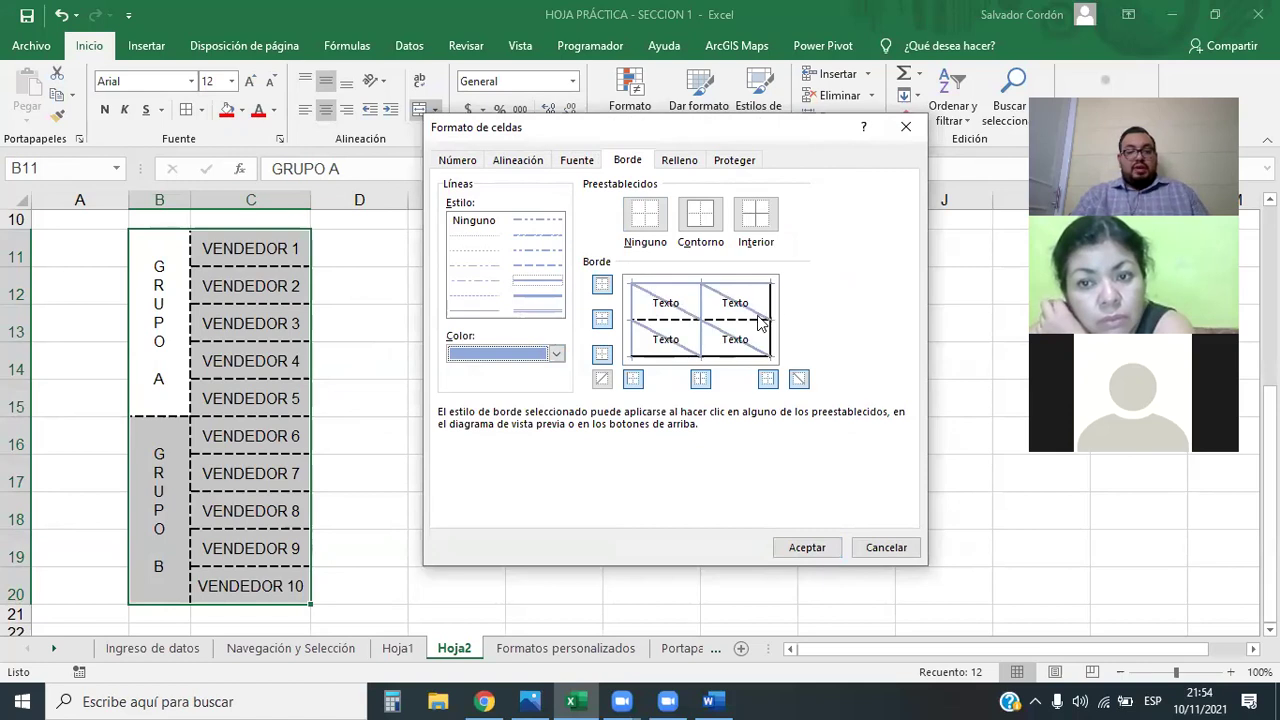
left_click(769, 310)
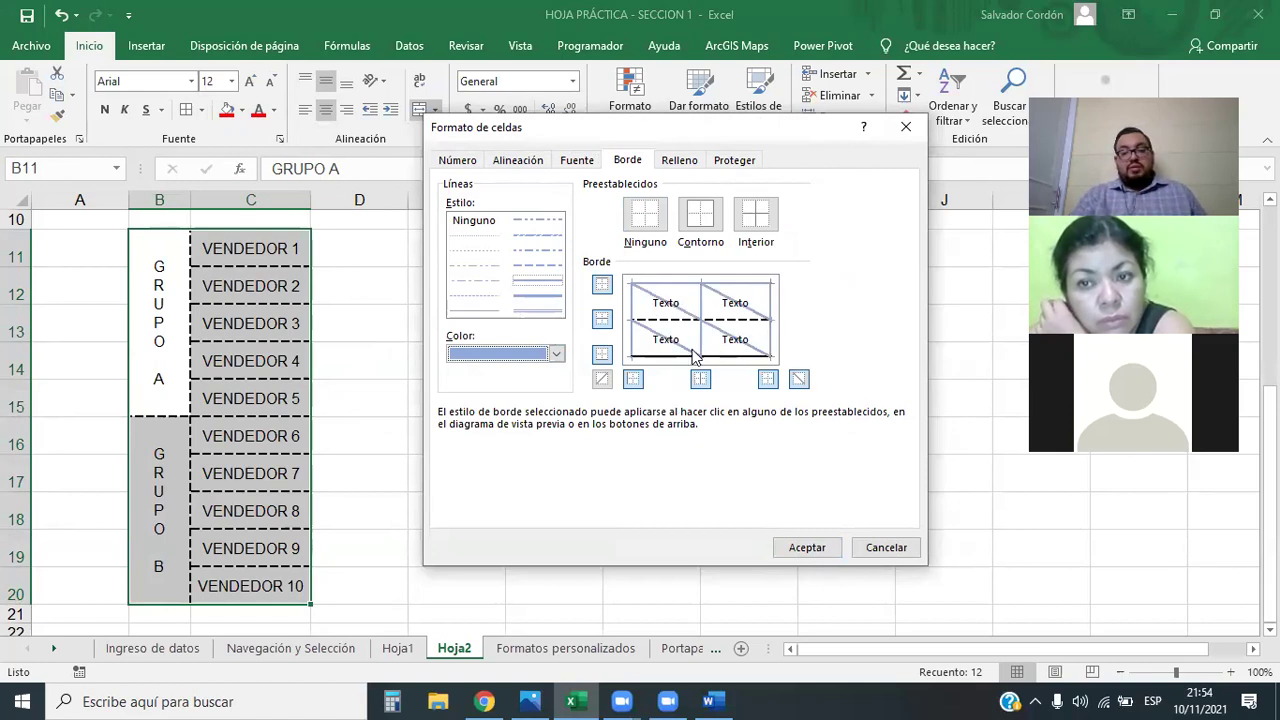
left_click(738, 333)
left_click(768, 386)
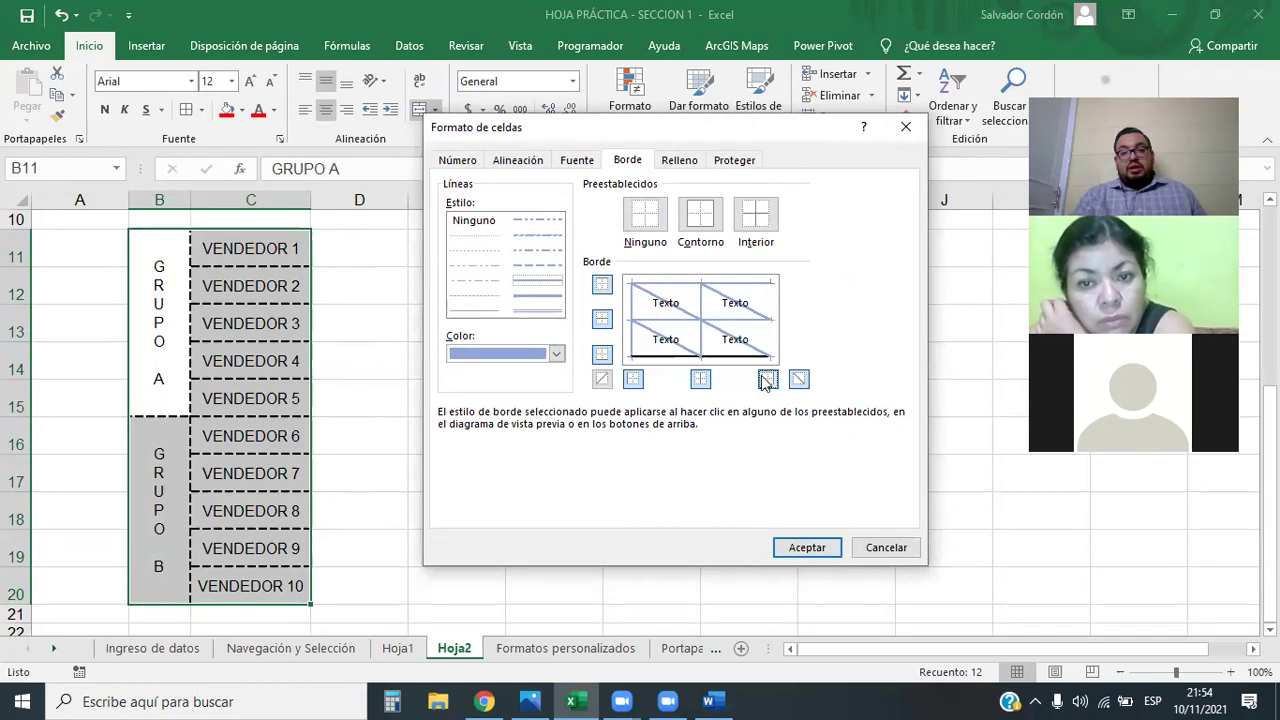
left_click(799, 384)
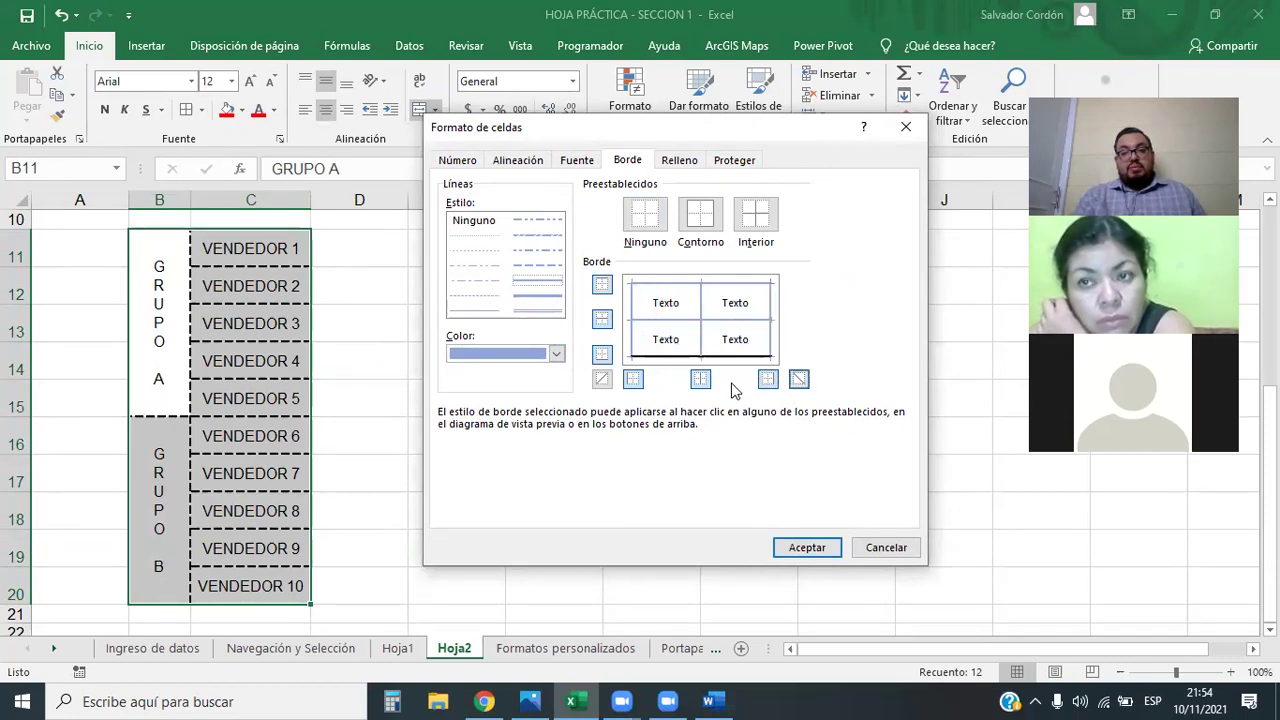
left_click(604, 381)
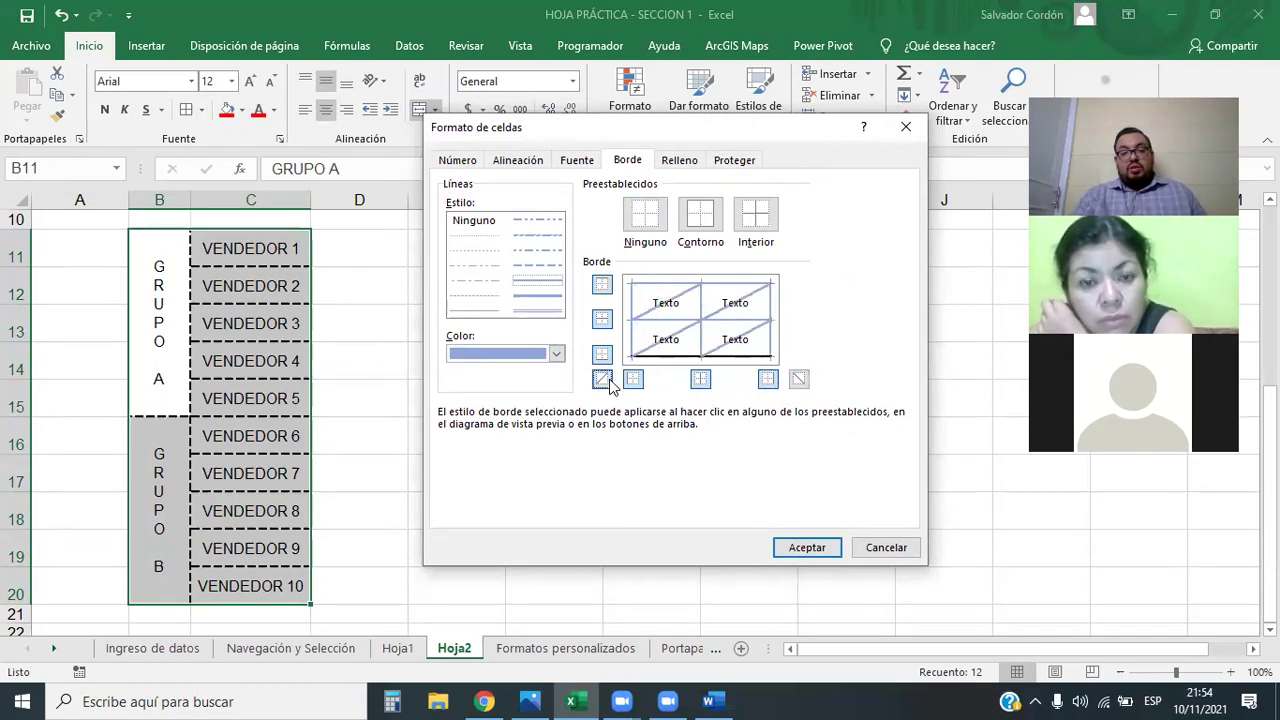
left_click(799, 381)
left_click(799, 380)
left_click(603, 385)
left_click(806, 548)
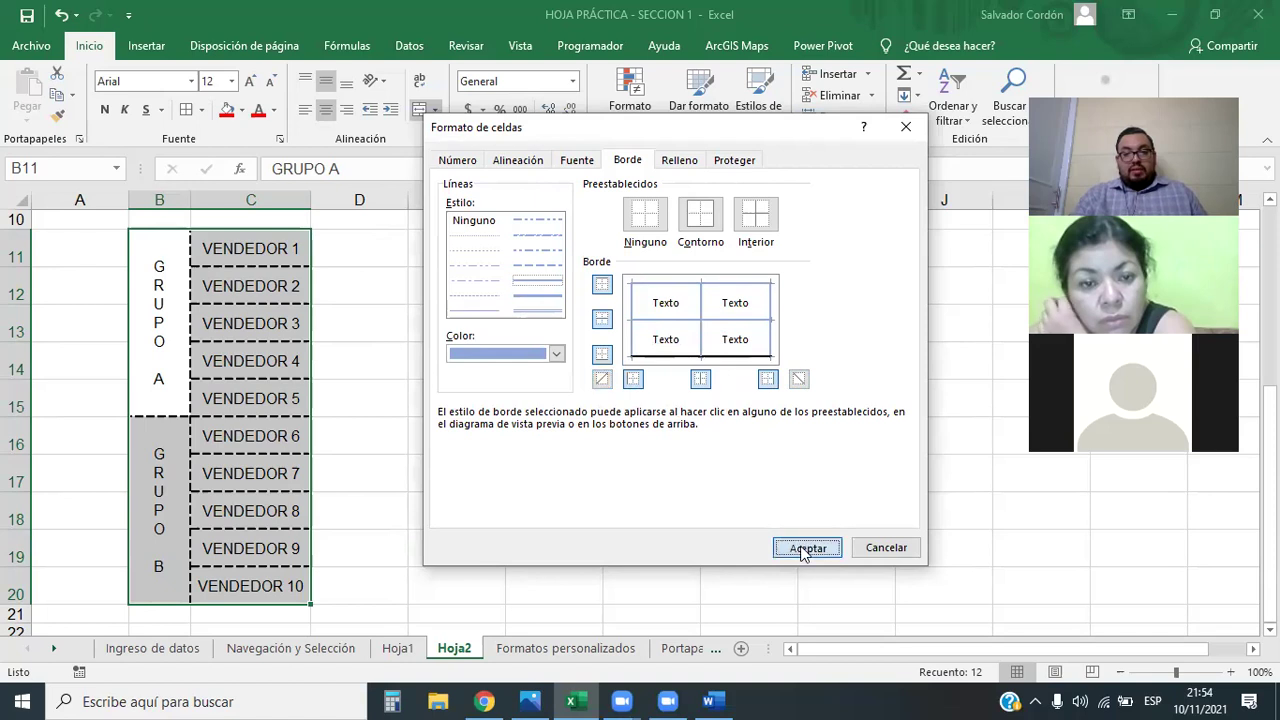
left_click(449, 510)
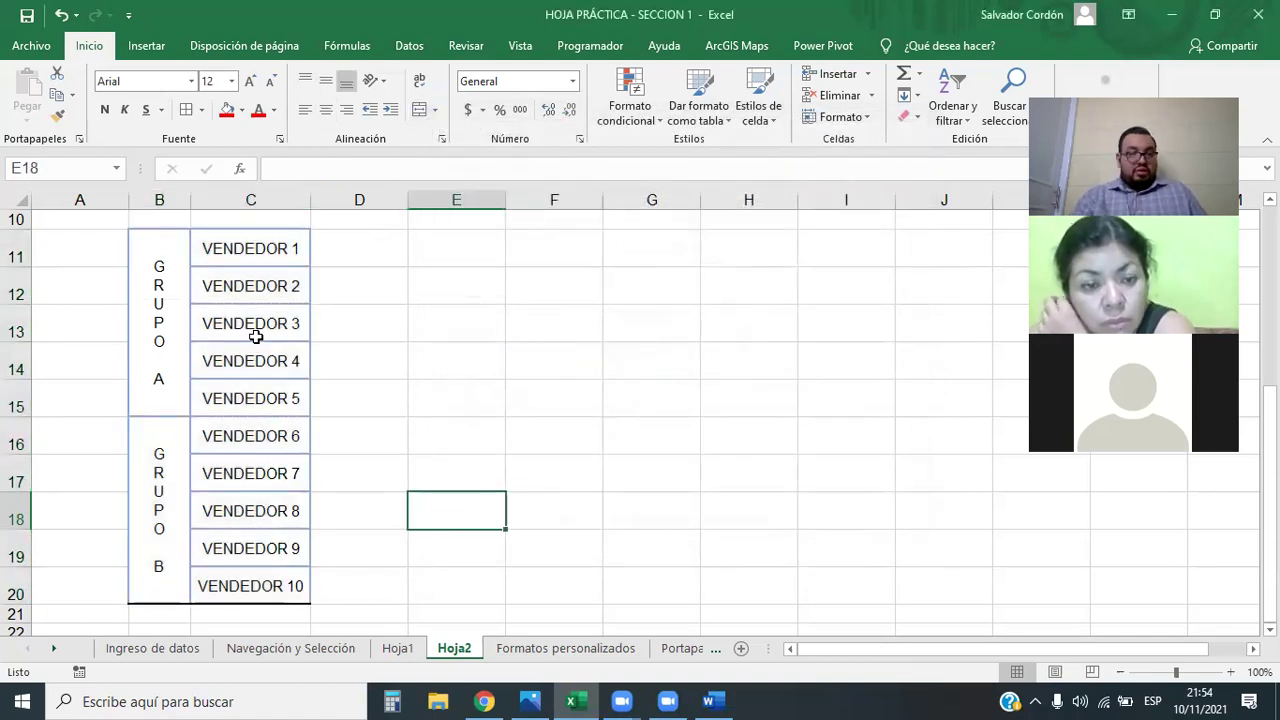
- Remove the thick bottom border from the vendor table B11:C20
left_click(329, 423)
left_click(255, 330)
left_click_drag(168, 260, 243, 545)
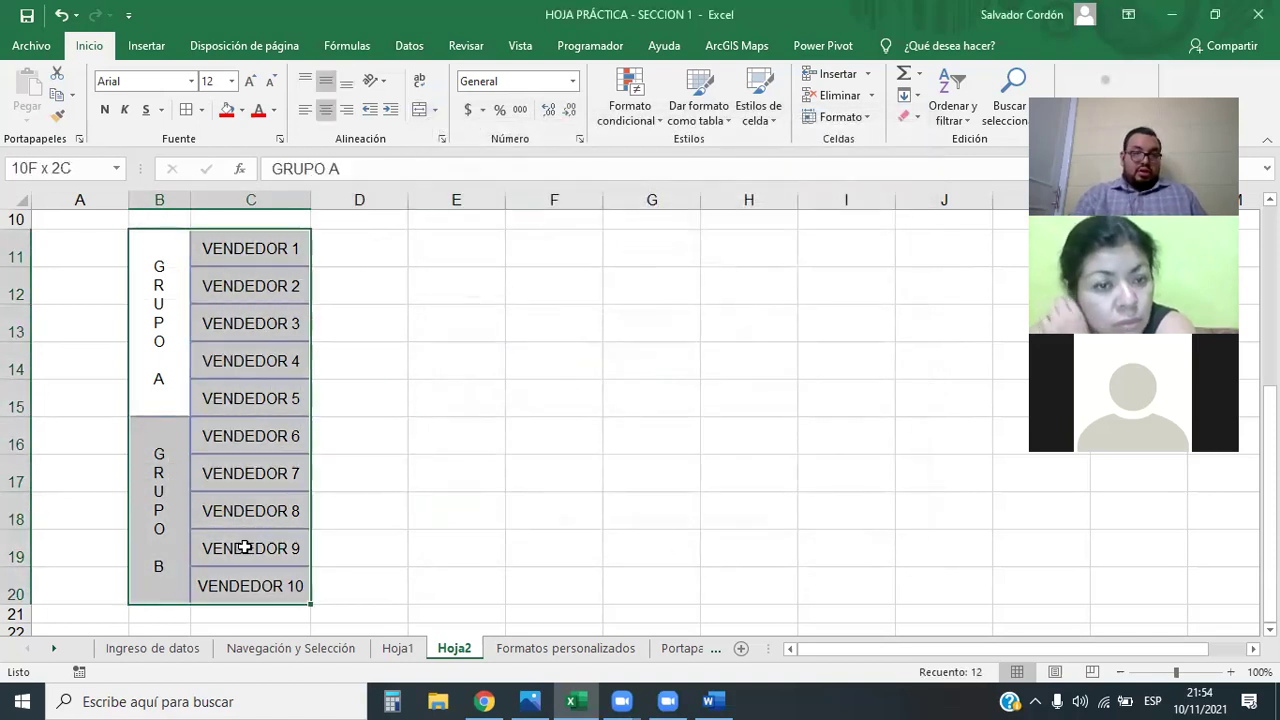
left_click(280, 140)
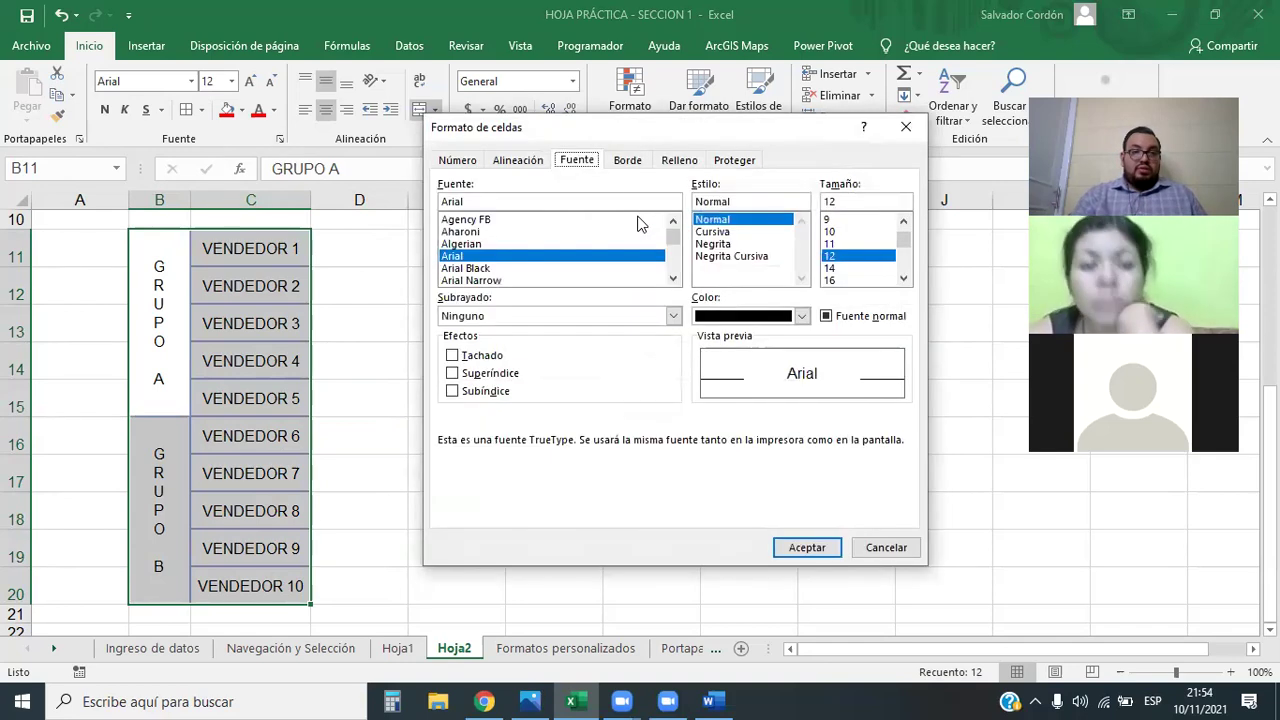
left_click(627, 160)
left_click(697, 358)
left_click(806, 548)
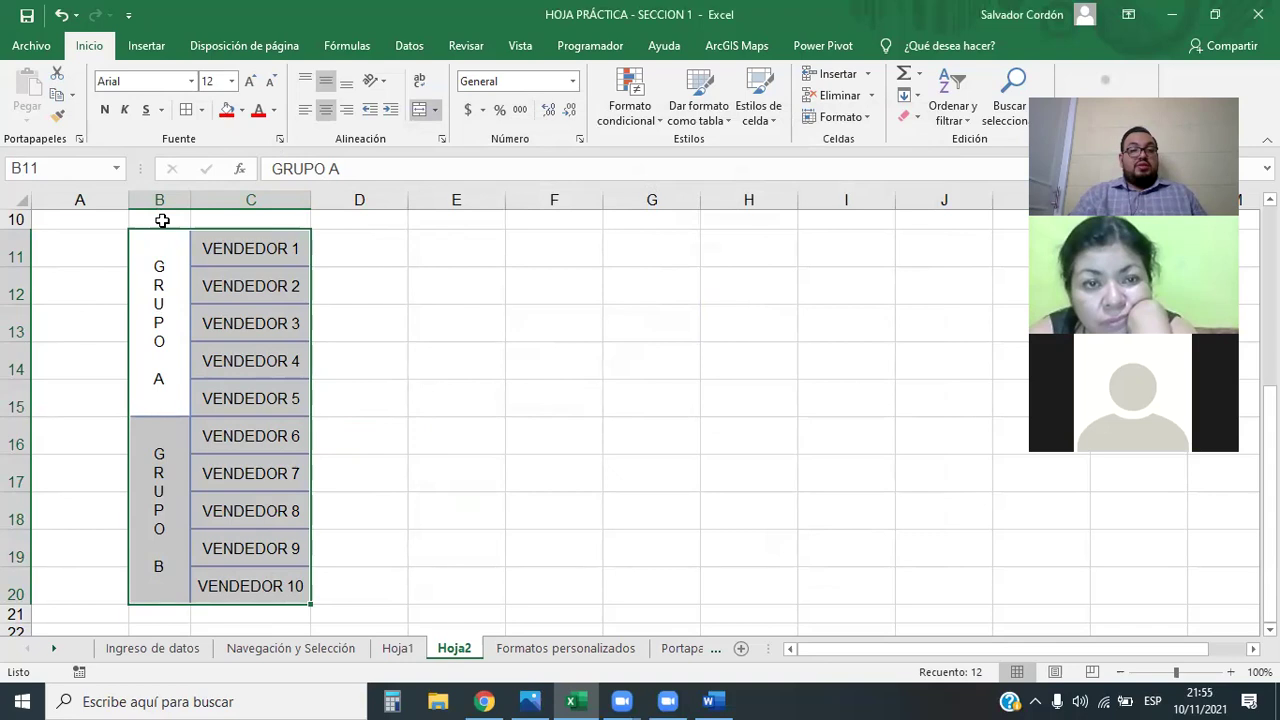
- Add an upward diagonal border across the merged GRUPO A cell
left_click(280, 139)
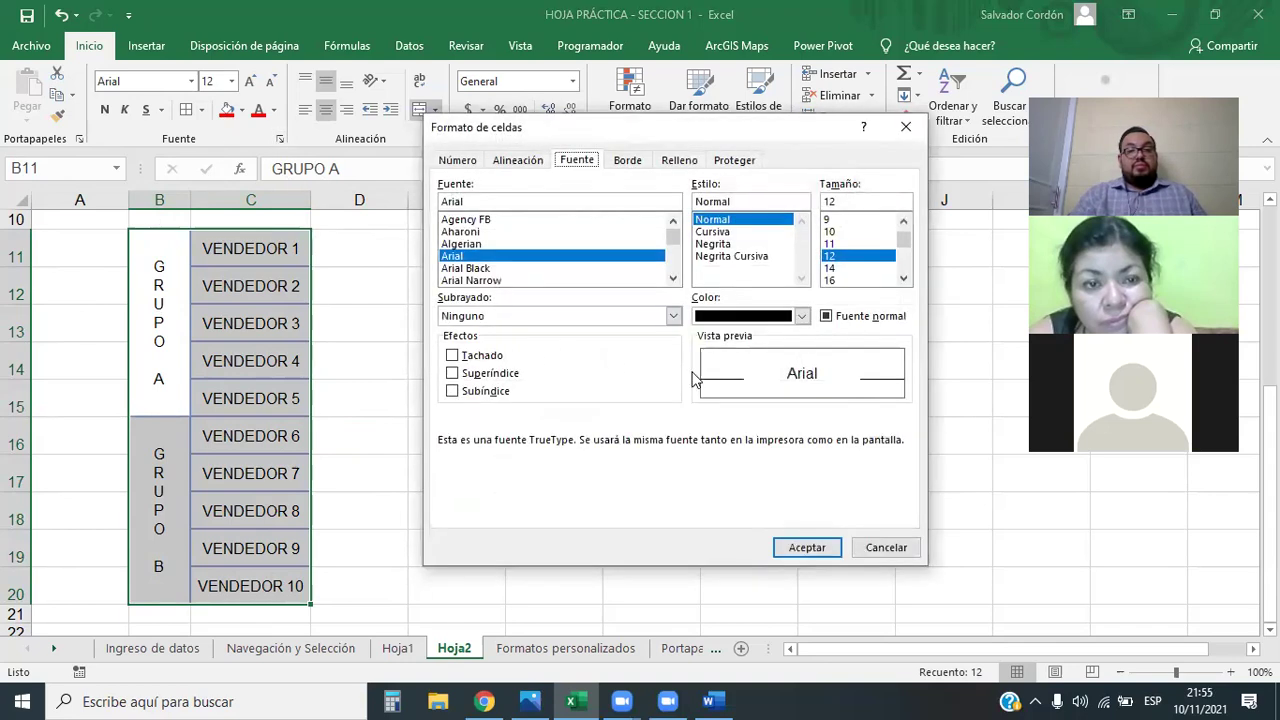
left_click(905, 126)
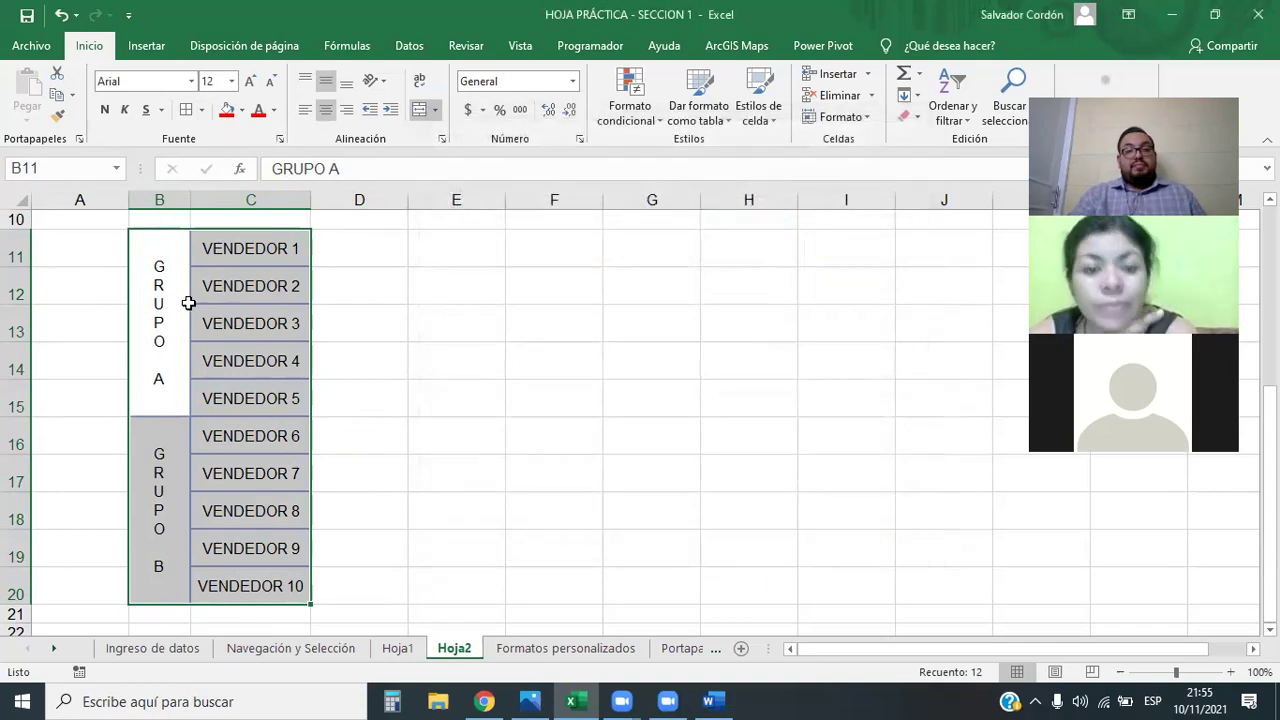
left_click(186, 229)
left_click(280, 139)
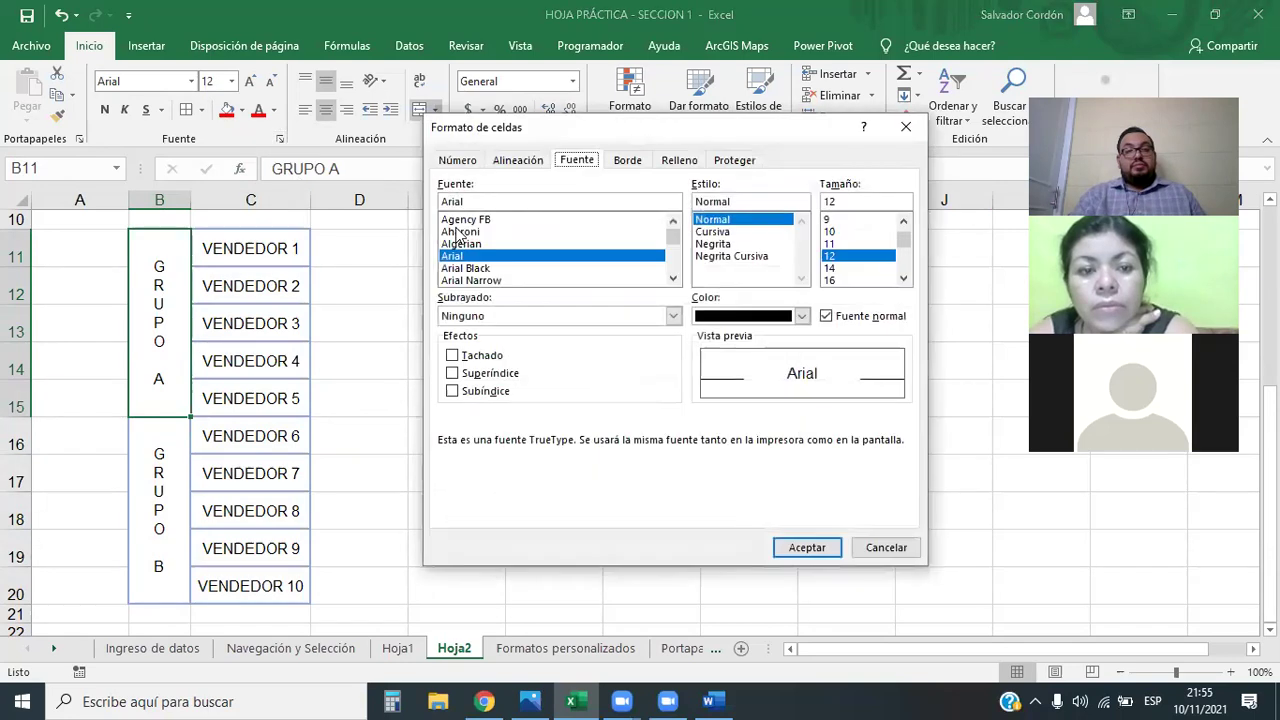
left_click(627, 162)
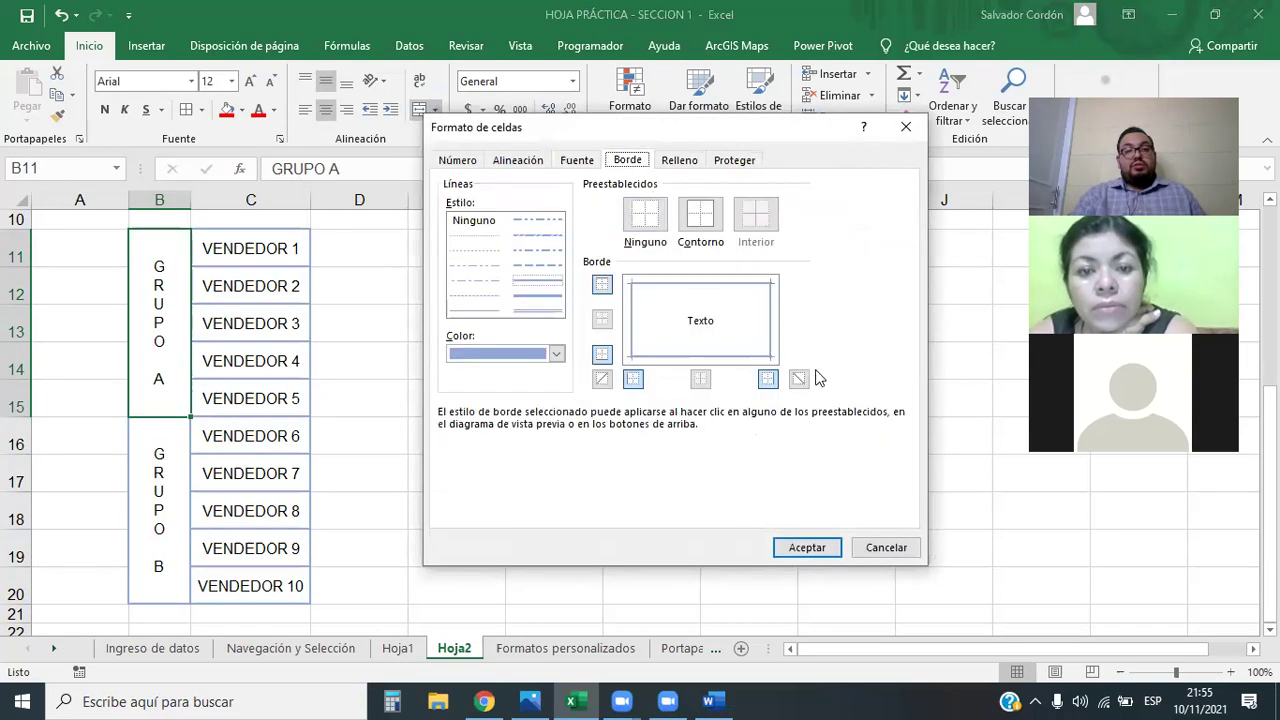
left_click(602, 379)
left_click(807, 547)
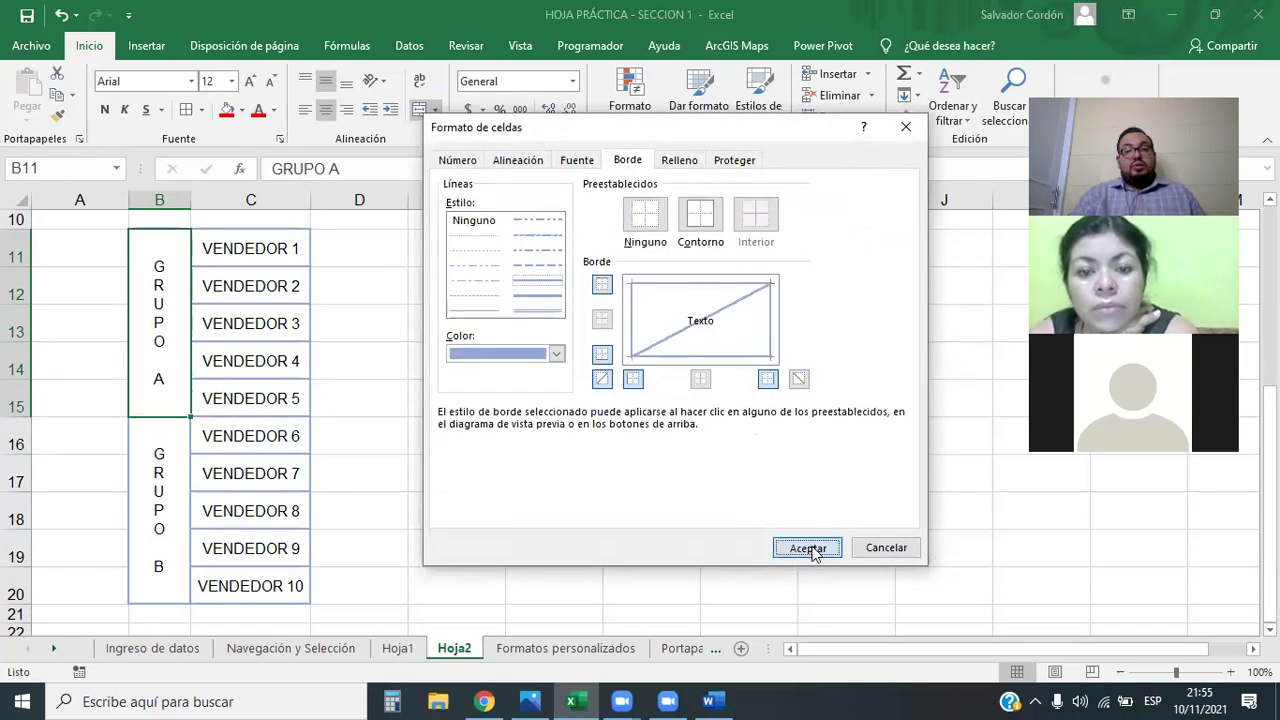
left_click(359, 438)
left_click(568, 477)
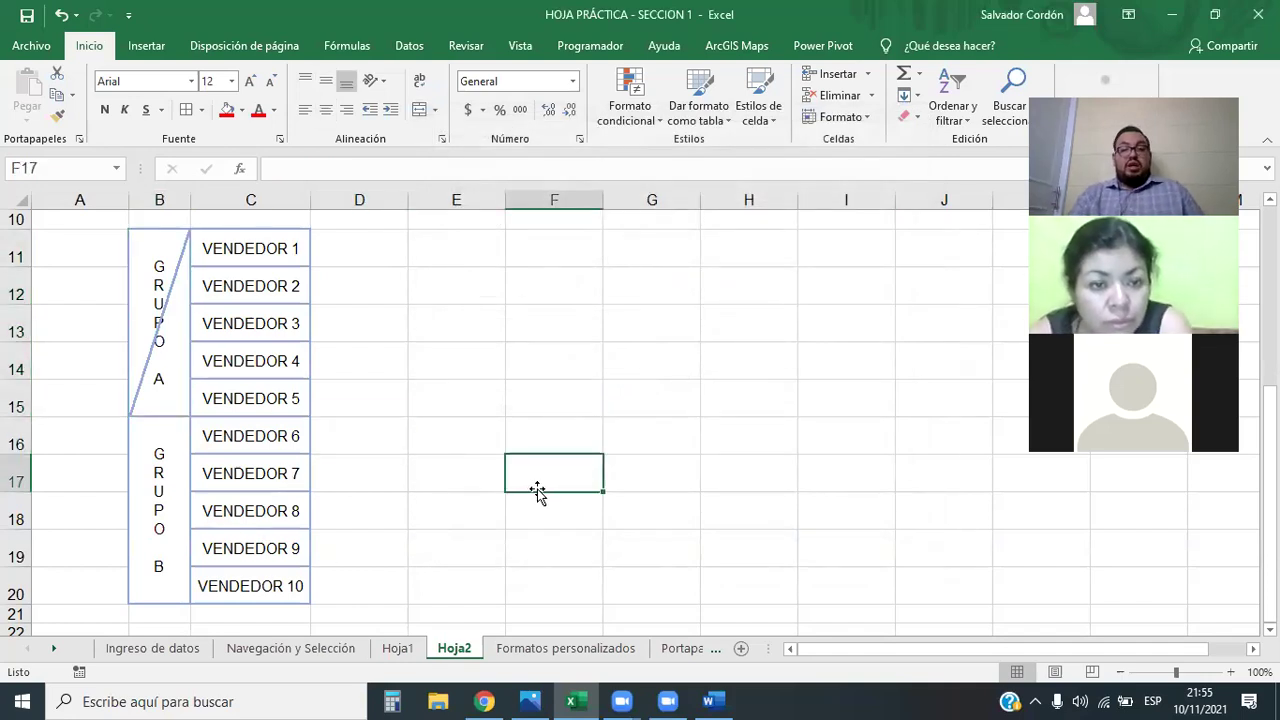
left_click(370, 395)
left_click(185, 301)
left_click_drag(200, 301, 250, 580)
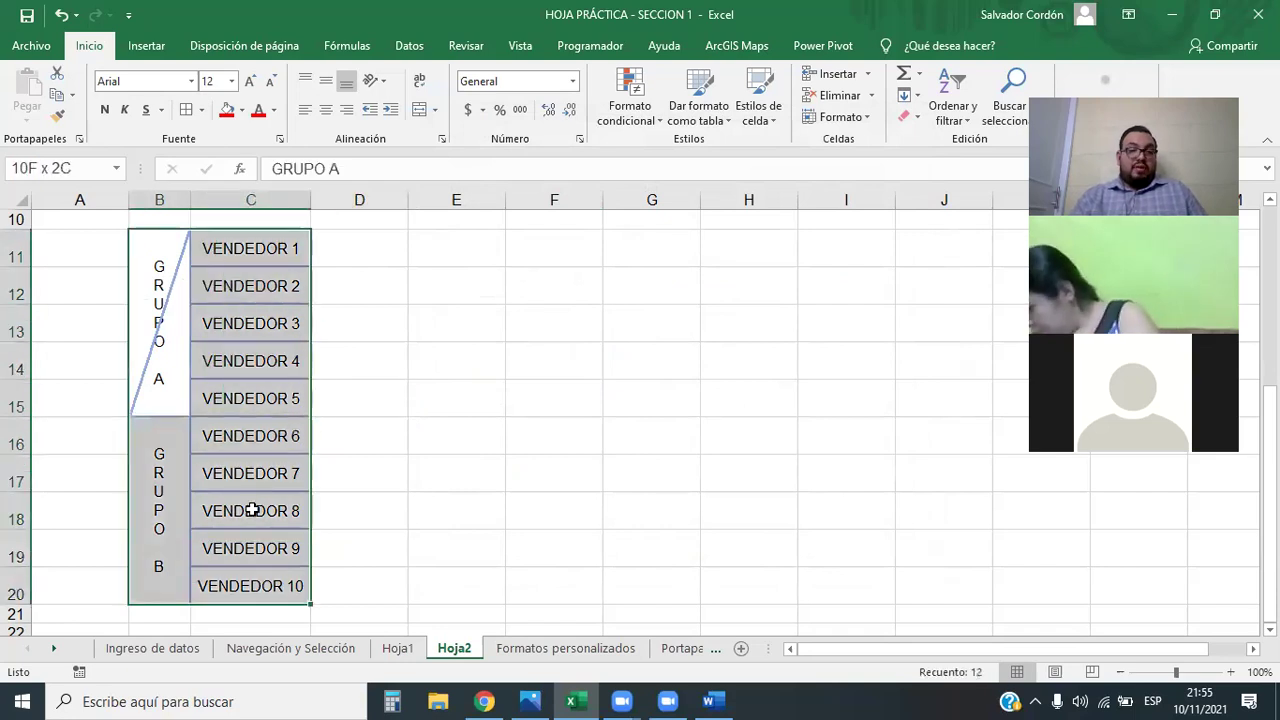
left_click(280, 139)
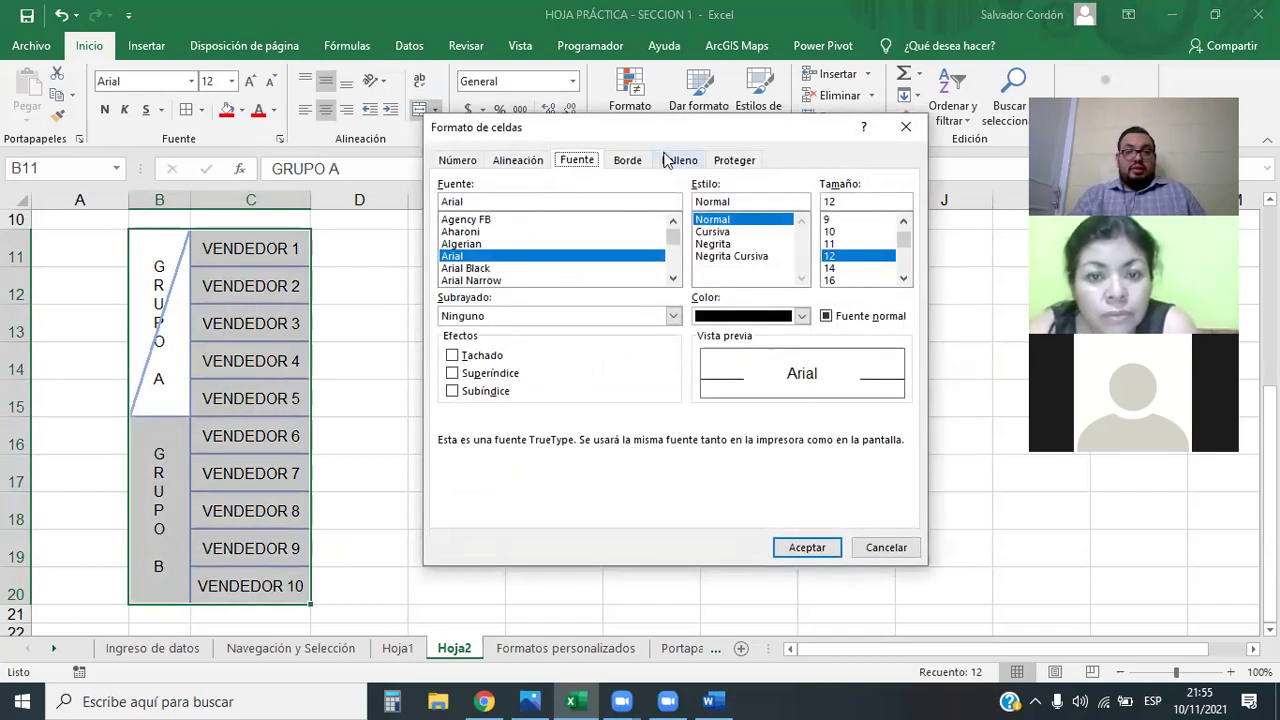
left_click(628, 160)
left_click(678, 161)
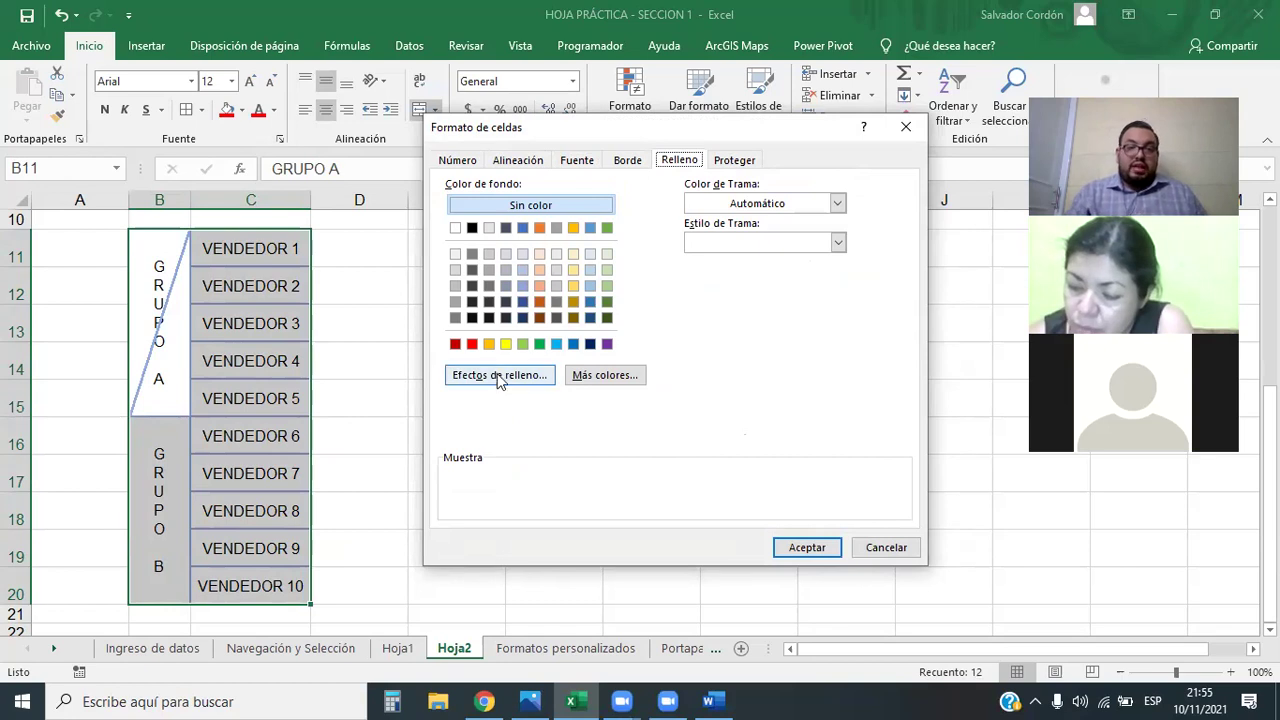
left_click(502, 385)
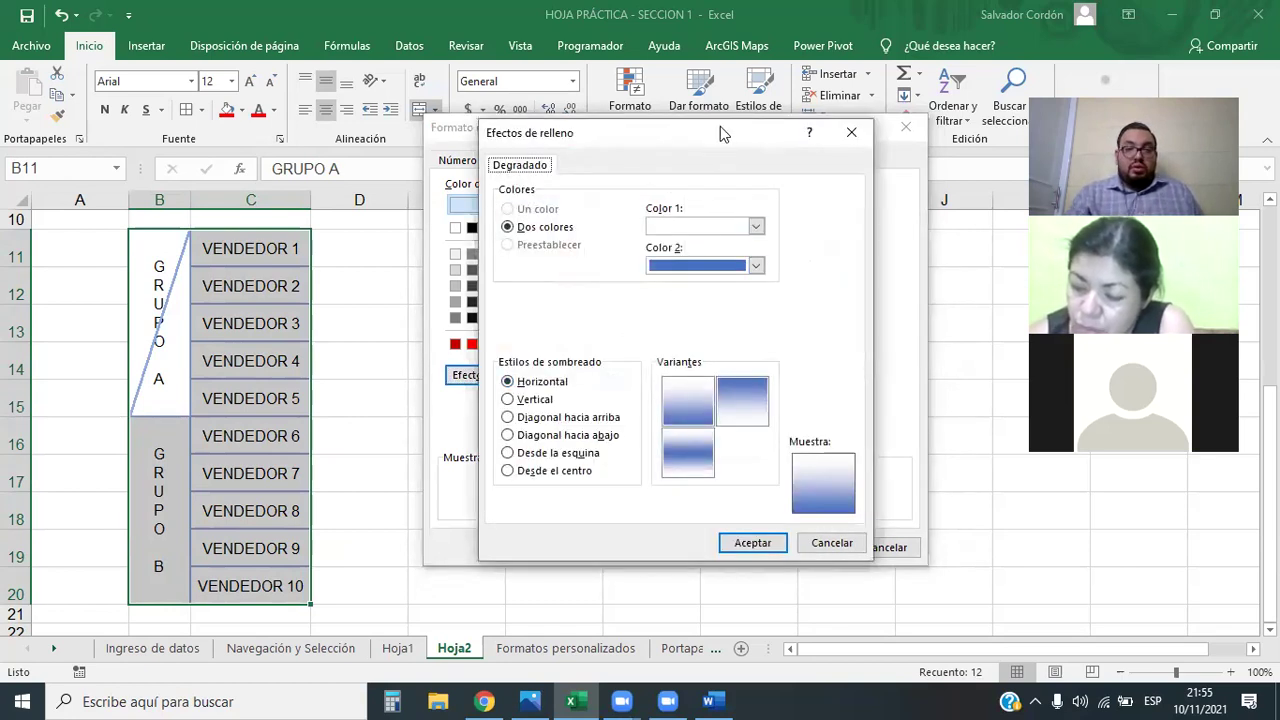
left_click_drag(716, 128, 873, 94)
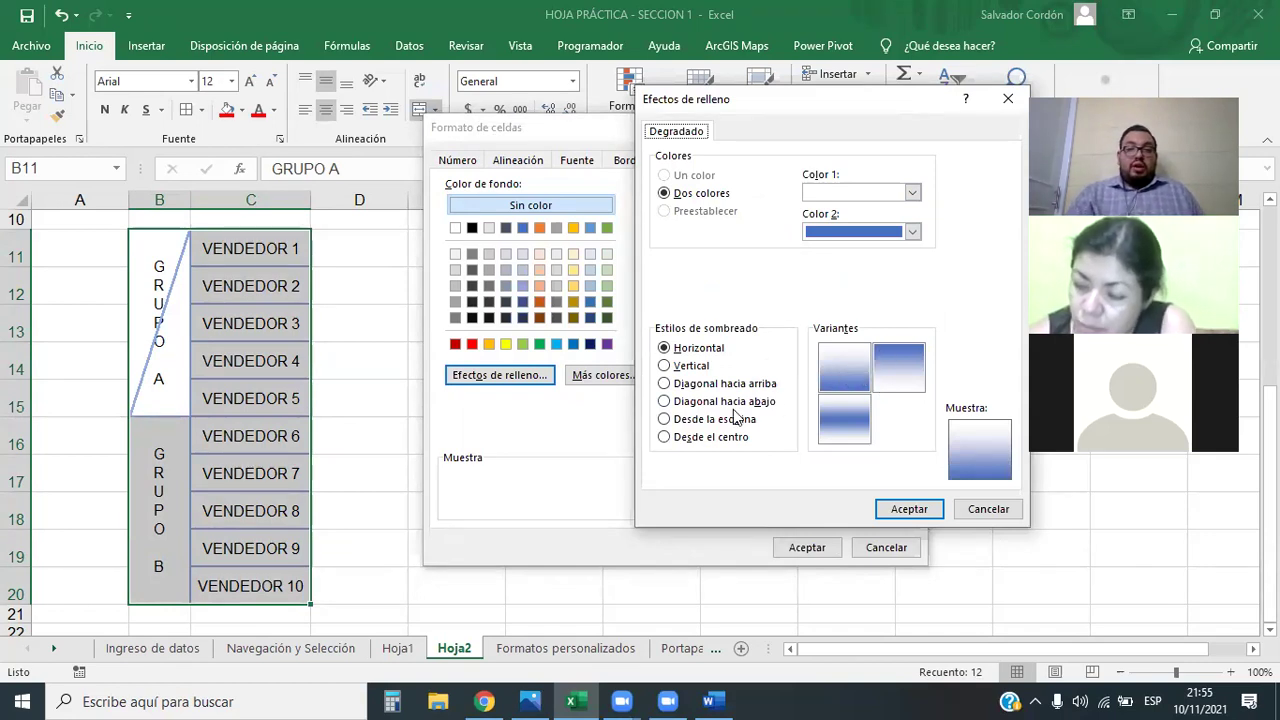
left_click(912, 231)
left_click(912, 231)
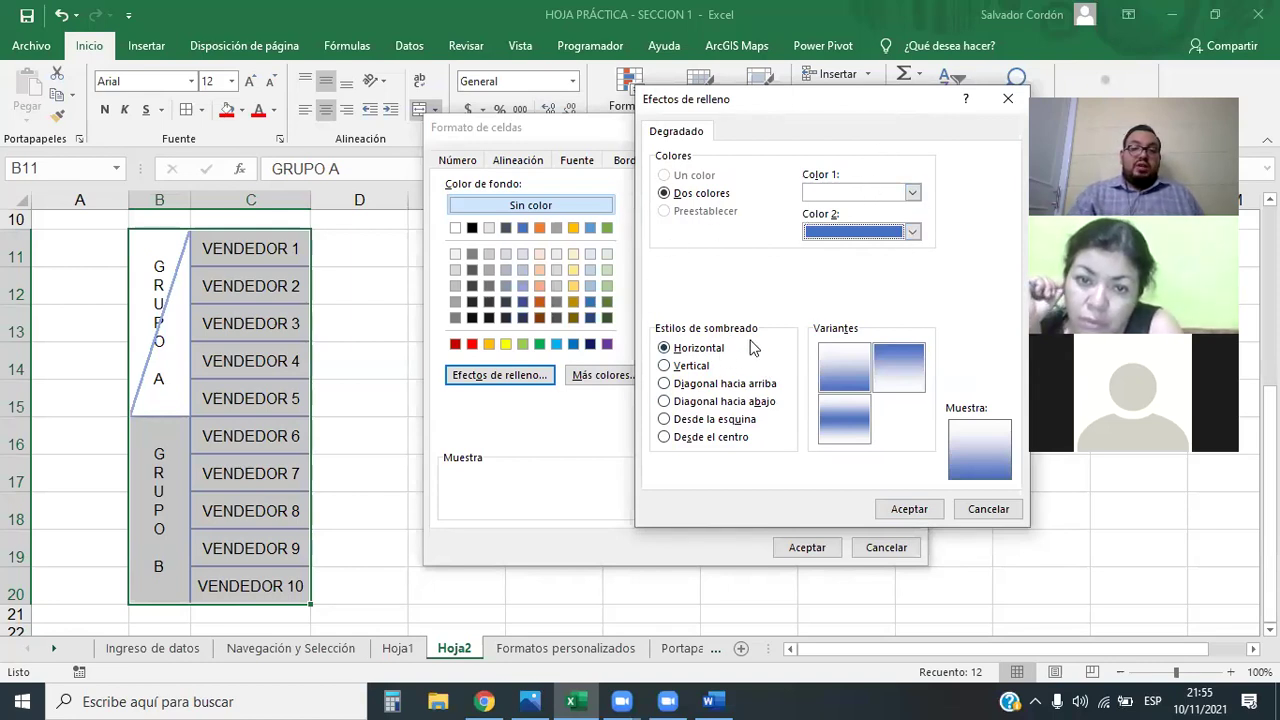
left_click(686, 368)
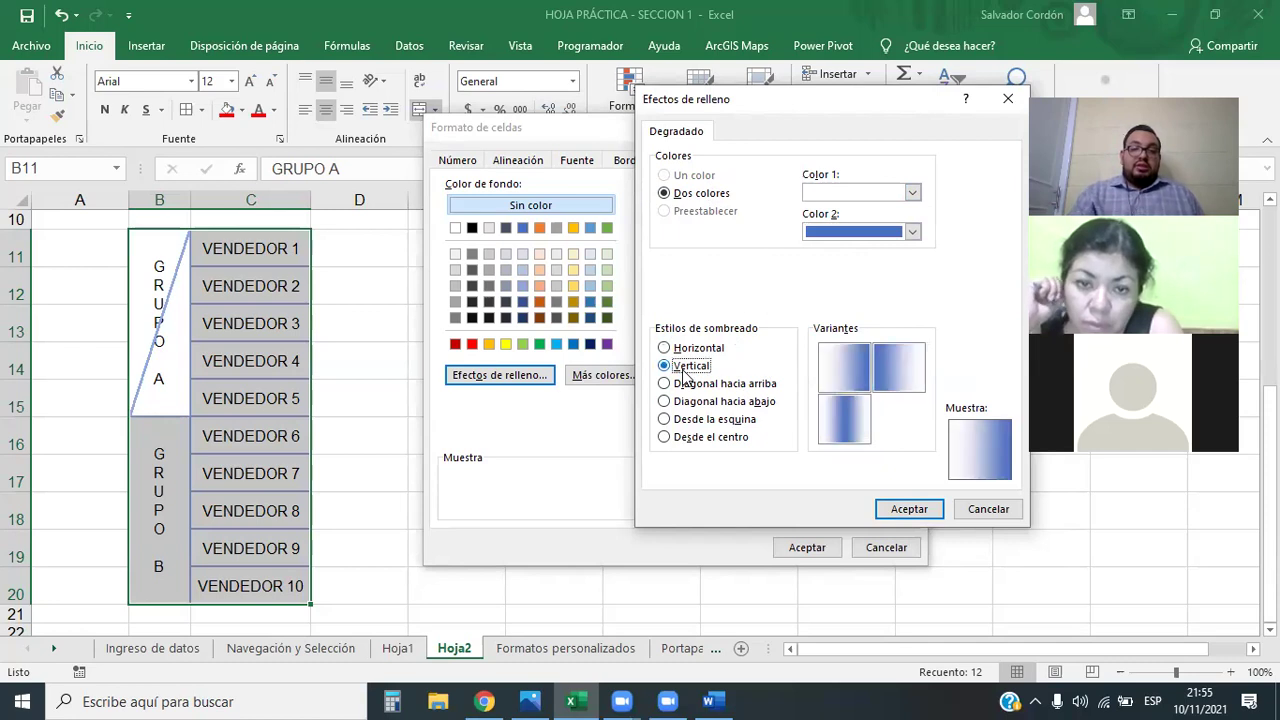
left_click(677, 385)
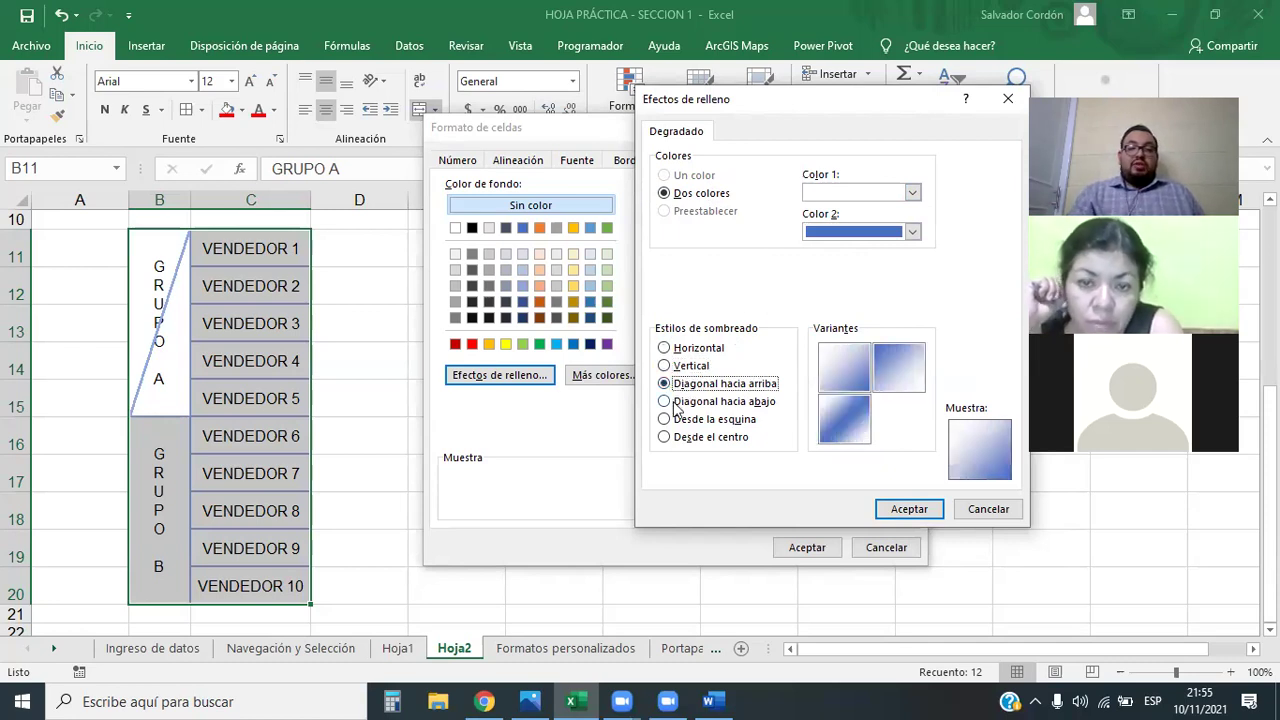
left_click(677, 403)
left_click(668, 419)
left_click(668, 437)
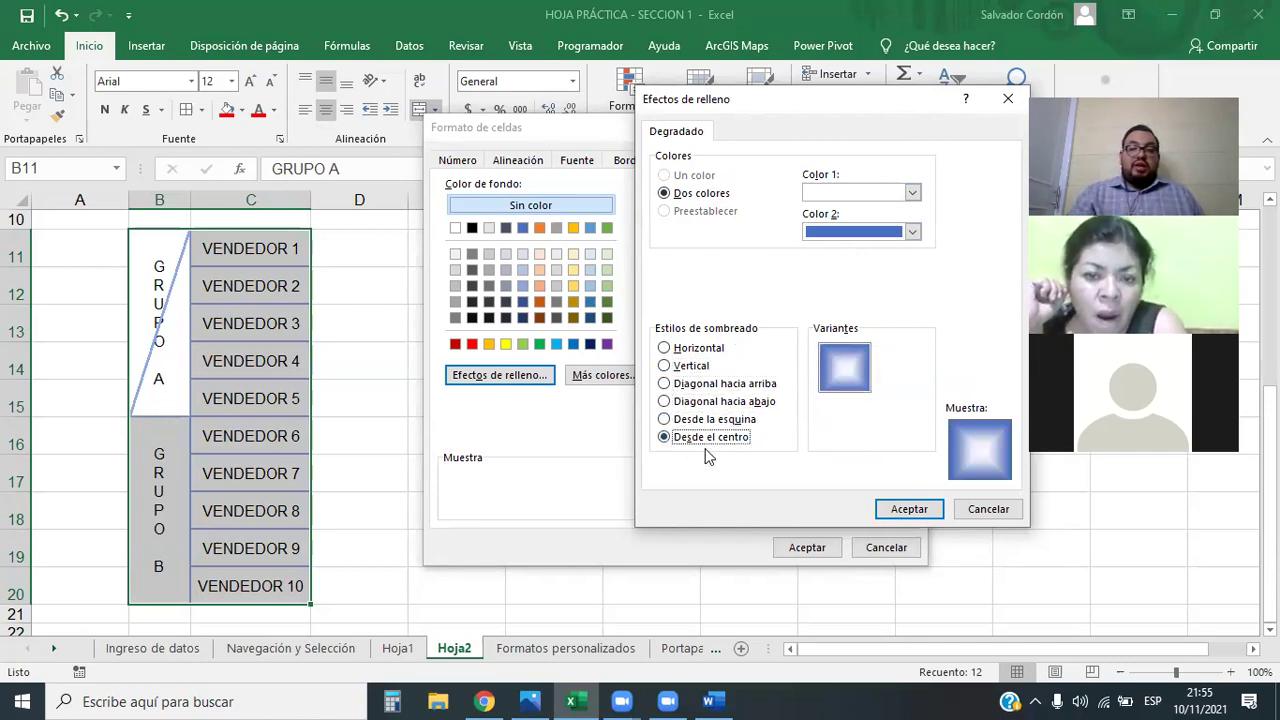
left_click(982, 506)
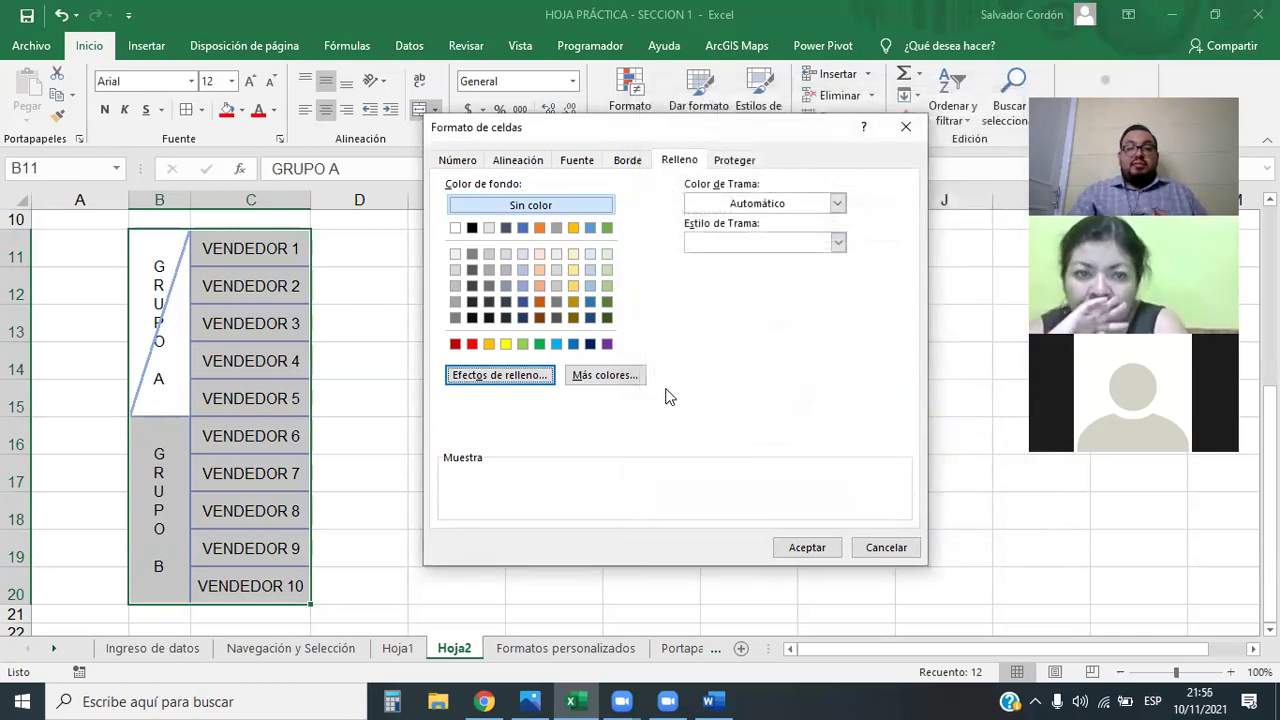
- Browse the Standard and Custom colour tabs, cancel both dialogs without a fill, and scroll down
left_click(603, 376)
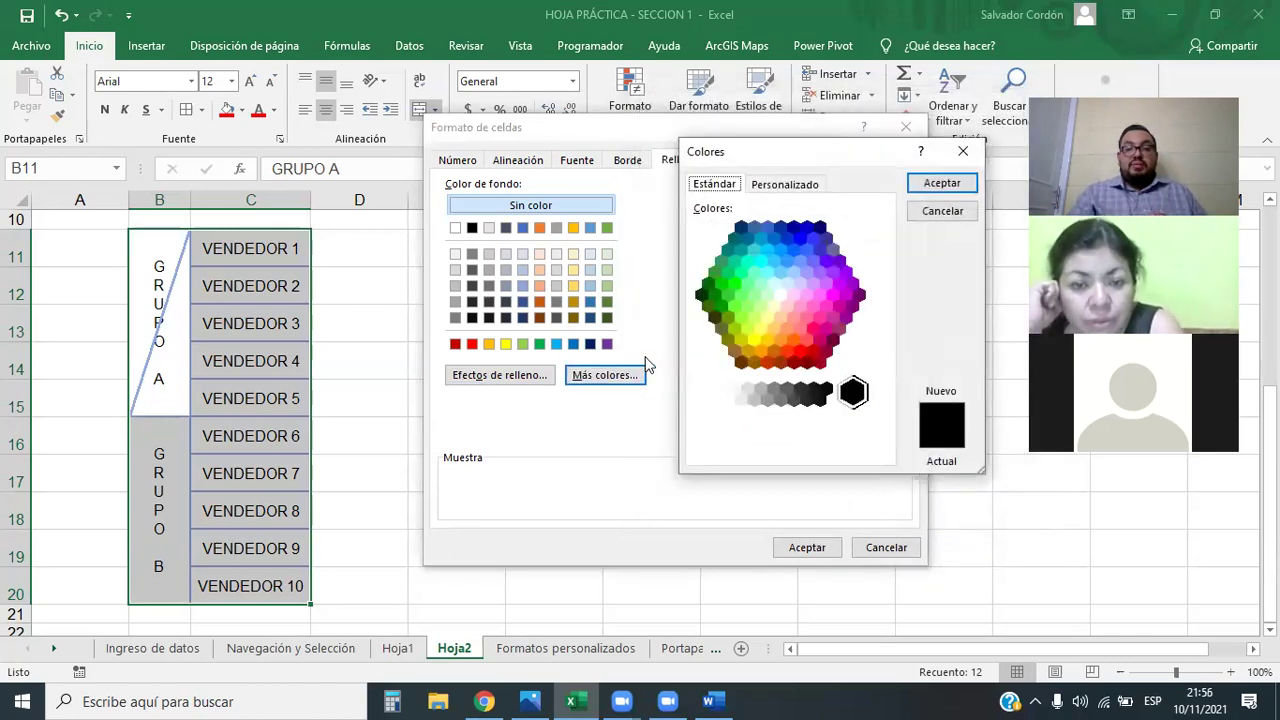
left_click(781, 187)
left_click(730, 185)
left_click(772, 190)
left_click(716, 190)
left_click(778, 190)
left_click(740, 192)
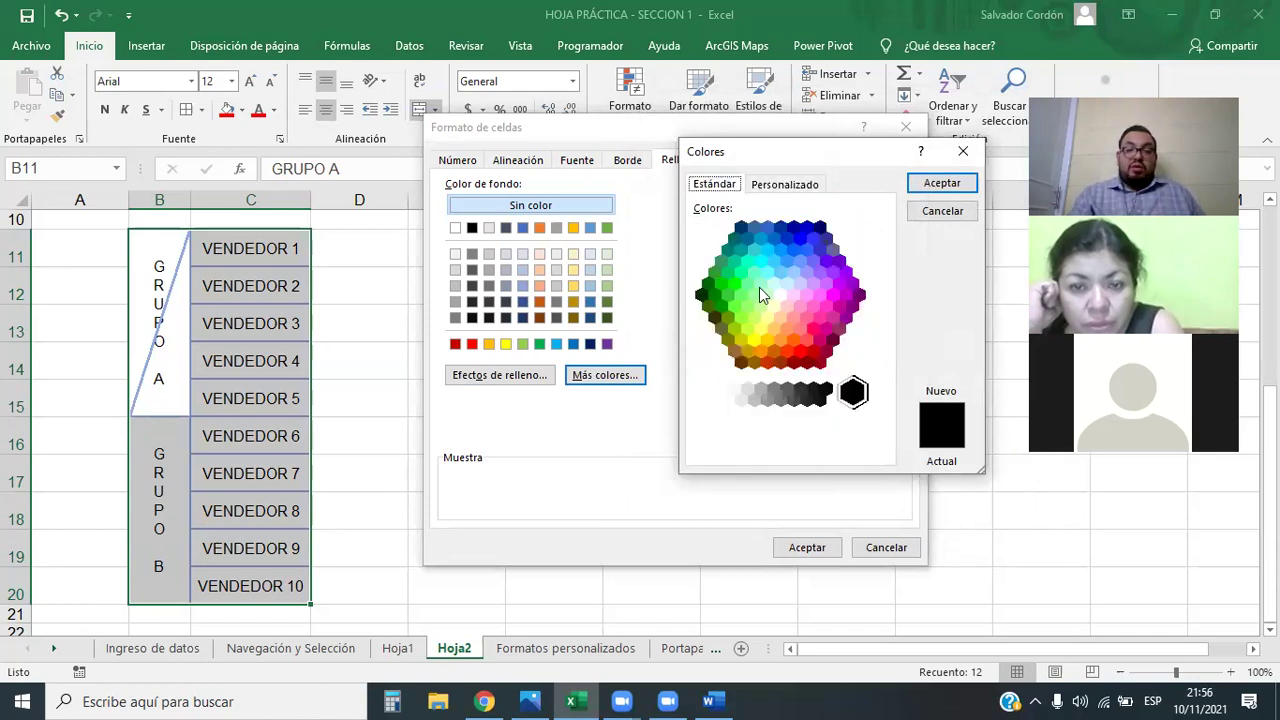
left_click(777, 187)
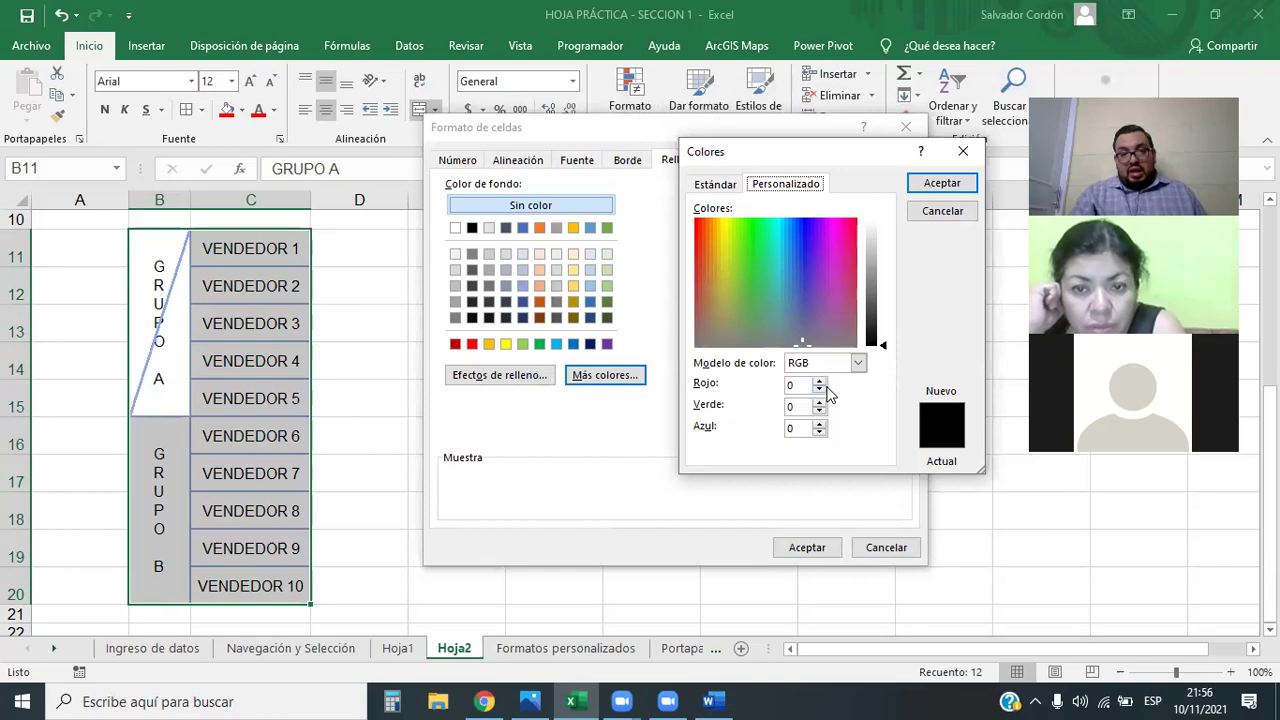
left_click(965, 151)
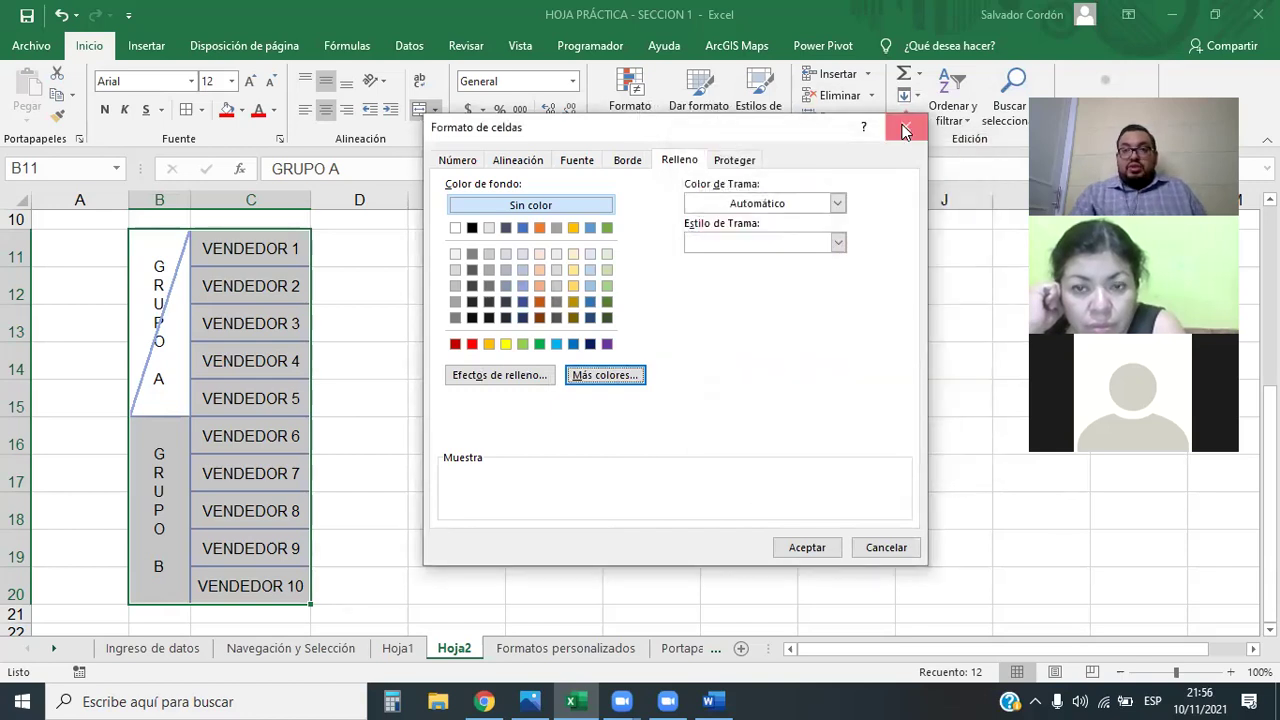
key("Escape")
scroll(614, 391, "down", 4)
scroll(486, 341, "down", 1)
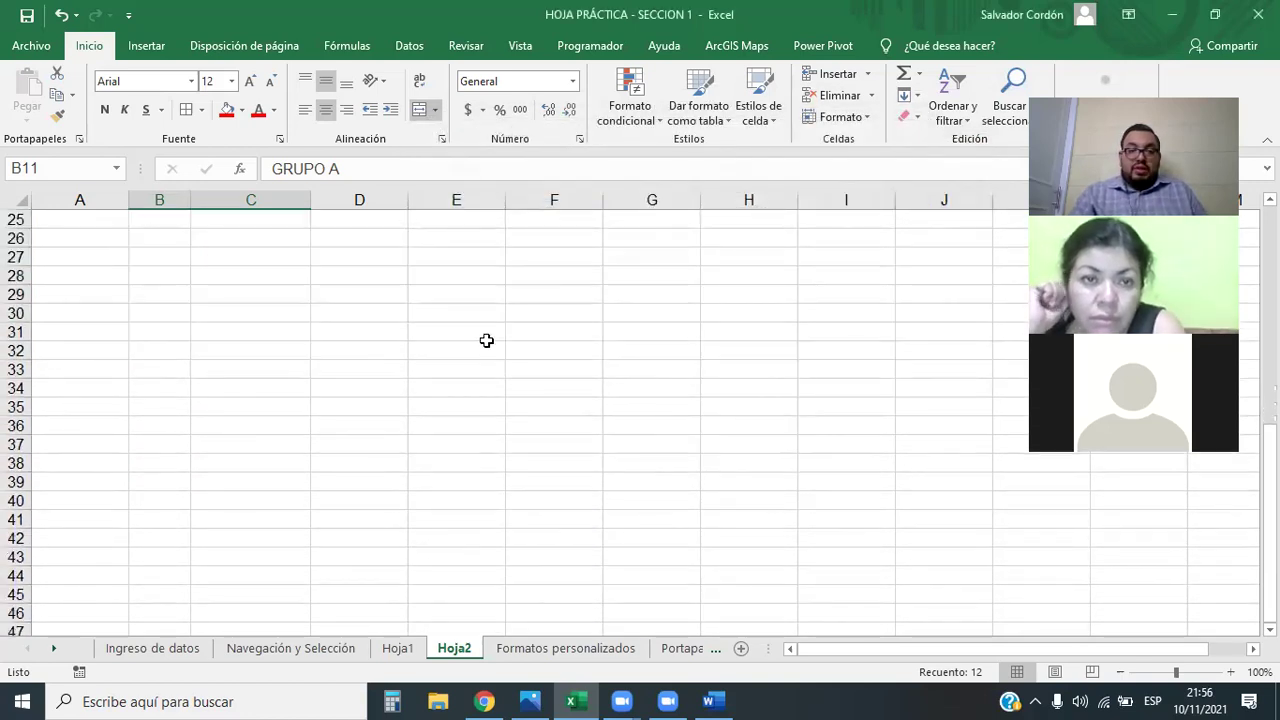
left_click(446, 258)
scroll(463, 315, "up", 1)
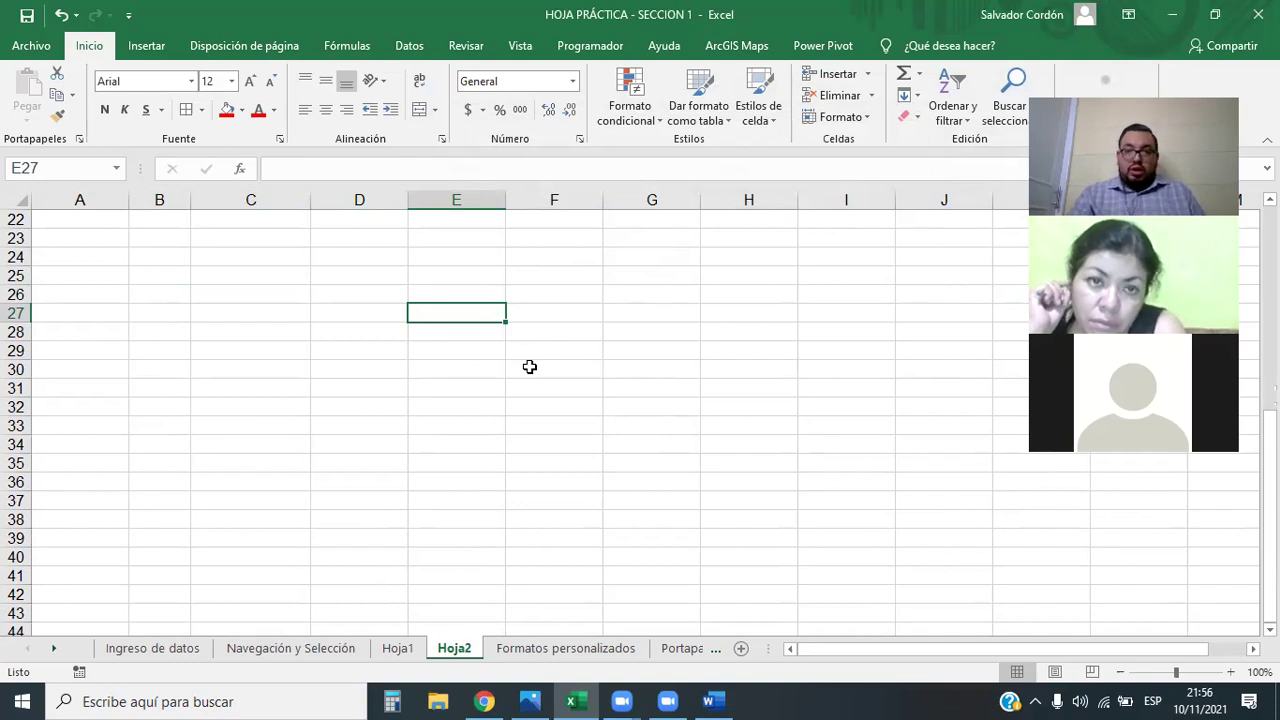
left_click(528, 355)
left_click(440, 318)
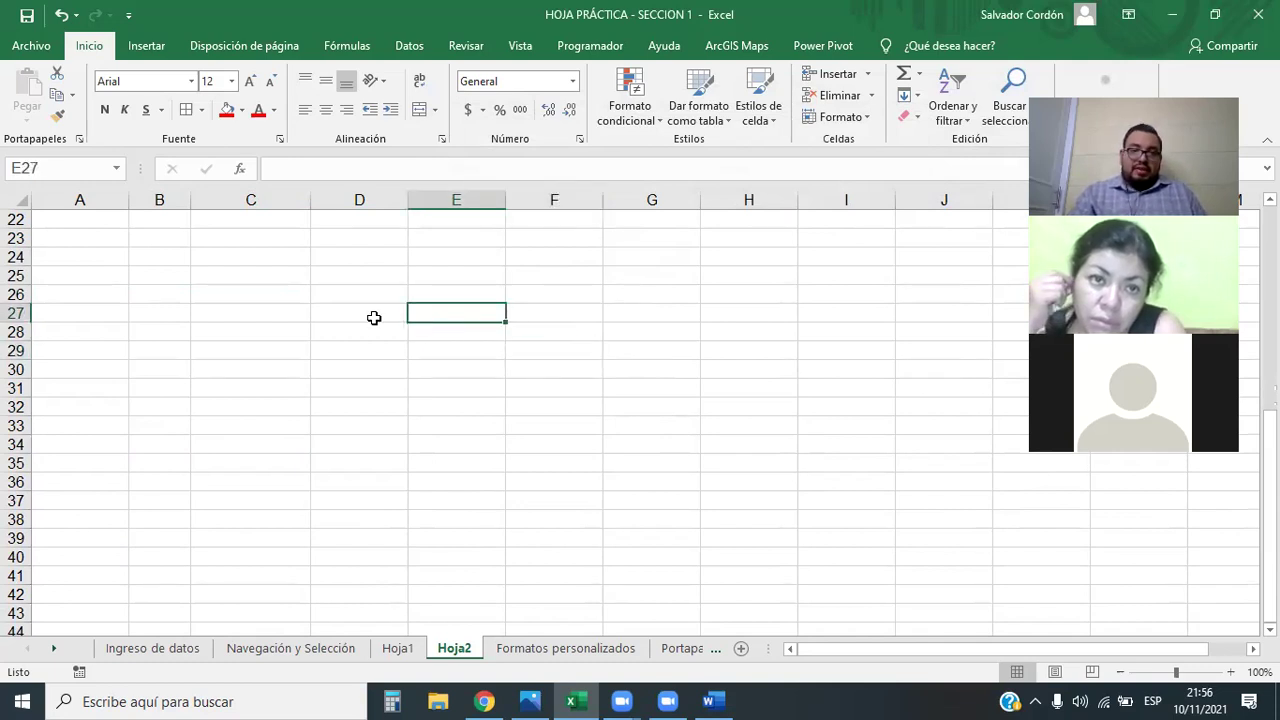
left_click_drag(374, 317, 530, 311)
left_click(497, 390)
left_click_drag(395, 317, 516, 317)
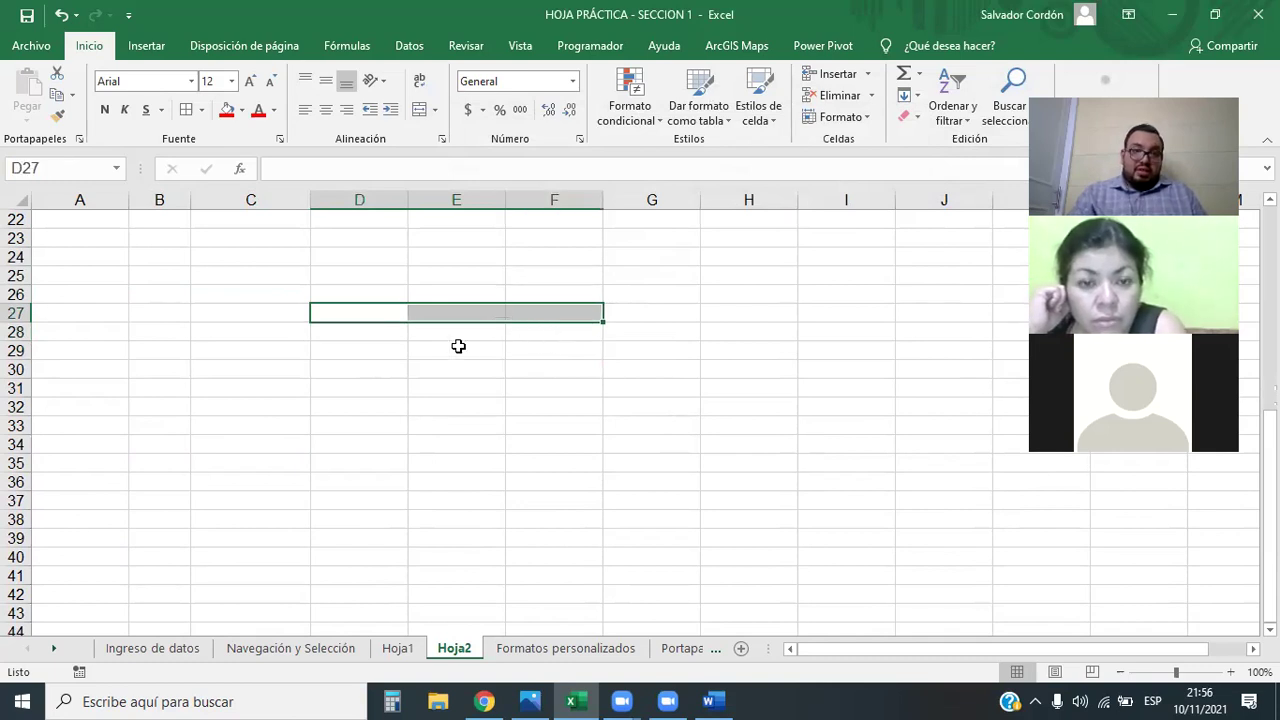
left_click(458, 346)
left_click_drag(346, 300, 557, 300)
left_click(456, 369)
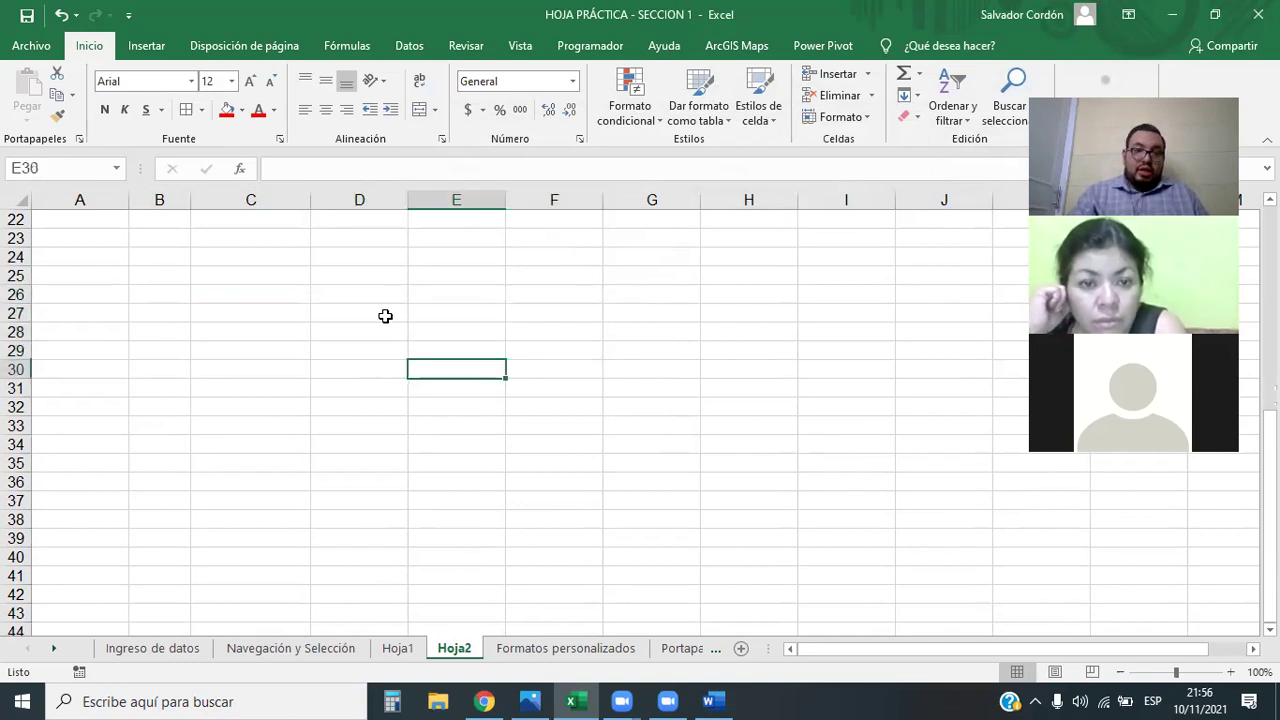
left_click(378, 296)
- Enter HOLA in cell D26 and centre it
type("hola")
key("BackSpace")
key("BackSpace")
key("BackSpace")
key("BackSpace")
type("HOL")
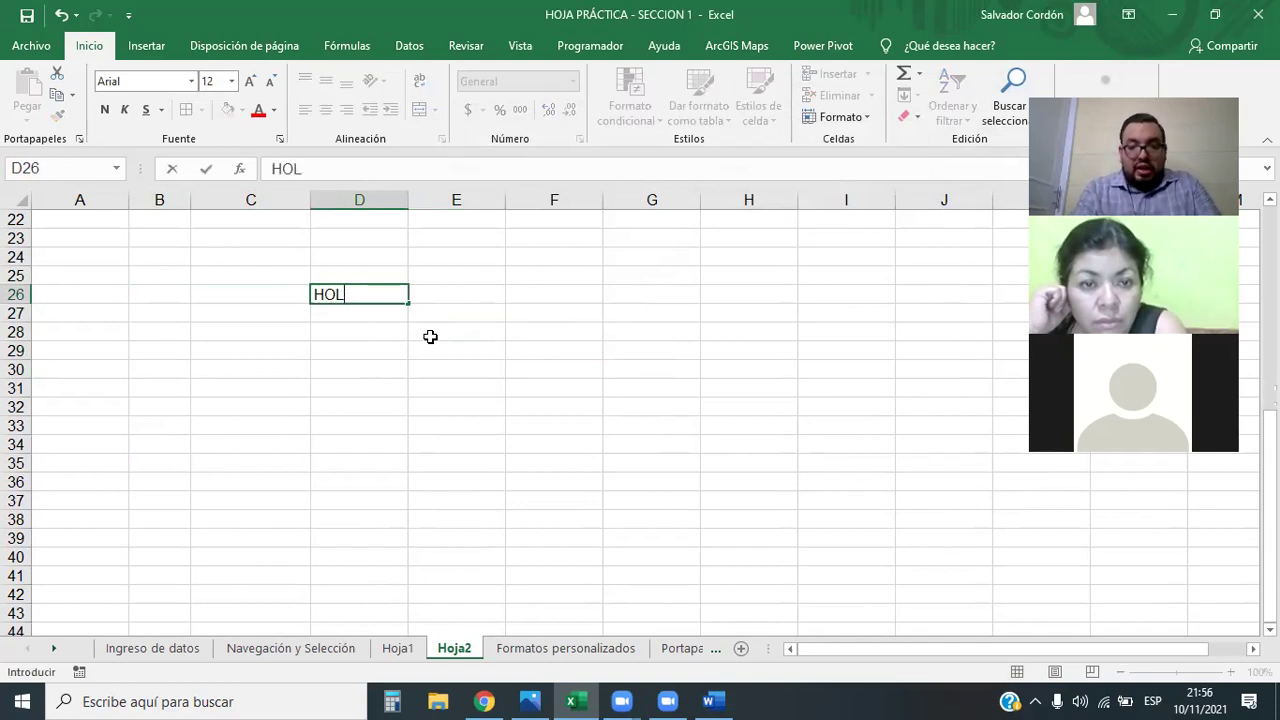
type("A")
key("Return")
left_click(390, 292)
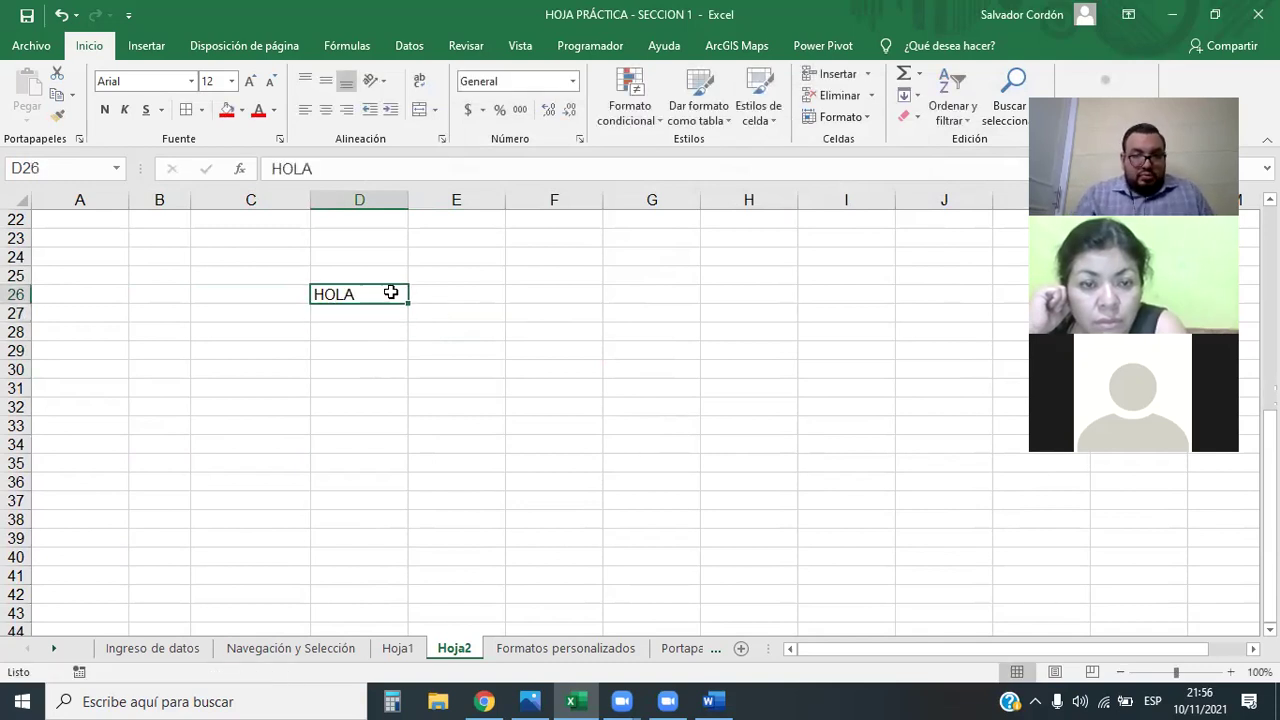
left_click(326, 109)
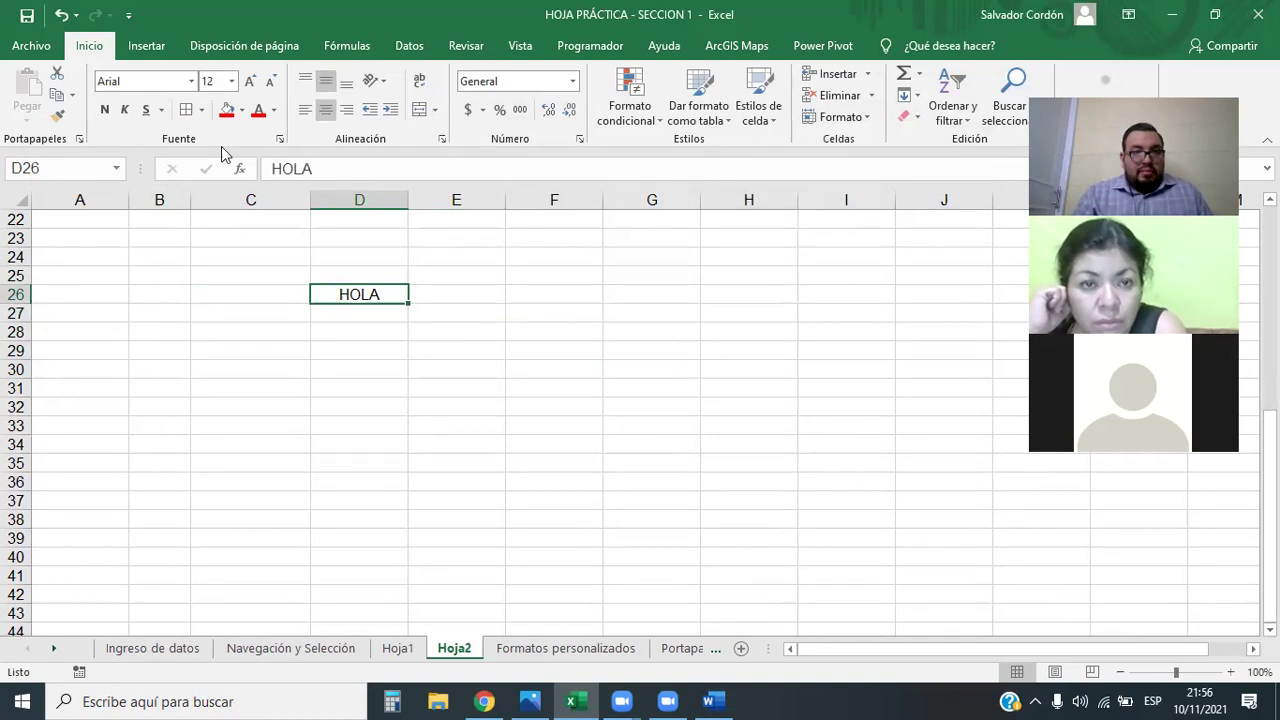
- Enlarge HOLA to 36 pt, make row 26 taller and column D wider
left_click(250, 81)
left_click(250, 81)
left_click(250, 81)
left_click(250, 81)
left_click(250, 81)
left_click(250, 81)
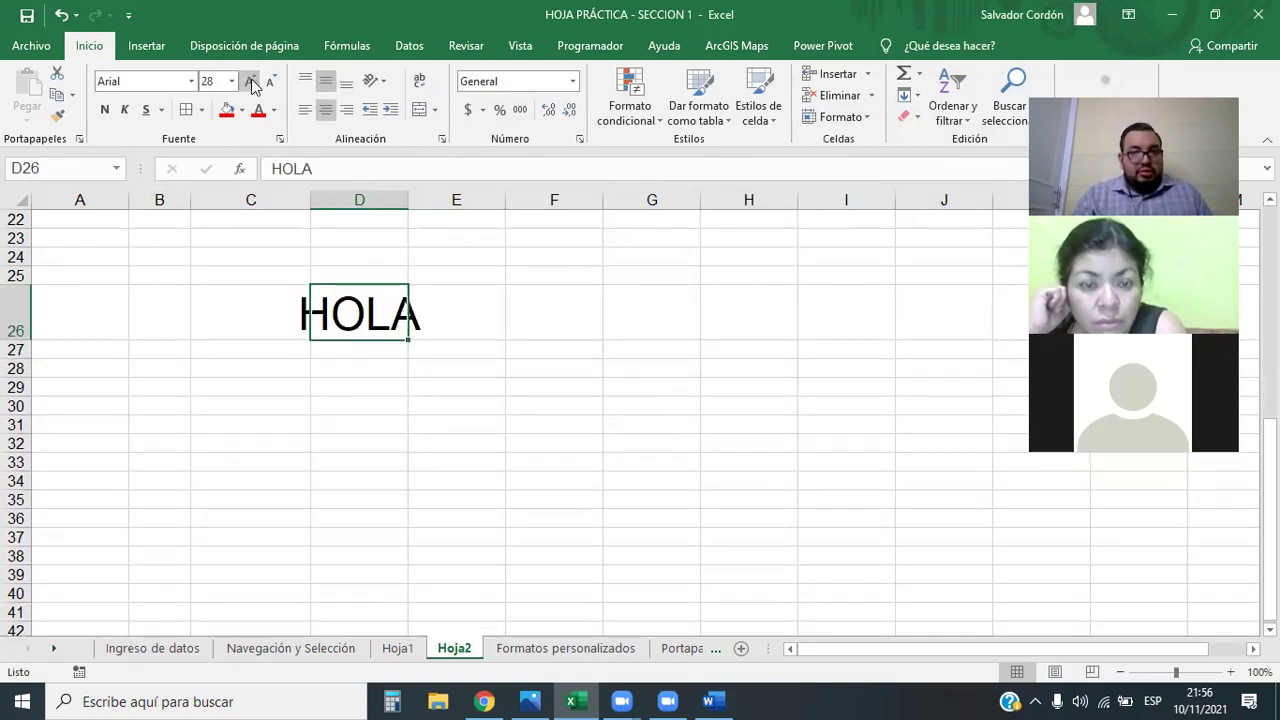
left_click_drag(20, 340, 20, 397)
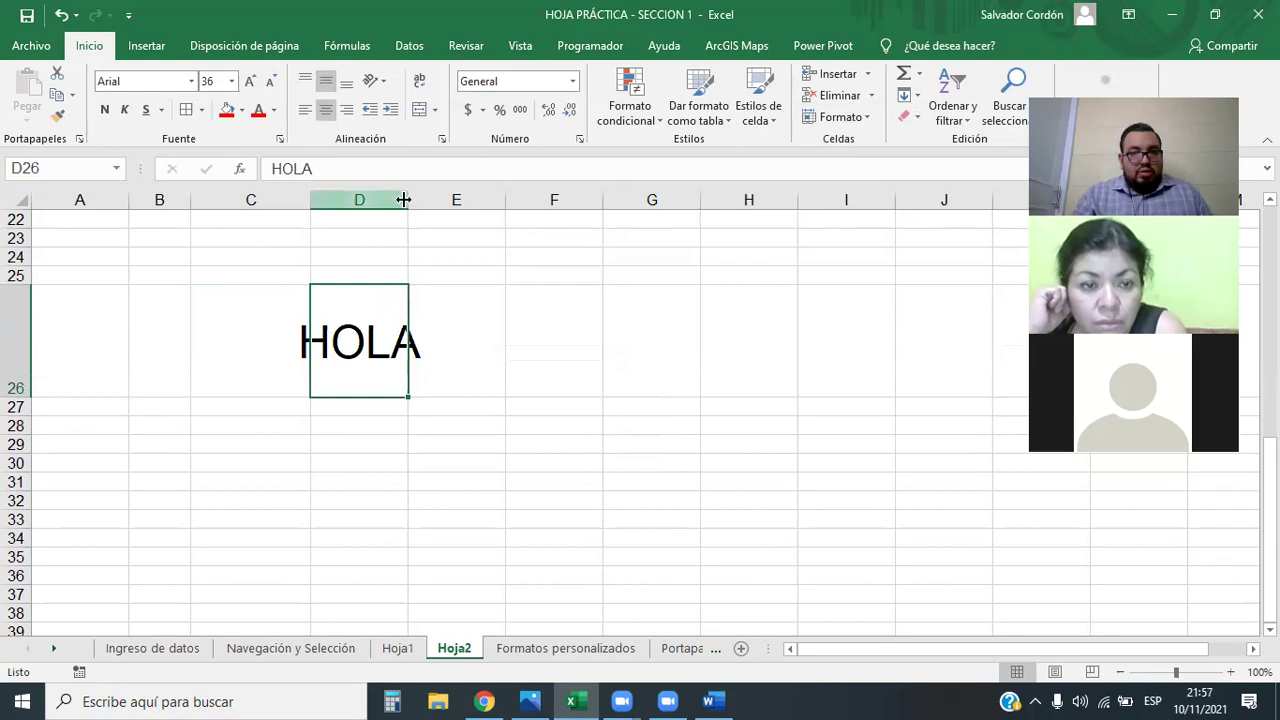
left_click_drag(408, 200, 526, 200)
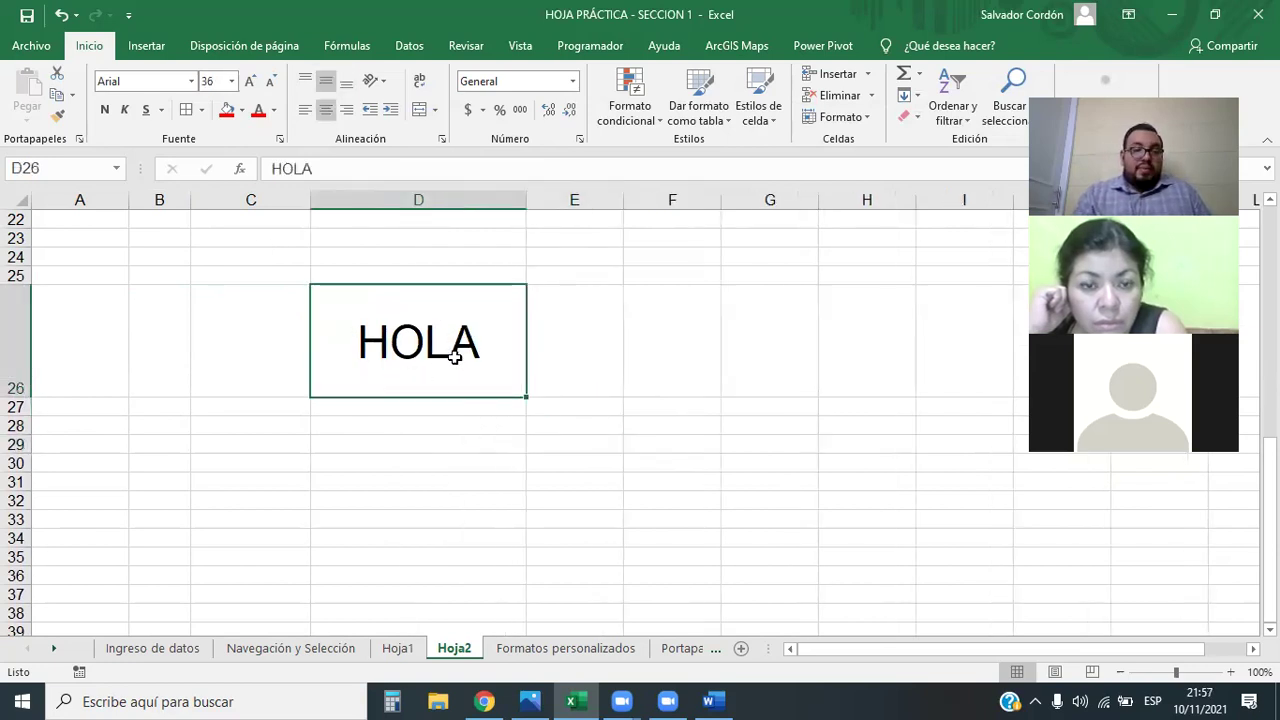
- Browse the fill colour choices for the HOLA cell D26
left_click(243, 115)
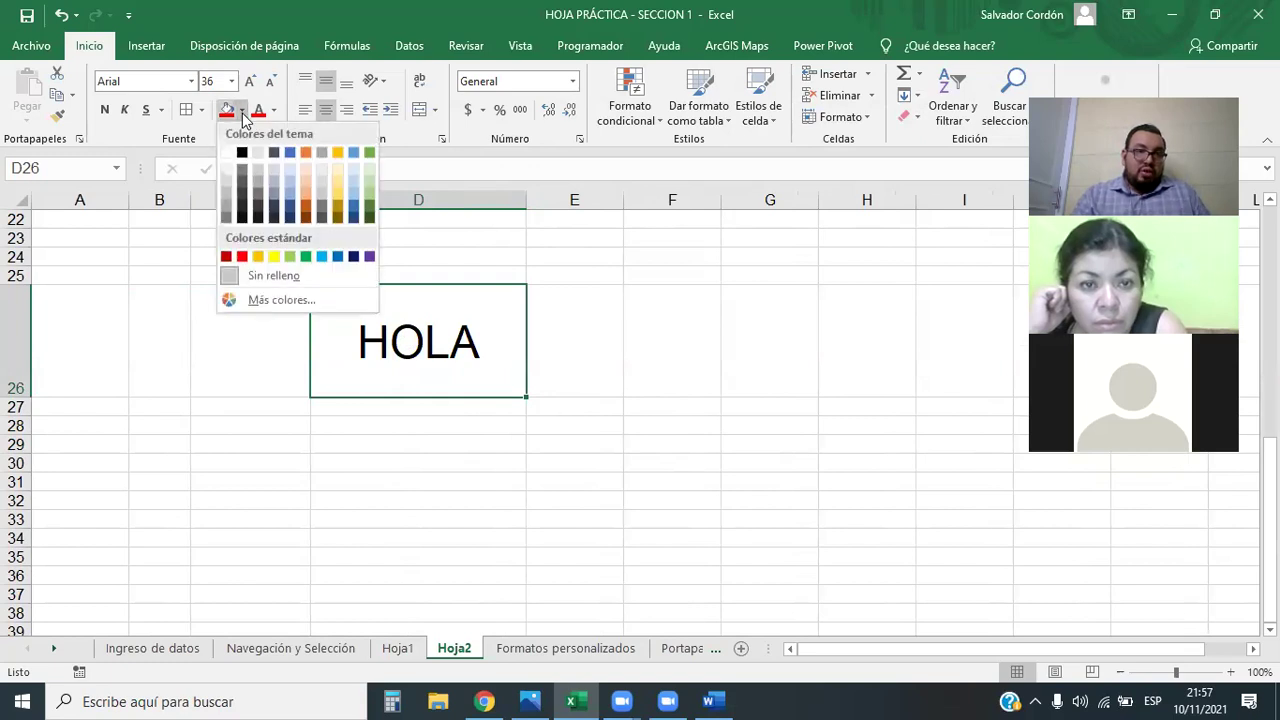
left_click(518, 331)
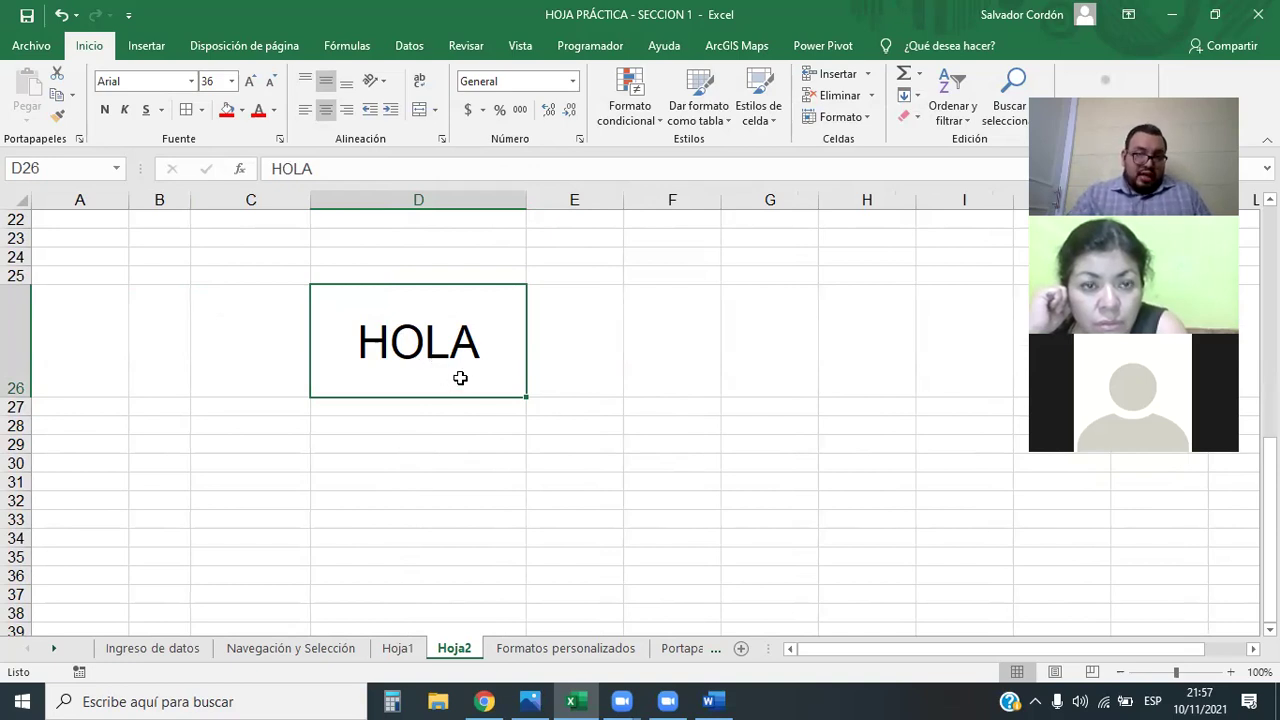
left_click(444, 460)
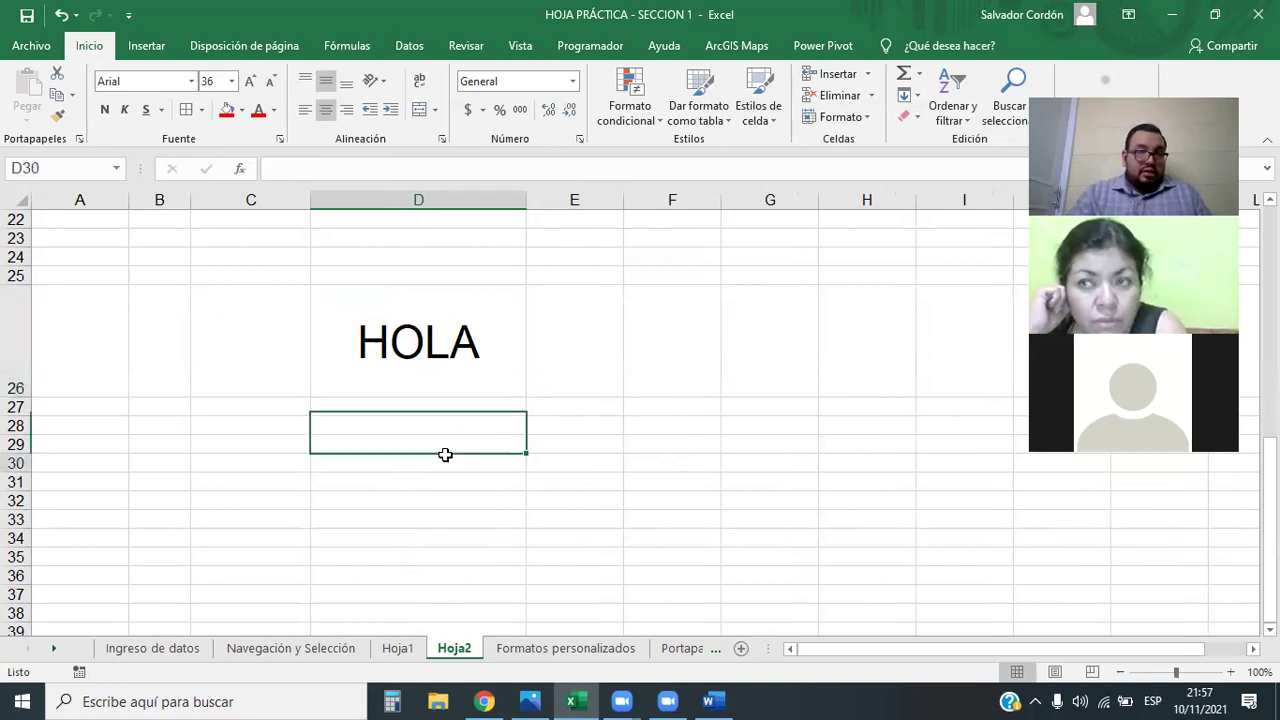
left_click(452, 390)
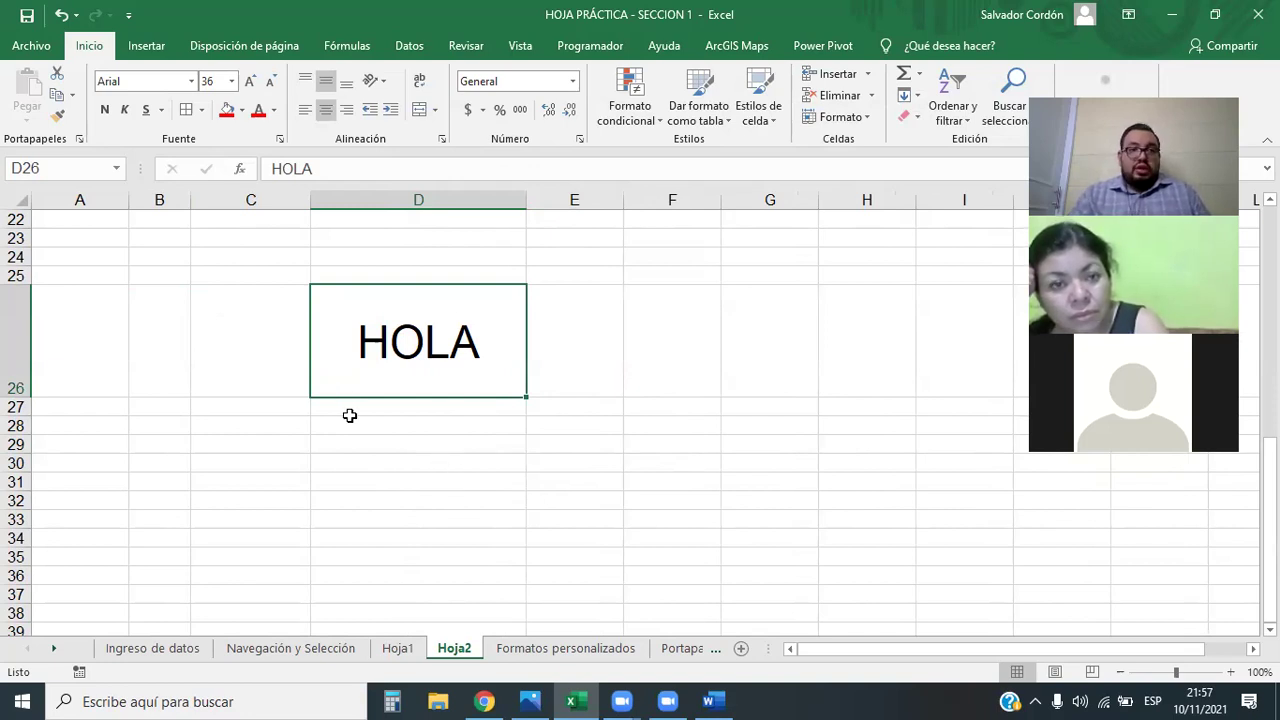
left_click(241, 110)
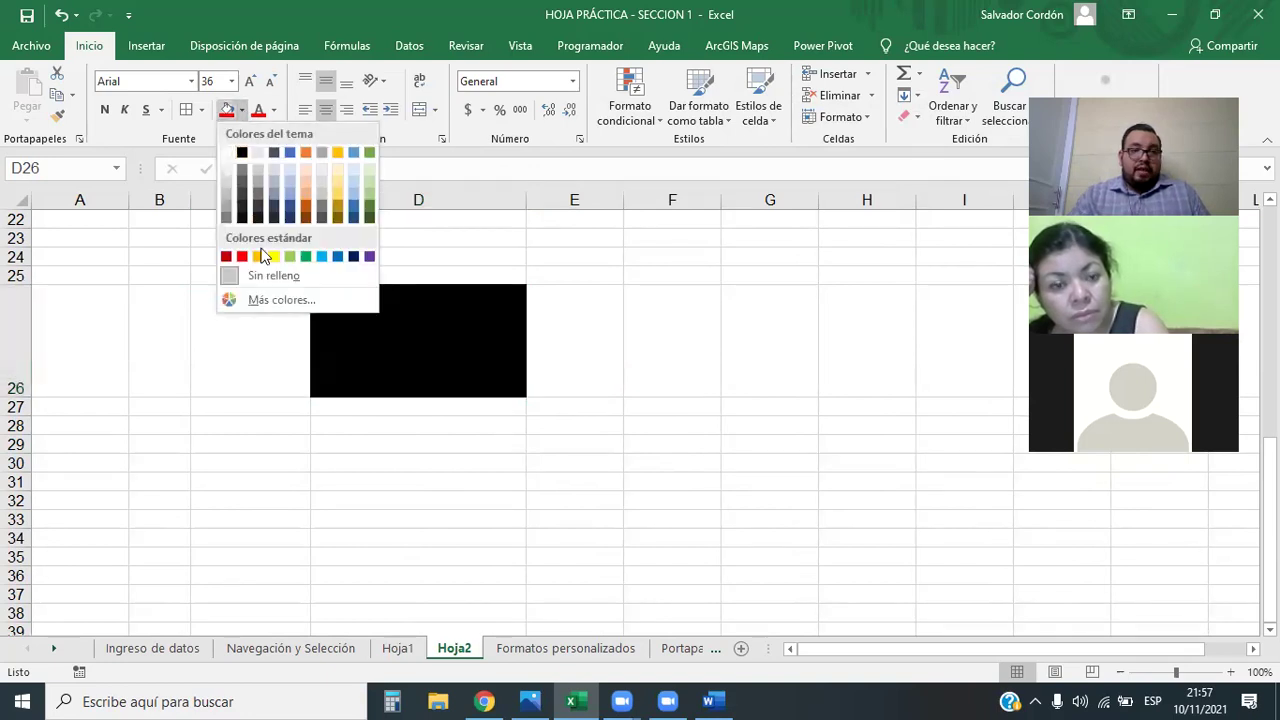
- Fill D26 with a custom dark navy colour, RGB 29, 31, 77
left_click(271, 298)
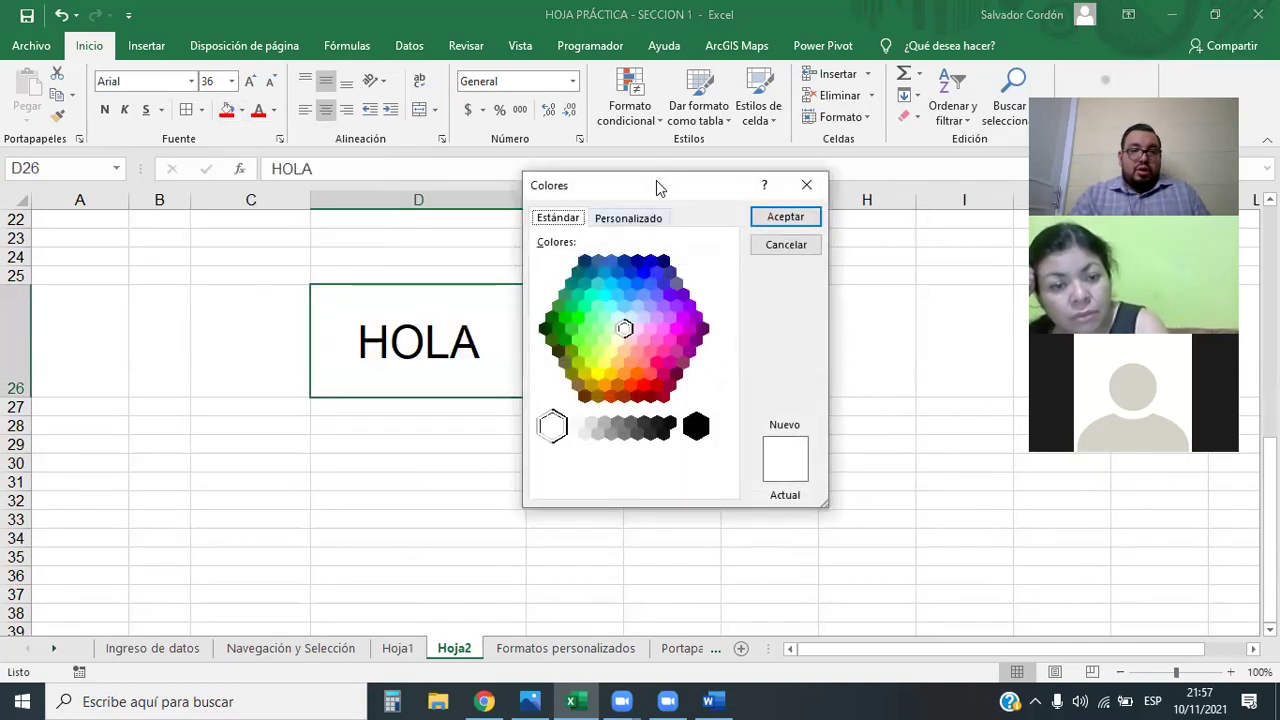
left_click_drag(671, 187, 842, 133)
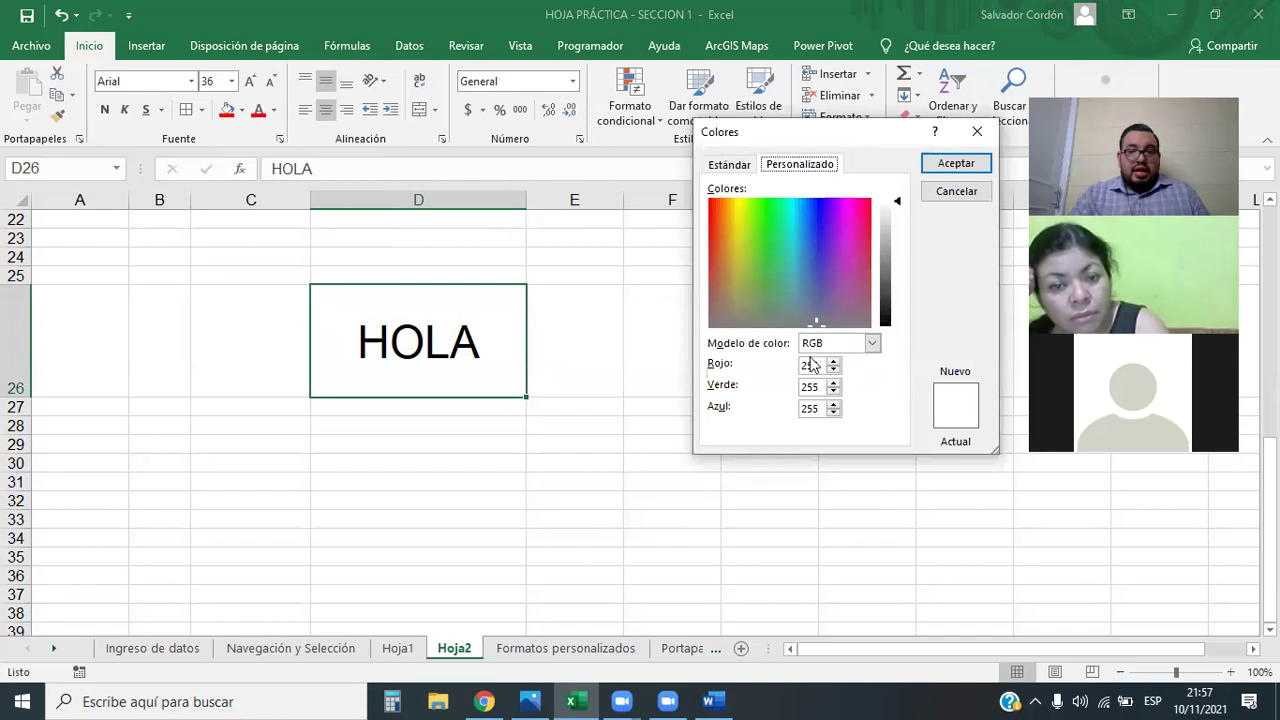
left_click(872, 343)
left_click(874, 343)
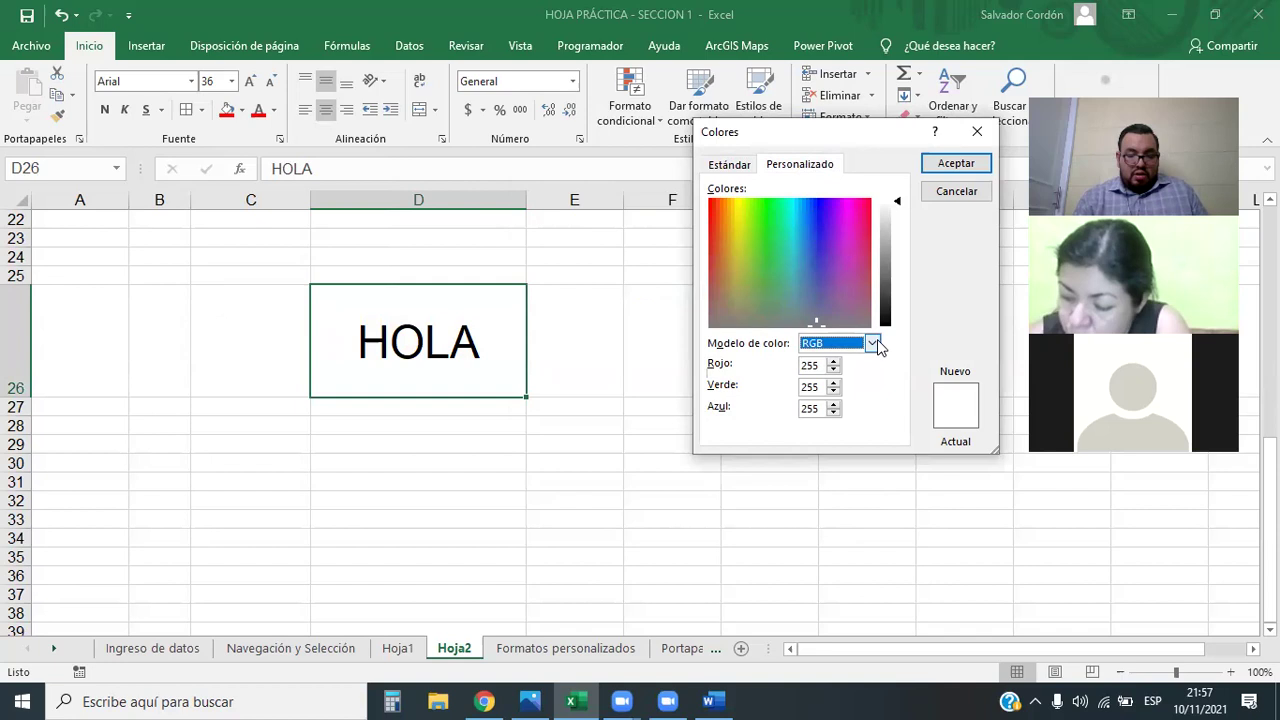
left_click(821, 366)
key("BackSpace")
key("BackSpace")
key("BackSpace")
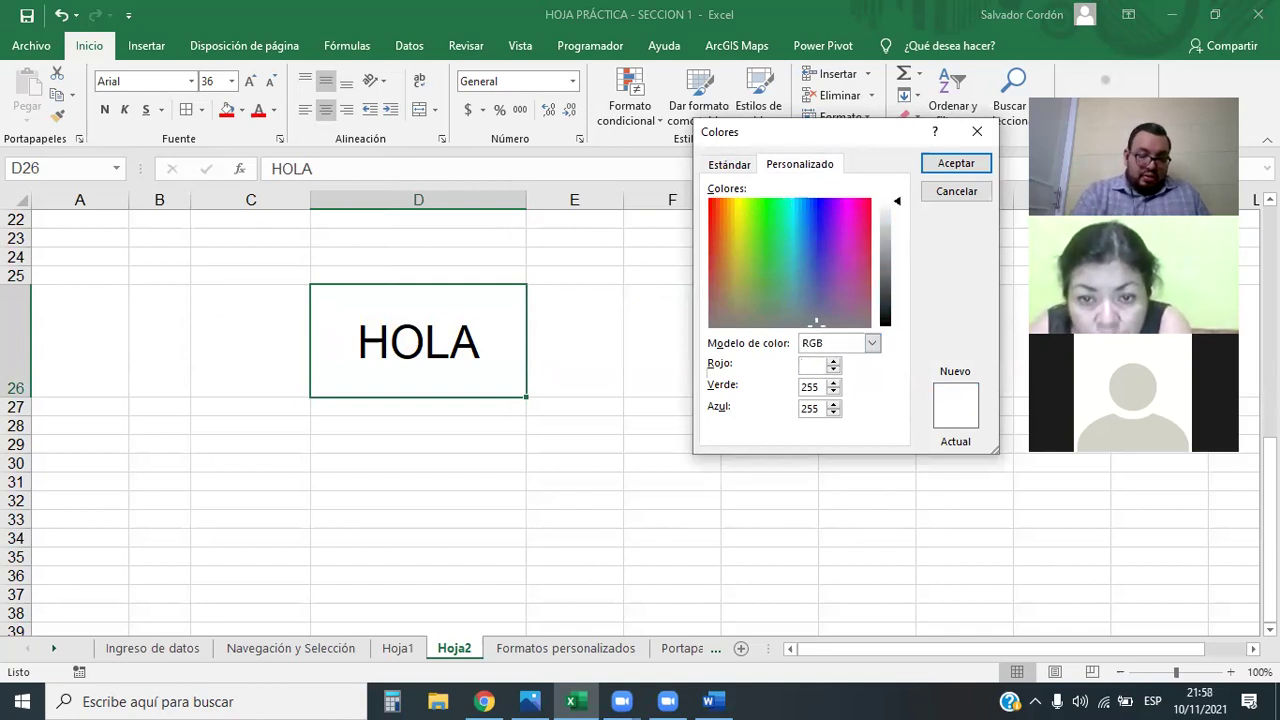
type("29")
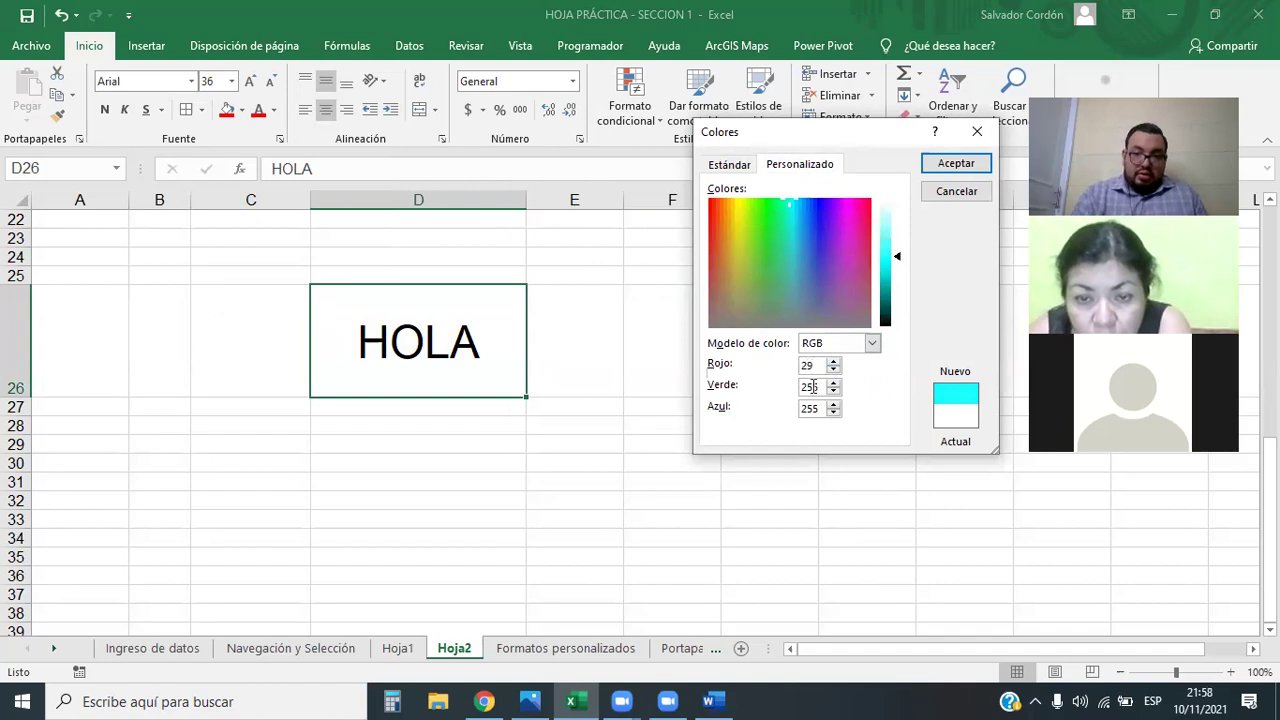
type("31")
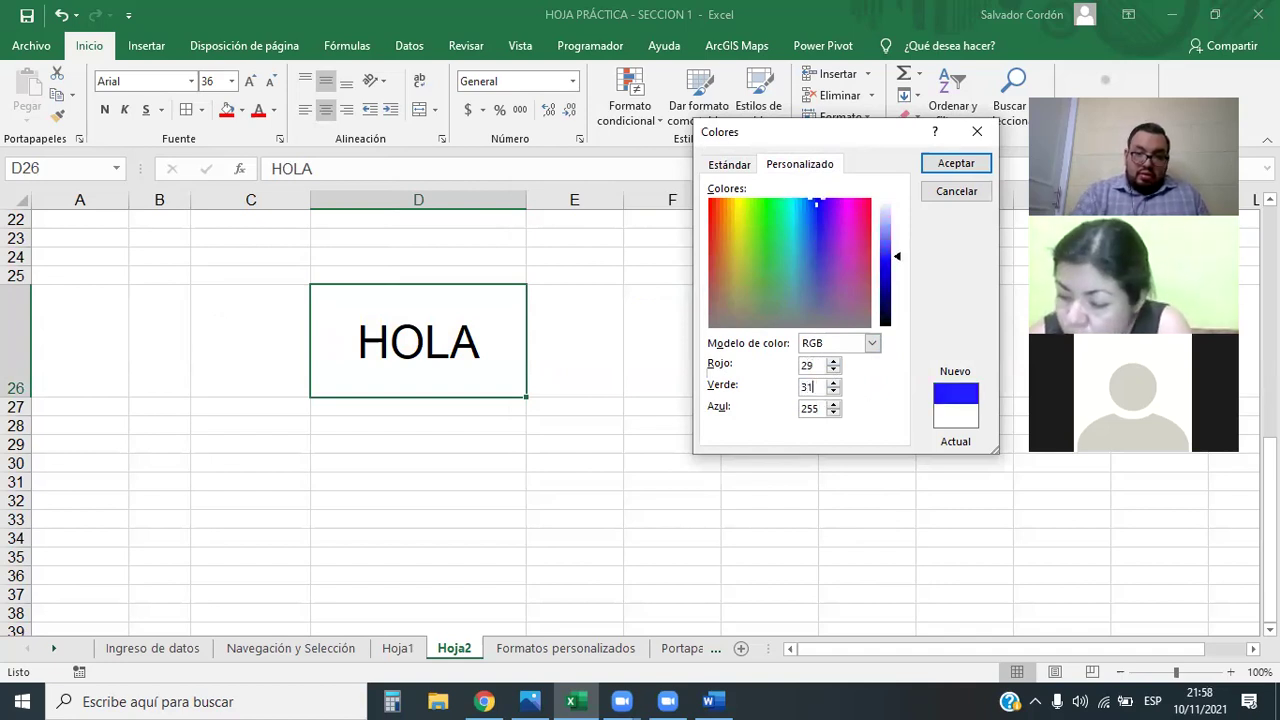
type("77")
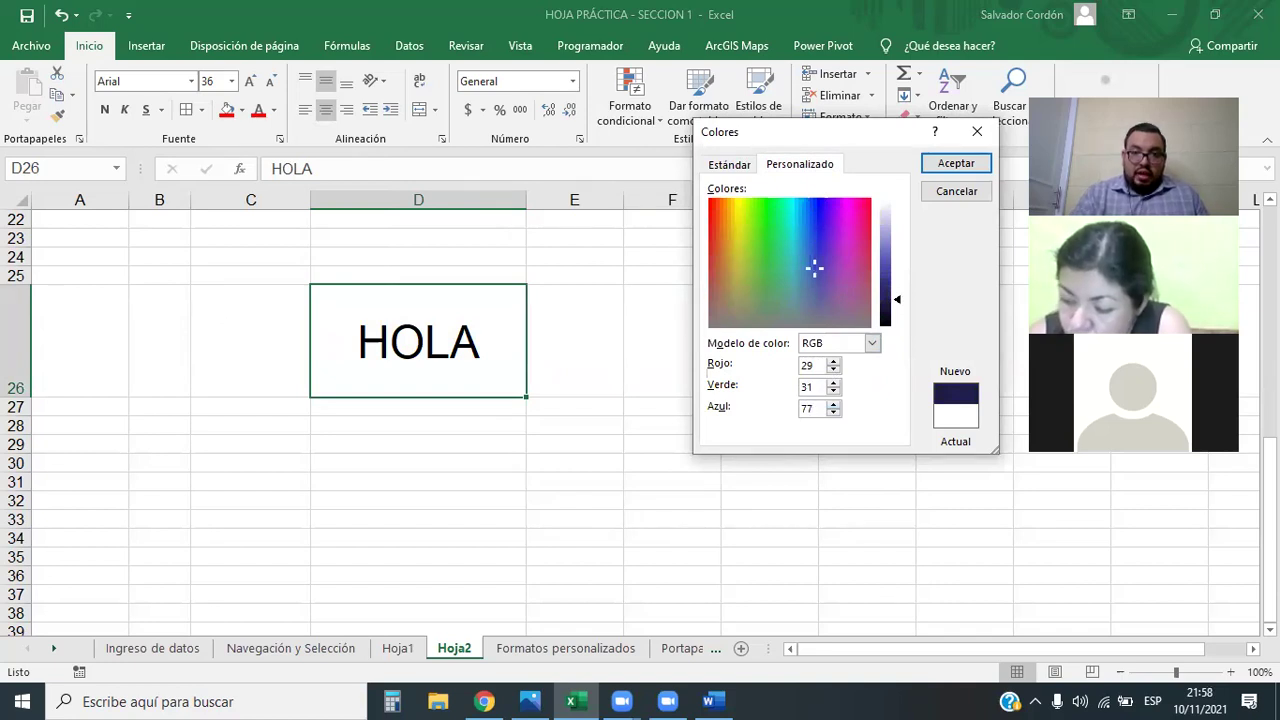
key("Return")
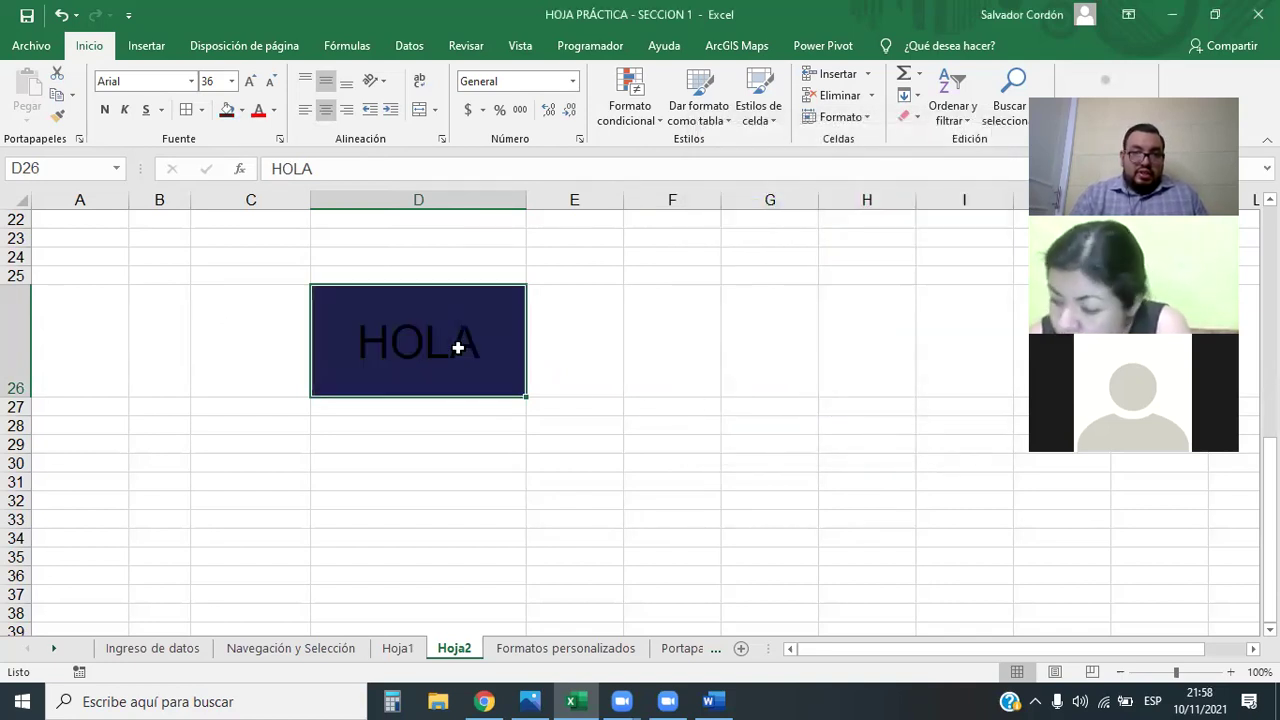
left_click(241, 110)
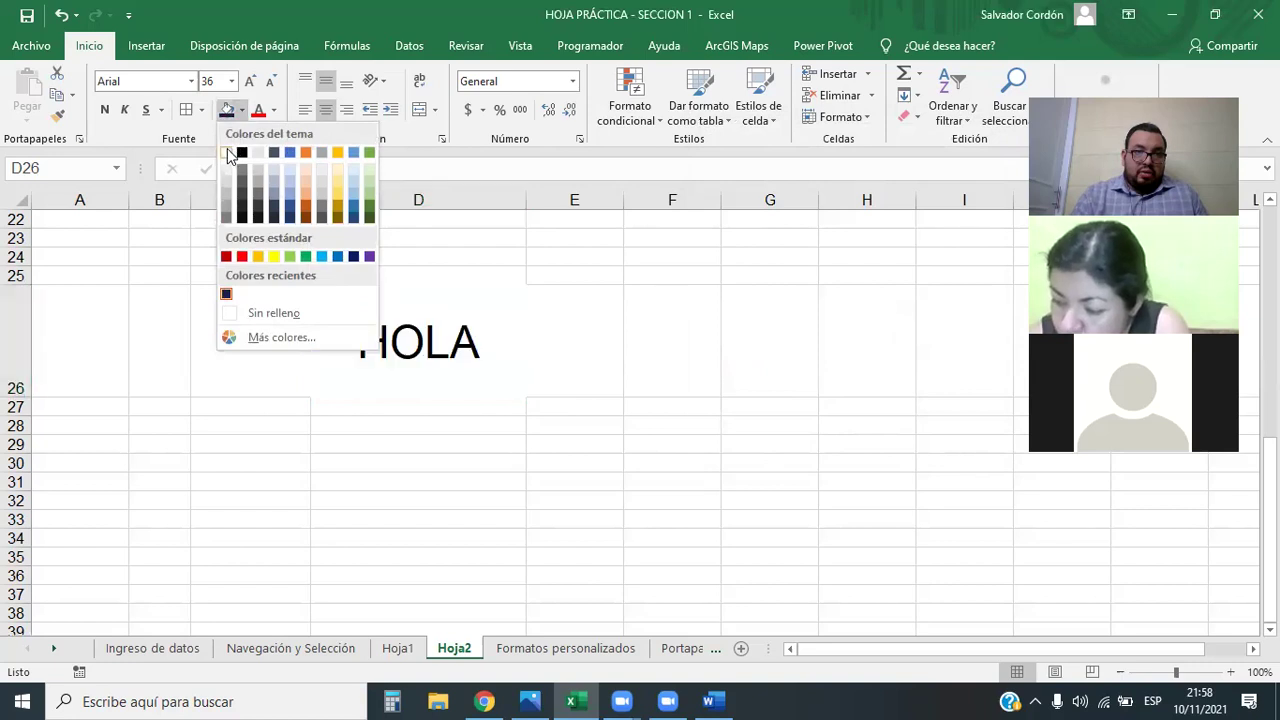
- Make the HOLA text white
left_click(273, 111)
left_click(264, 171)
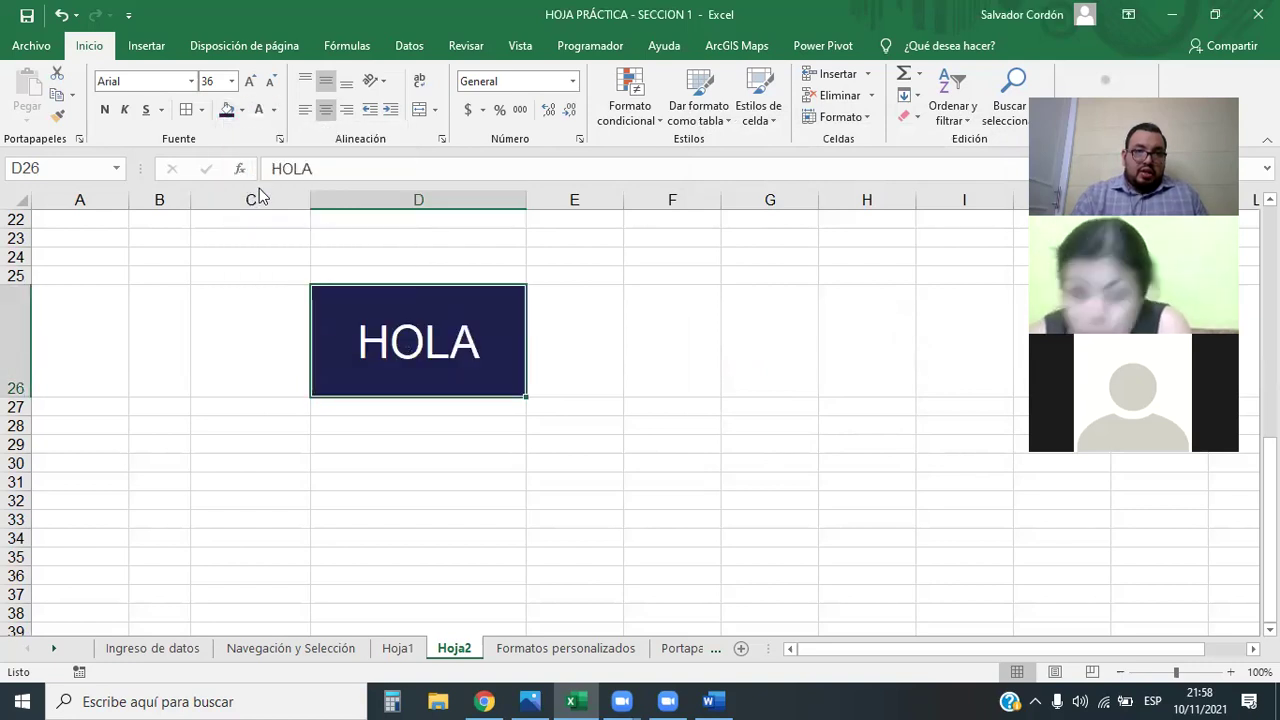
left_click(590, 462)
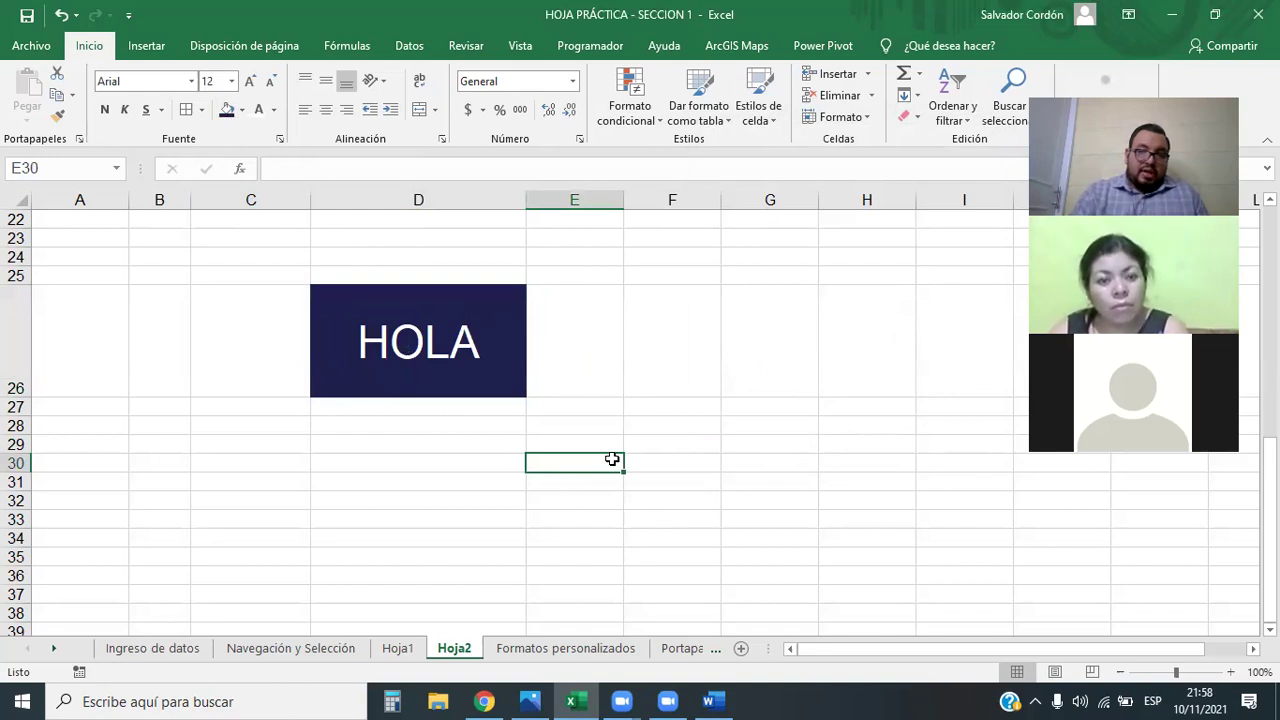
left_click(522, 367)
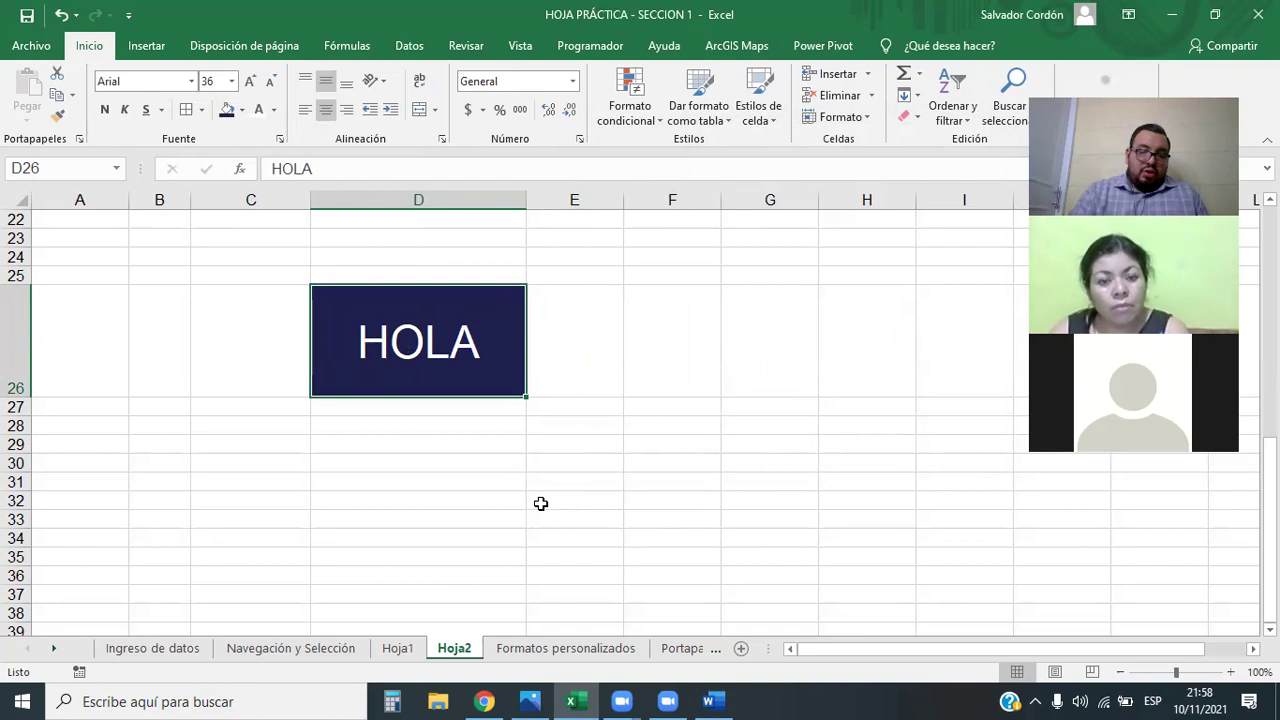
- Change the D26 fill to dark slate grey, RGB 49, 57, 69
left_click(242, 110)
left_click(281, 337)
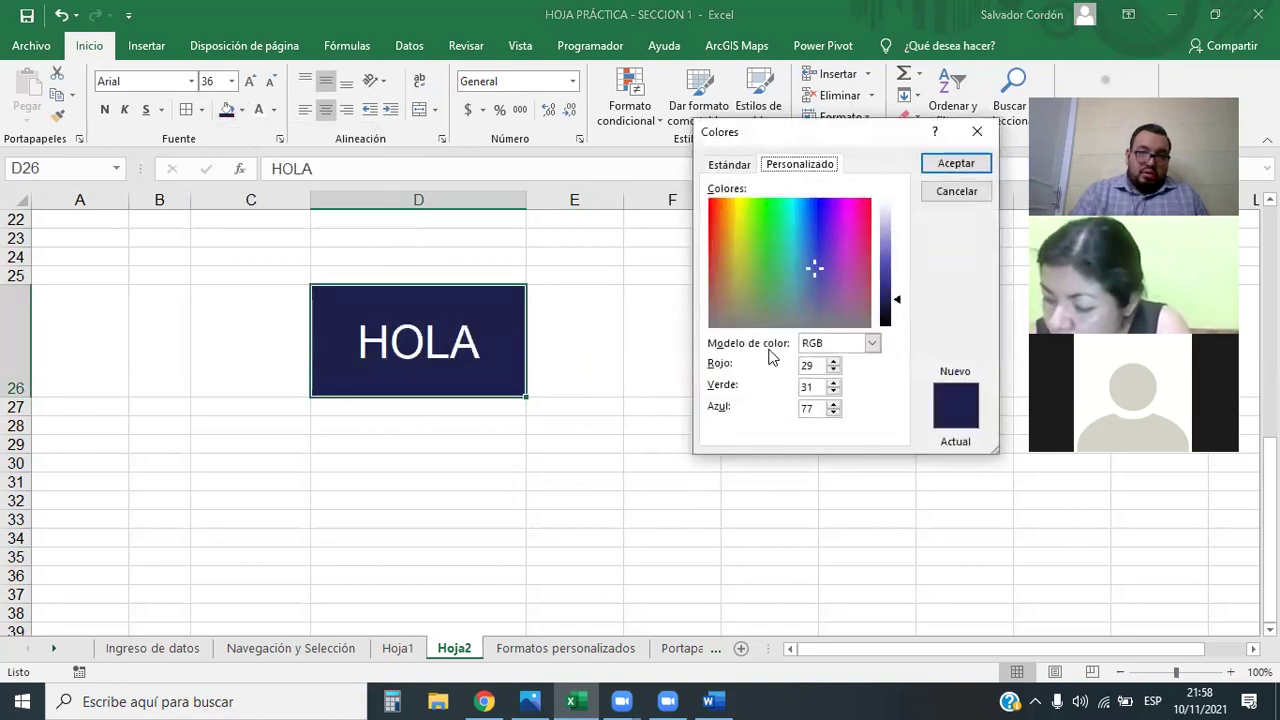
left_click(822, 365)
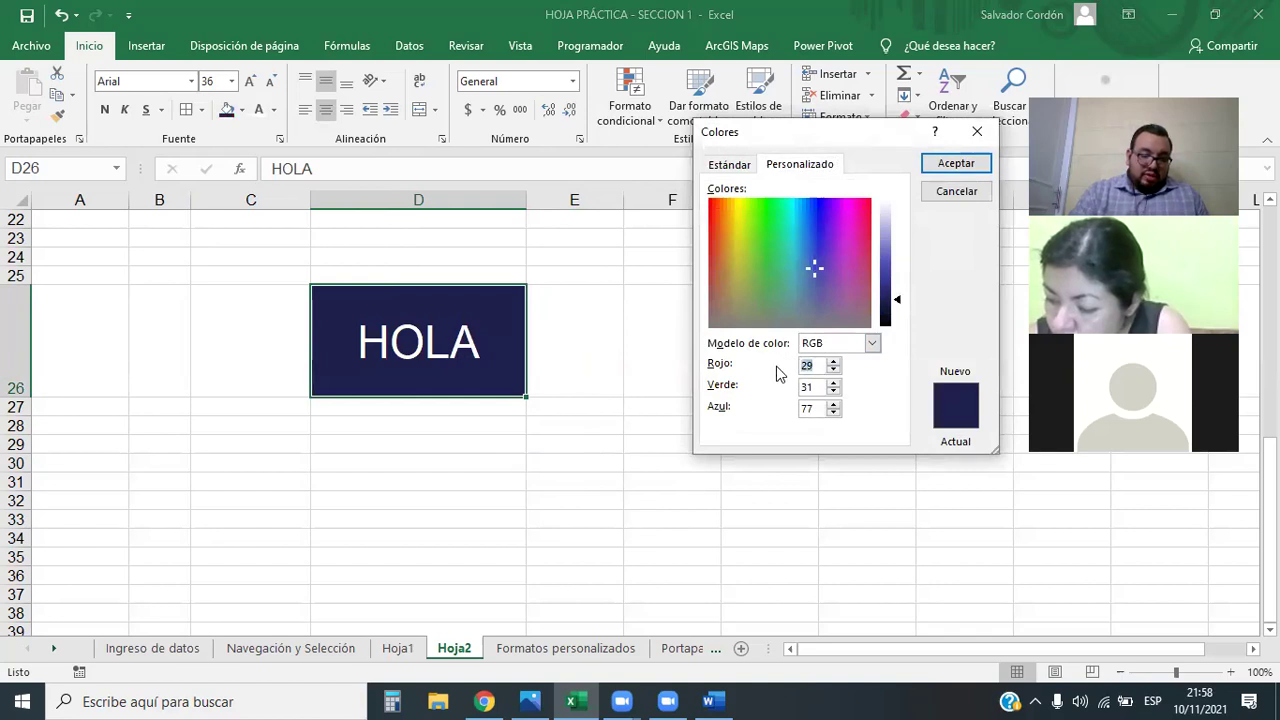
type("49")
key("Tab")
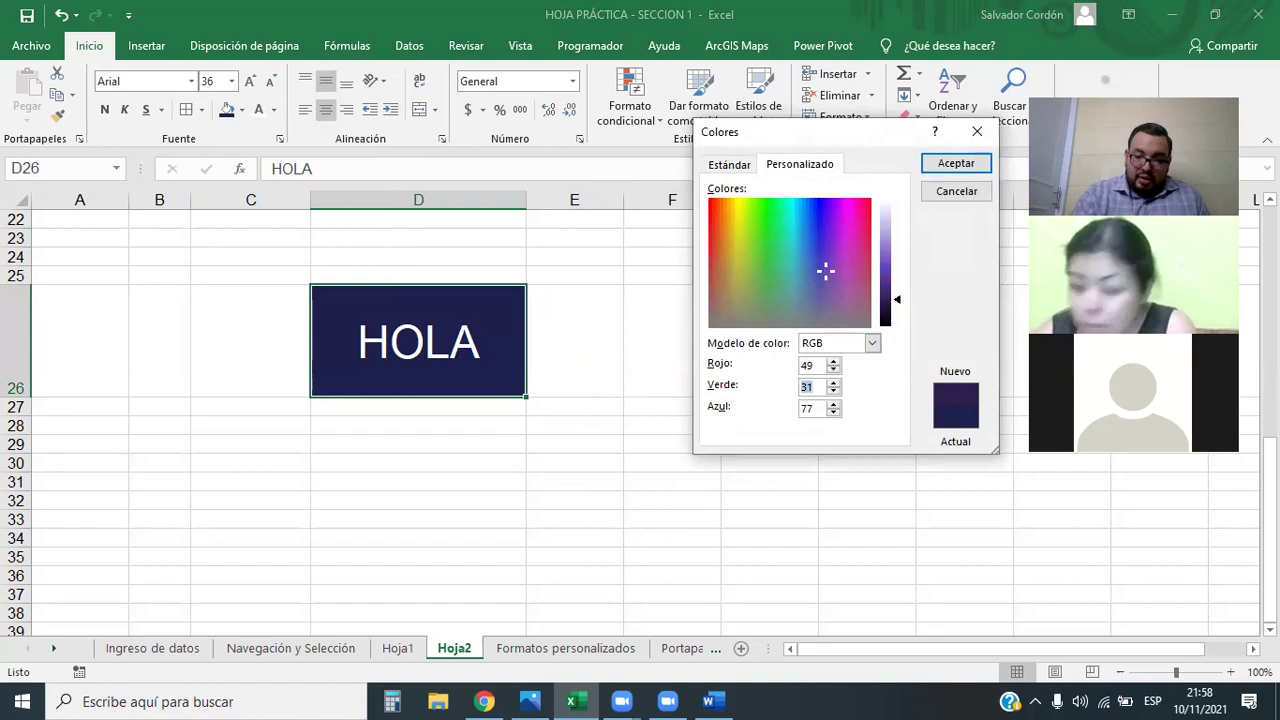
type("57")
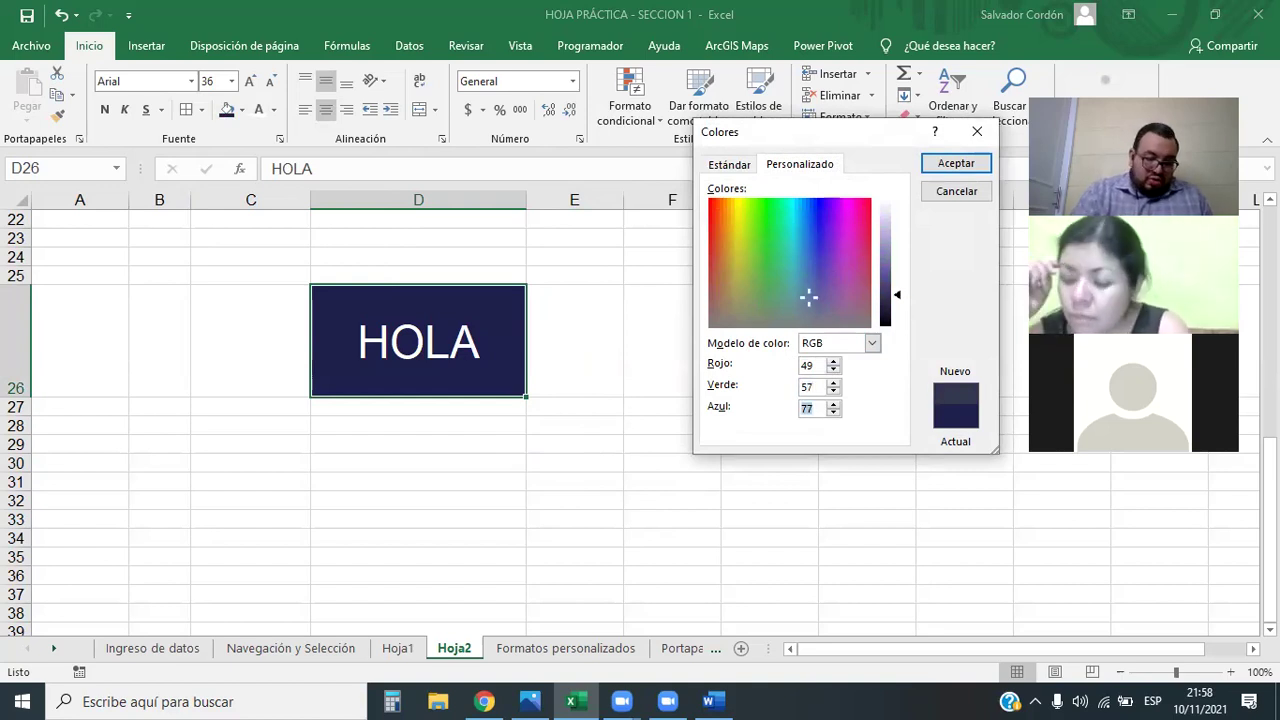
type("69")
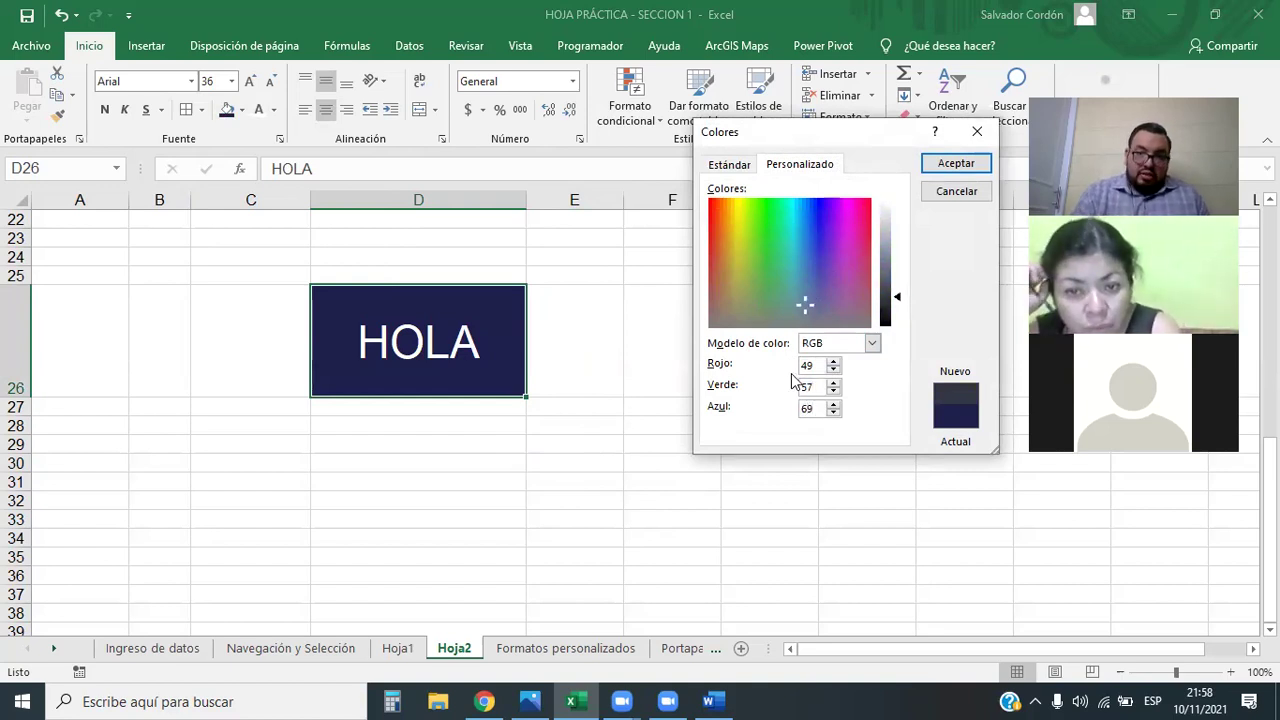
key("Return")
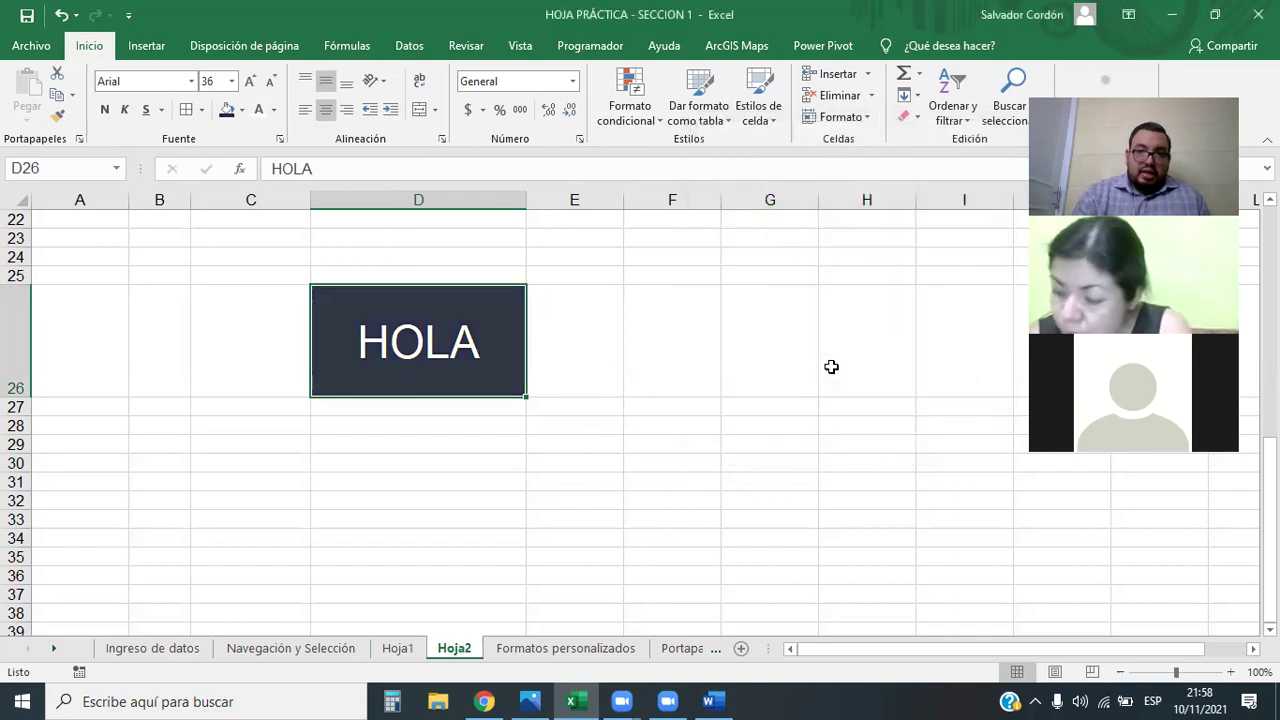
left_click(714, 474)
left_click_drag(446, 348, 490, 366)
left_click(510, 459)
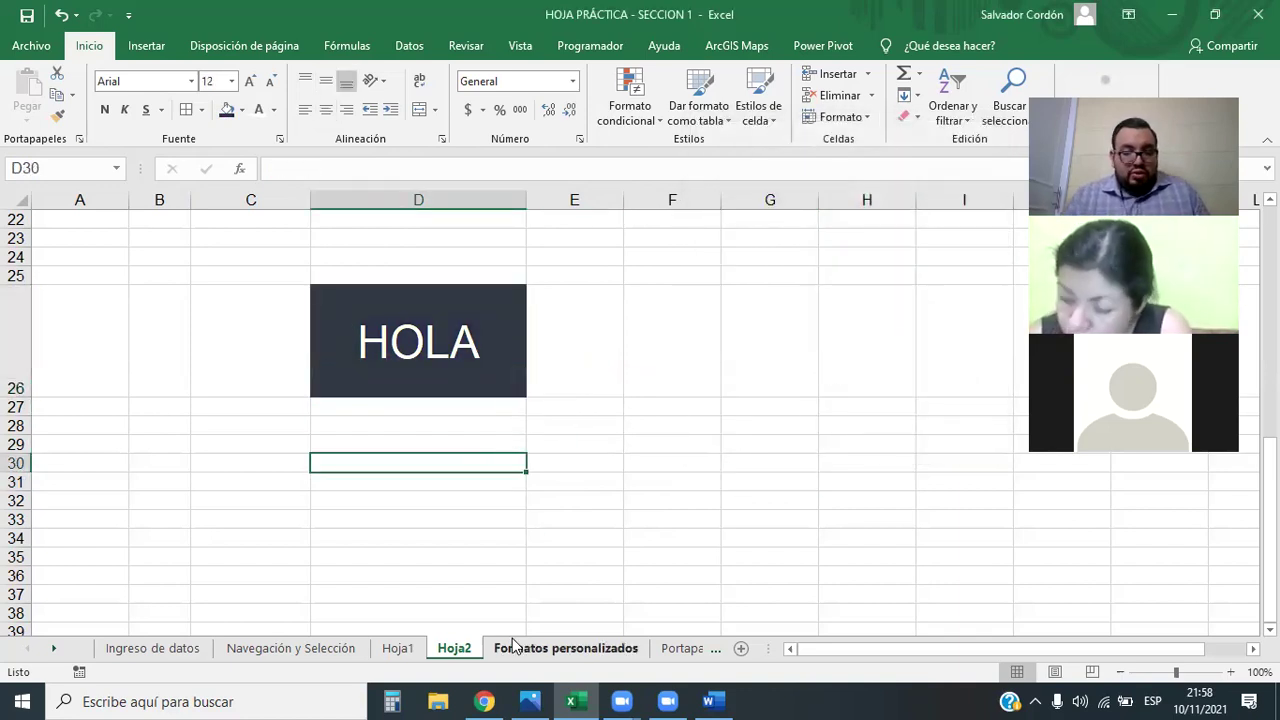
- In Chrome, search 'LOGO DE EL SALVADOR' in a new tab
left_click(484, 695)
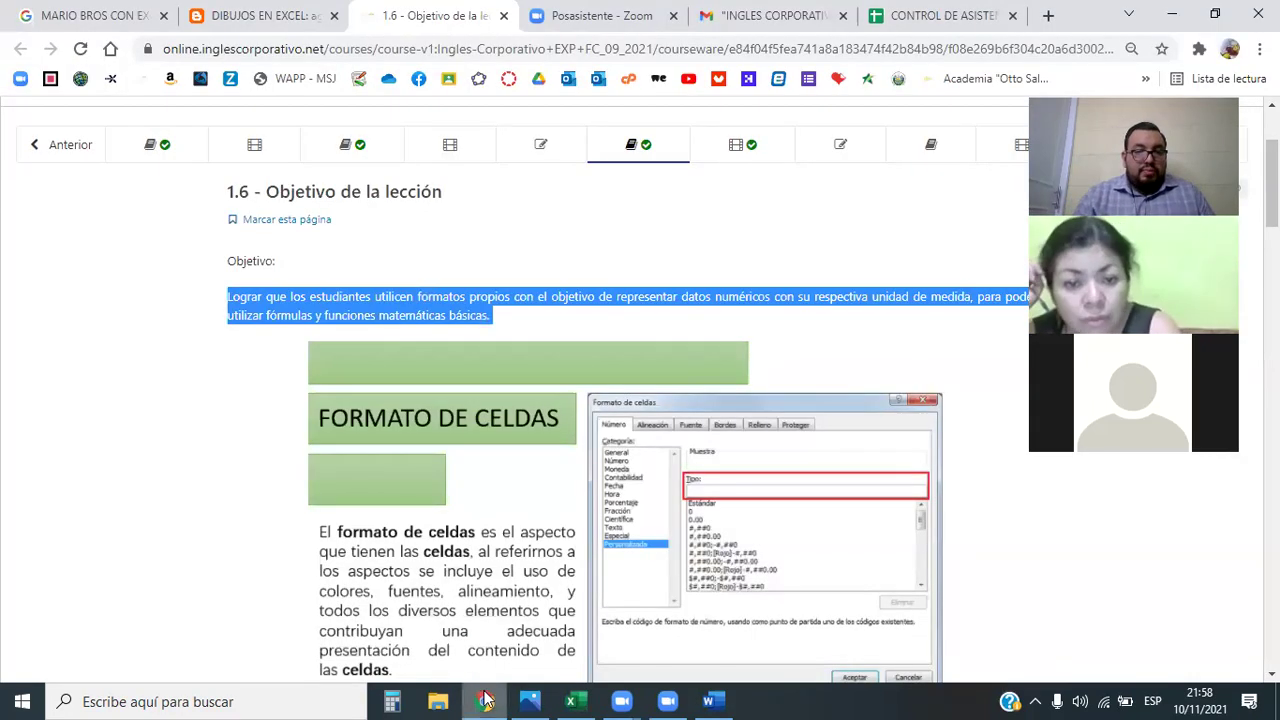
left_click(484, 695)
left_click(484, 698)
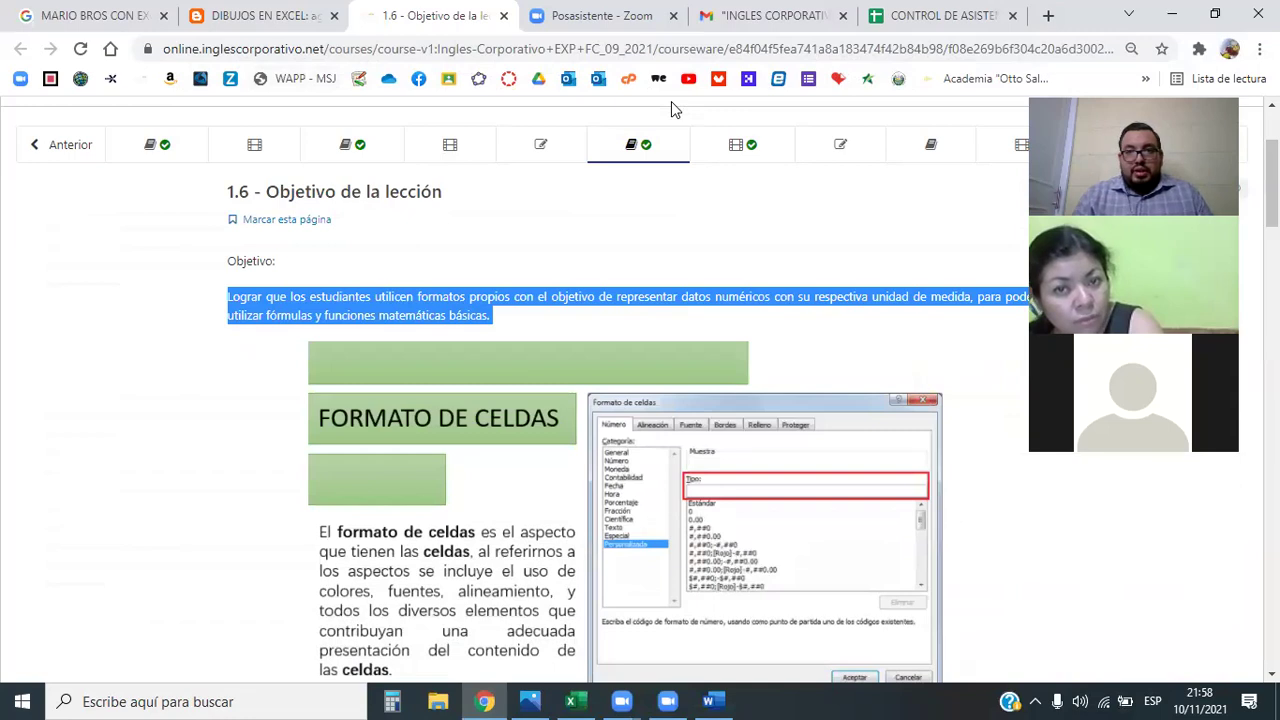
key("ctrl+t")
left_click(850, 45)
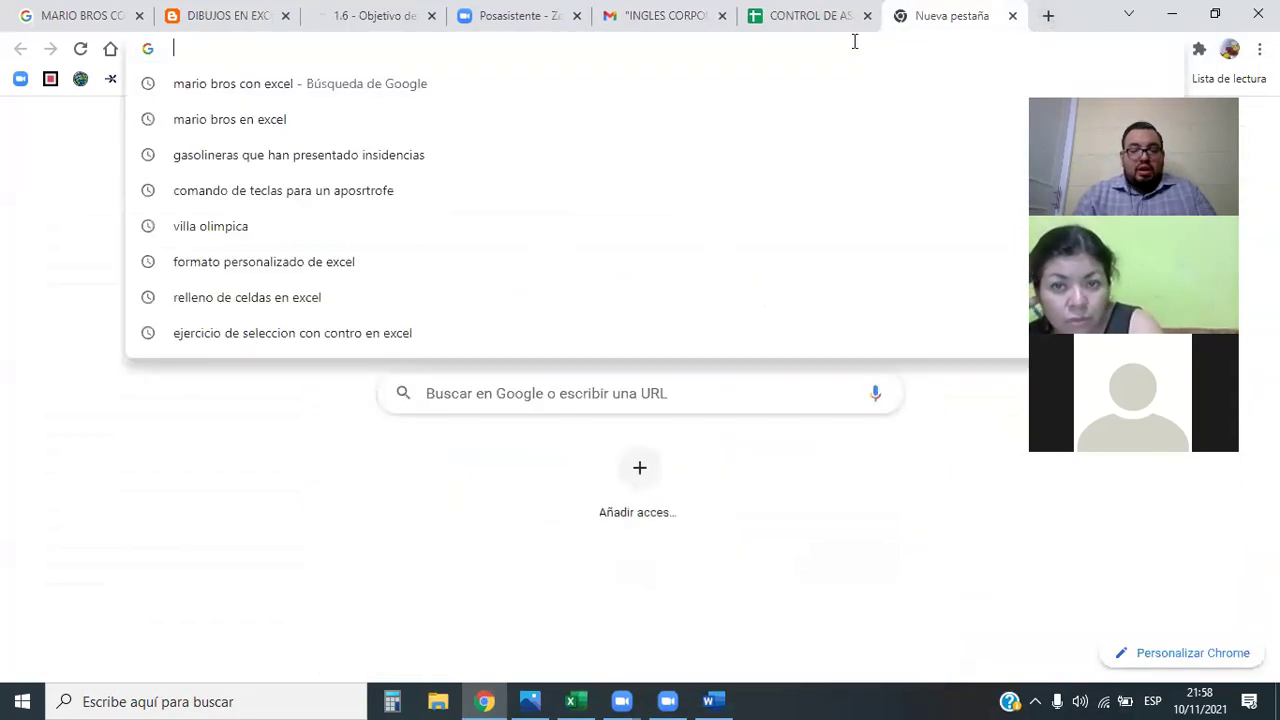
type("LOGO DE EL SAL")
key("Down")
key("Down")
key("Up")
key("Up")
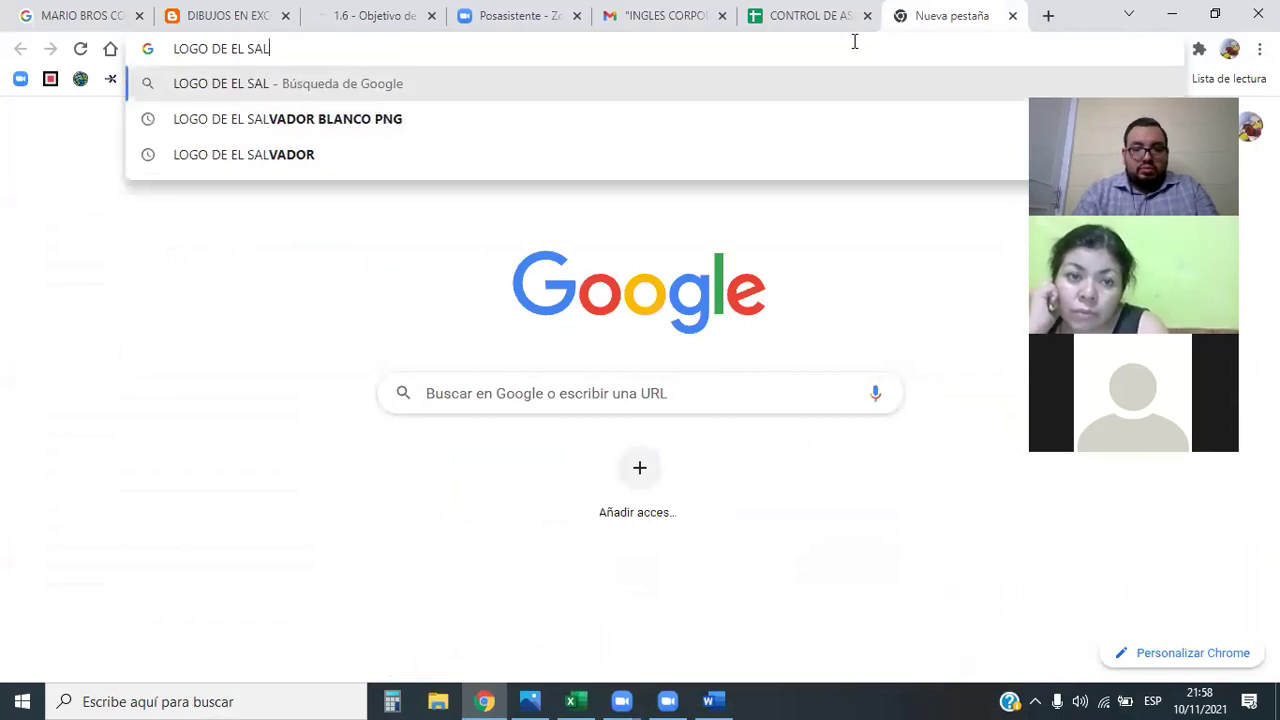
key("Down")
key("Down")
key("Return")
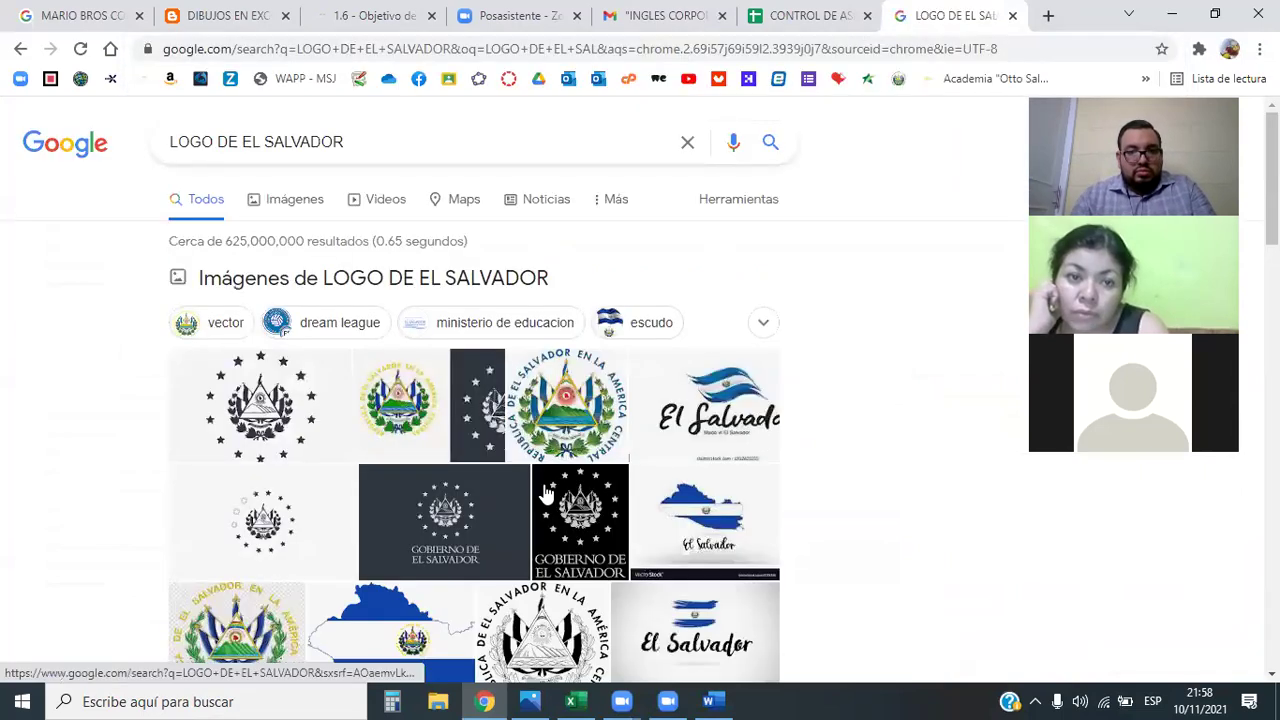
- Preview the dark Gobierno de El Salvador logo among image results, then return to Excel
scroll(503, 350, "down", 3)
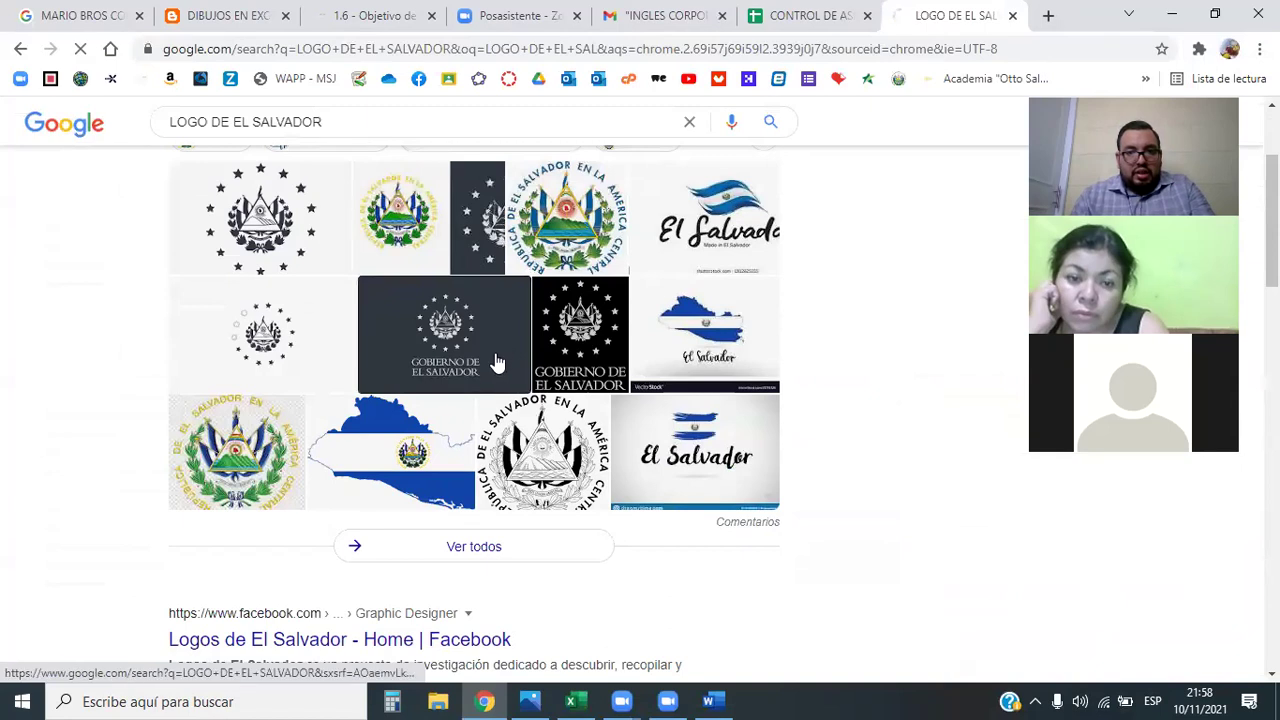
left_click(497, 365)
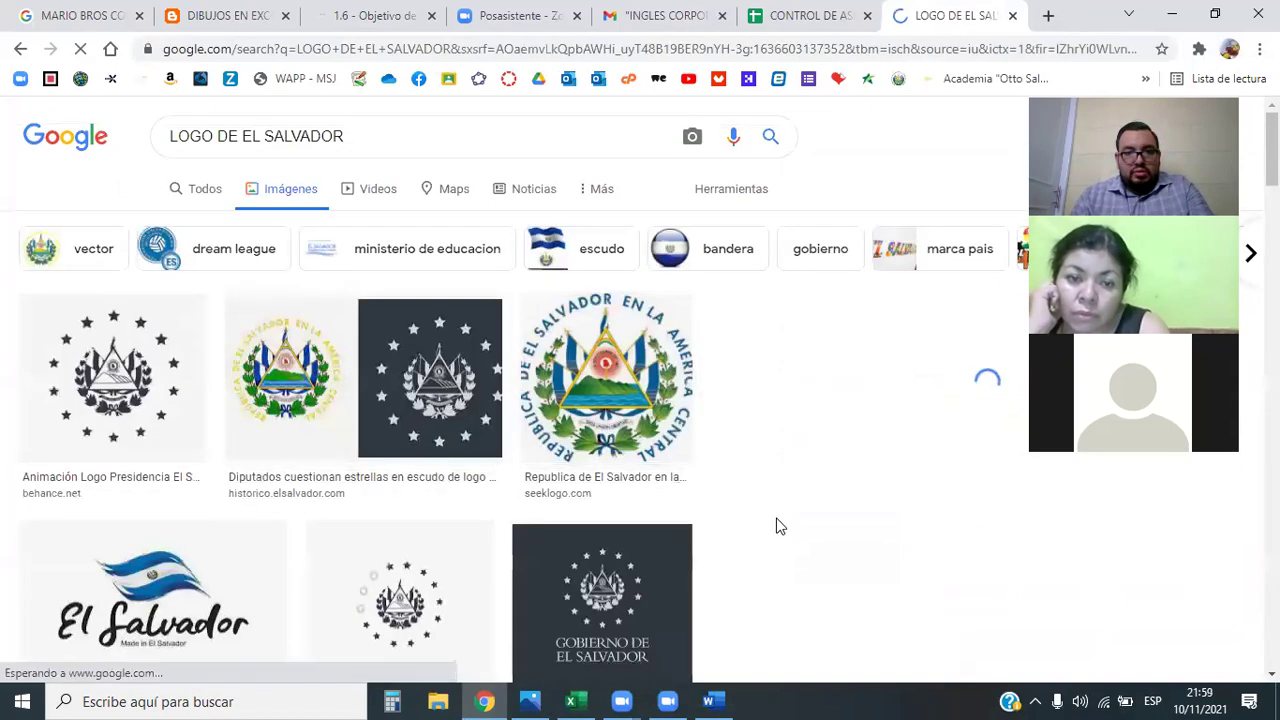
scroll(772, 518, "down", 2)
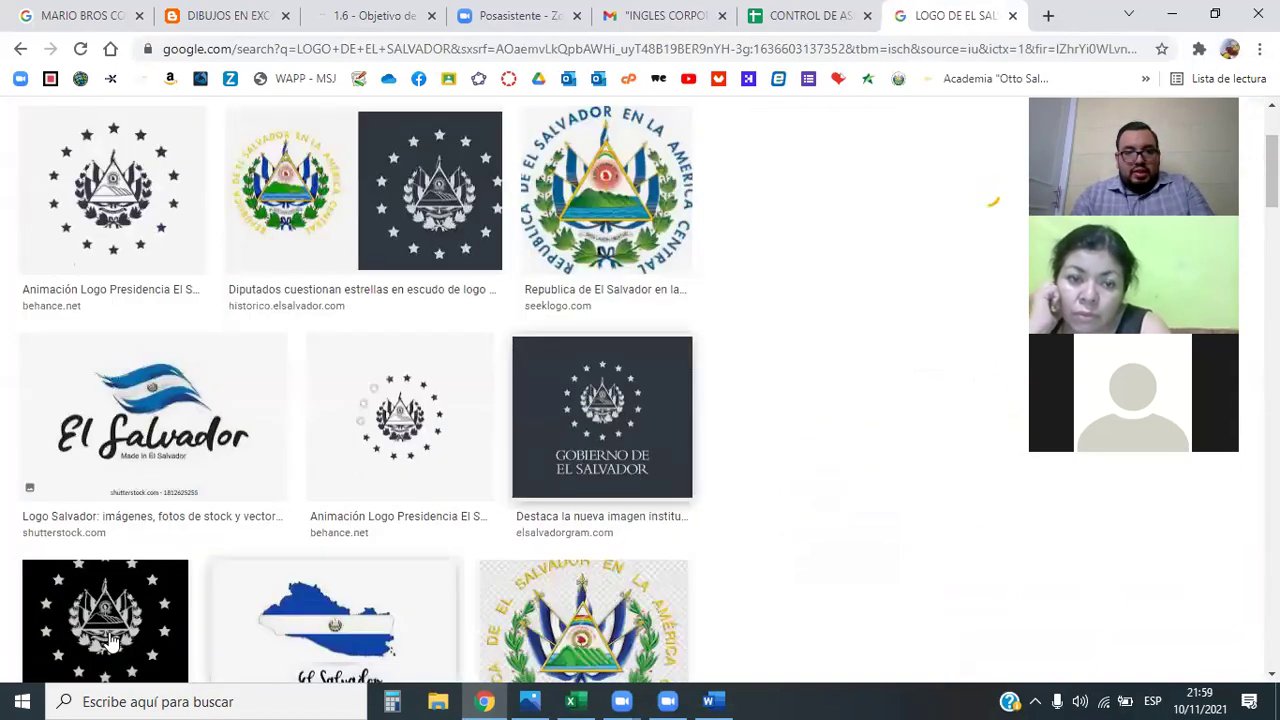
scroll(350, 450, "down", 2)
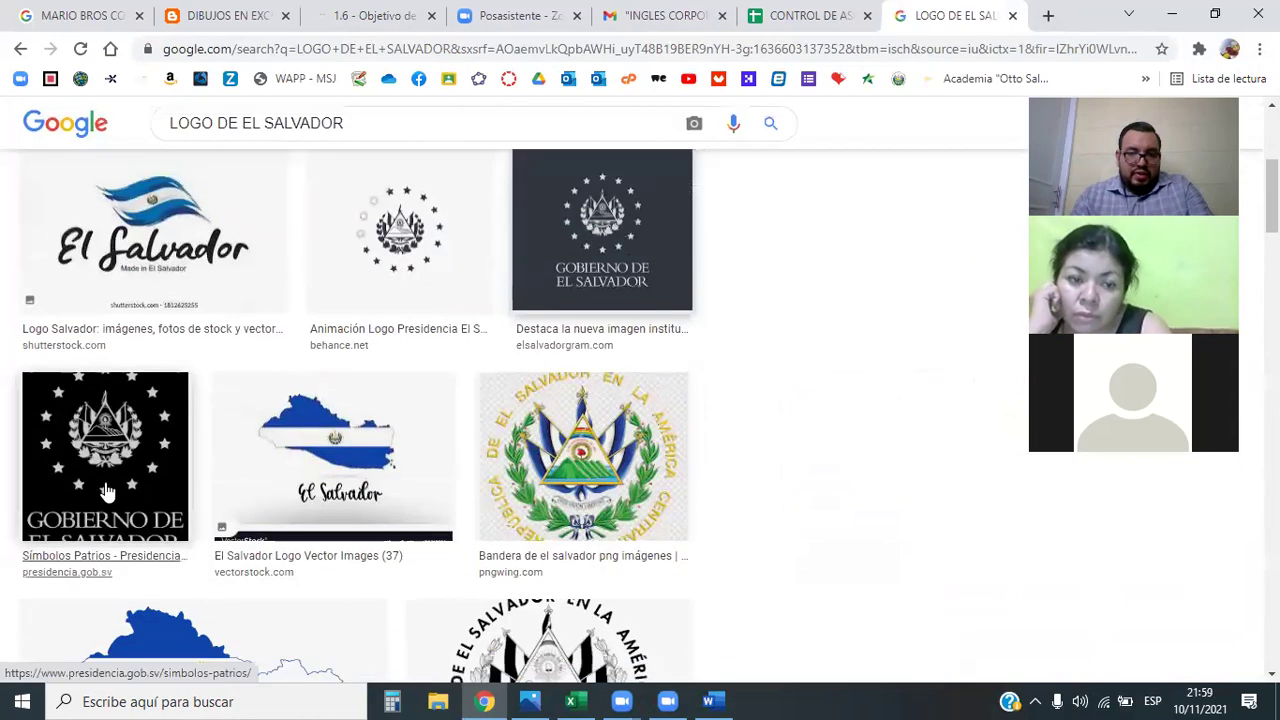
left_click(600, 280)
scroll(880, 370, "down", 2)
scroll(900, 380, "up", 2)
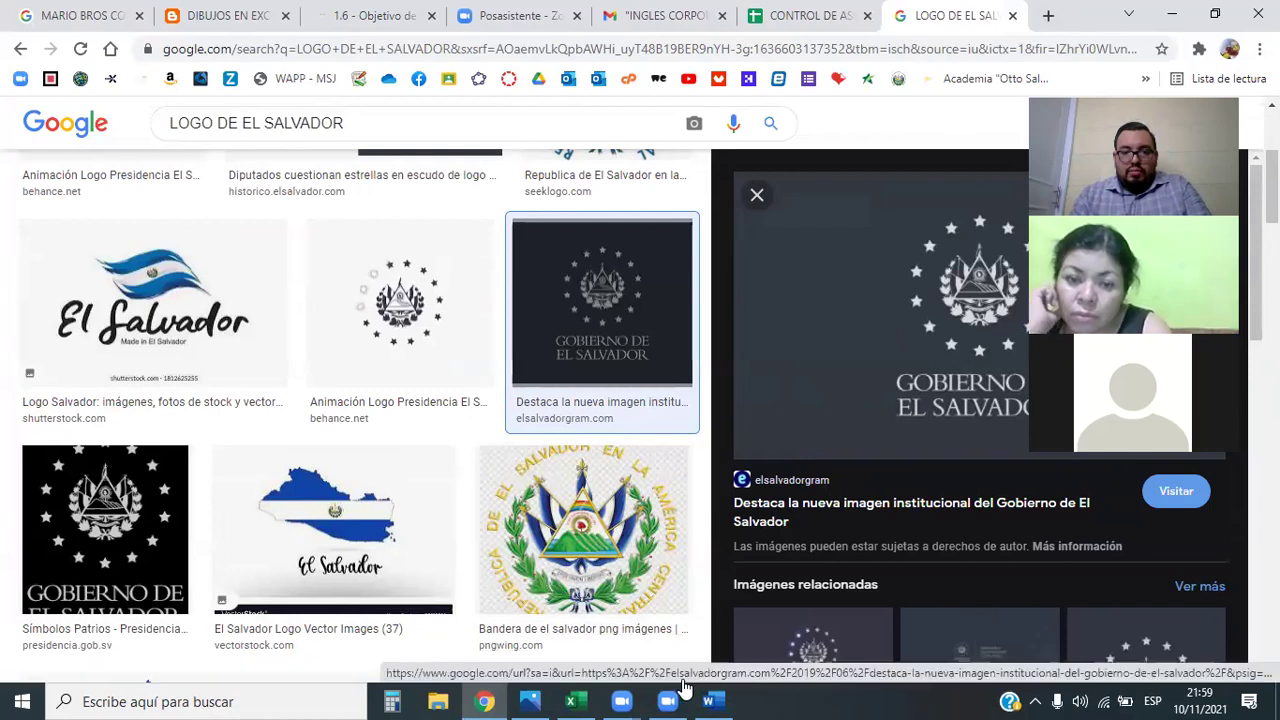
left_click(574, 699)
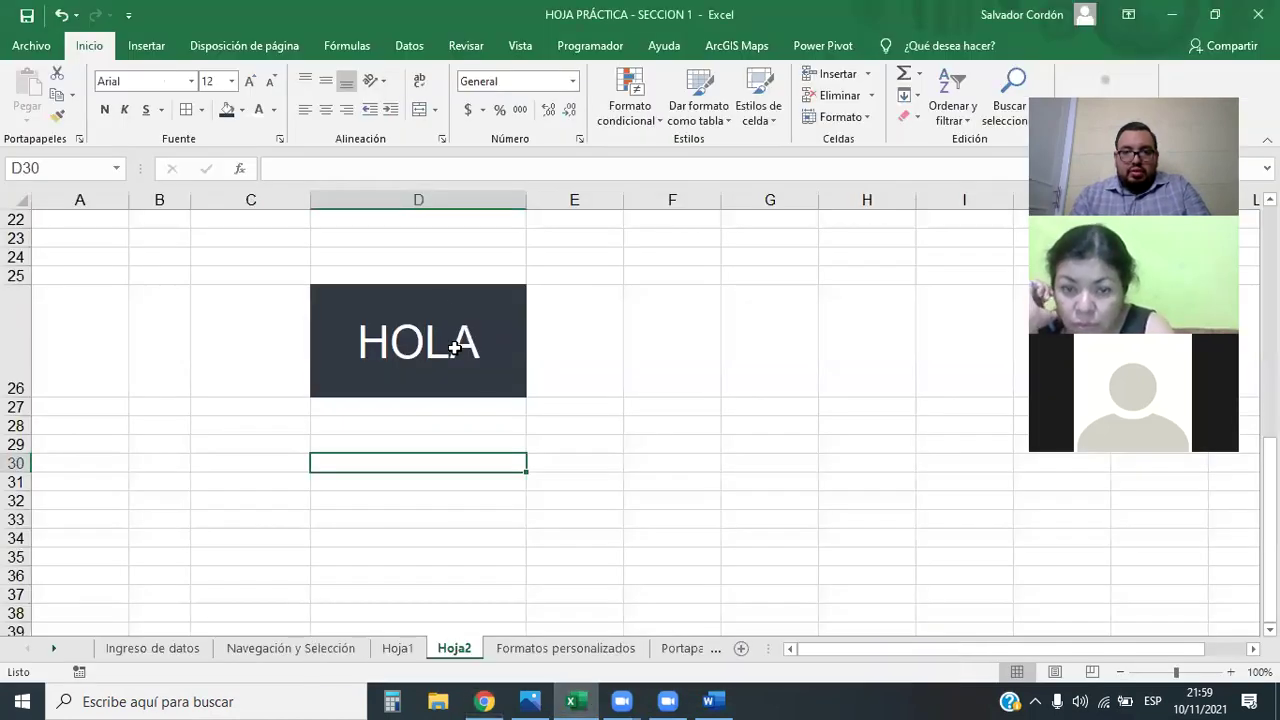
- Dock Excel on the left half of the screen and Chrome's logo preview on the right
mouse_move(793, 8)
left_mouse_down()
mouse_move(695, 28)
mouse_move(339, 189)
left_mouse_up()
left_click_drag(105, 206, 2, 210)
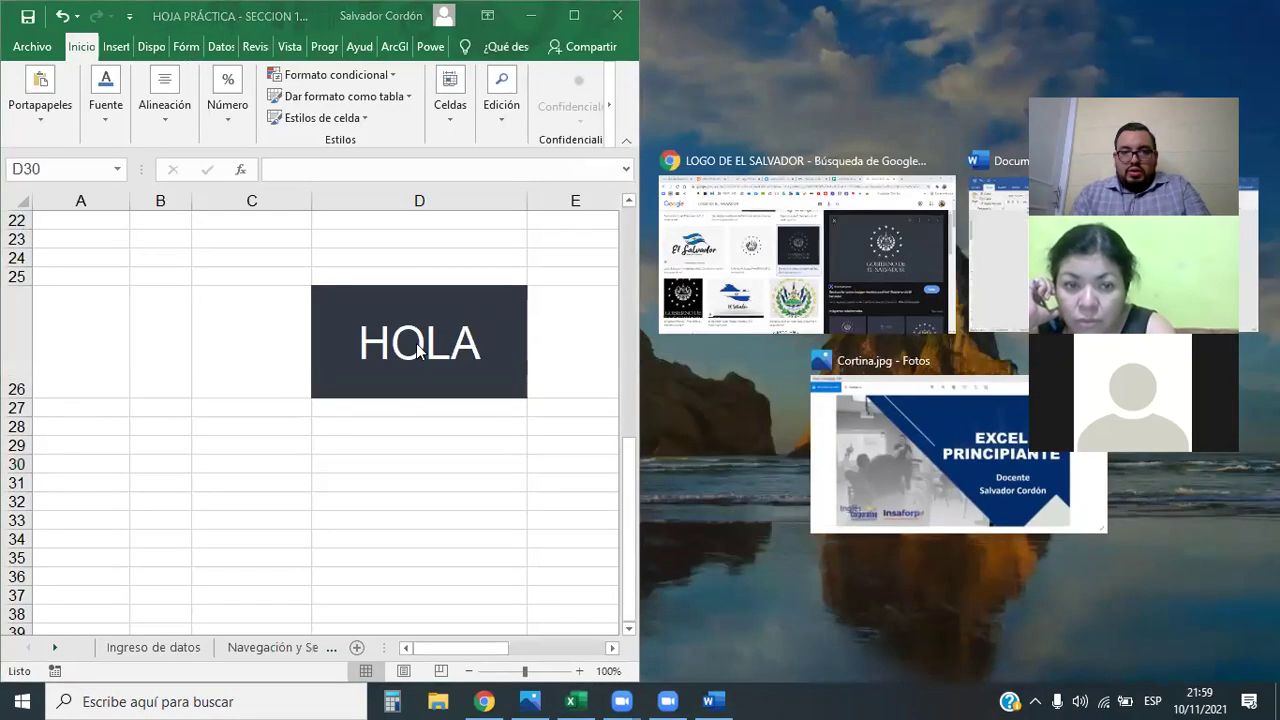
left_click(958, 340)
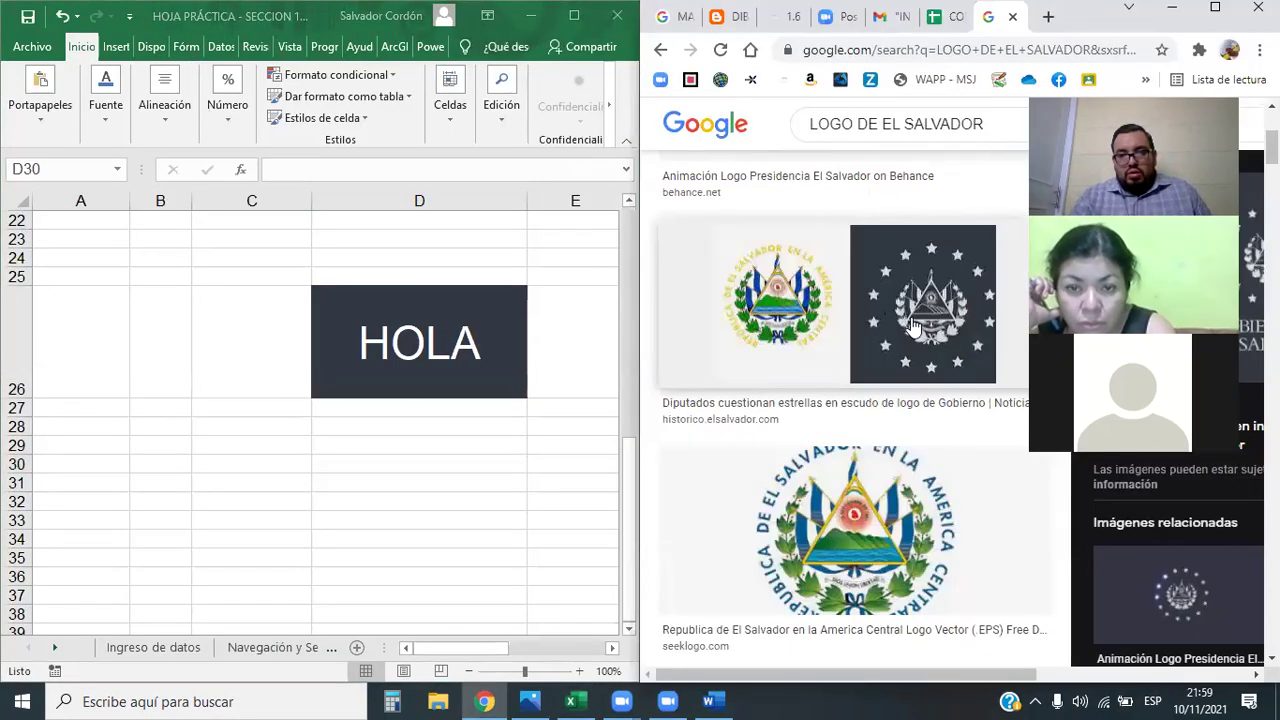
left_click_drag(985, 677, 1050, 677)
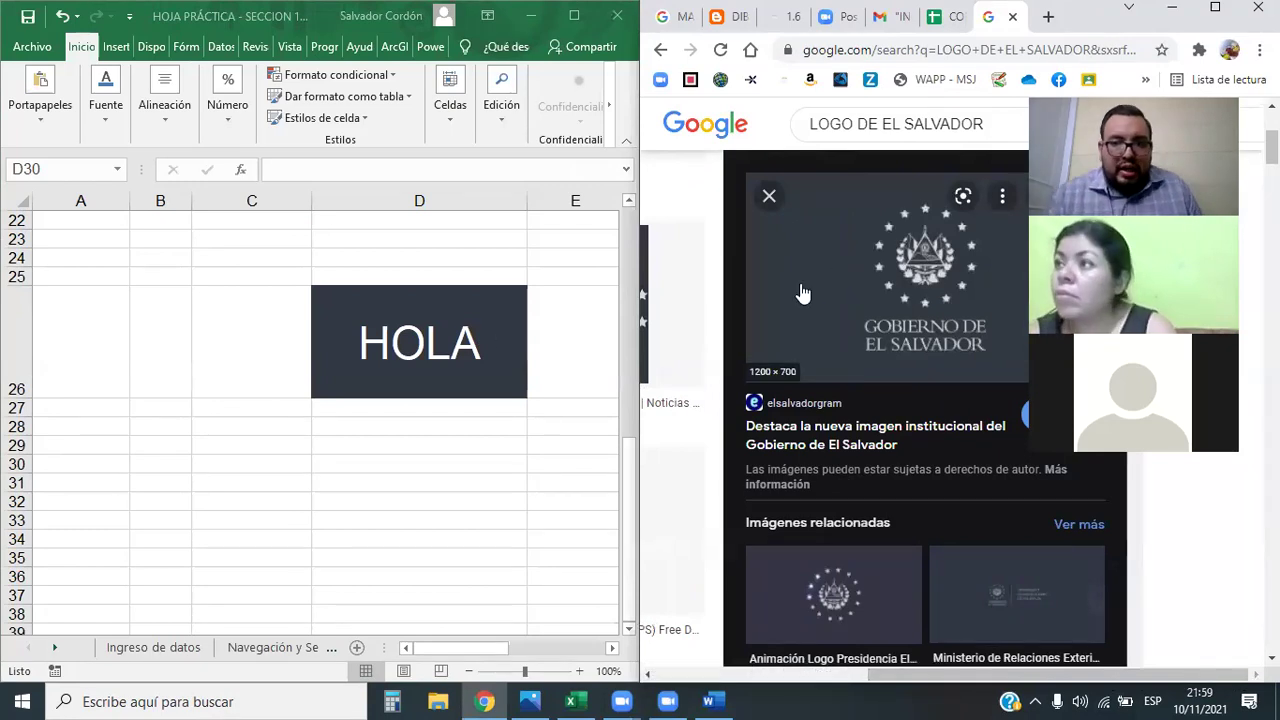
- Fill the HOLA cell with the custom dark slate colour RGB 49, 57, 69
left_click(104, 118)
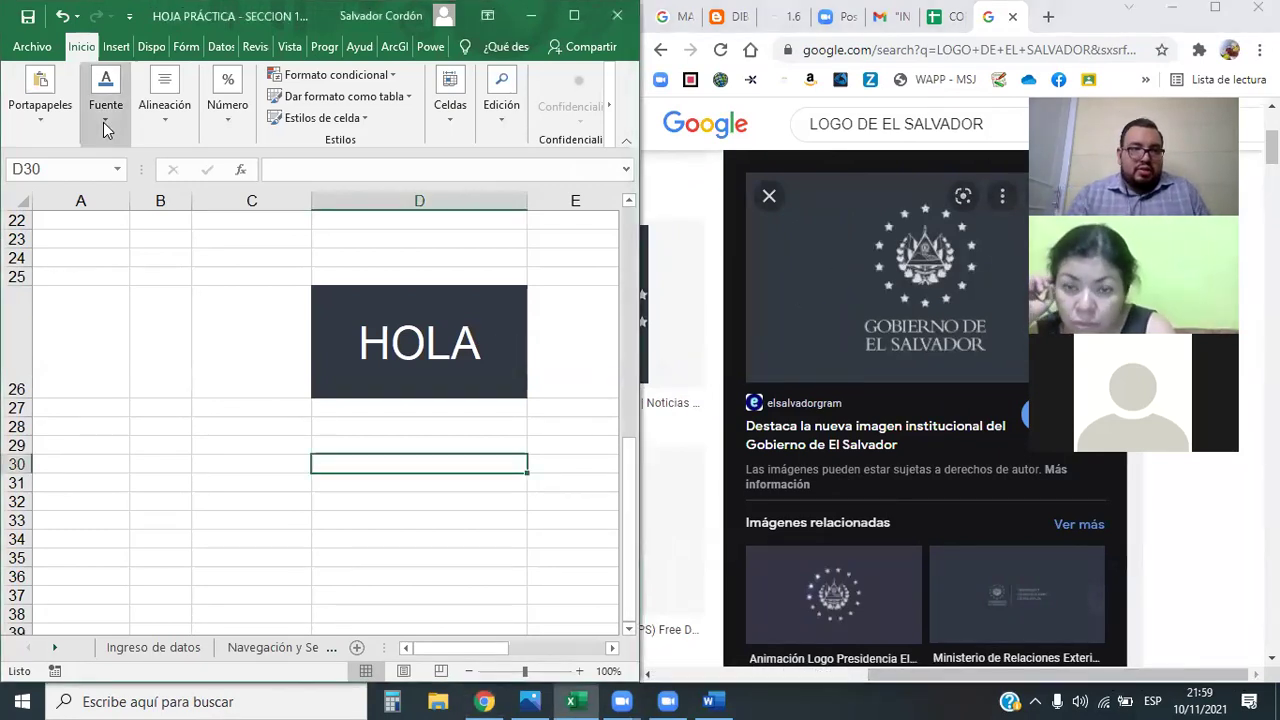
left_click(456, 350)
left_click(105, 110)
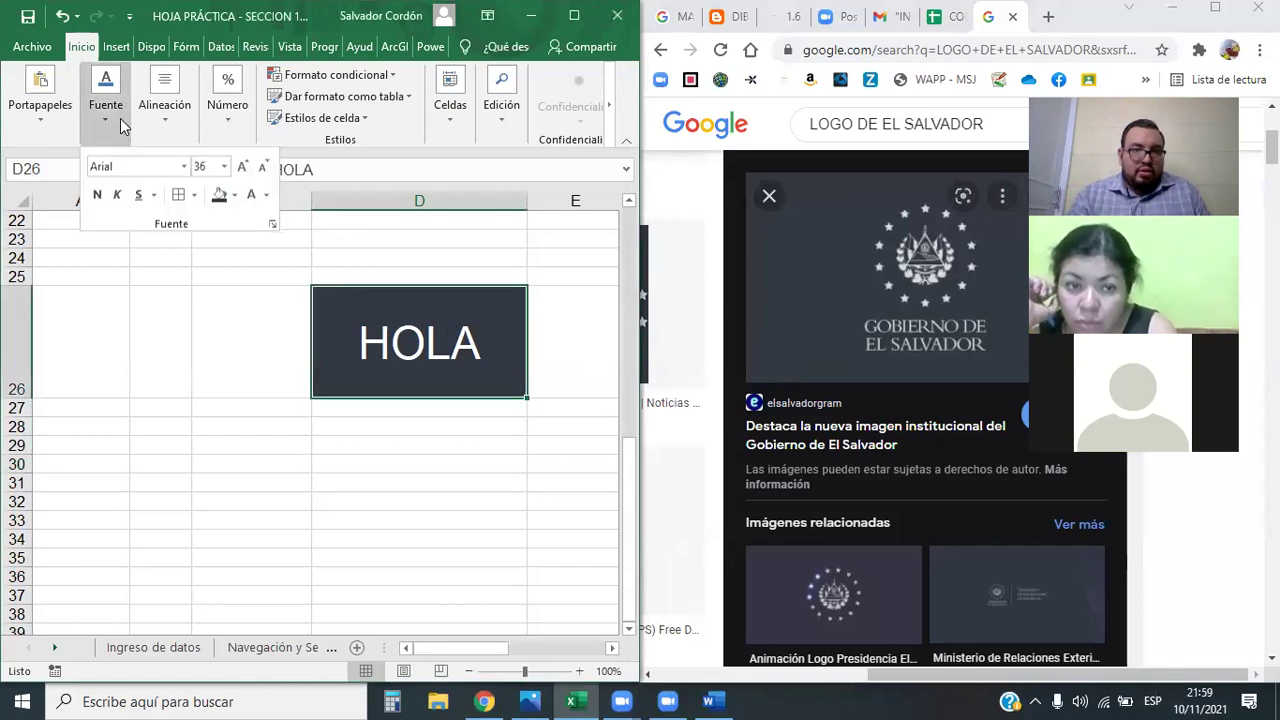
left_click(235, 197)
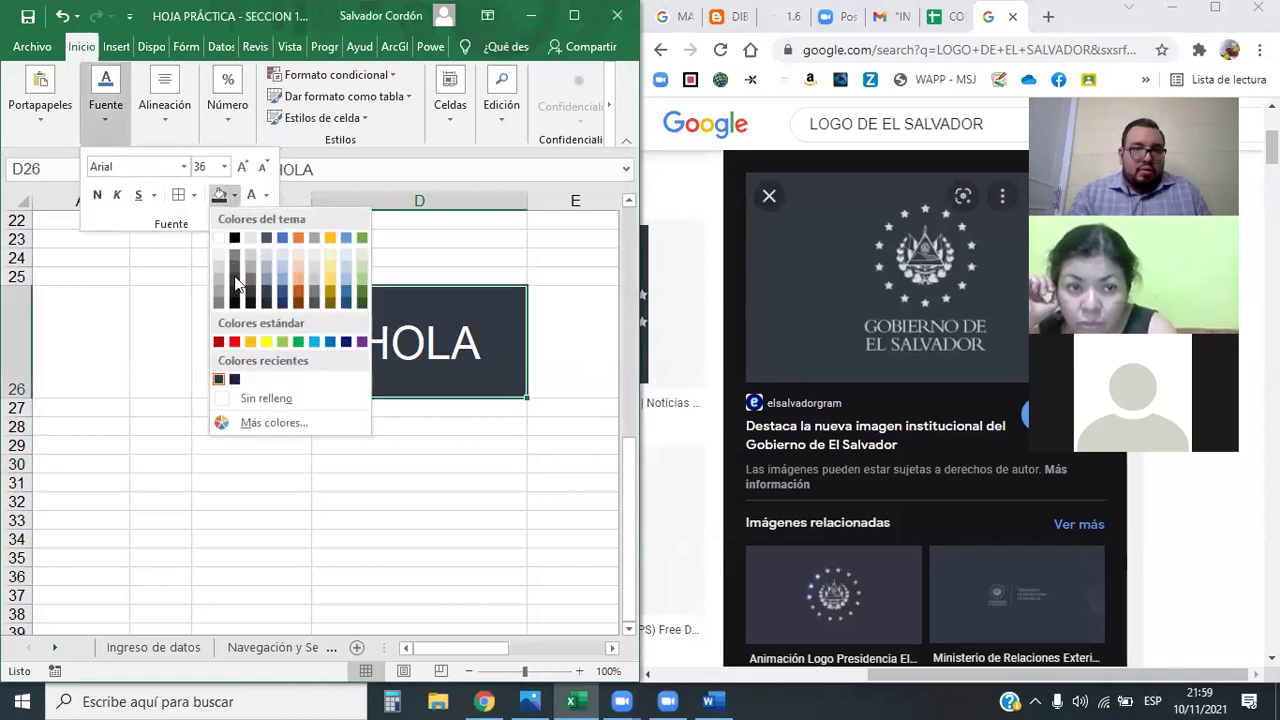
left_click(281, 414)
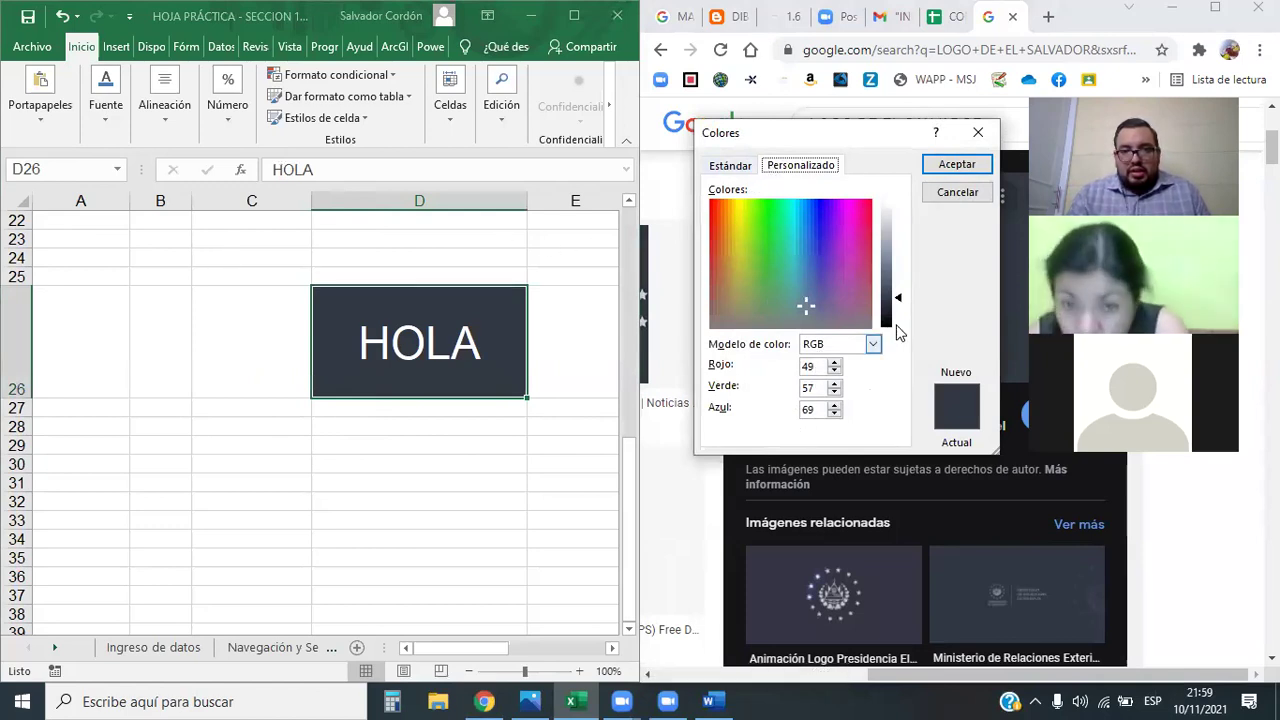
left_click(957, 192)
- Click off the HOLA cell to check its new fill and maximize the Excel window
scroll(850, 332, "down", 5)
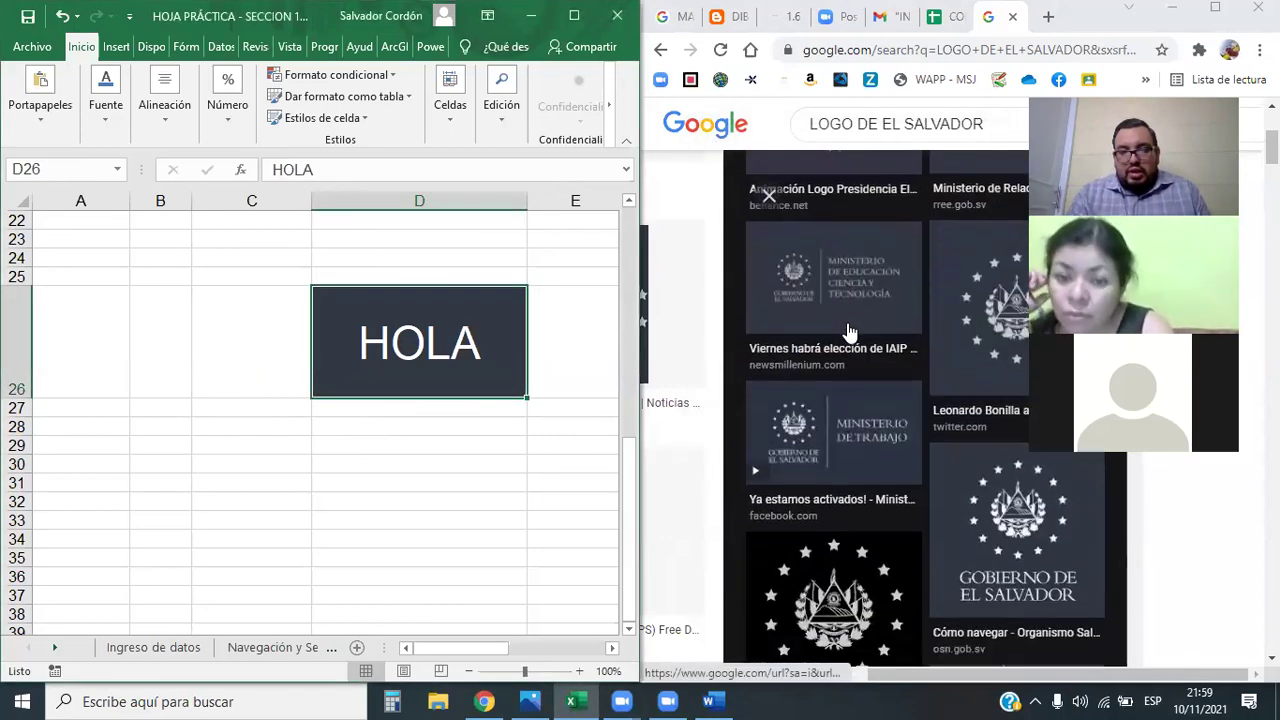
scroll(850, 332, "down", 3)
scroll(852, 334, "down", 1)
scroll(854, 336, "down", 2)
scroll(857, 338, "down", 2)
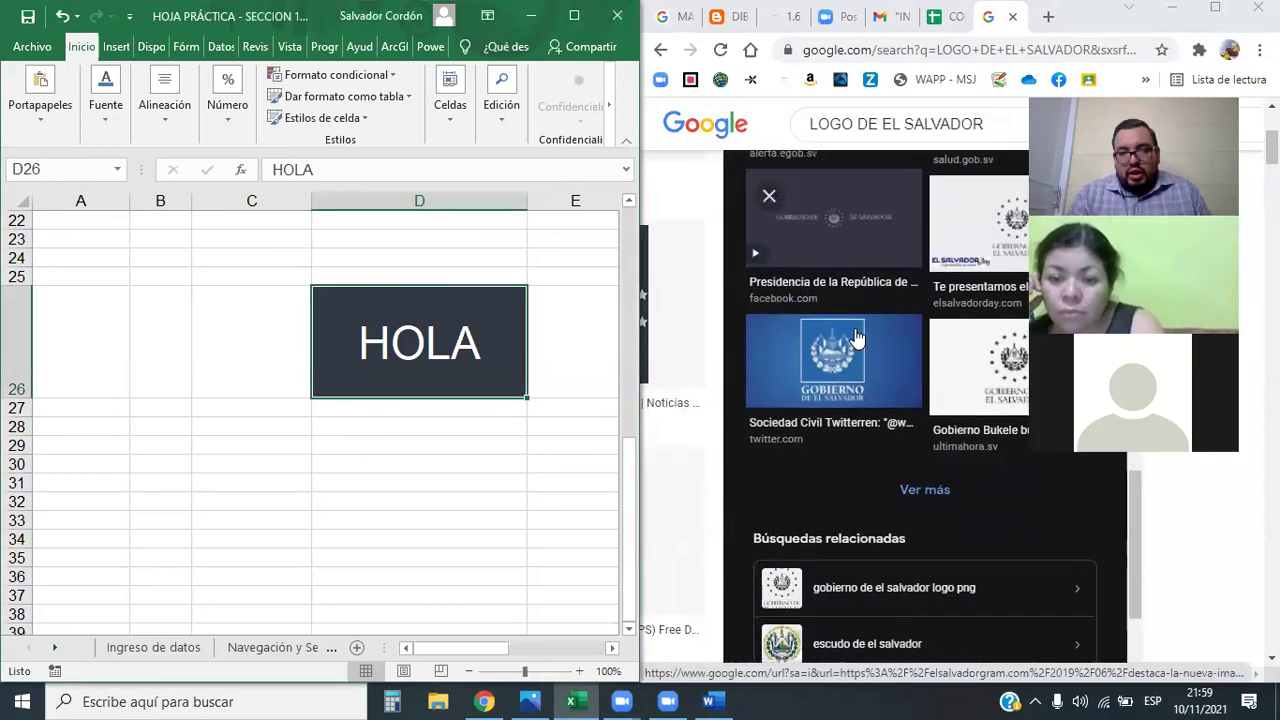
scroll(857, 338, "down", 2)
scroll(857, 338, "up", 5)
scroll(857, 338, "up", 5)
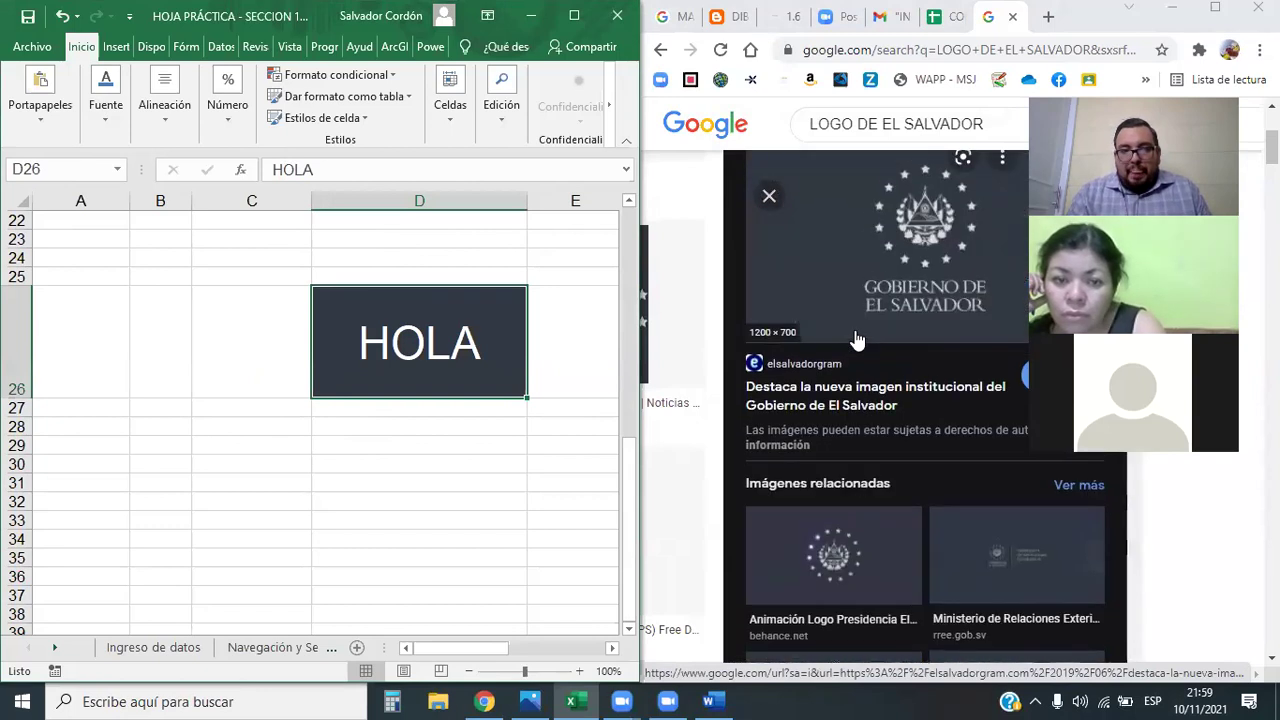
left_click(469, 430)
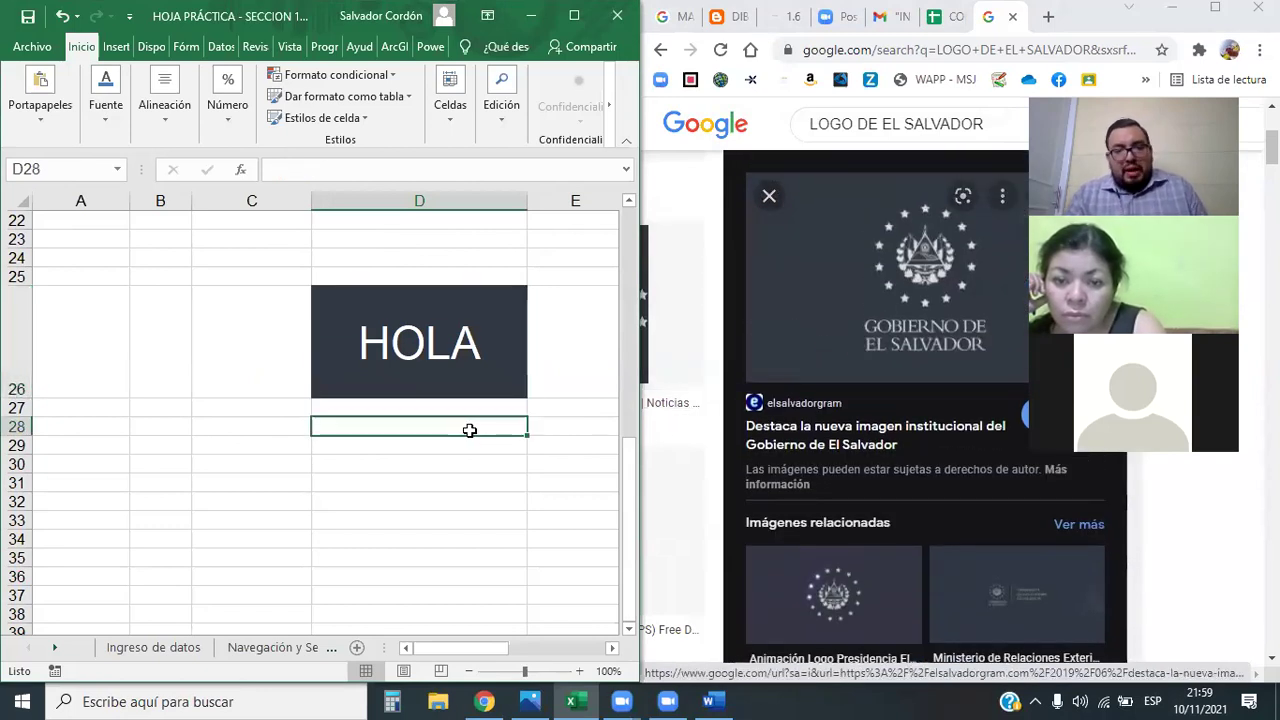
left_click(574, 15)
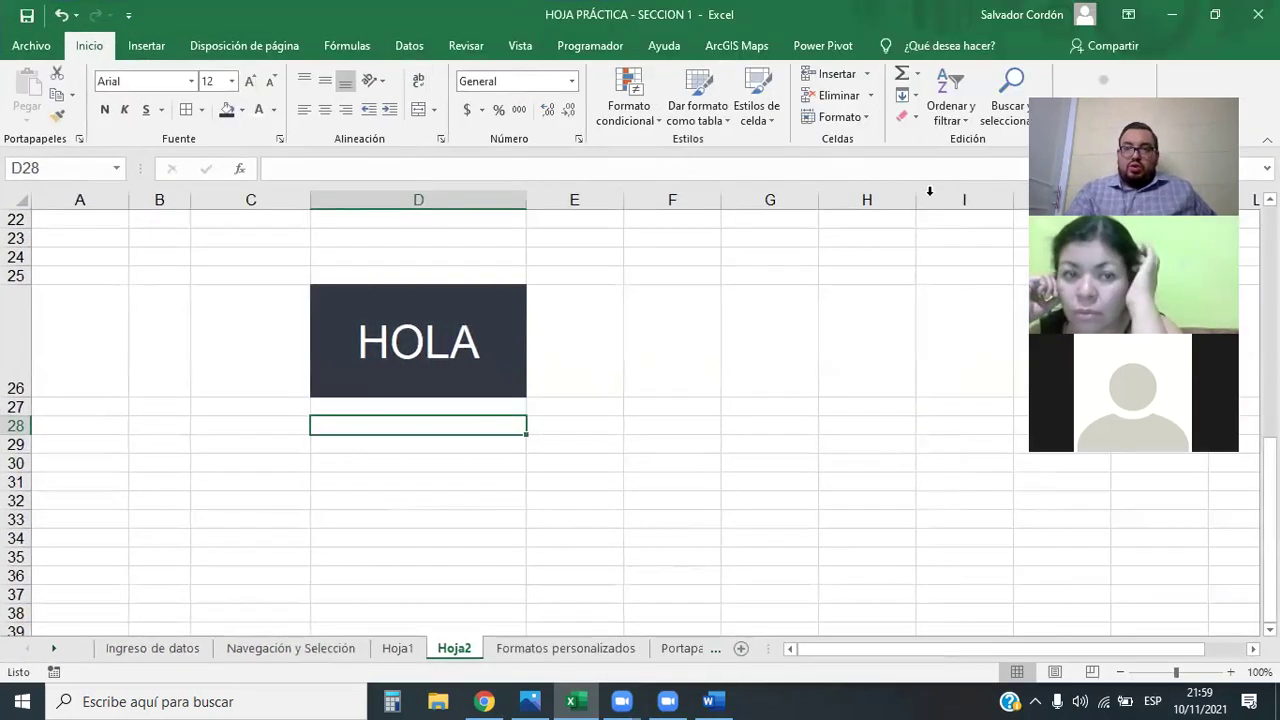
key("Down")
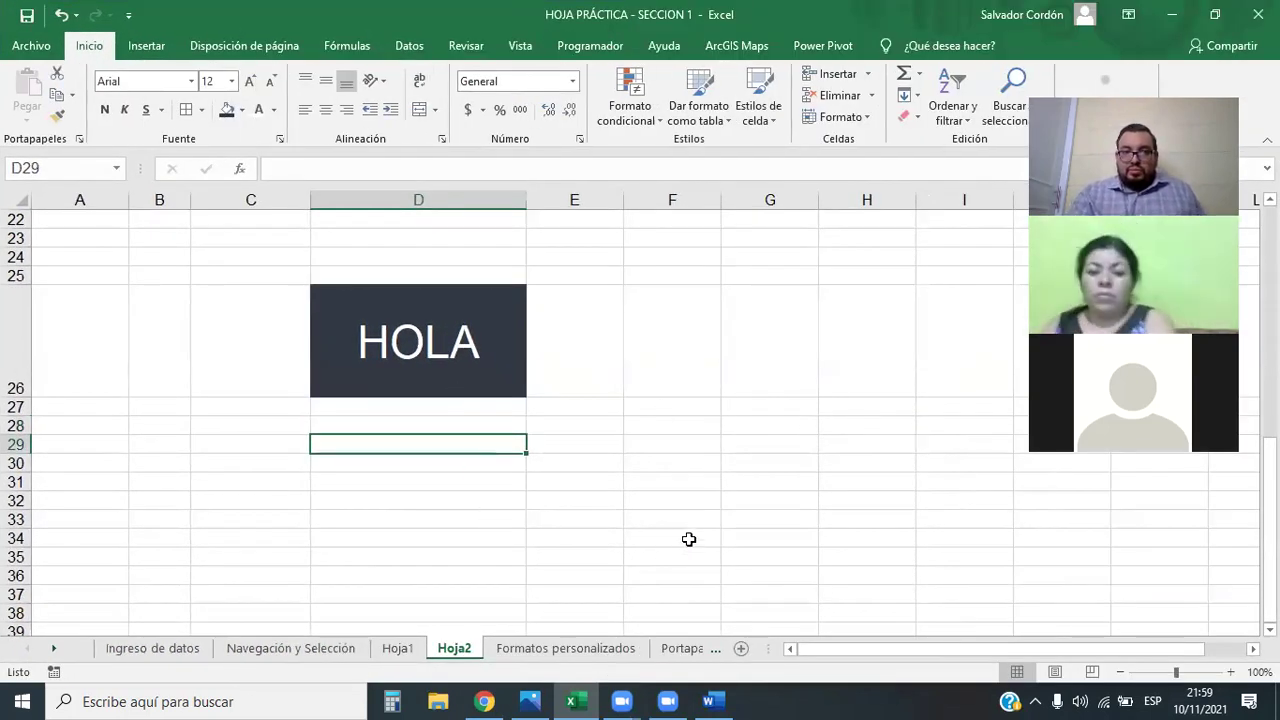
- Switch to the video call, then bring the logo search browser back forward
left_click(622, 33)
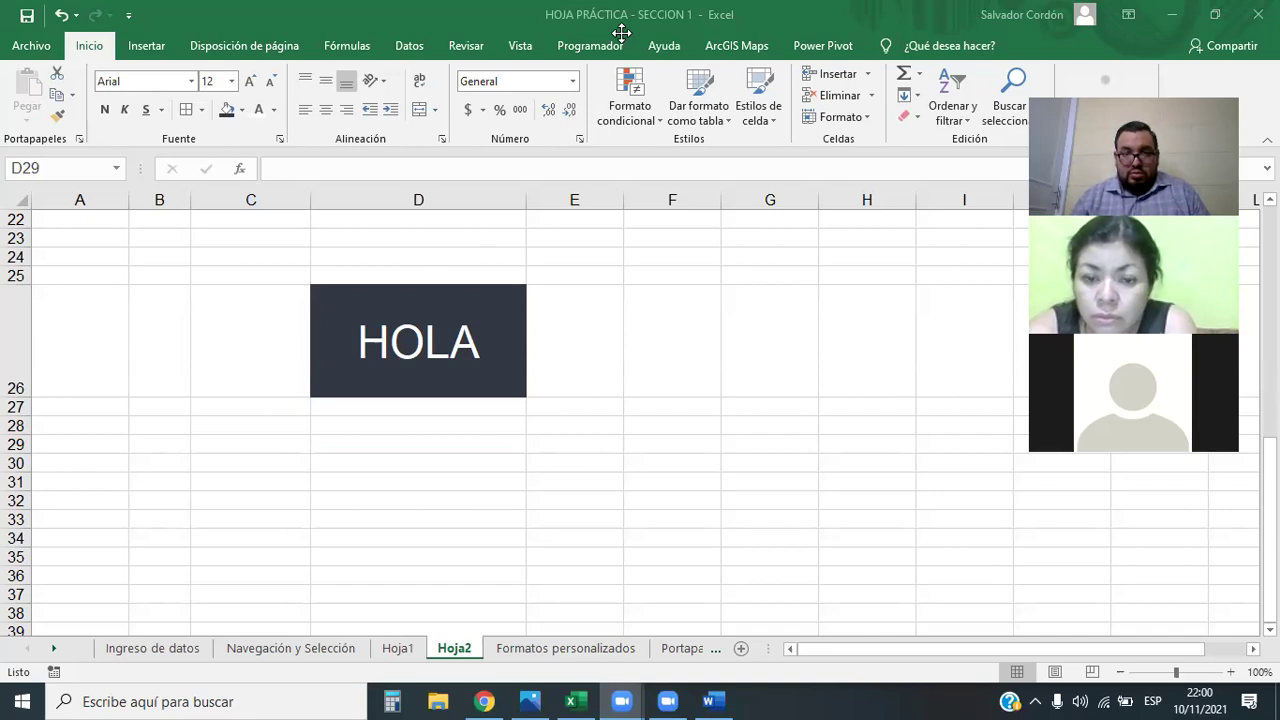
scroll(660, 430, "down", 3)
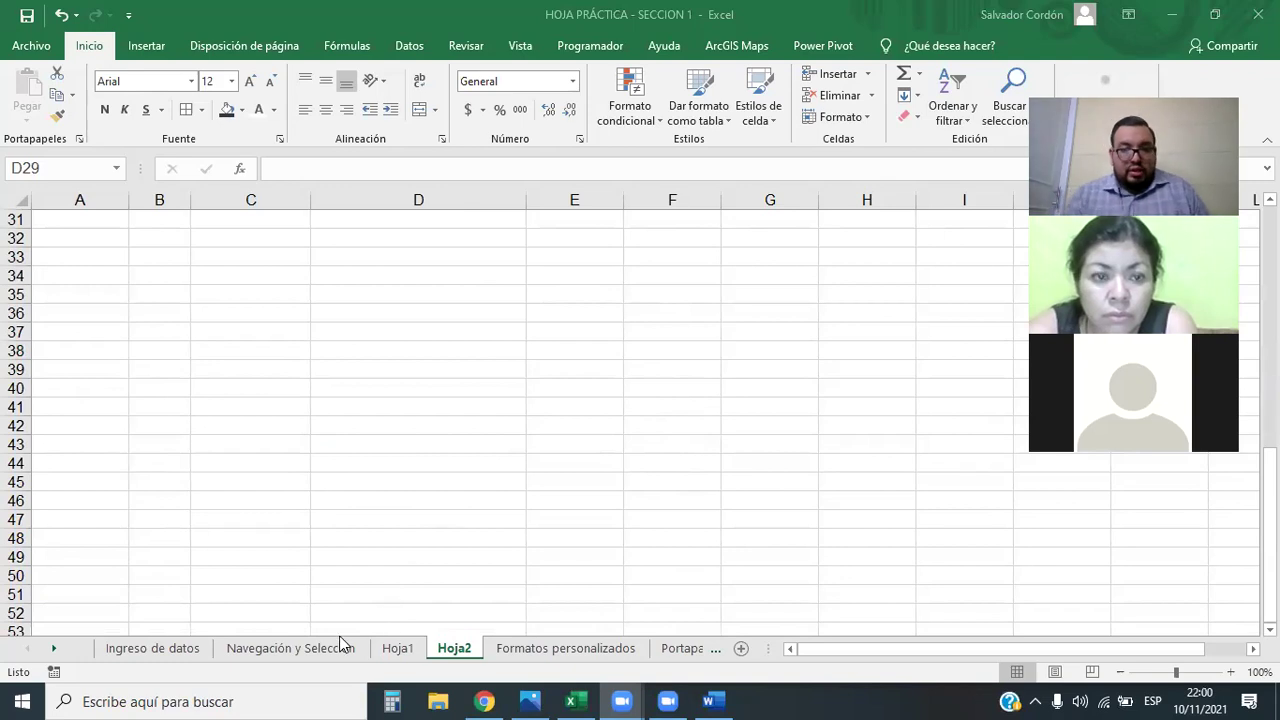
left_click(493, 697)
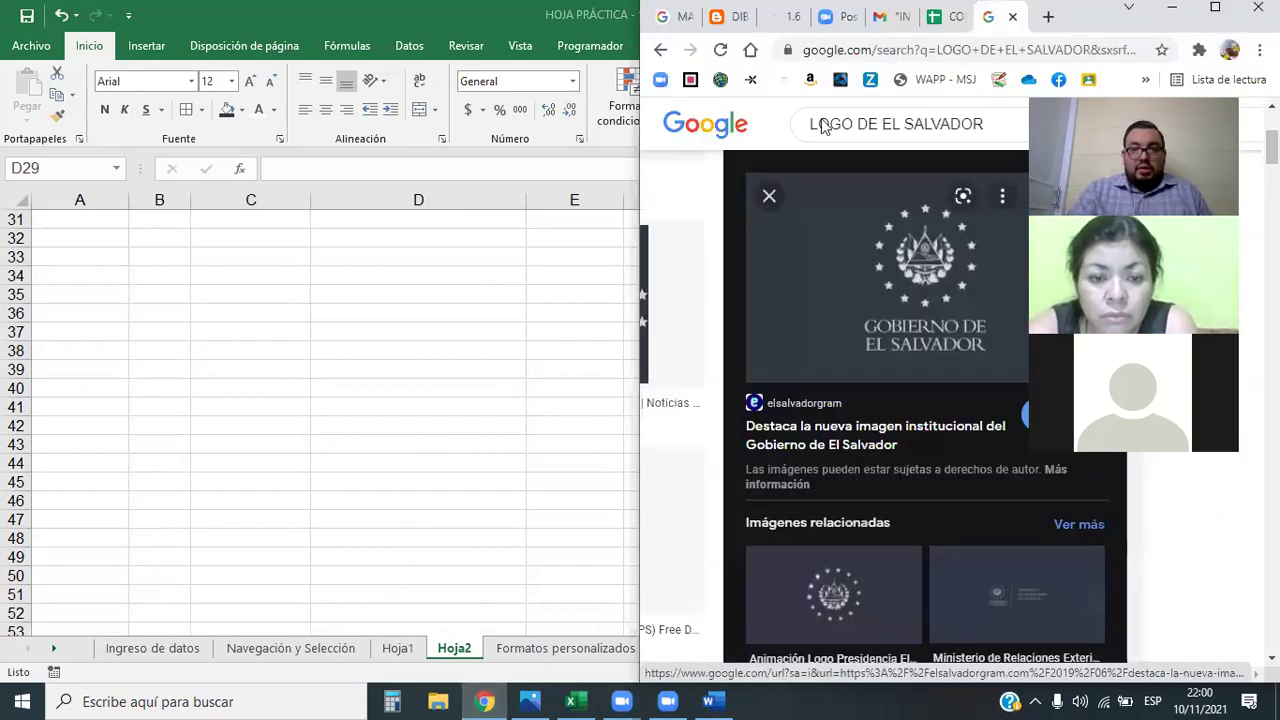
- Maximize Chrome and open the '1.6 - Objetivo de la lección' course page
left_click(1163, 16)
left_click(1172, 15)
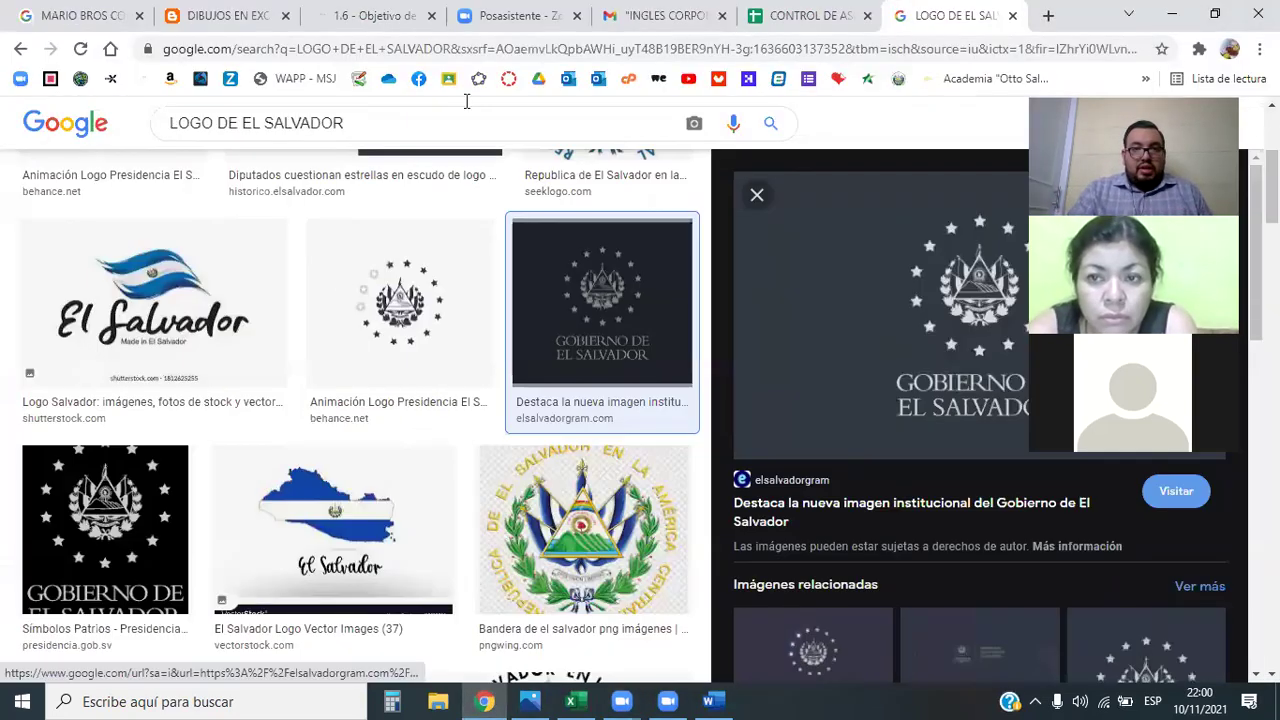
left_click(384, 28)
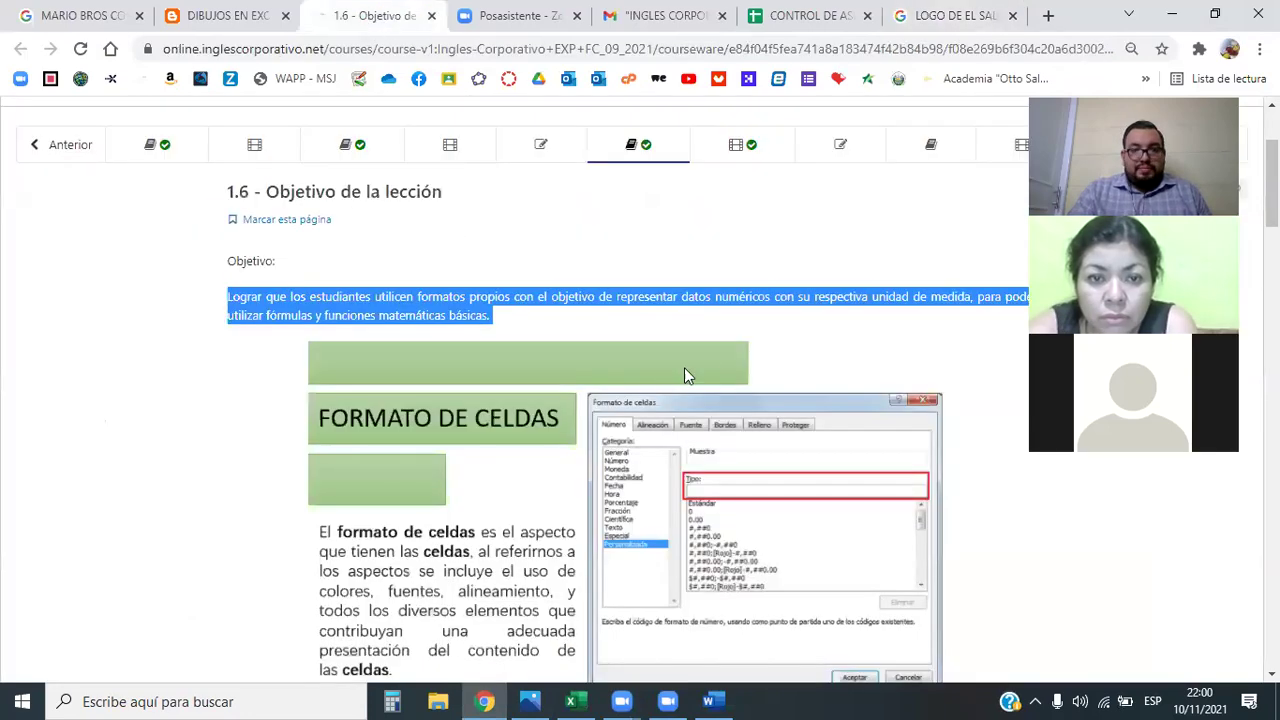
scroll(720, 360, "down", 4)
scroll(728, 367, "down", 3)
scroll(728, 367, "up", 1)
scroll(728, 367, "down", 3)
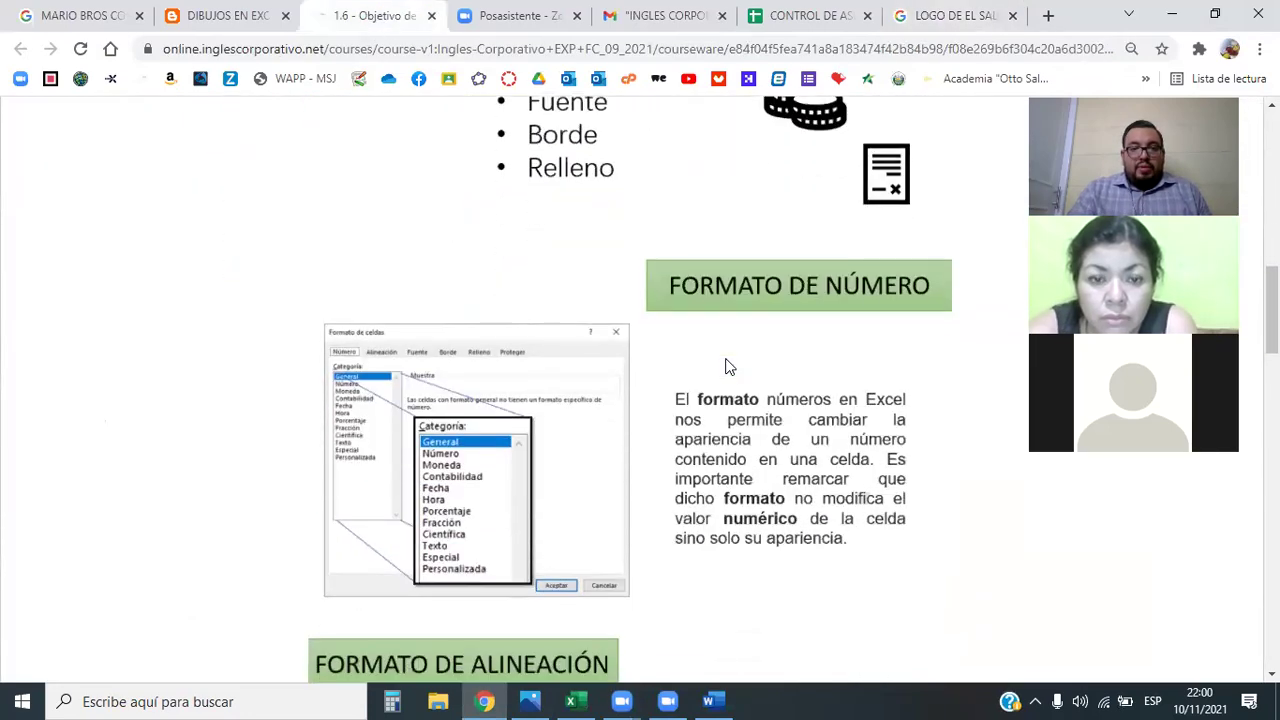
scroll(728, 367, "down", 3)
scroll(727, 362, "up", 4)
scroll(720, 362, "up", 3)
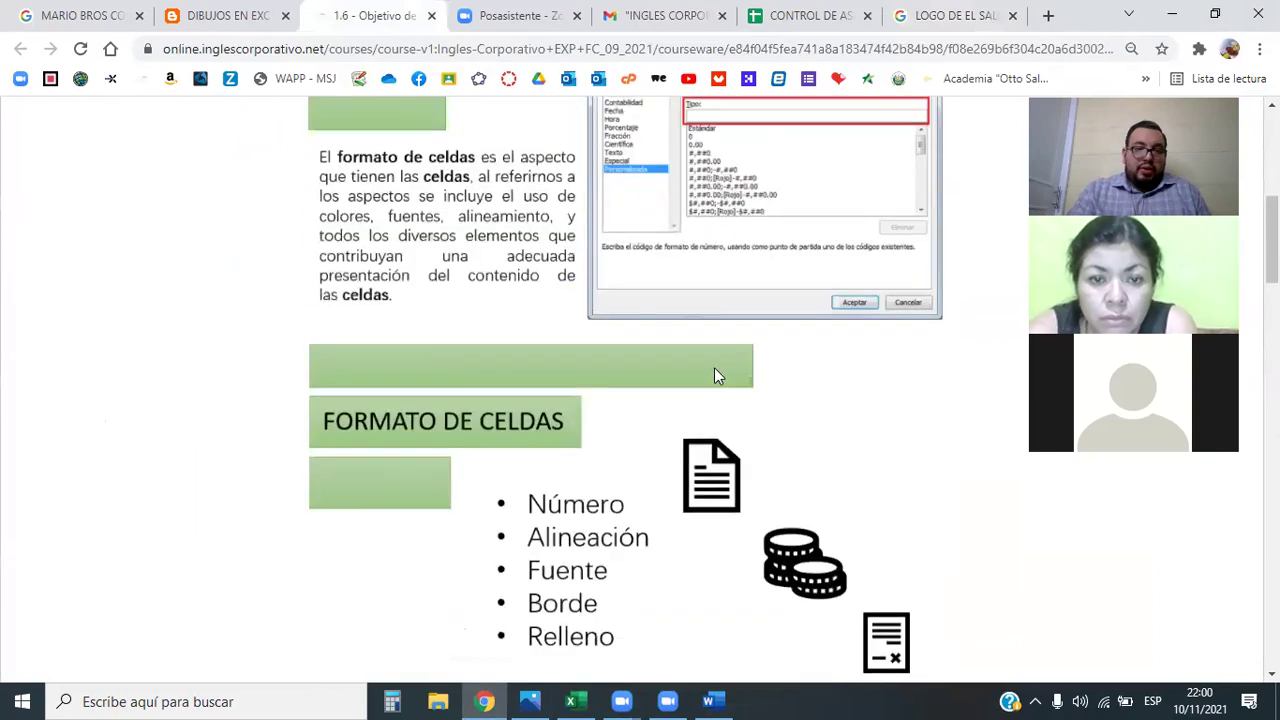
scroll(705, 378, "up", 3)
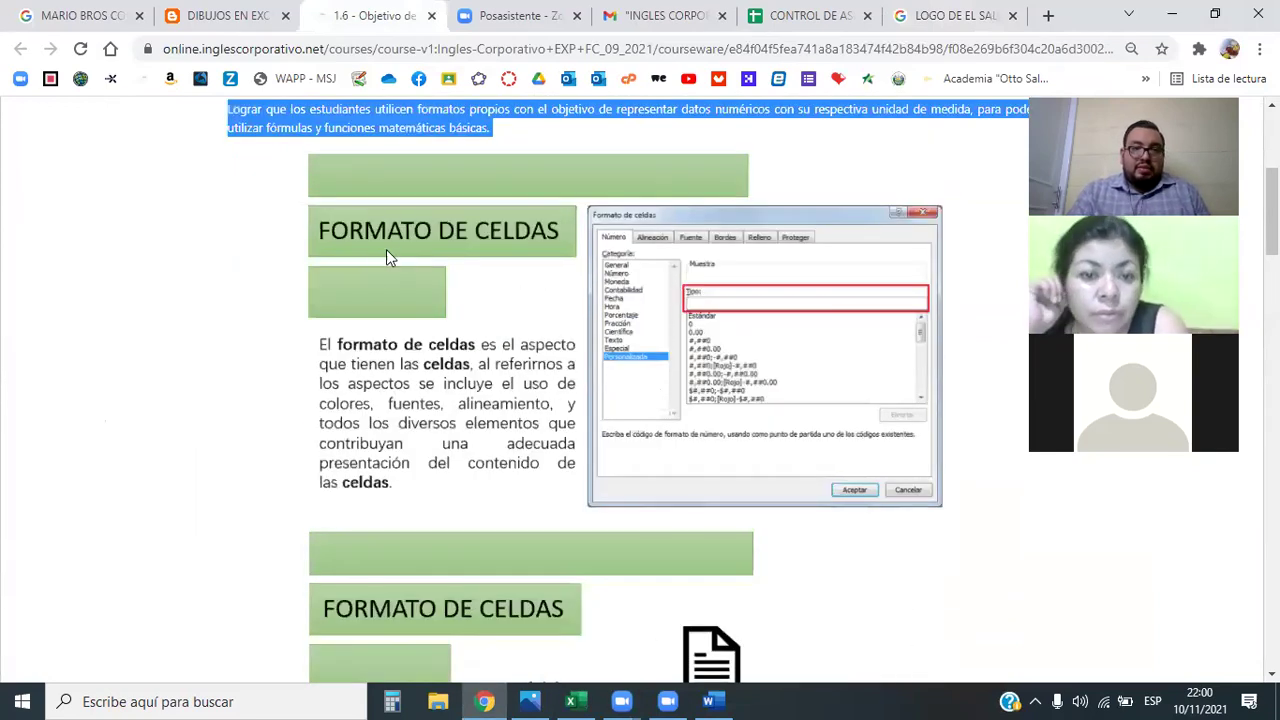
- Read through the FORMATO DE CELDAS sections, then switch to the Excel Principiante title slide
scroll(635, 368, "down", 2)
scroll(600, 320, "up", 2)
scroll(580, 320, "down", 2)
scroll(535, 352, "down", 3)
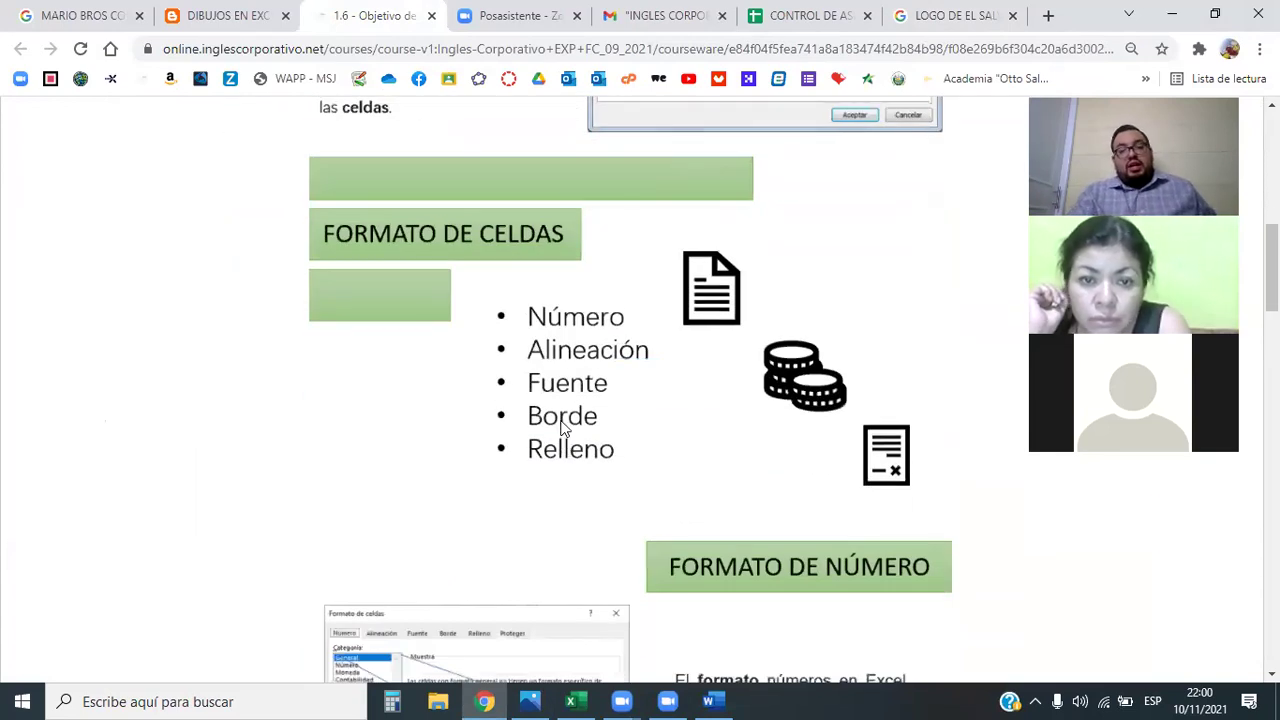
scroll(564, 406, "down", 1)
scroll(563, 409, "down", 2)
scroll(563, 409, "down", 2)
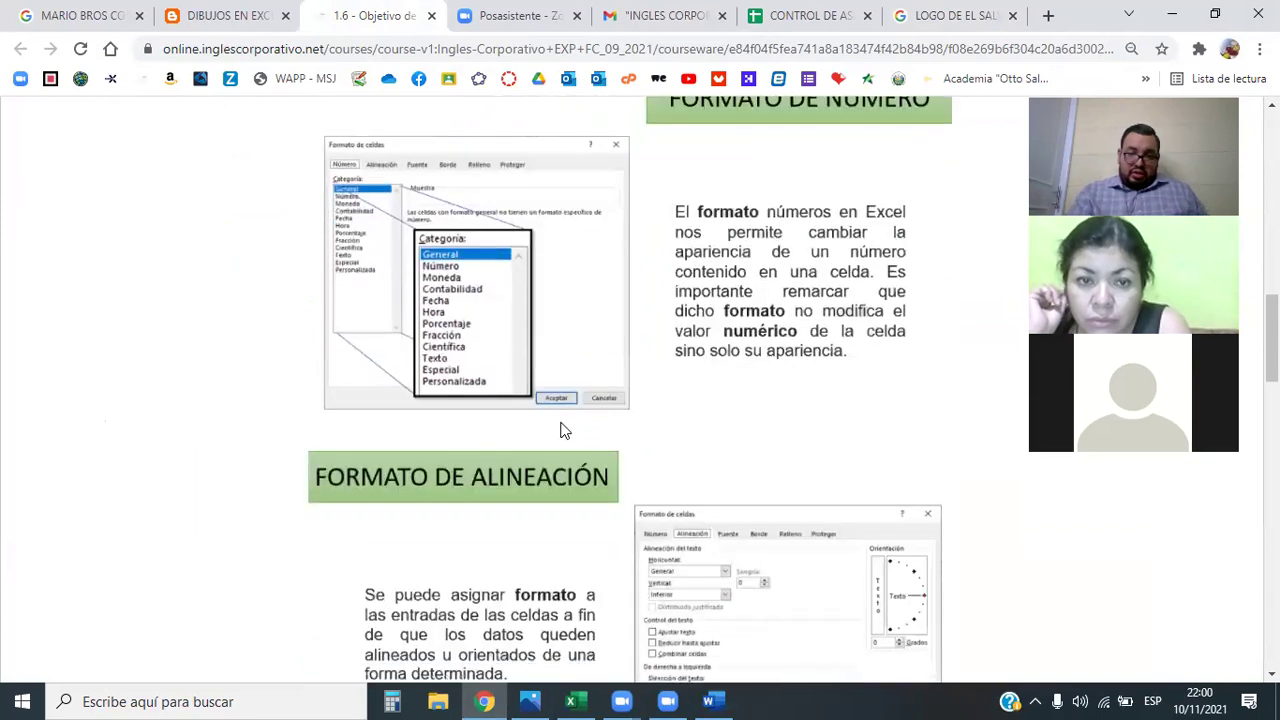
scroll(561, 430, "down", 1)
scroll(561, 430, "down", 2)
scroll(561, 430, "down", 1)
scroll(561, 430, "down", 3)
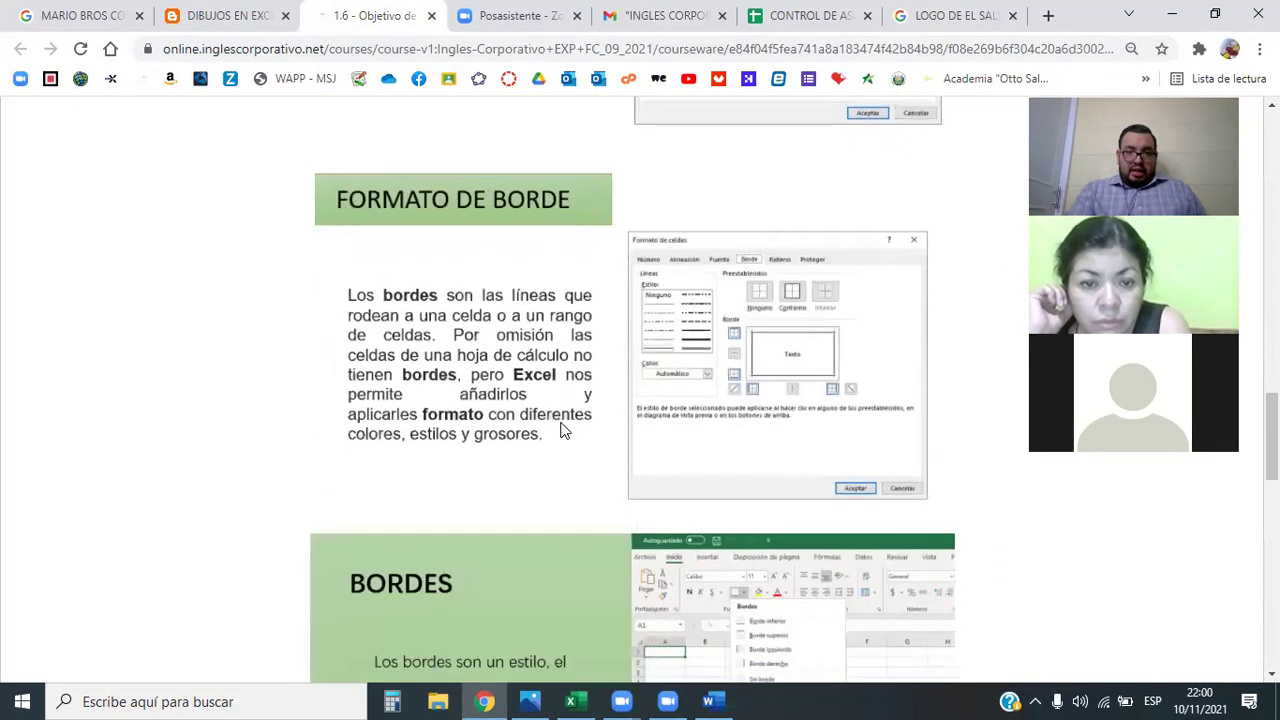
scroll(561, 430, "down", 2)
scroll(561, 430, "down", 2)
scroll(561, 430, "down", 2)
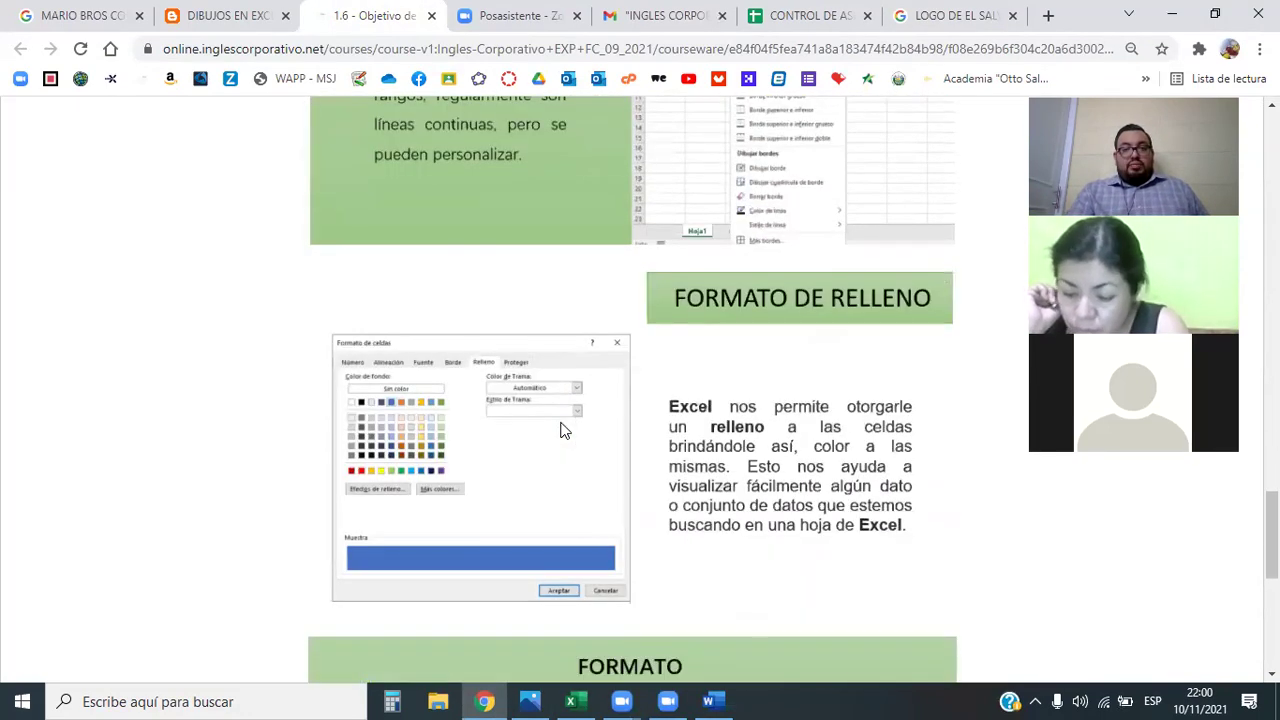
scroll(560, 430, "down", 1)
scroll(800, 290, "down", 1)
scroll(829, 280, "down", 2)
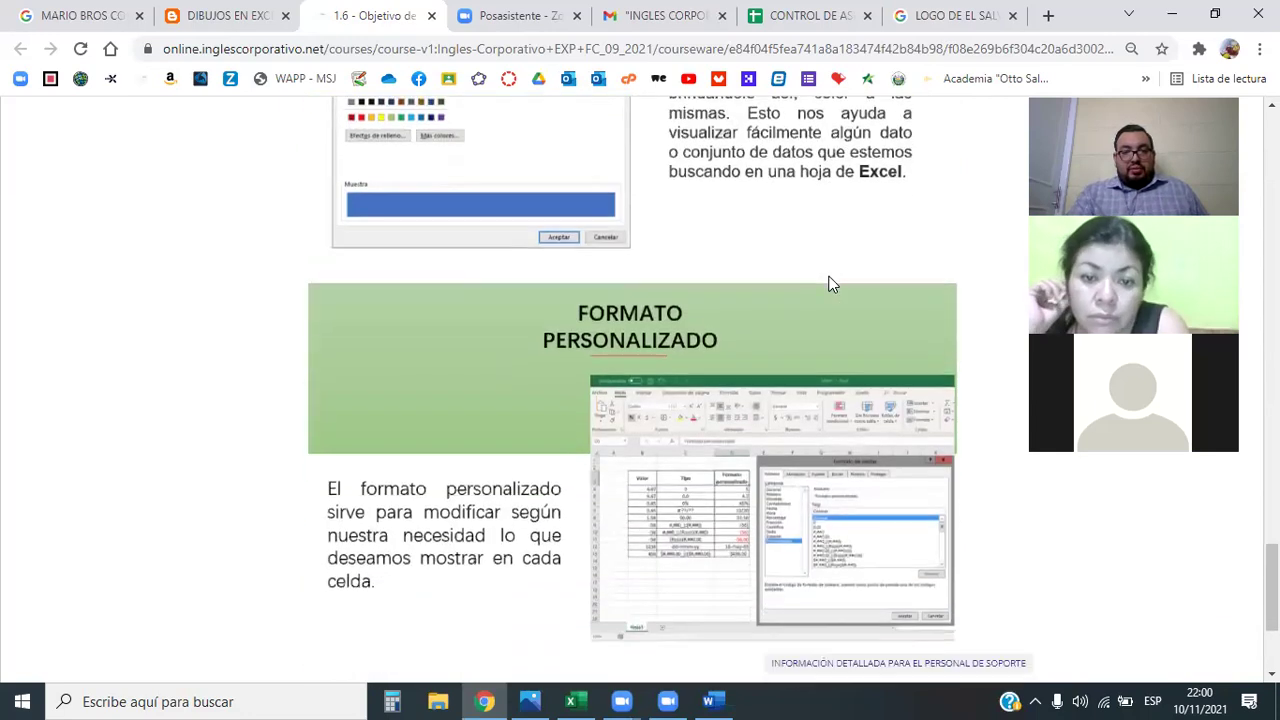
scroll(800, 300, "up", 2)
scroll(759, 334, "down", 2)
scroll(759, 334, "down", 1)
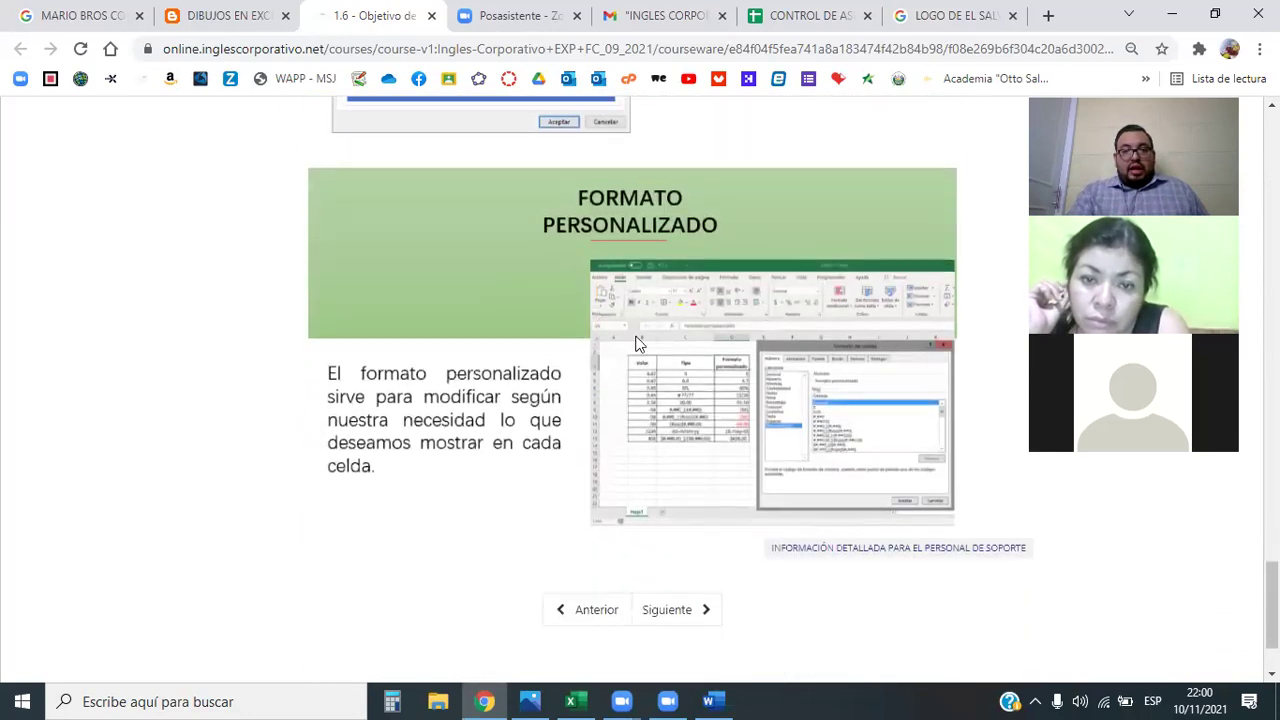
scroll(651, 451, "down", 1)
scroll(651, 455, "up", 4)
scroll(651, 457, "up", 5)
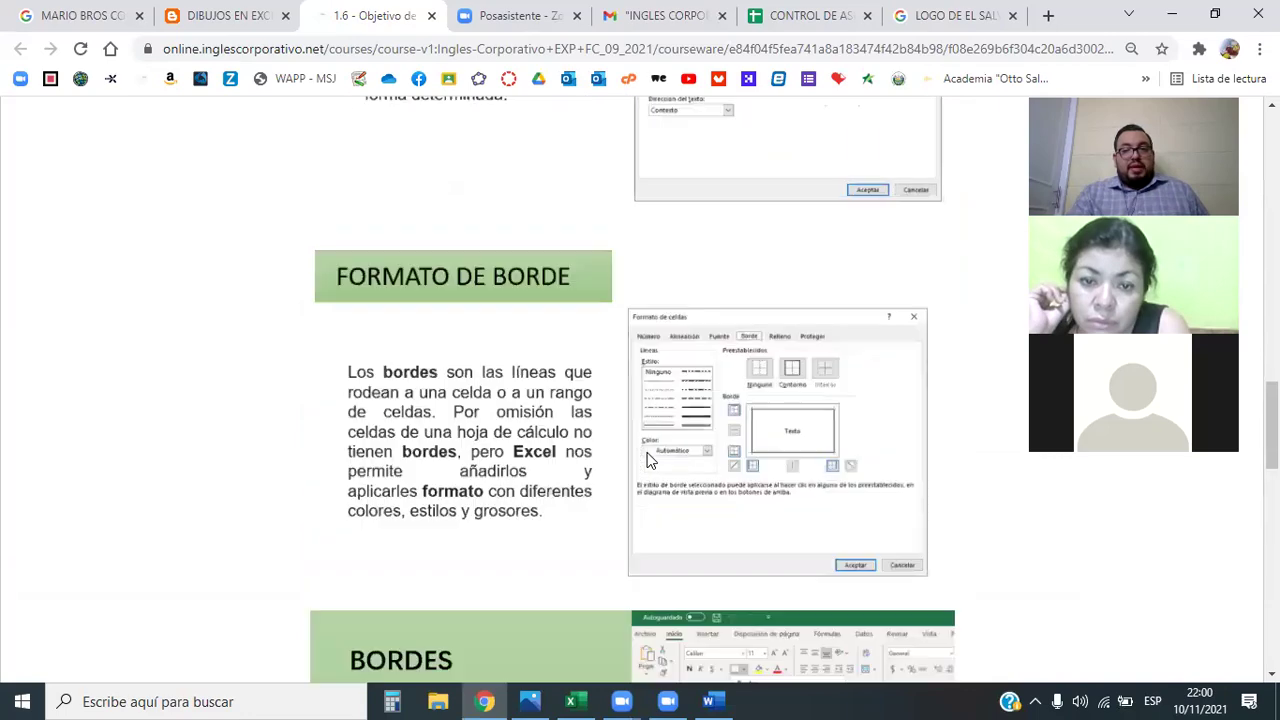
scroll(648, 470, "up", 5)
scroll(647, 478, "up", 5)
scroll(647, 478, "up", 4)
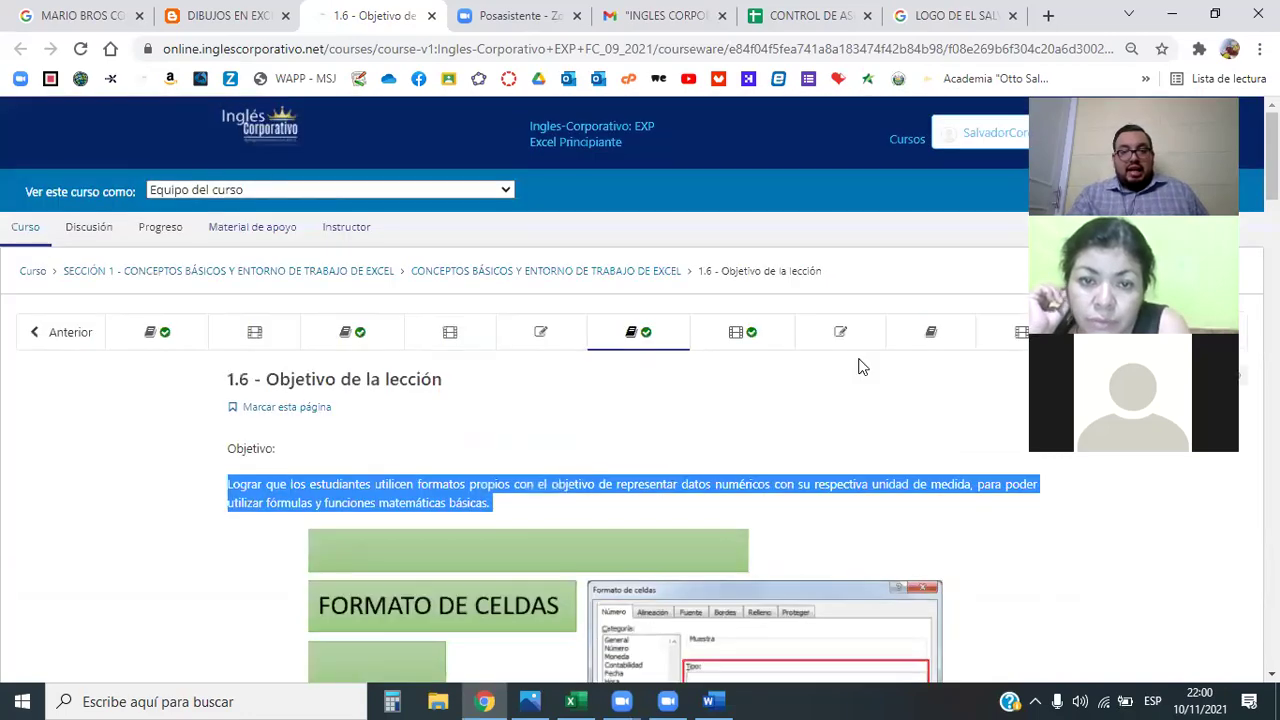
scroll(755, 461, "down", 3)
scroll(746, 467, "up", 1)
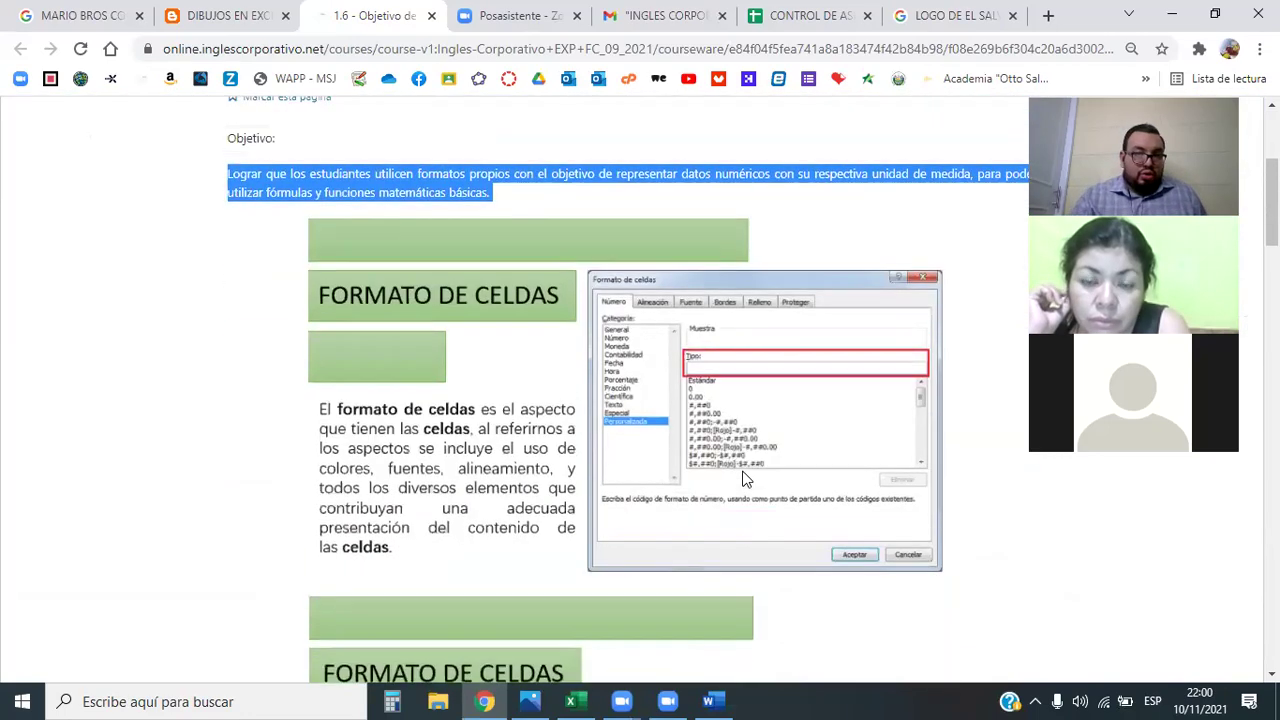
scroll(750, 470, "up", 2)
scroll(749, 474, "down", 2)
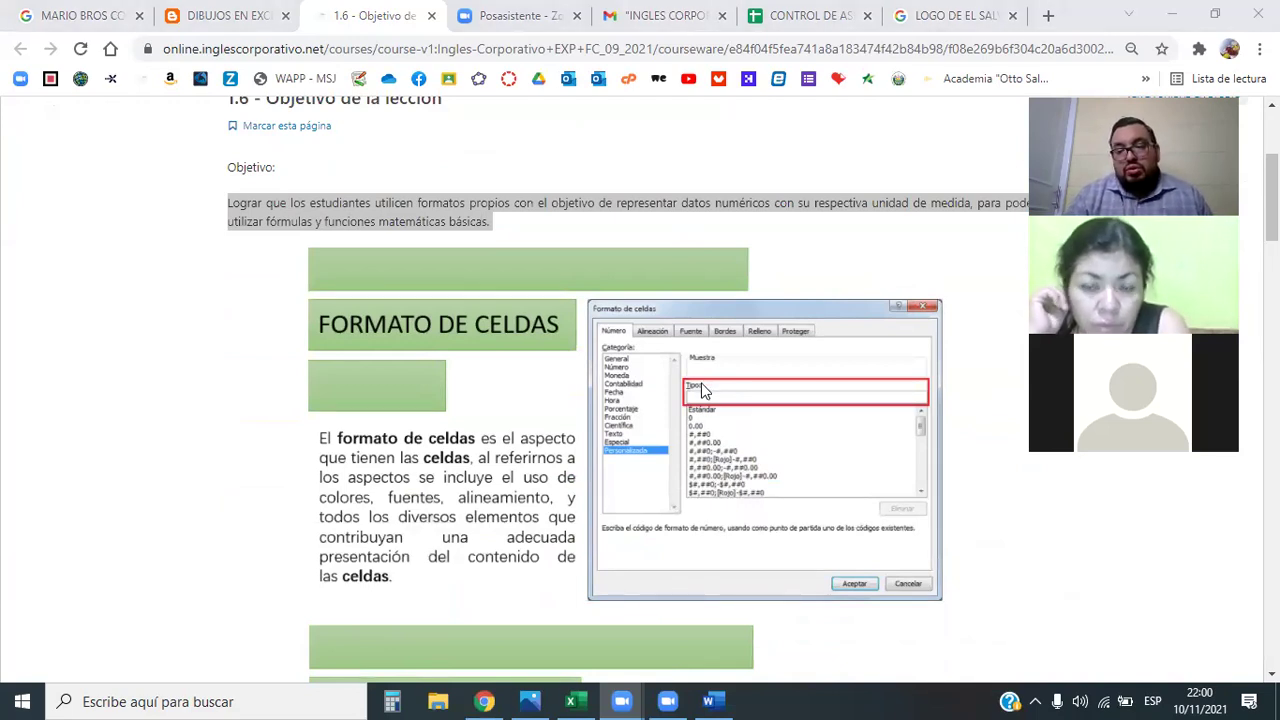
scroll(701, 390, "up", 1)
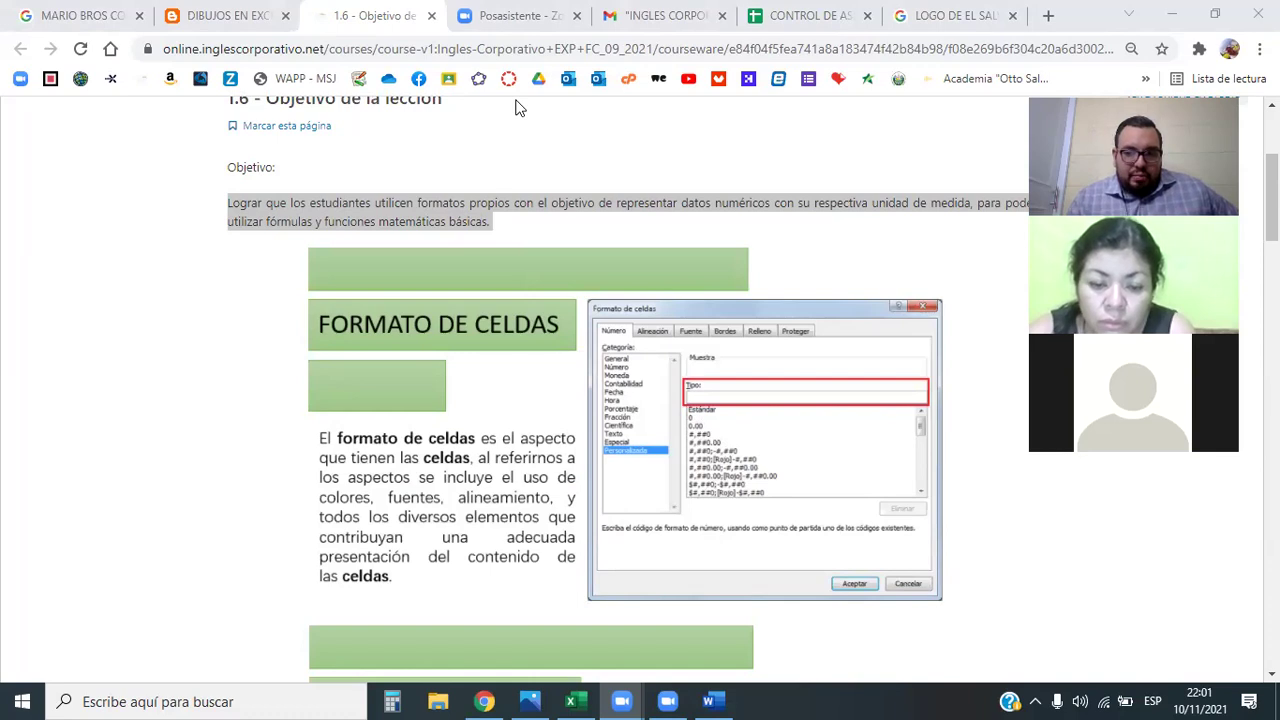
key("alt+Tab")
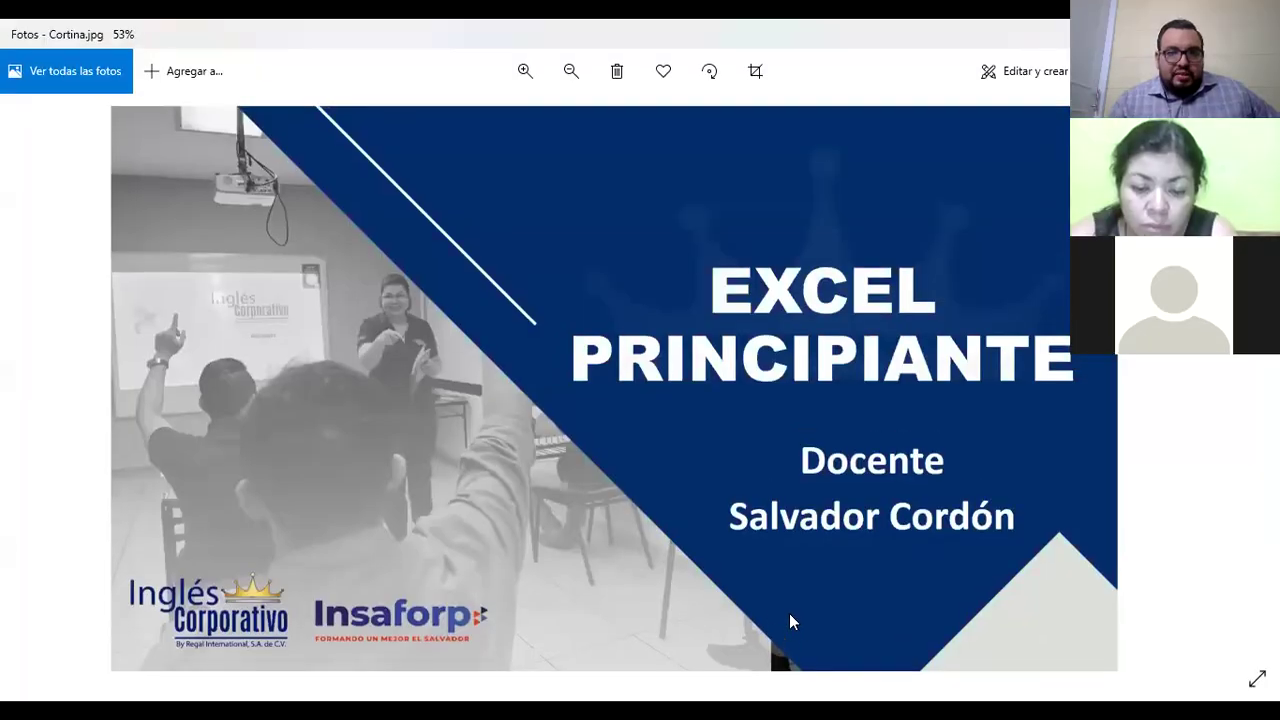